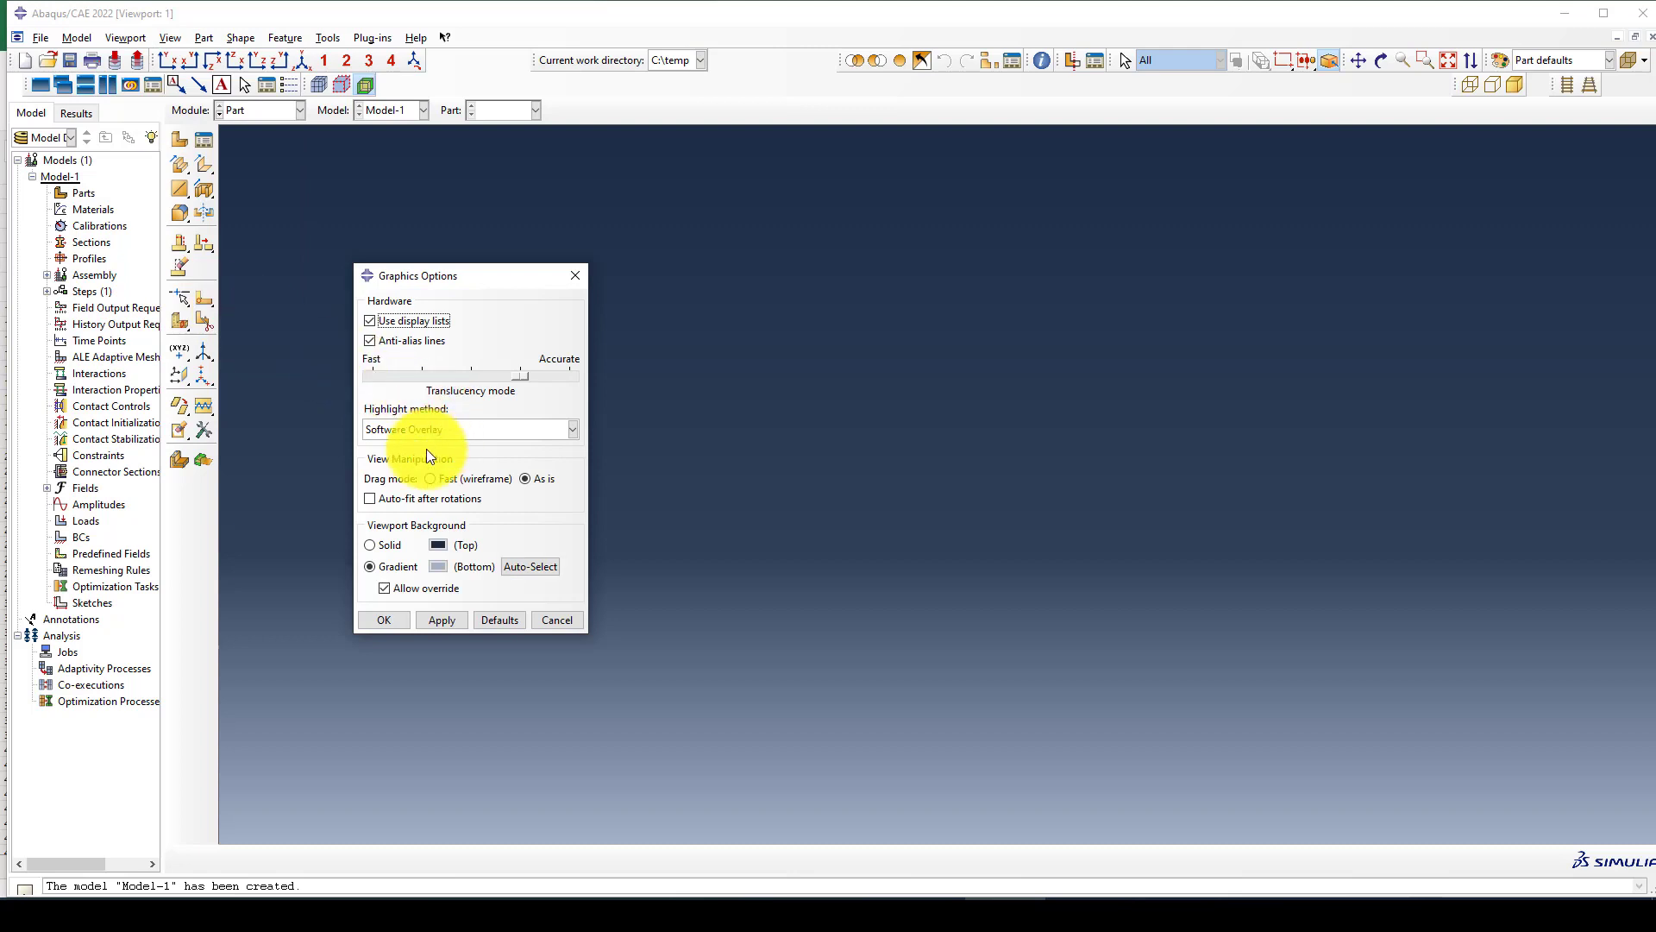
# Set the viewport background to solid white in the graphics options.
pyautogui.click(388, 541)
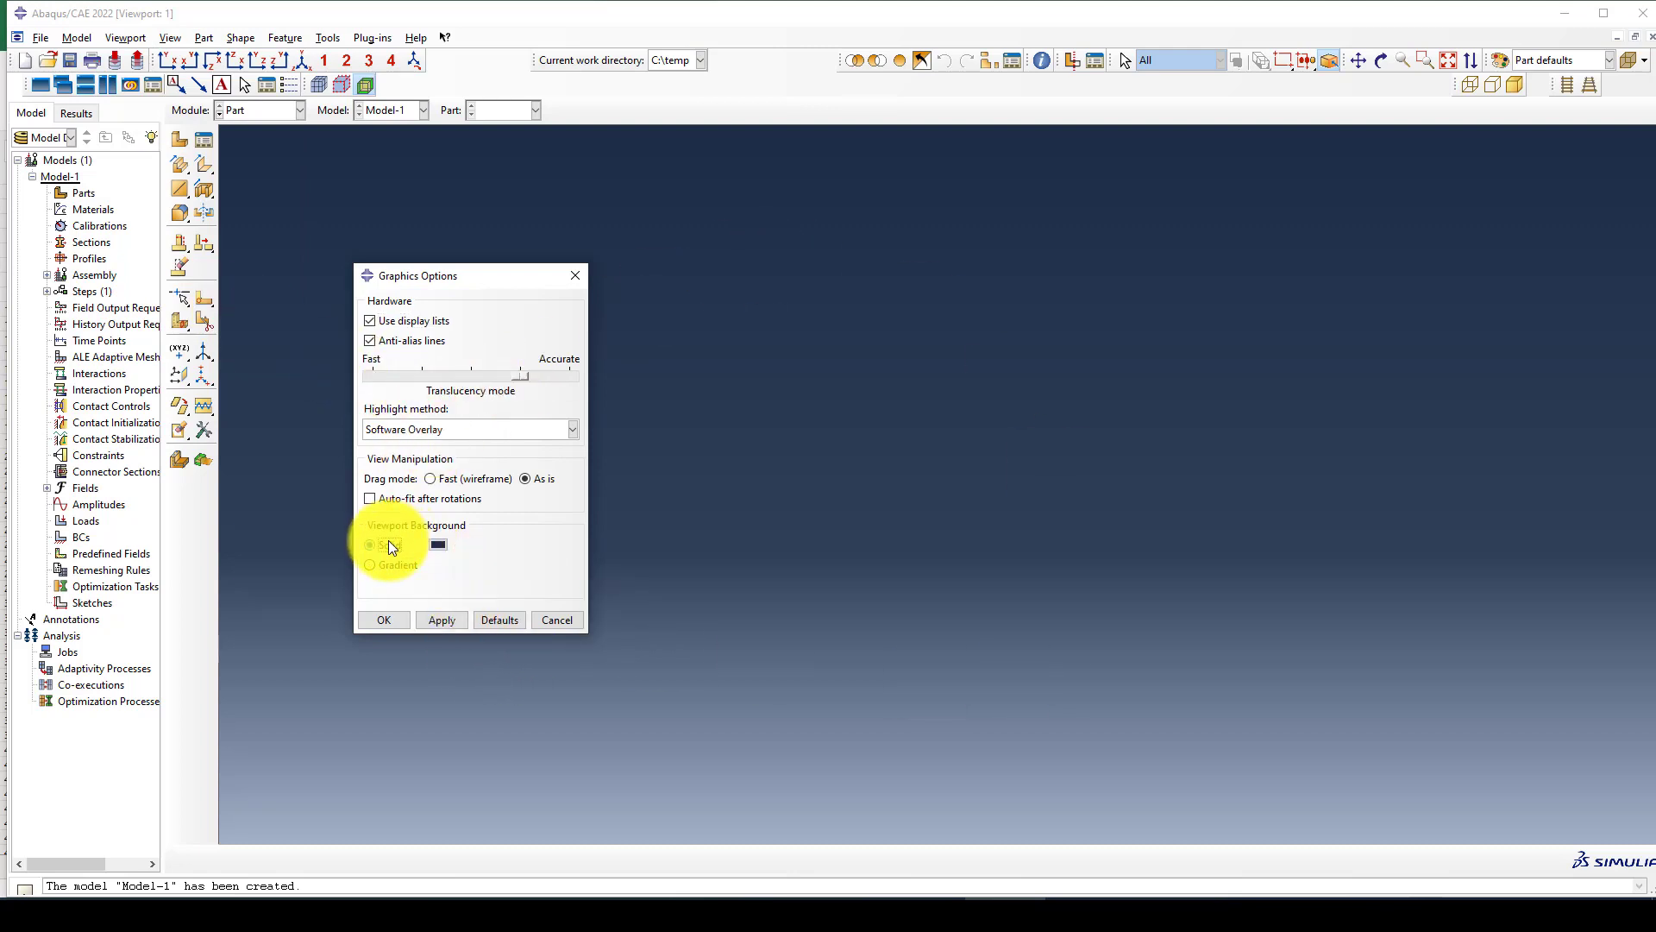
pyautogui.click(444, 546)
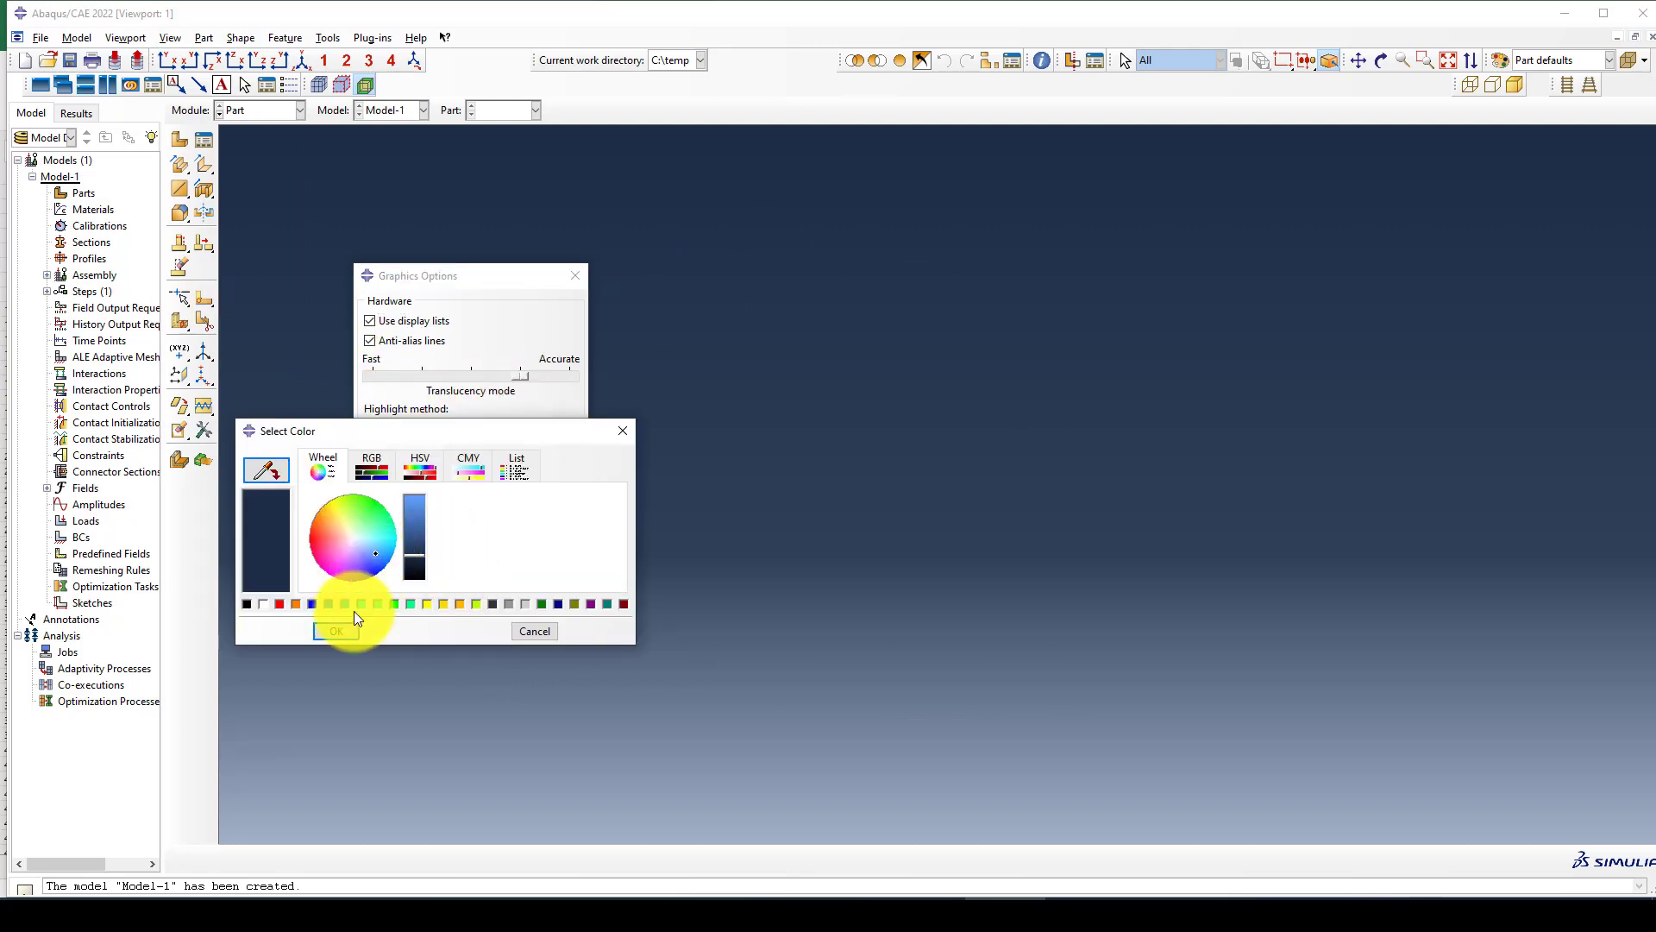
pyautogui.click(266, 604)
pyautogui.click(336, 631)
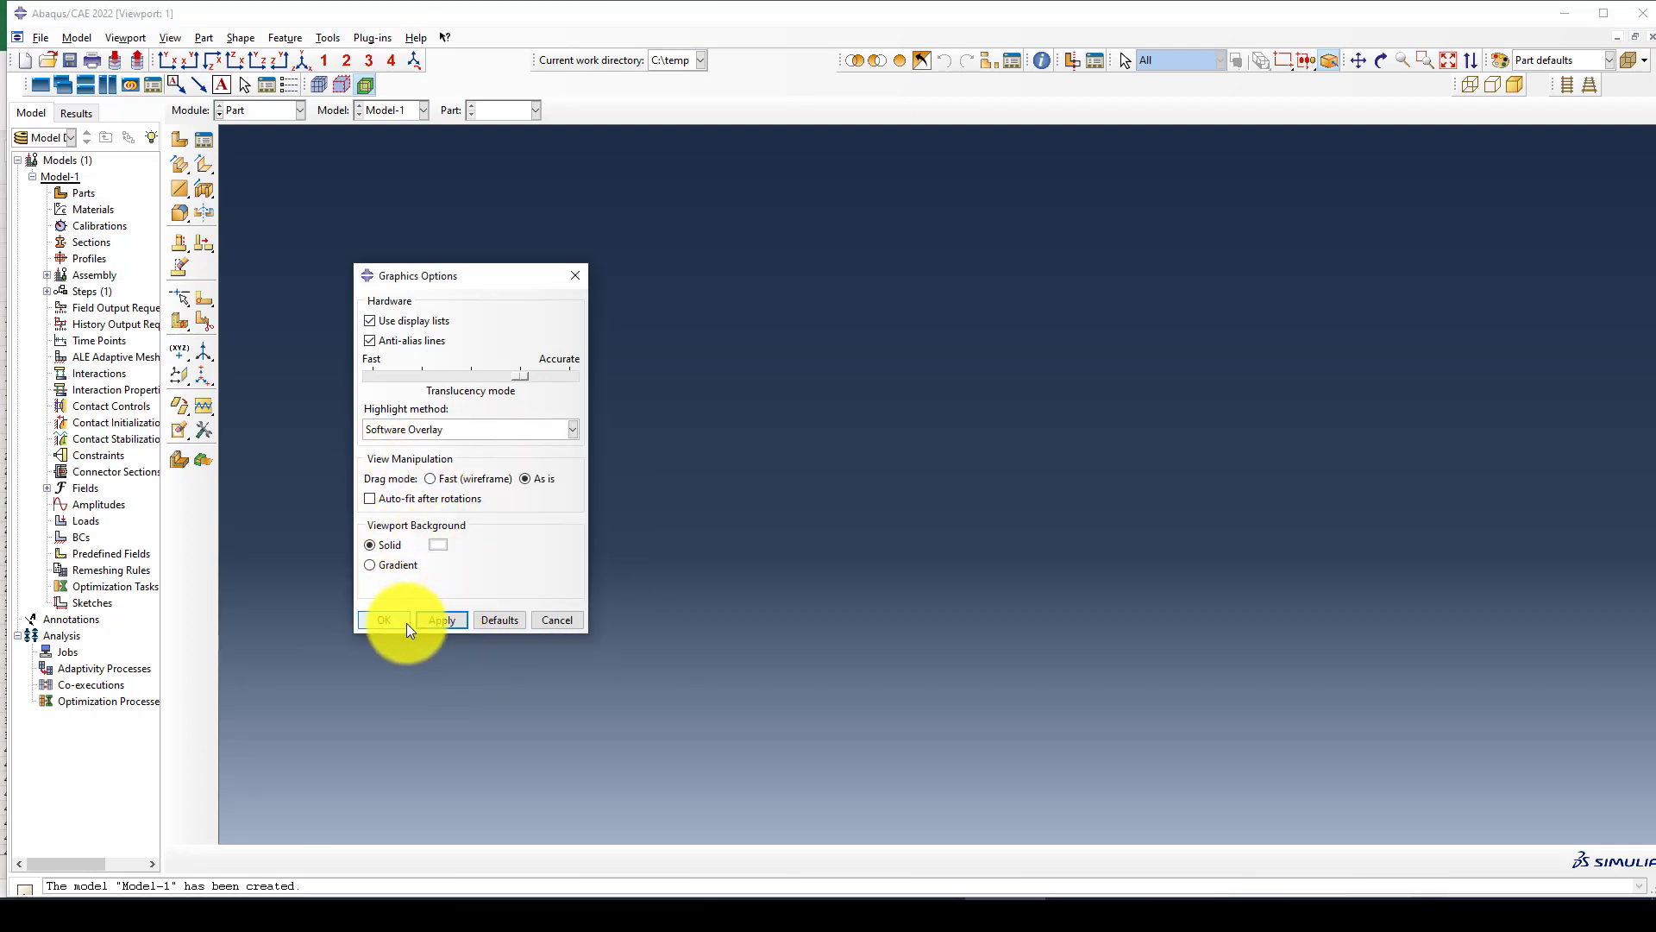
pyautogui.click(404, 621)
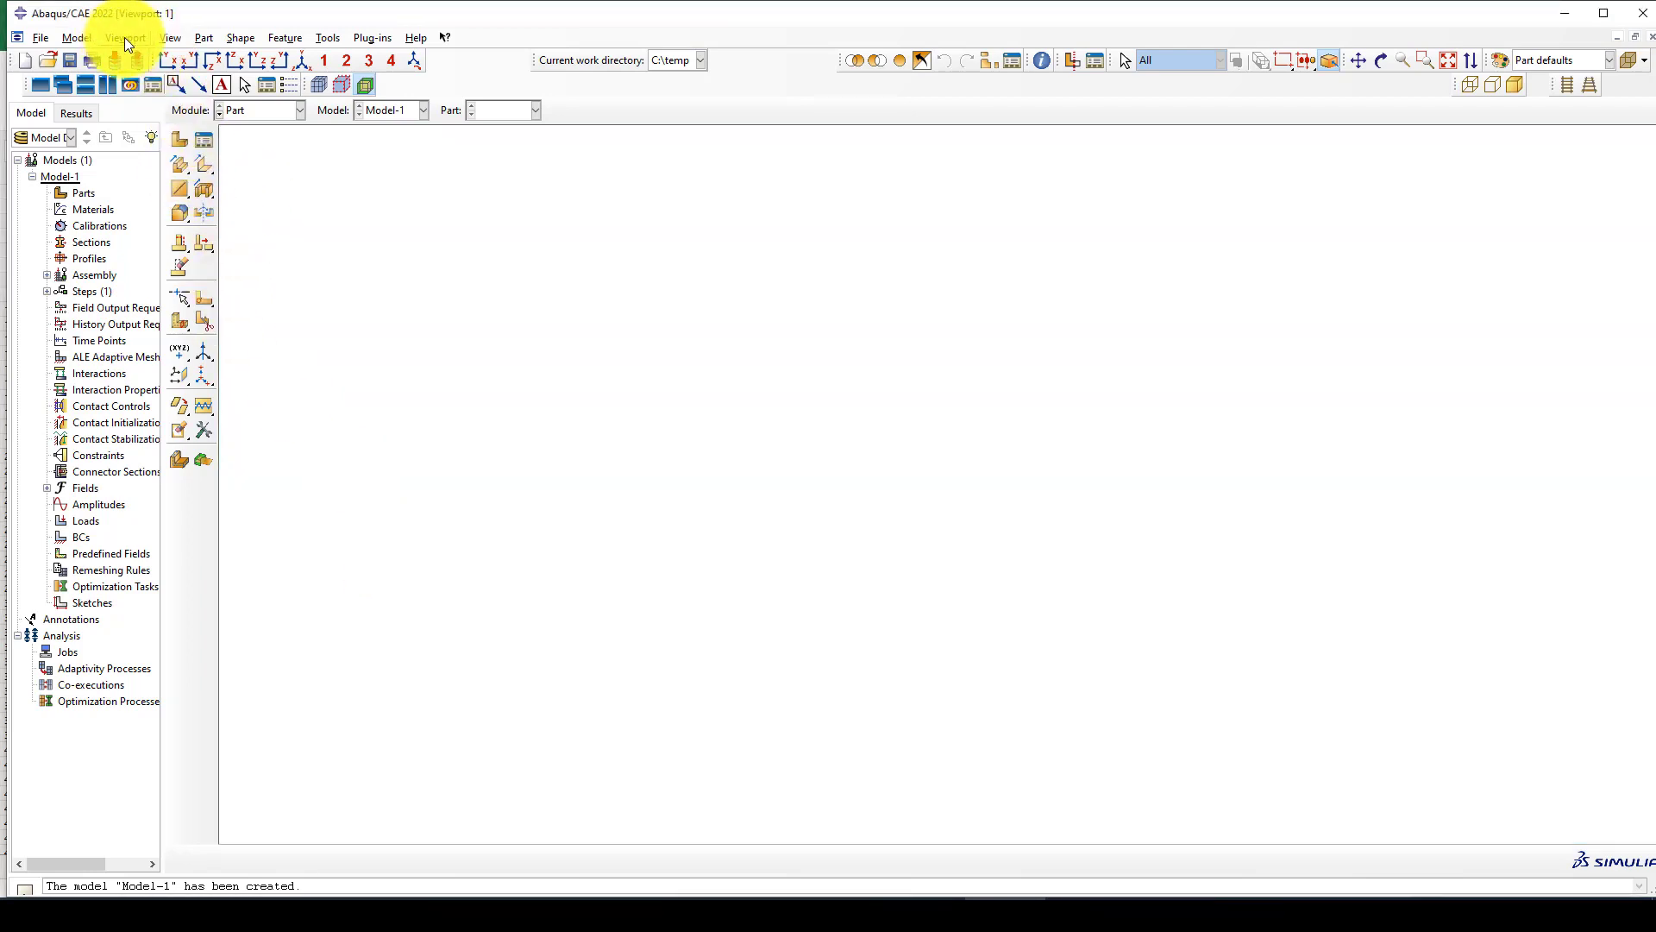
# Turn off the title block in the viewport annotation options.
pyautogui.click(124, 38)
pyautogui.click(163, 232)
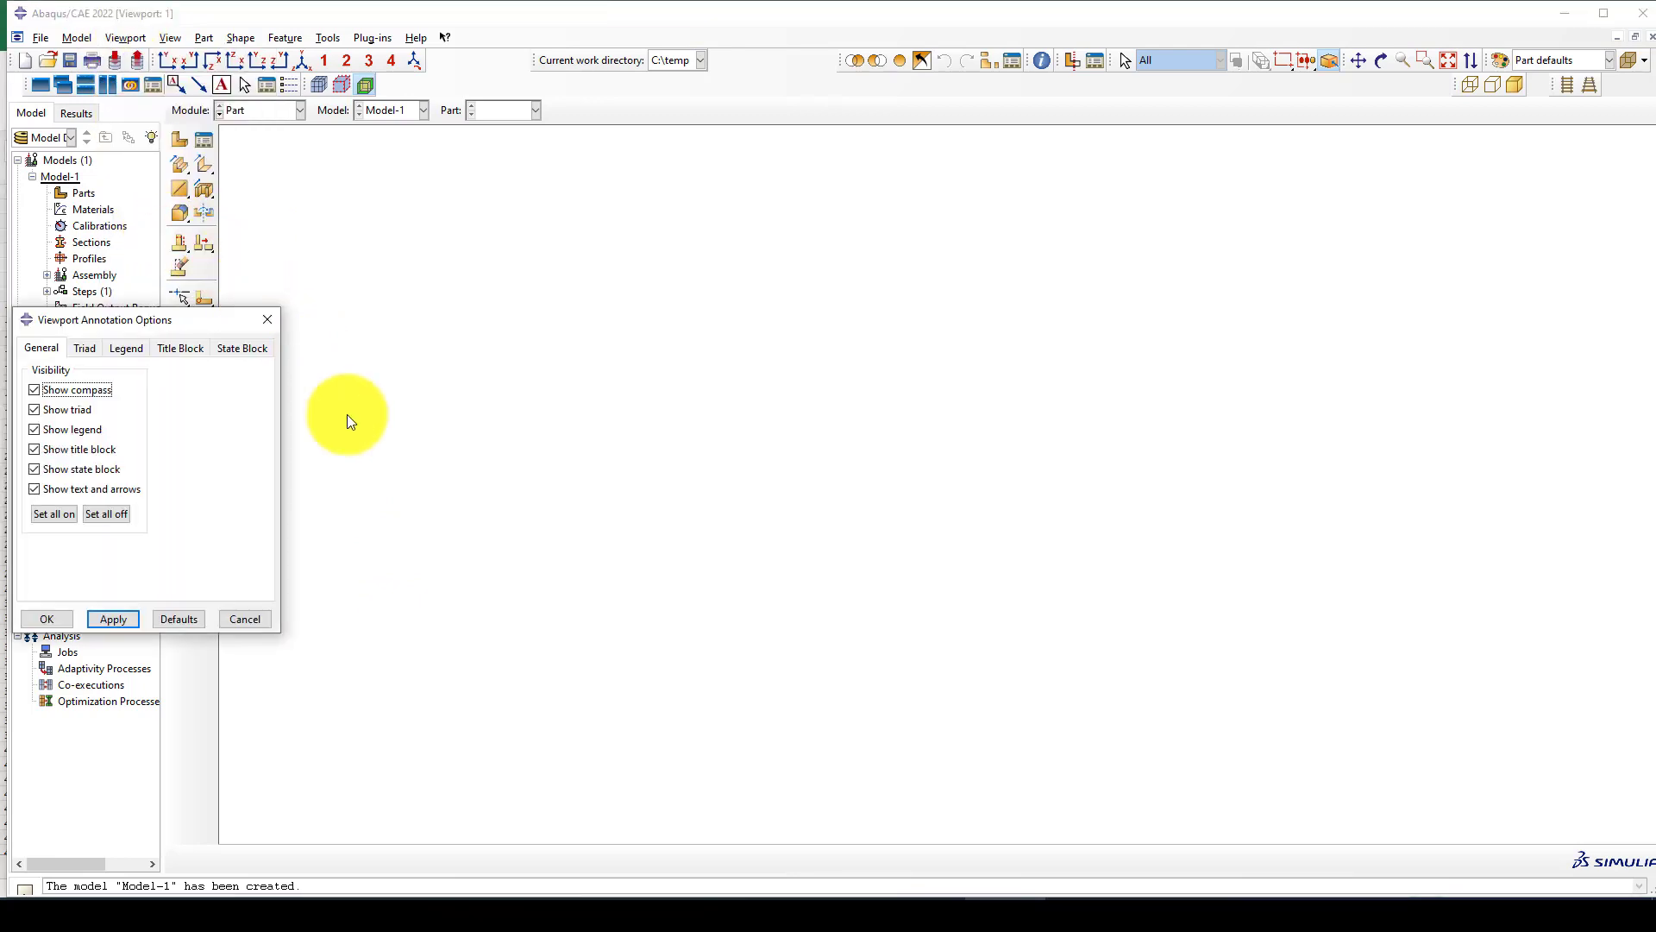
pyautogui.click(72, 448)
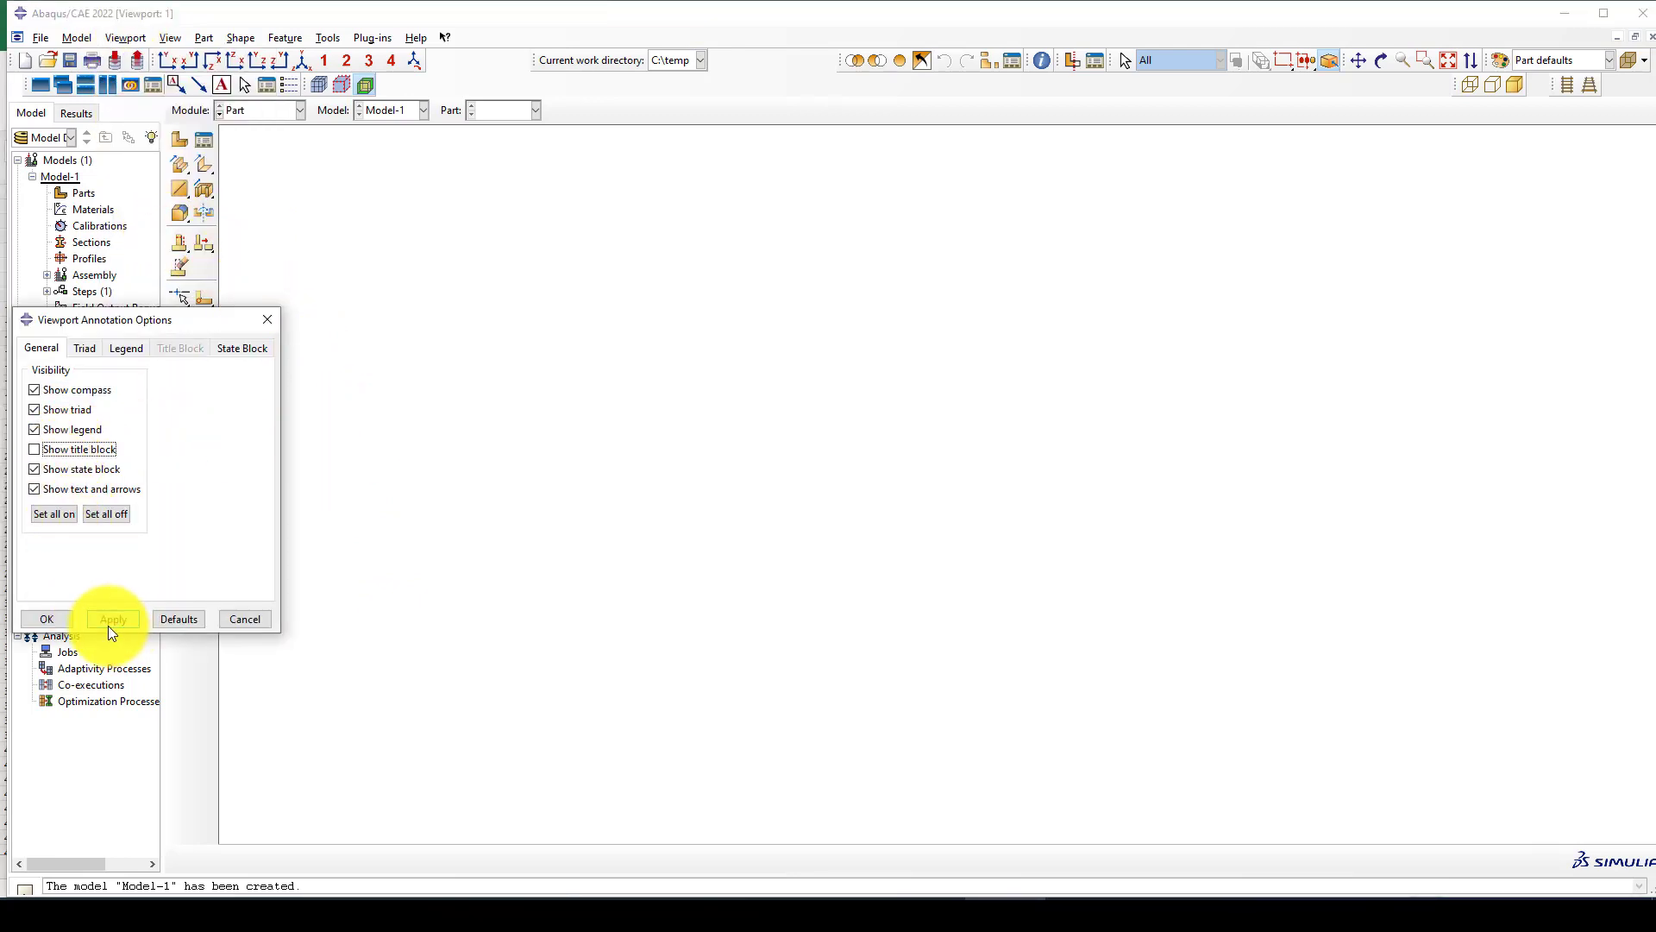
pyautogui.click(46, 618)
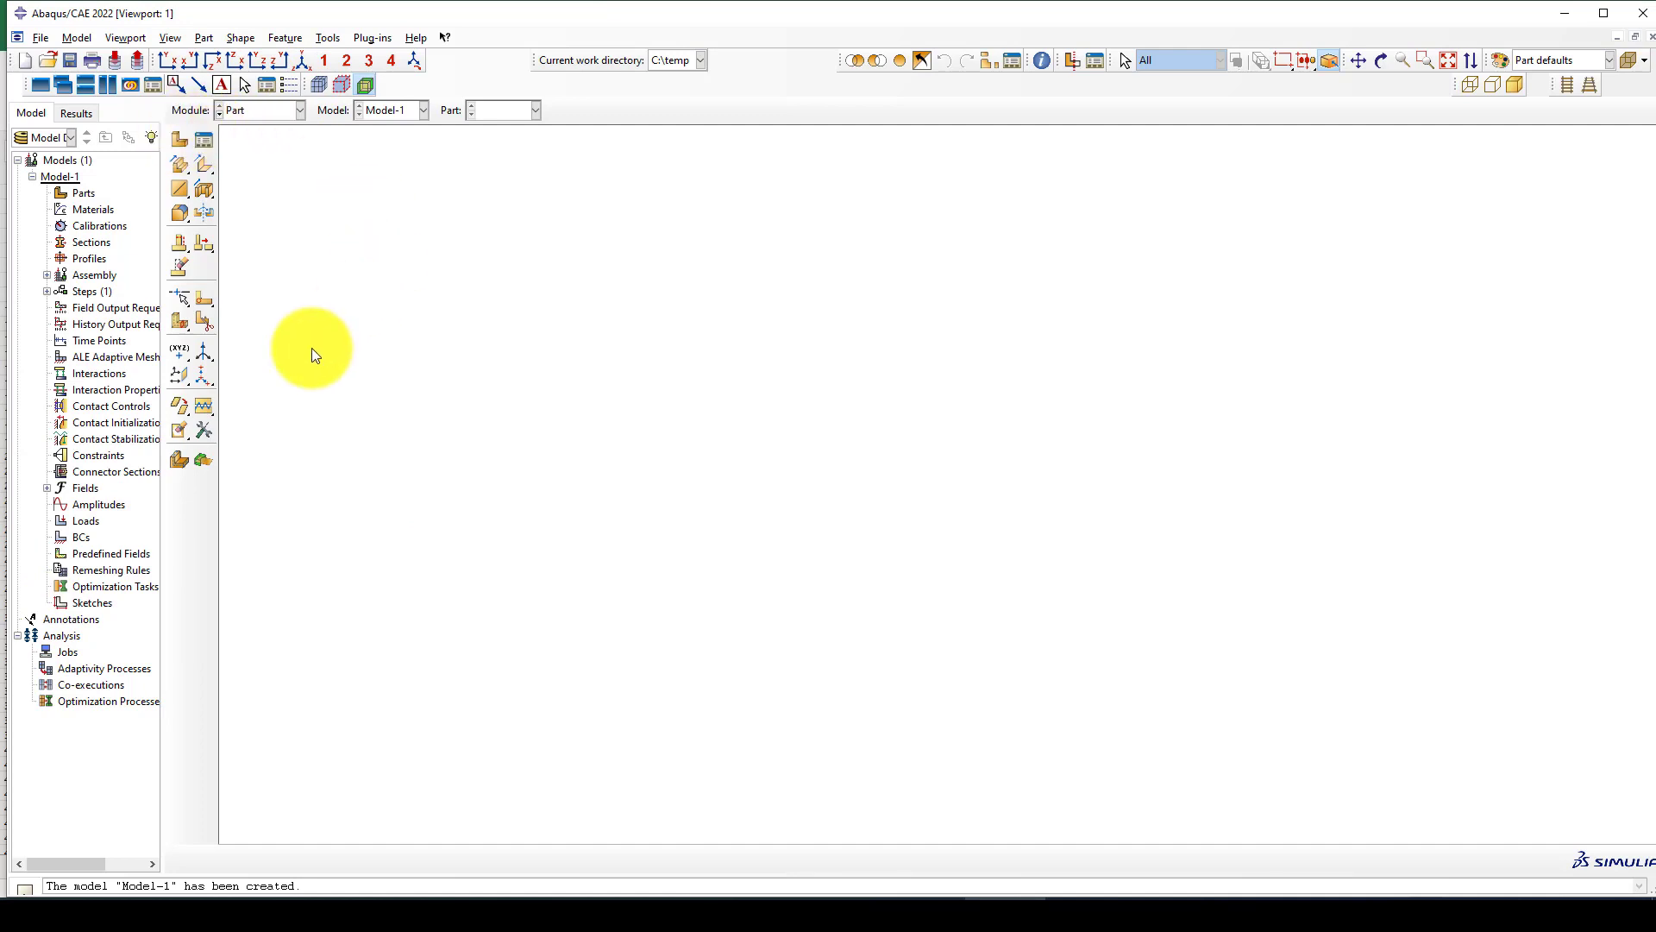
# Create a 3D deformable solid extrusion part named Plate with an approximate size of 200.
pyautogui.click(185, 141)
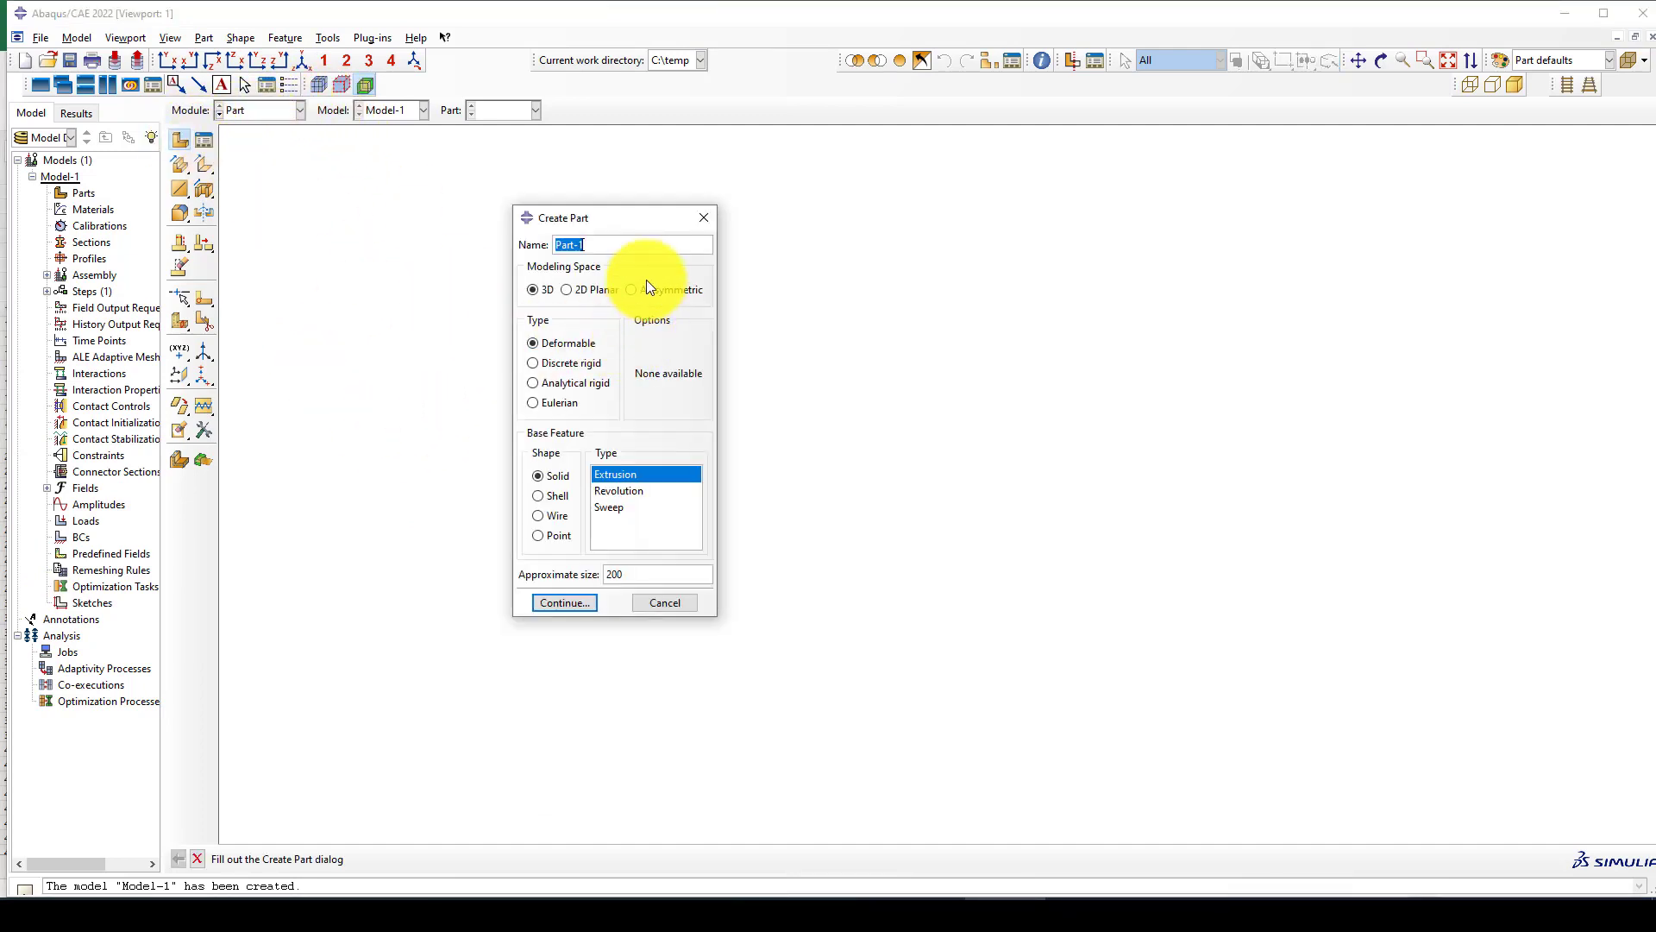
pyautogui.write('Plate')
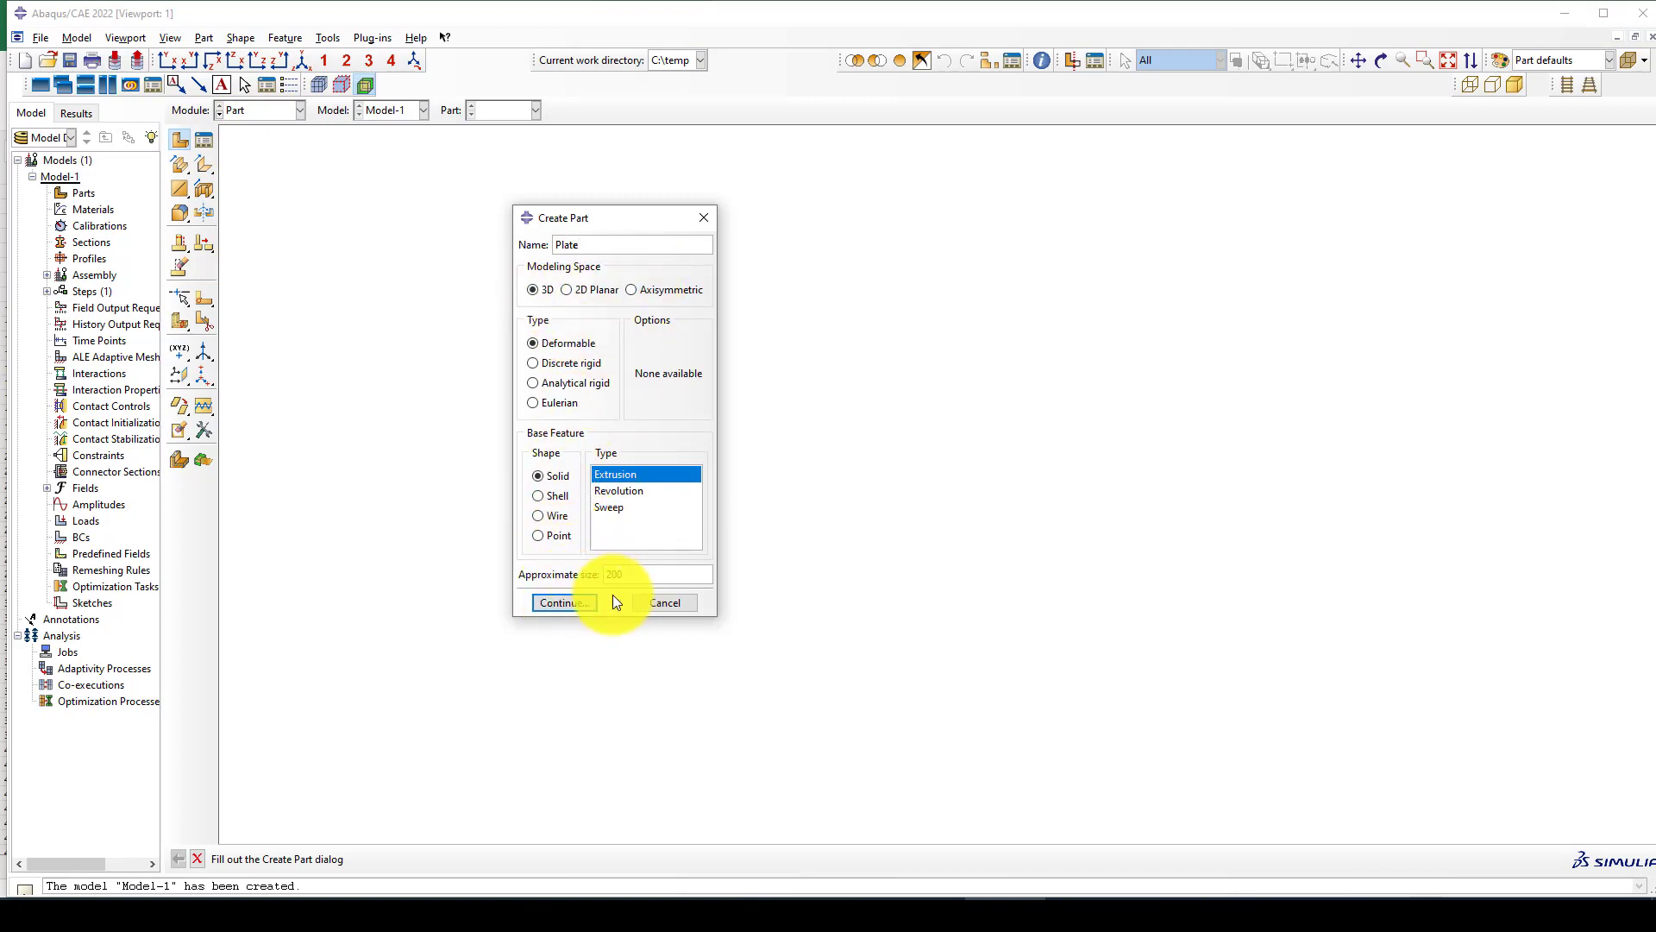
pyautogui.click(574, 604)
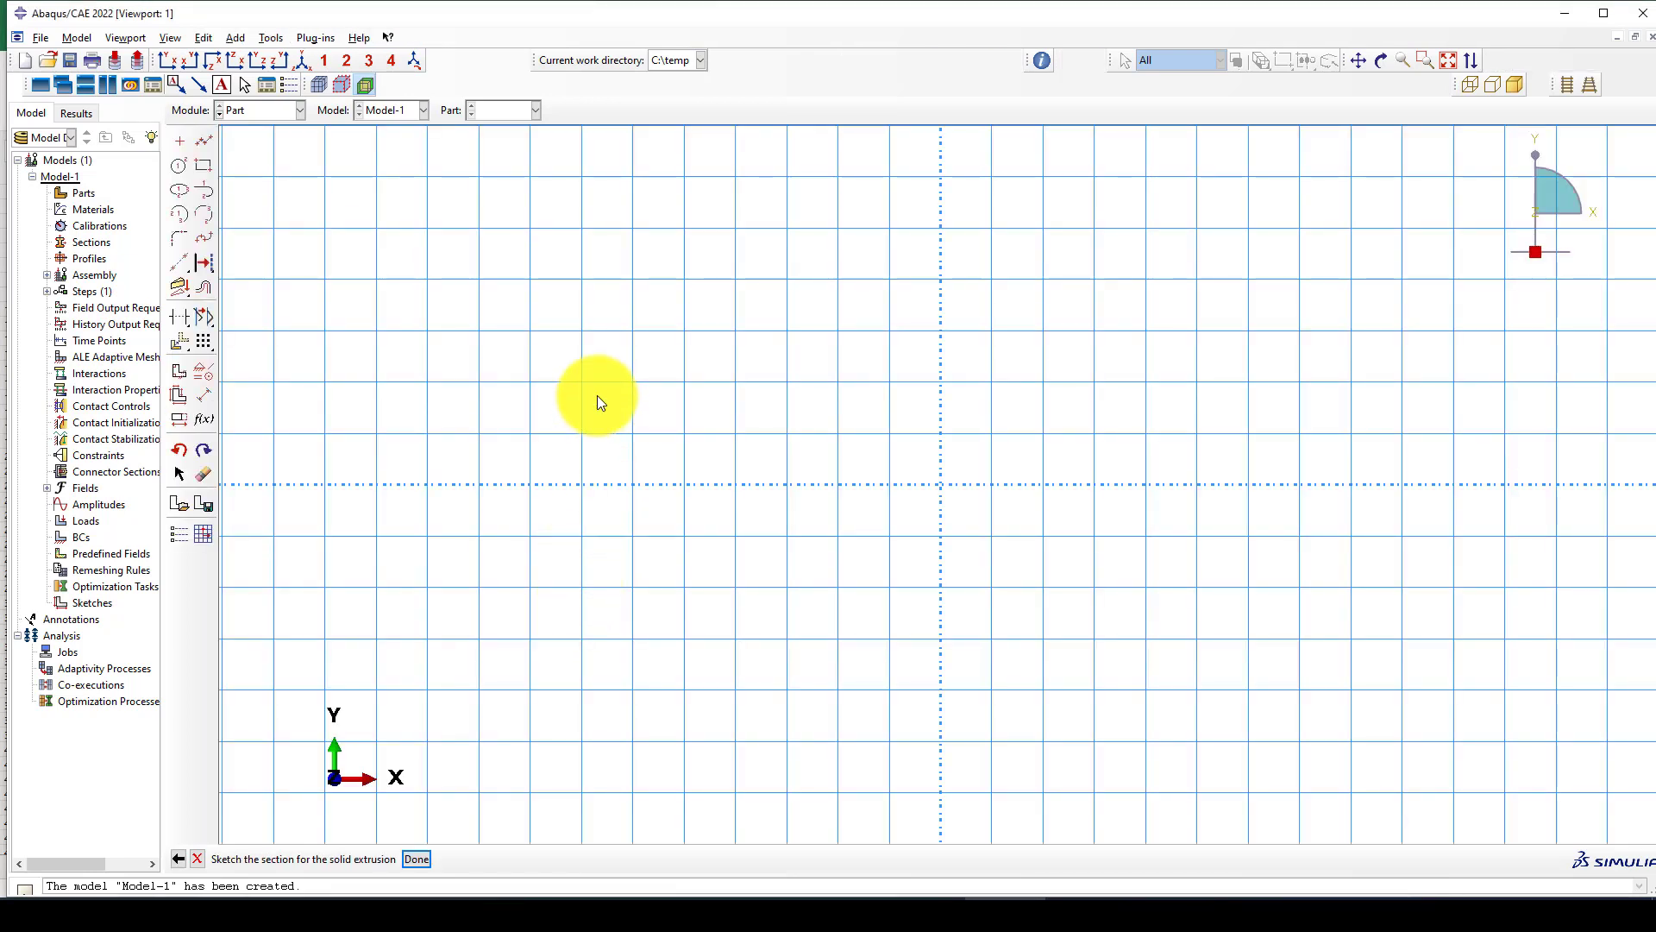
# Sketch a rectangle with one corner at the origin and the opposite corner at 45, 30.
pyautogui.click(205, 164)
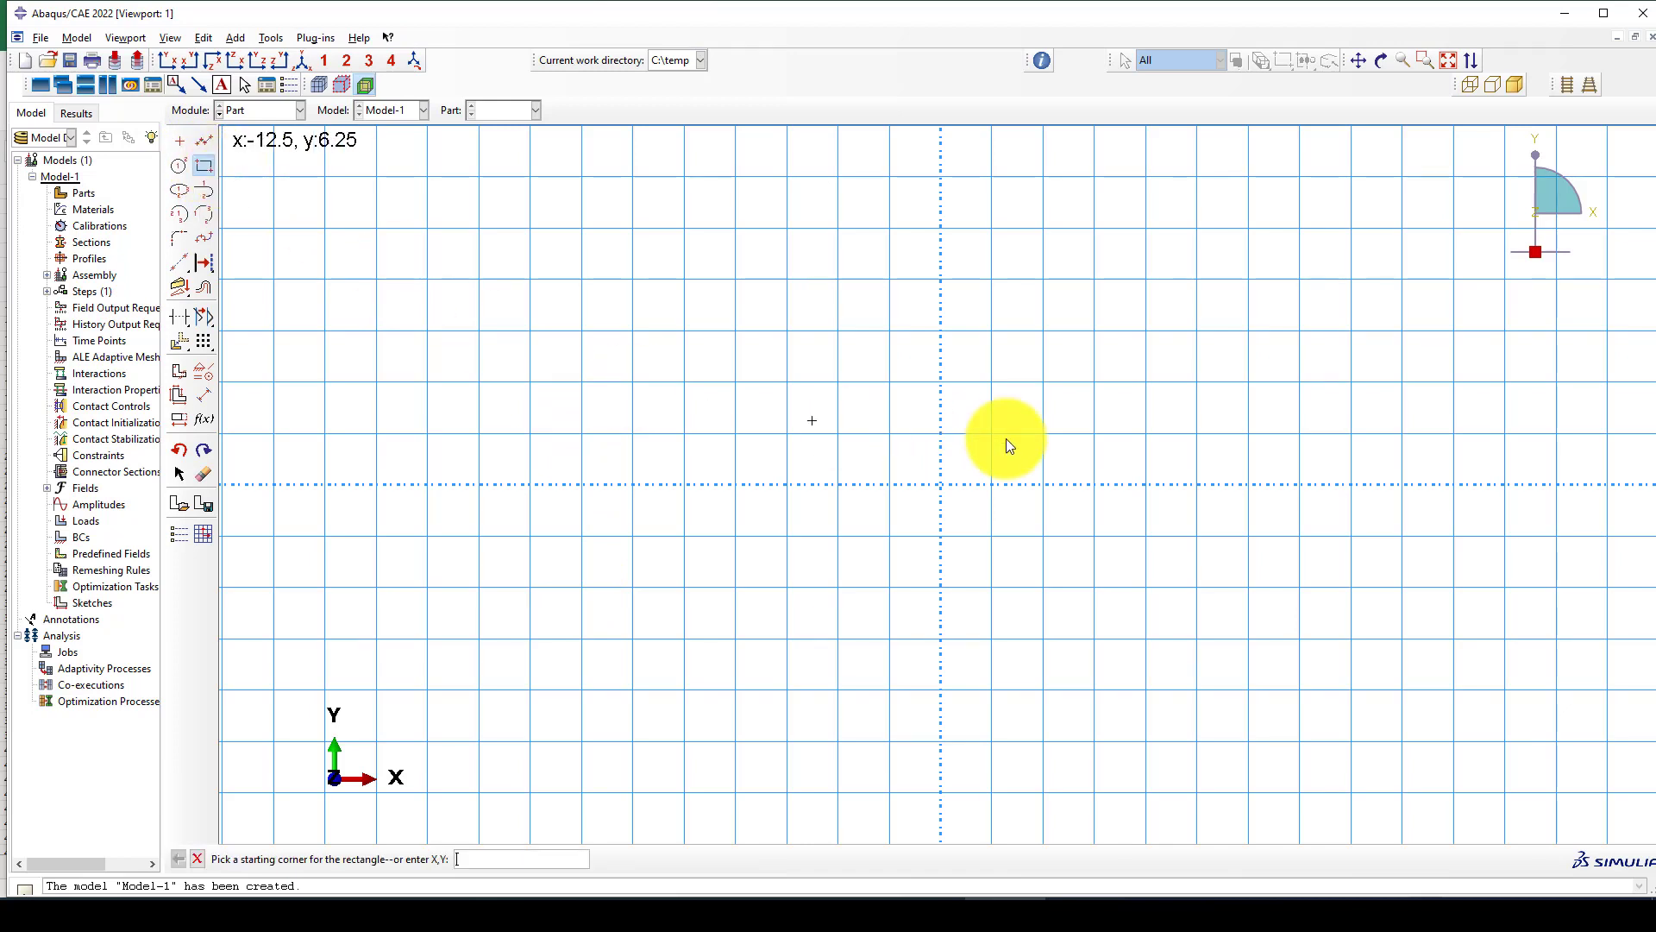
pyautogui.click(940, 485)
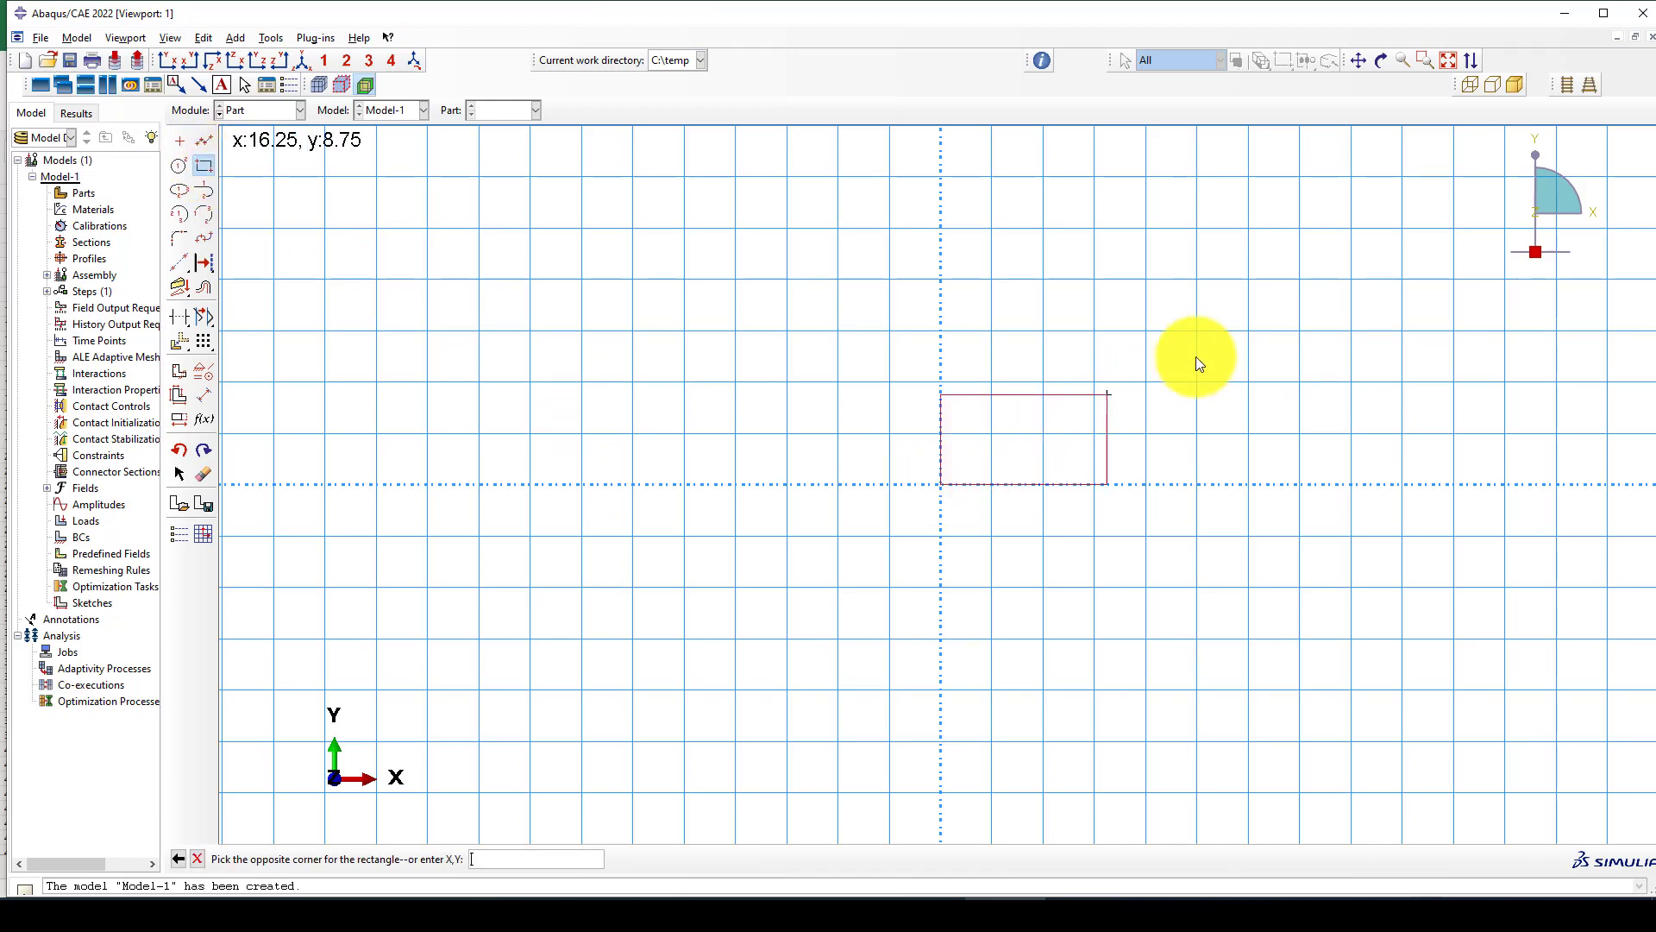
pyautogui.click(1399, 176)
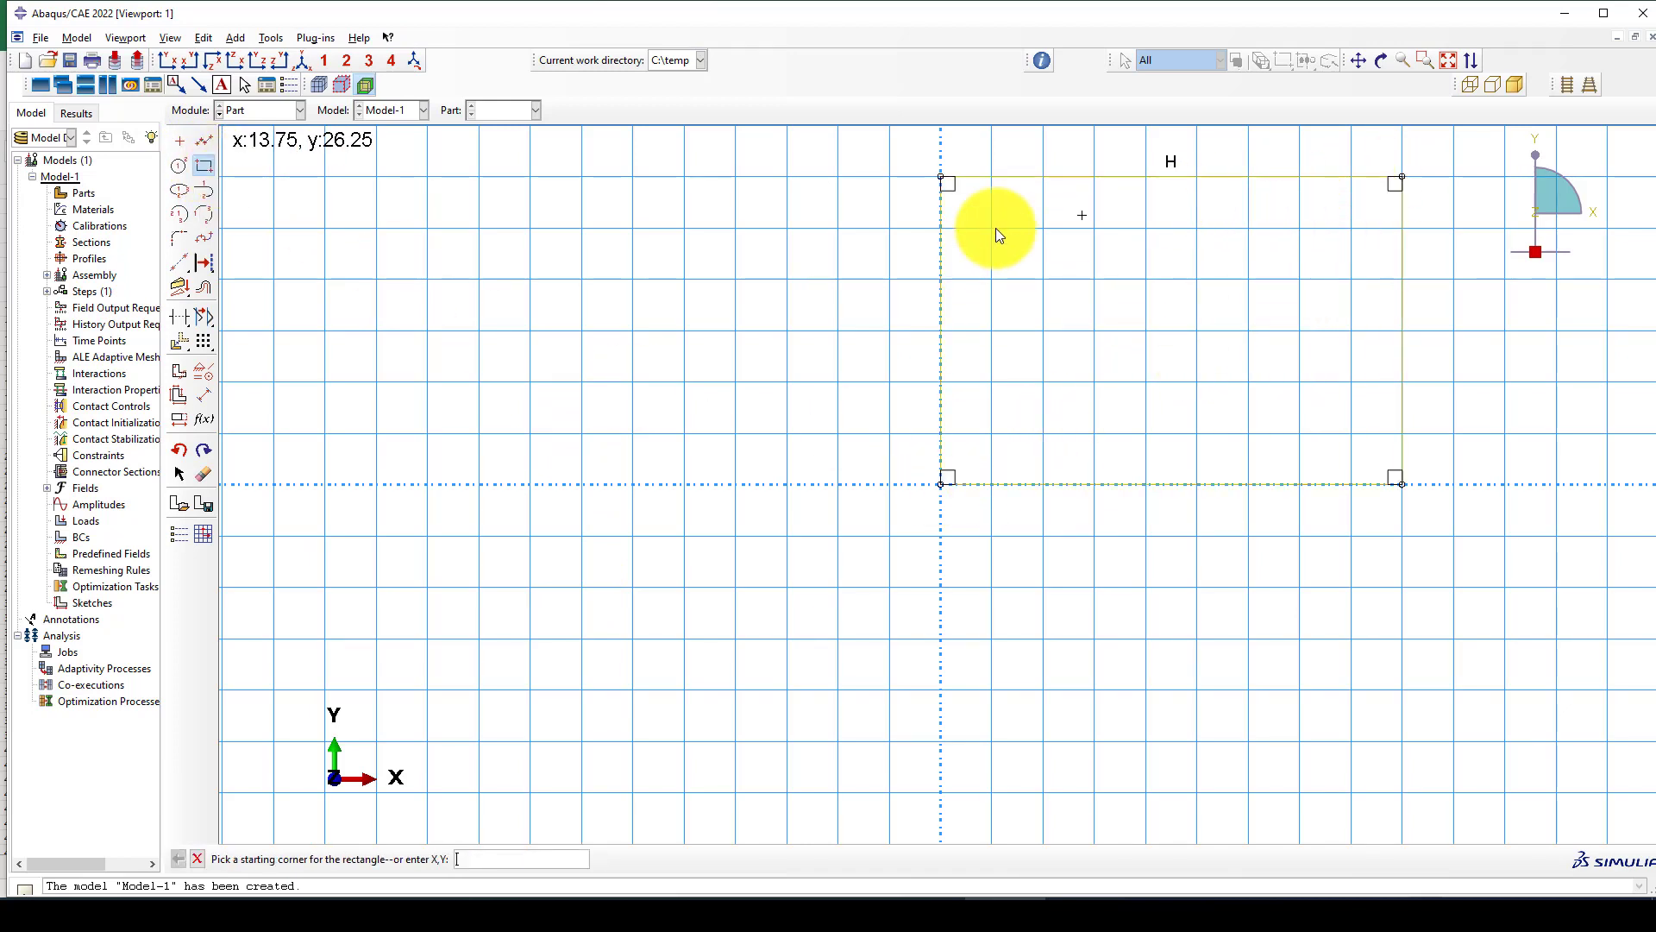
# Dimension the rectangle's bottom edge and set its length to 1000.
pyautogui.click(204, 394)
pyautogui.click(1075, 486)
pyautogui.click(1079, 557)
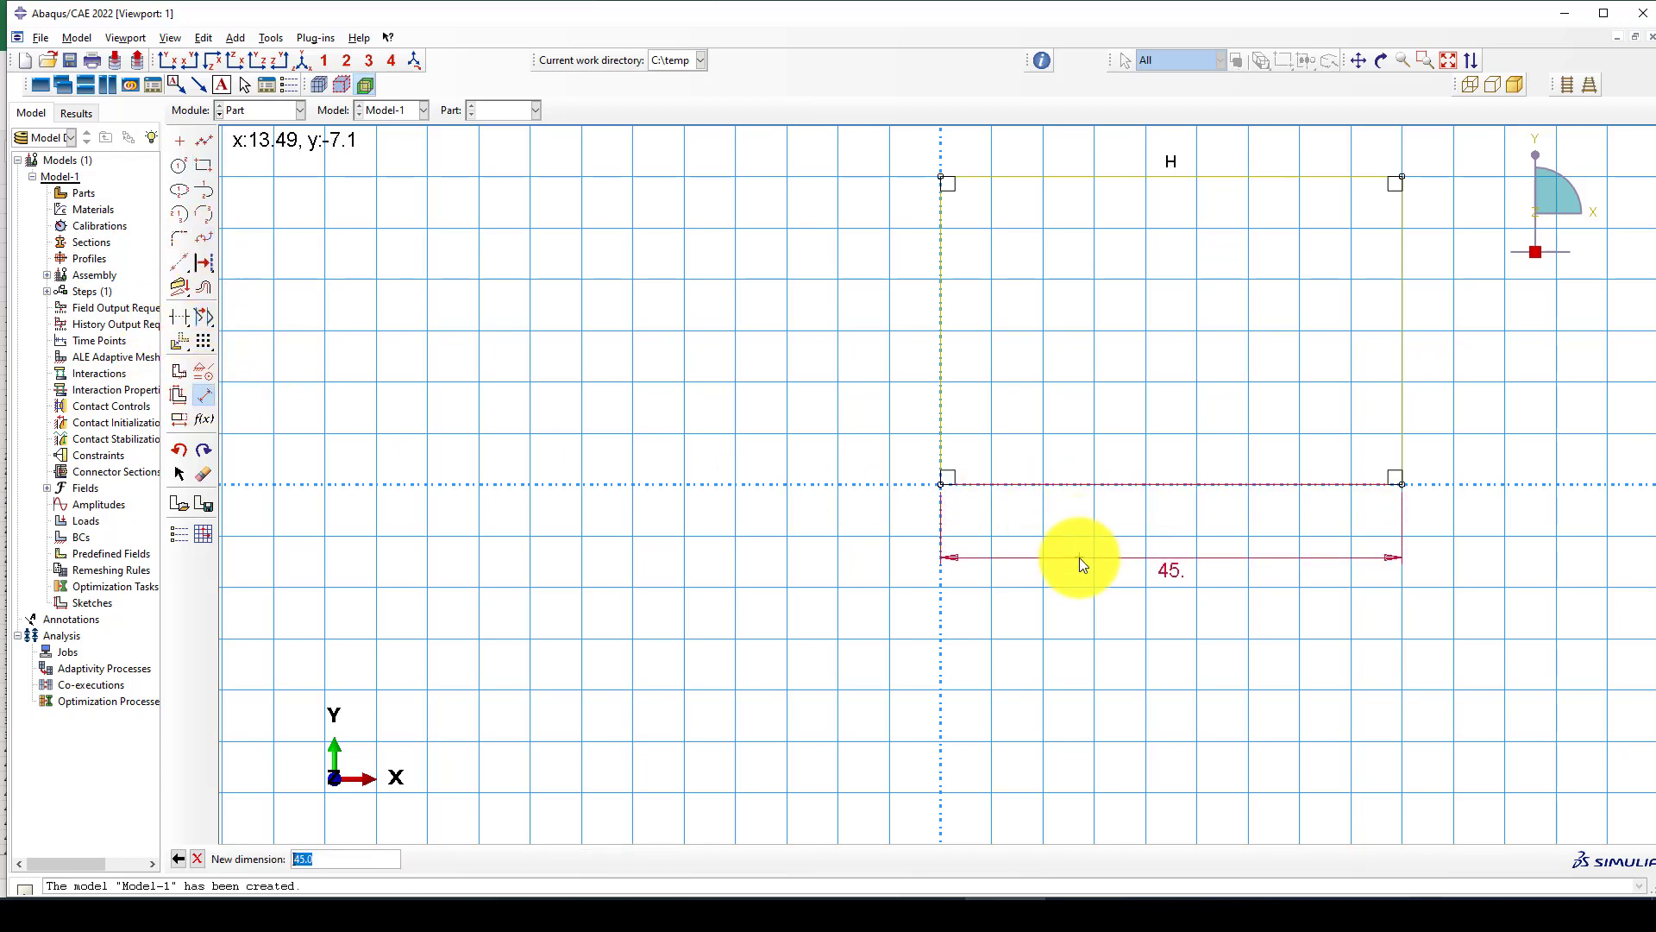
pyautogui.write('1000')
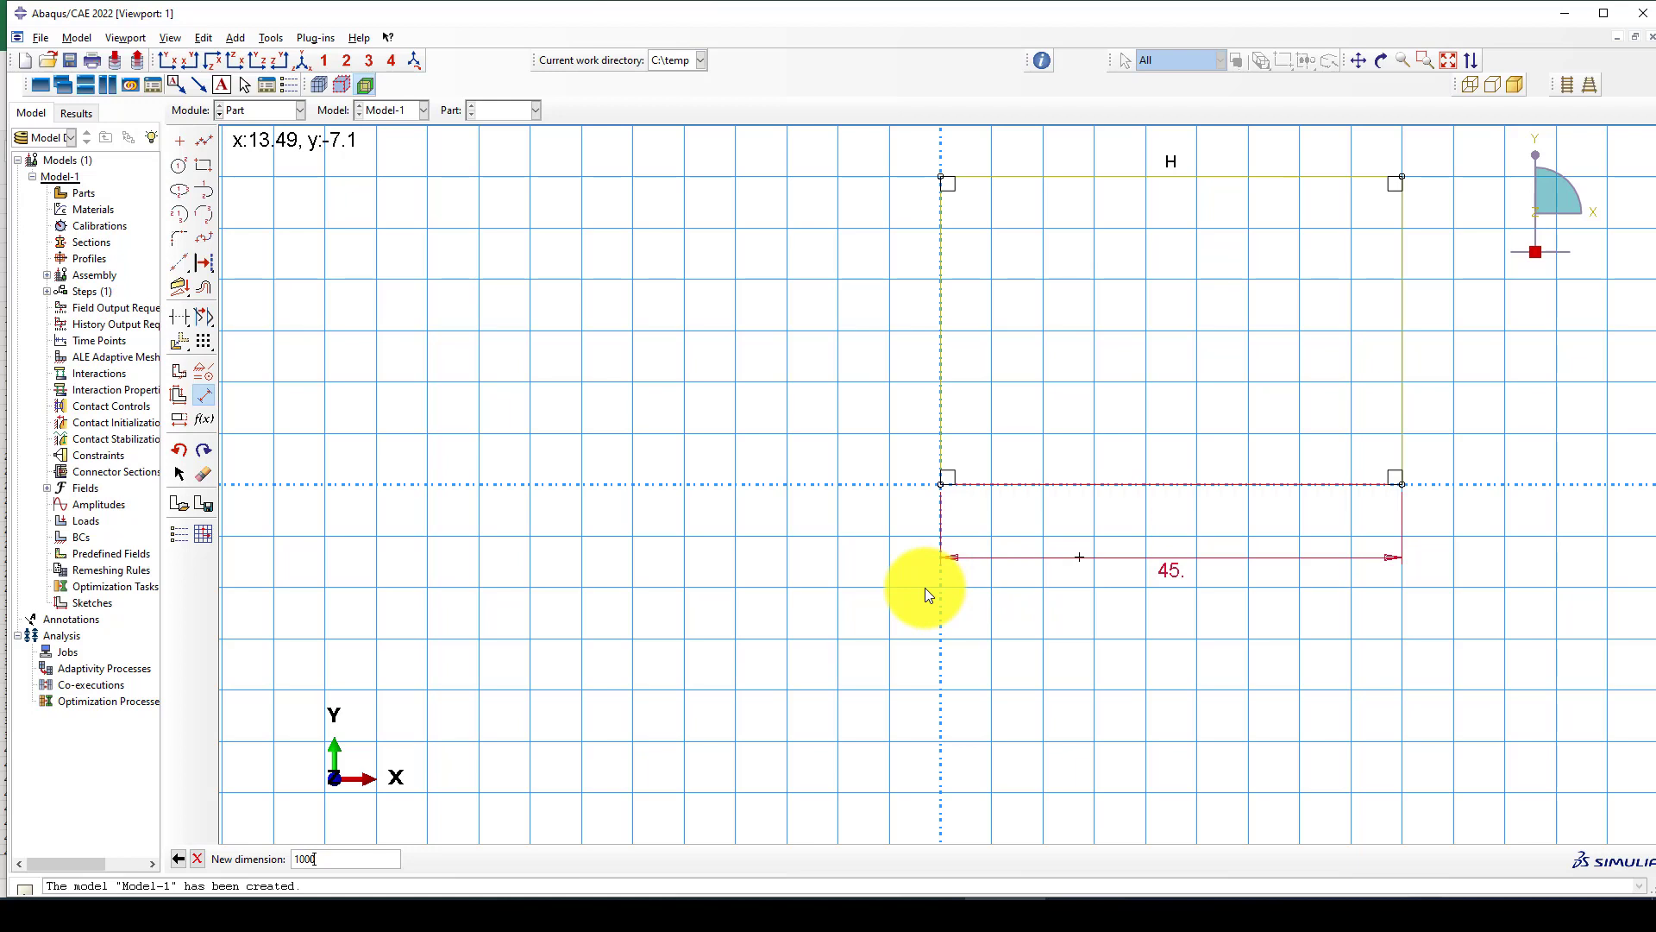
pyautogui.press('Return')
# Dimension the rectangle's right vertical edge and set its length to 750.
pyautogui.scroll(-1, 998, 531)
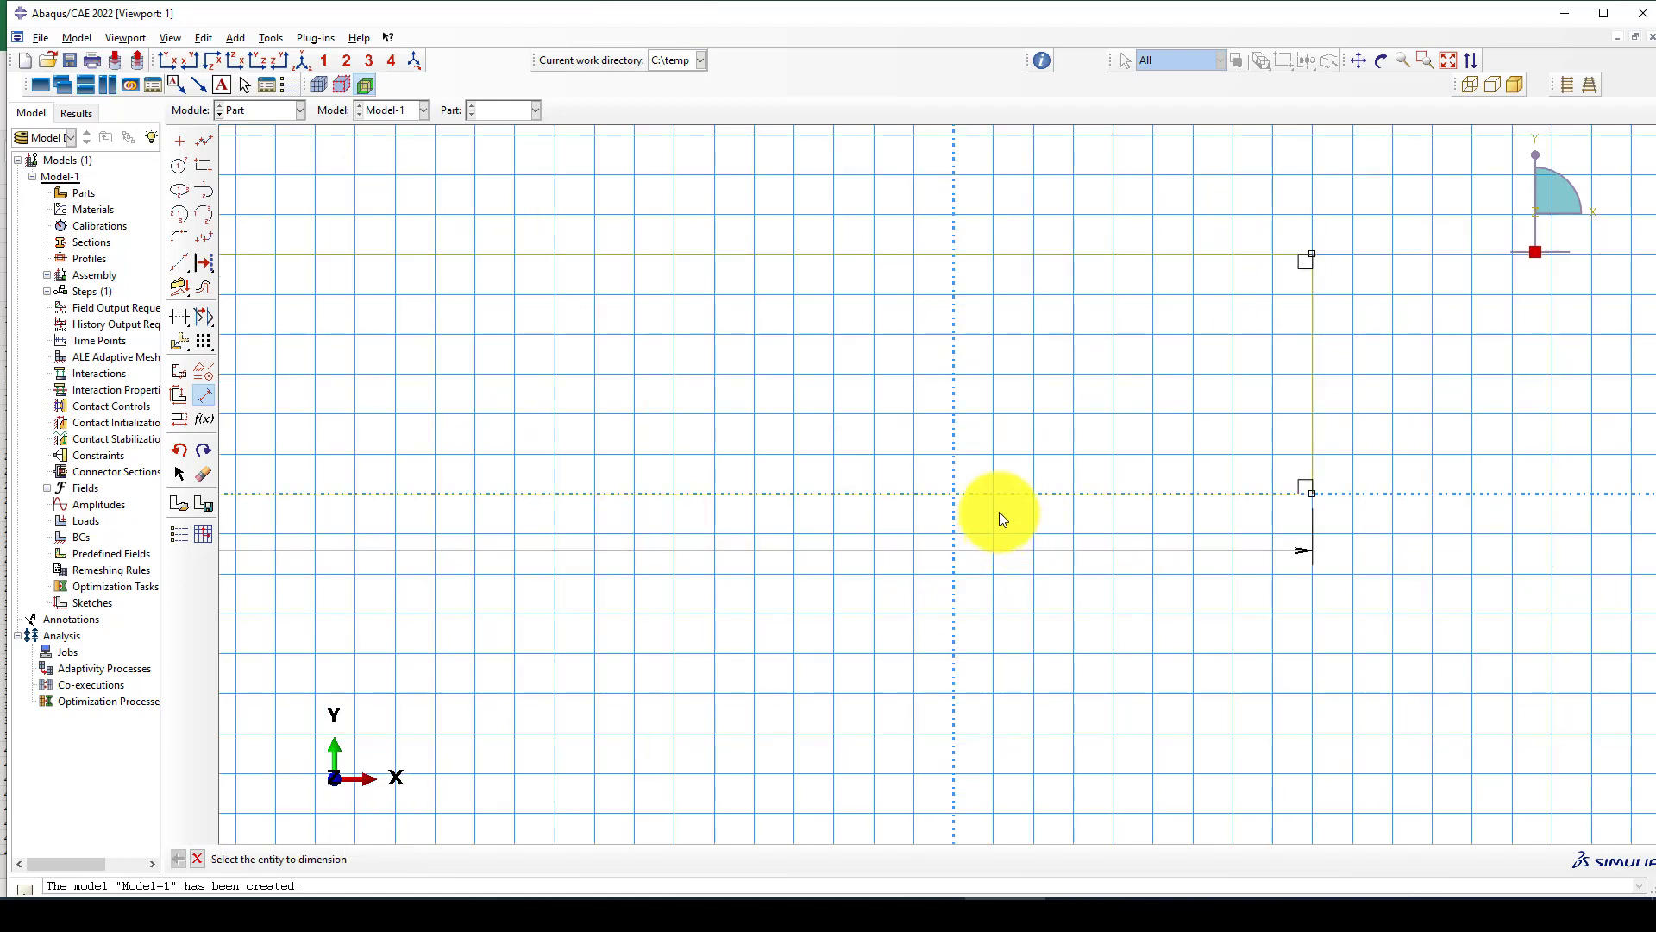
pyautogui.scroll(-2, 999, 518)
pyautogui.click(1137, 442)
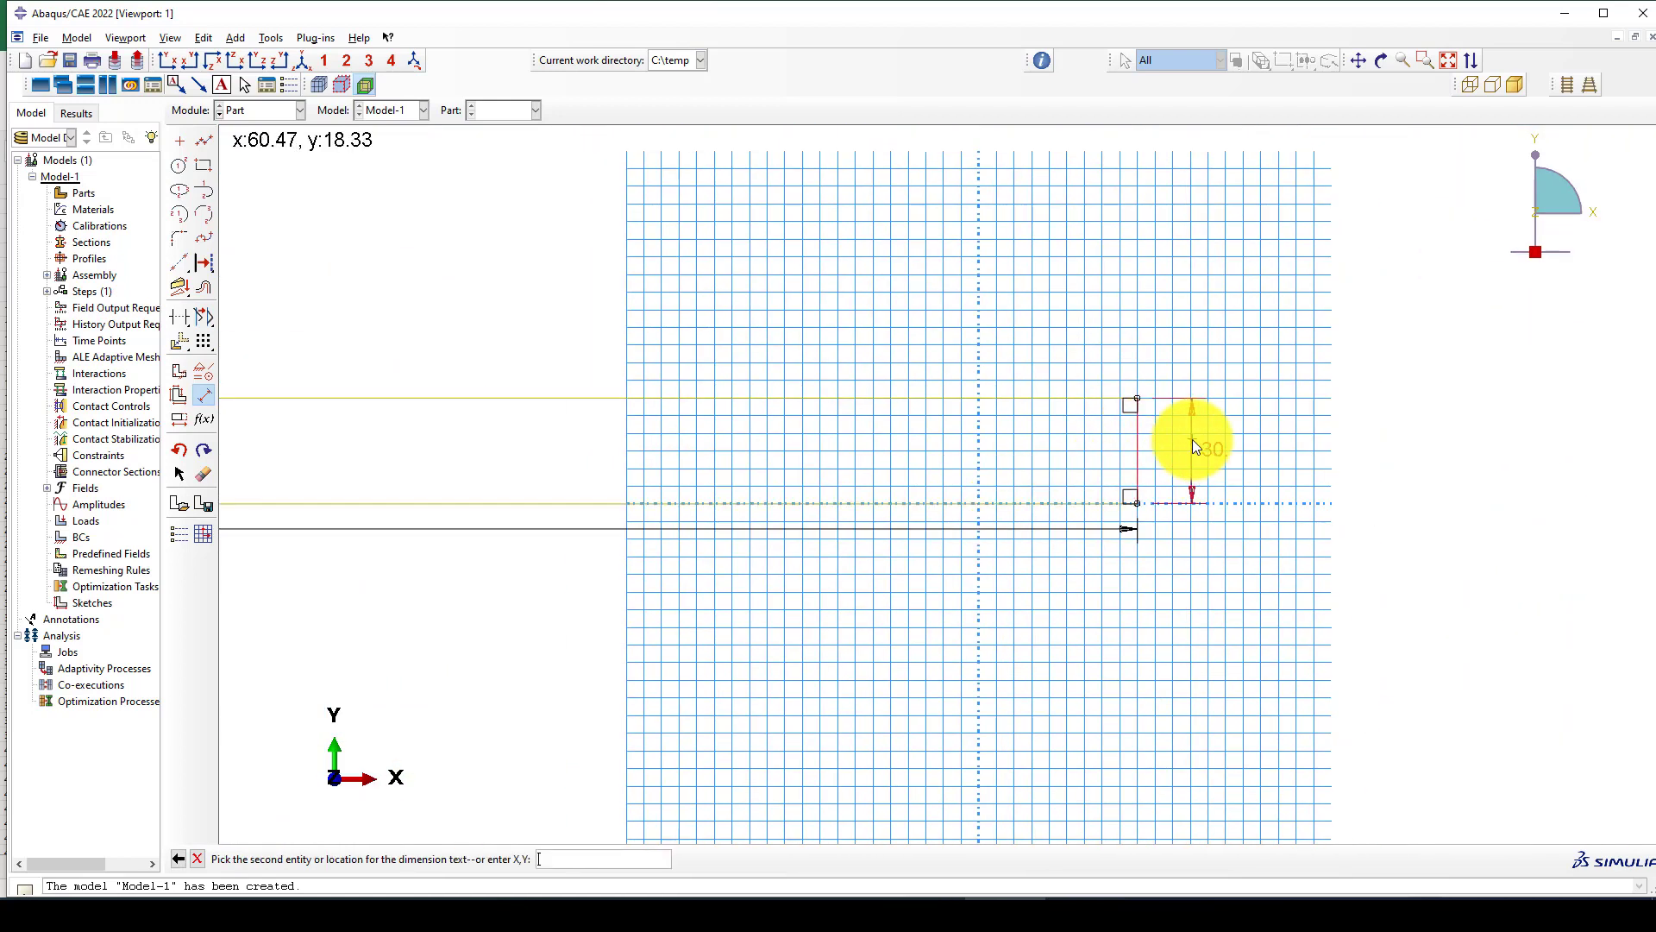
pyautogui.click(1194, 445)
pyautogui.write('1')
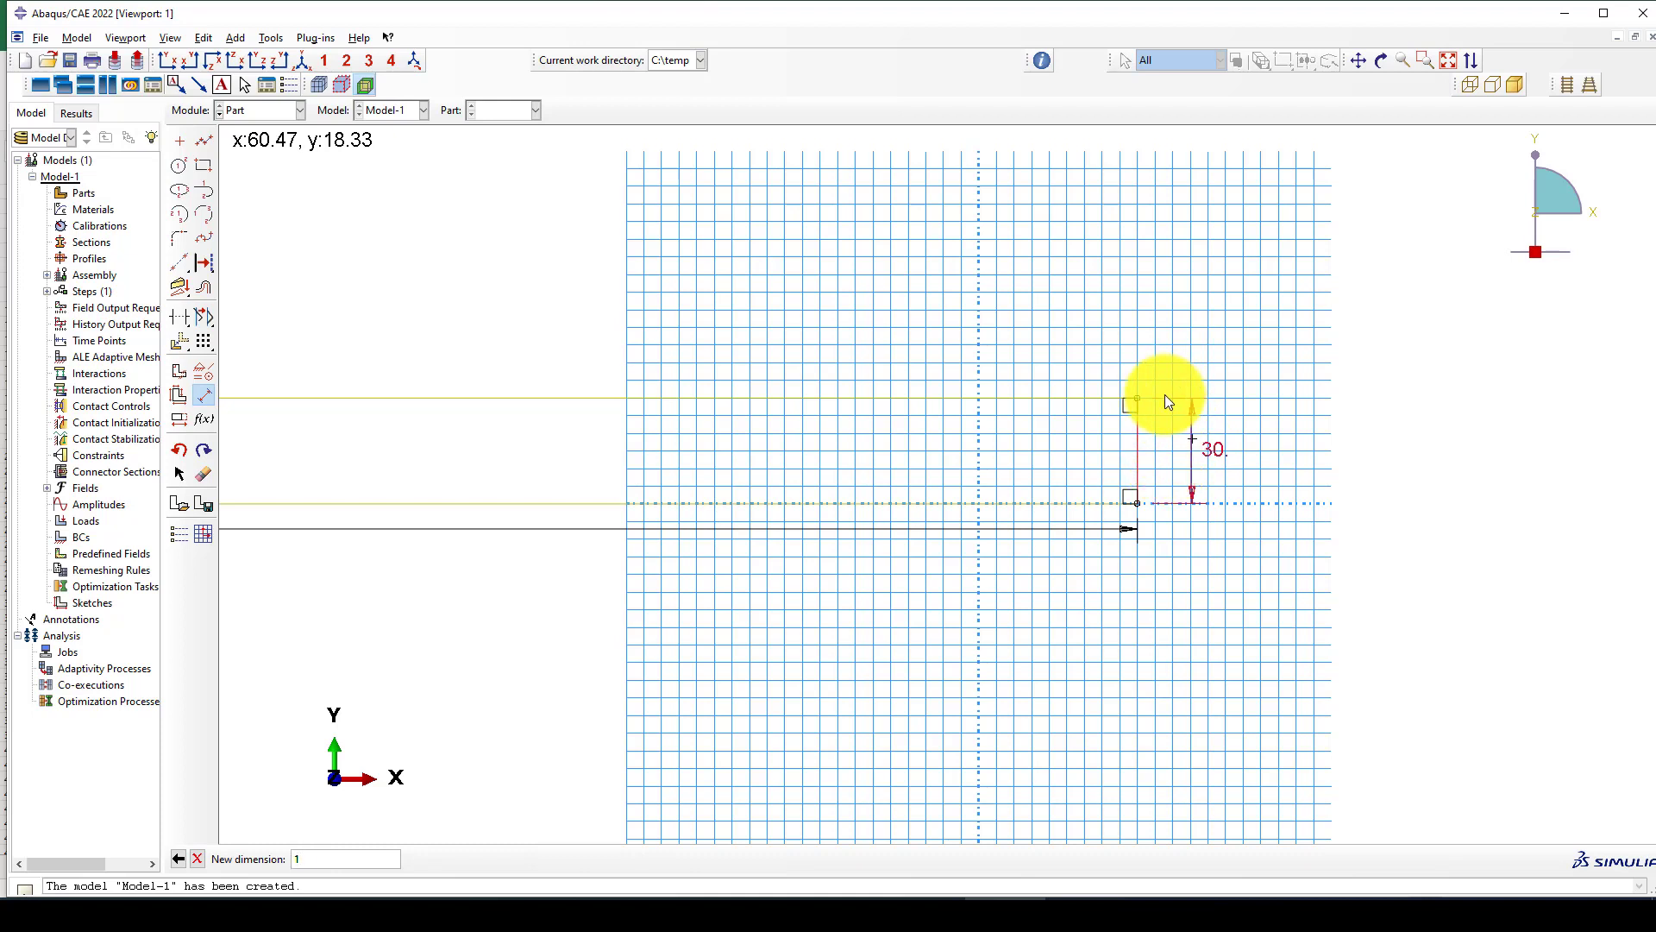
pyautogui.press('BackSpace')
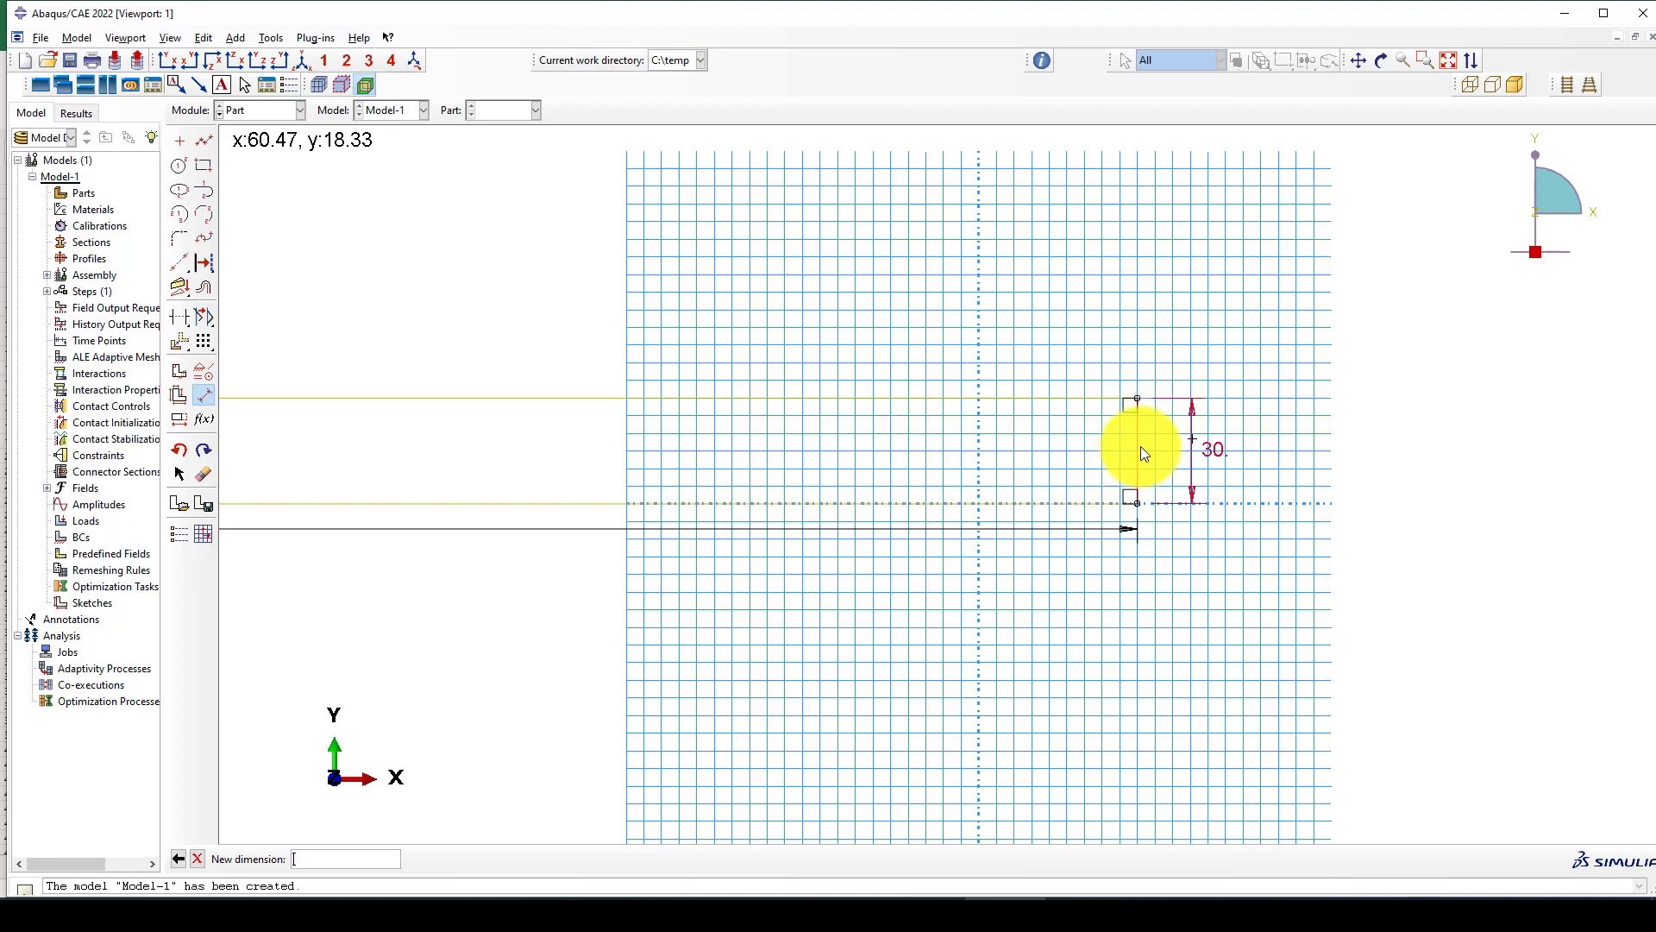
pyautogui.write('750')
pyautogui.middleClick(964, 604)
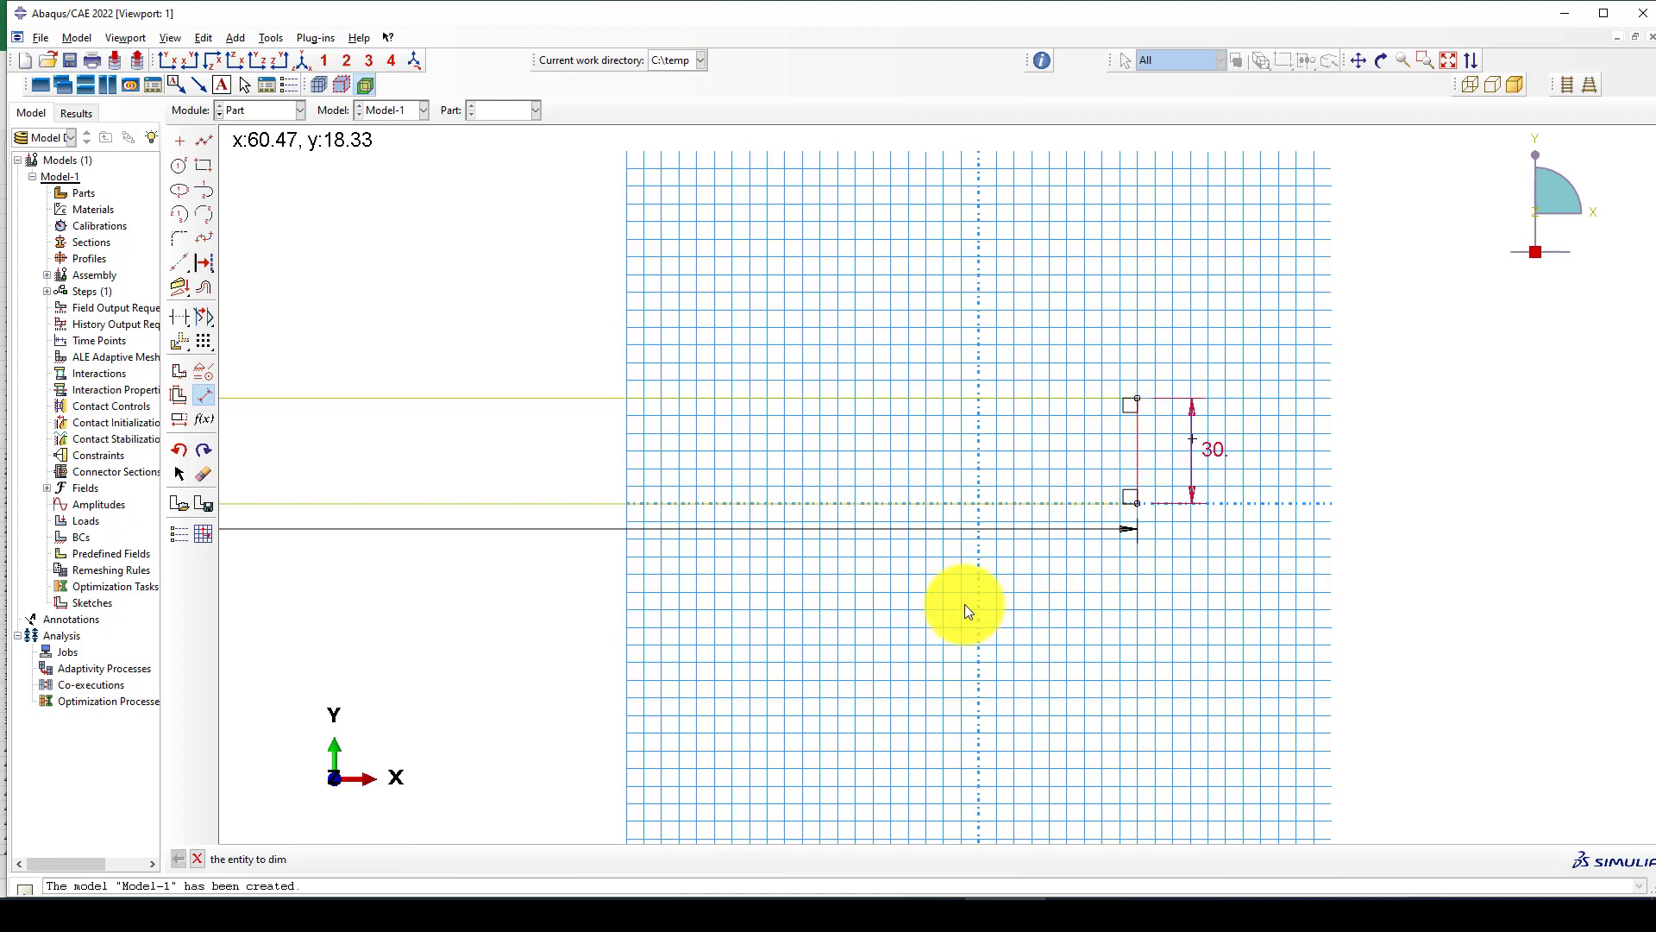
pyautogui.middleClick(971, 597)
# Finish the rectangle sketch and extrude it to a blind depth of 10.
pyautogui.scroll(-2, 970, 525)
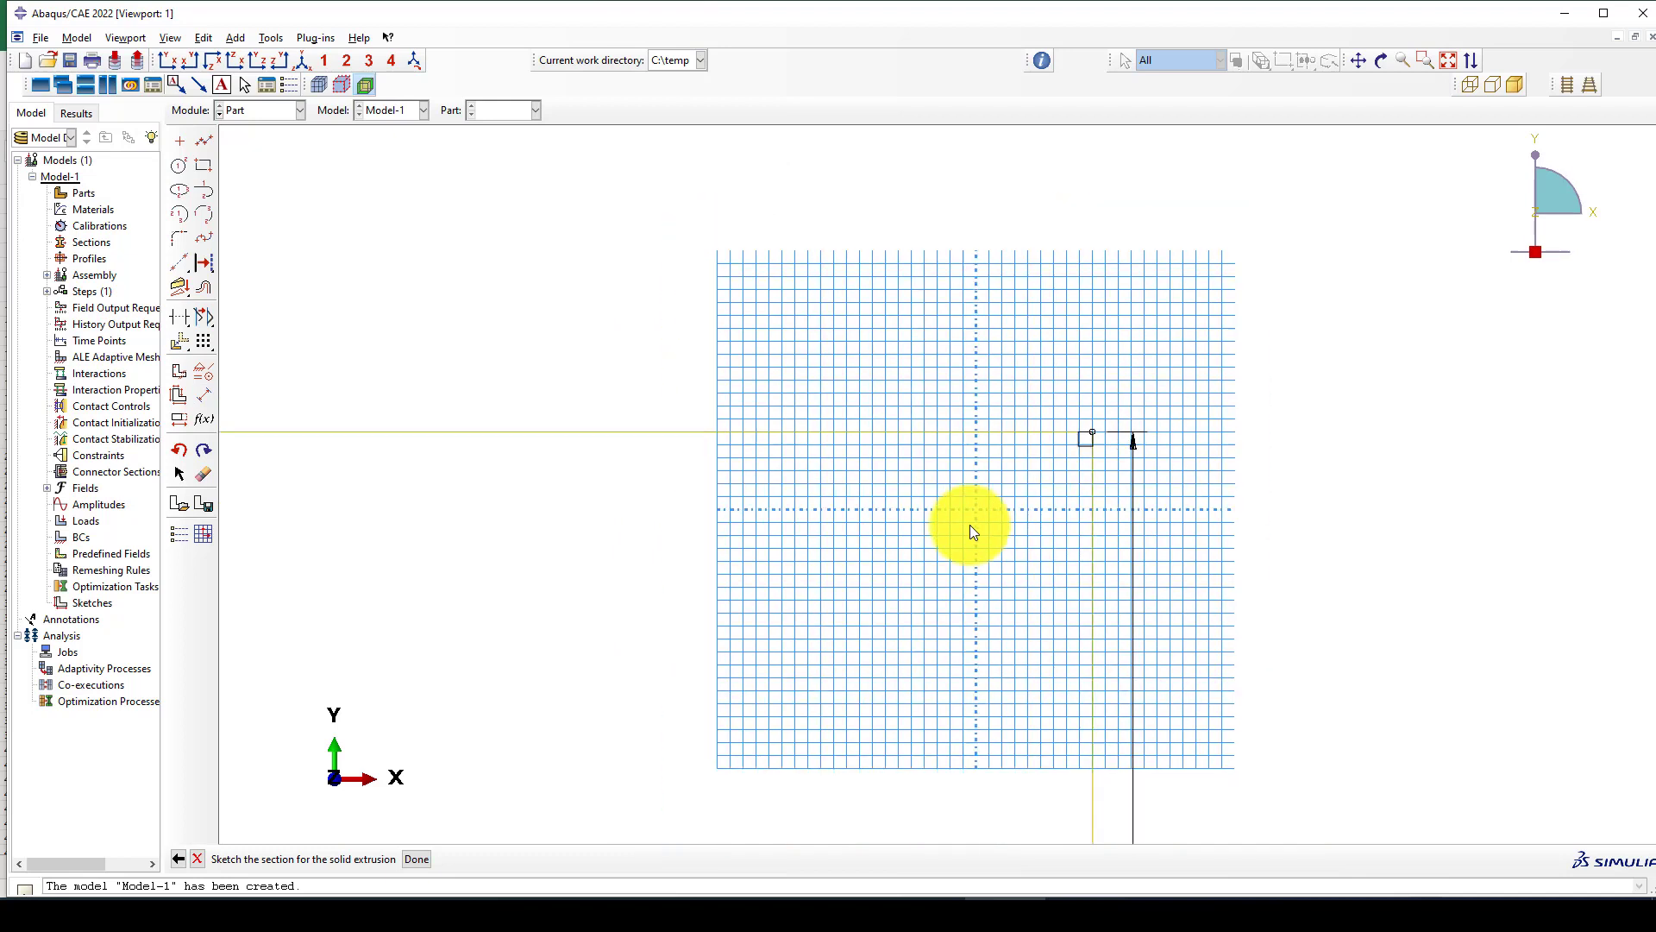
pyautogui.middleClick(942, 488)
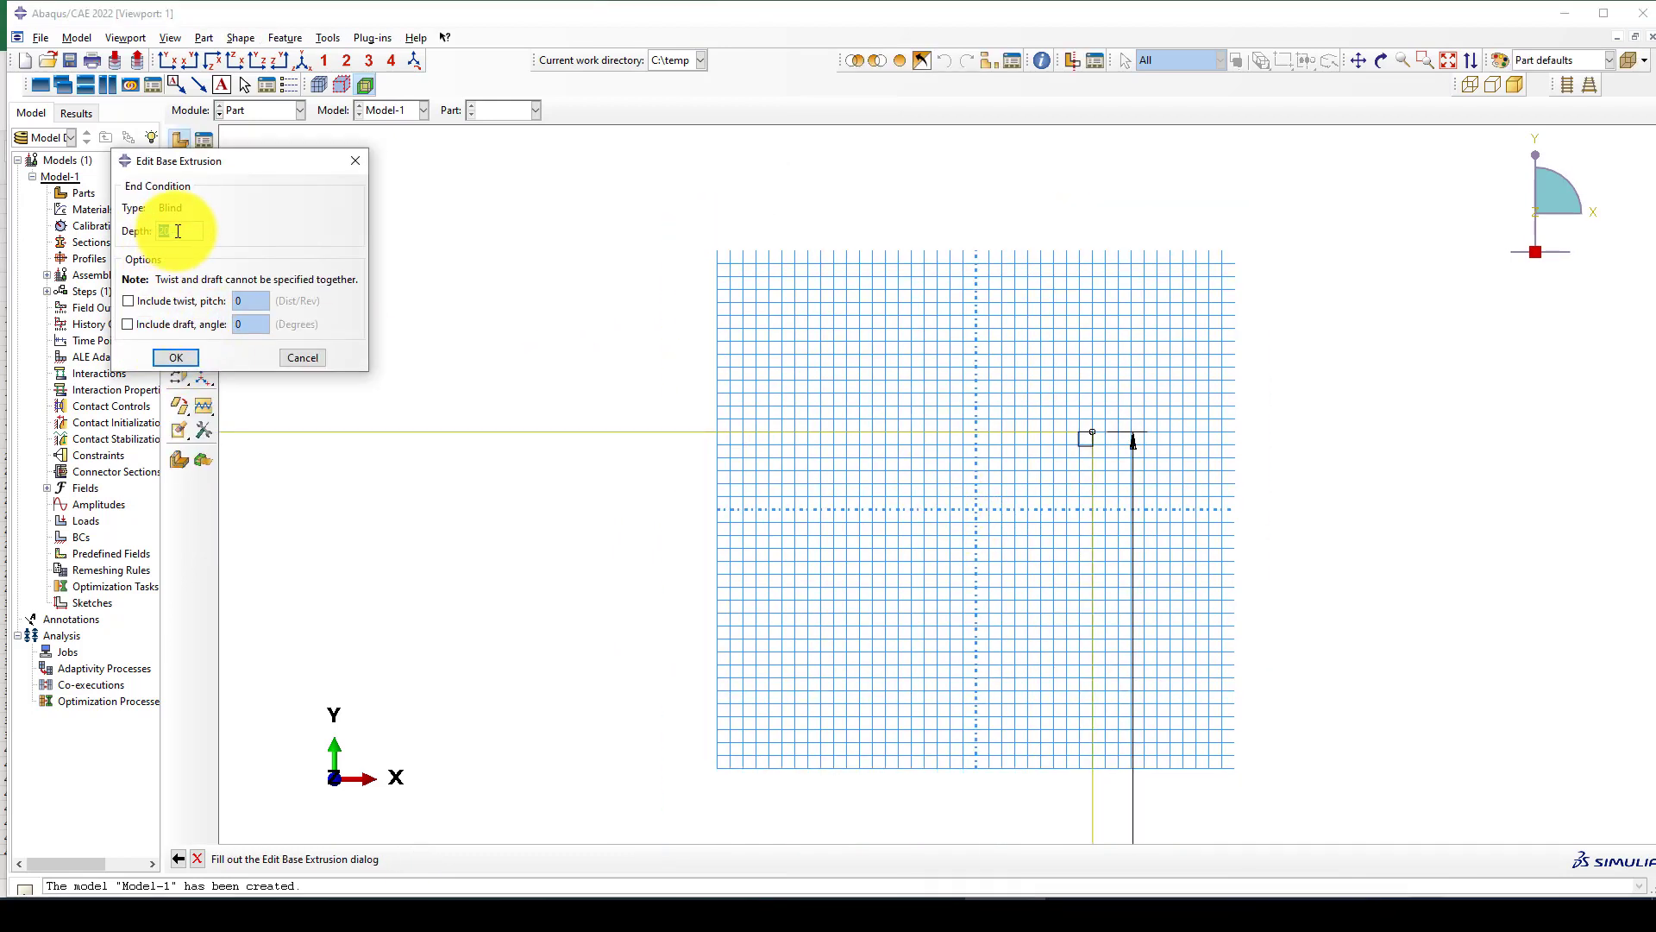
pyautogui.write('1')
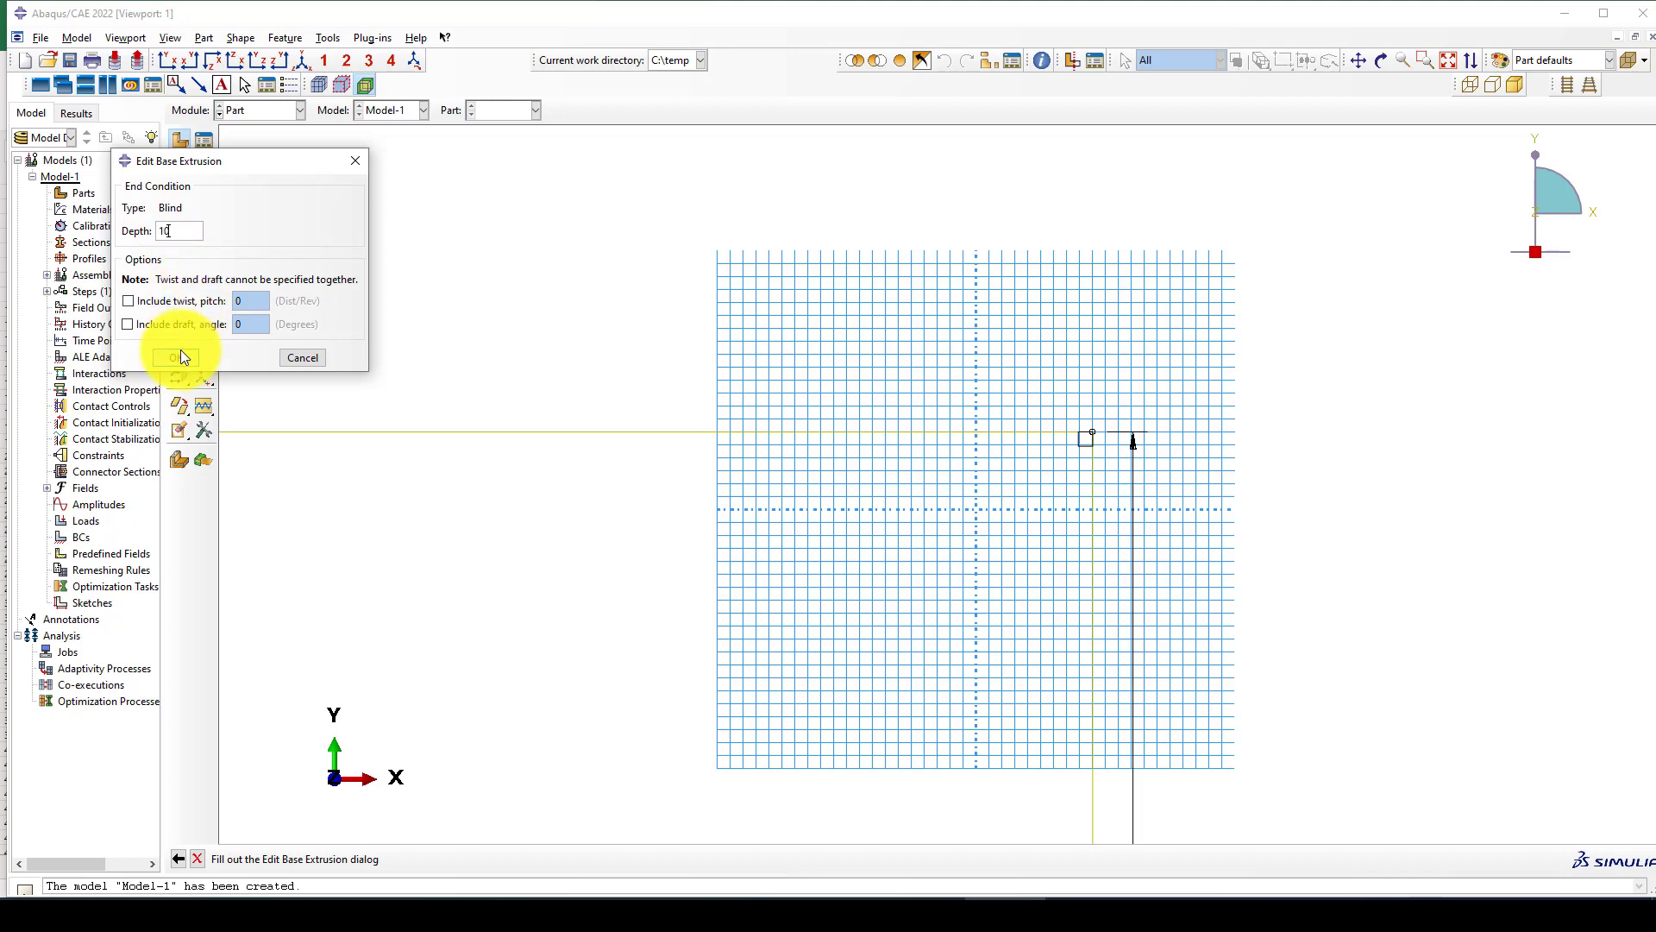
pyautogui.click(177, 357)
pyautogui.scroll(4, 1257, 444)
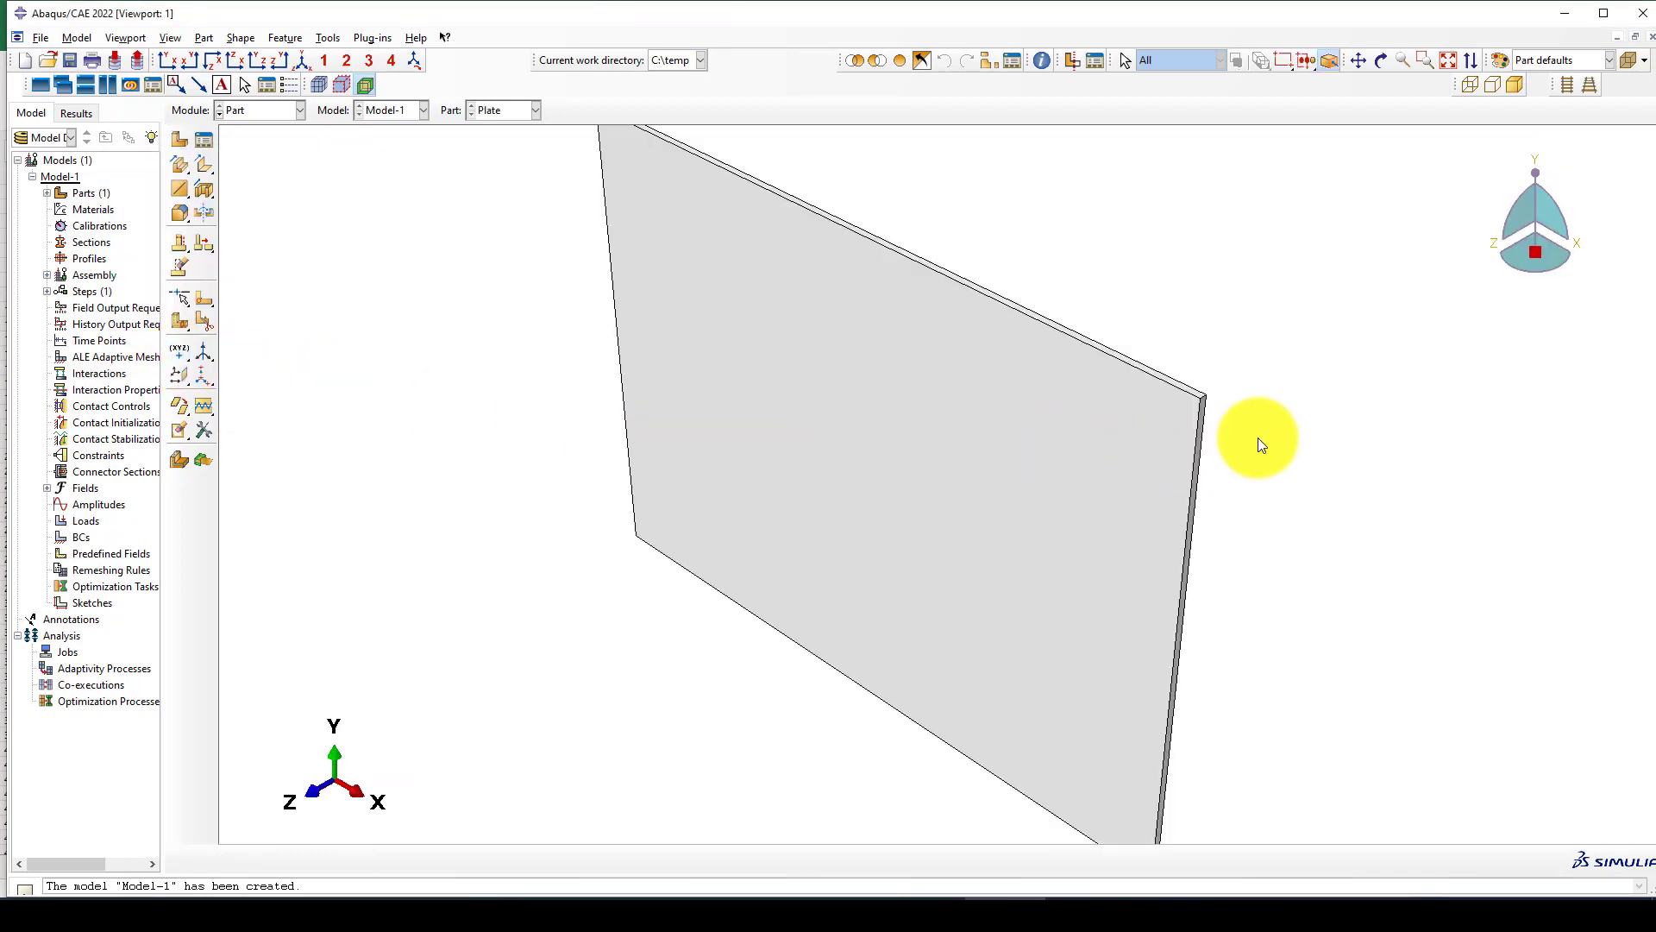
pyautogui.scroll(-3, 932, 492)
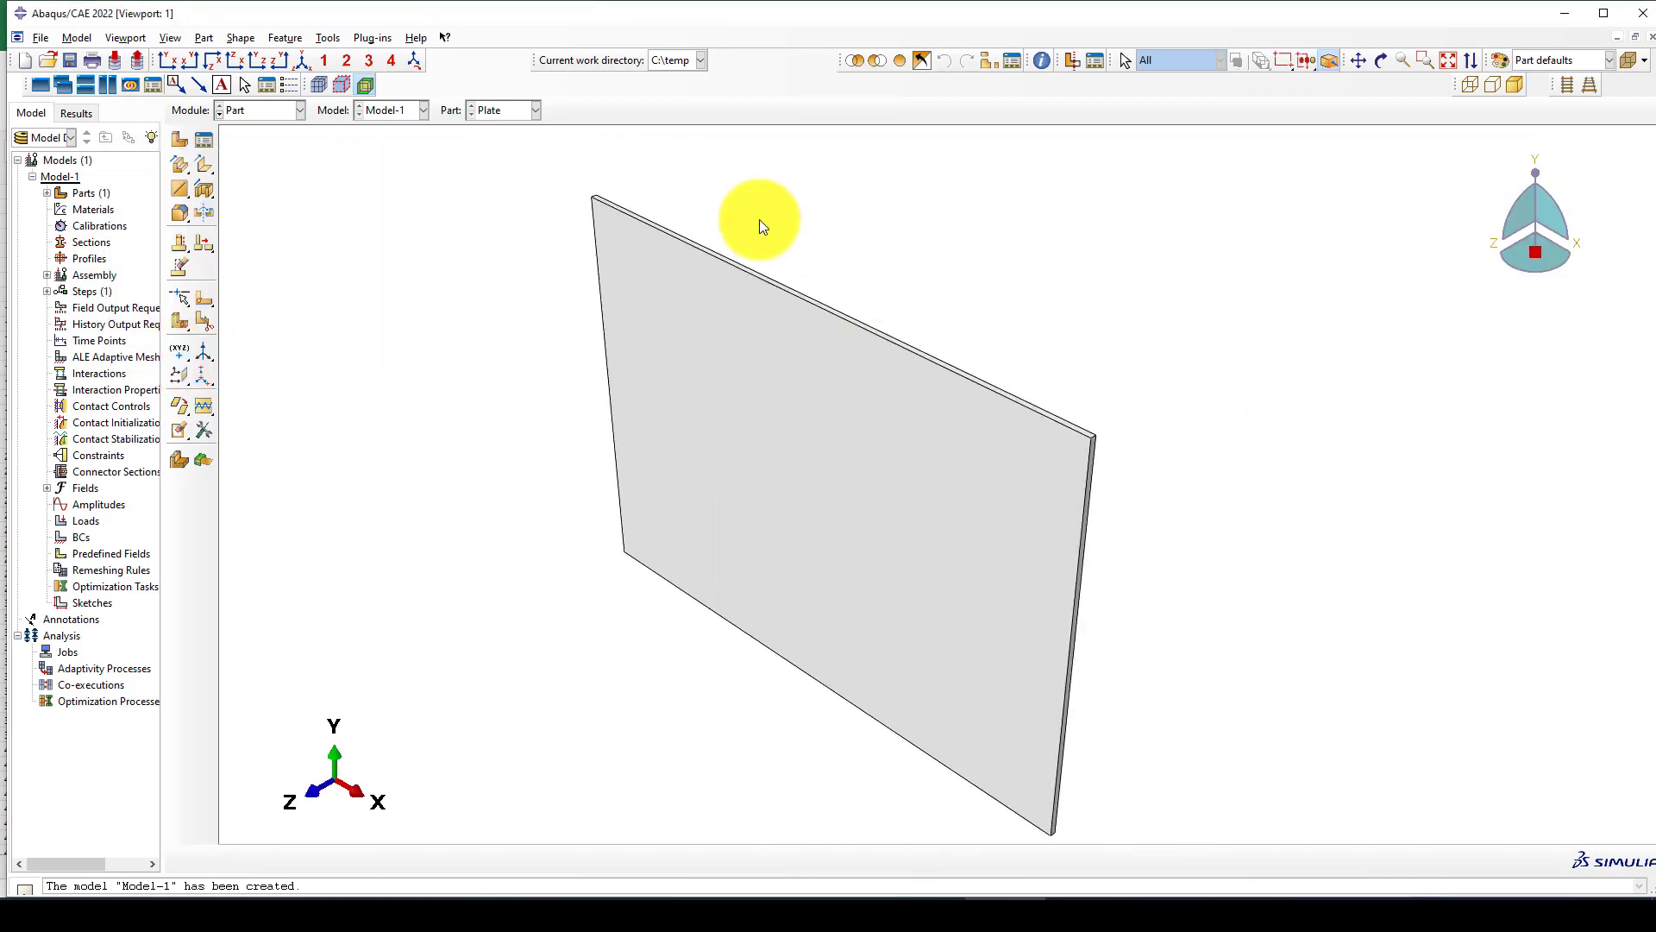
# Start an extruded cut on the plate's large front face and sketch a circle of radius about 122 centred on the sketch origin.
pyautogui.click(208, 190)
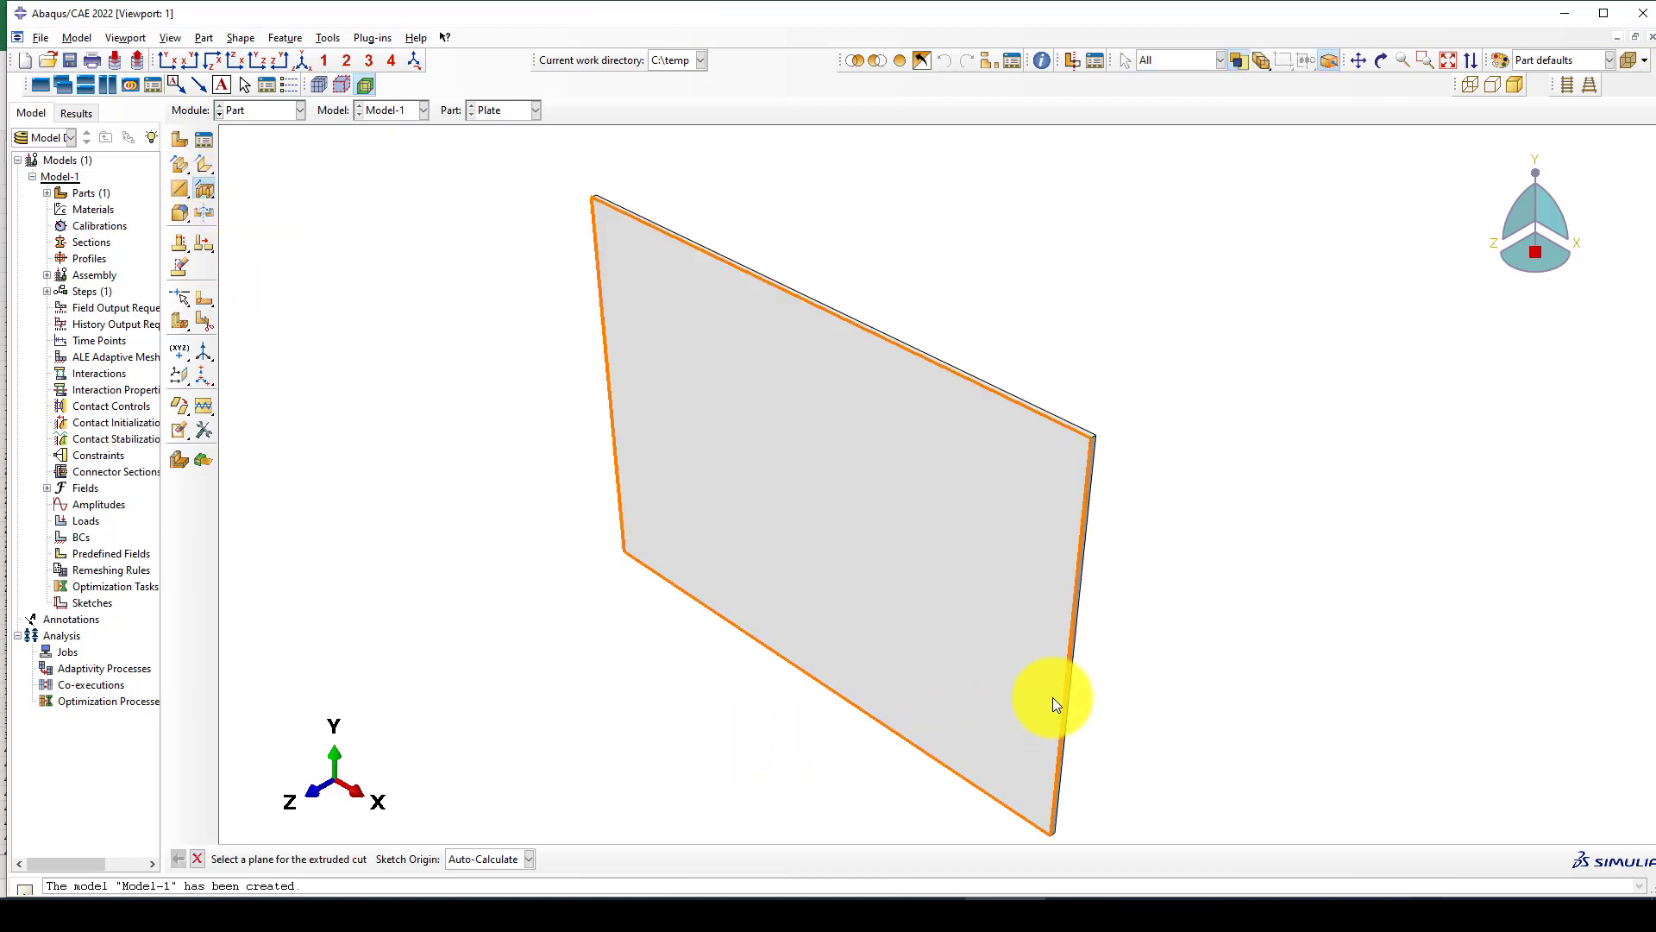
pyautogui.click(1059, 636)
pyautogui.click(1075, 611)
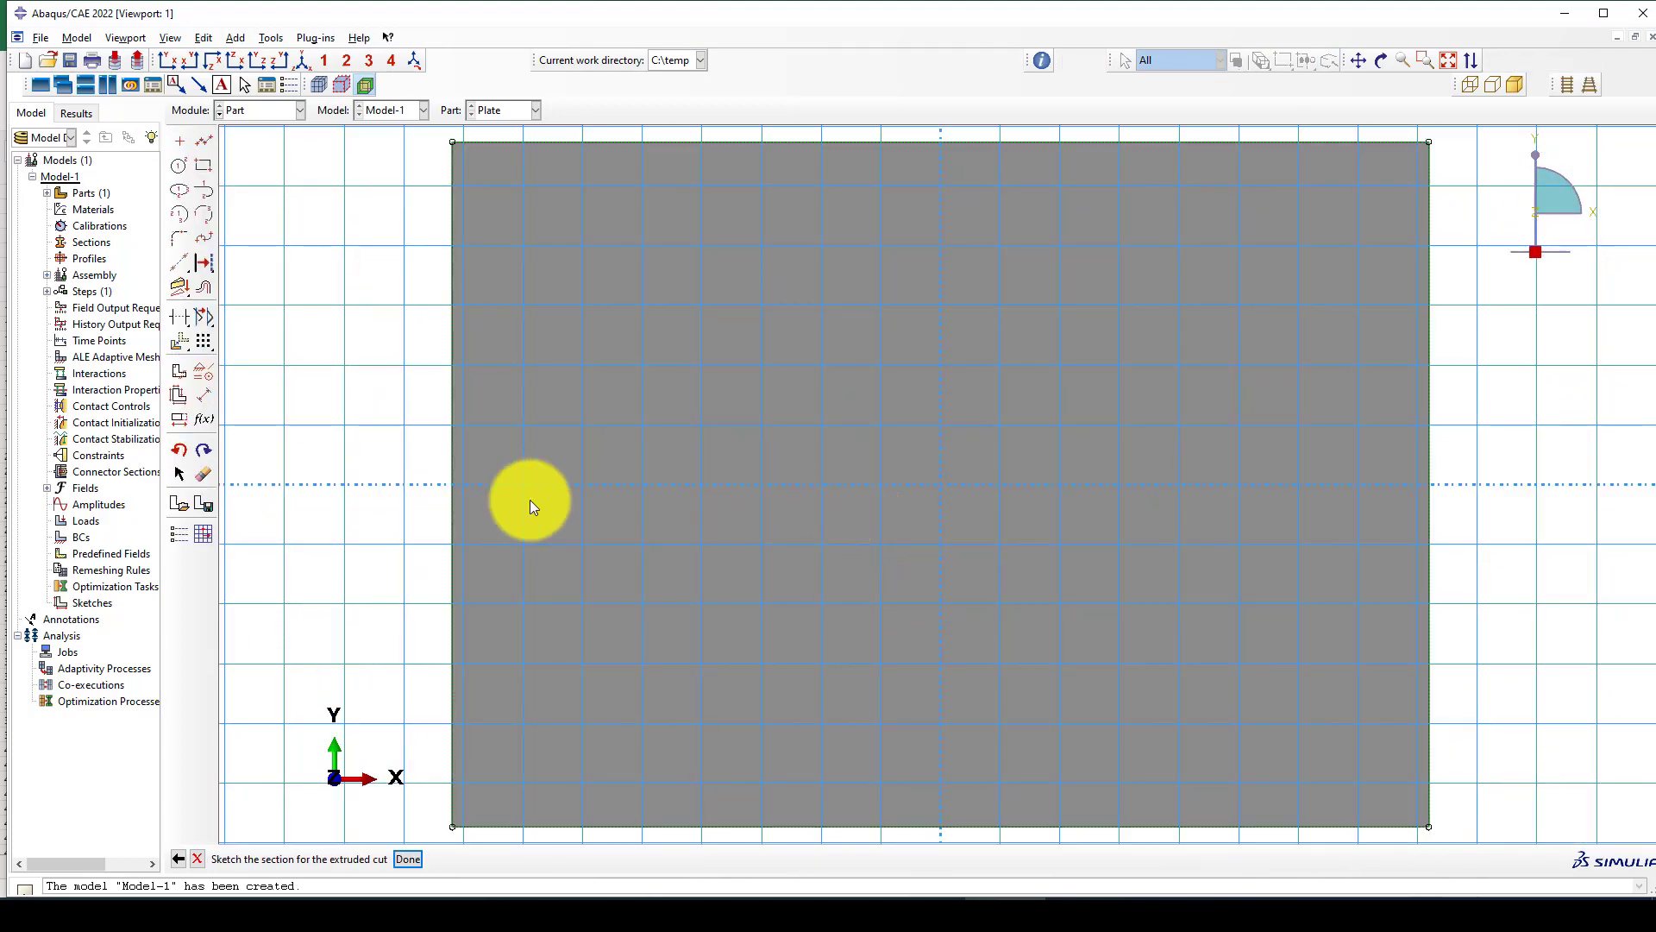
pyautogui.click(179, 166)
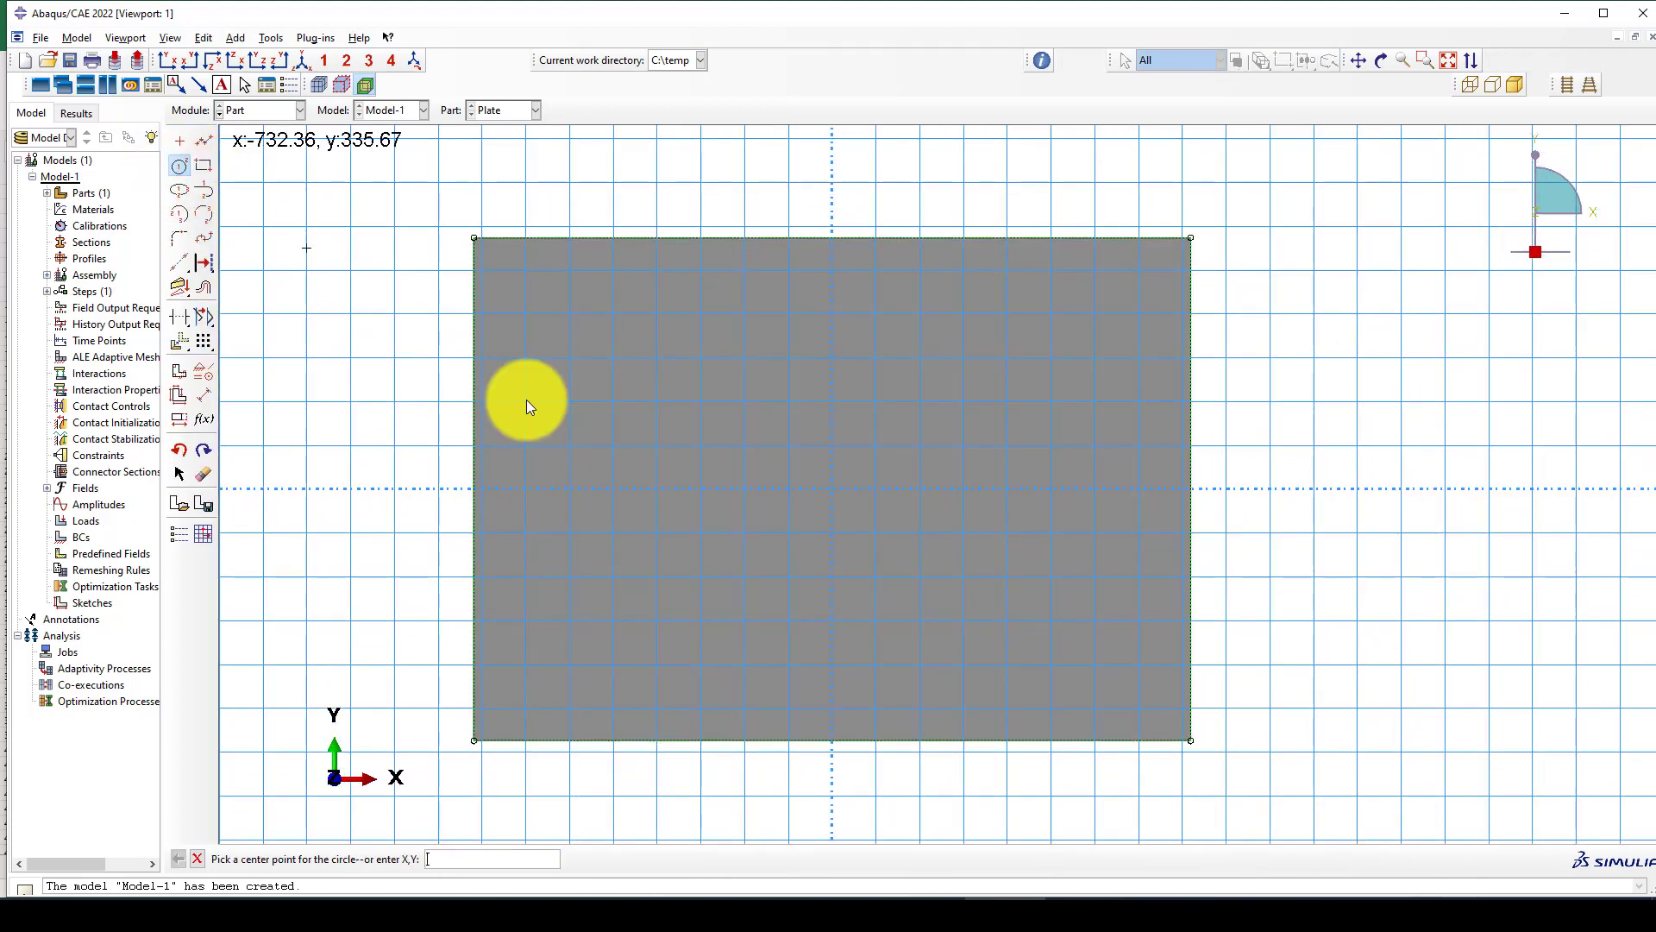
pyautogui.click(830, 497)
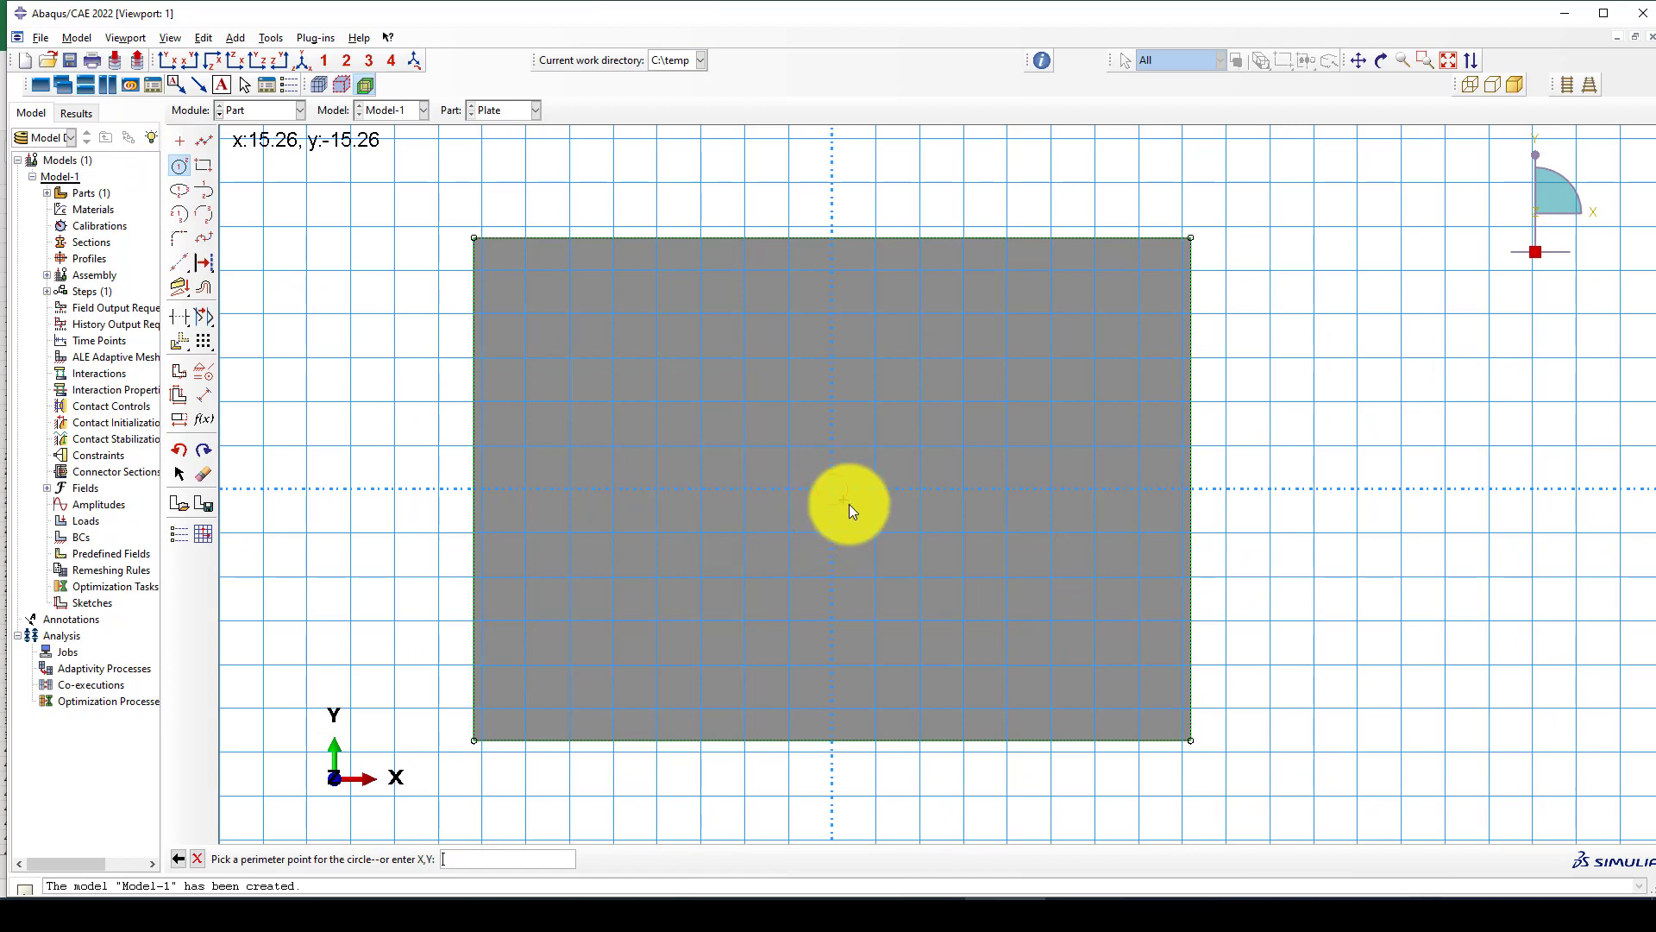
pyautogui.click(920, 488)
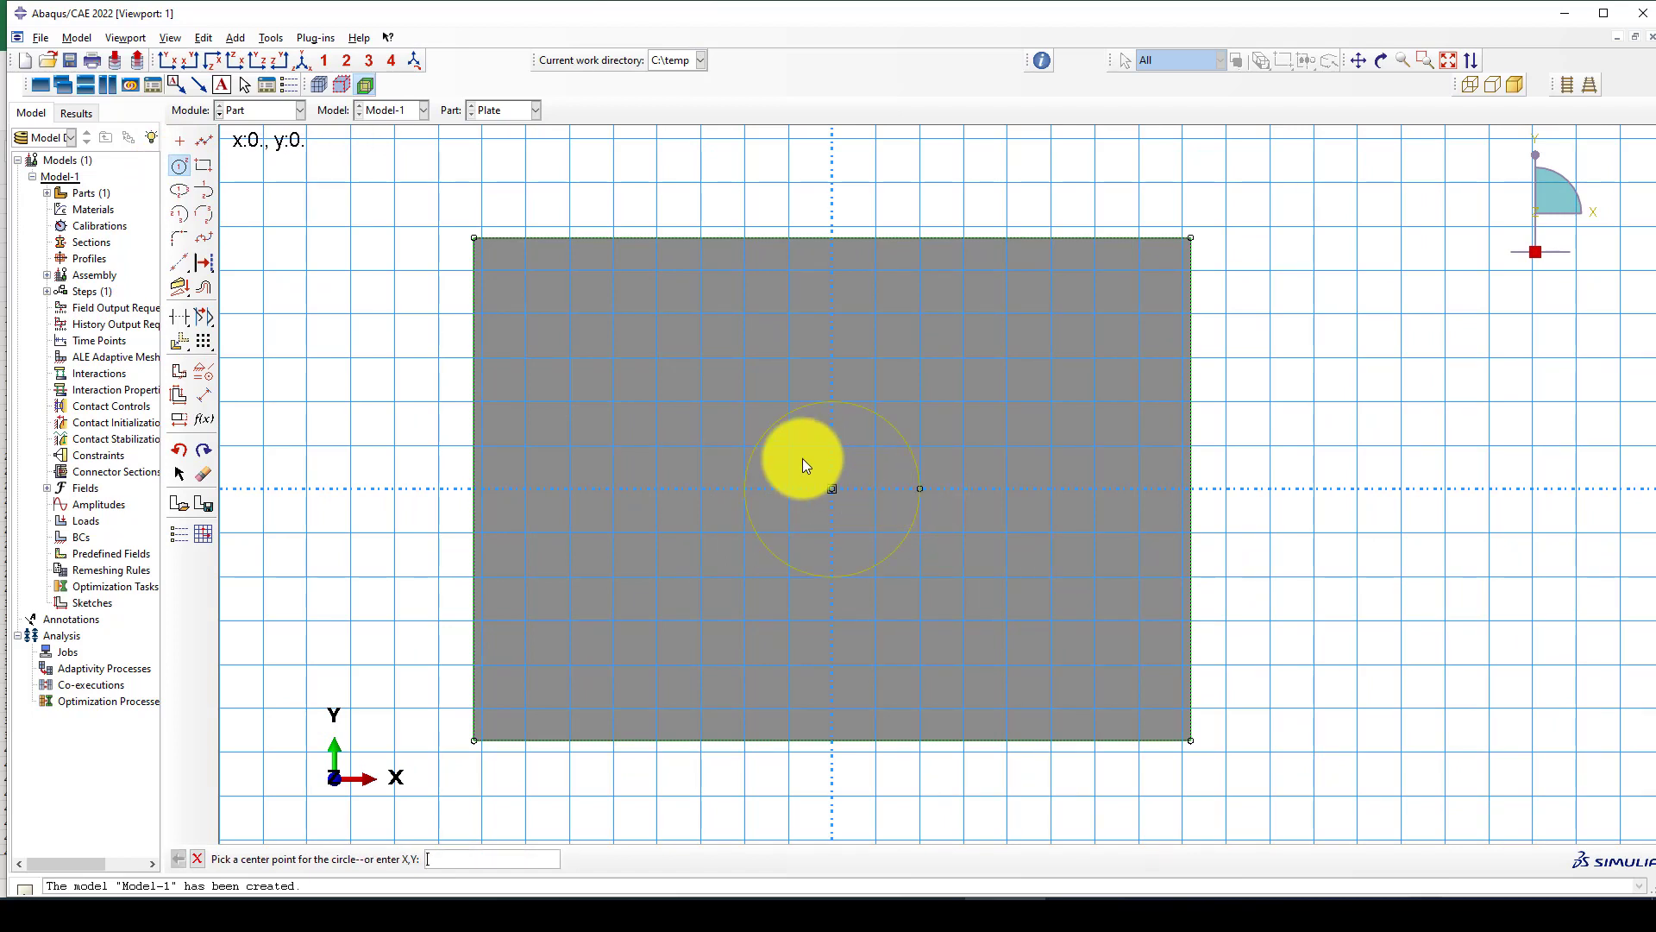
# Dimension the circle to a radius of 100 and complete the extruded cut through the plate's thickness.
pyautogui.click(205, 397)
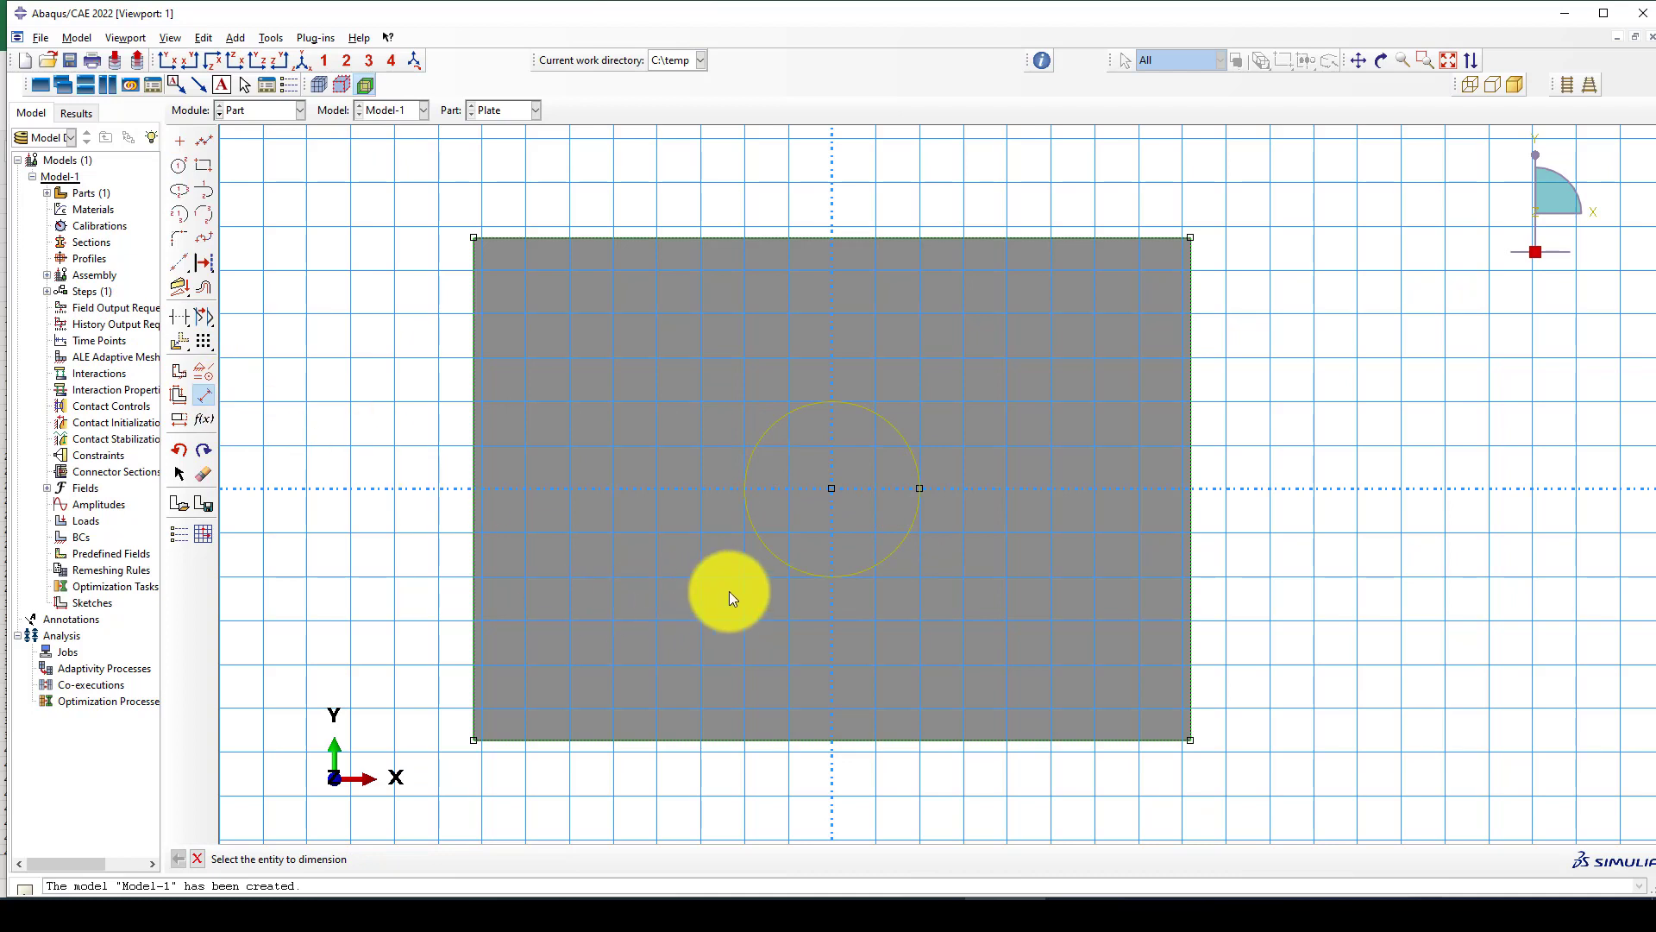
pyautogui.click(768, 552)
pyautogui.click(677, 571)
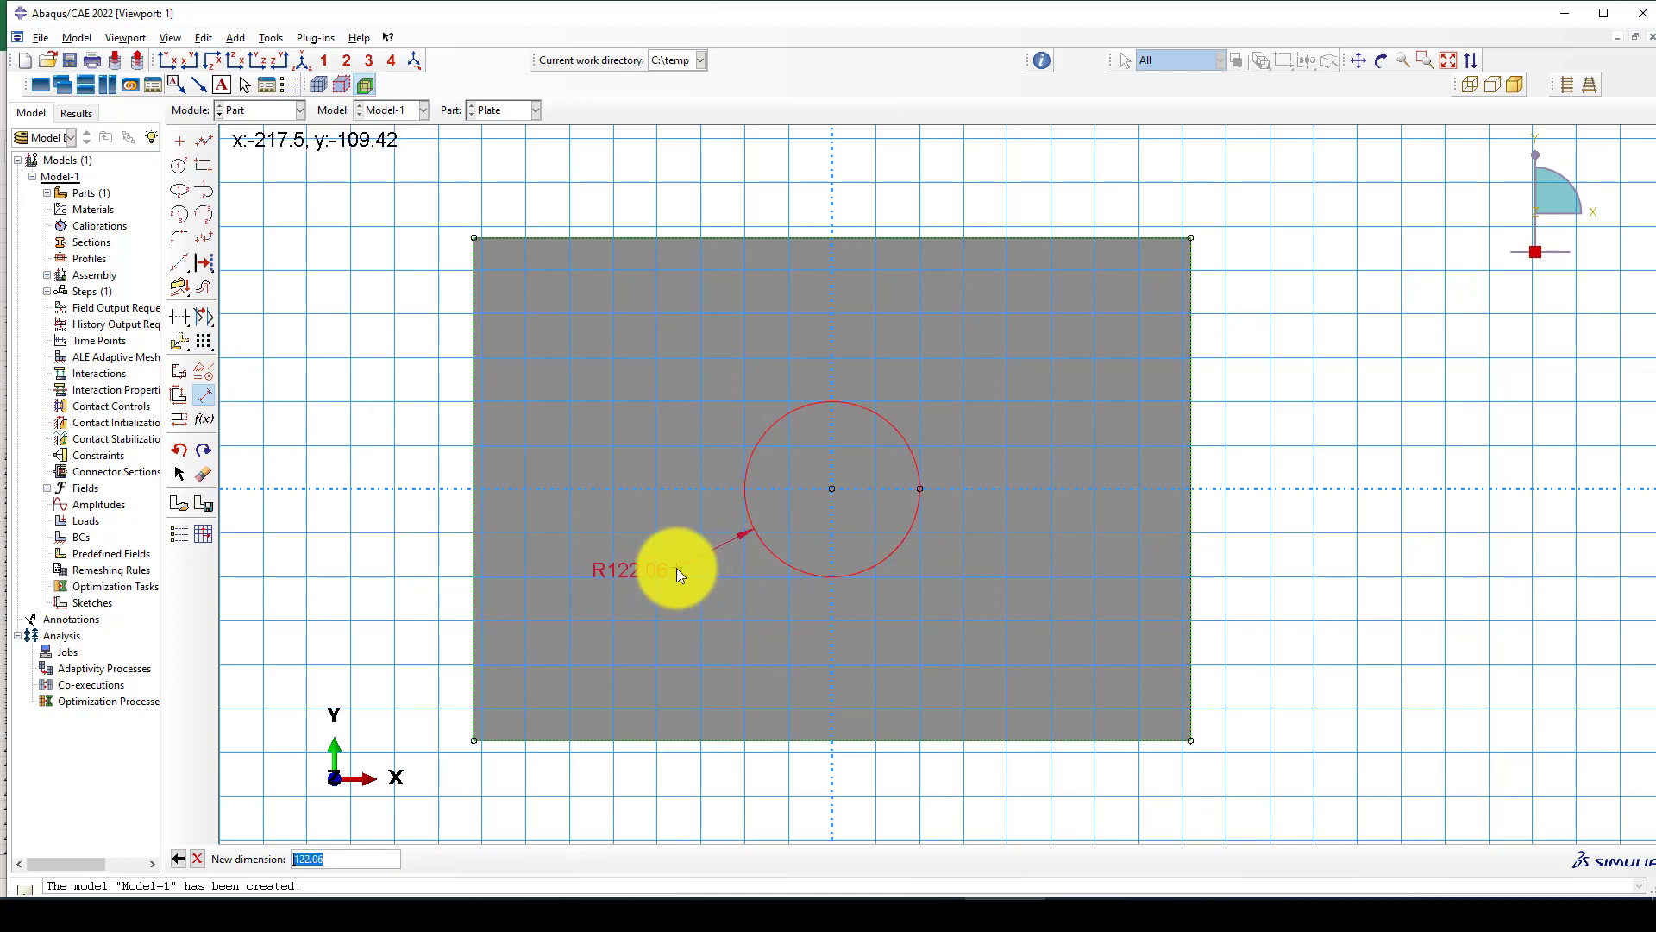
pyautogui.write('100')
pyautogui.press('Return')
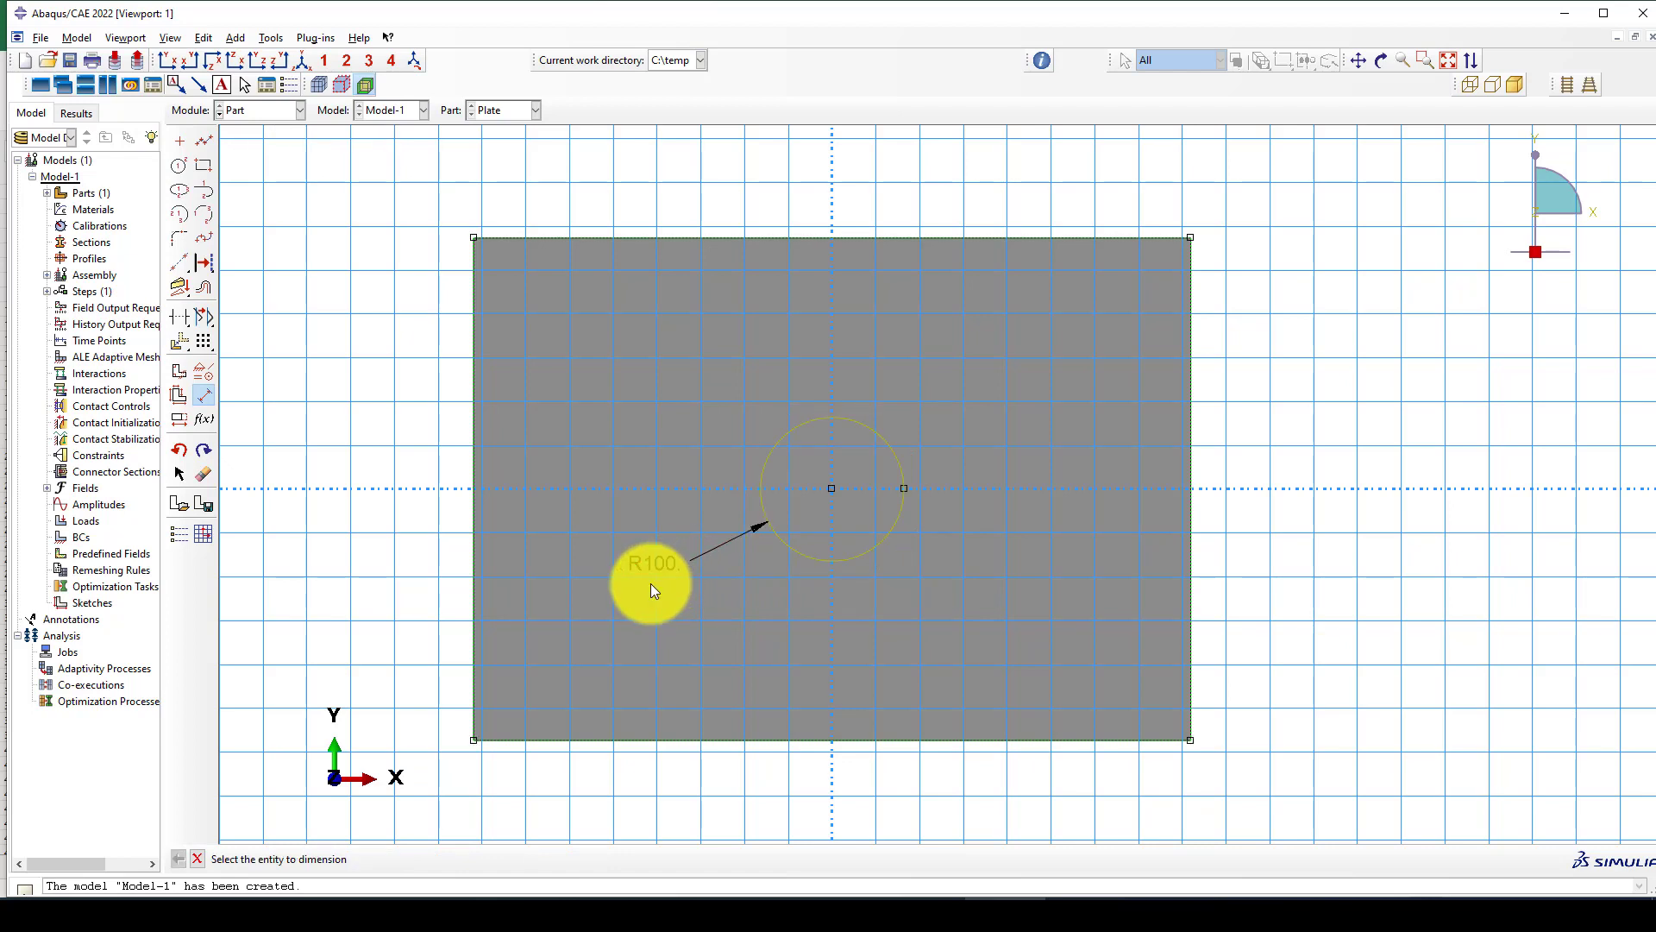
pyautogui.press('Escape')
pyautogui.middleClick(665, 616)
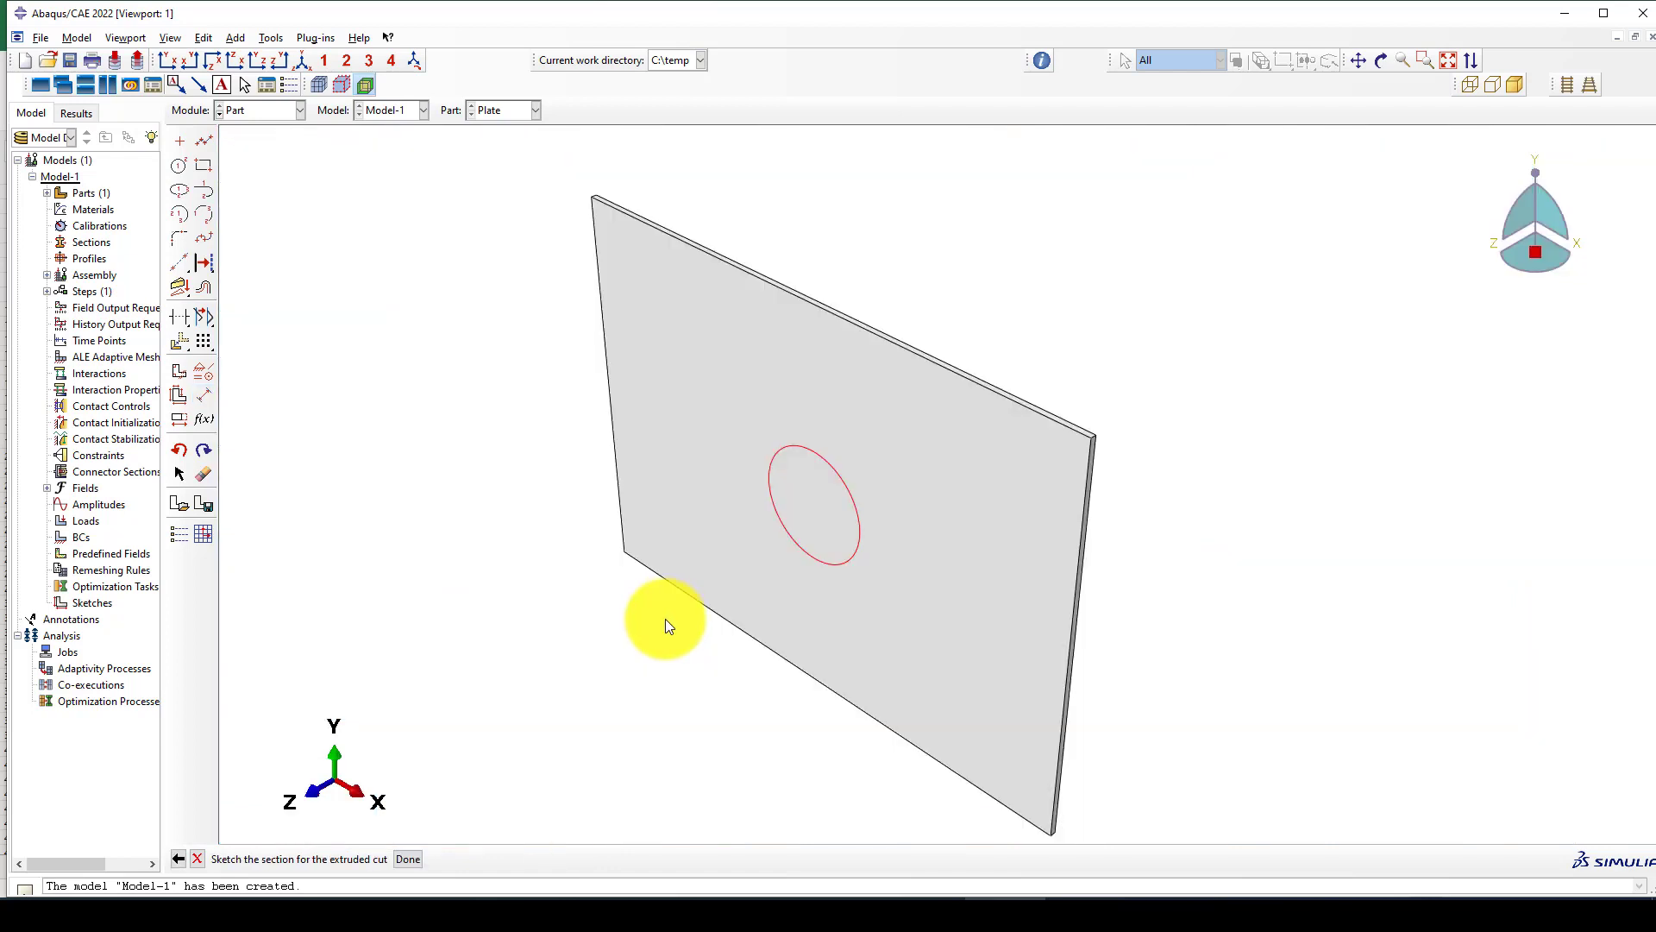
pyautogui.click(169, 383)
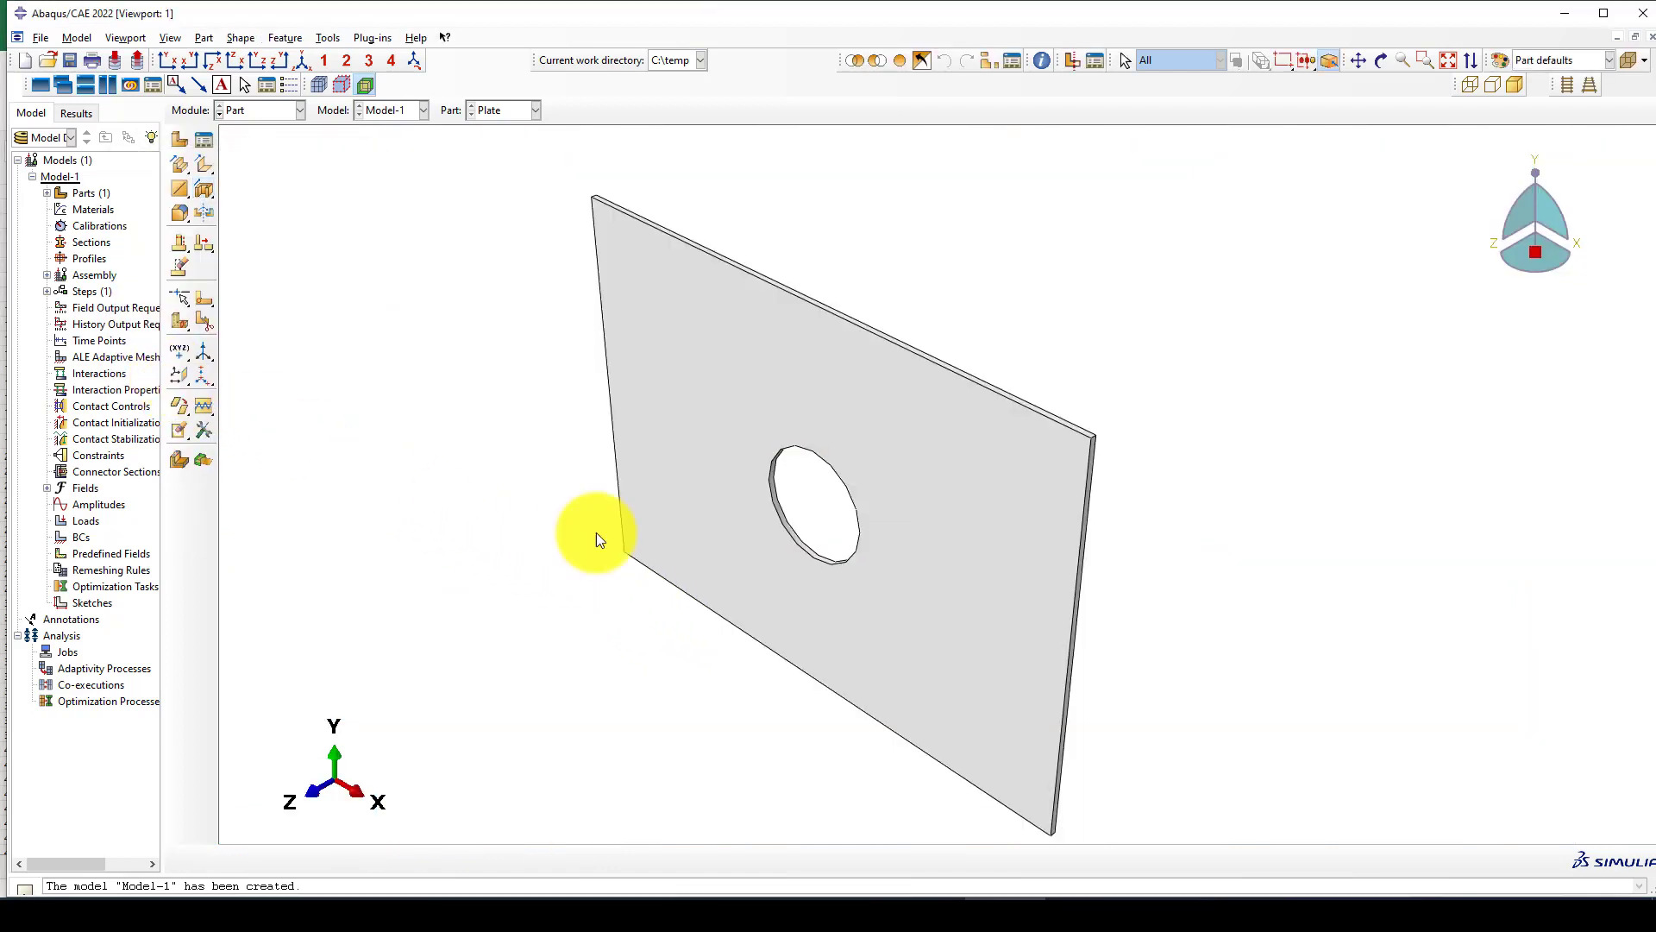
# In the Property module, create a material named Steel with isotropic elasticity, Young's modulus 200000 and Poisson's ratio 0.3.
pyautogui.click(259, 110)
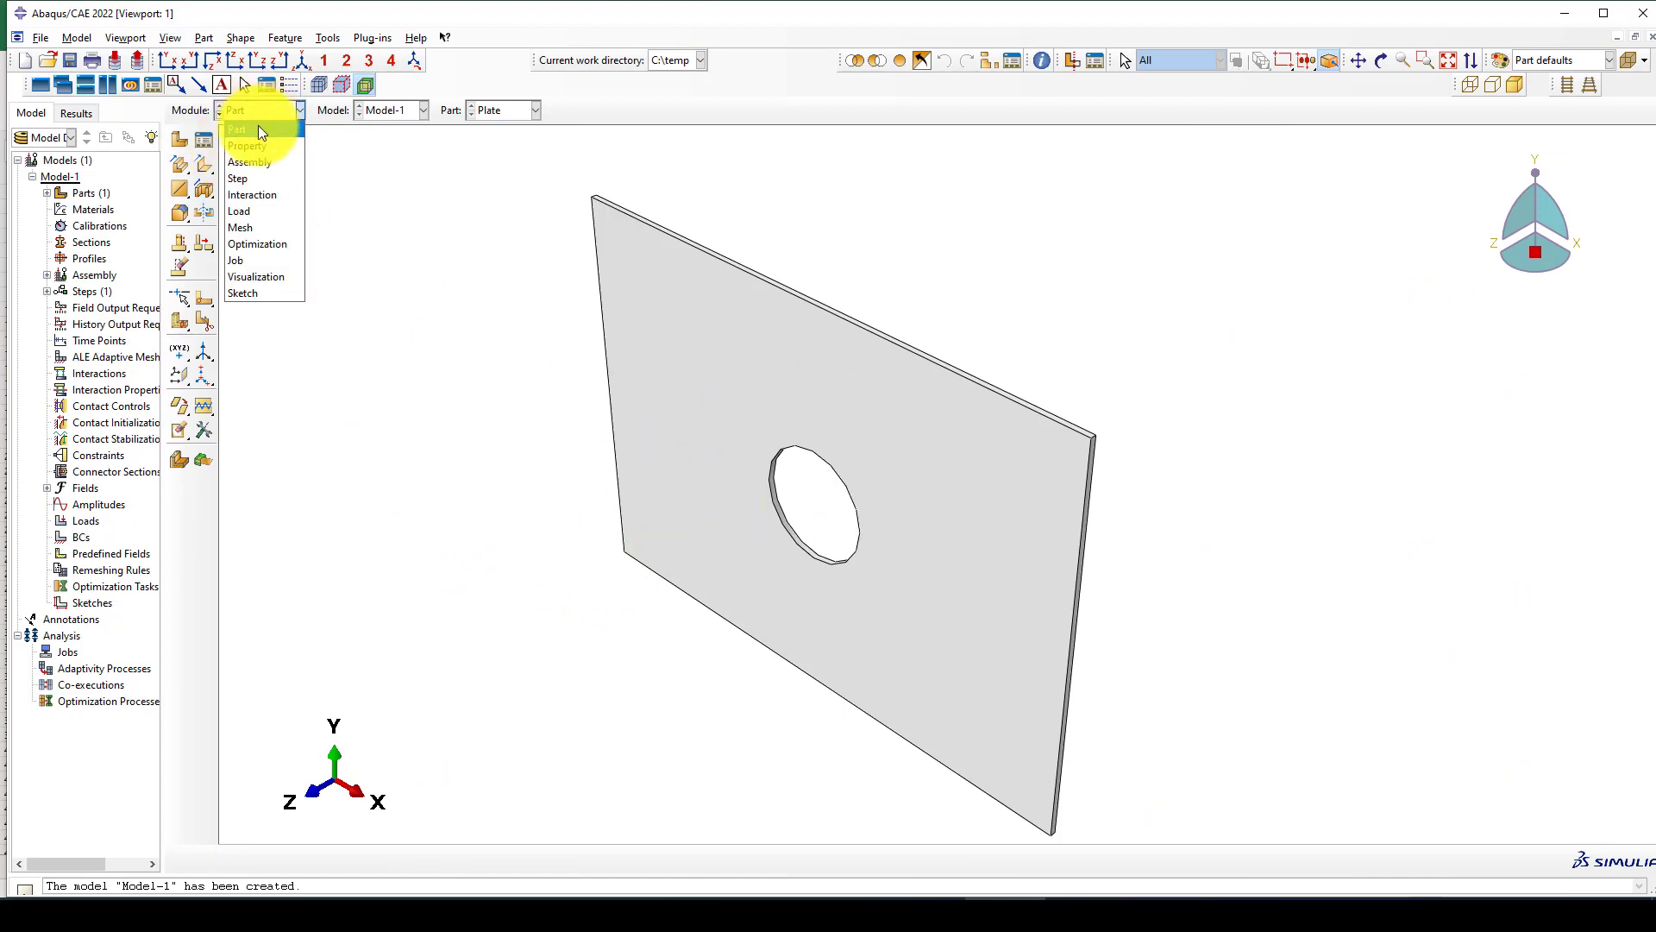
pyautogui.click(256, 150)
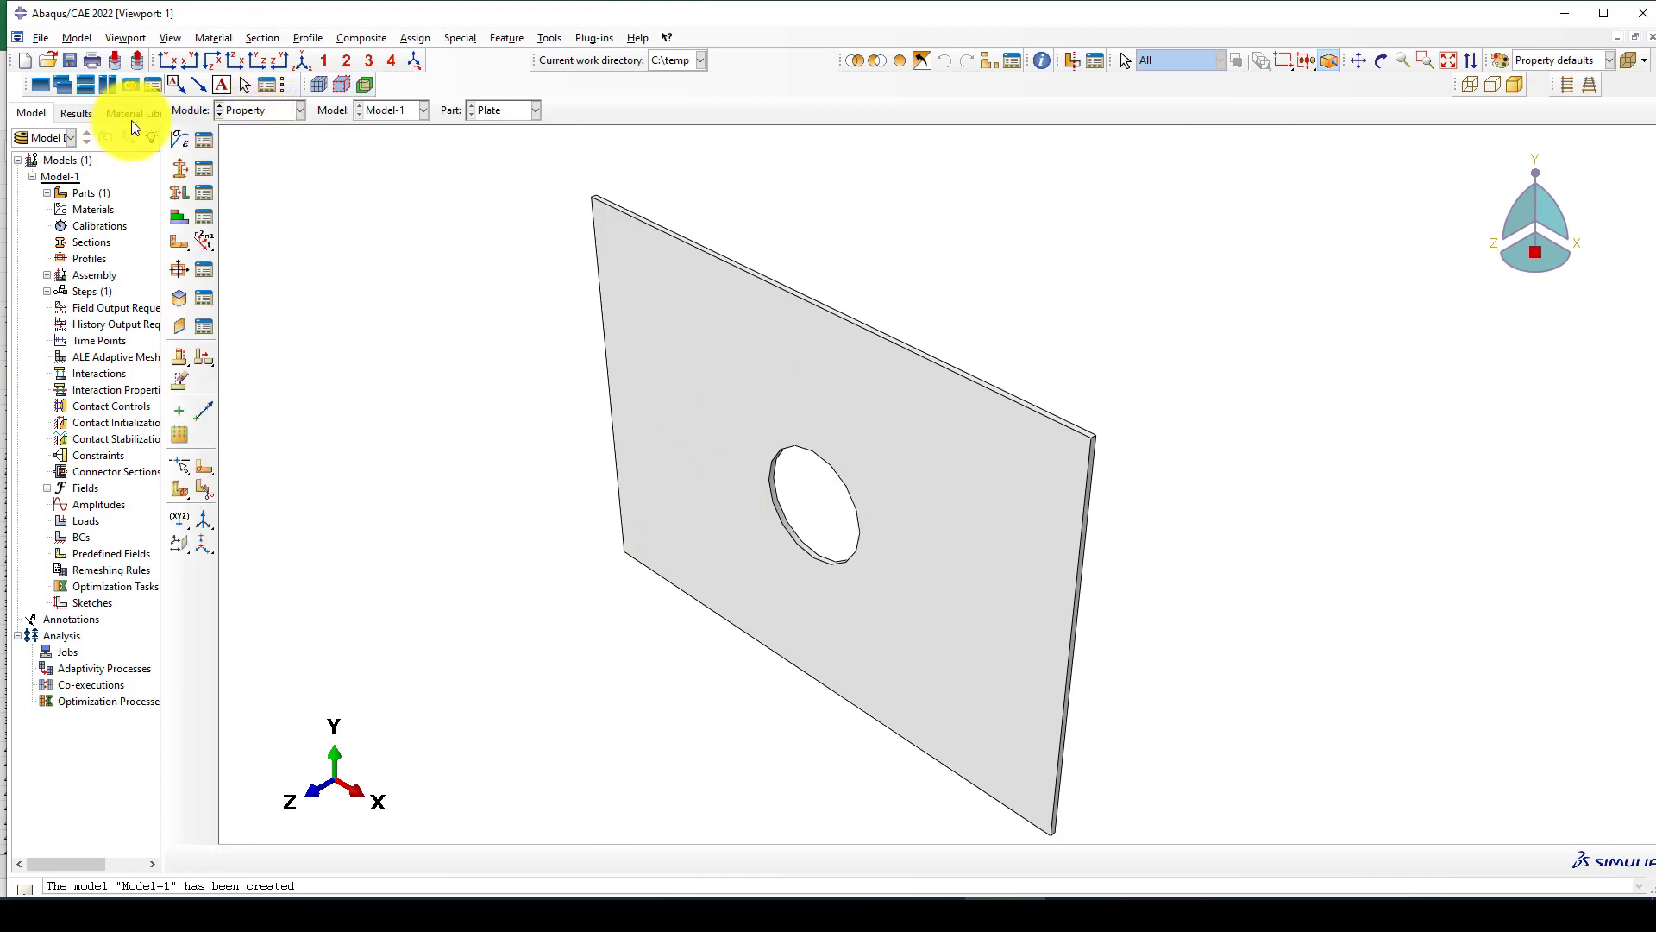
pyautogui.click(177, 143)
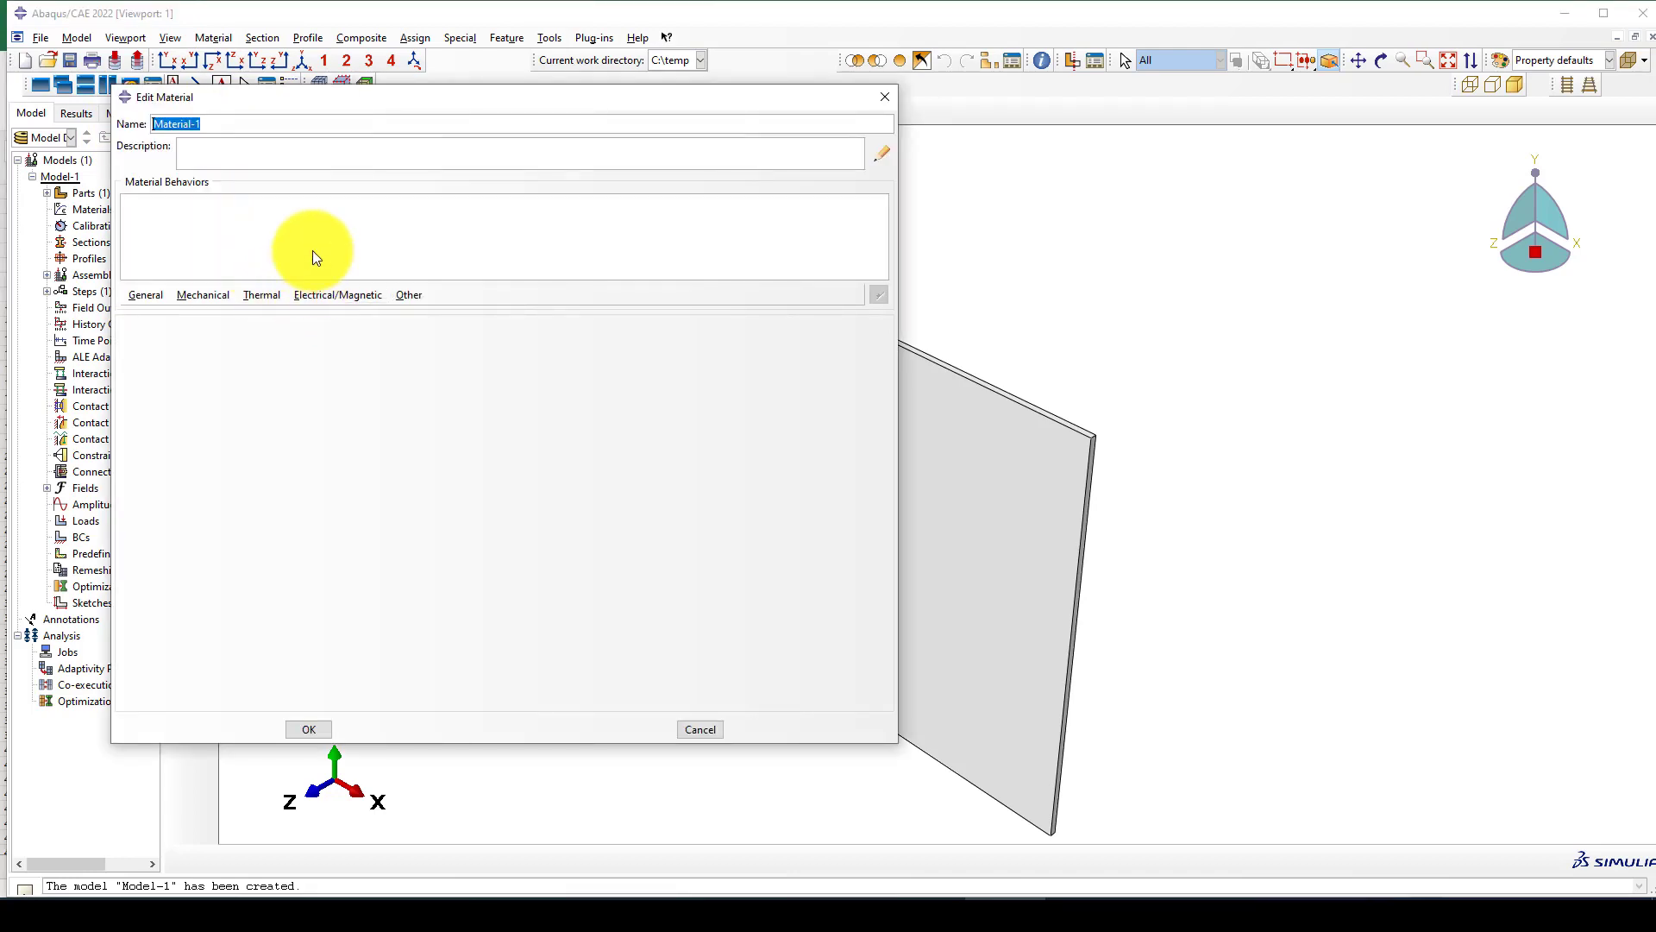
pyautogui.write('Steel')
pyautogui.click(143, 295)
pyautogui.moveTo(180, 295)
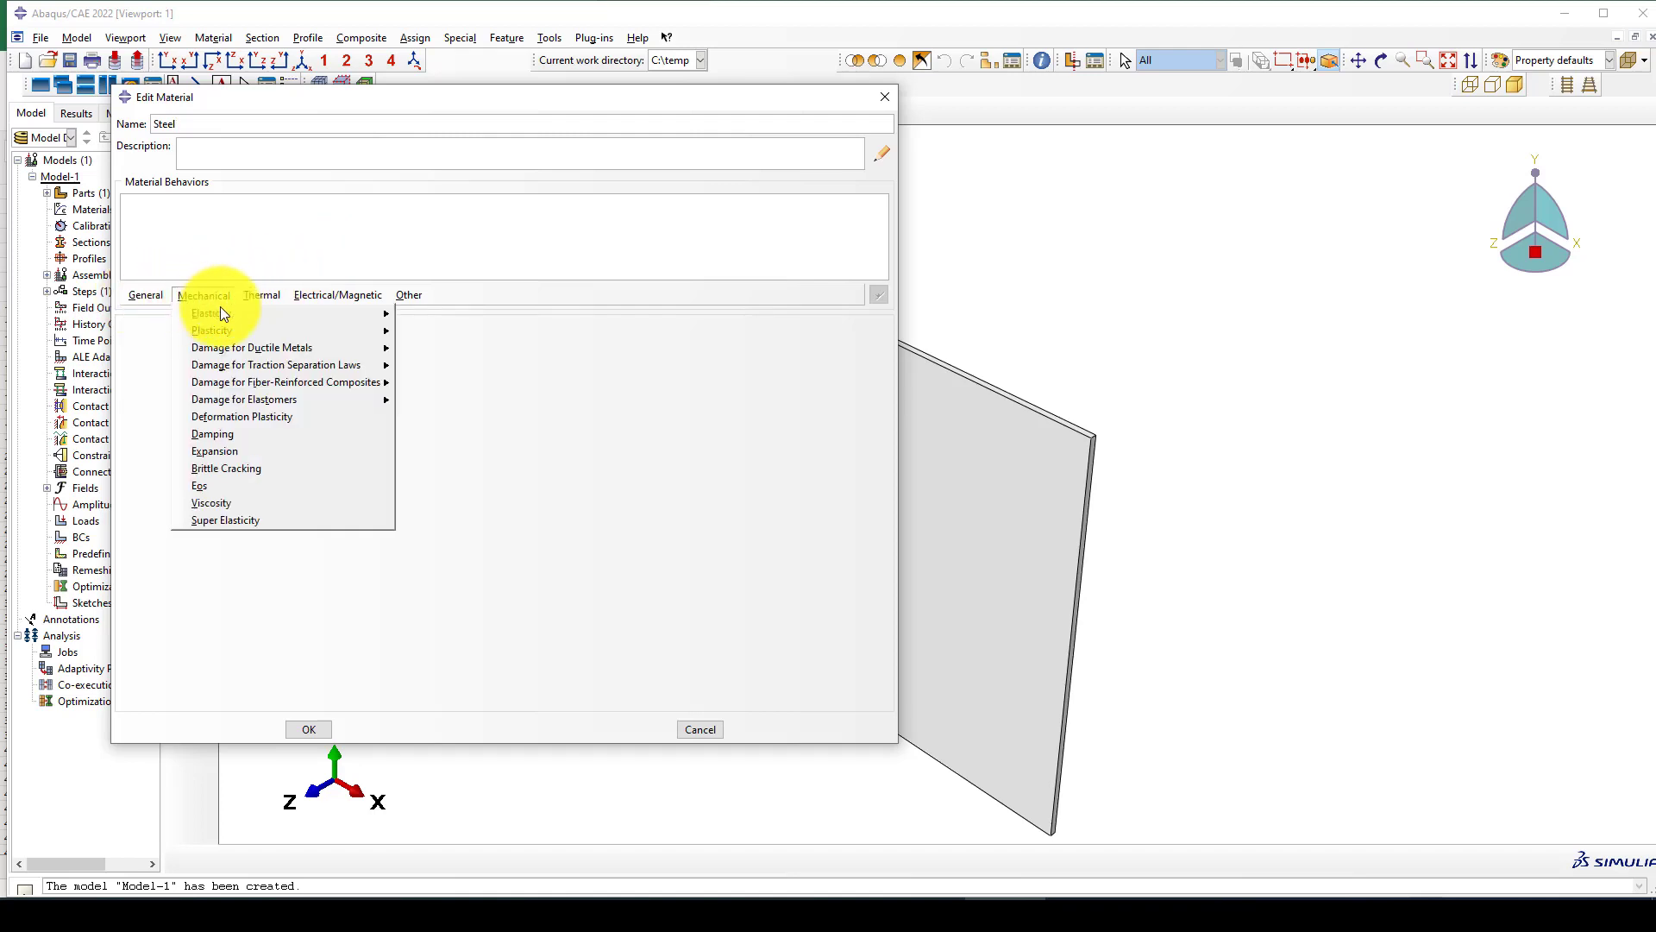
pyautogui.moveTo(340, 316)
pyautogui.click(417, 317)
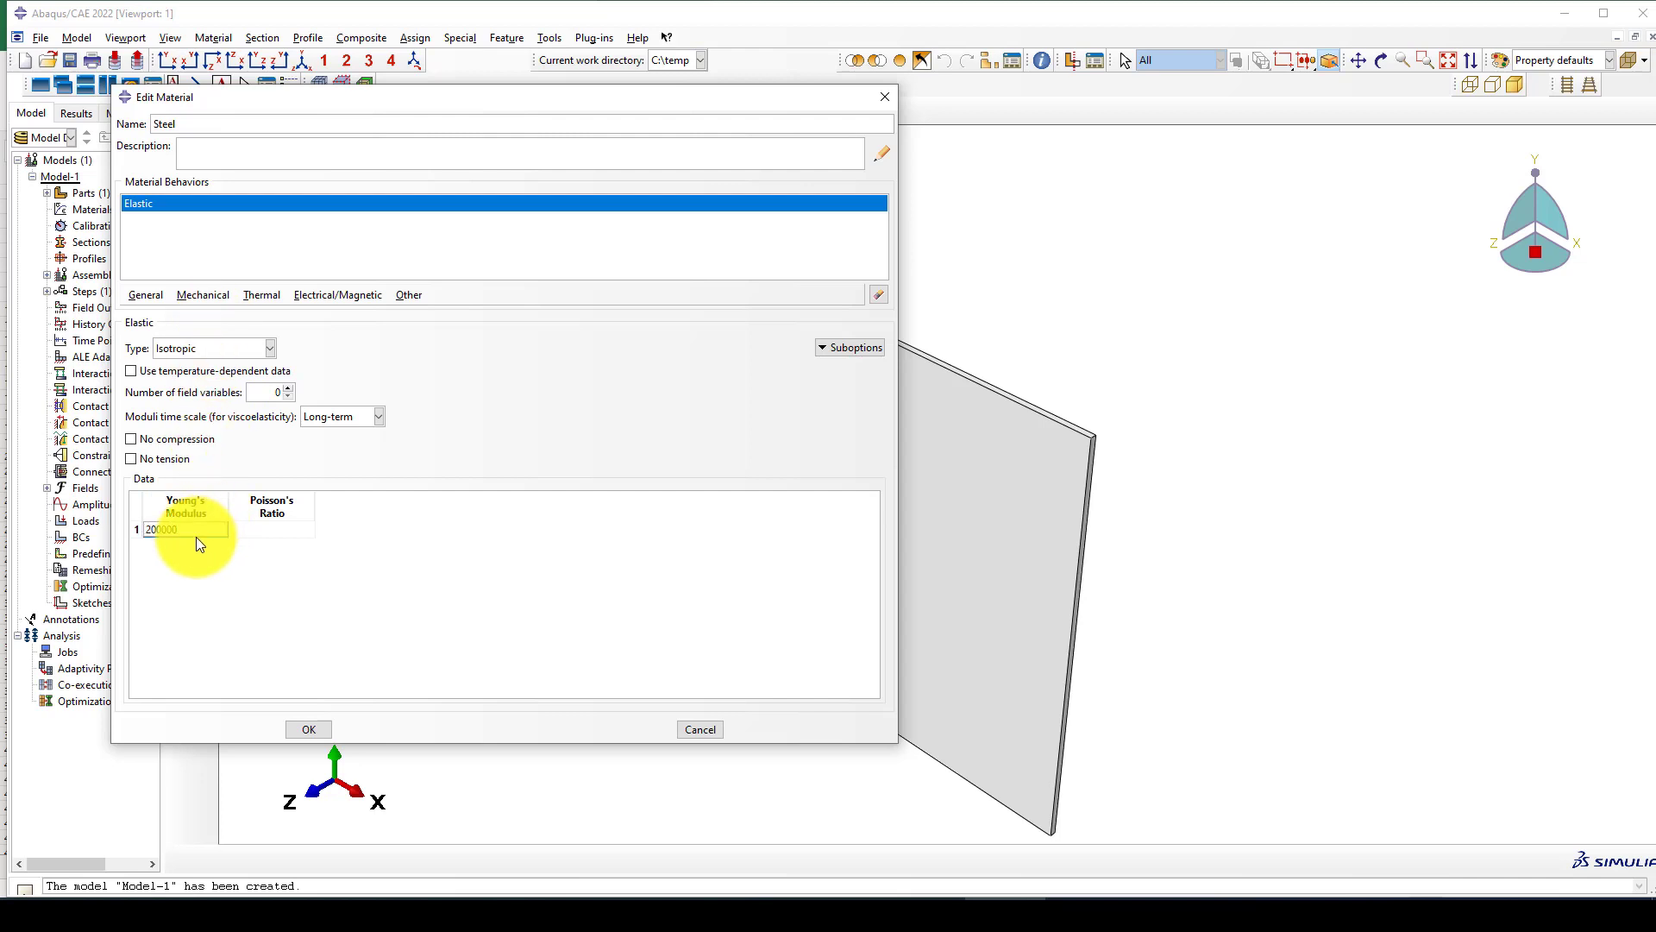
pyautogui.click(288, 531)
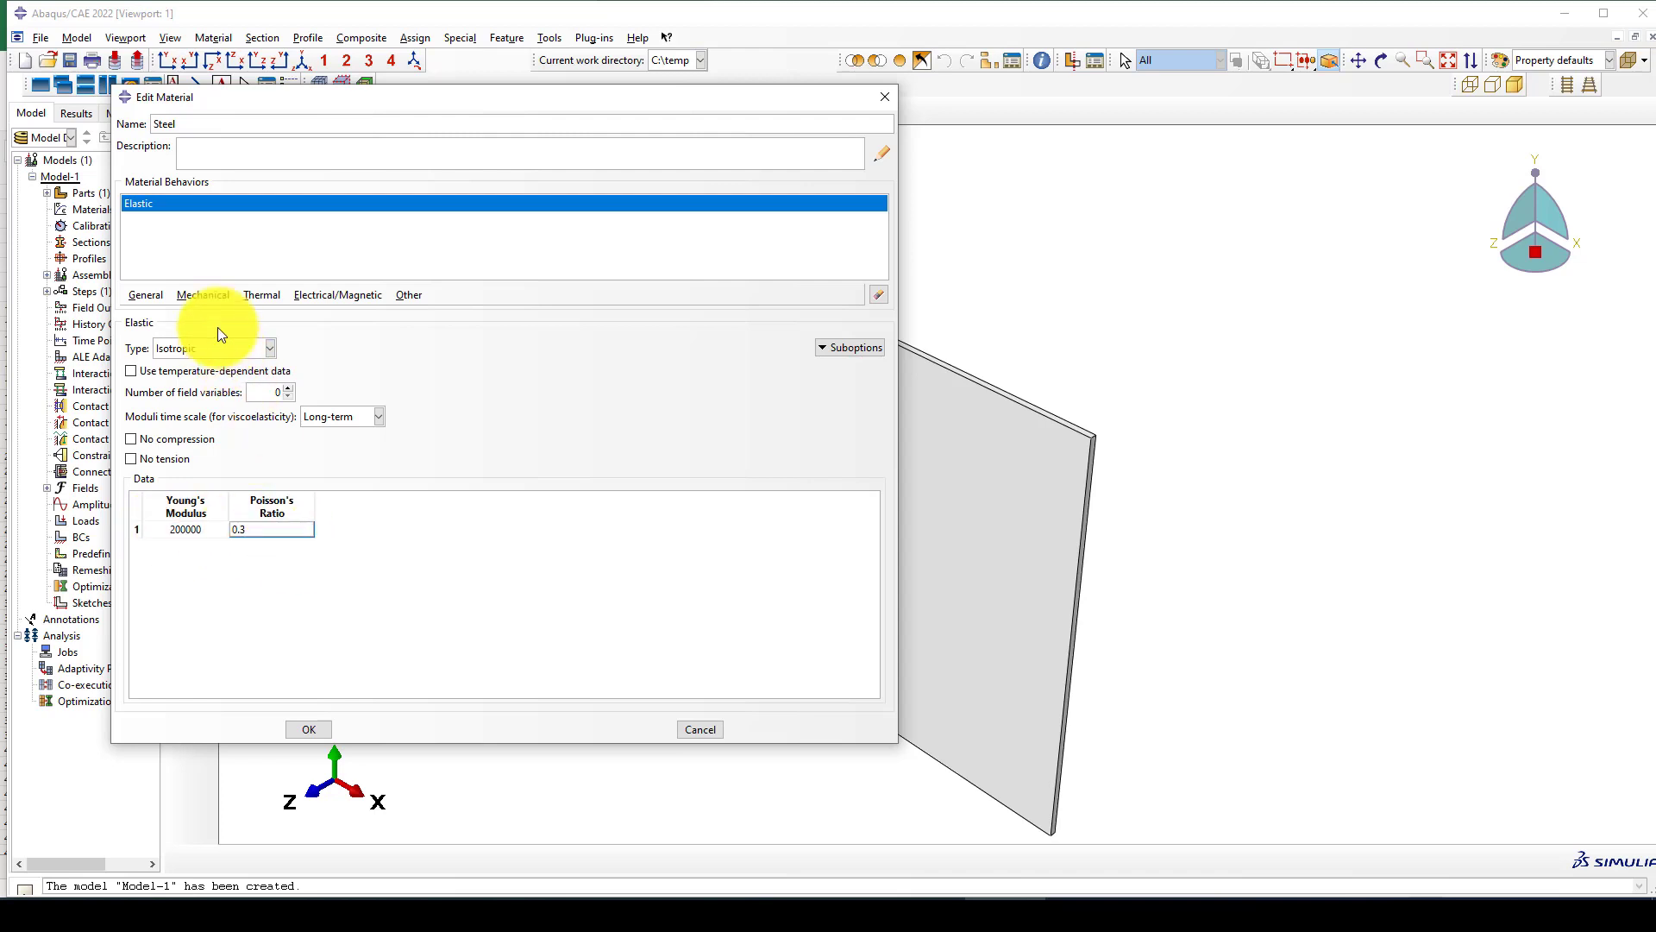
# Add plastic behaviour to the Steel material with a yield stress of 236 at plastic strain 0.
pyautogui.click(205, 294)
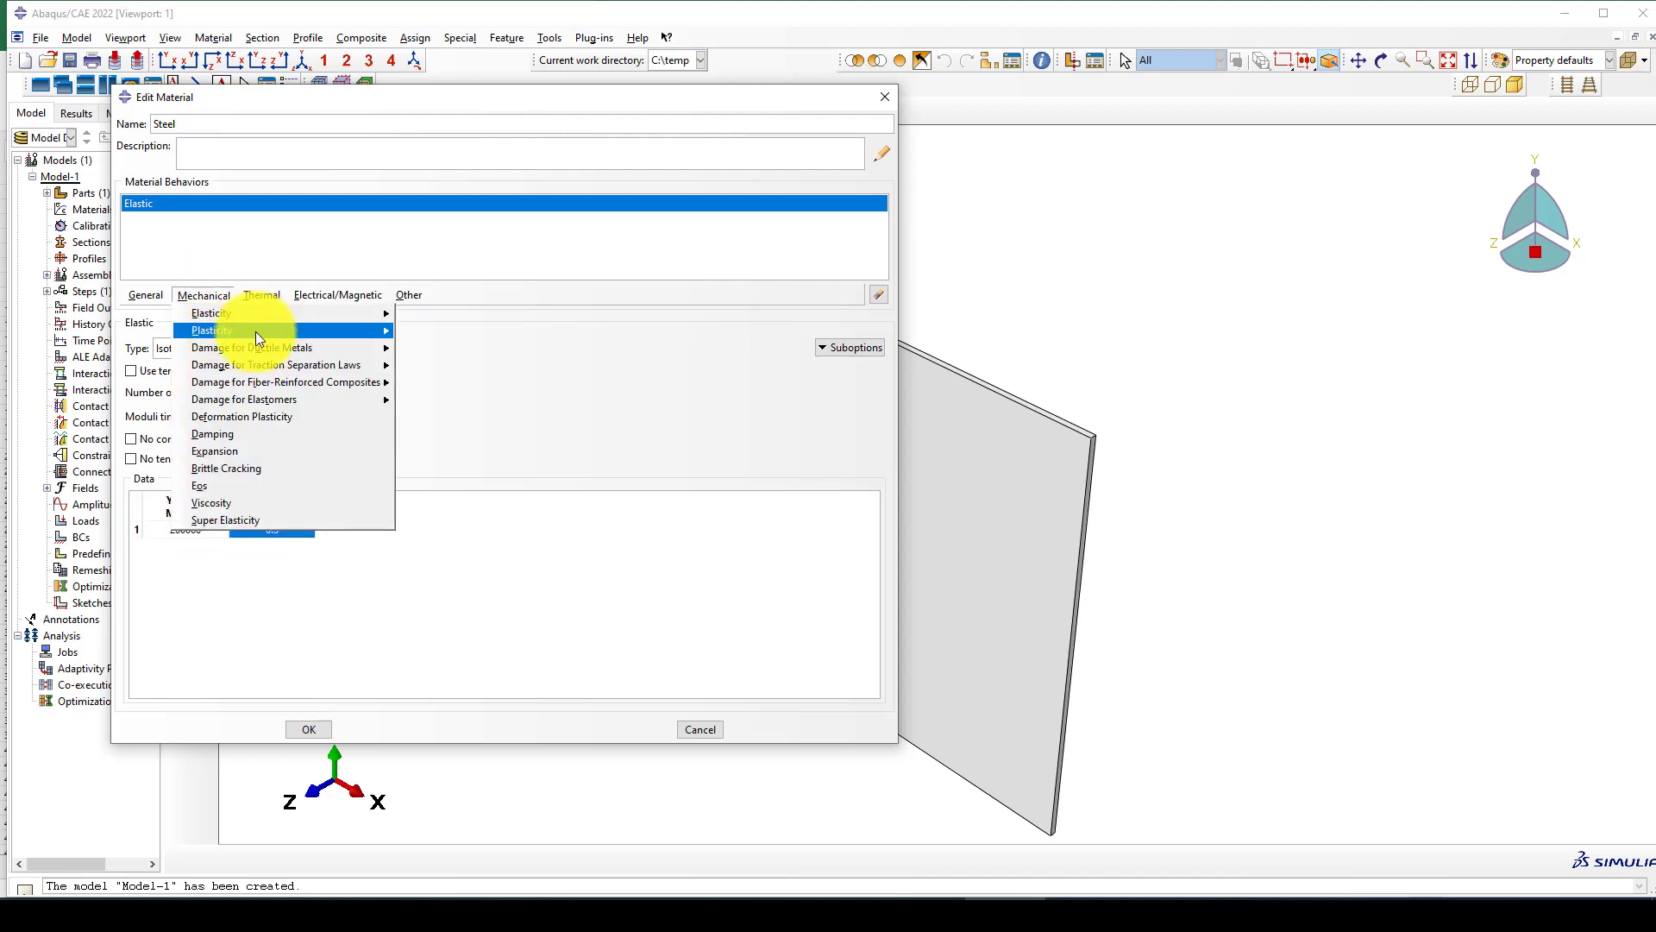
pyautogui.moveTo(255, 331)
pyautogui.click(421, 334)
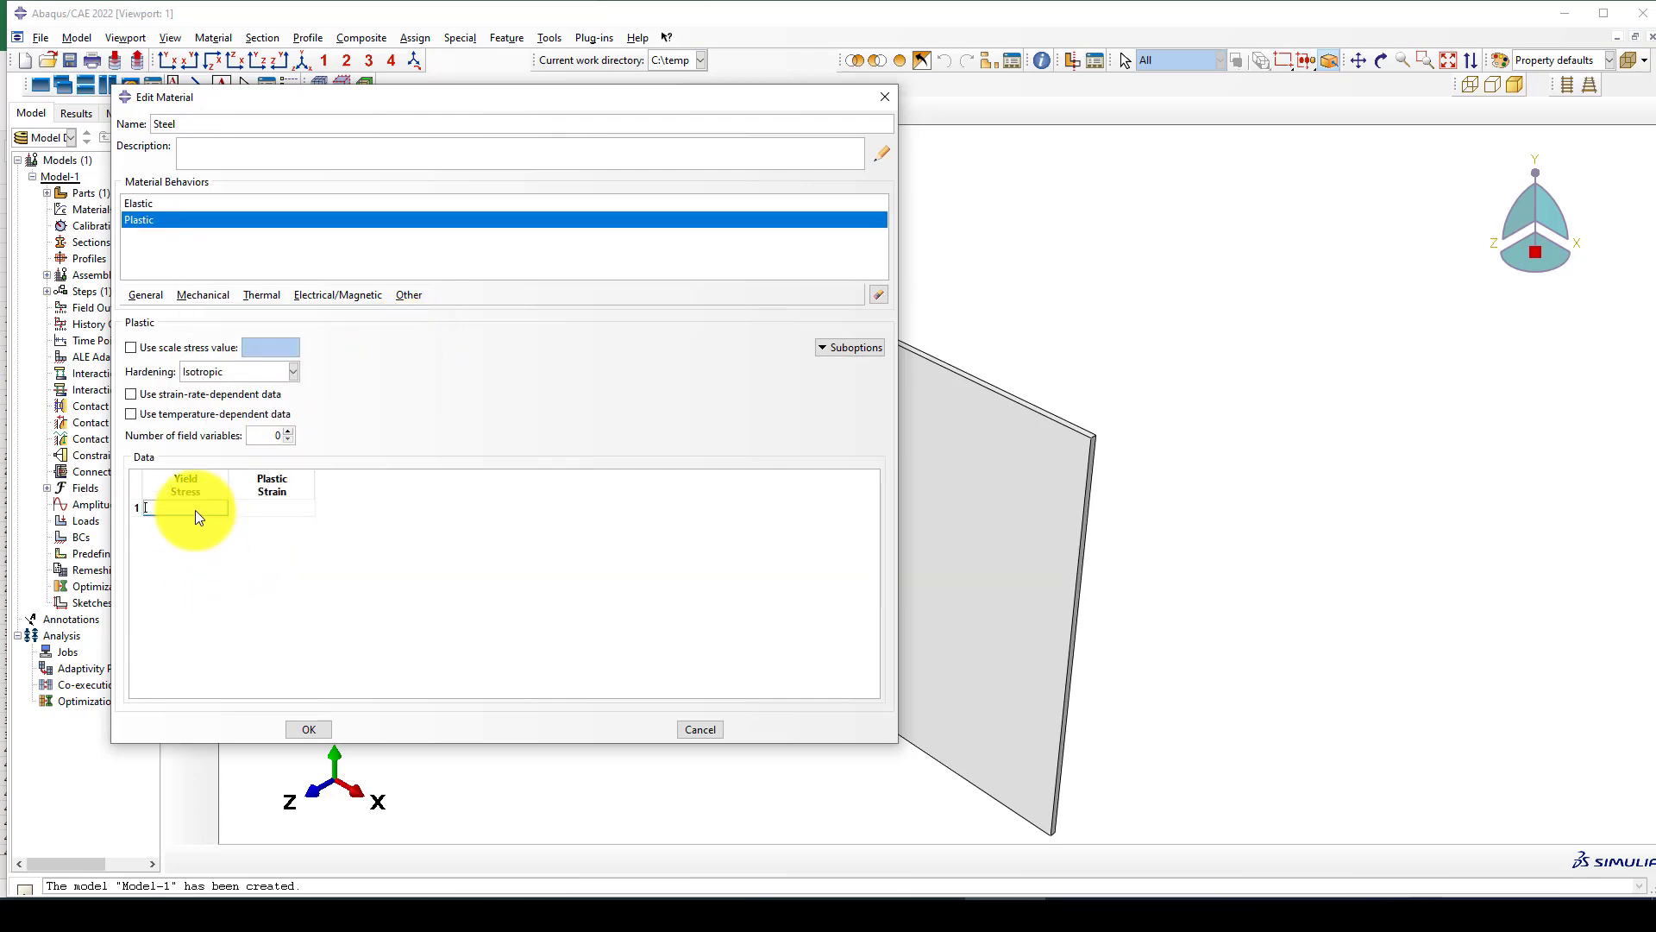
pyautogui.click(195, 509)
pyautogui.write('236')
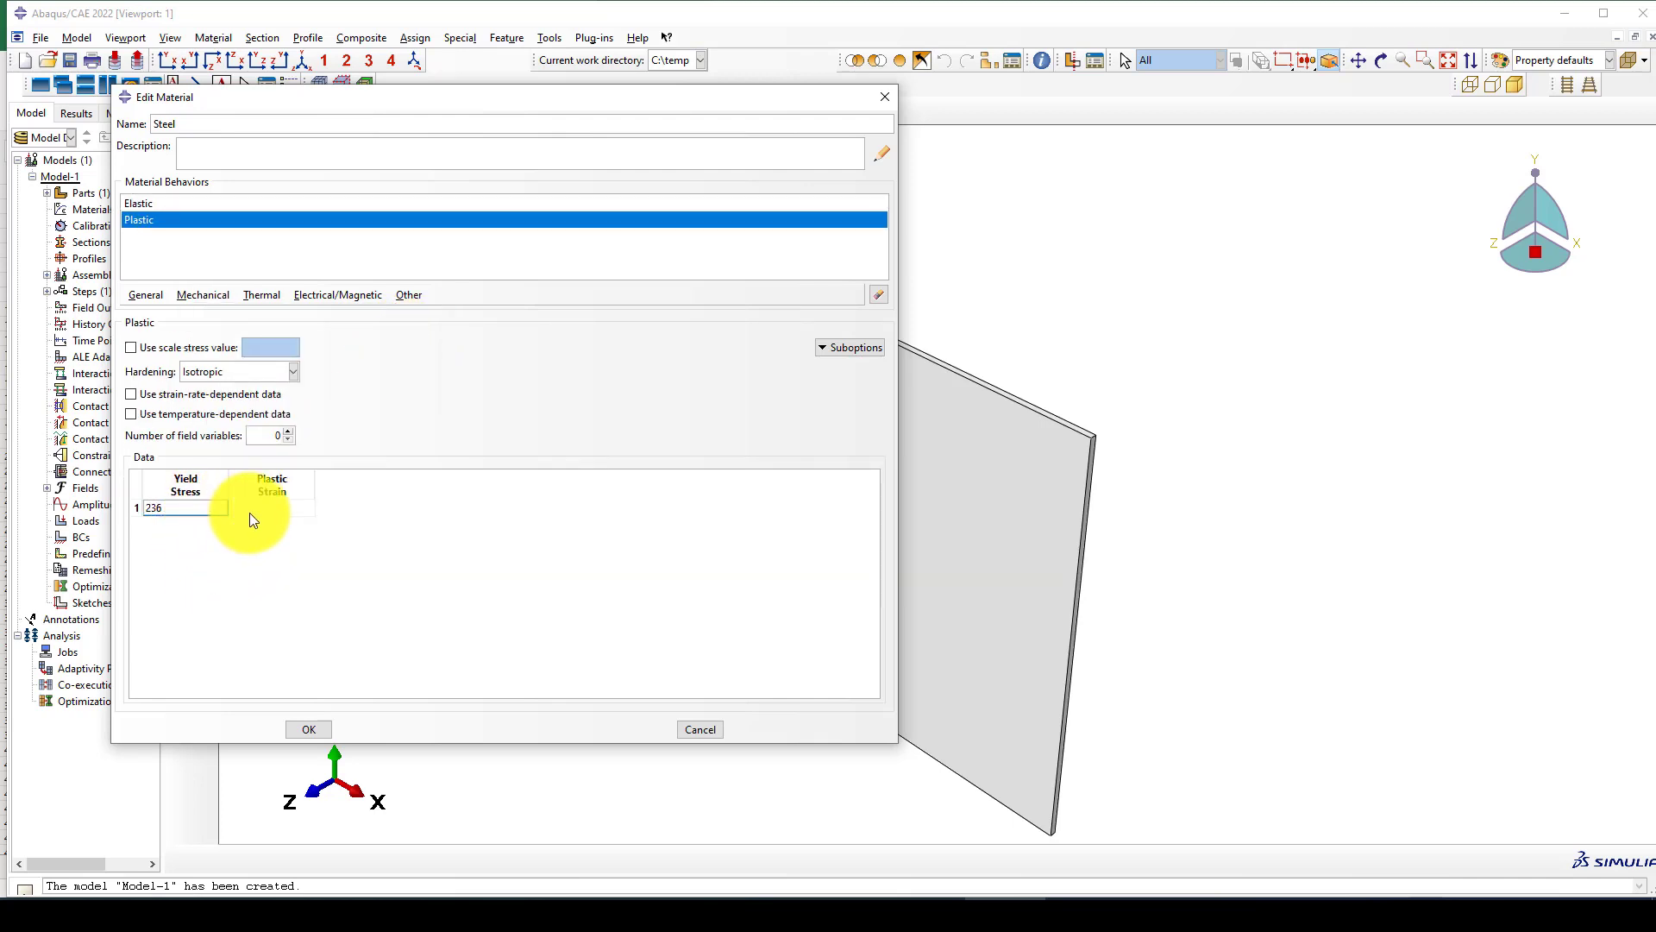
pyautogui.click(262, 509)
# Add a second plastic data row with yield stress 420 at plastic strain 0.2 and save the Steel material.
pyautogui.rightClick(211, 509)
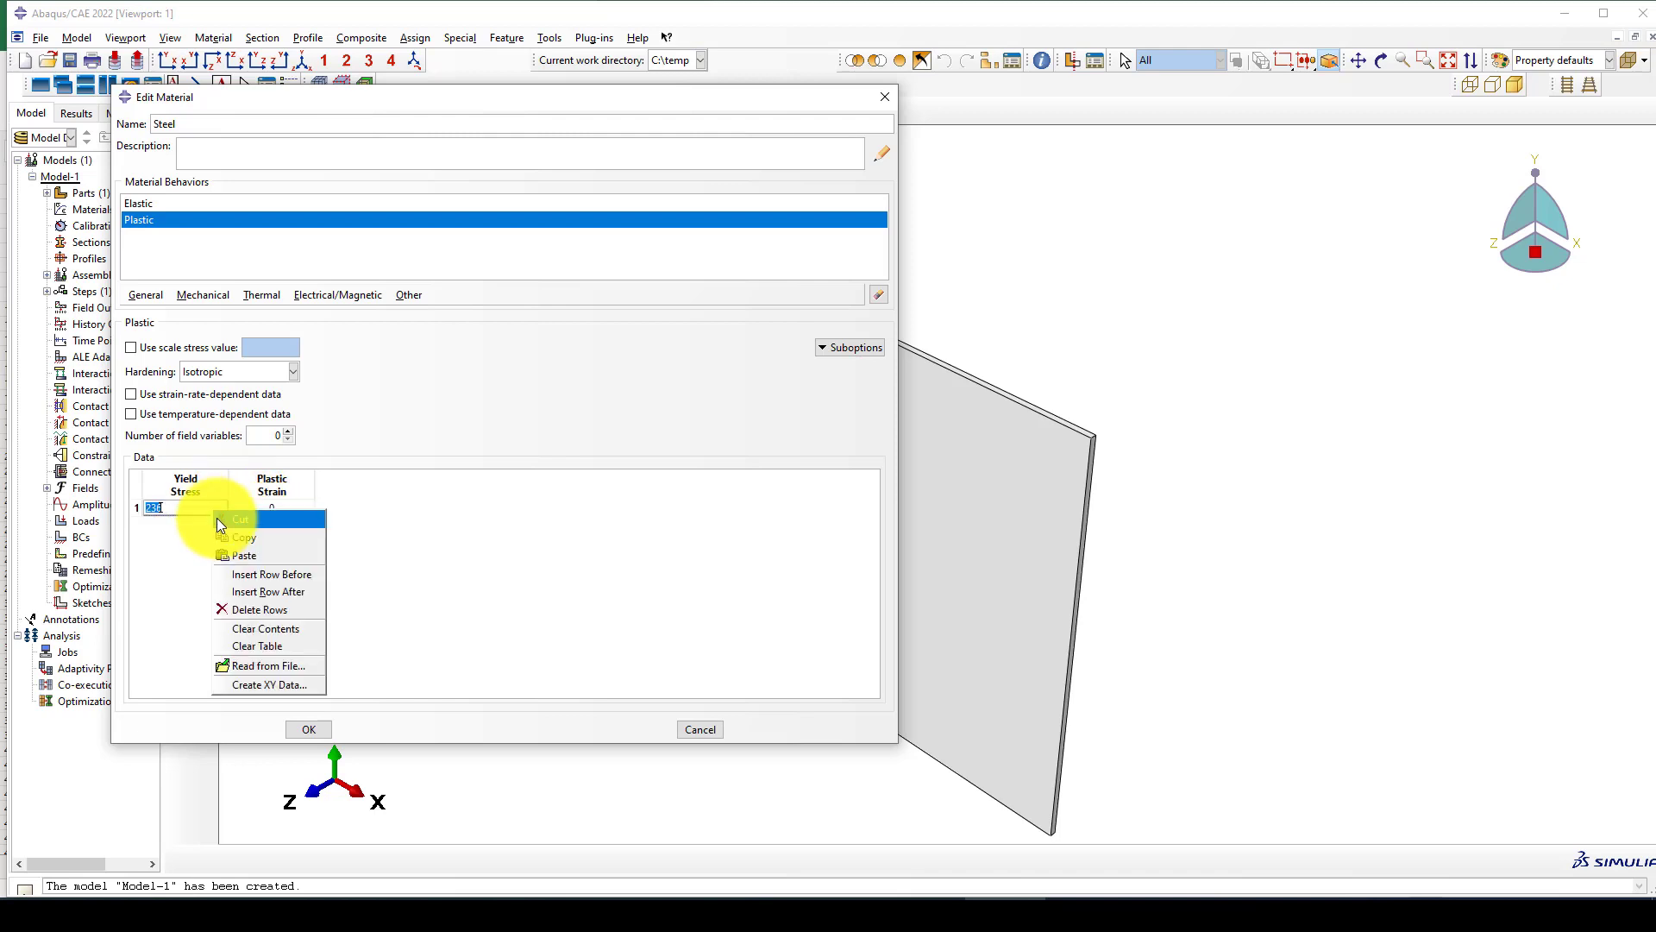
pyautogui.click(240, 591)
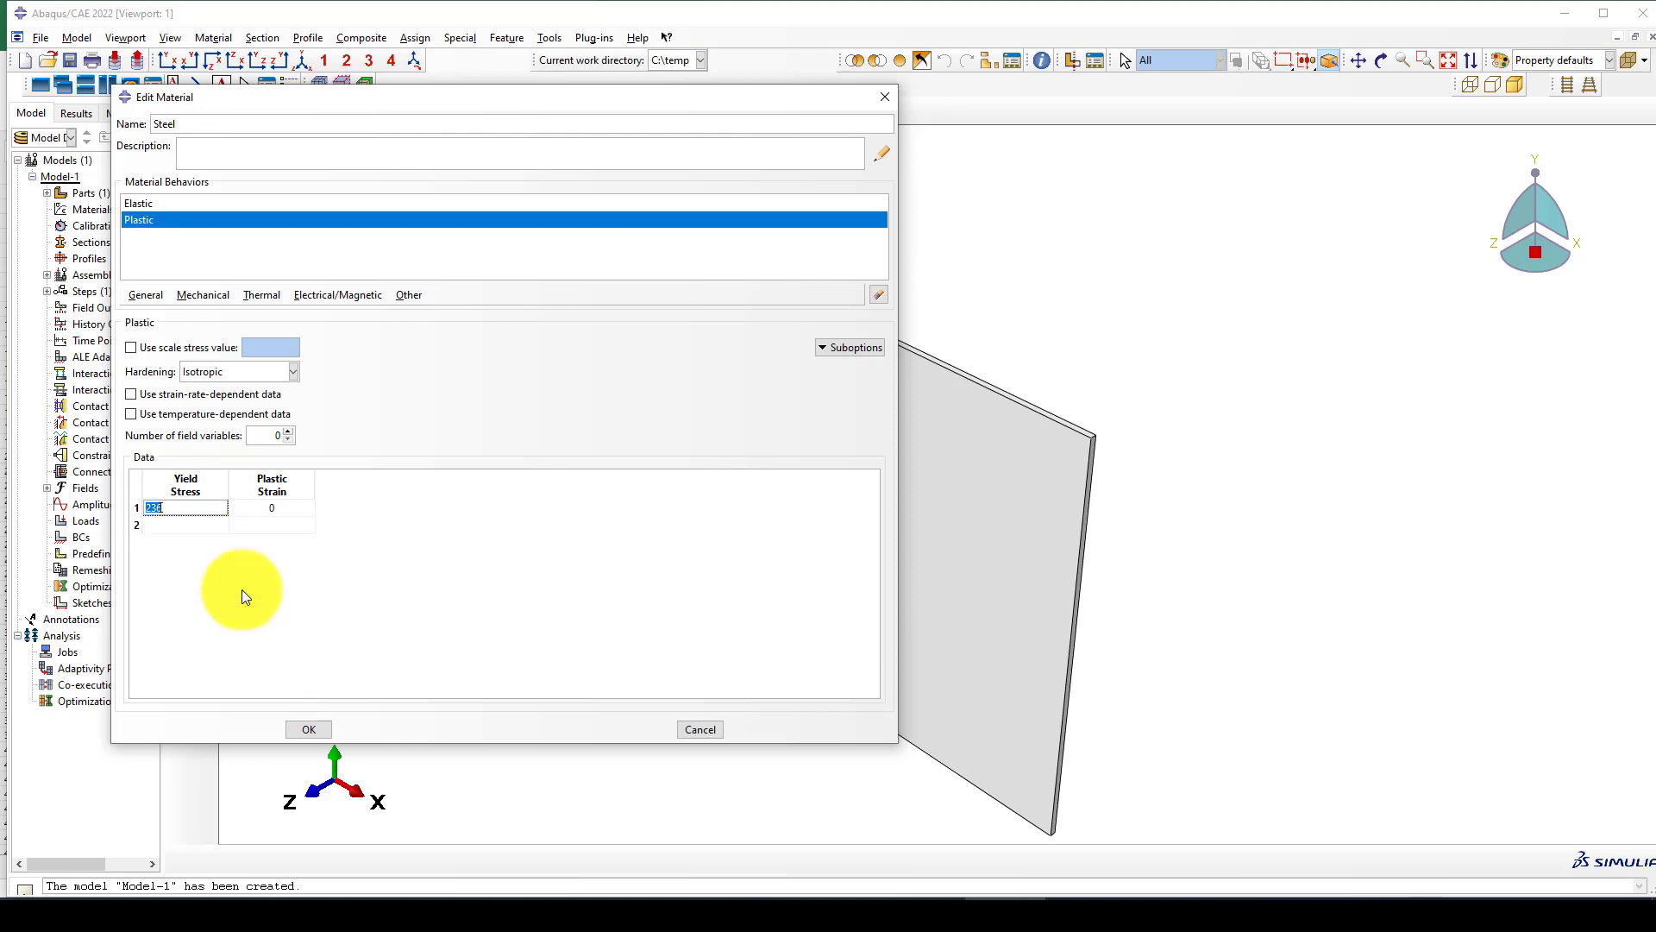
pyautogui.click(162, 524)
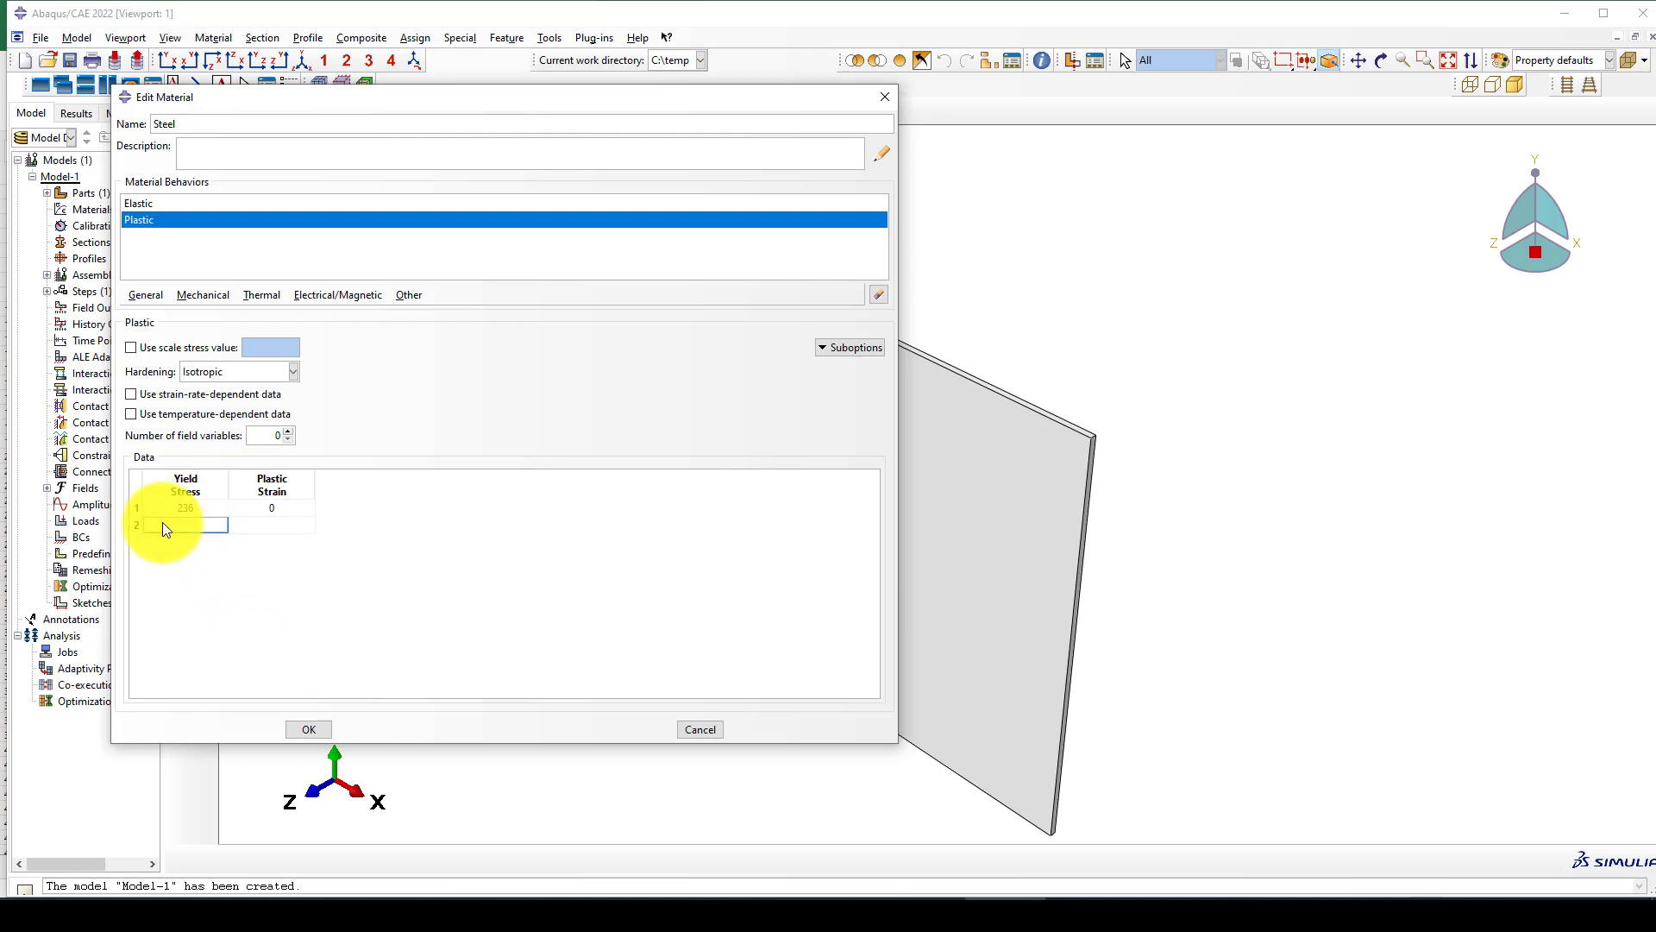
pyautogui.write('4')
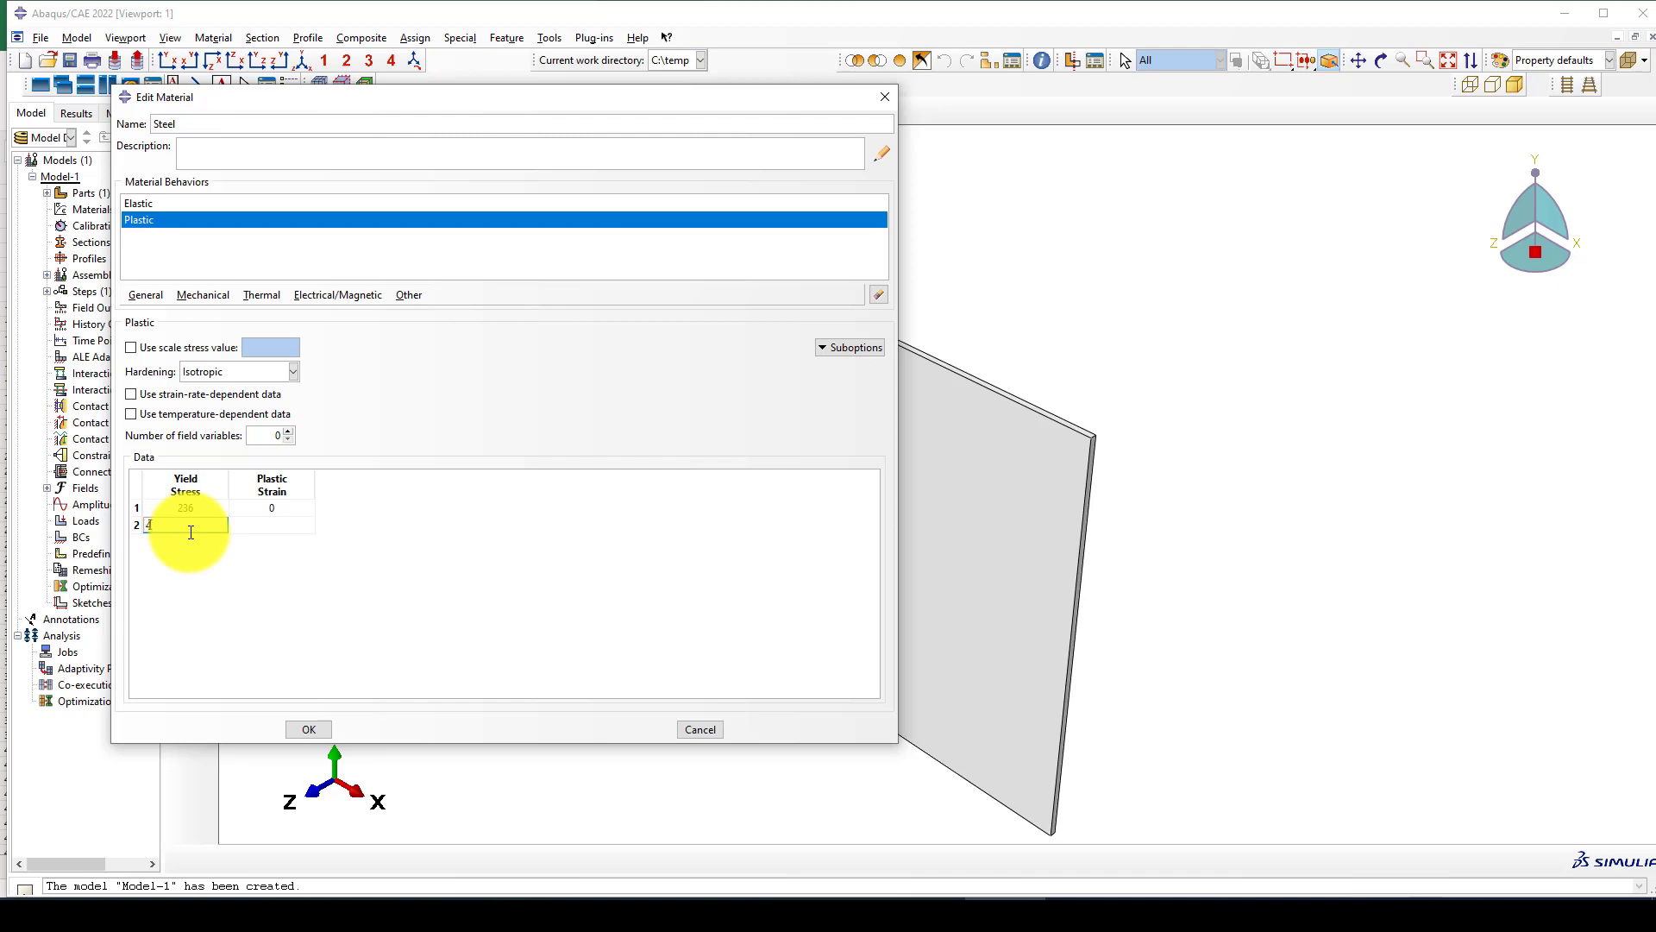
pyautogui.write('20')
pyautogui.click(264, 522)
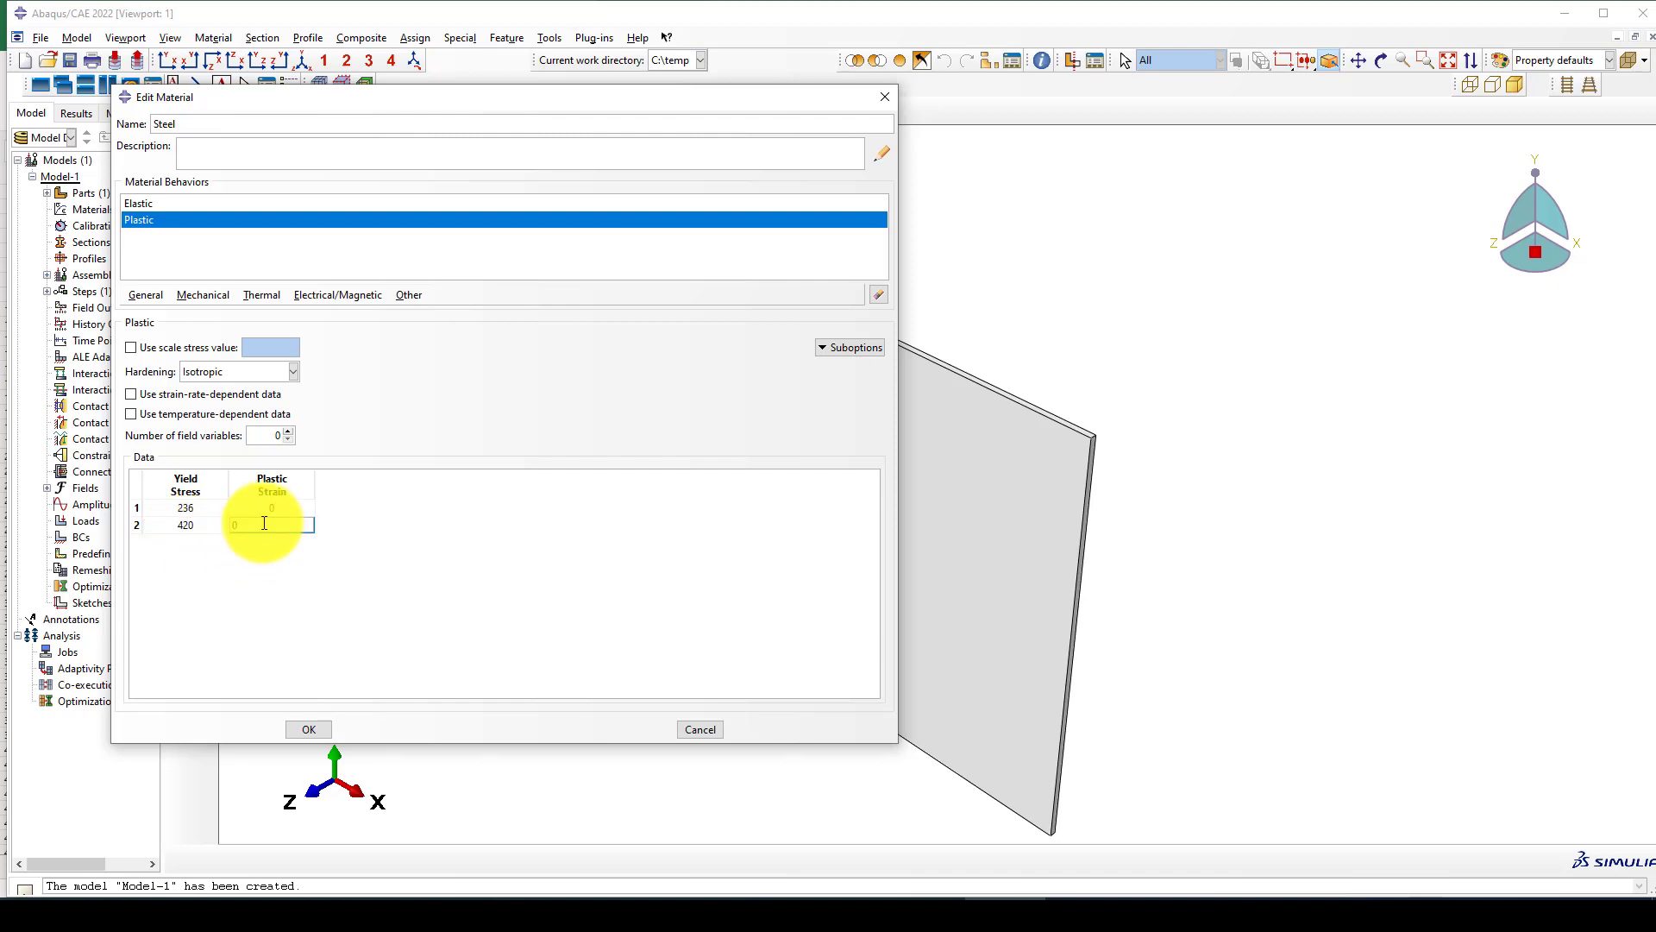
pyautogui.write('0.2')
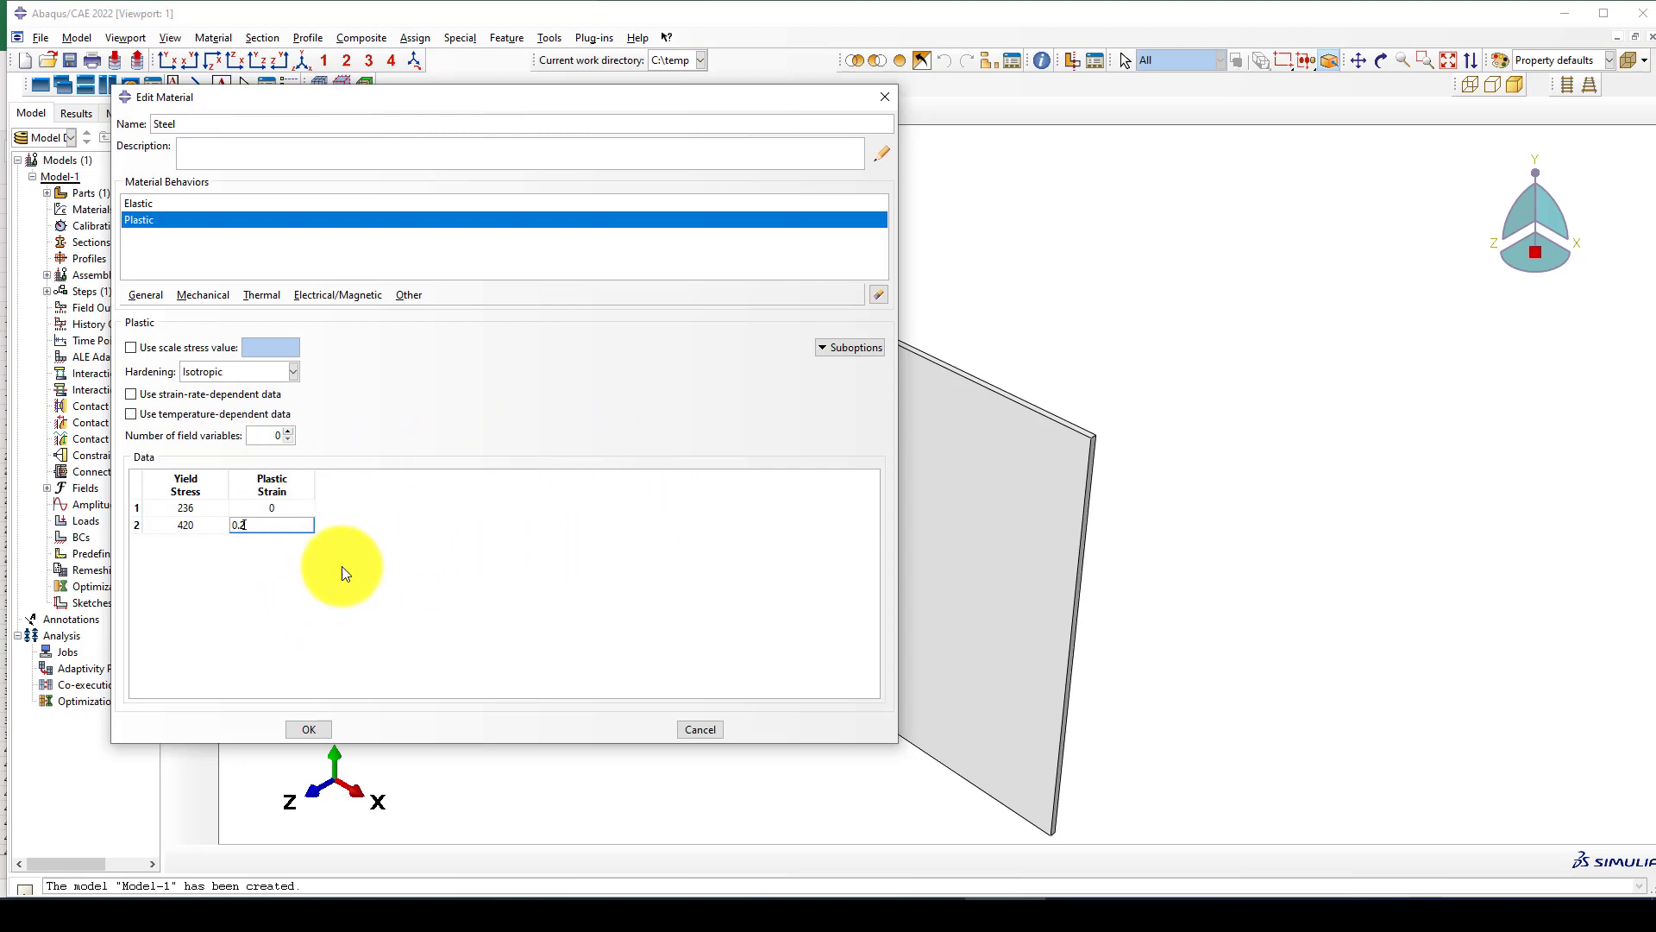
pyautogui.click(310, 729)
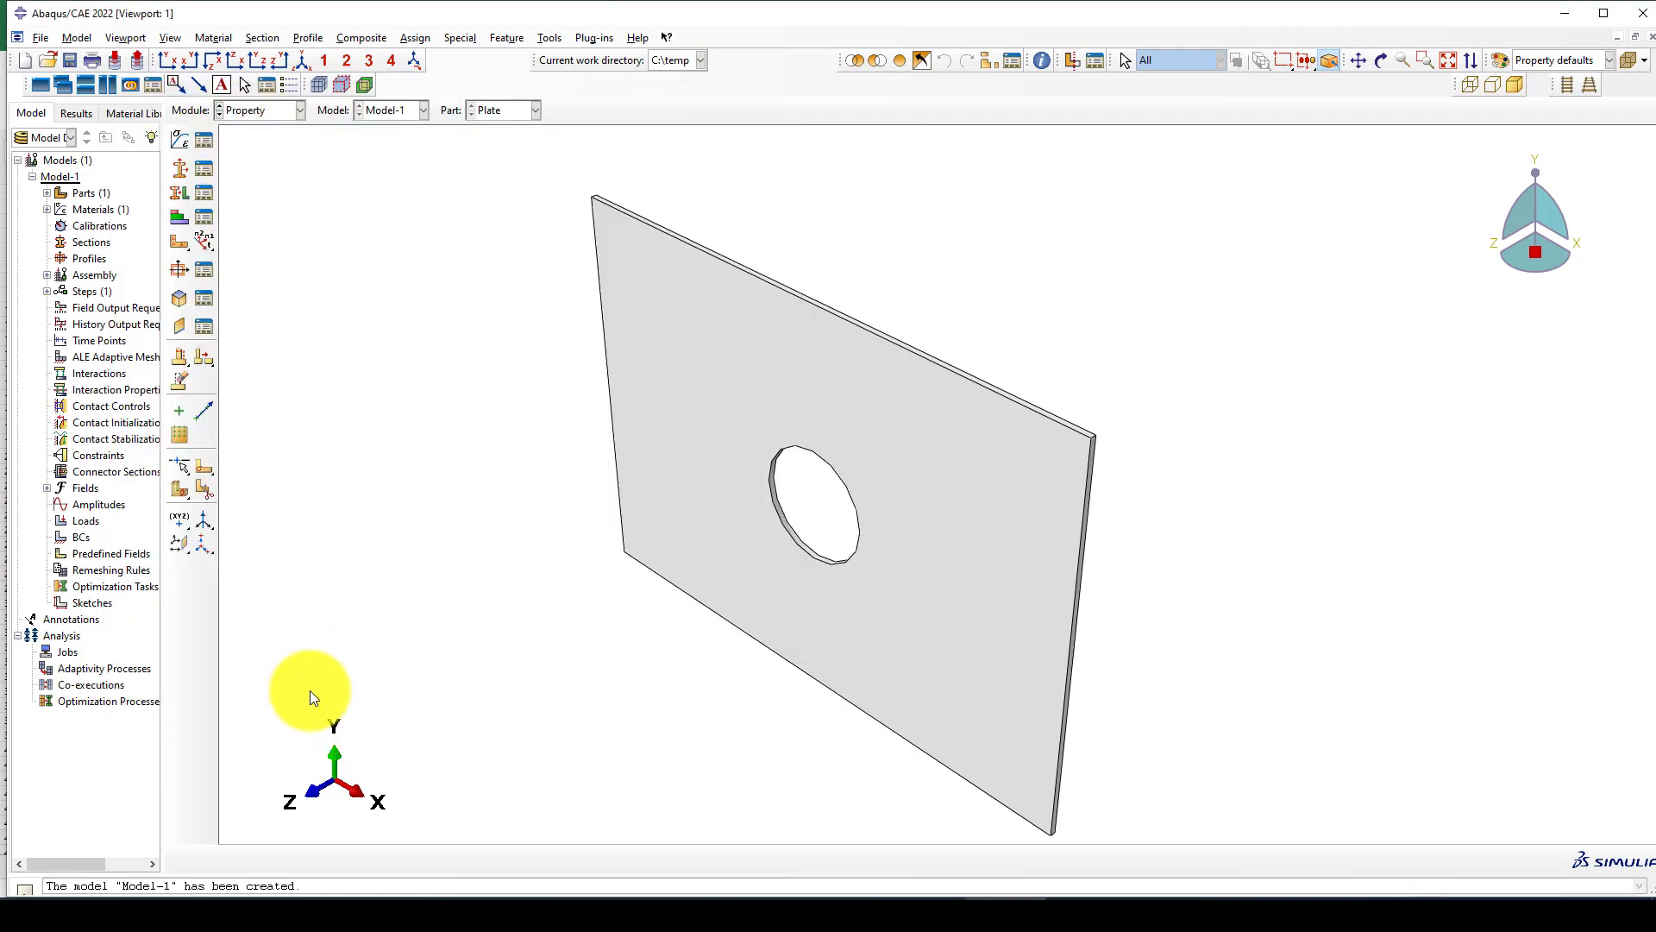
# Create a solid homogeneous section named Solid that uses the Steel material.
pyautogui.click(178, 166)
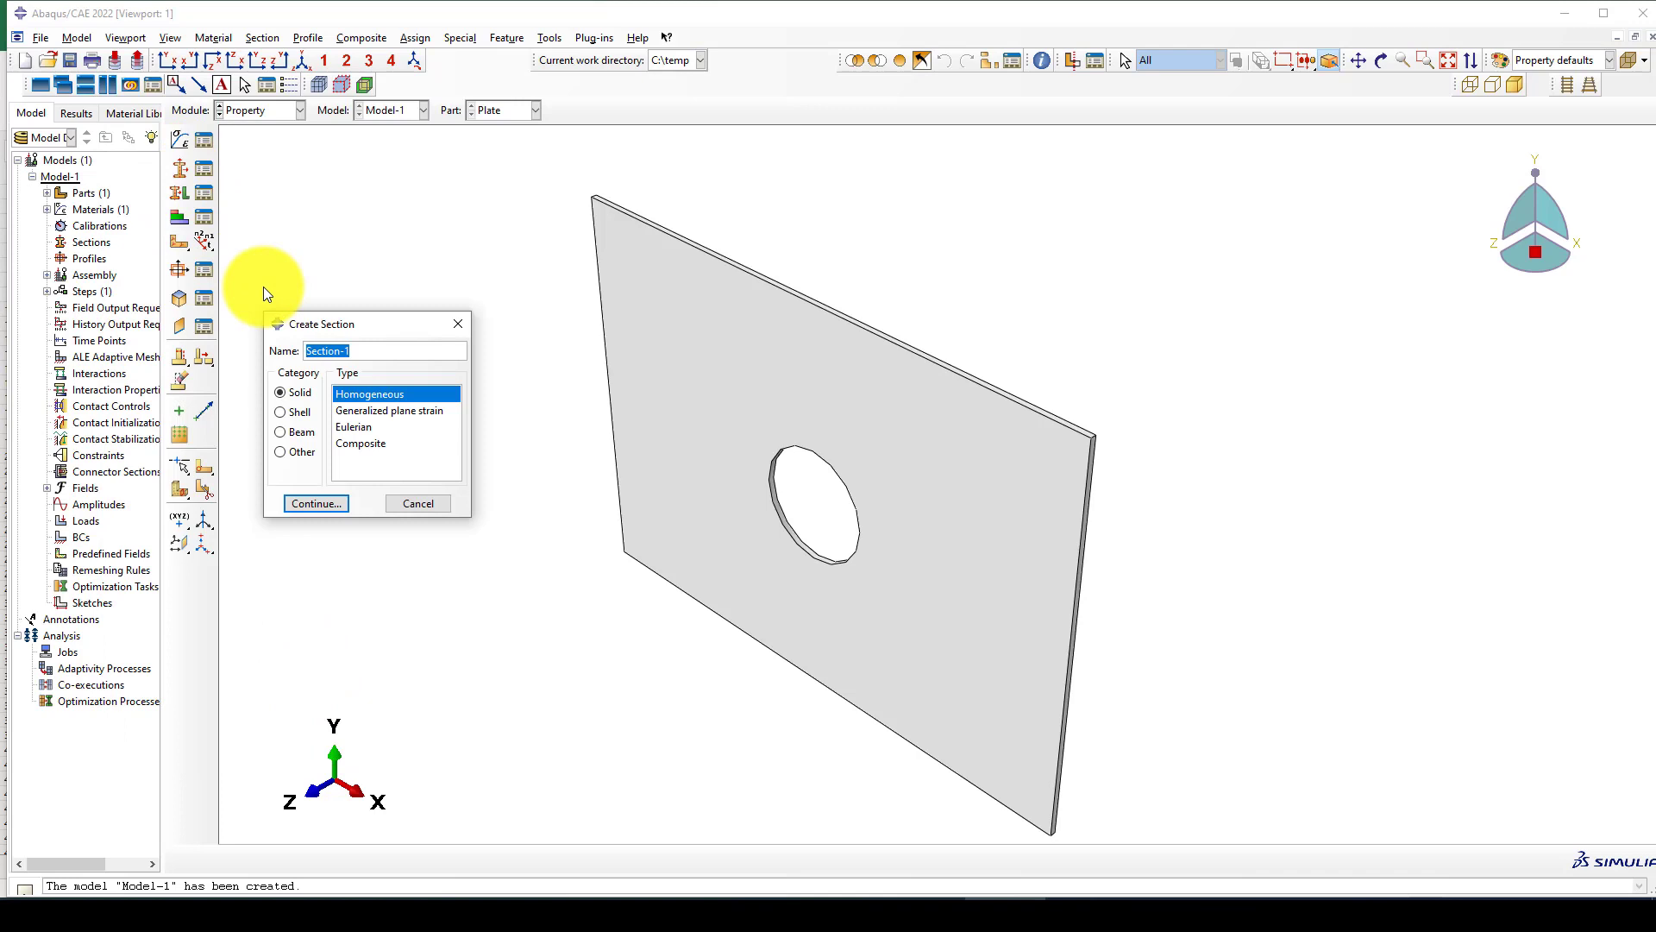
pyautogui.write('Solid')
pyautogui.click(321, 506)
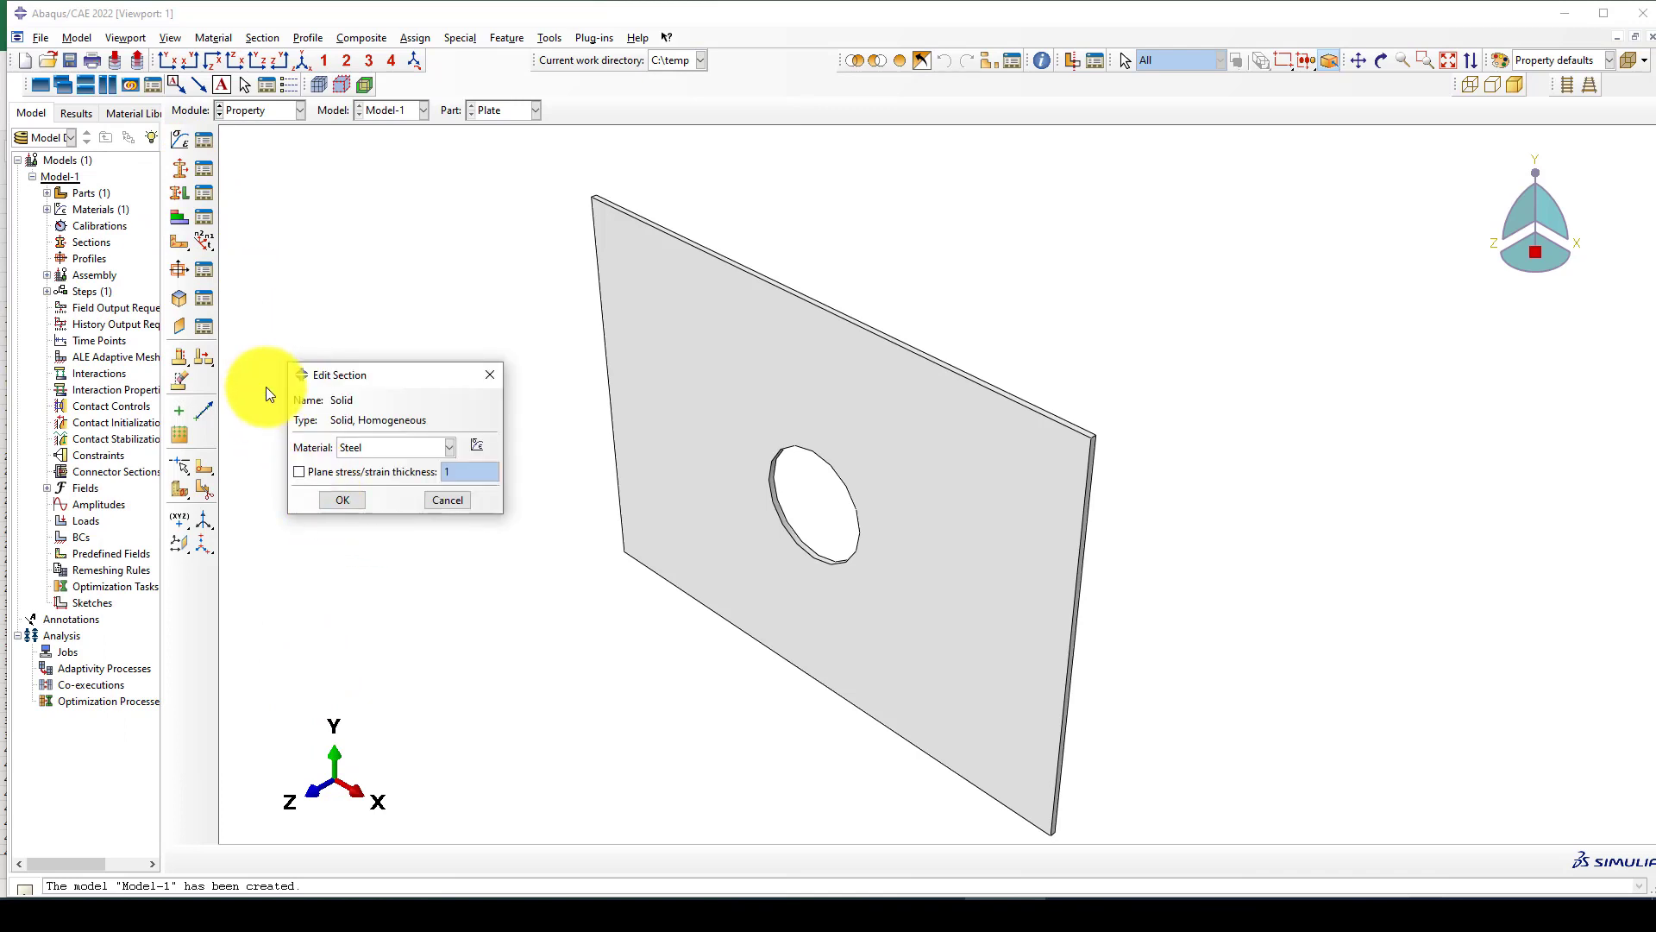
pyautogui.click(336, 497)
# Assign the Solid section to the whole plate.
pyautogui.click(181, 218)
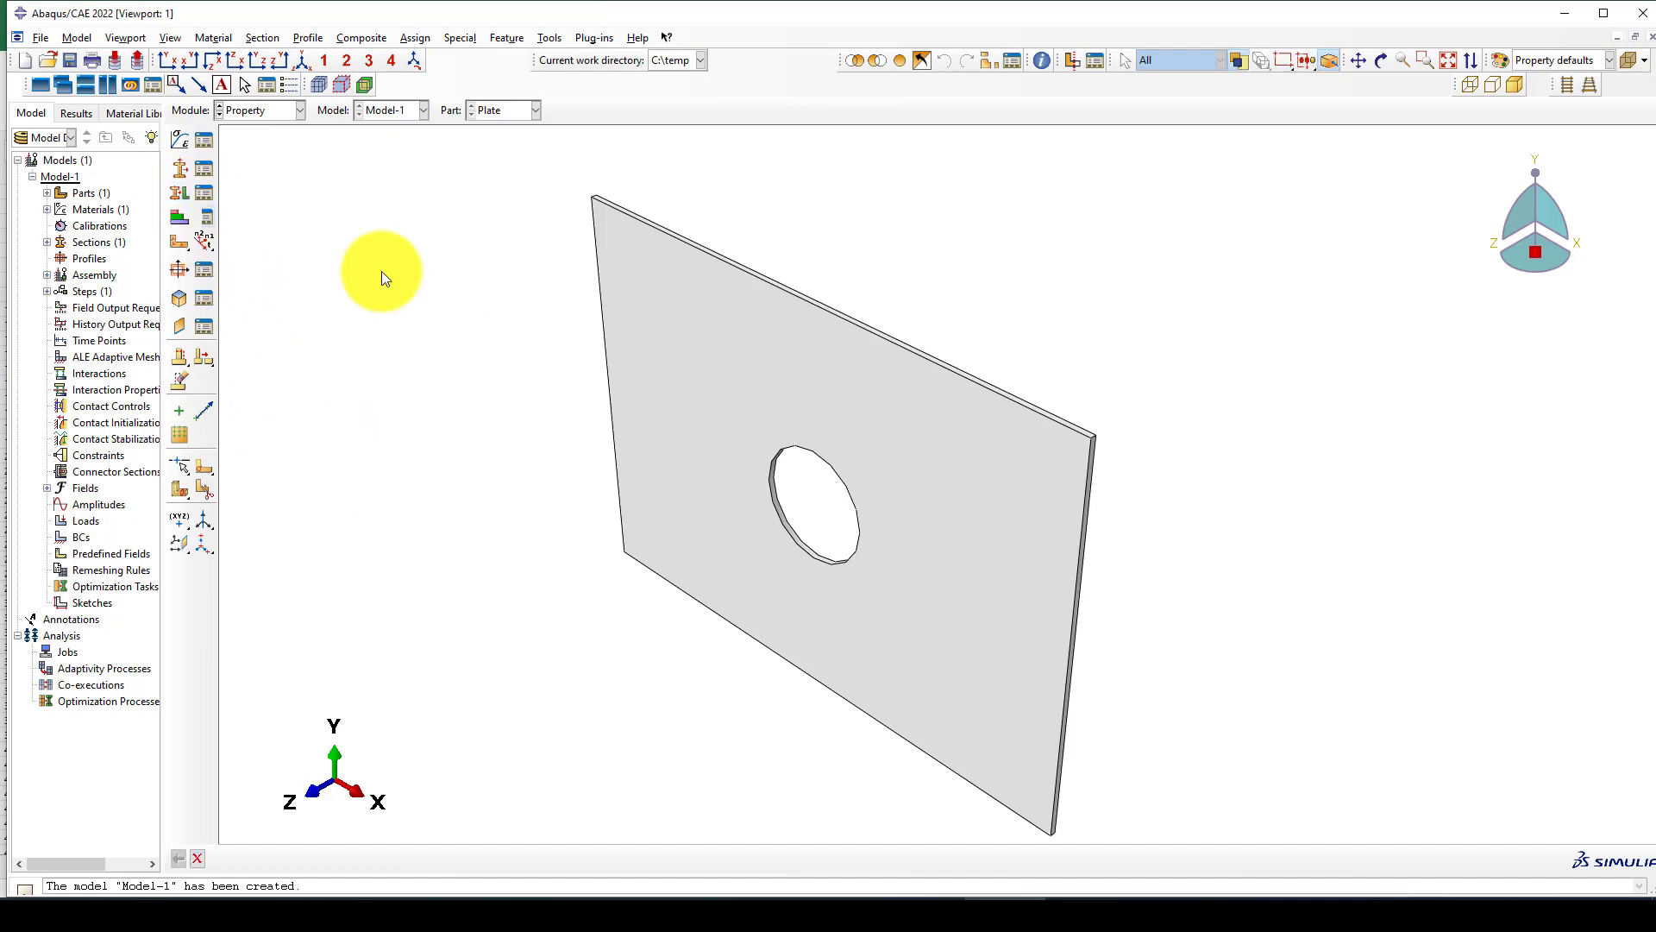
pyautogui.click(821, 370)
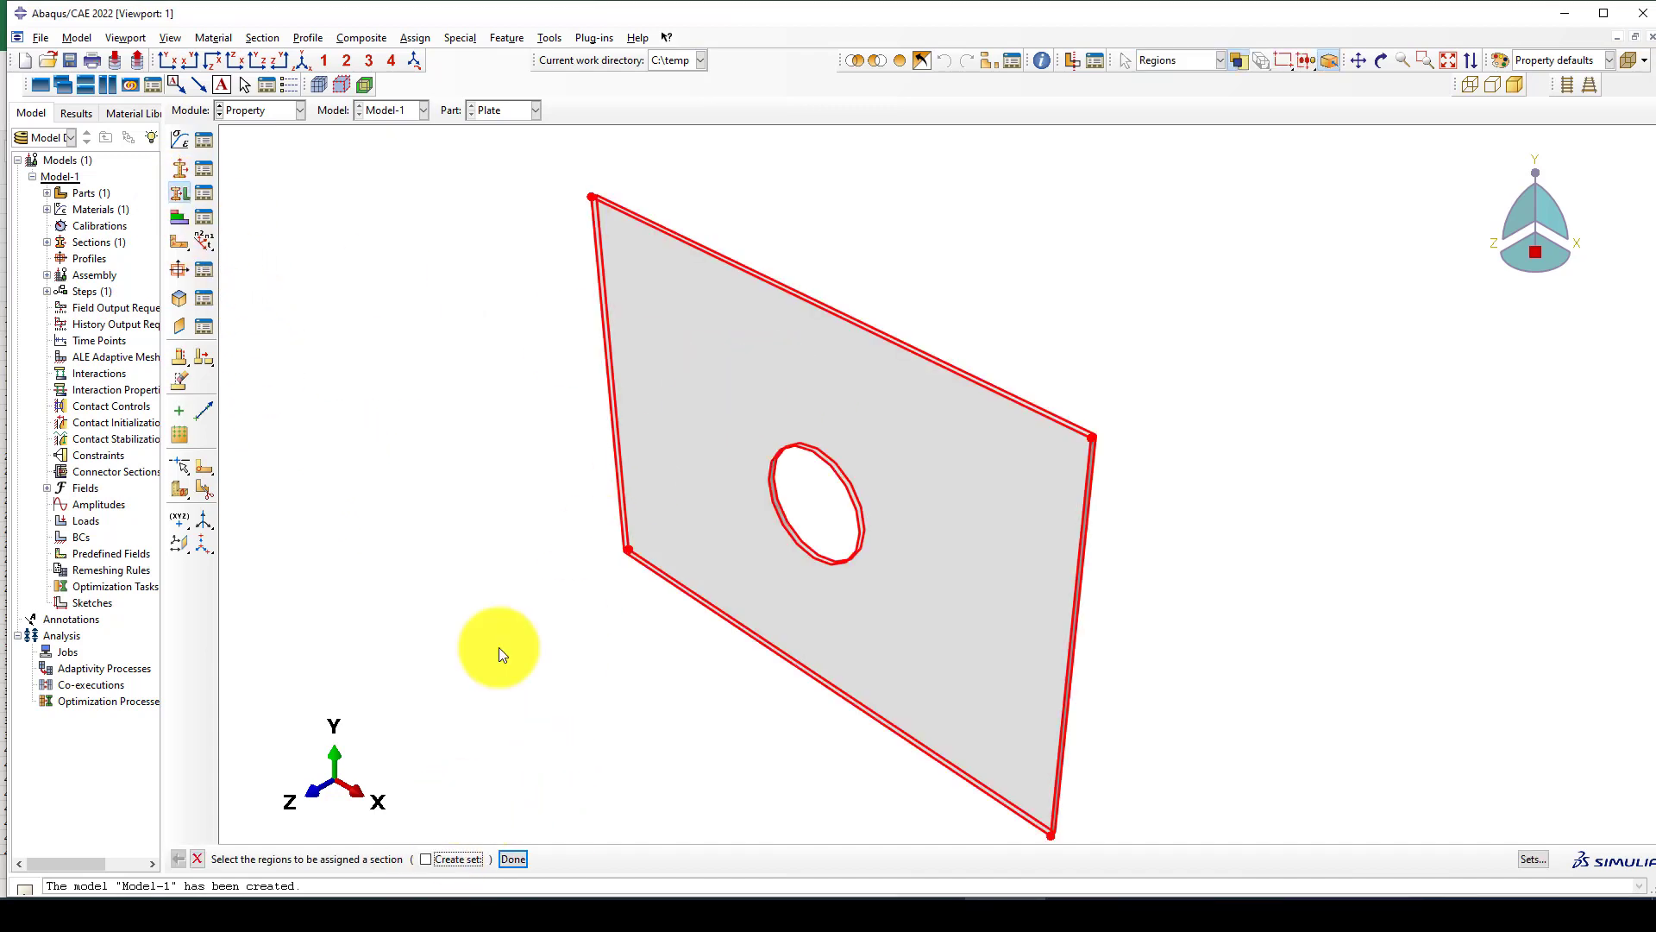
pyautogui.middleClick(530, 514)
pyautogui.click(107, 454)
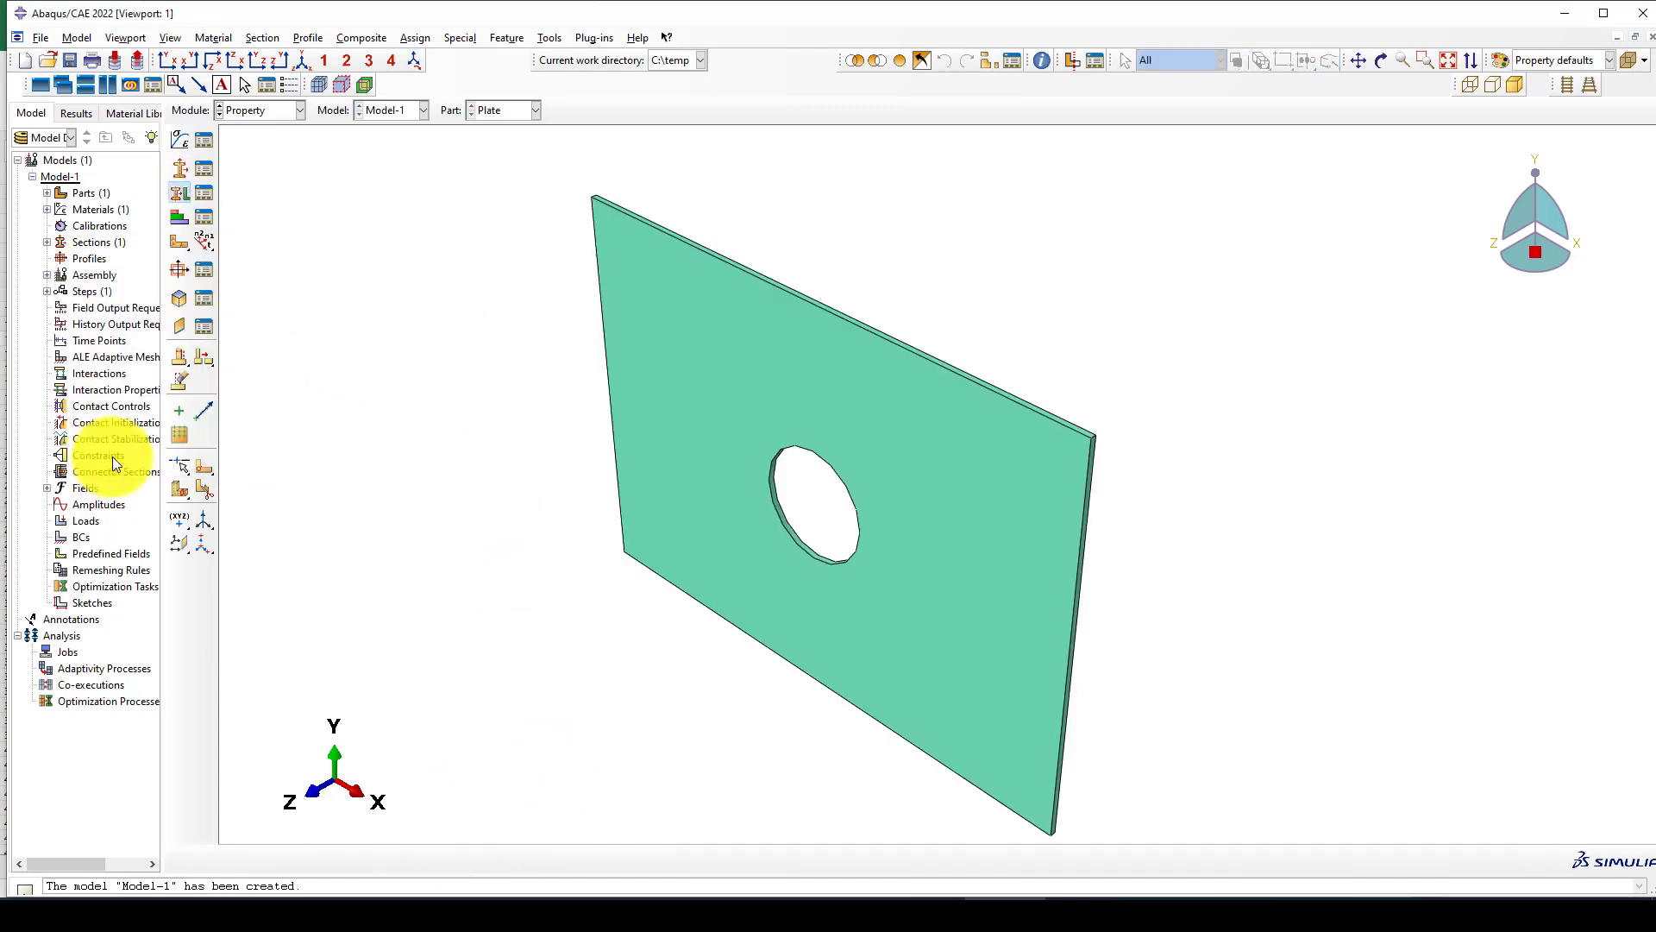
# Create an instance of the plate in the Assembly module.
pyautogui.click(264, 111)
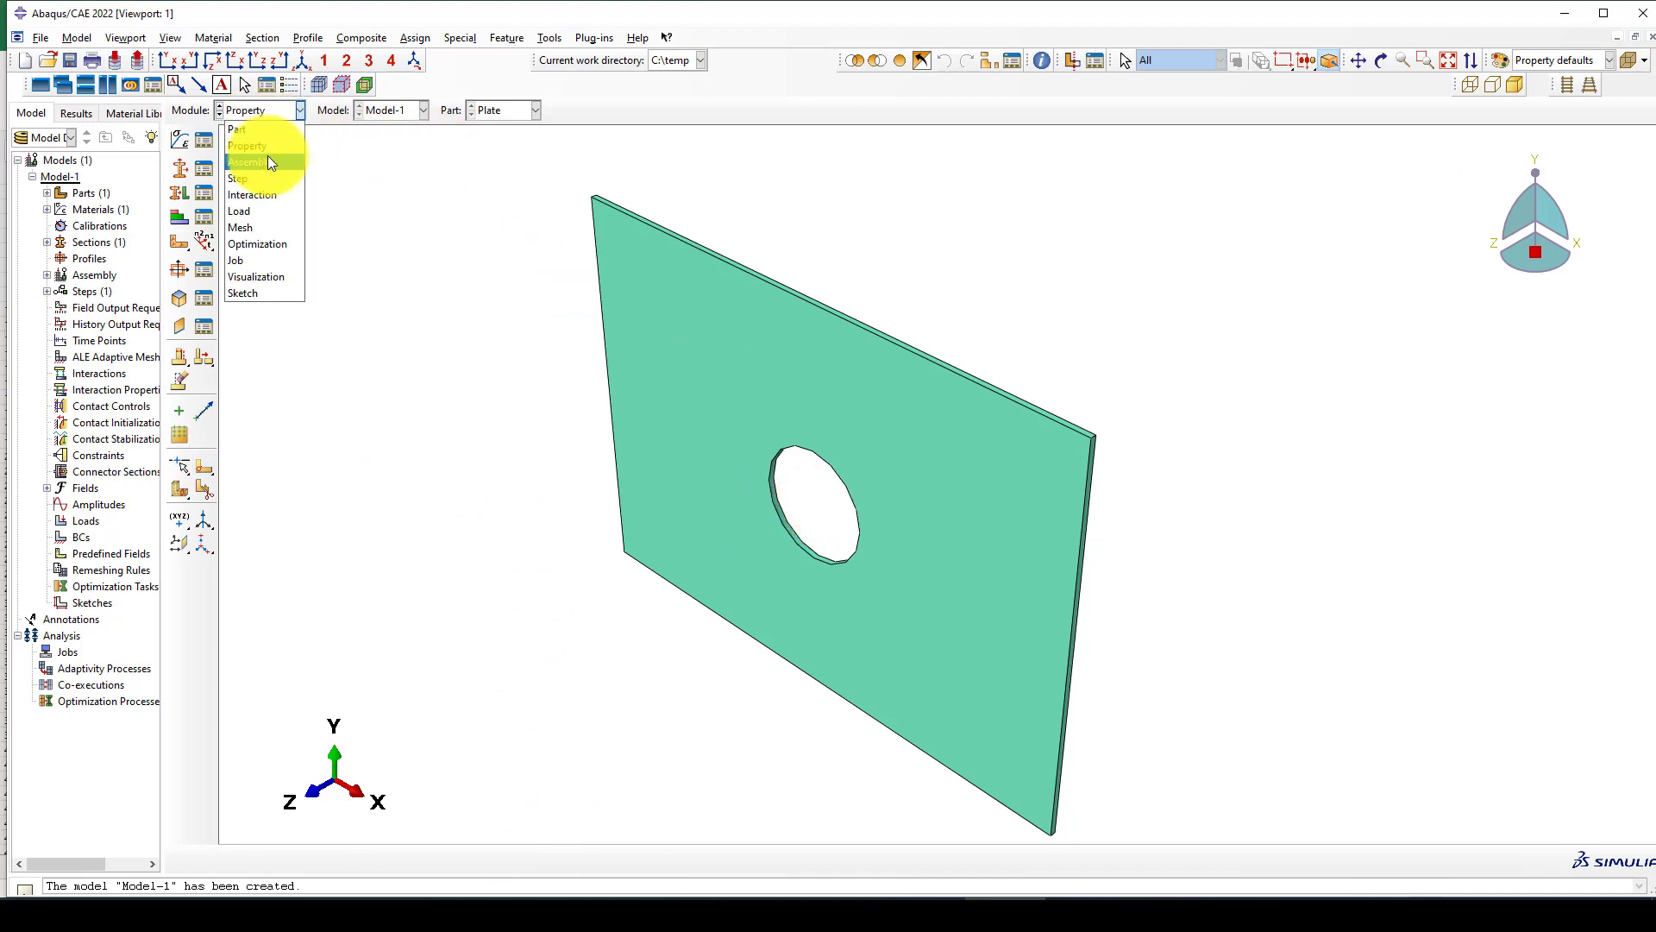
pyautogui.click(269, 162)
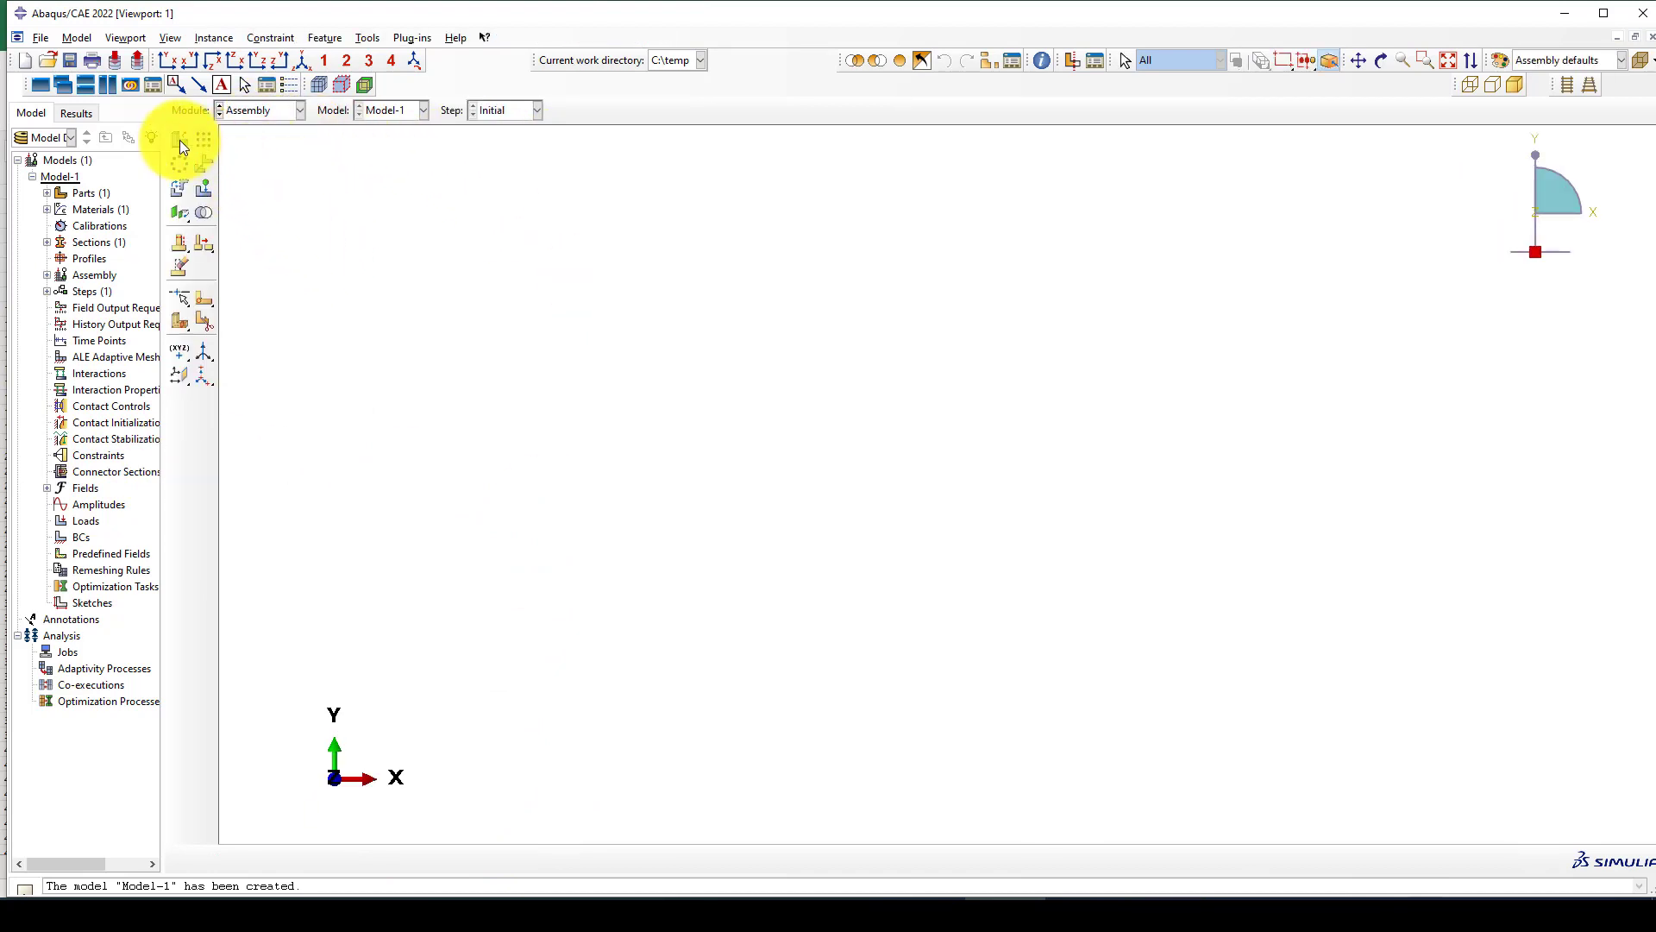
pyautogui.click(179, 140)
pyautogui.click(128, 588)
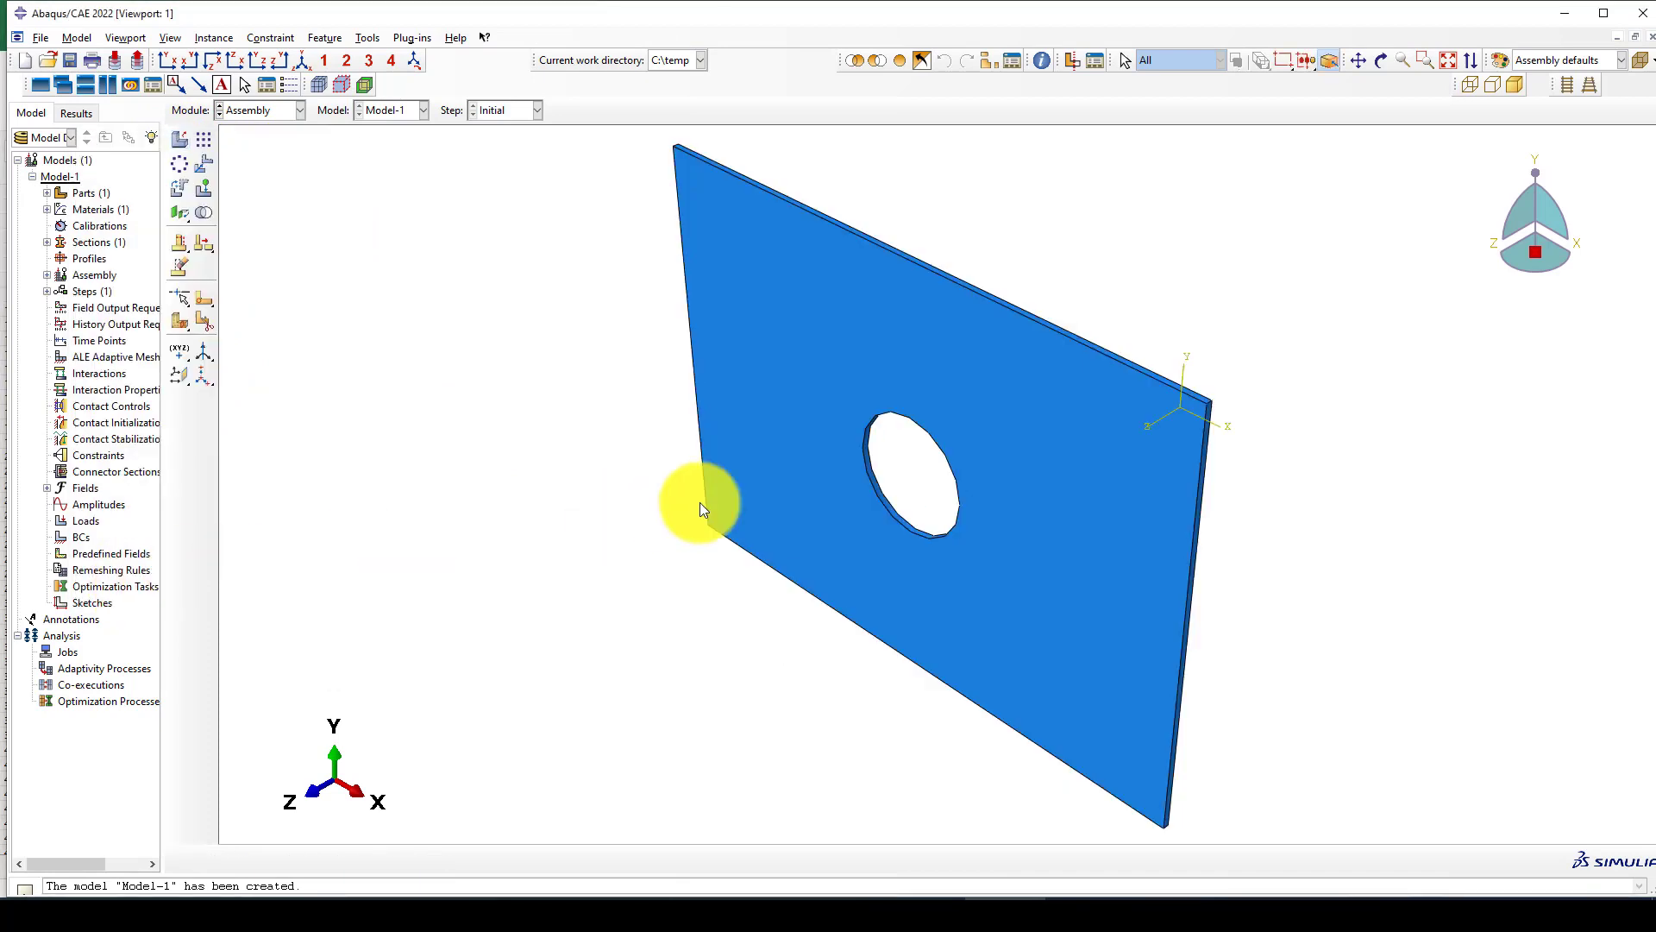
# Translate the plate instance so its front lower-left corner sits at the global origin, and show the assembly in the front XY view.
pyautogui.click(203, 164)
pyautogui.scroll(8, 773, 526)
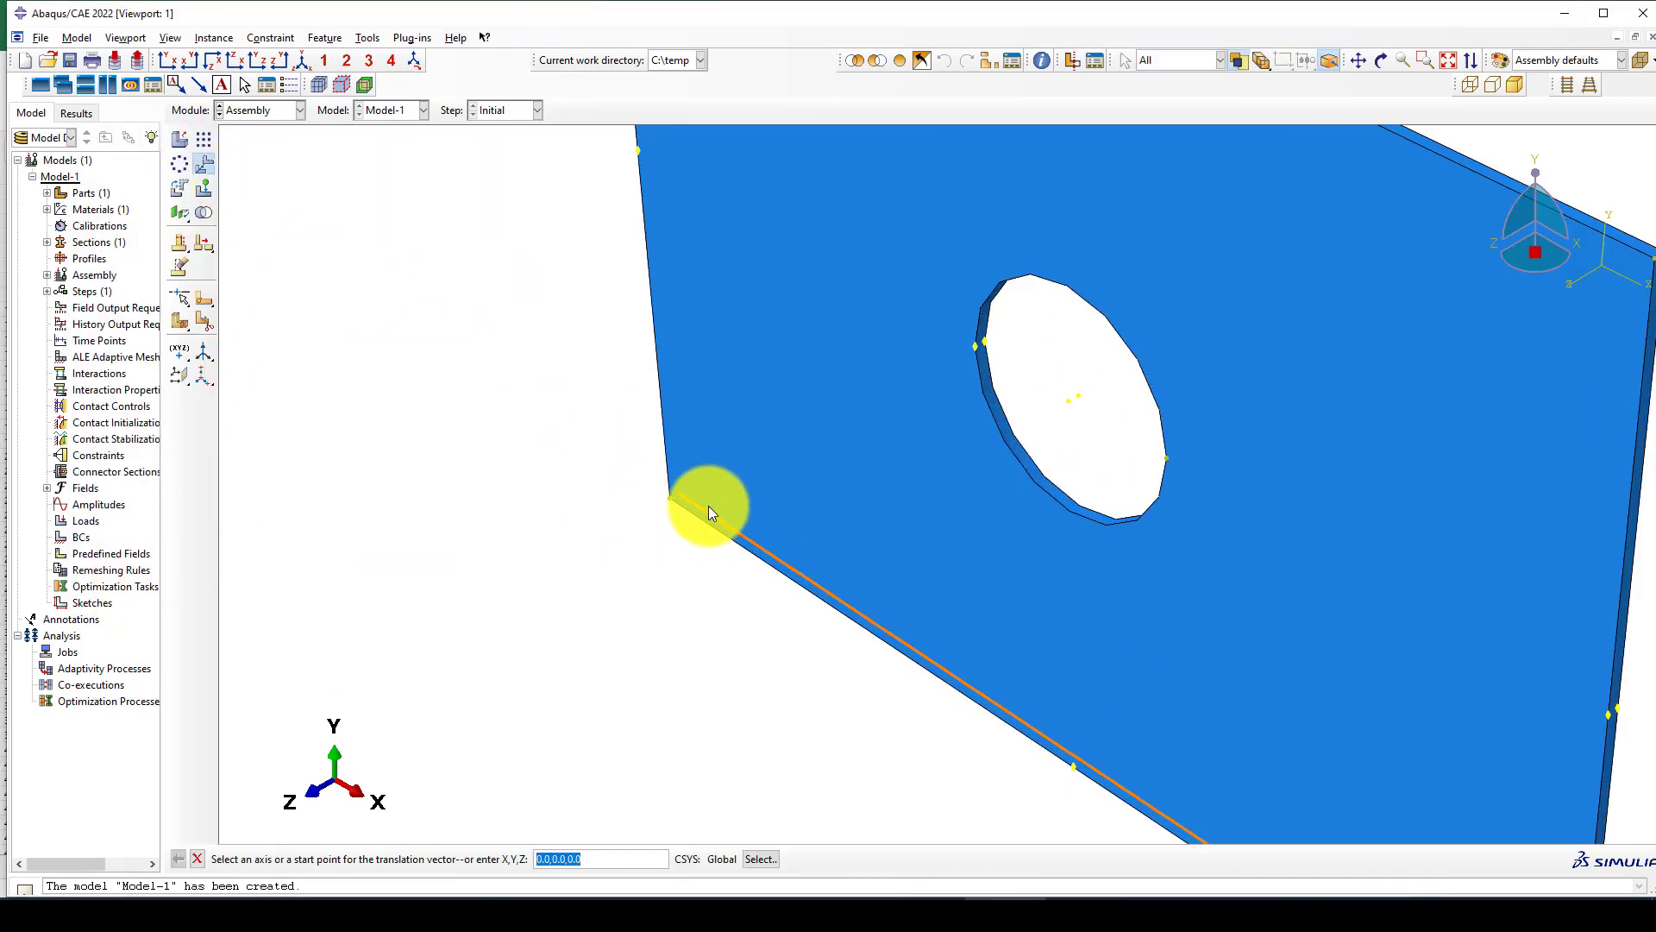
pyautogui.scroll(5, 708, 505)
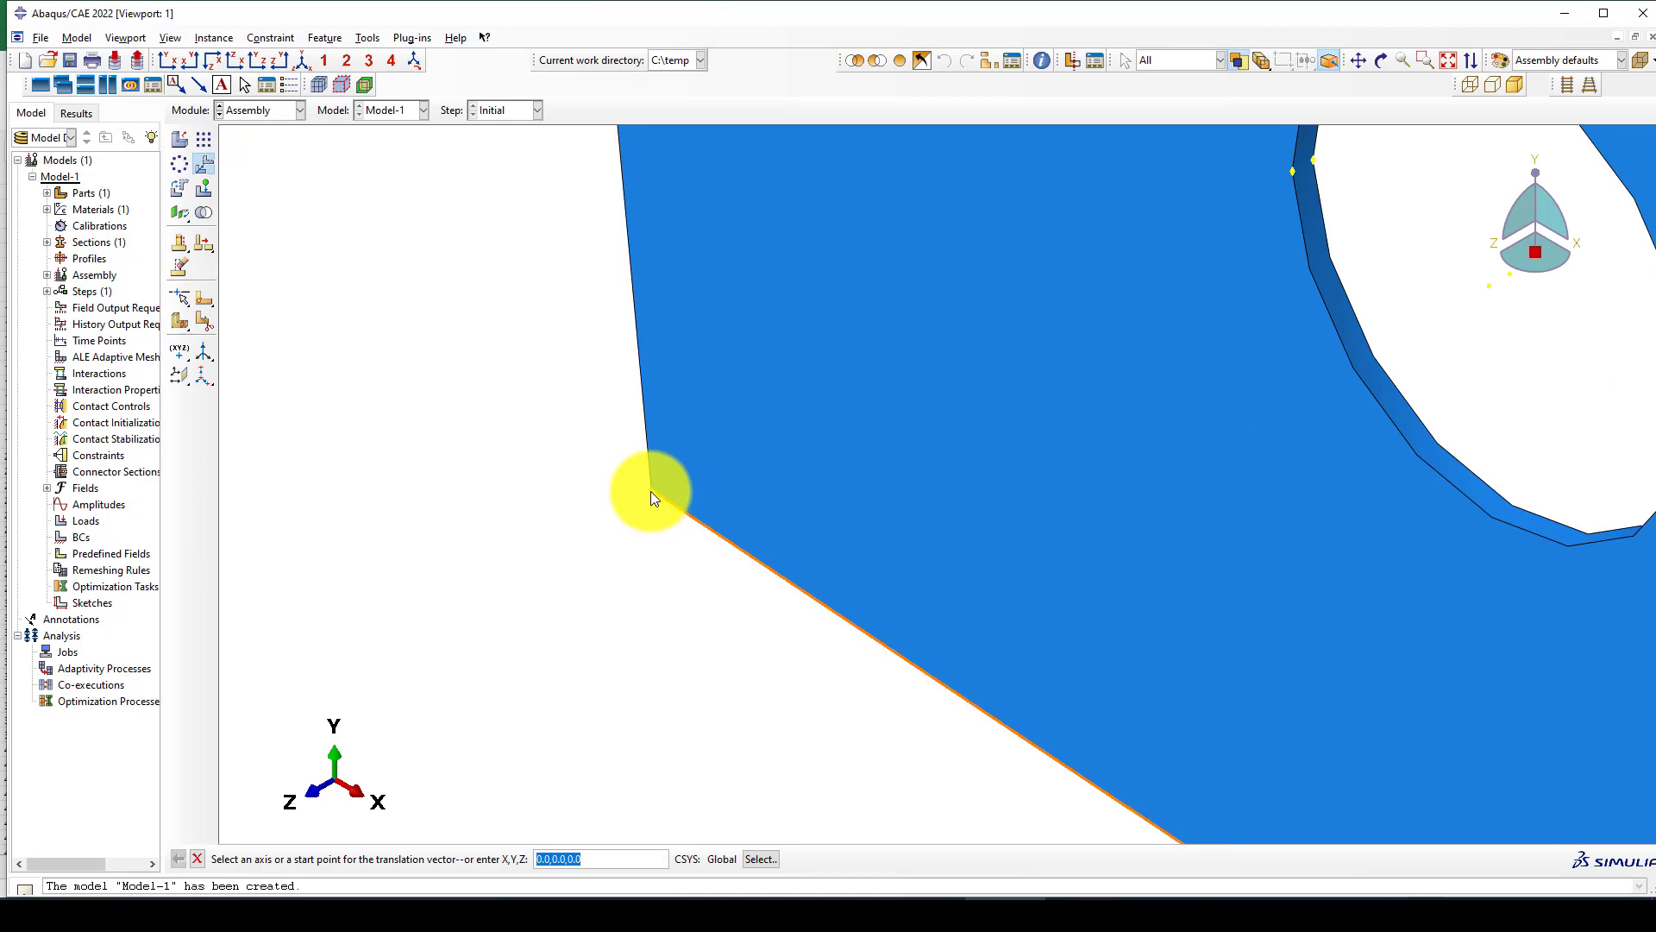
pyautogui.click(651, 494)
pyautogui.click(544, 484)
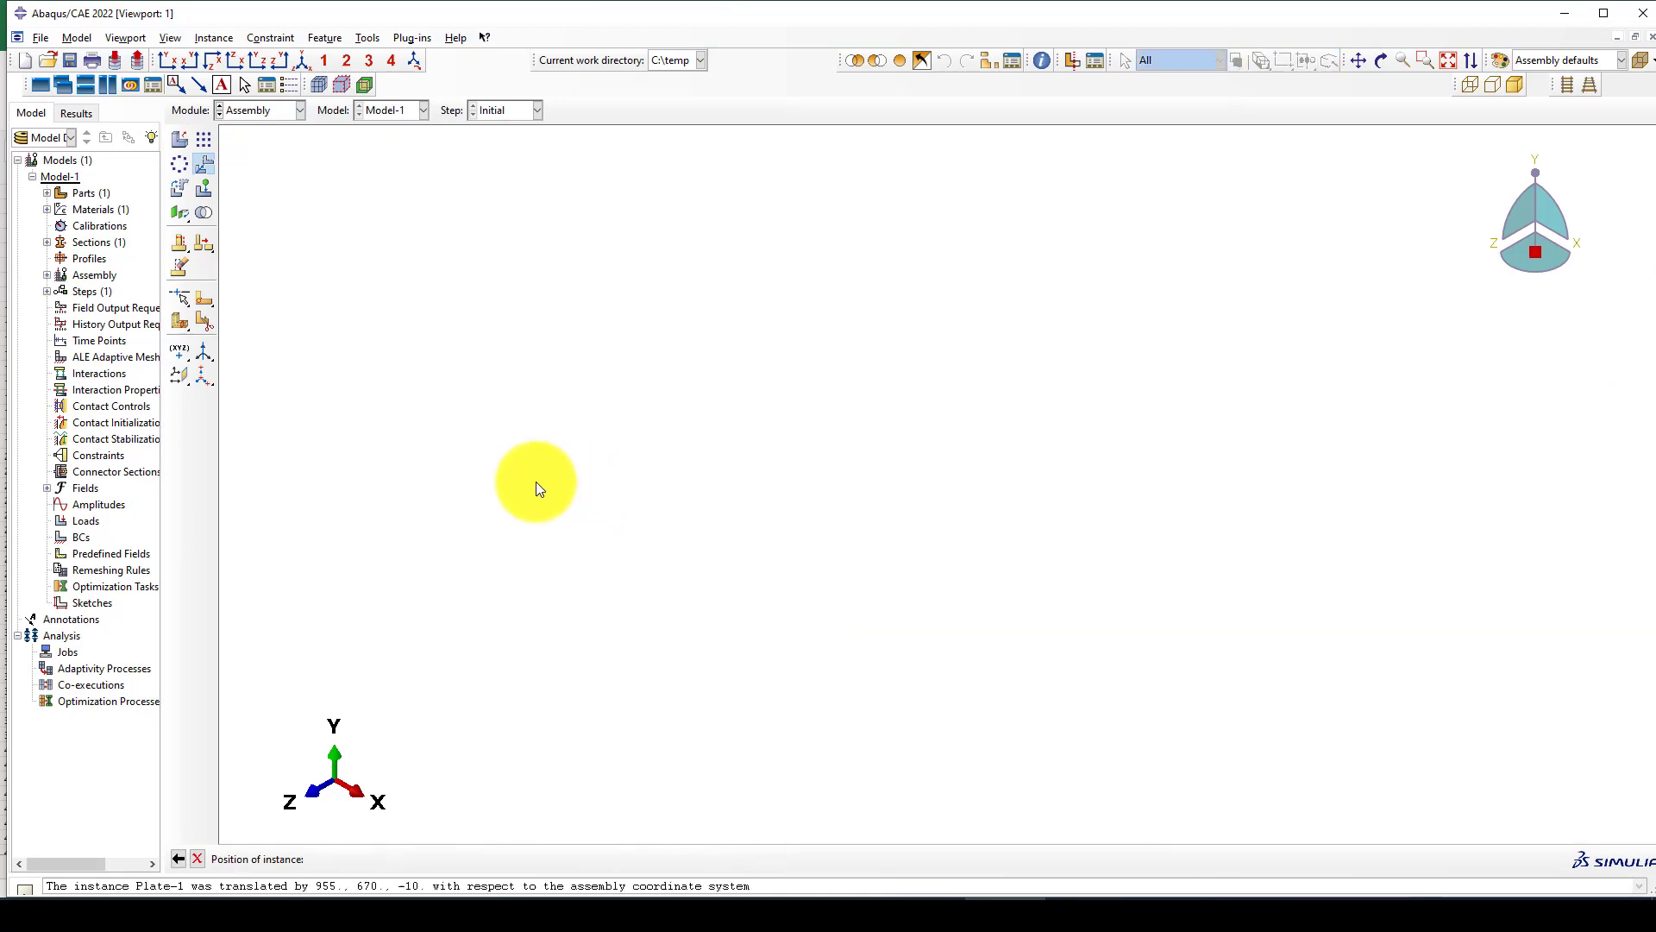
pyautogui.click(302, 62)
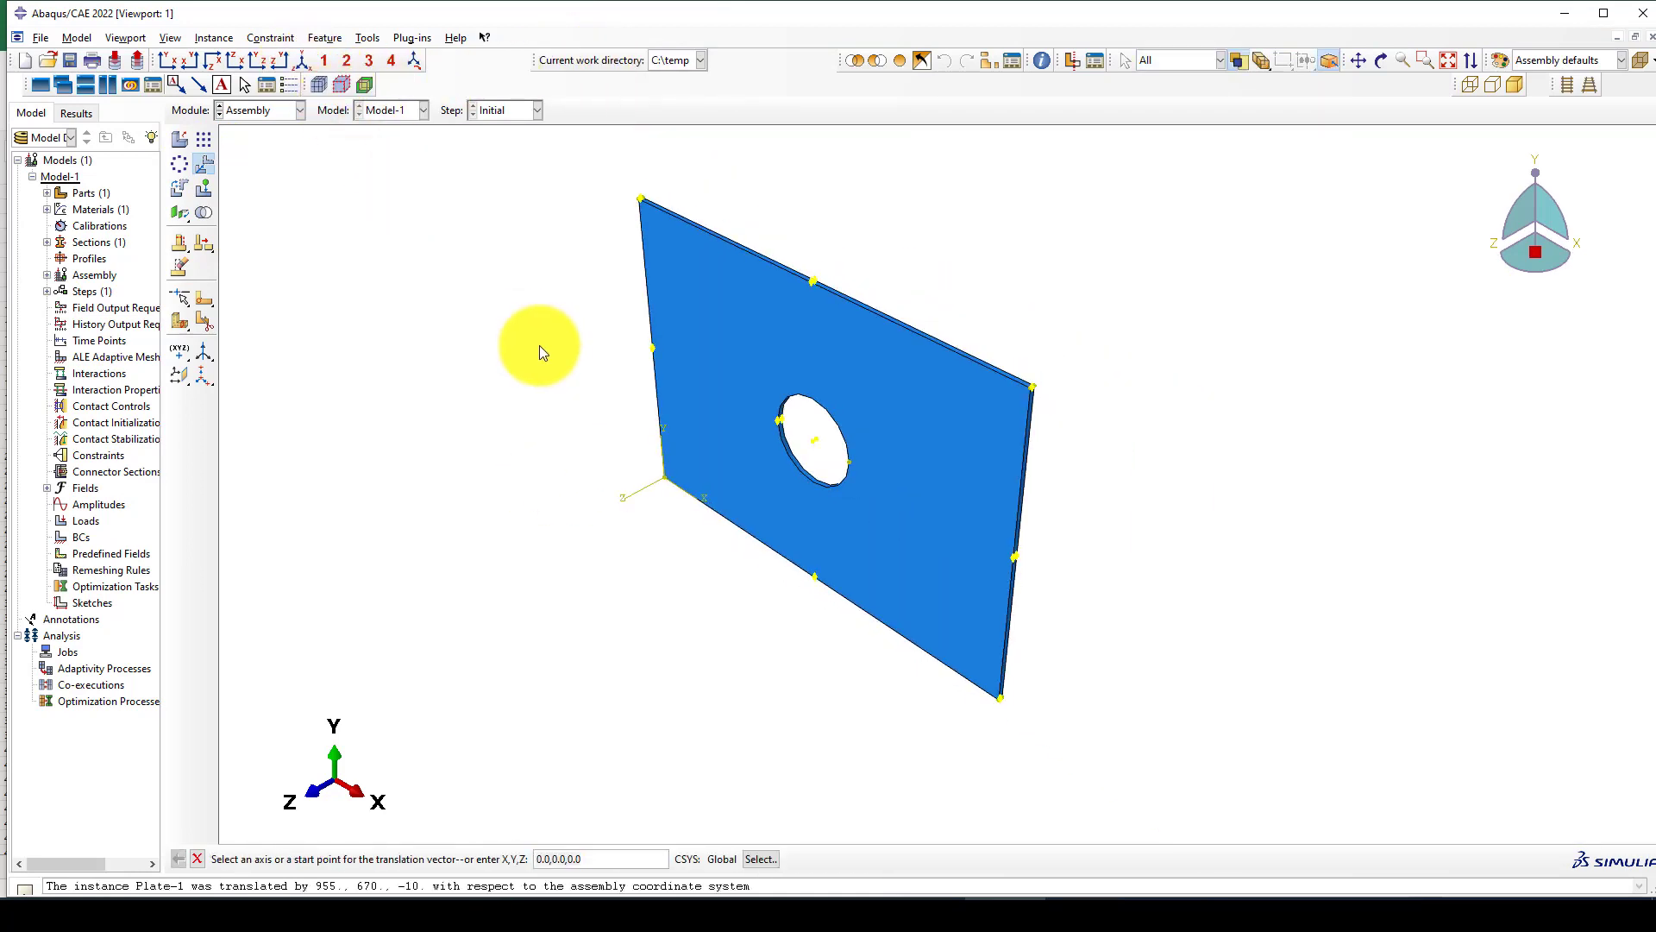
pyautogui.click(166, 60)
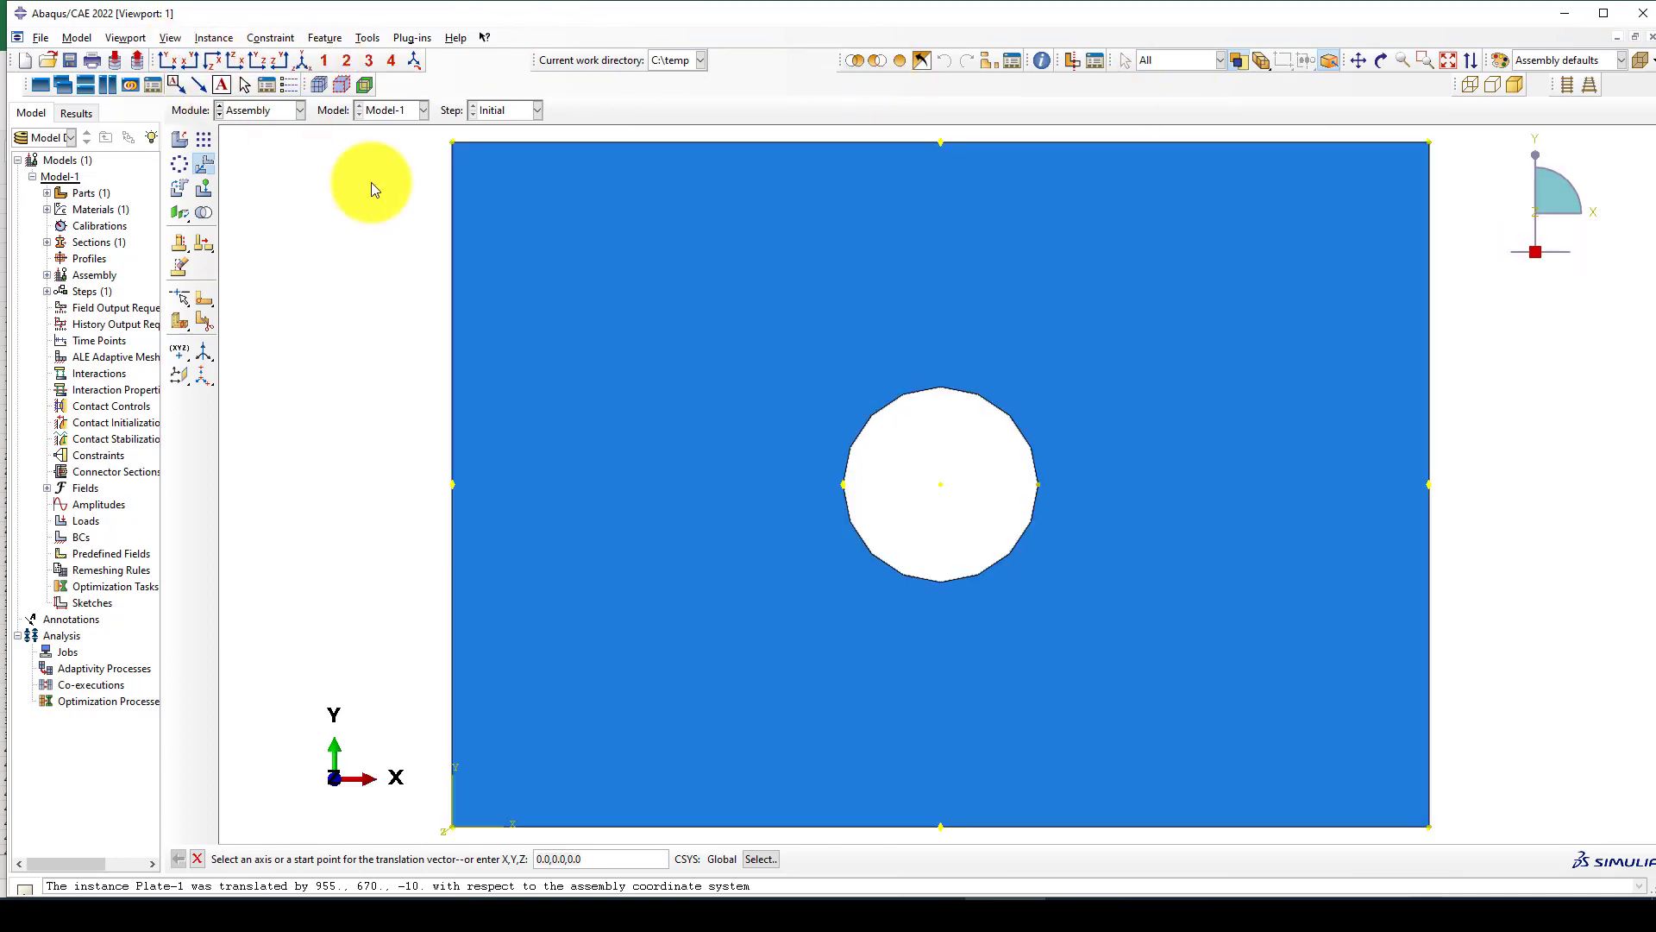
# In the Step module, create a Static, General step named Noliear-Static after the Initial step.
pyautogui.click(271, 111)
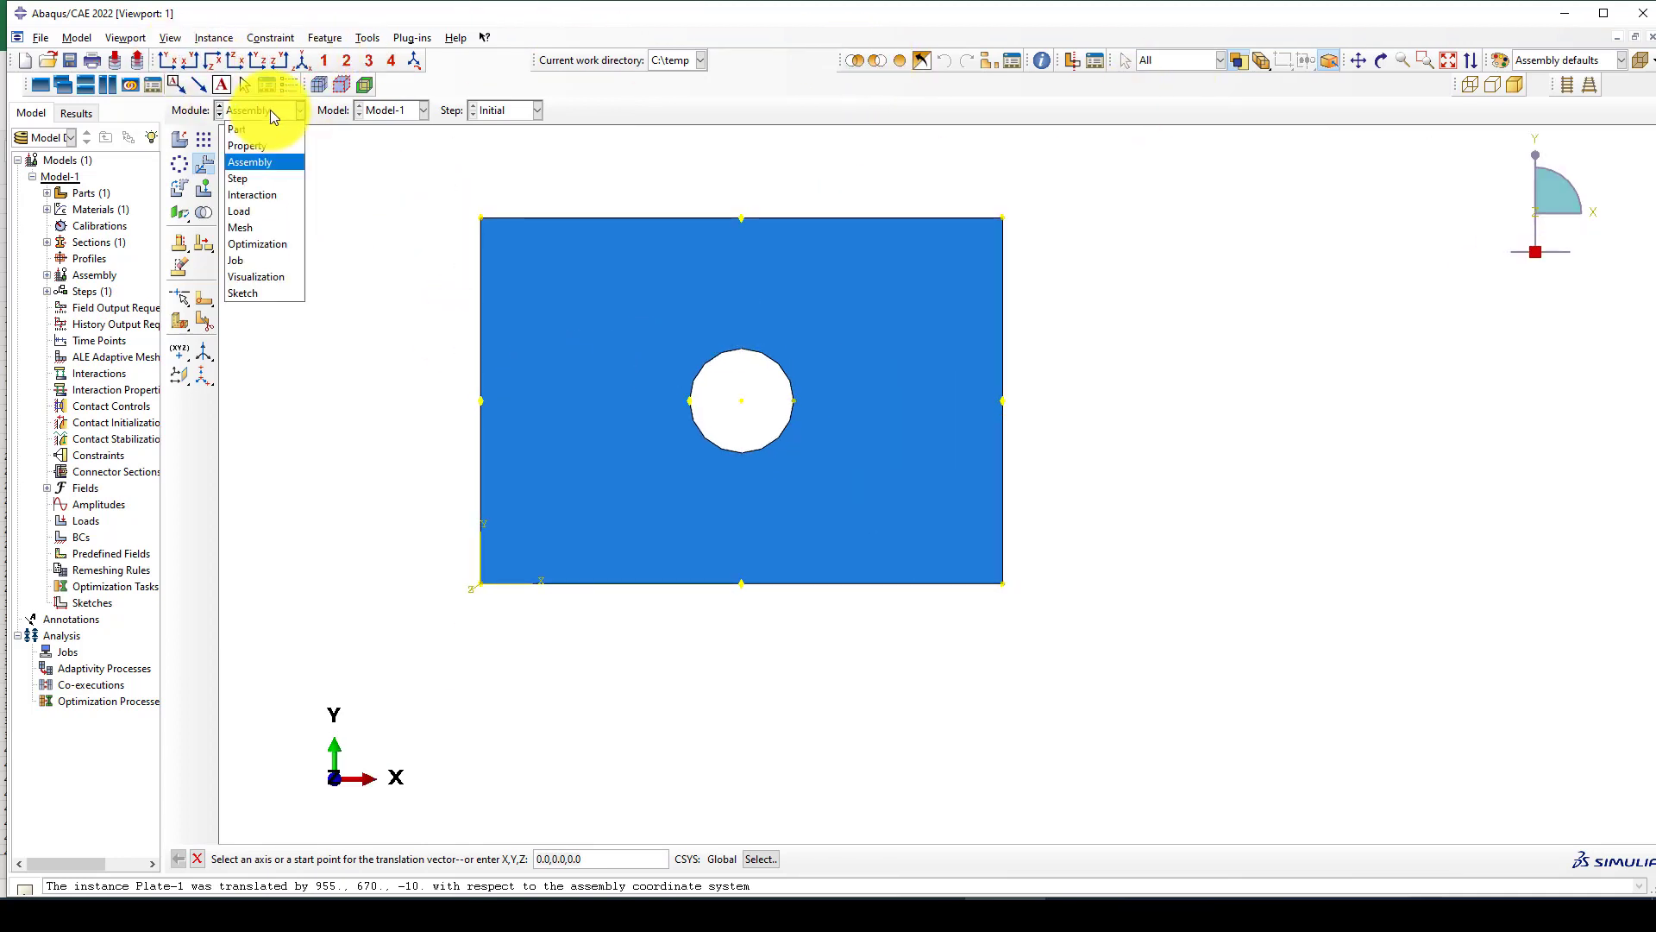
pyautogui.click(257, 180)
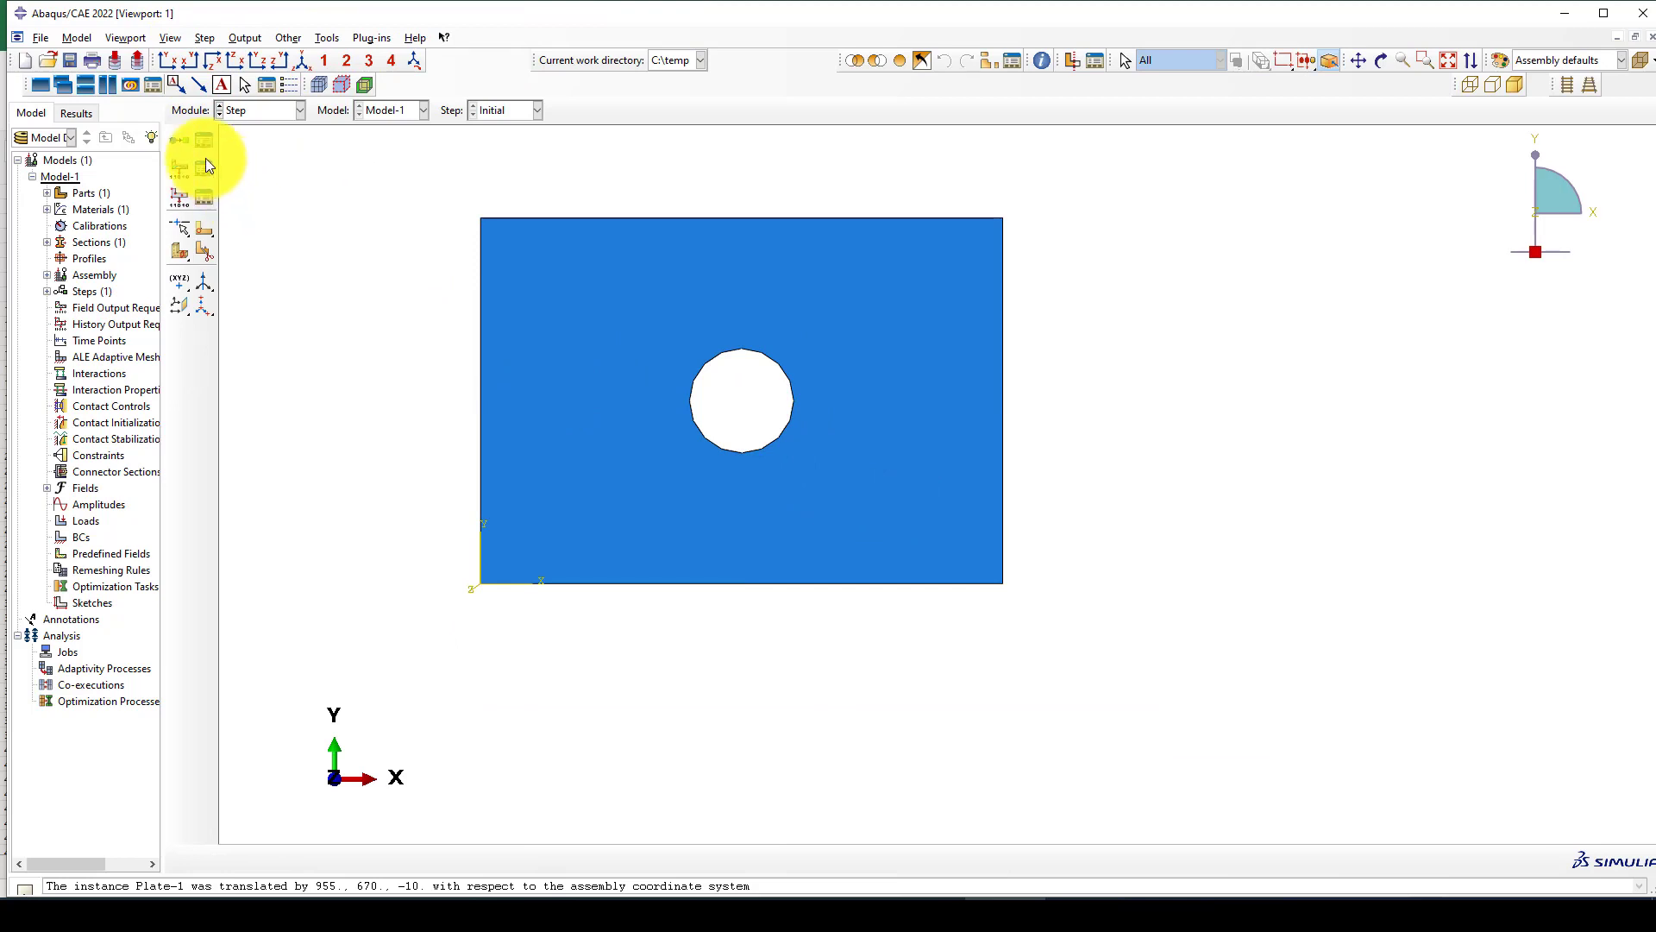
pyautogui.click(184, 144)
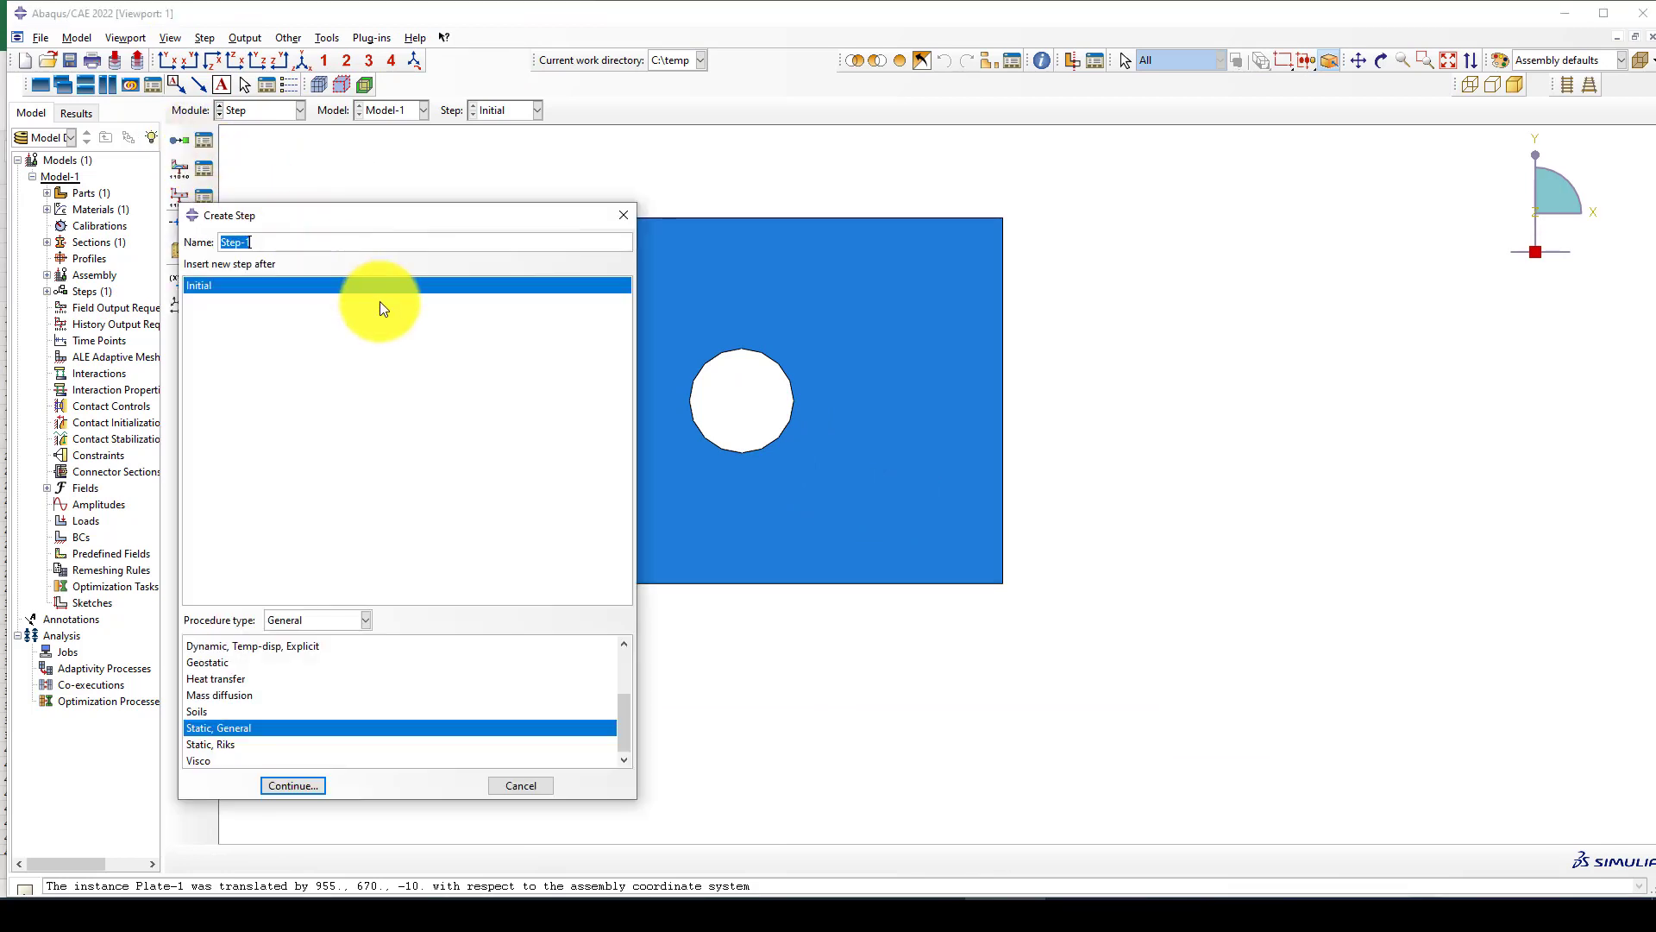
pyautogui.write('Noliear-Static')
pyautogui.click(313, 785)
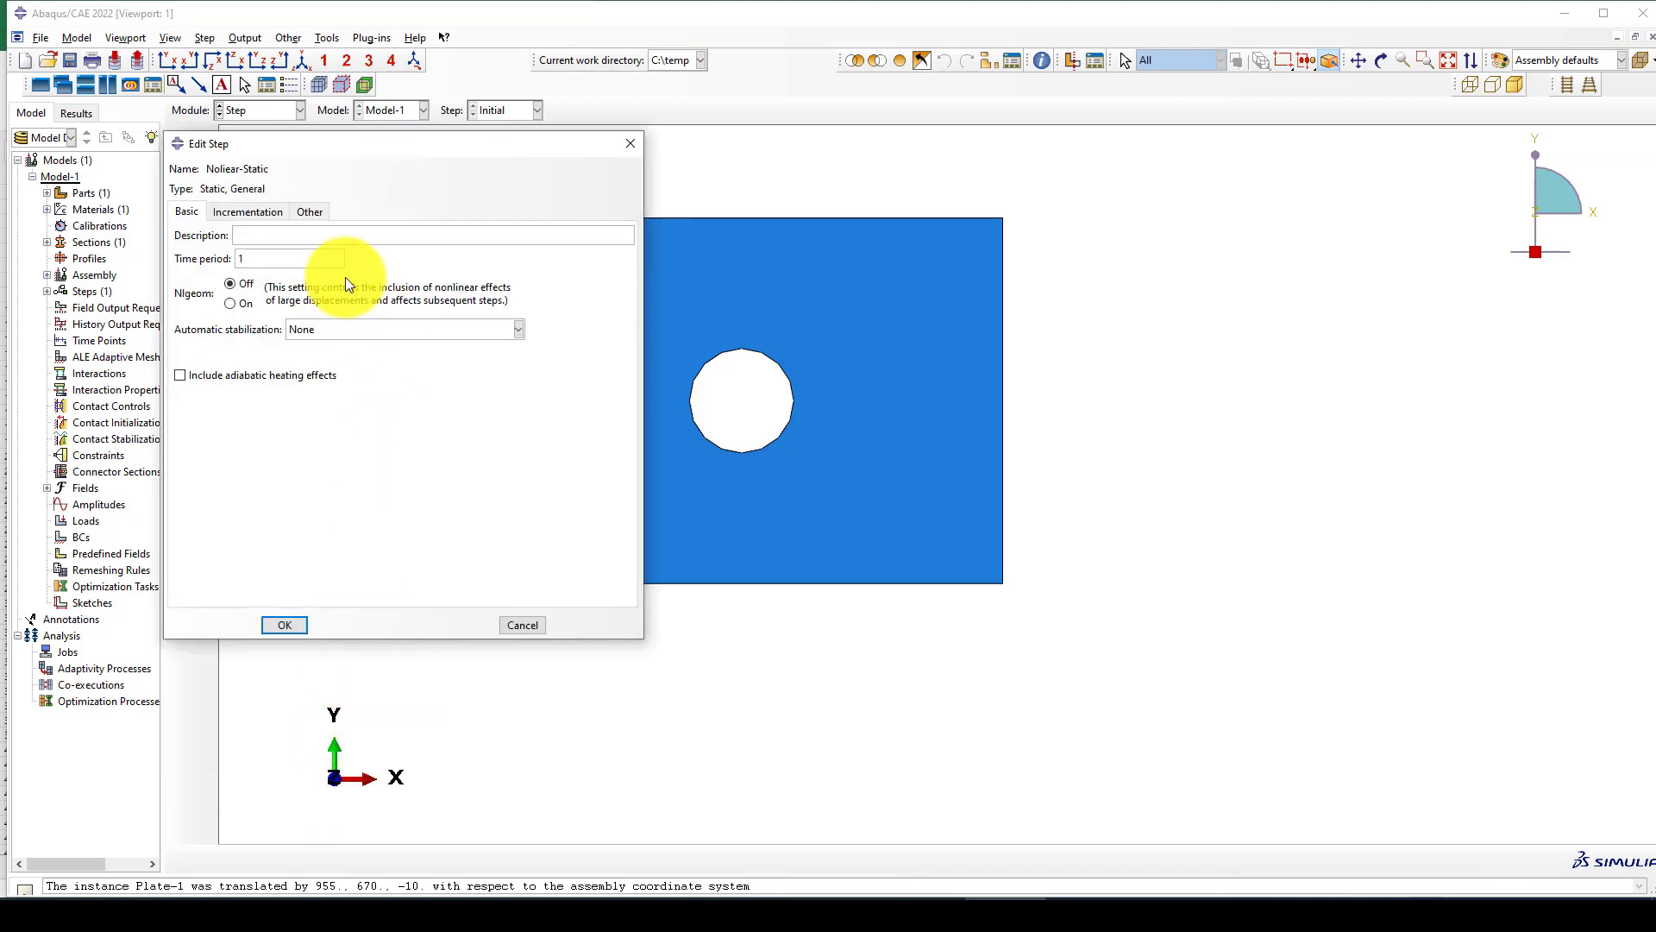
# Review the step's incrementation settings and turn on Nlgeom for the Noliear-Static step.
pyautogui.doubleClick(242, 264)
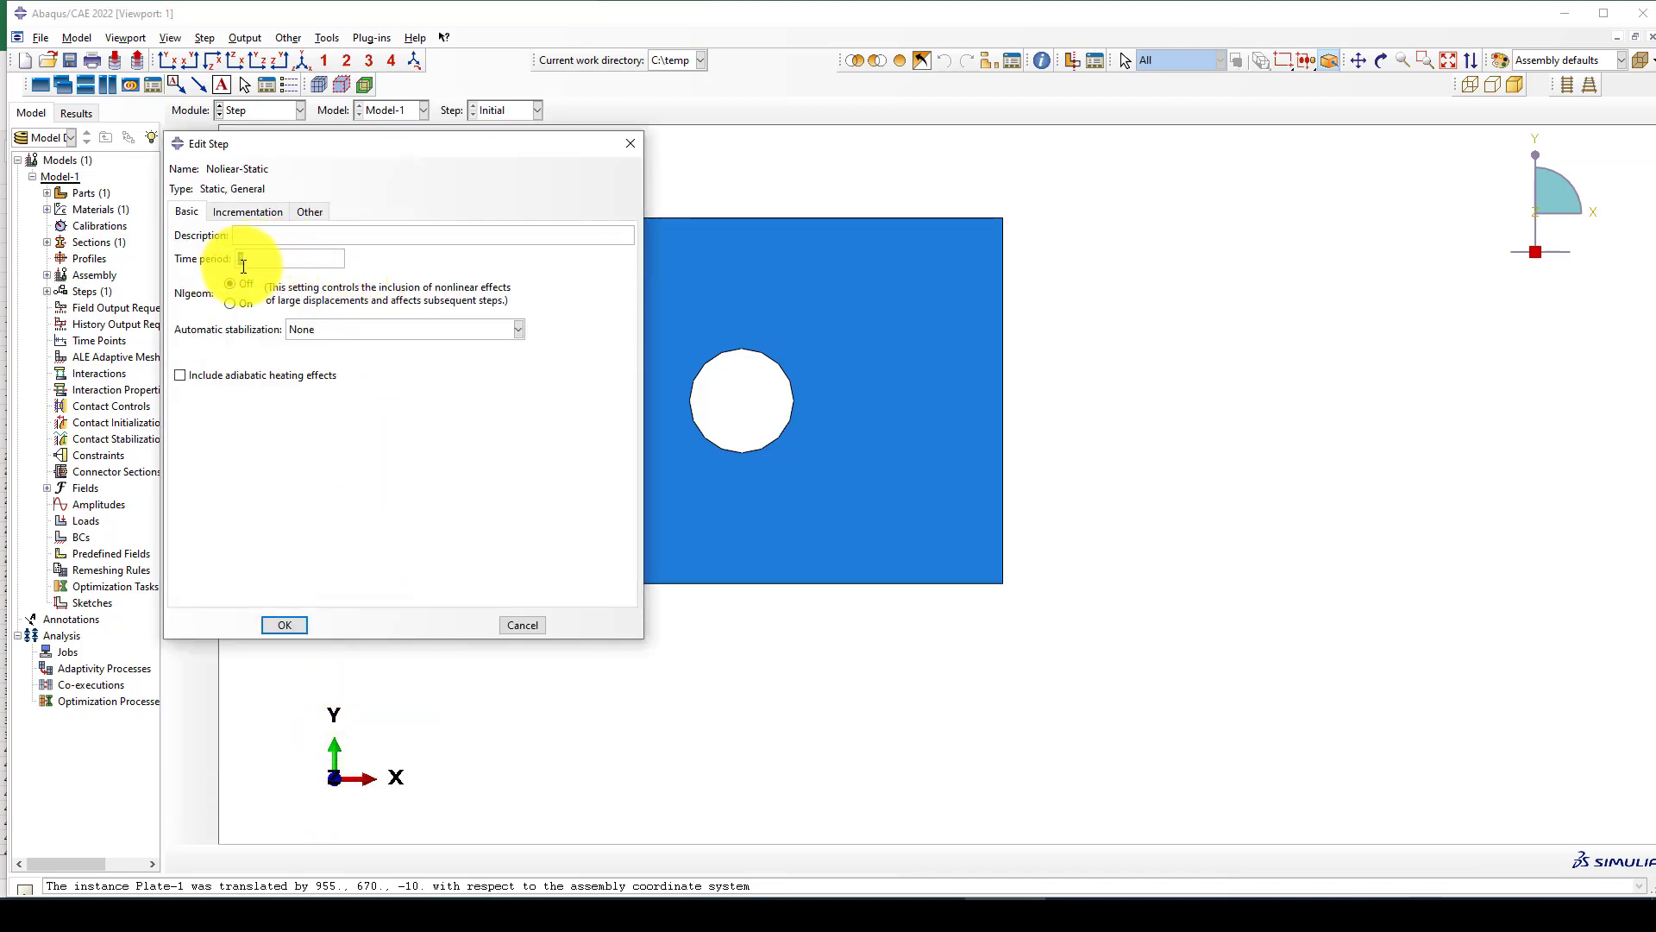
pyautogui.click(246, 212)
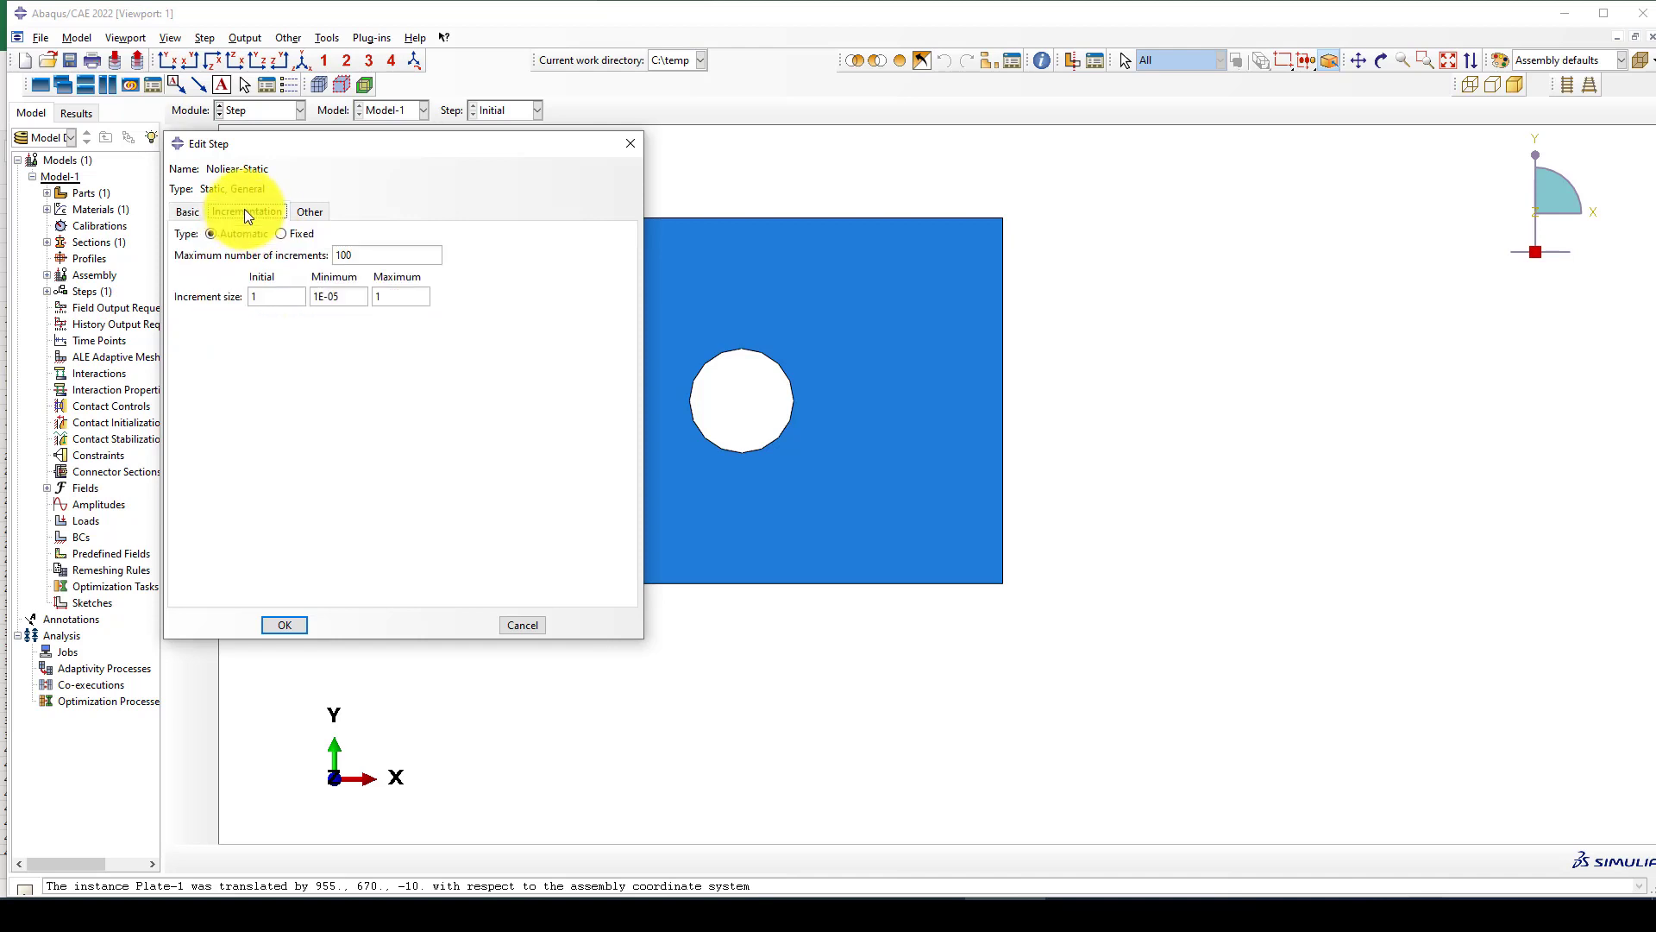
pyautogui.click(181, 212)
pyautogui.click(233, 303)
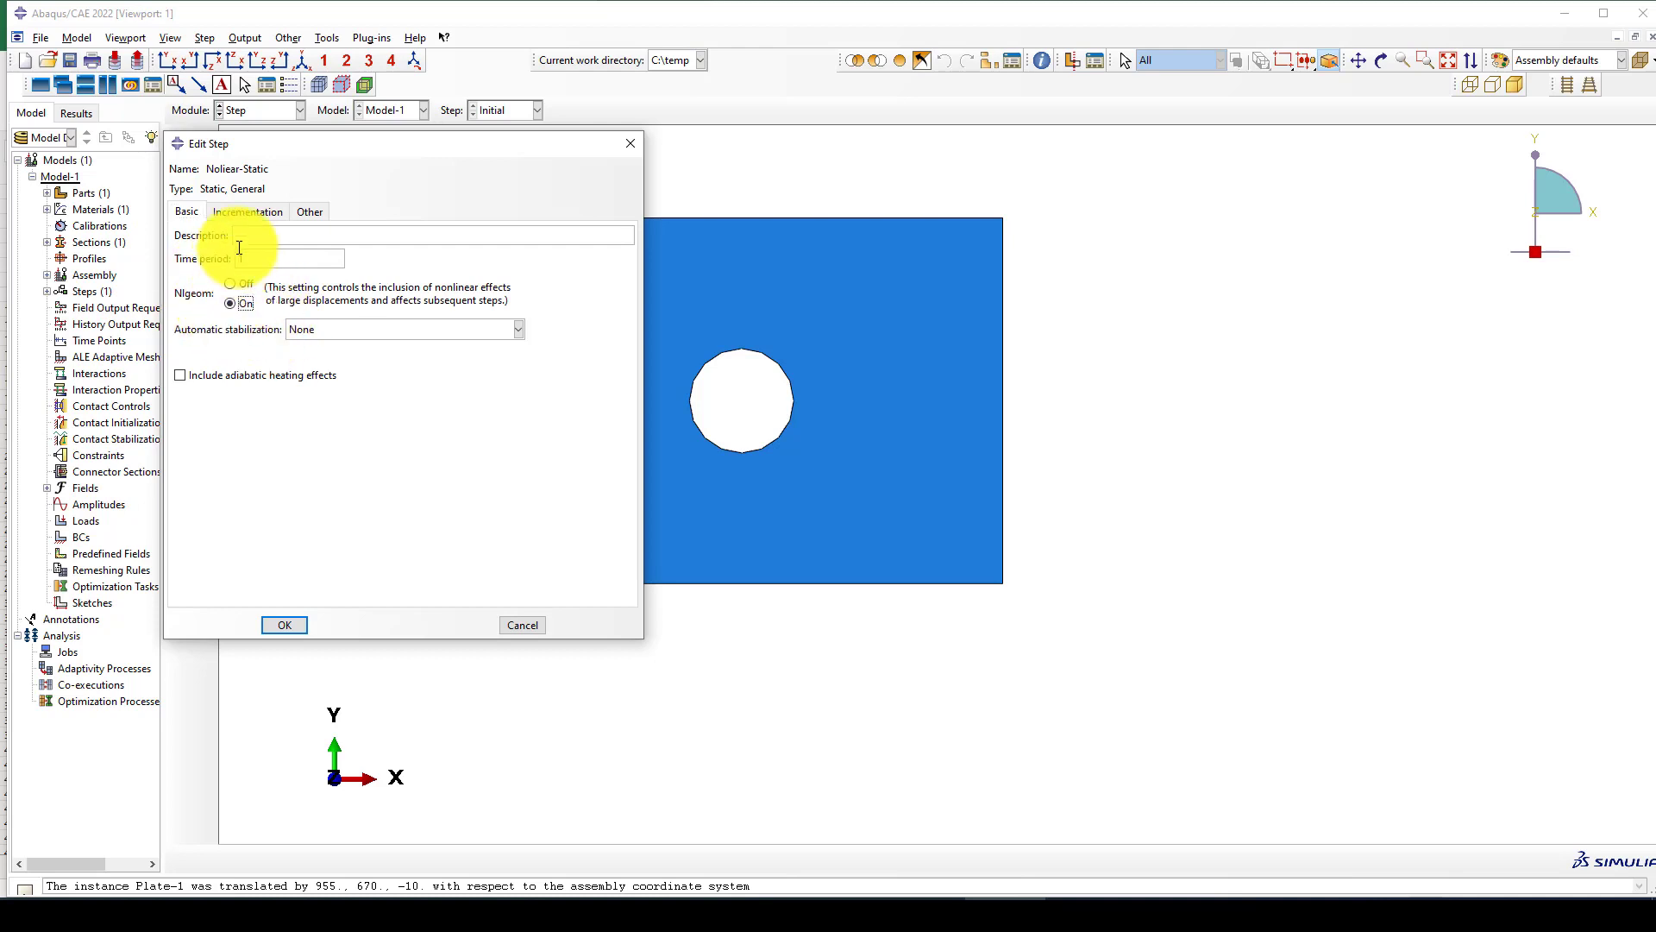
# Set the Noliear-Static step to 1000 maximum increments, initial increment 0.01 and minimum increment 1E-15, and finish the step definition.
pyautogui.click(243, 212)
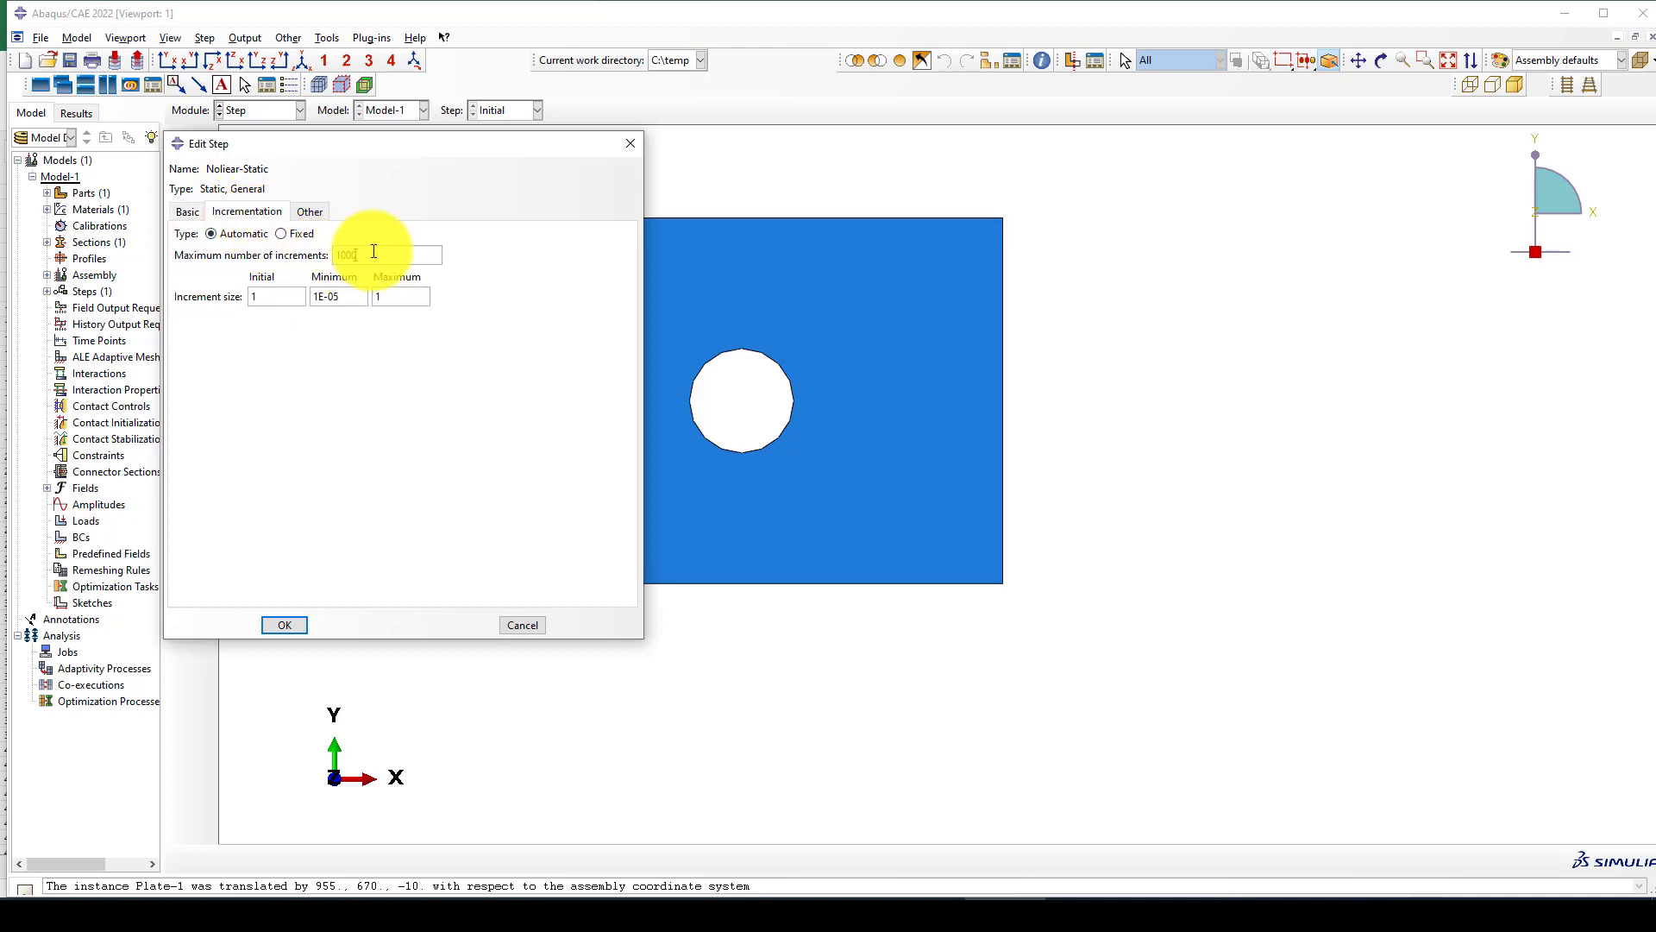
pyautogui.write('0')
pyautogui.click(249, 297)
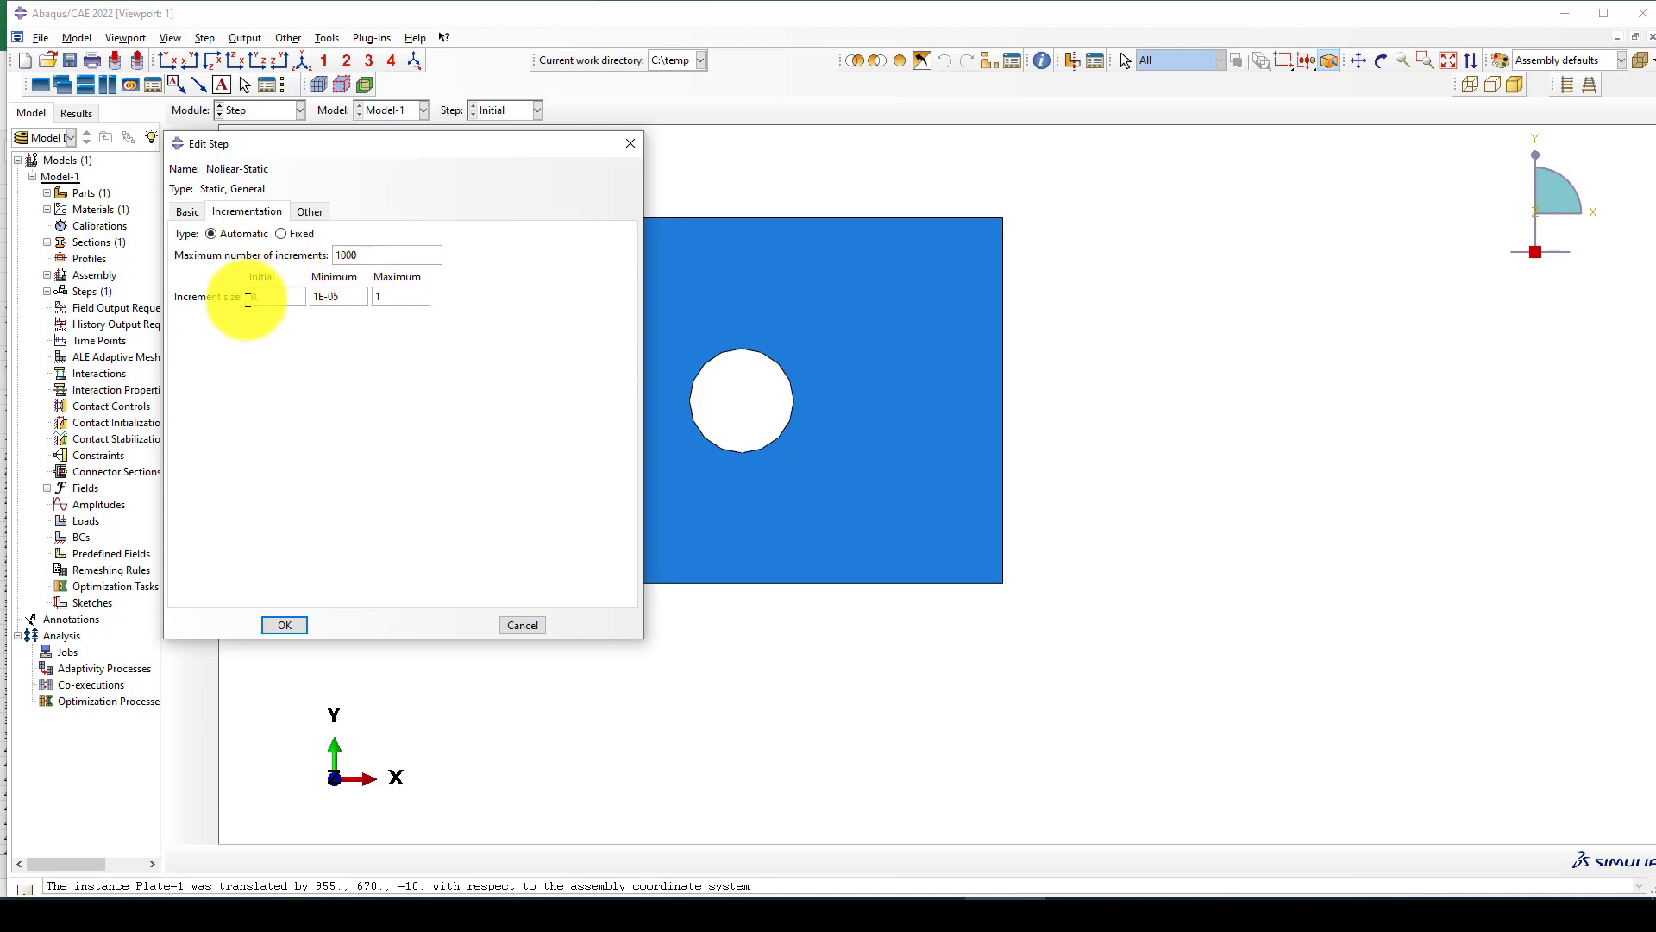
pyautogui.write('0.01')
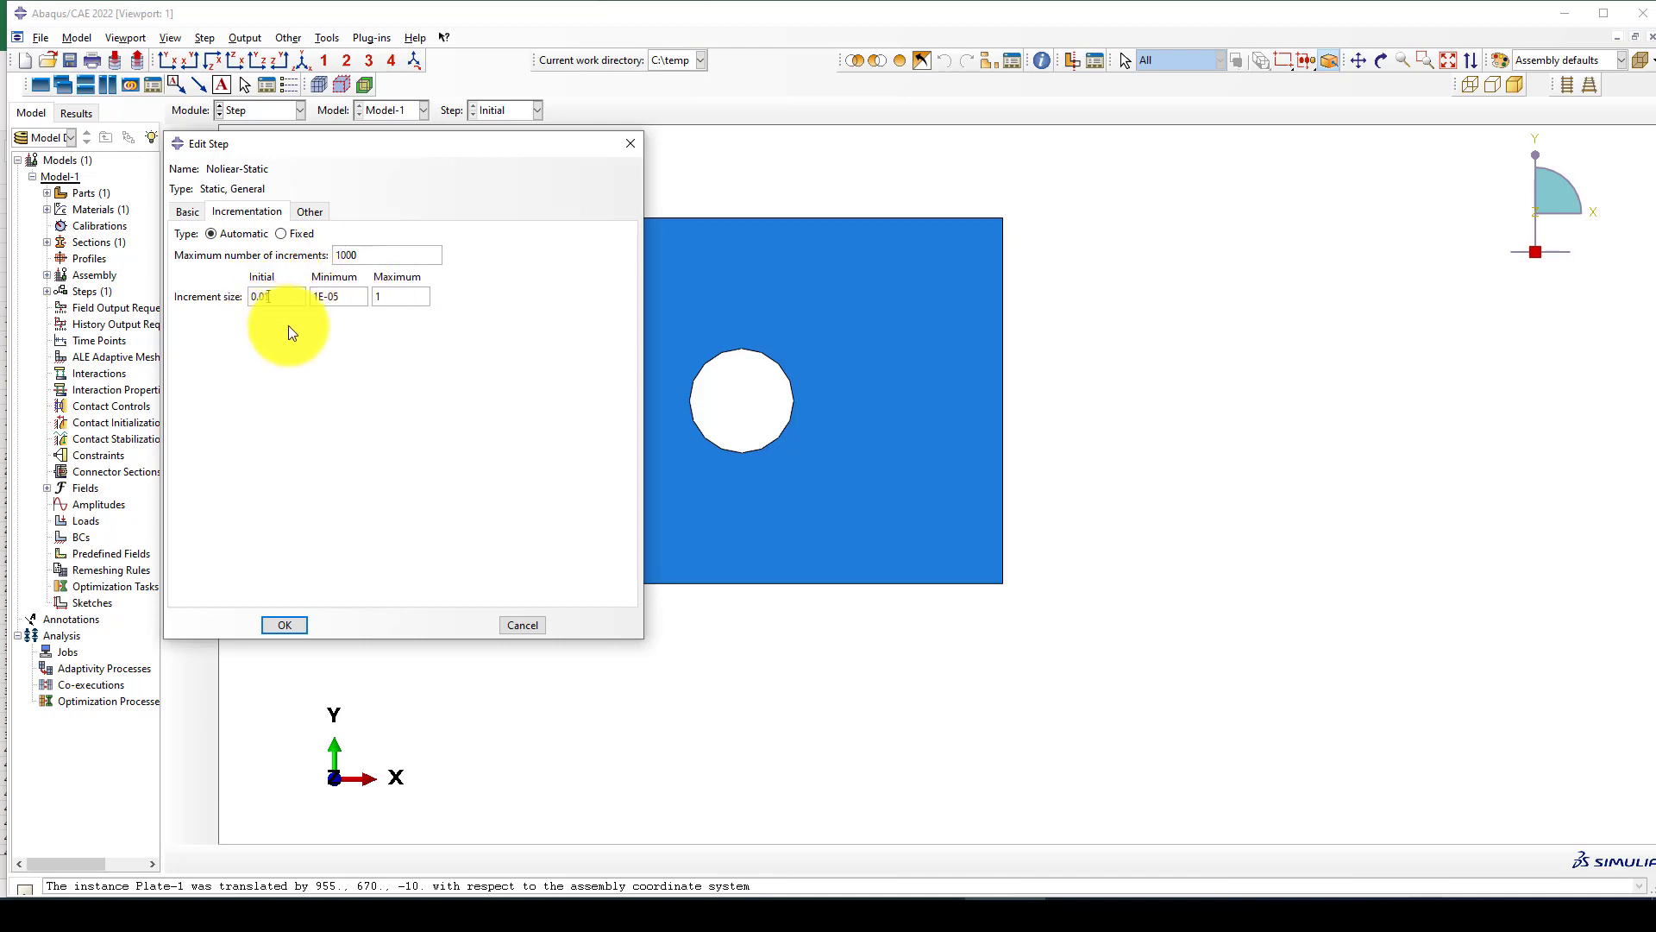
pyautogui.doubleClick(330, 298)
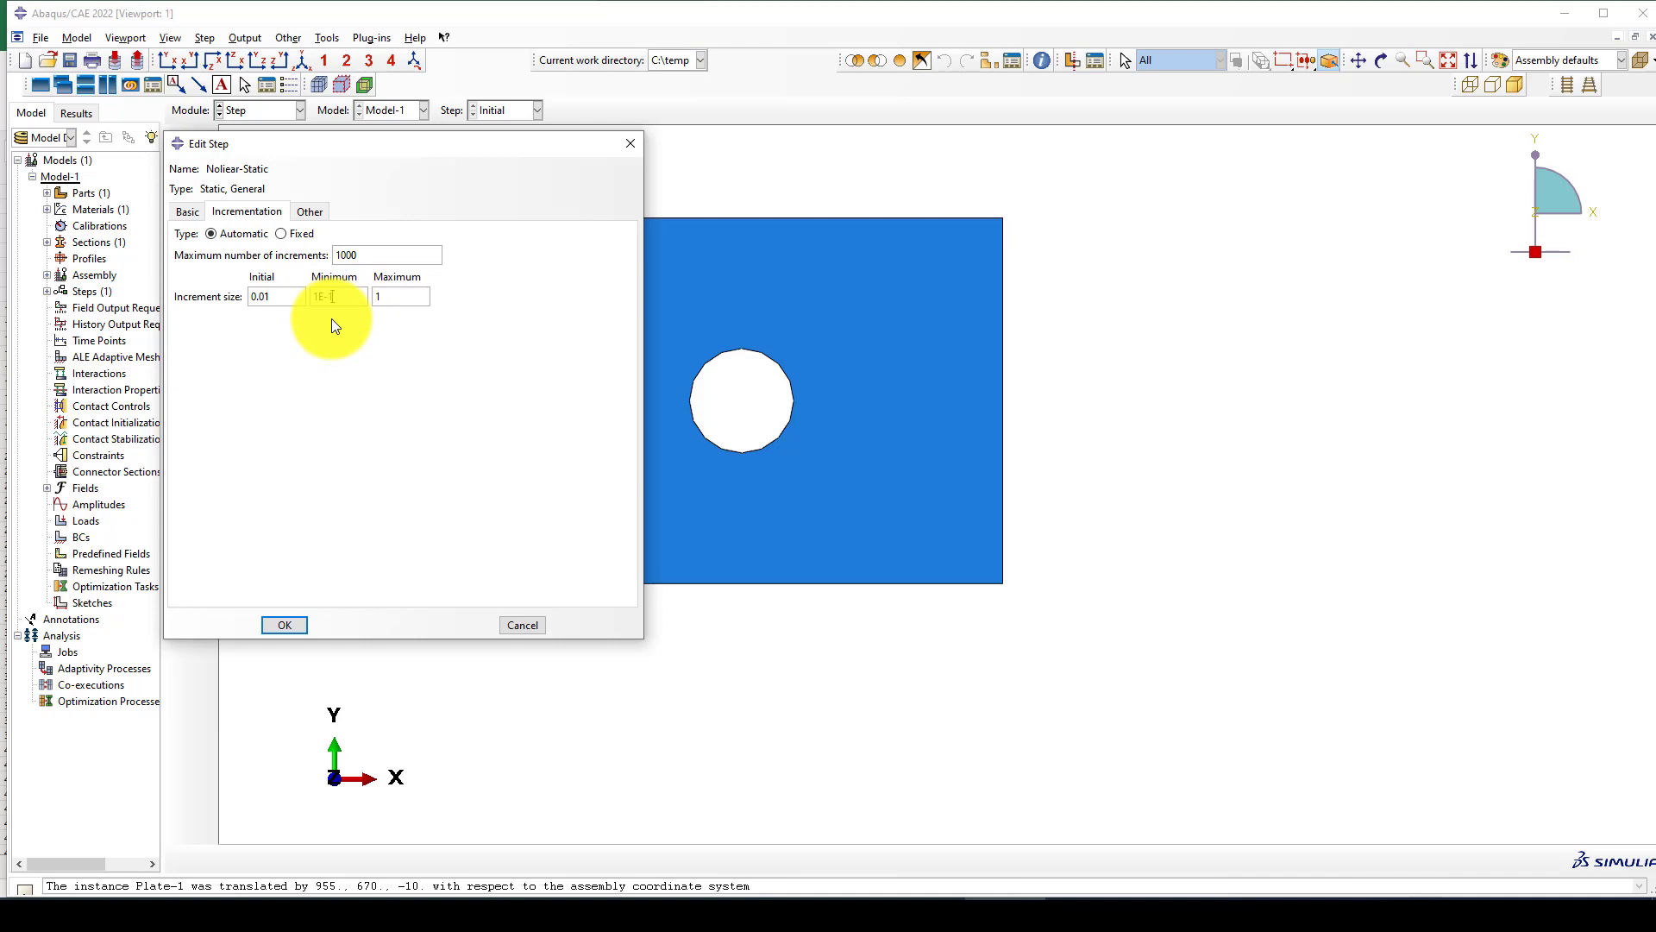
pyautogui.write('15')
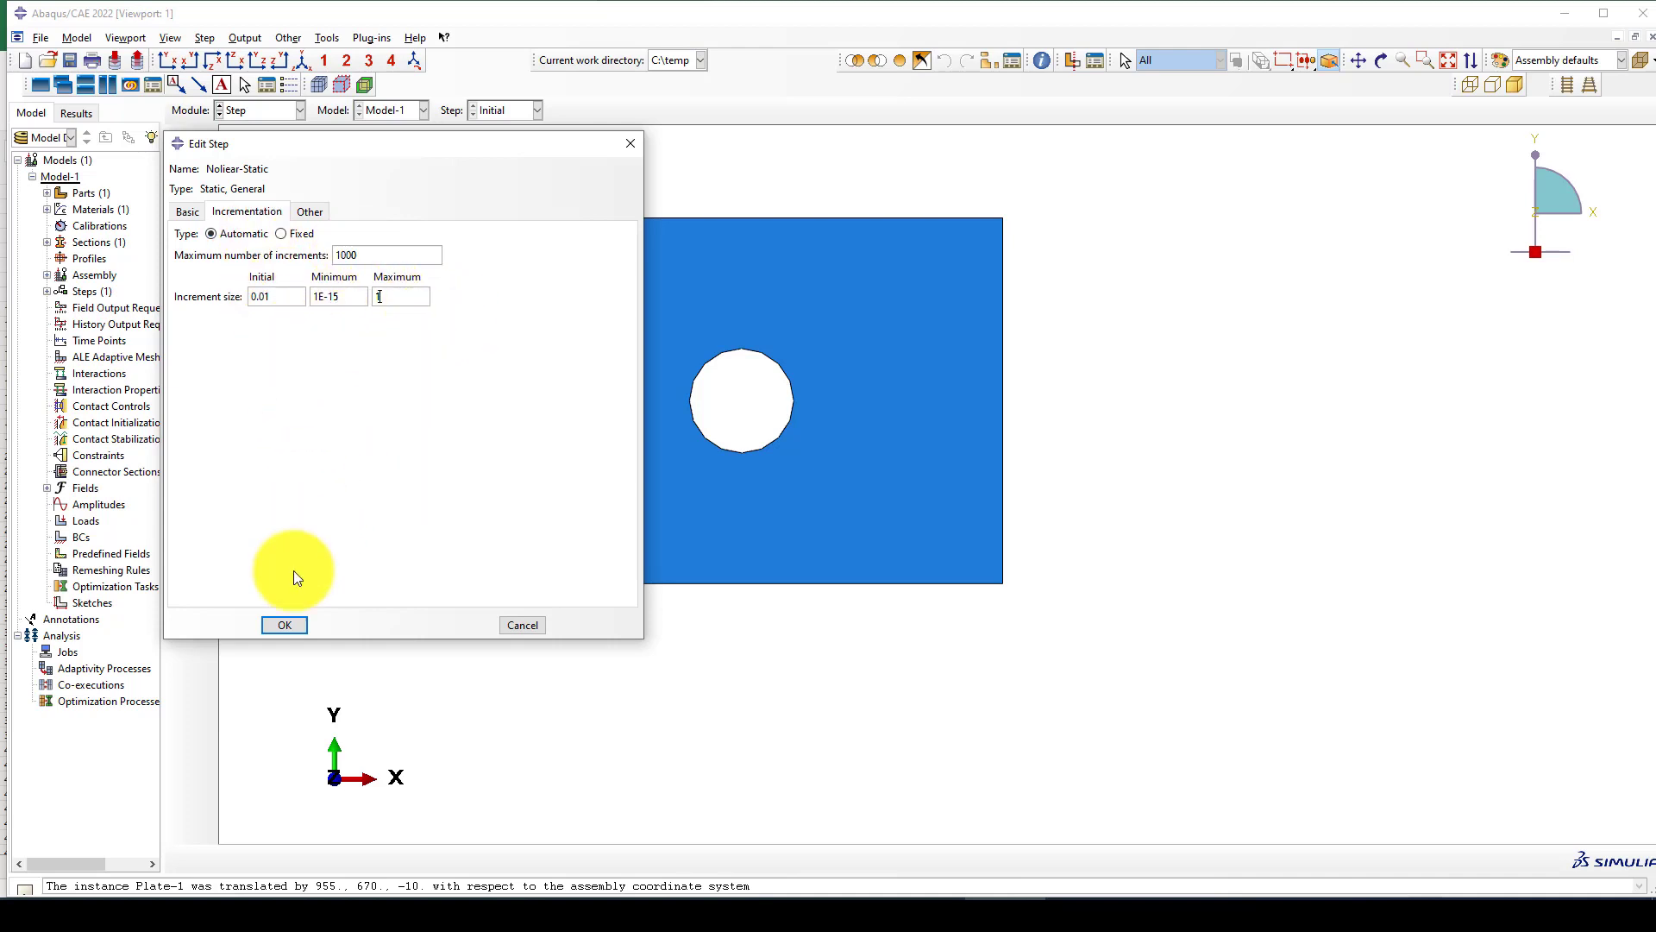
pyautogui.click(285, 625)
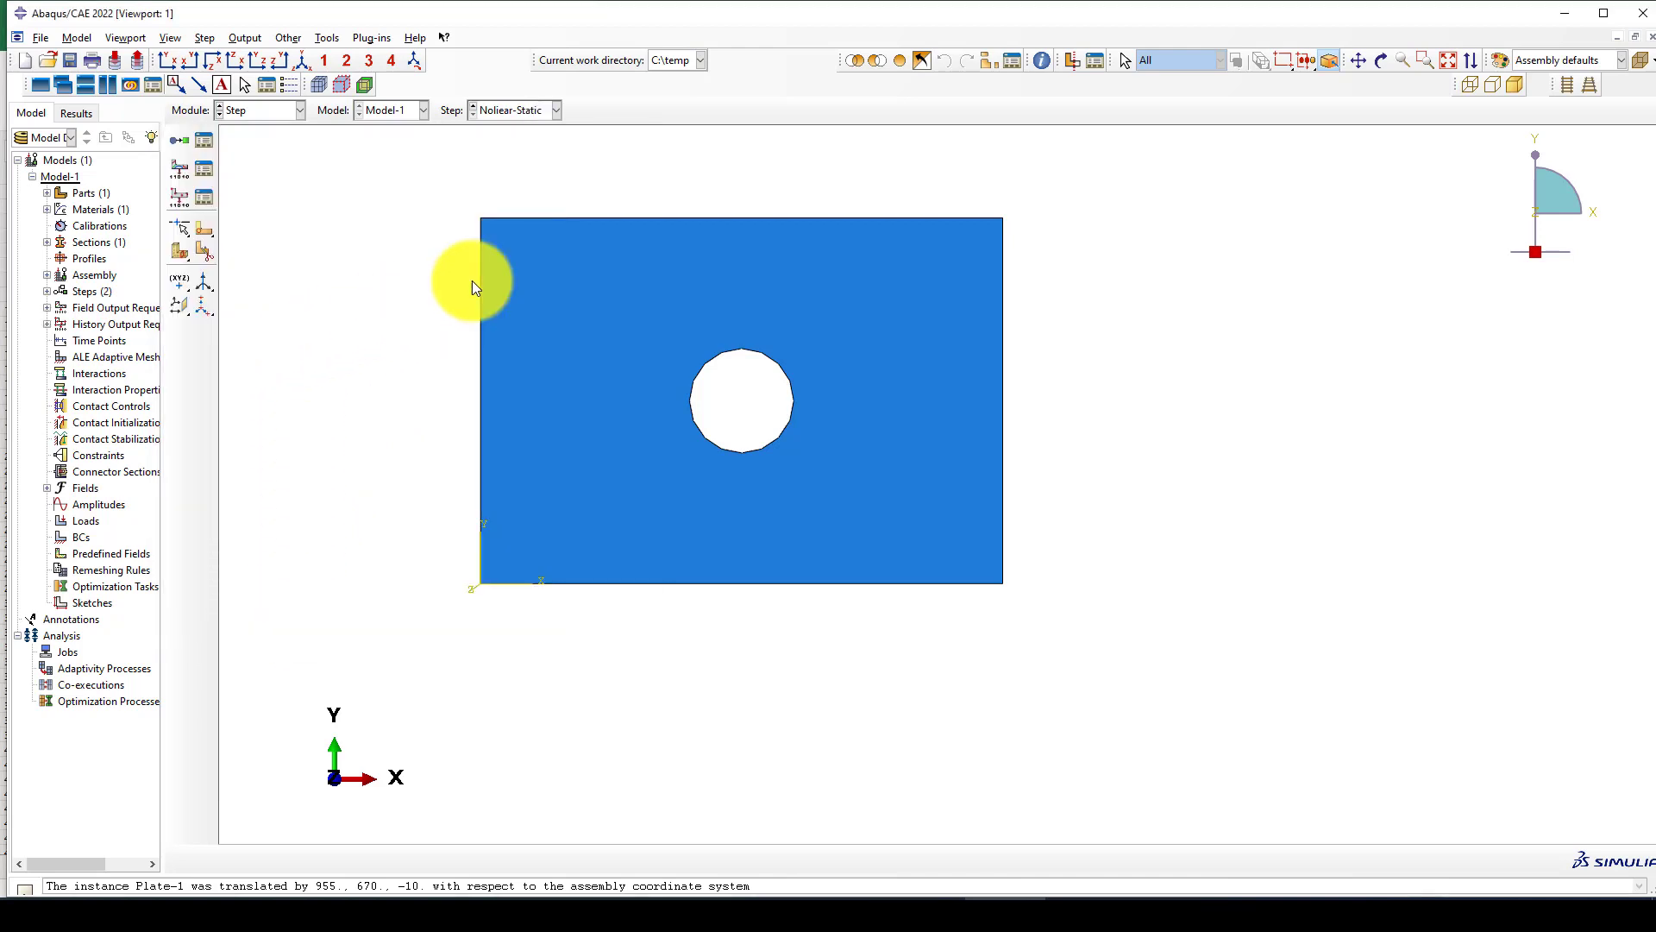
# In the Load module, start a mechanical Symmetry/Antisymmetry/Encastre boundary condition in the Initial step.
pyautogui.click(241, 110)
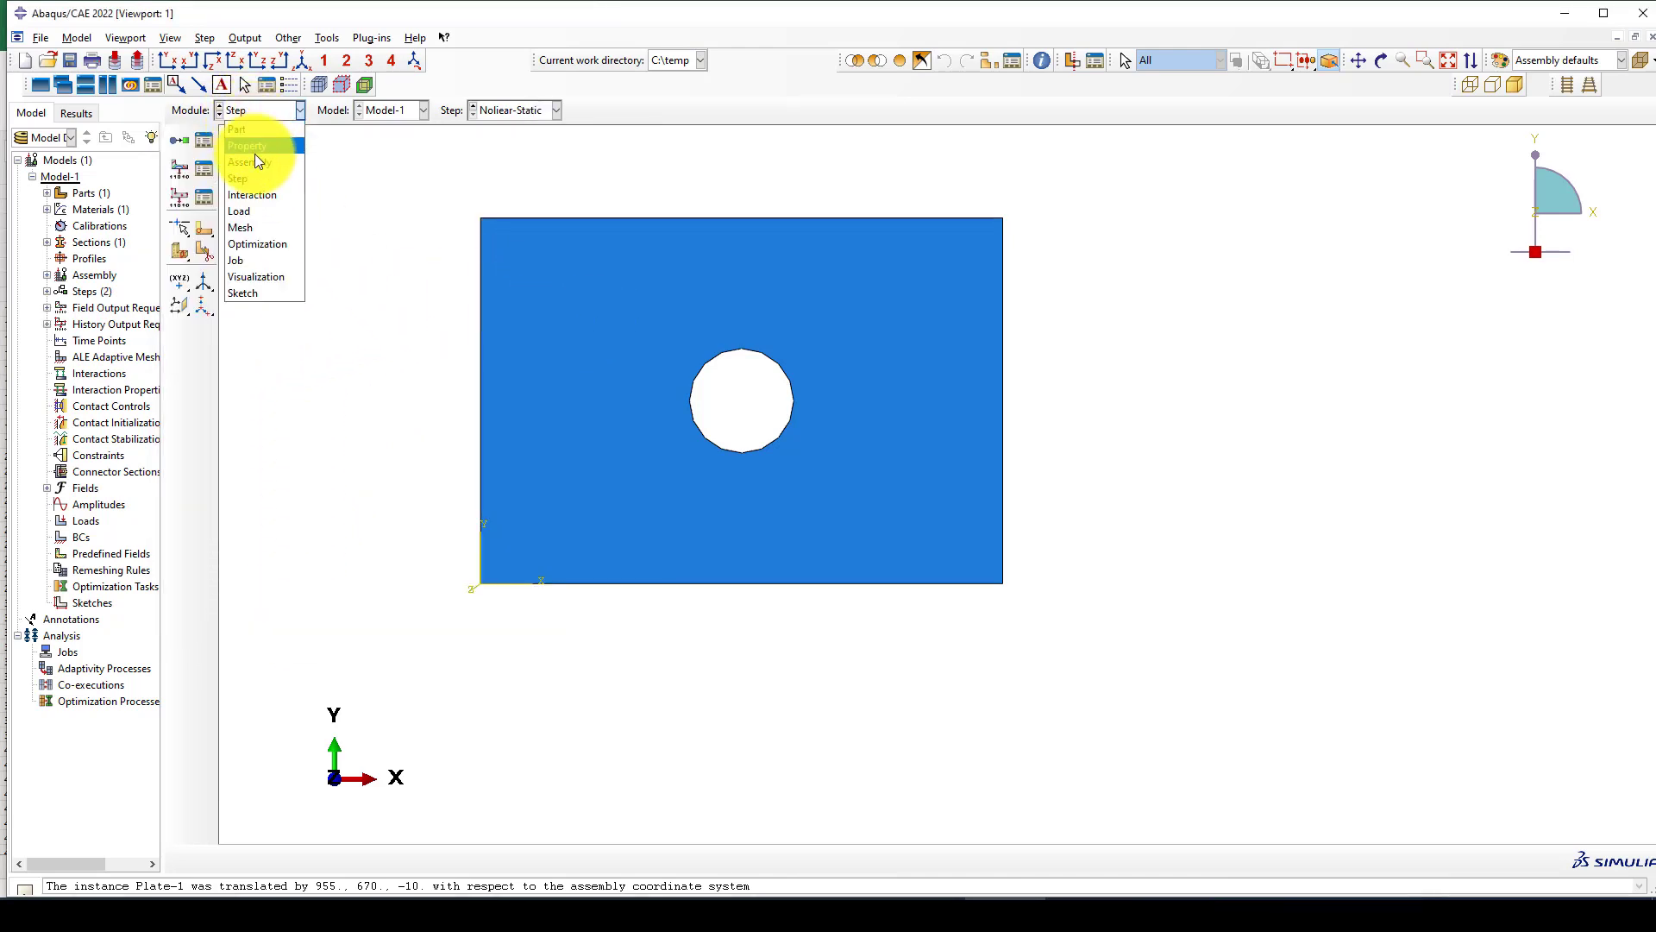
pyautogui.click(257, 211)
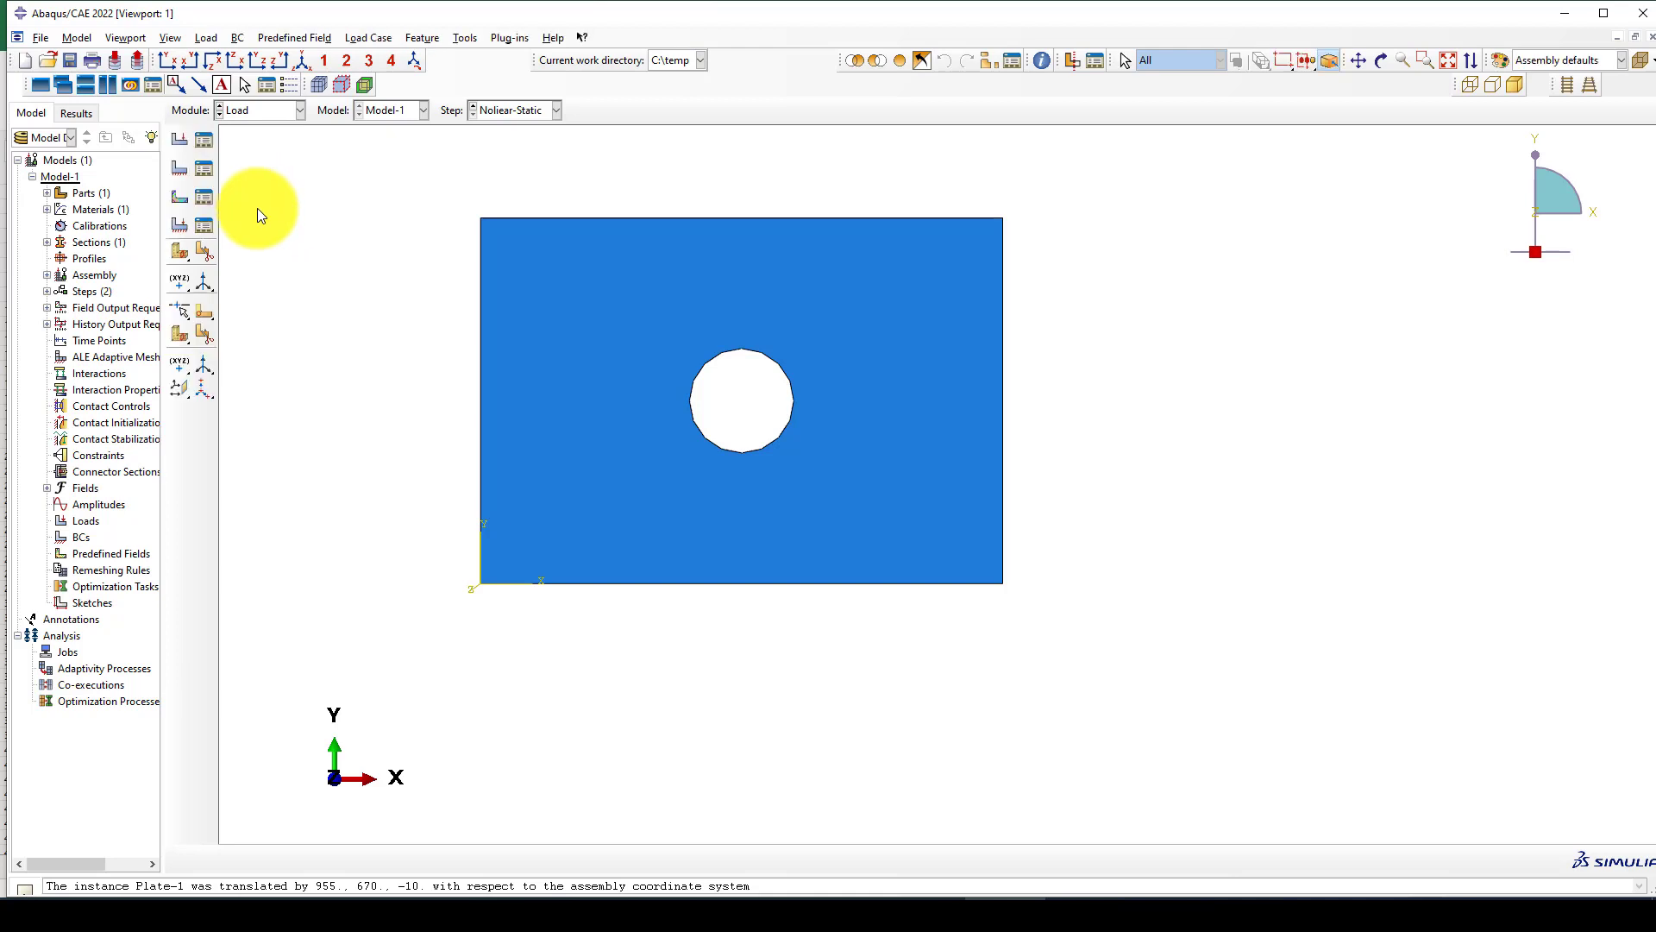
pyautogui.click(183, 164)
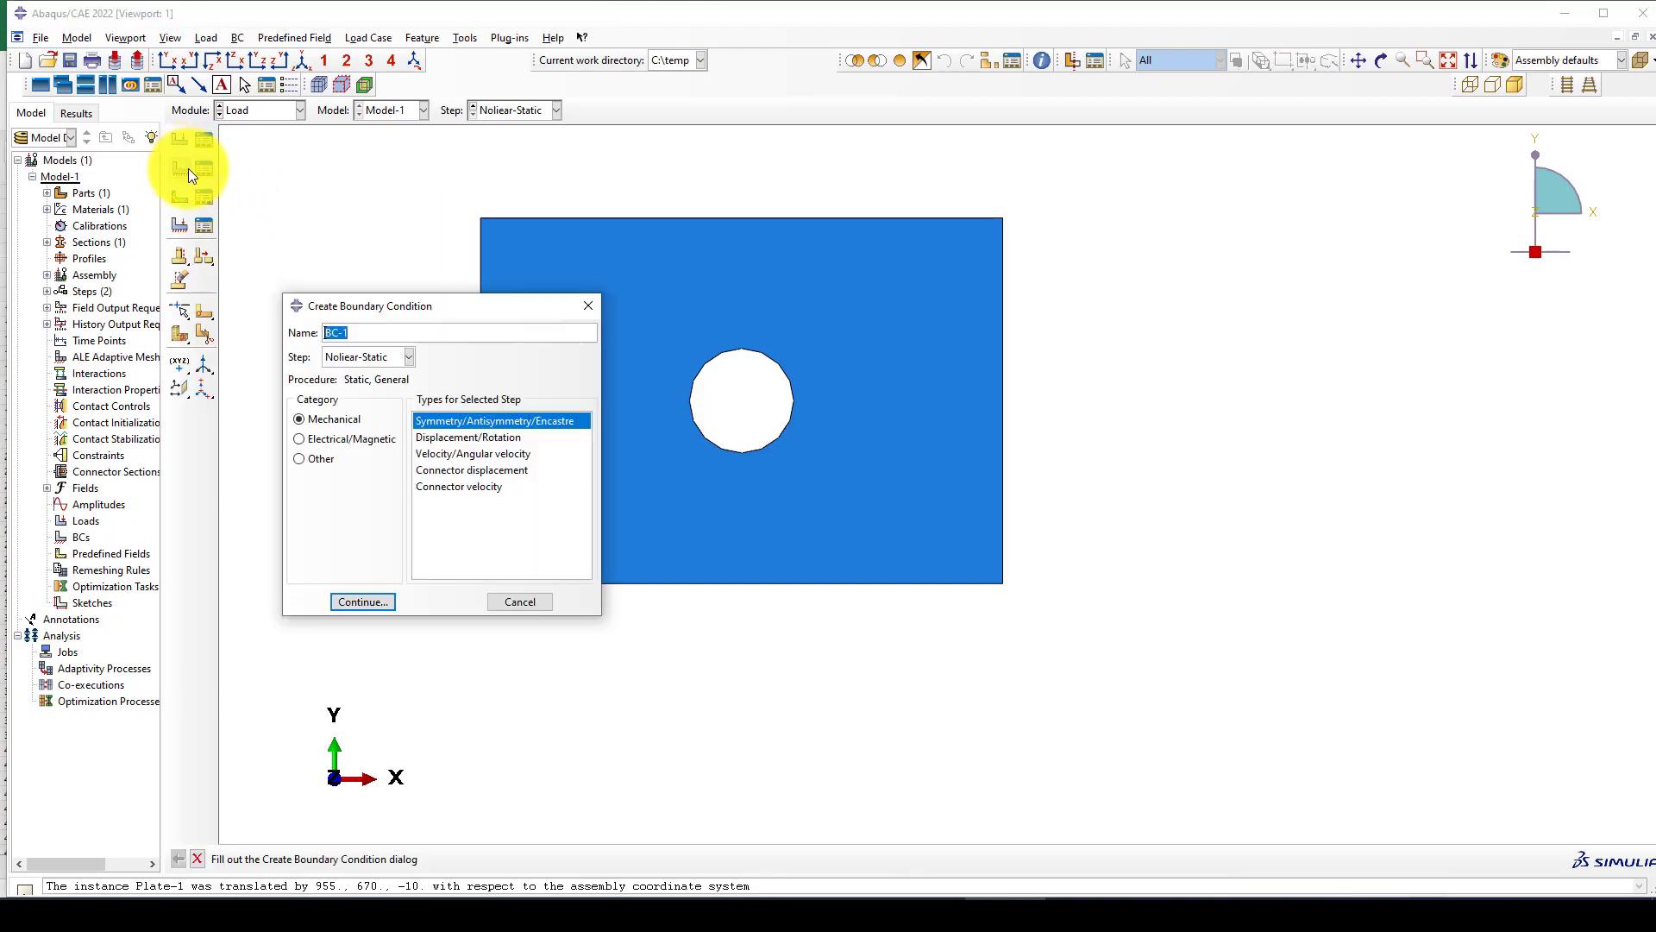
pyautogui.scroll(-4, 1043, 333)
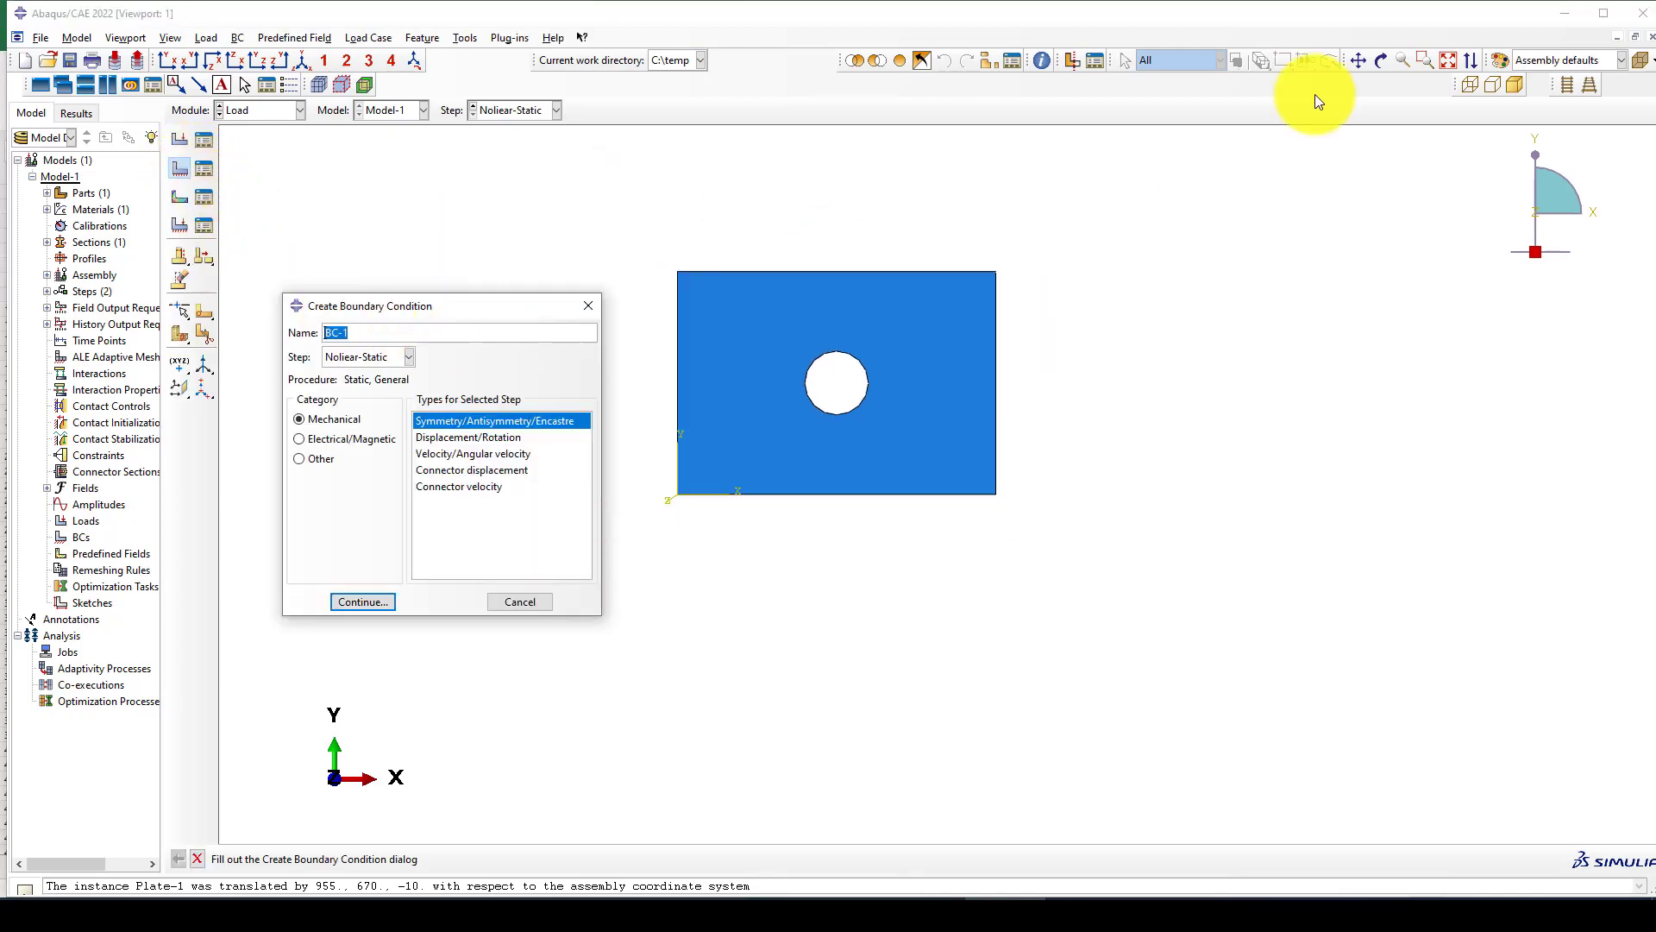
pyautogui.click(1383, 62)
pyautogui.moveTo(836, 396); pyautogui.dragTo(621, 277)
pyautogui.press('Escape')
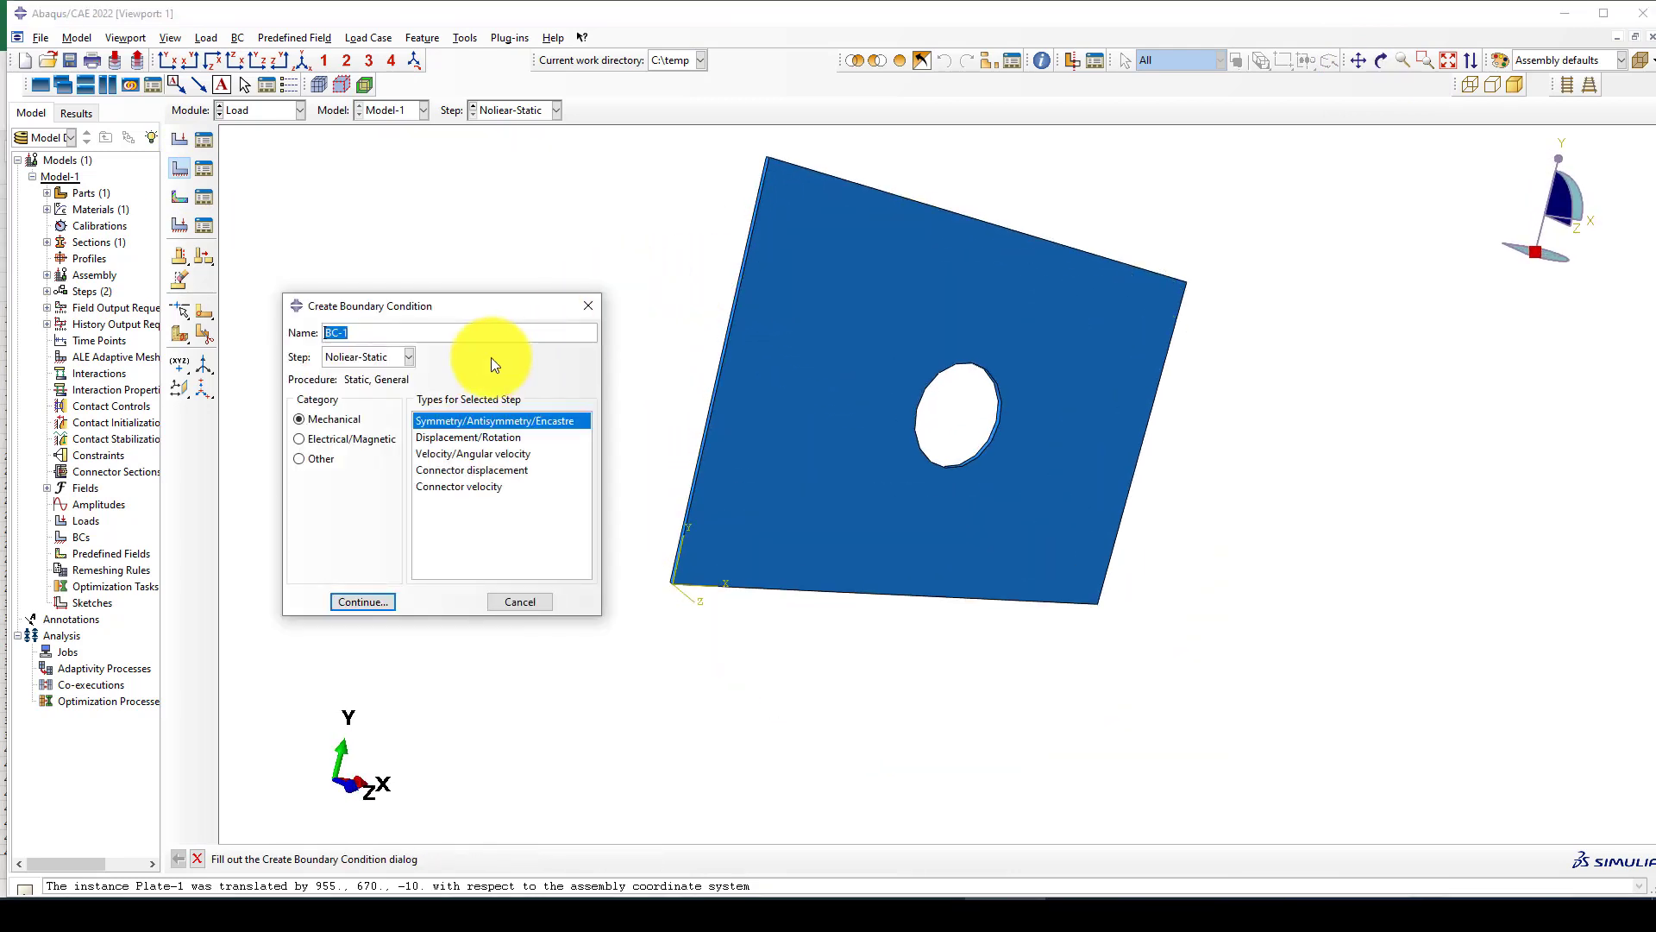
pyautogui.click(347, 359)
pyautogui.click(347, 383)
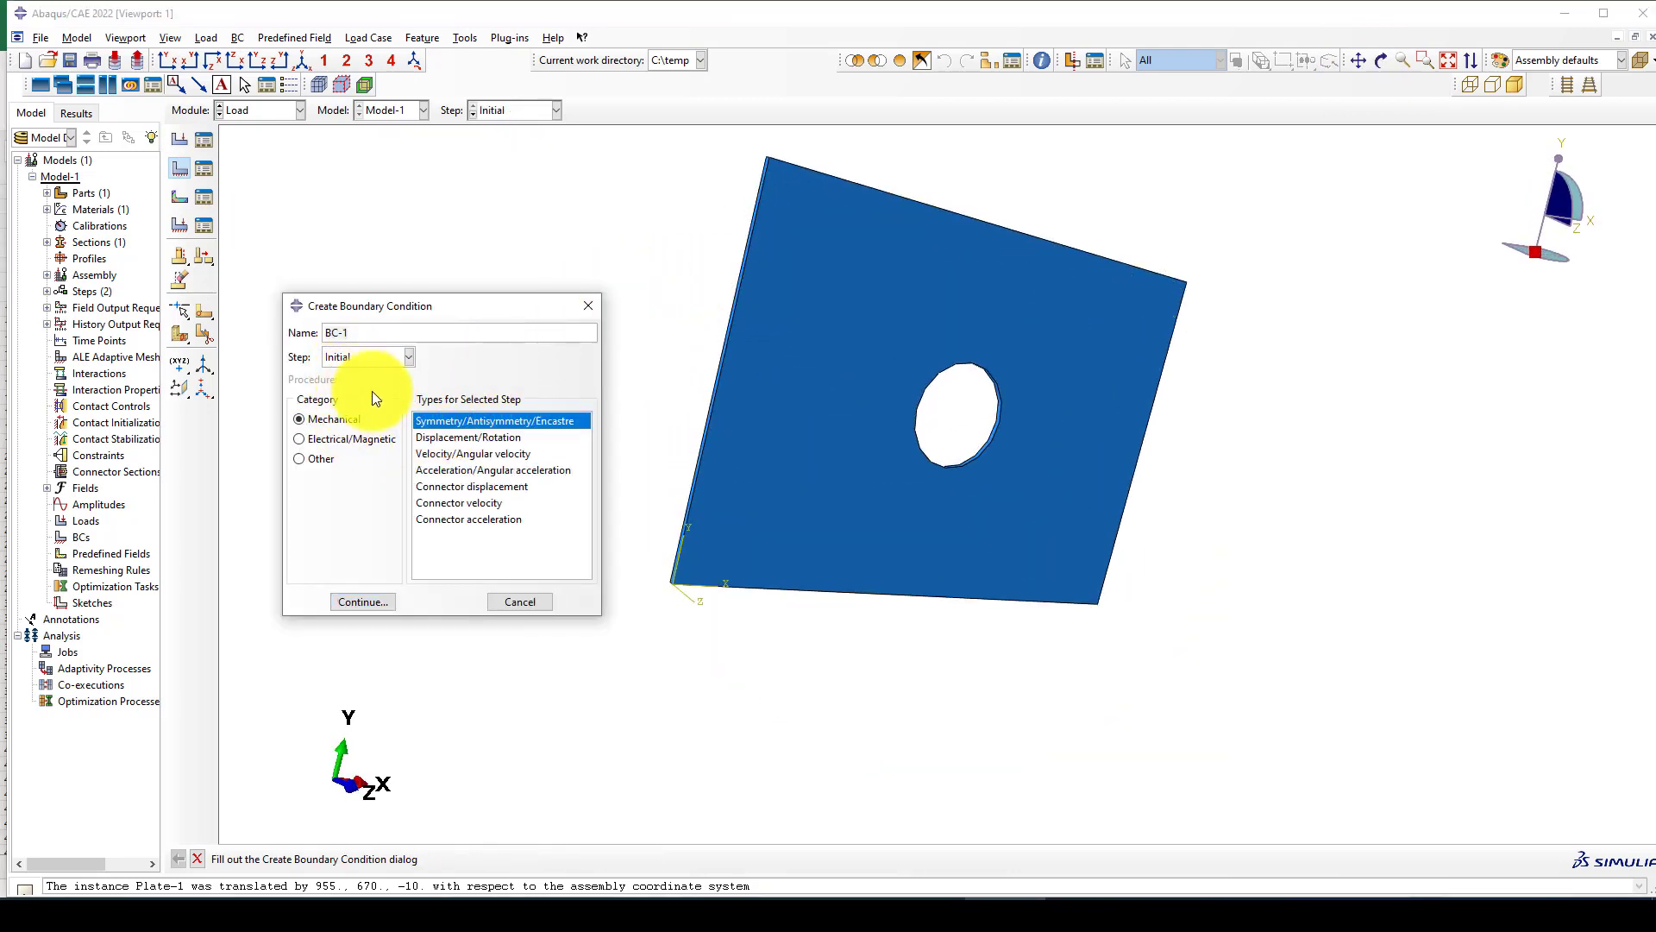
pyautogui.click(474, 521)
pyautogui.click(452, 422)
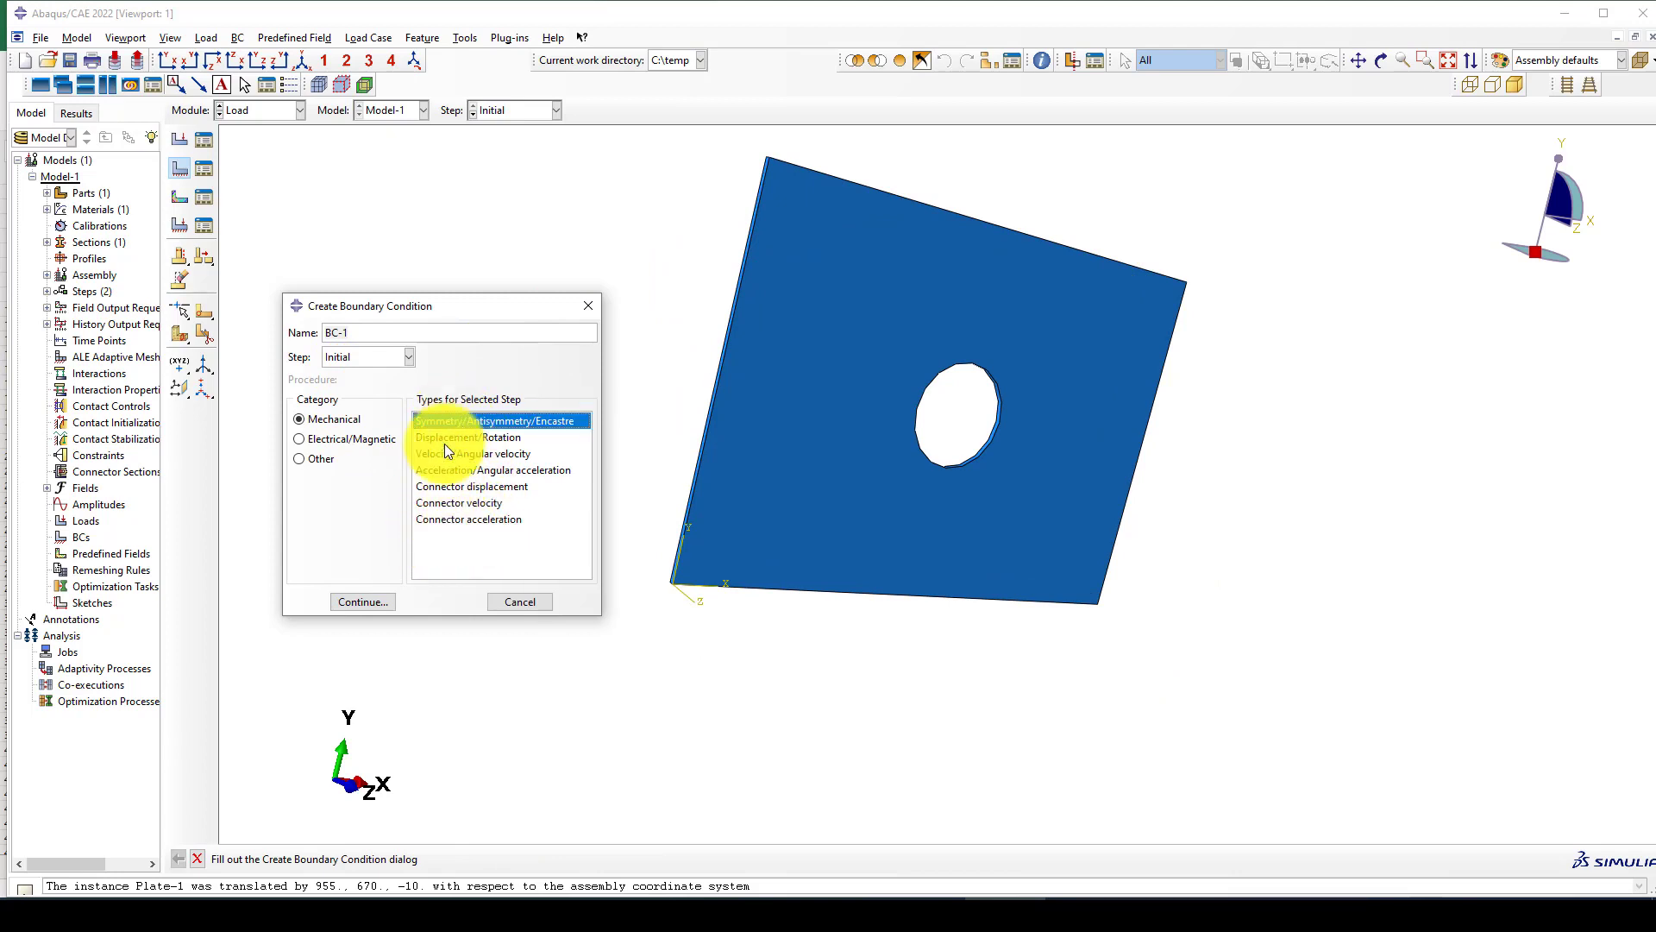
pyautogui.click(370, 601)
# Apply the boundary condition as ENCASTRE to the narrow side face along the plate's left vertical edge.
pyautogui.scroll(5, 763, 226)
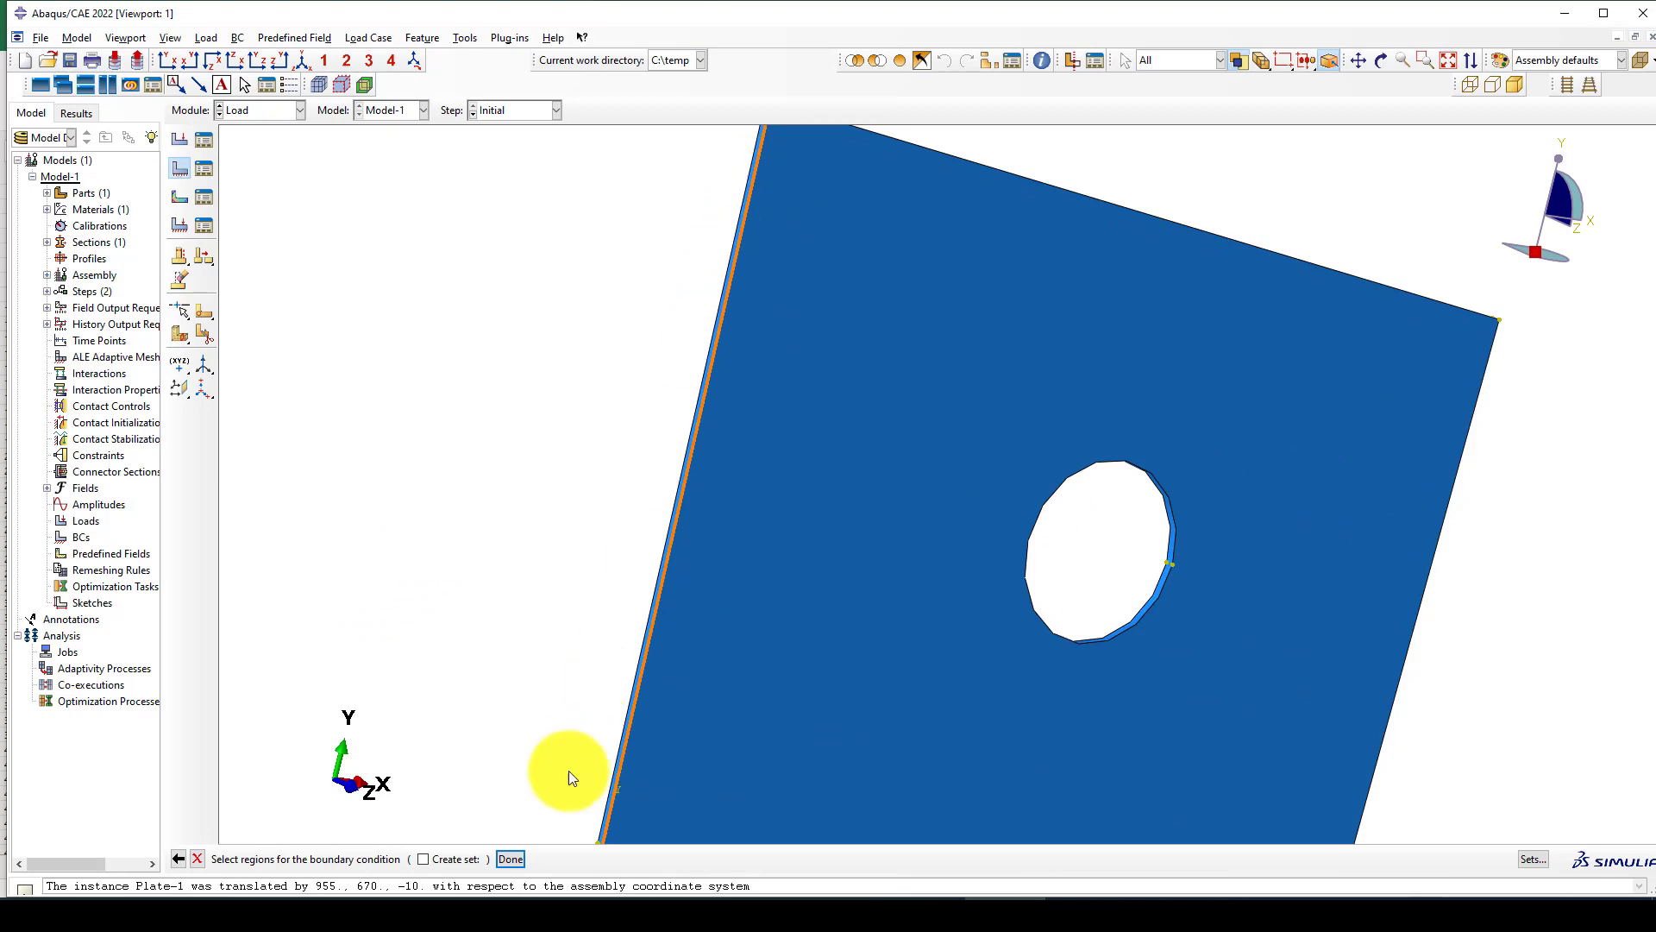
pyautogui.scroll(2, 690, 345)
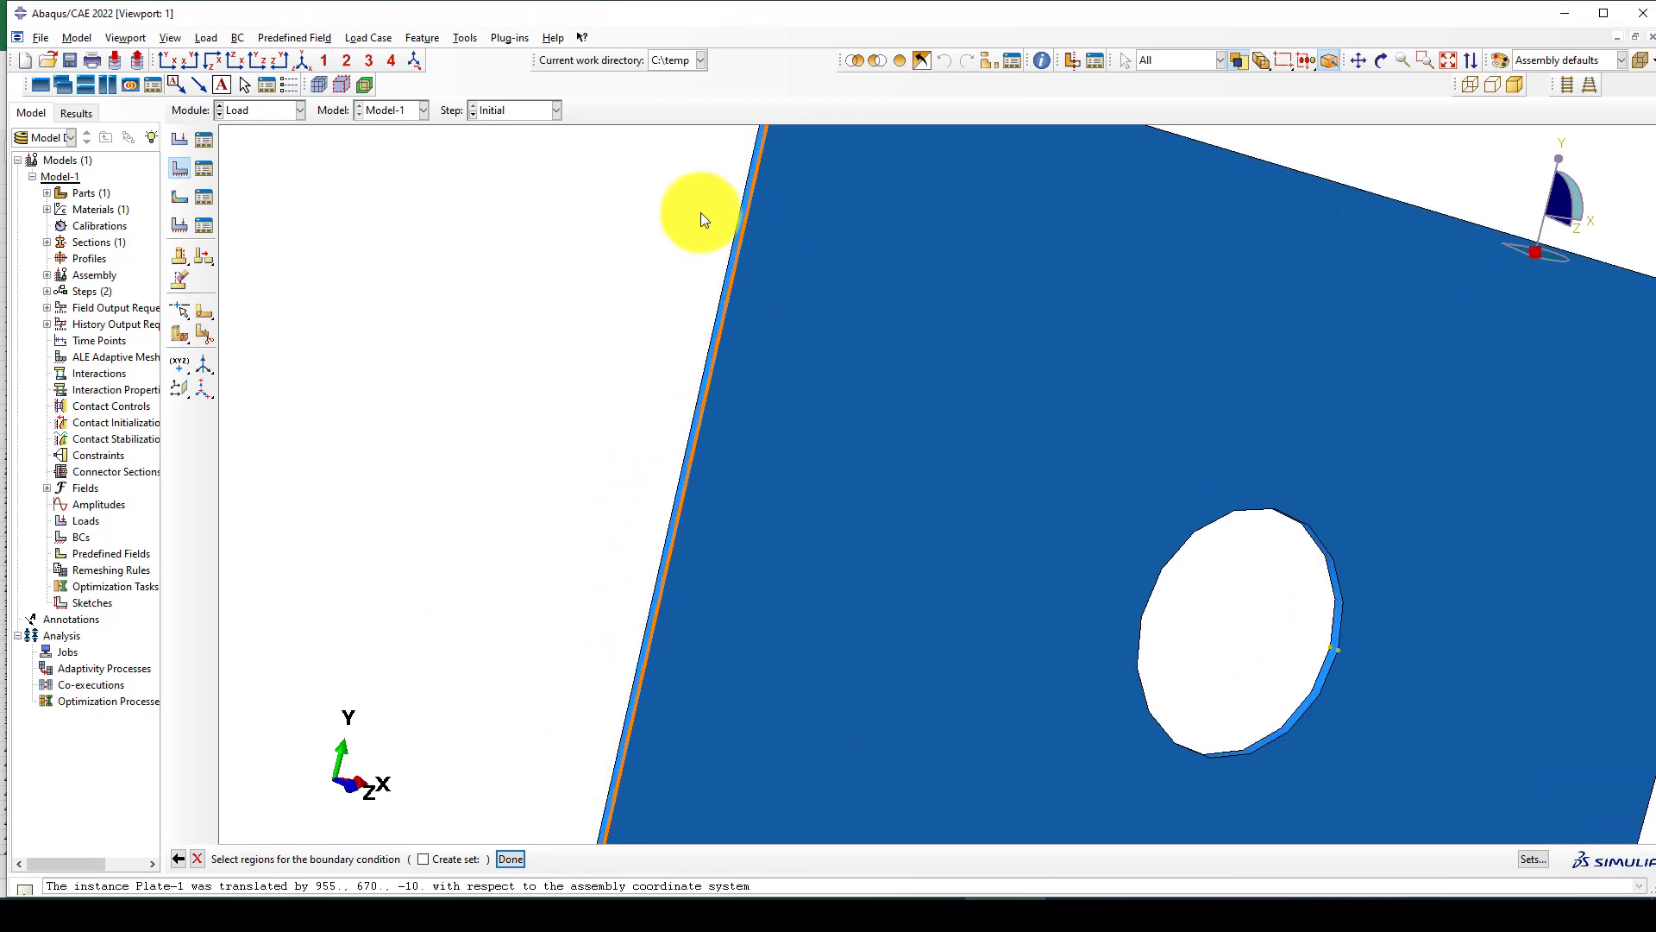
pyautogui.scroll(3, 744, 204)
pyautogui.click(748, 198)
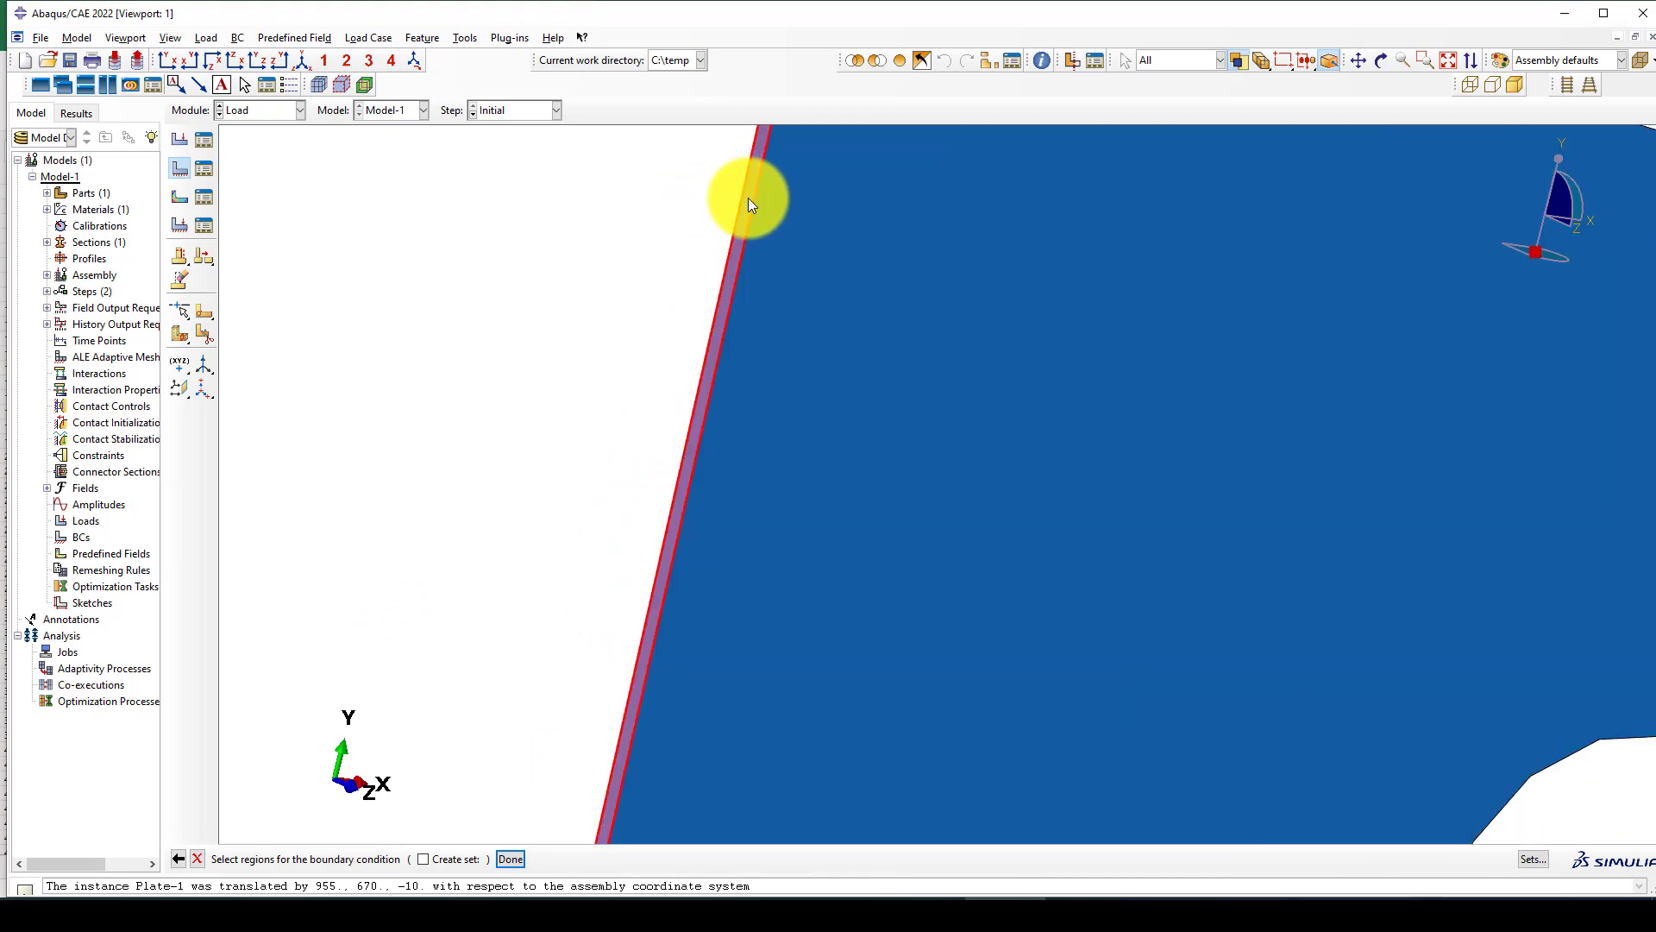
pyautogui.scroll(-2, 604, 345)
pyautogui.middleClick(540, 365)
pyautogui.scroll(-2, 540, 365)
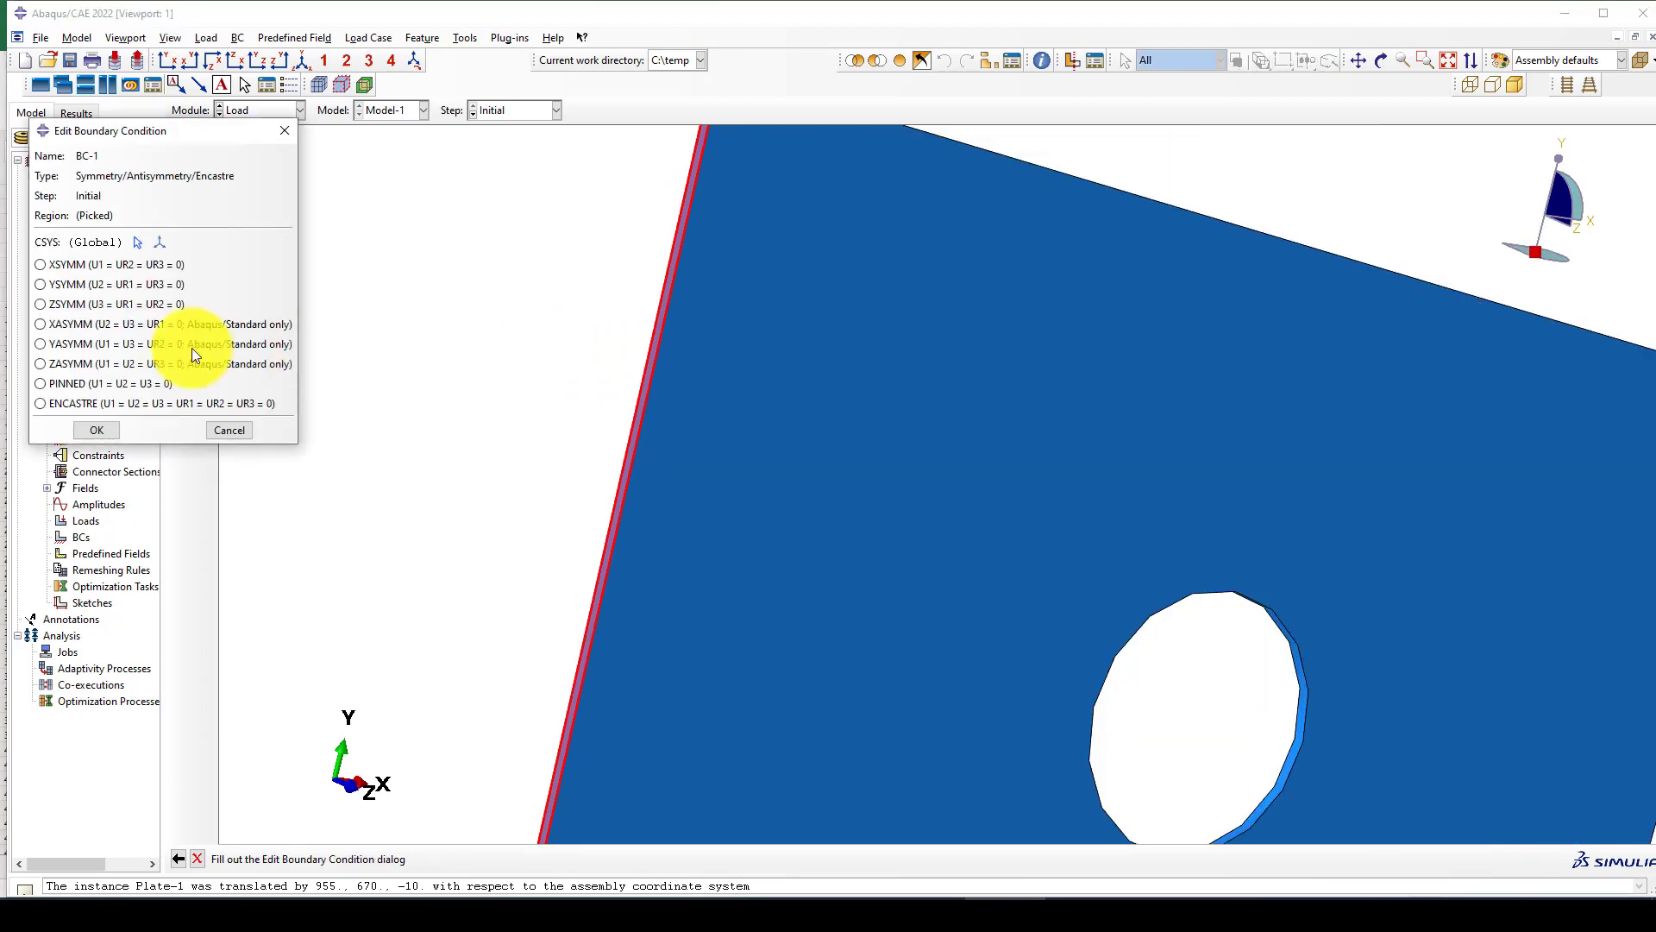
pyautogui.click(88, 406)
pyautogui.click(95, 428)
pyautogui.scroll(-2, 898, 448)
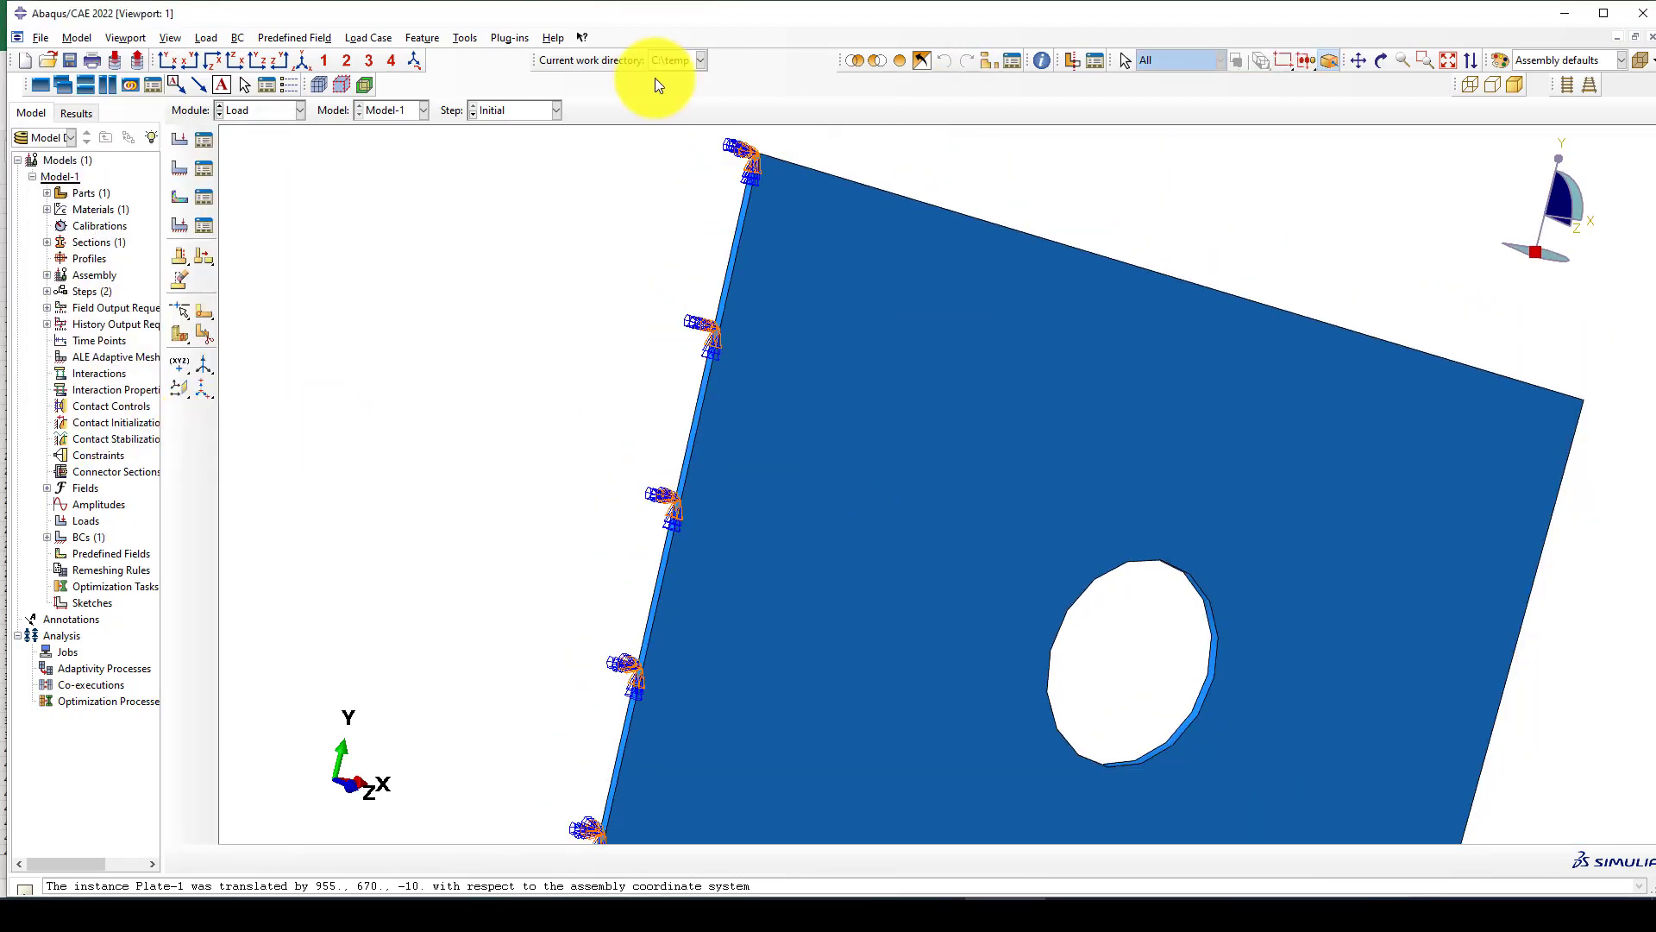
# Show the plate in the front XY view and start a new load in the Noliear-Static step.
pyautogui.click(166, 59)
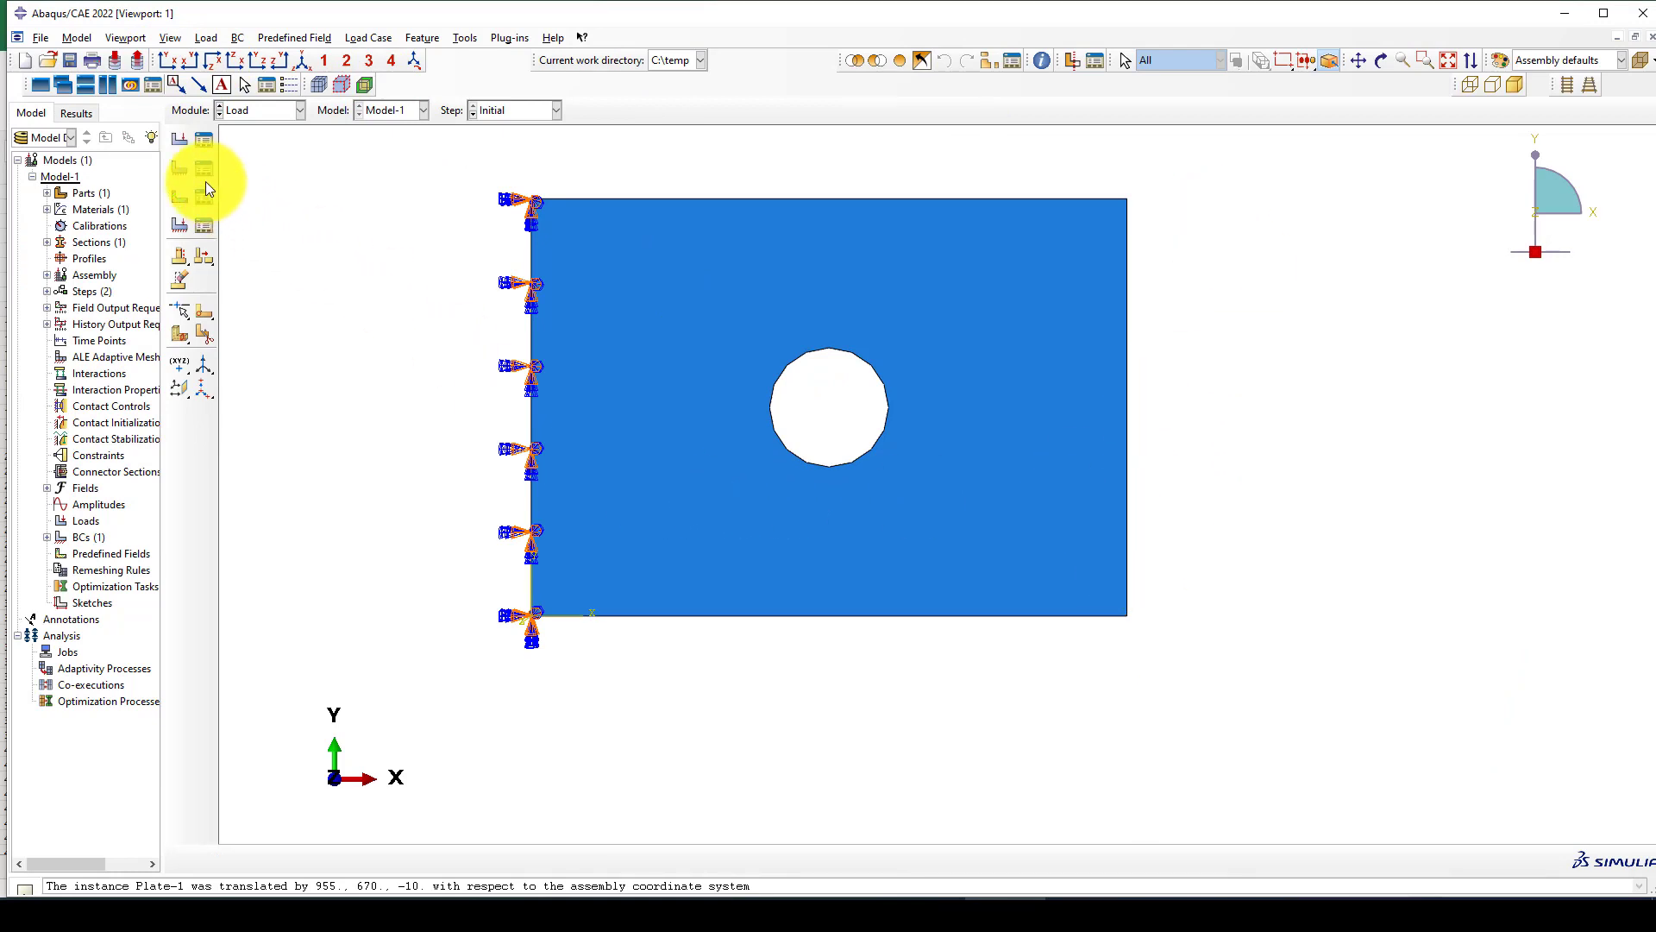
pyautogui.click(179, 141)
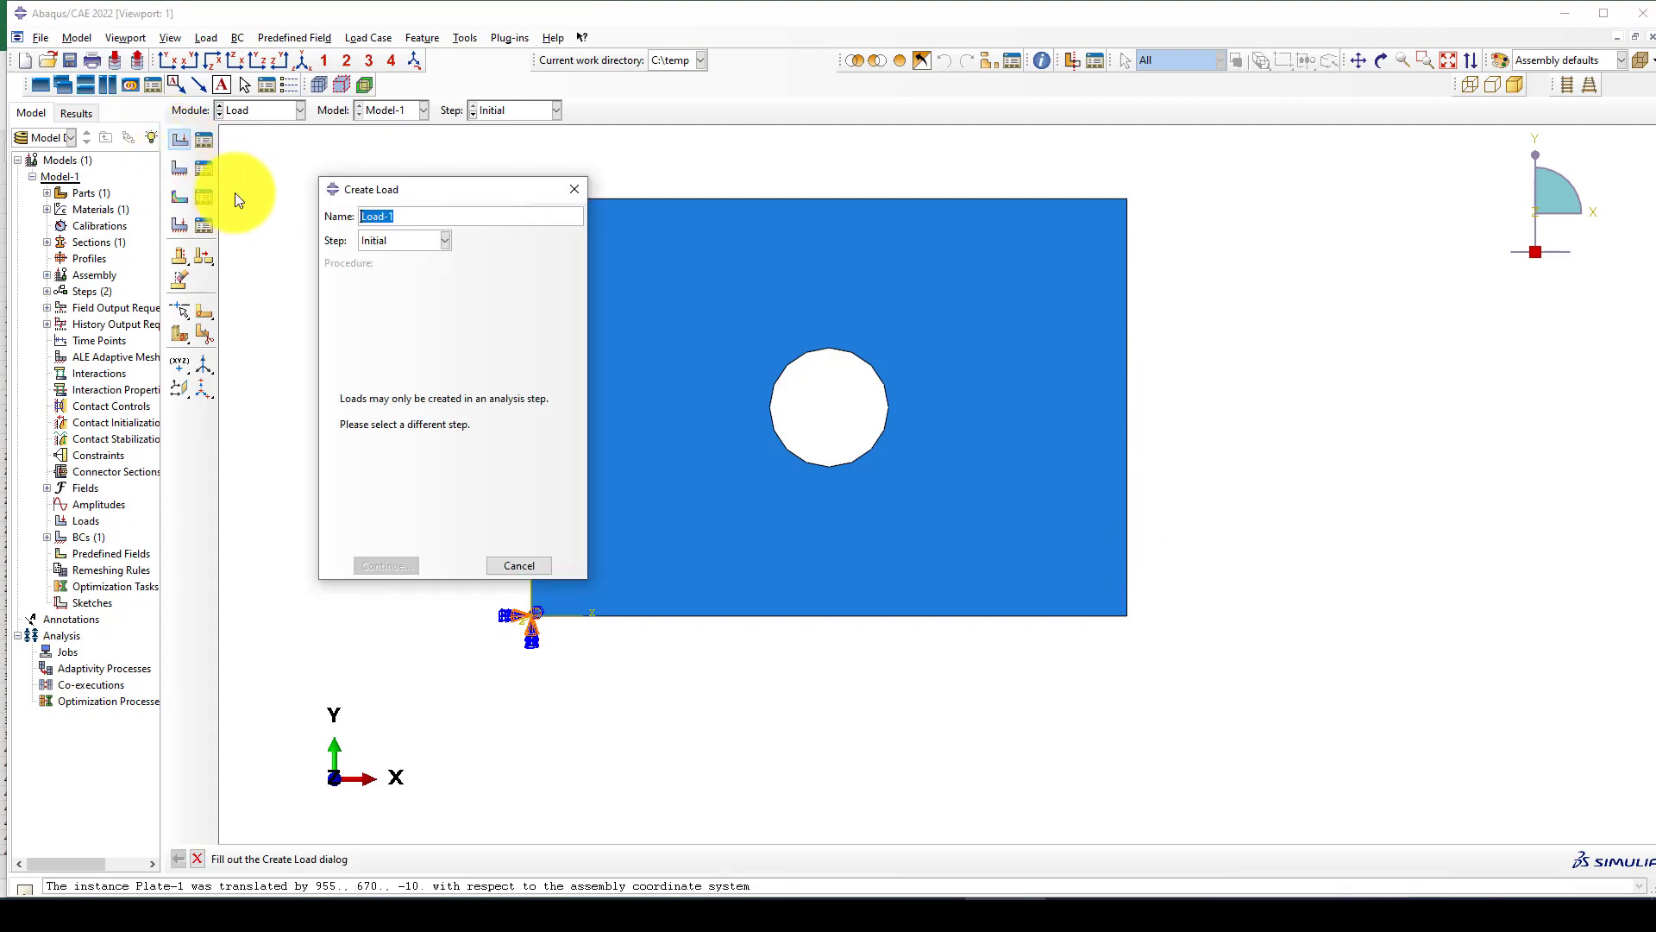
pyautogui.click(406, 245)
pyautogui.click(392, 275)
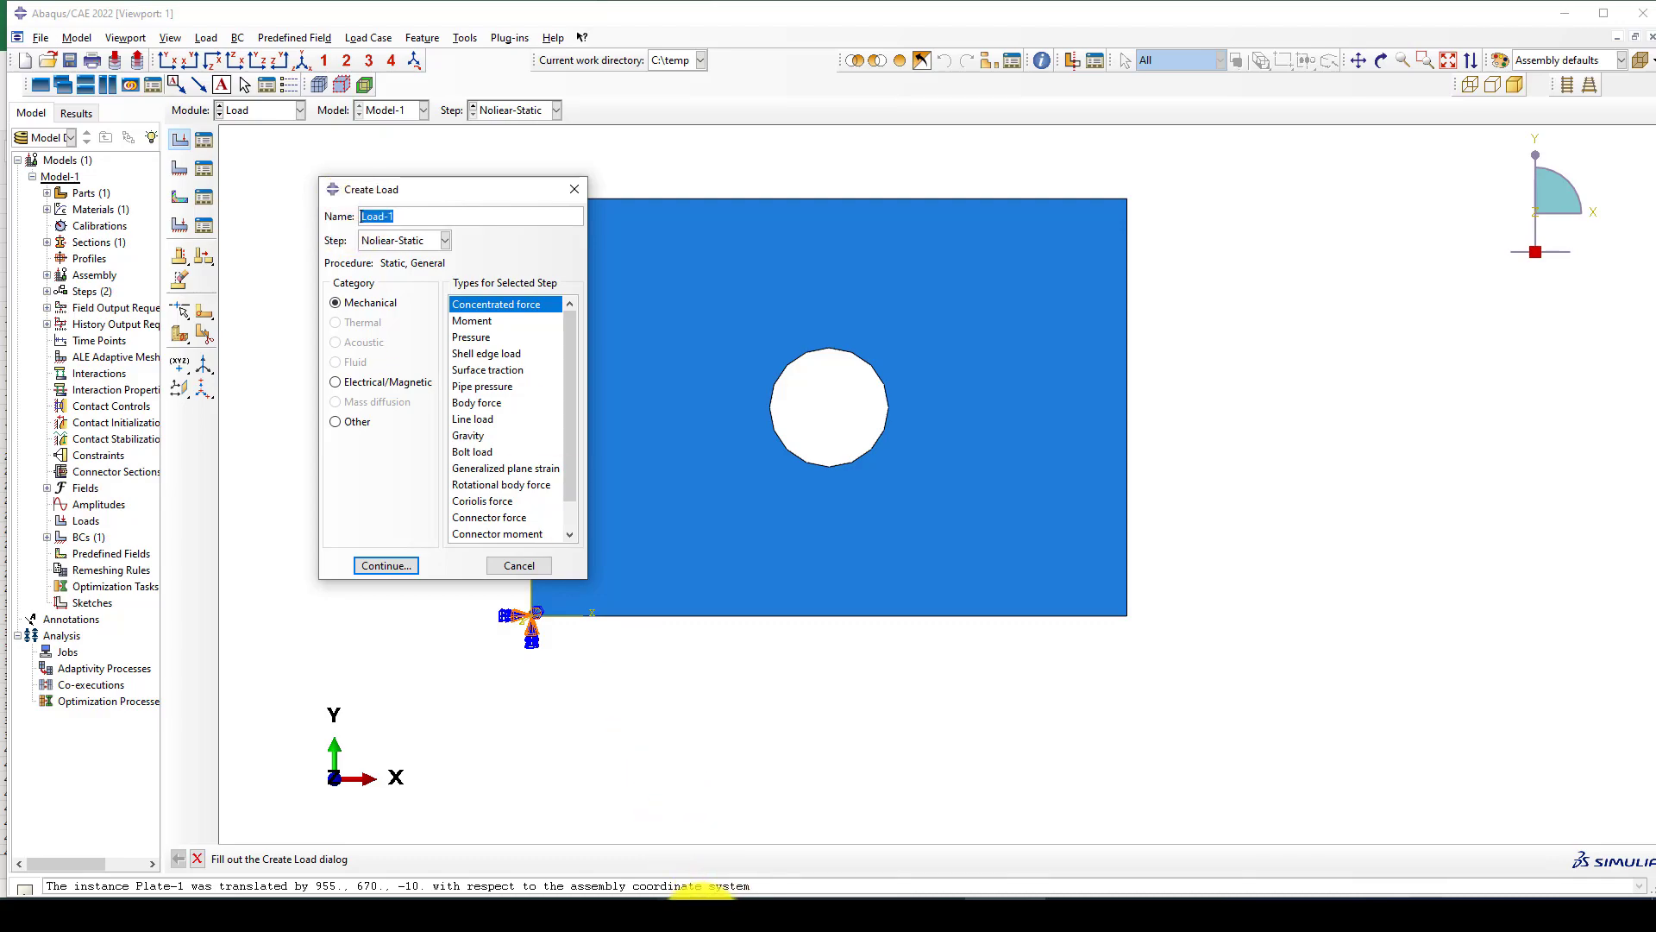
# Switch to the Stress-Strain workbook in Excel and enter 1000 in cell M48 below the stress-strain chart.
pyautogui.click(700, 897)
pyautogui.scroll(-3, 510, 591)
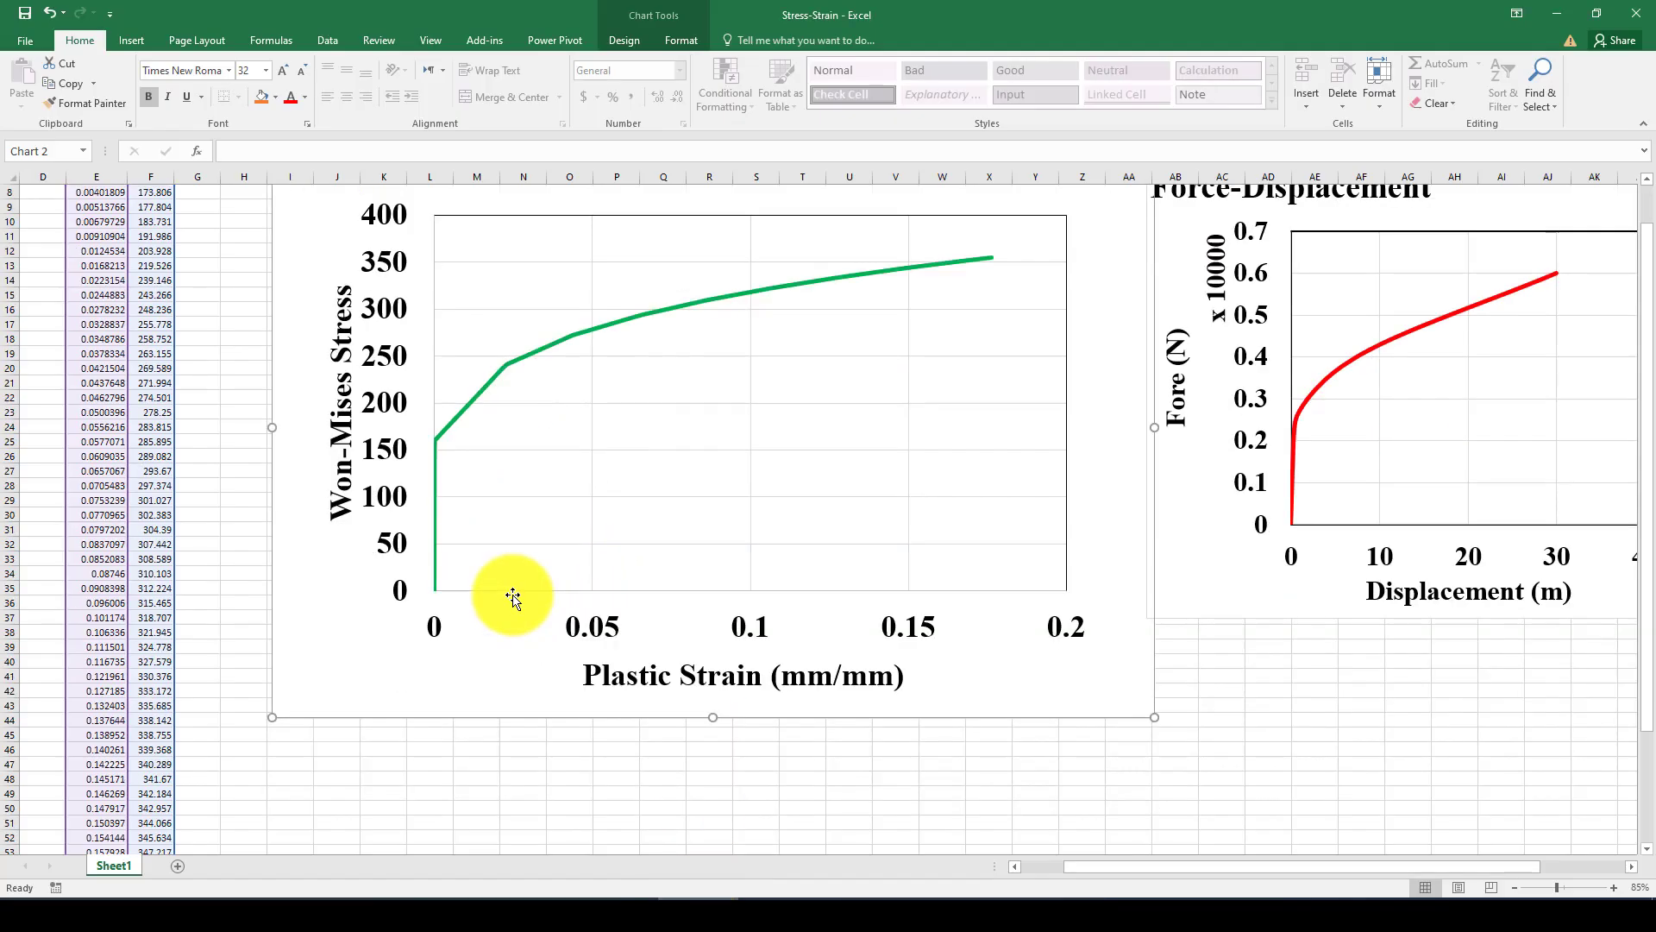
pyautogui.click(469, 733)
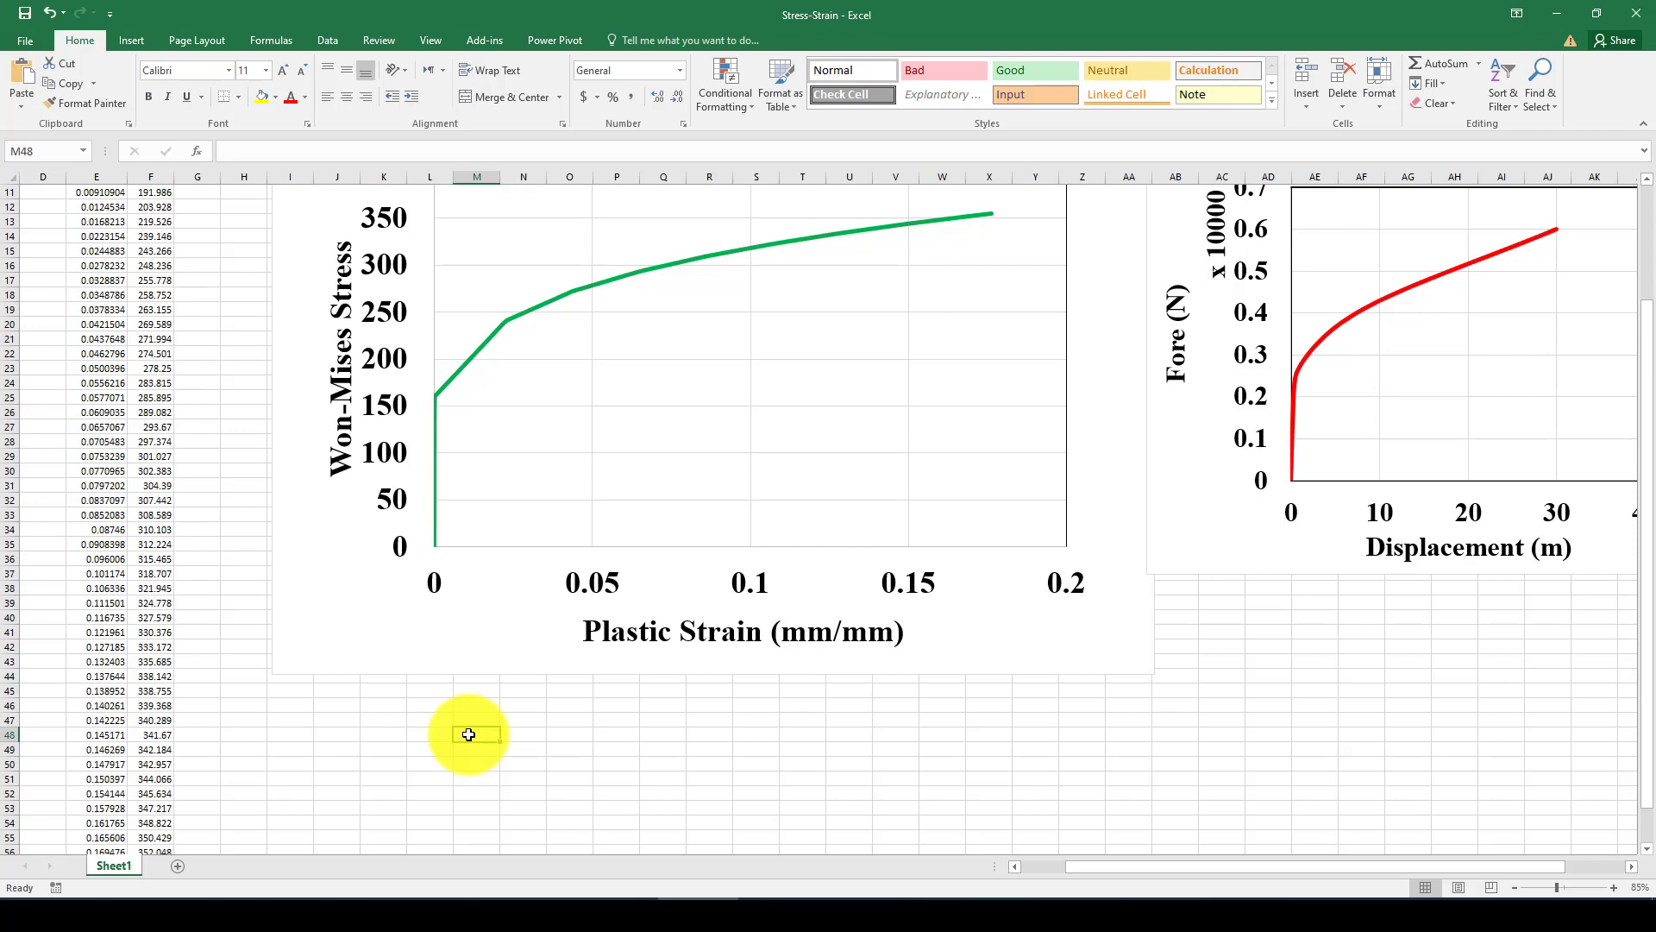
pyautogui.write('1000')
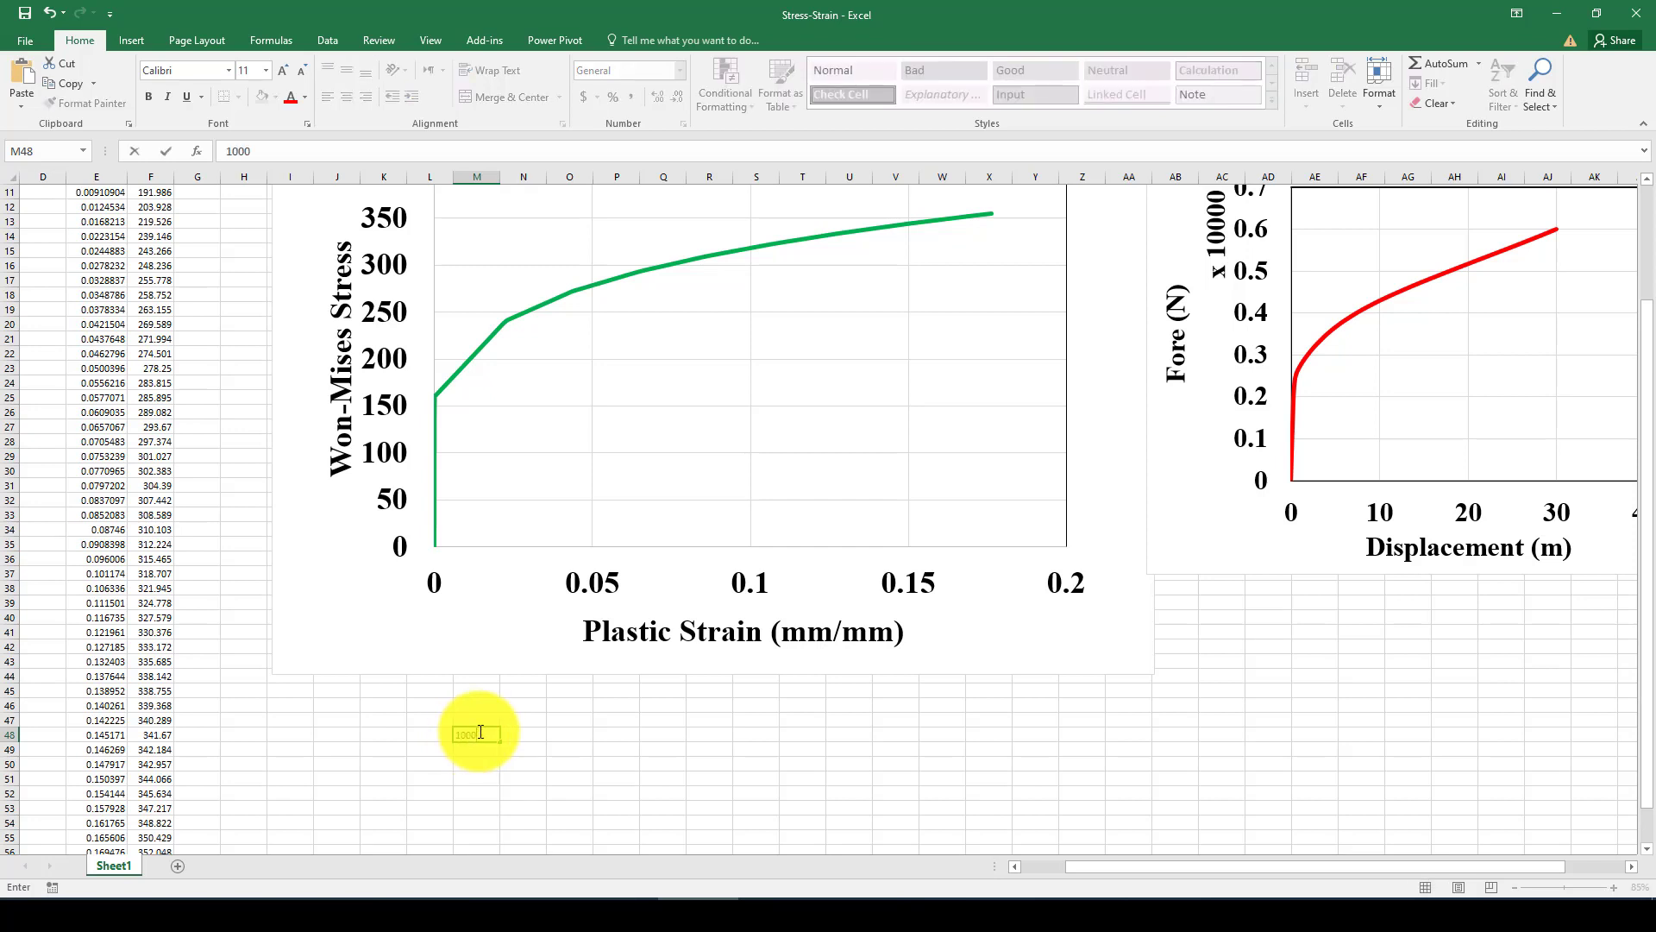
# Enter 800x10 in cell N48 beside the 1000 value.
pyautogui.click(518, 735)
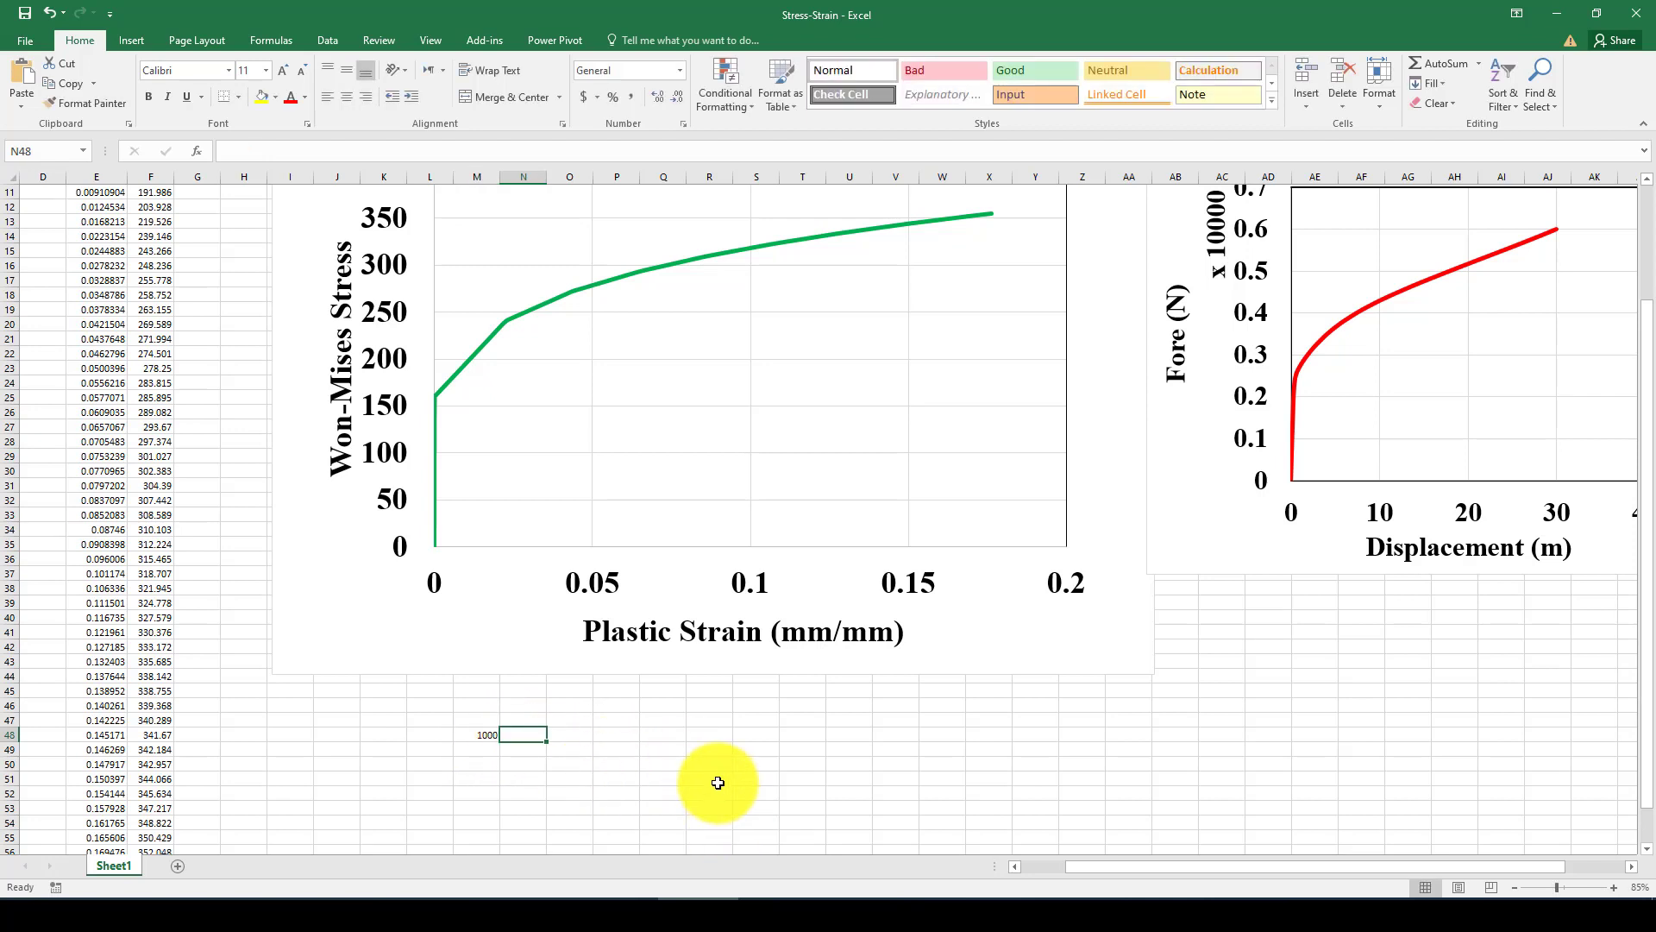
pyautogui.write('800')
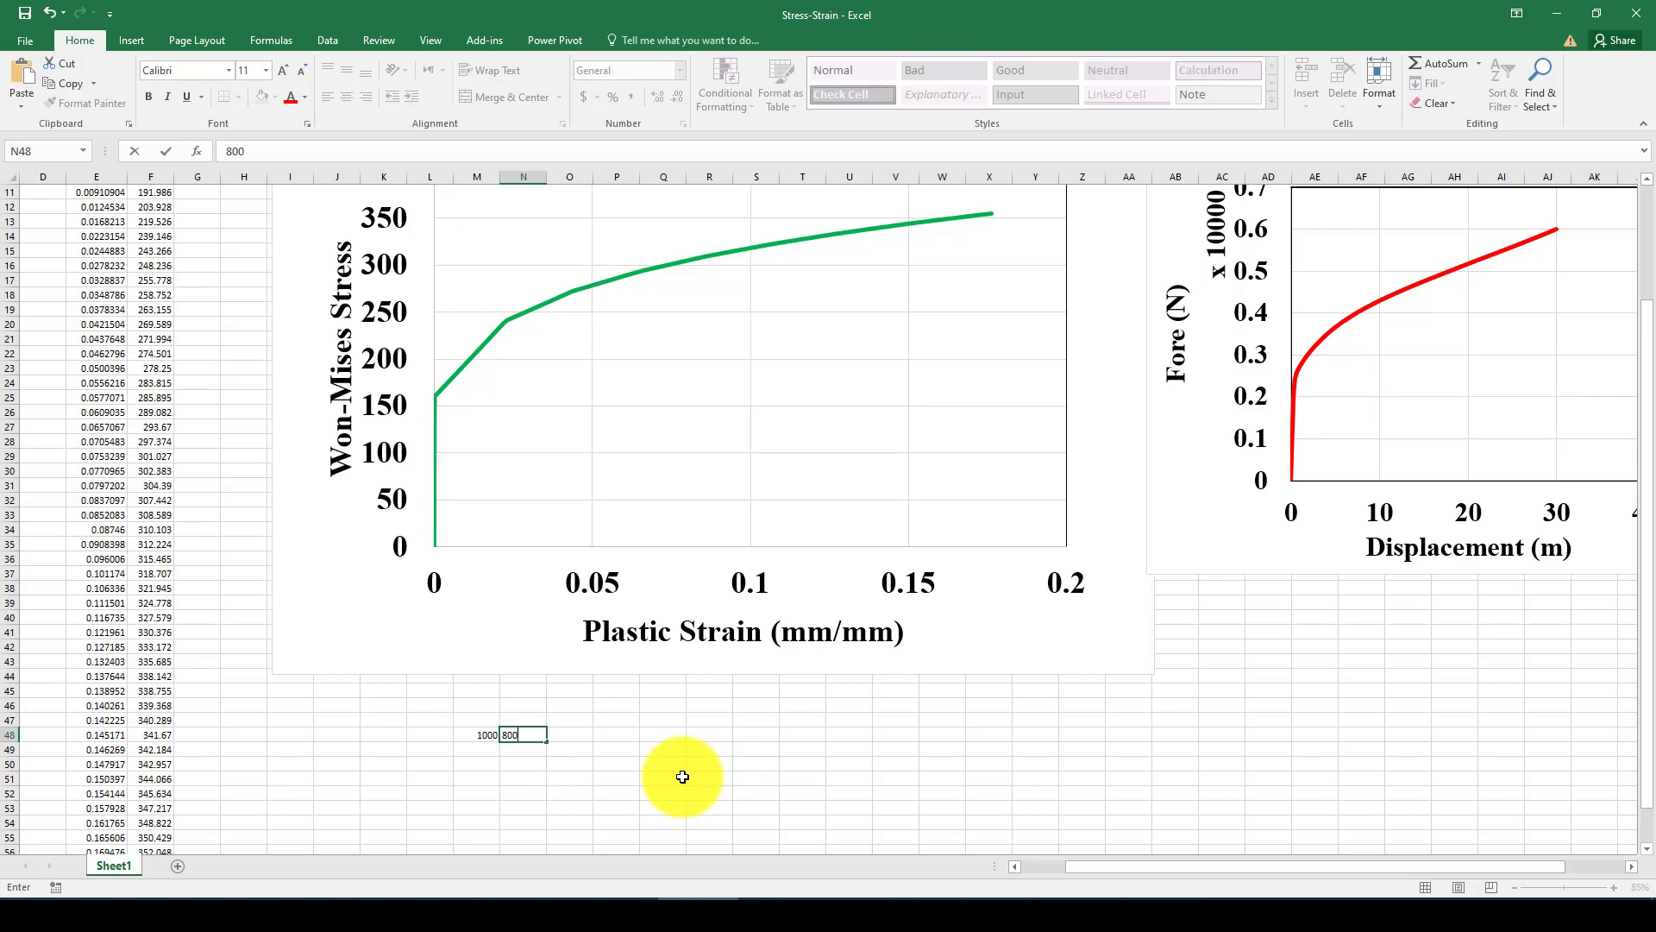
pyautogui.write('x10')
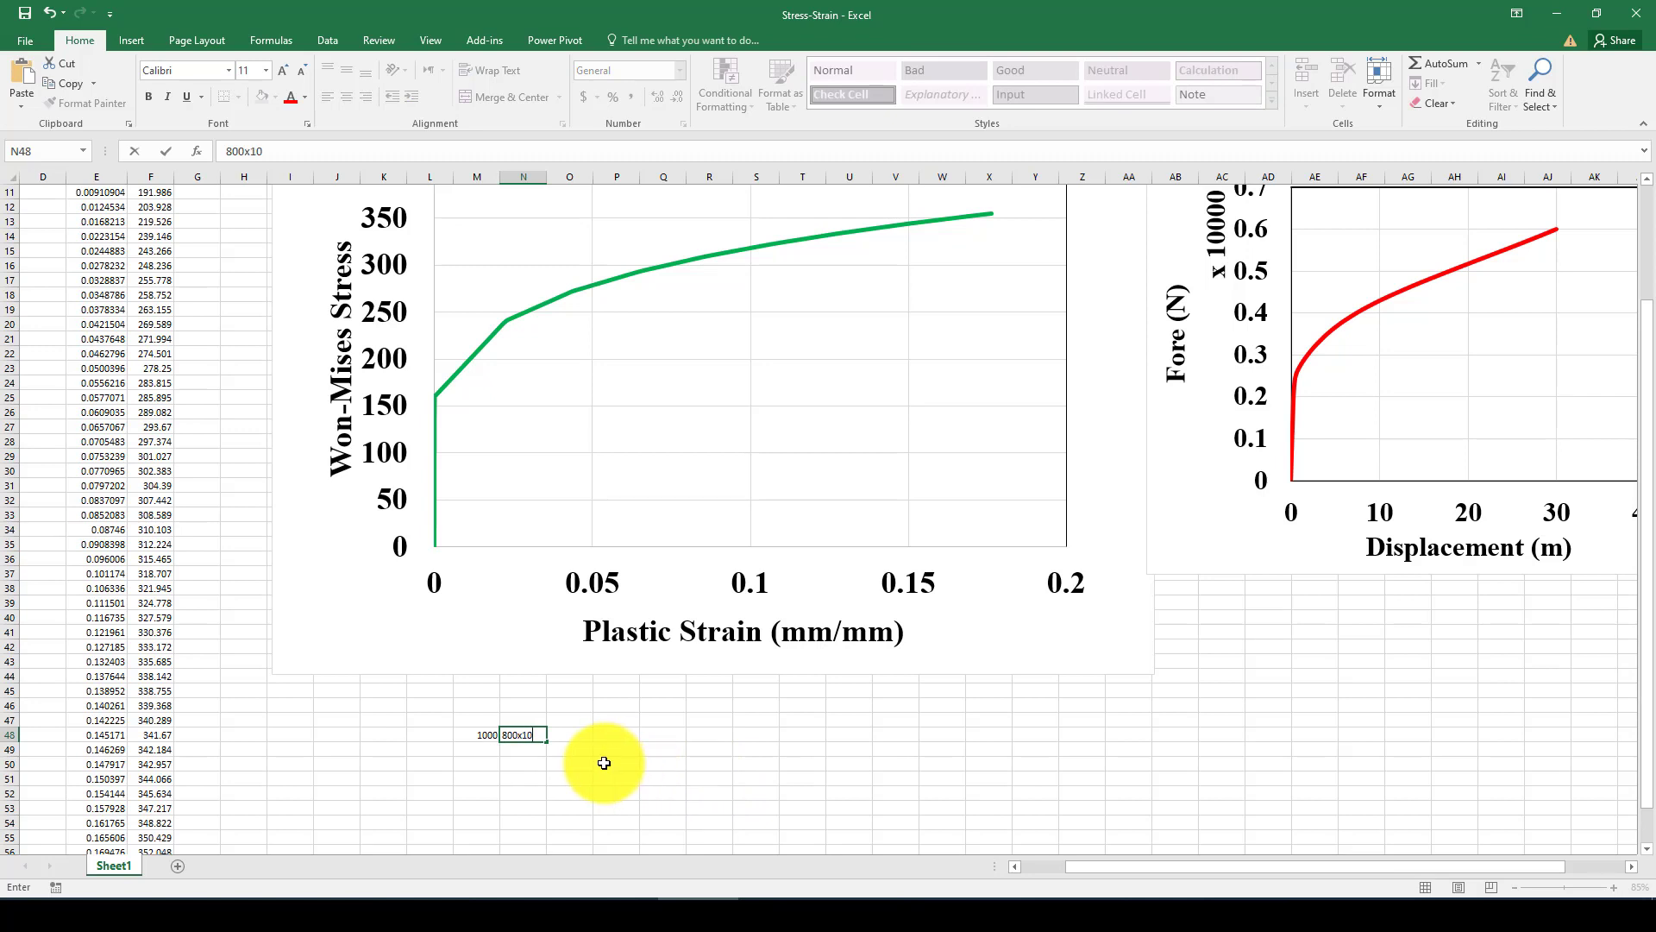
pyautogui.click(601, 763)
pyautogui.click(521, 734)
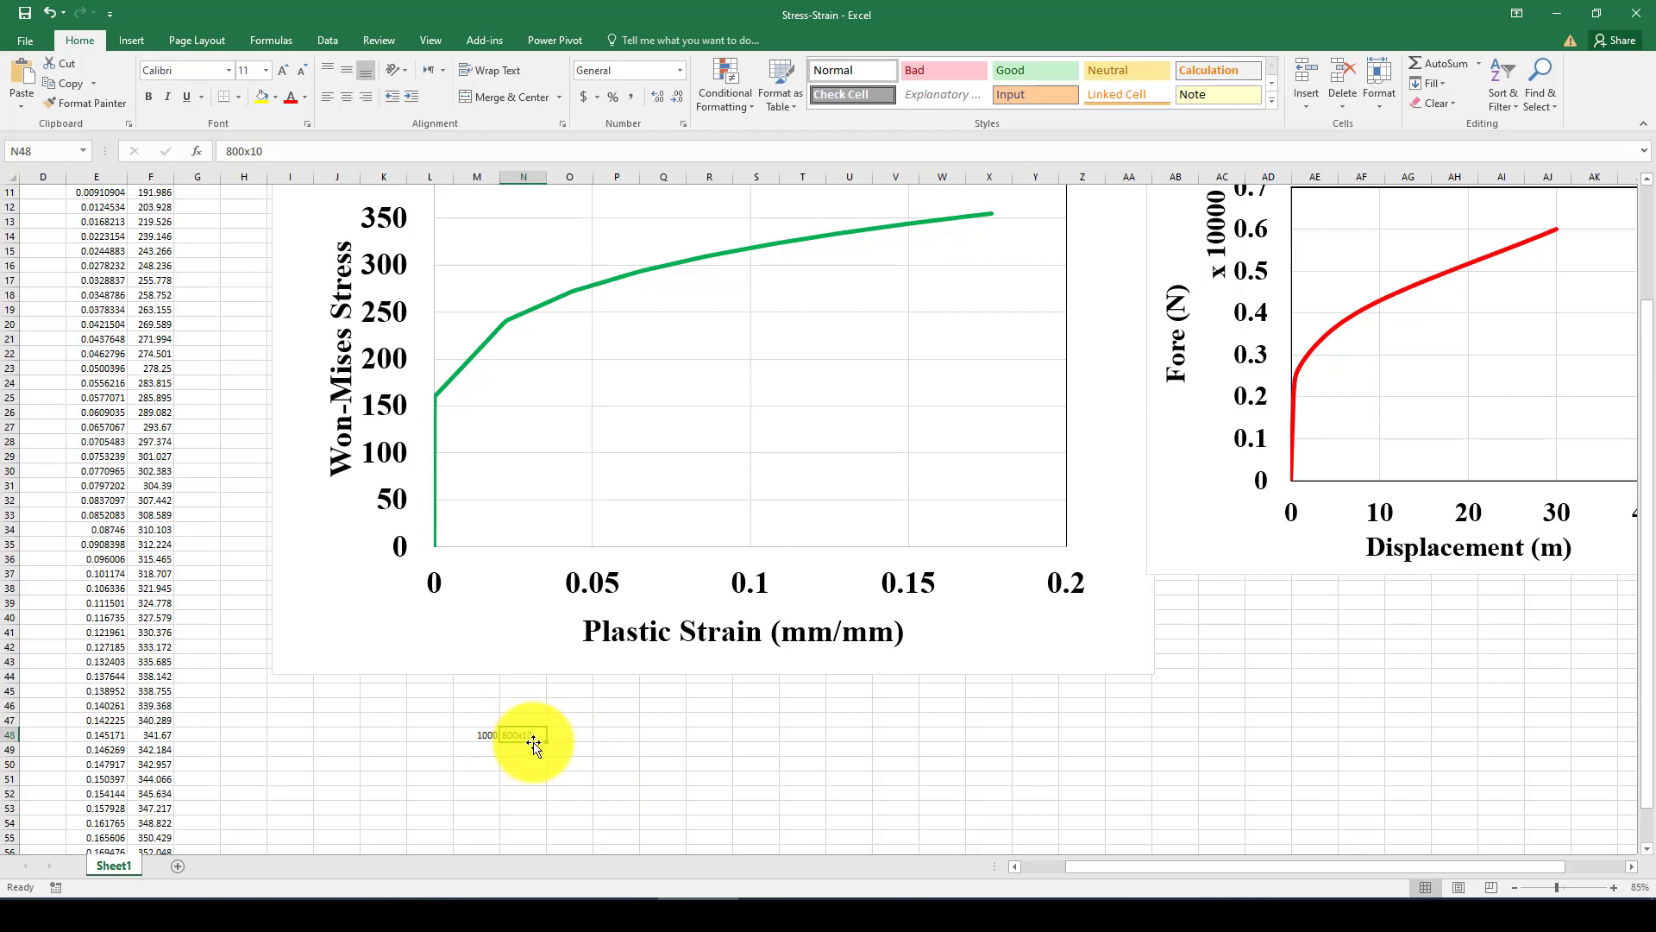
pyautogui.click(482, 733)
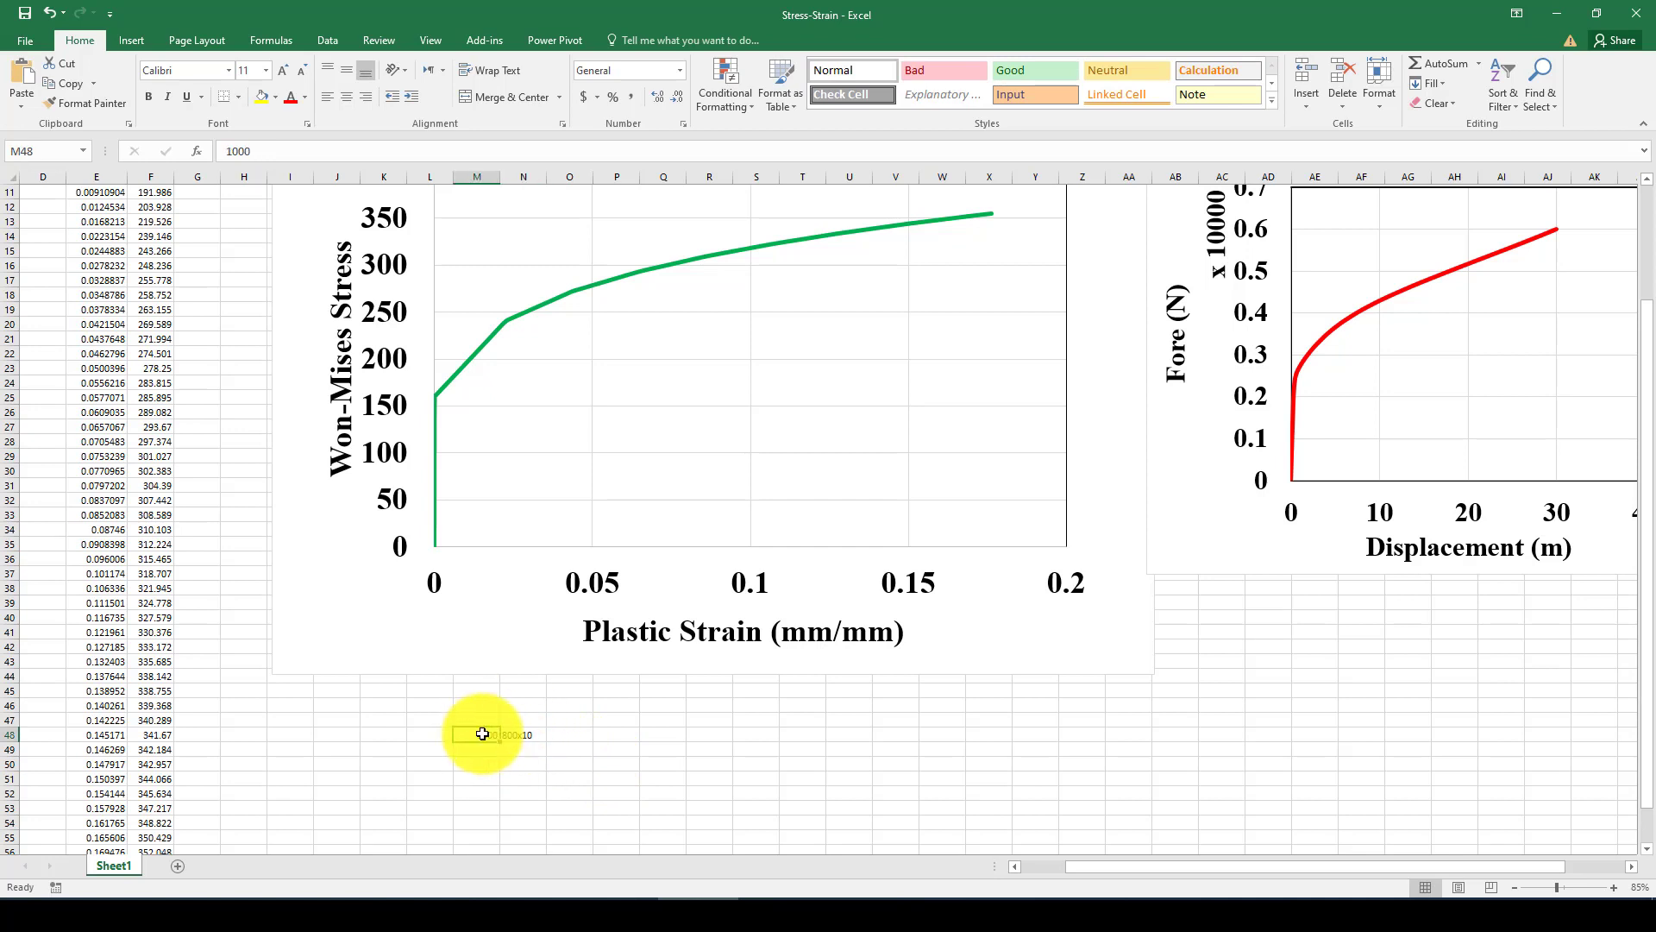
pyautogui.click(570, 734)
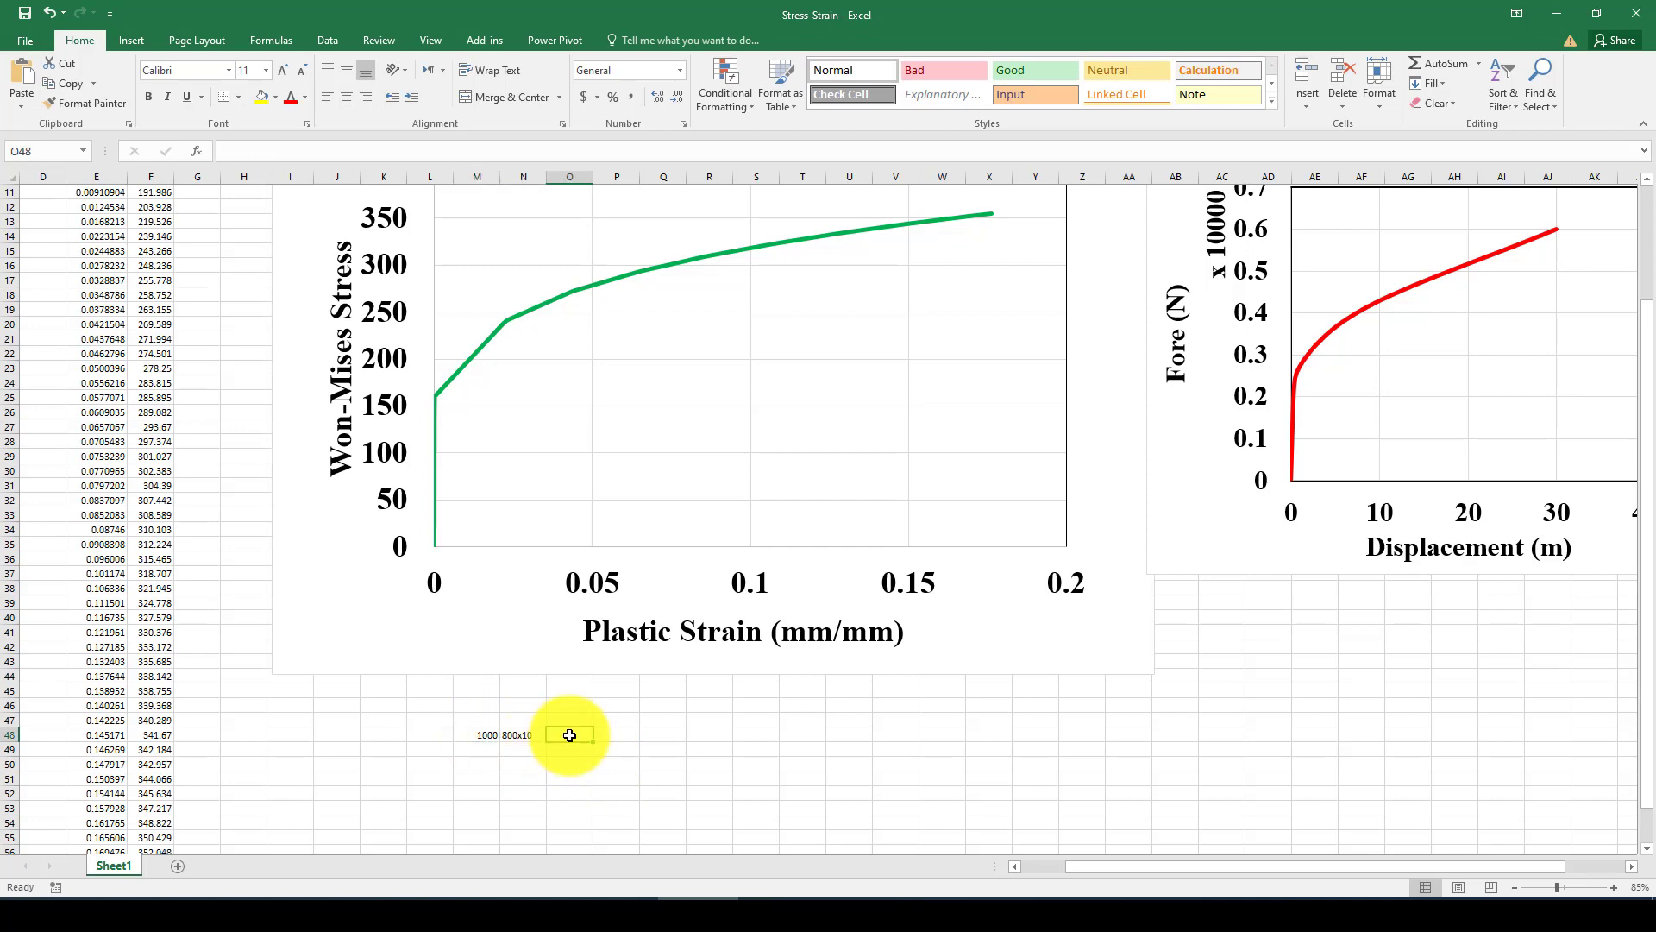
# Replace the content of cell N48 with the formula =800*10.
pyautogui.click(513, 735)
pyautogui.write('=8')
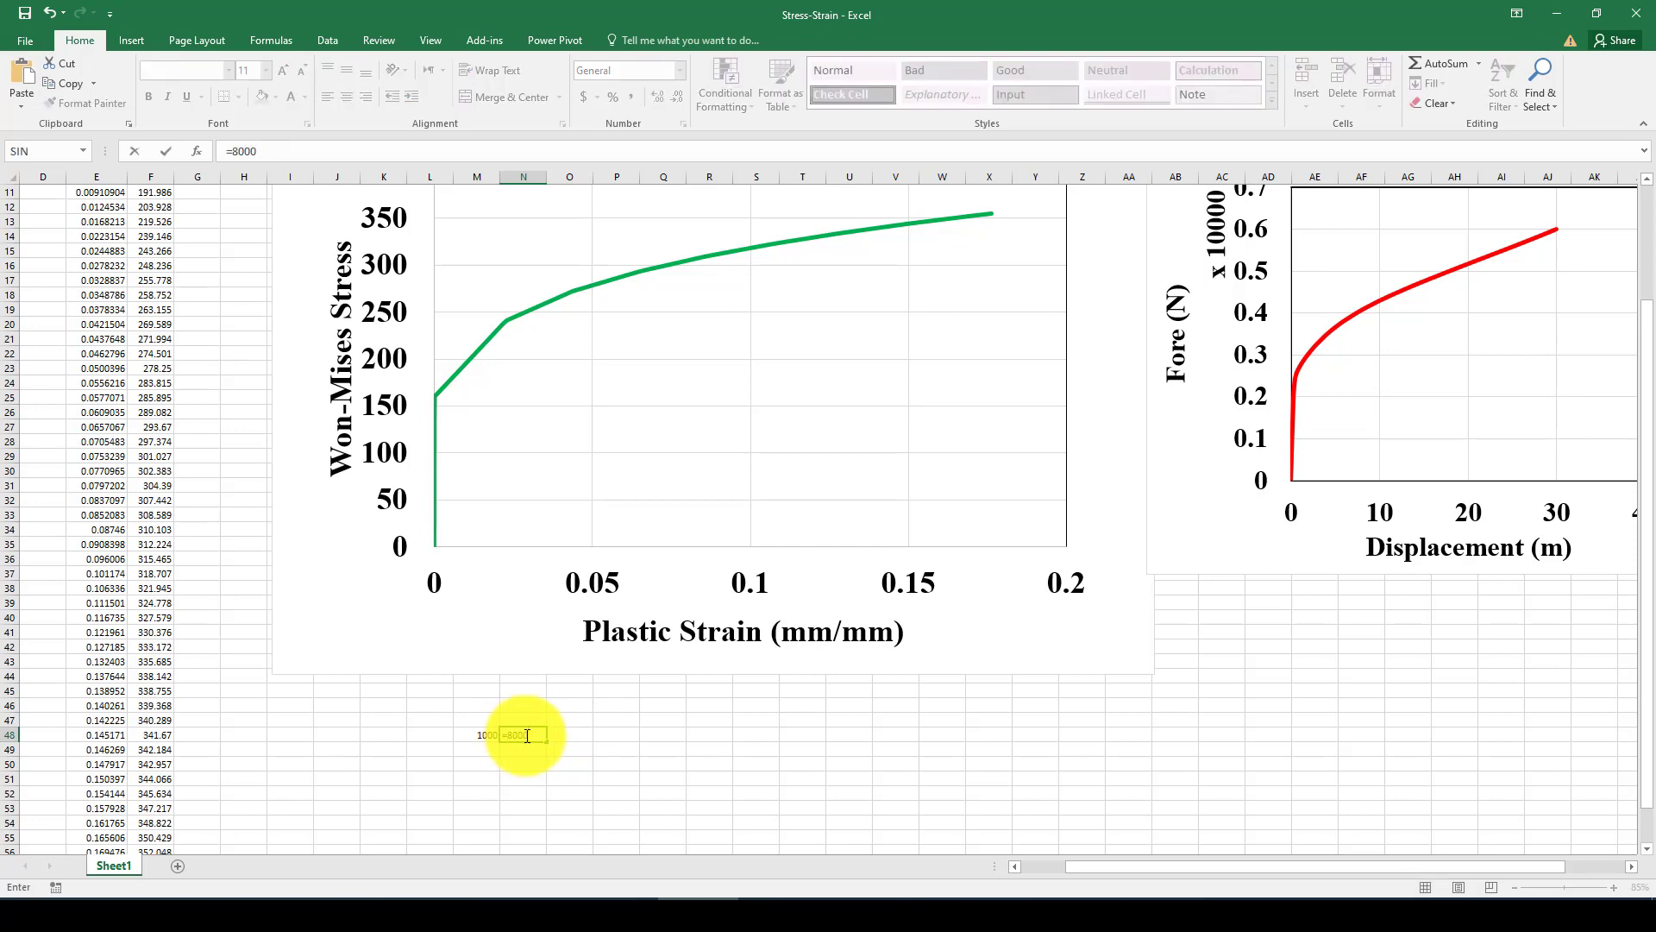
pyautogui.press('BackSpace')
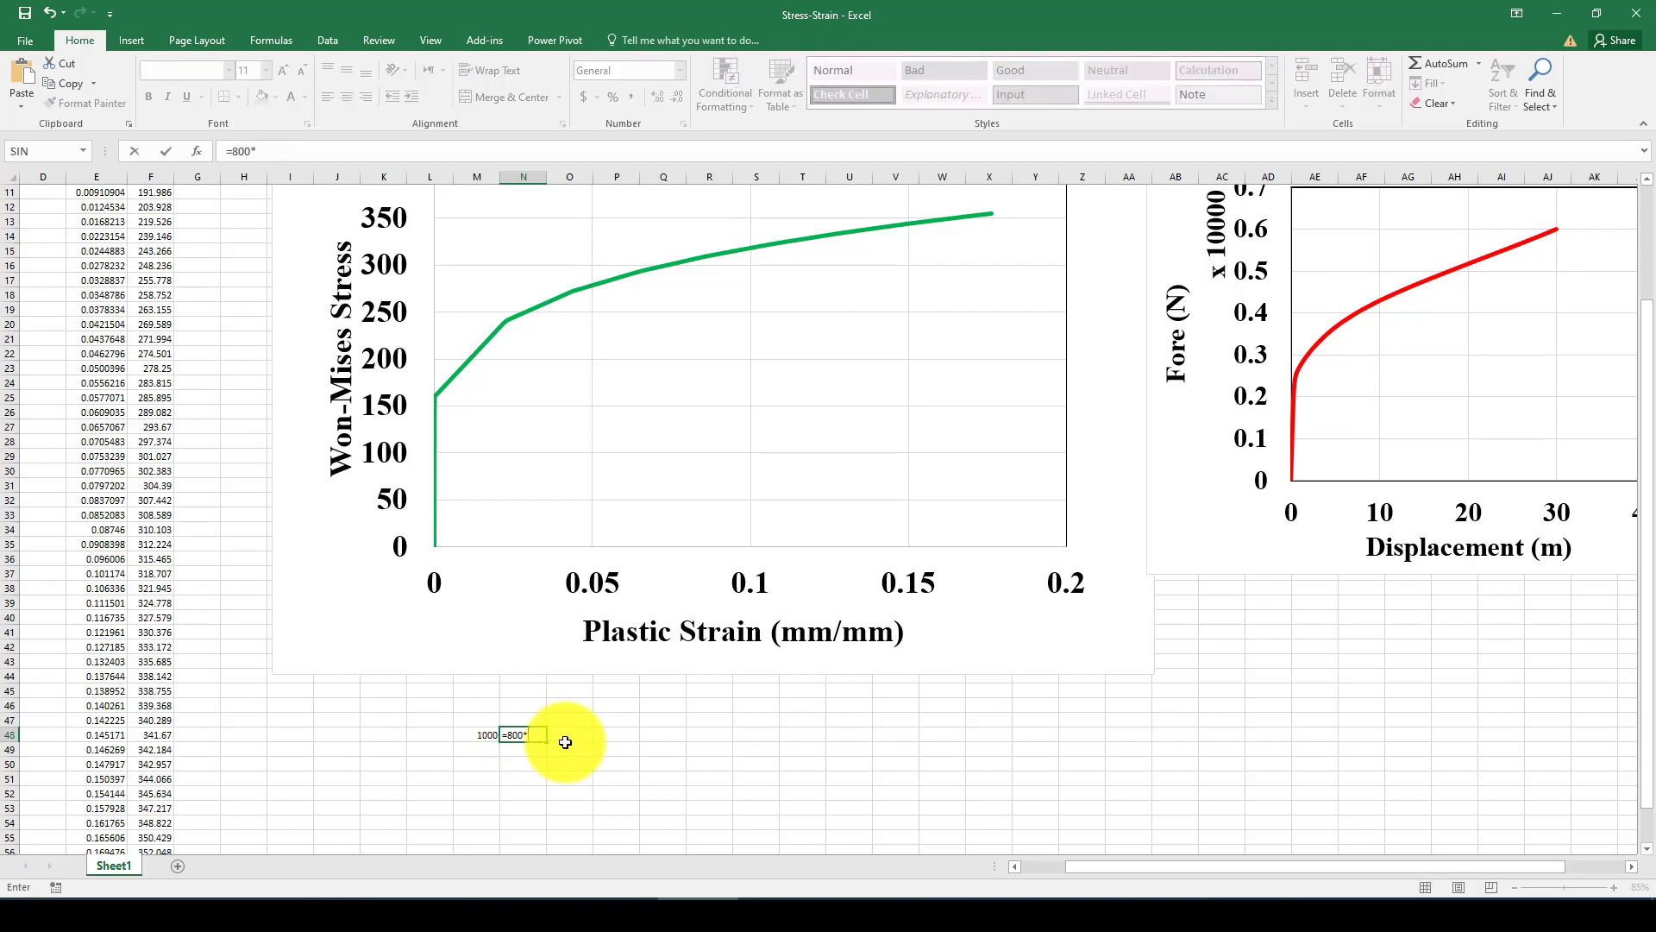
# Divide the force by the area in cell O48 with the formula =M48/N48.
pyautogui.click(566, 739)
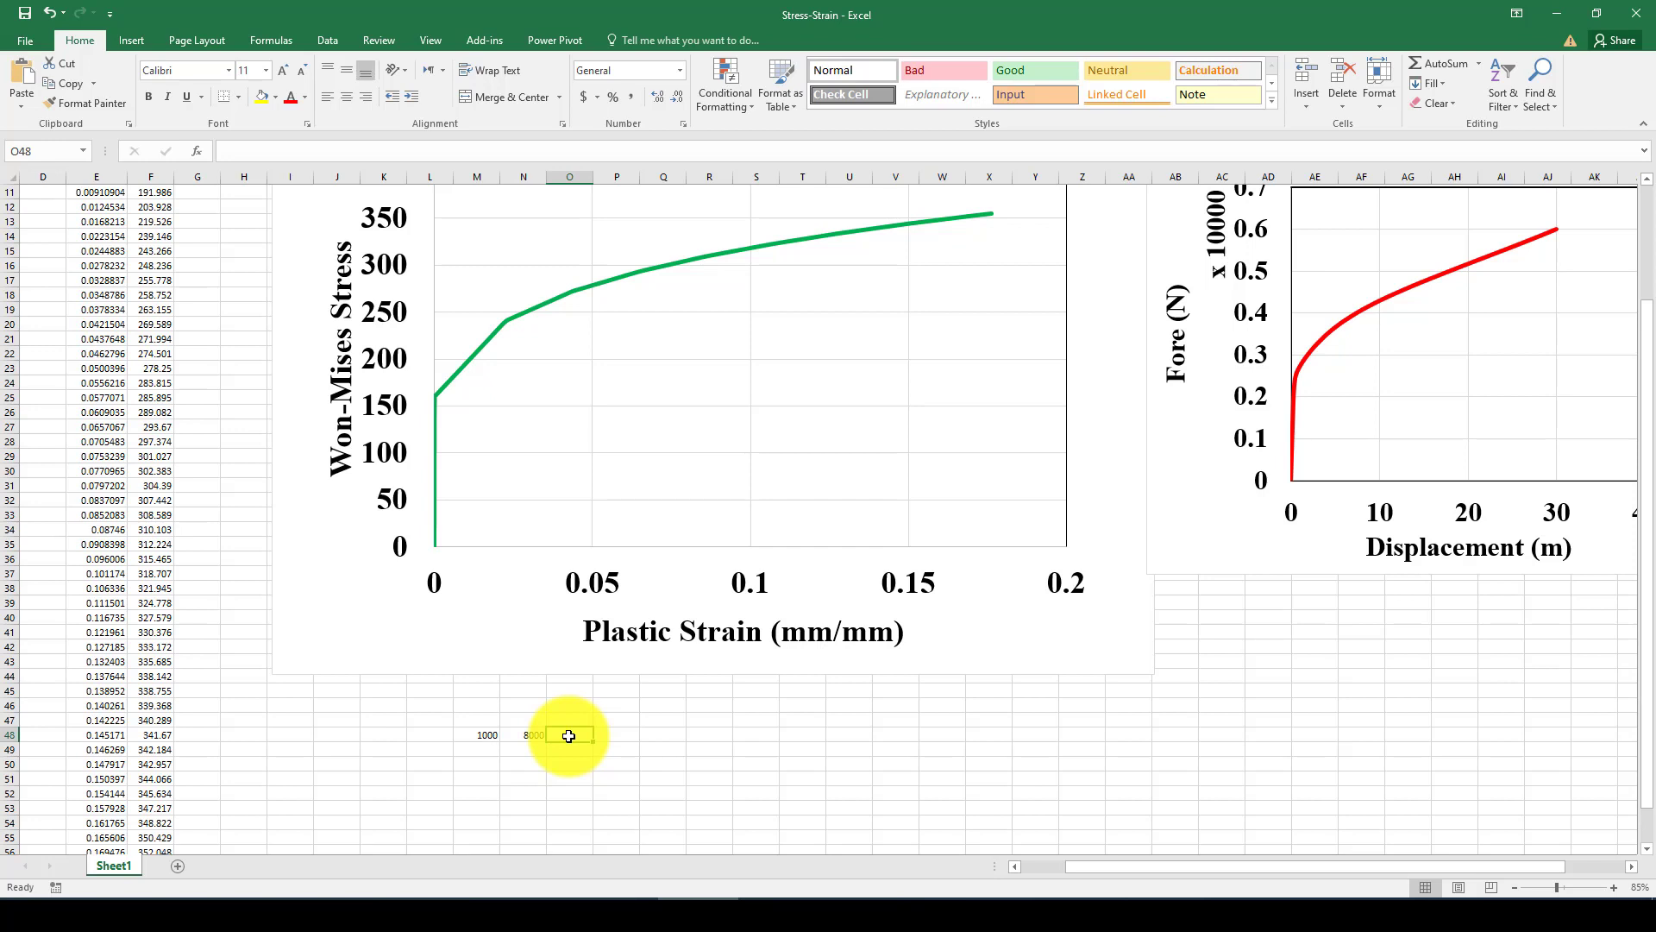
pyautogui.write('=')
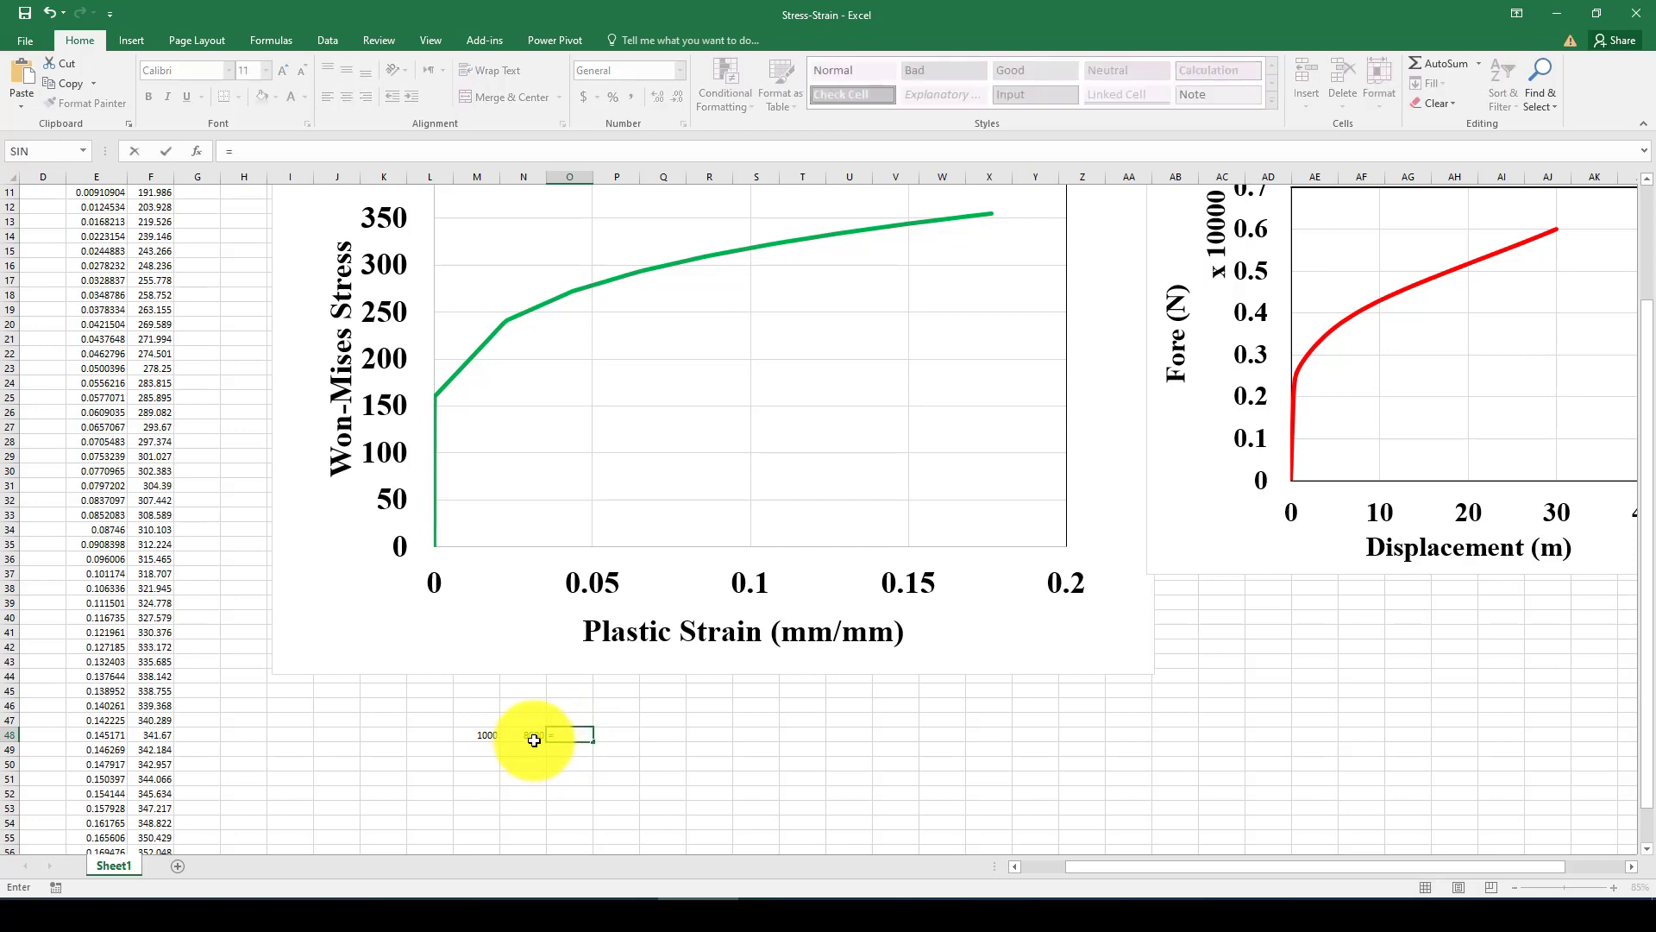
pyautogui.click(487, 736)
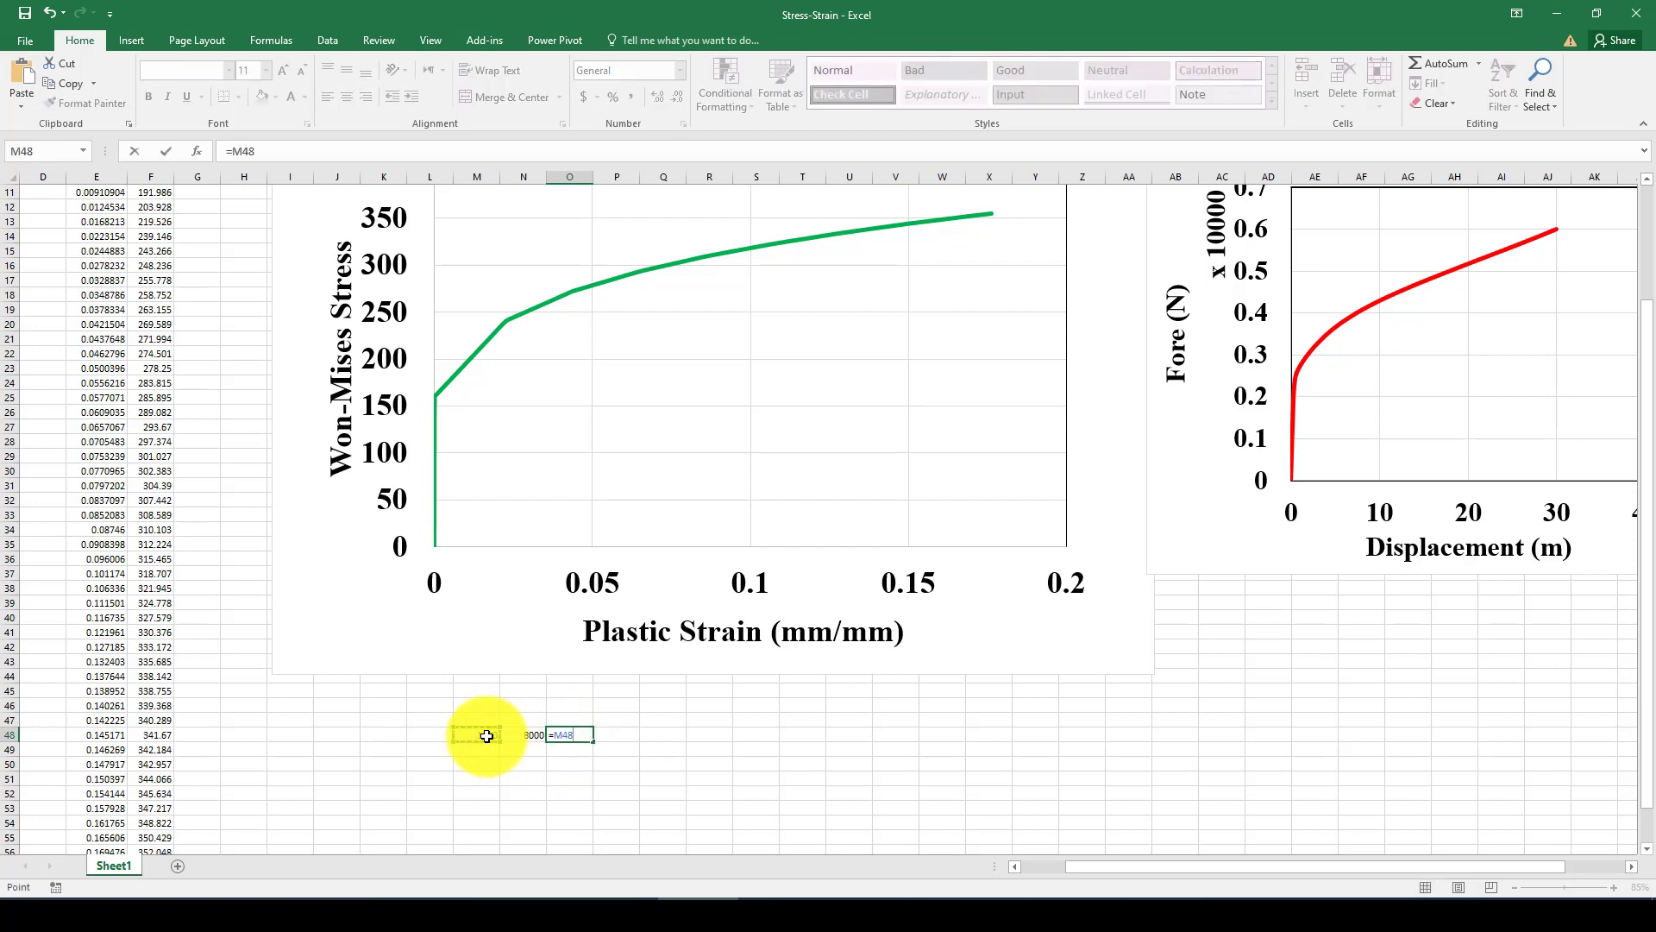
pyautogui.write('/')
pyautogui.click(524, 735)
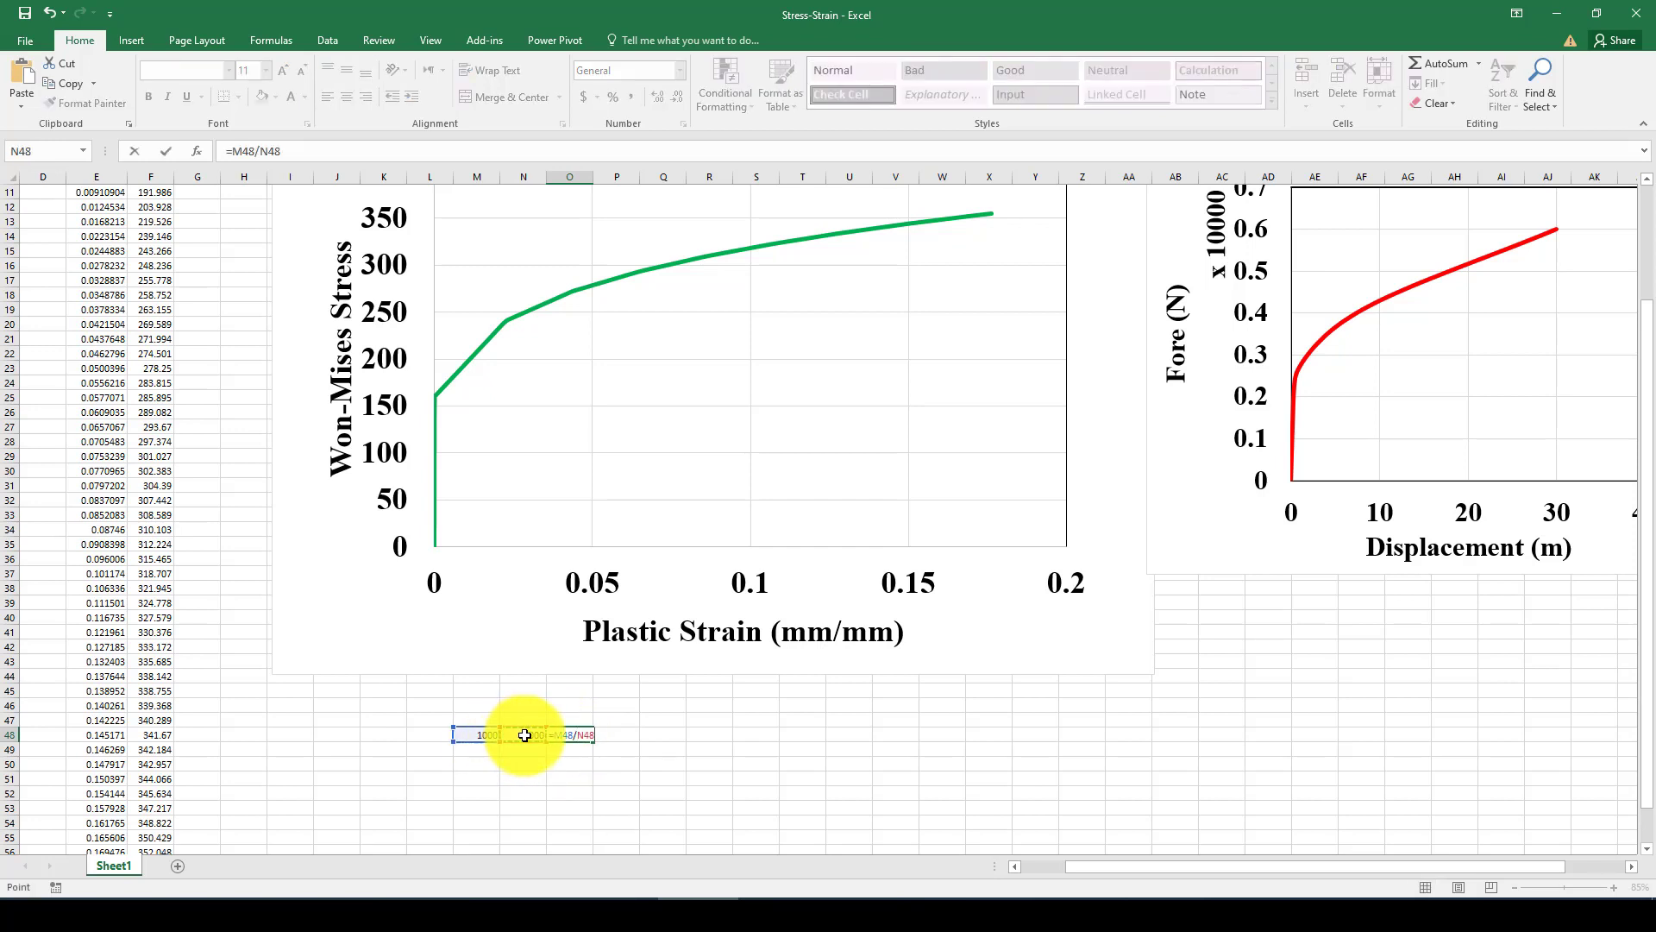
pyautogui.press('Return')
pyautogui.click(579, 735)
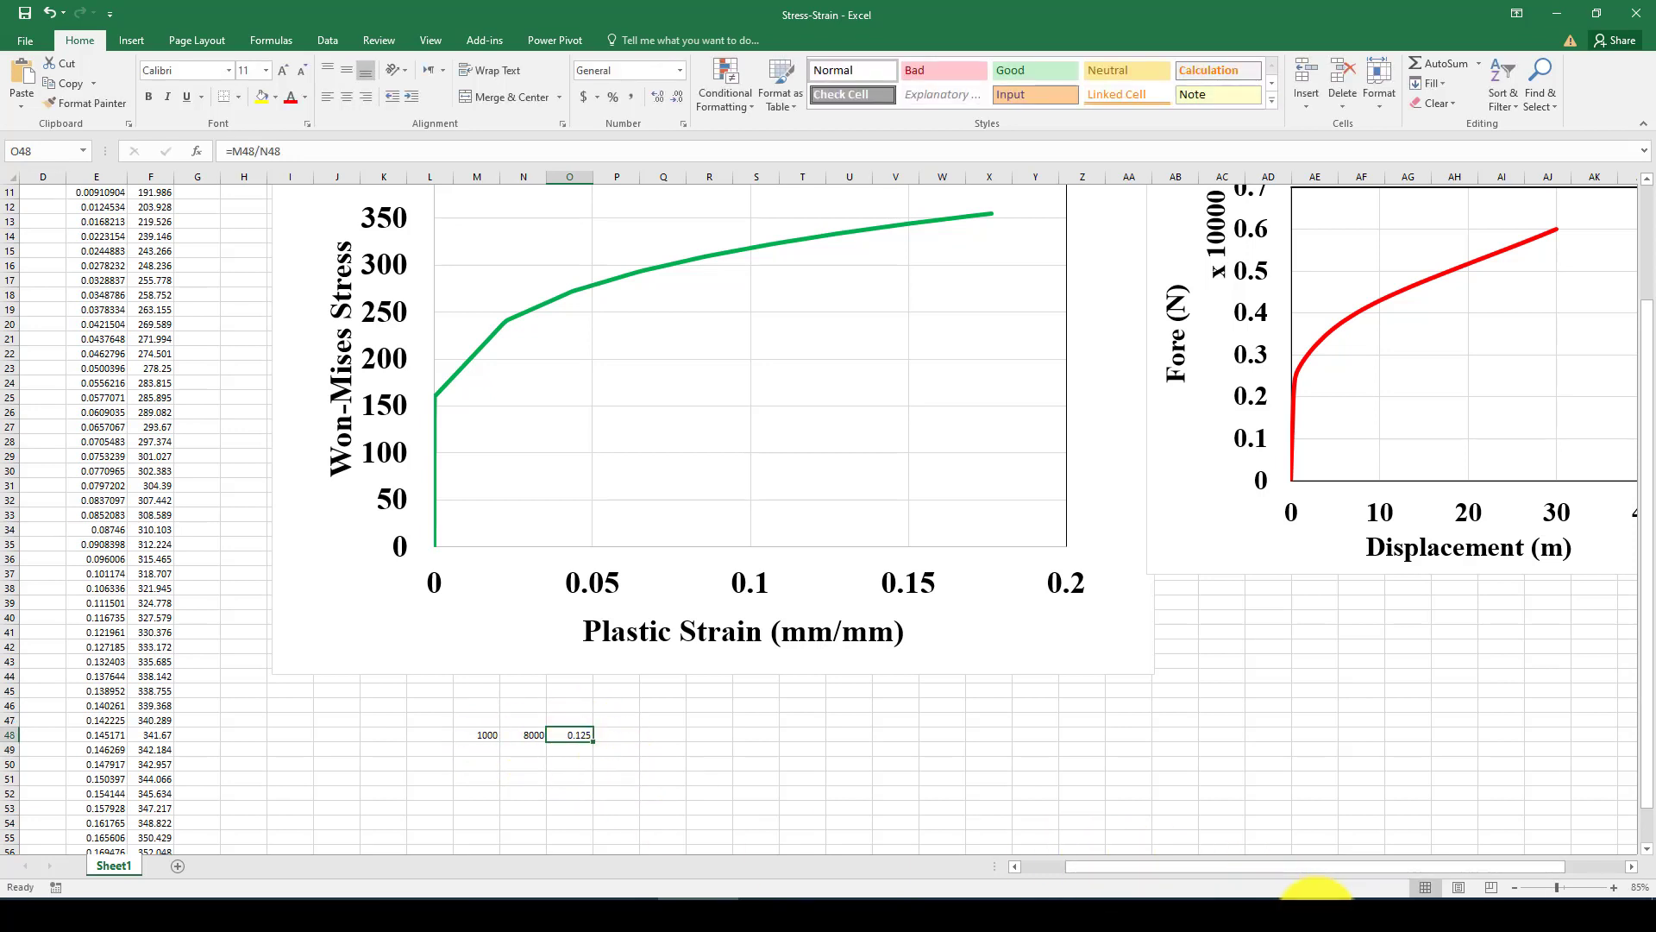
# Switch to Abaqus and define a Pressure load on the plate's thin side face opposite the fixed edge.
pyautogui.click(998, 913)
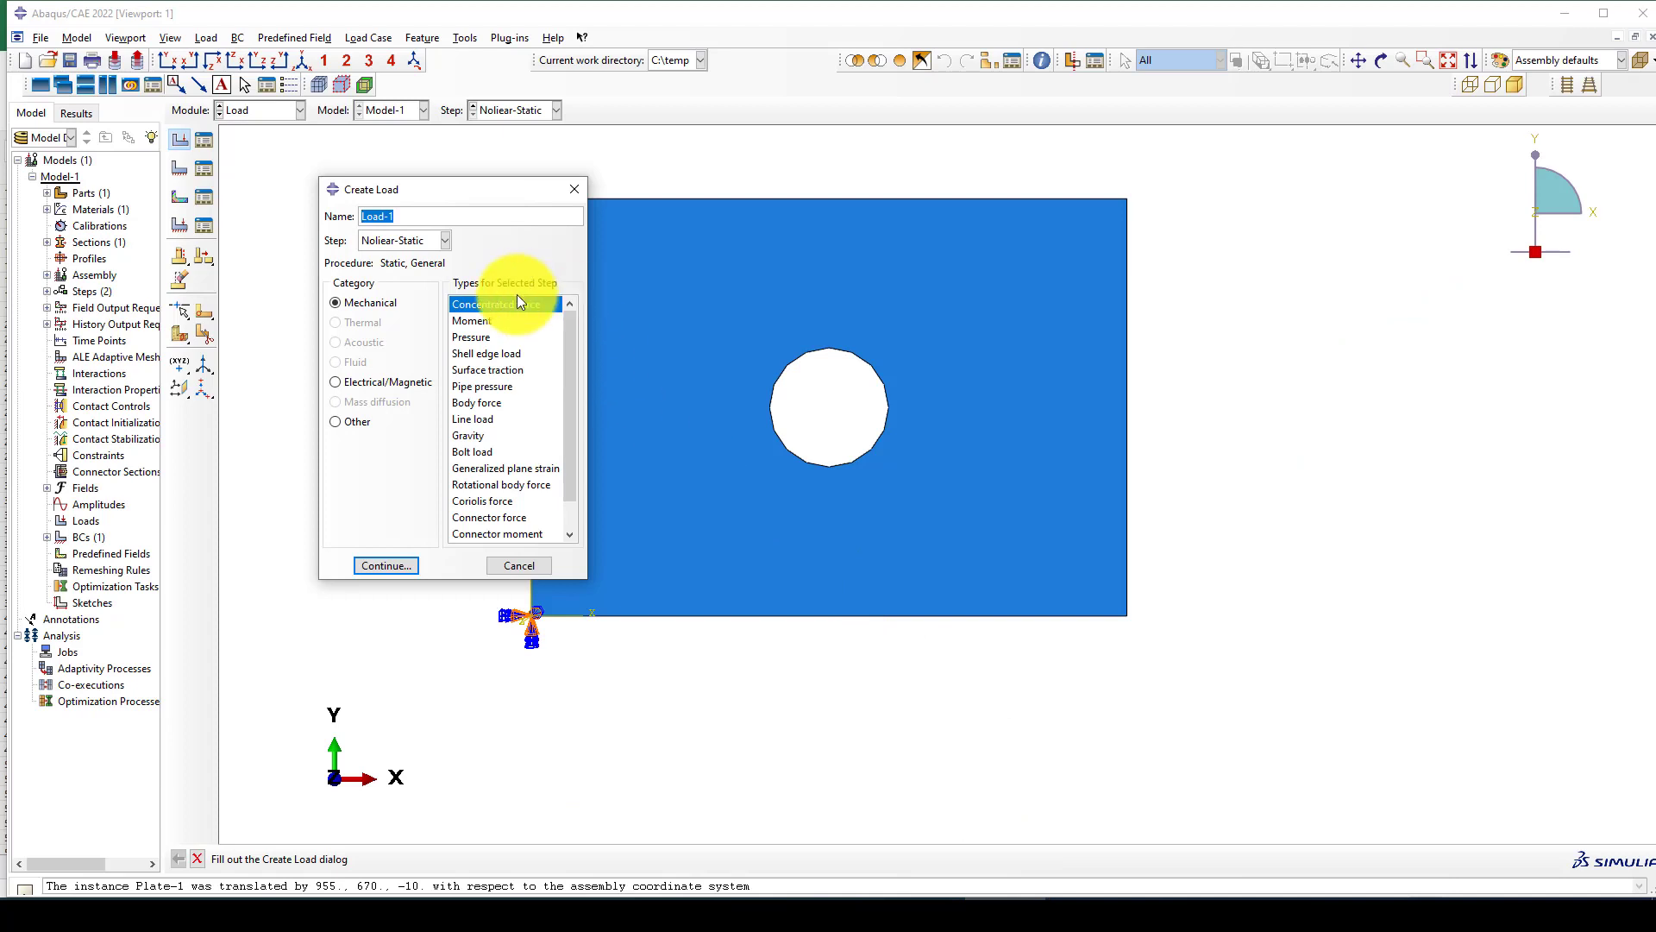
pyautogui.click(480, 337)
pyautogui.click(411, 572)
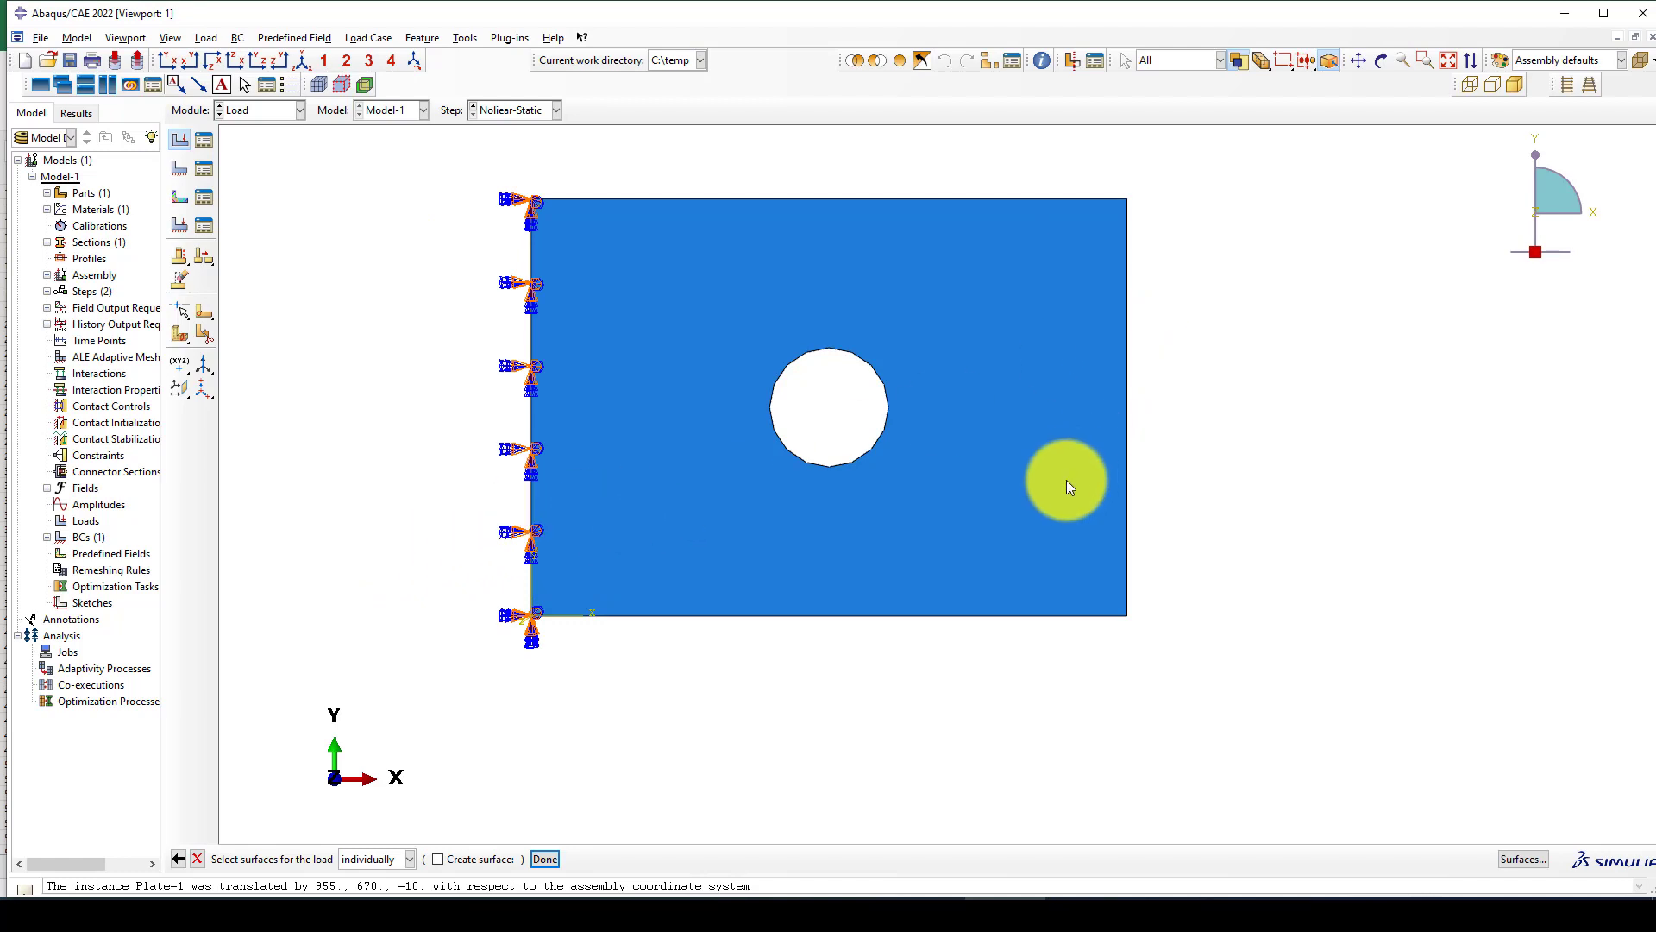
pyautogui.keyDown('ctrl'); pyautogui.keyDown('alt'); pyautogui.moveTo(932, 503); pyautogui.dragTo(789, 541); pyautogui.keyUp('alt'); pyautogui.keyUp('ctrl')
pyautogui.scroll(-5, 1065, 242)
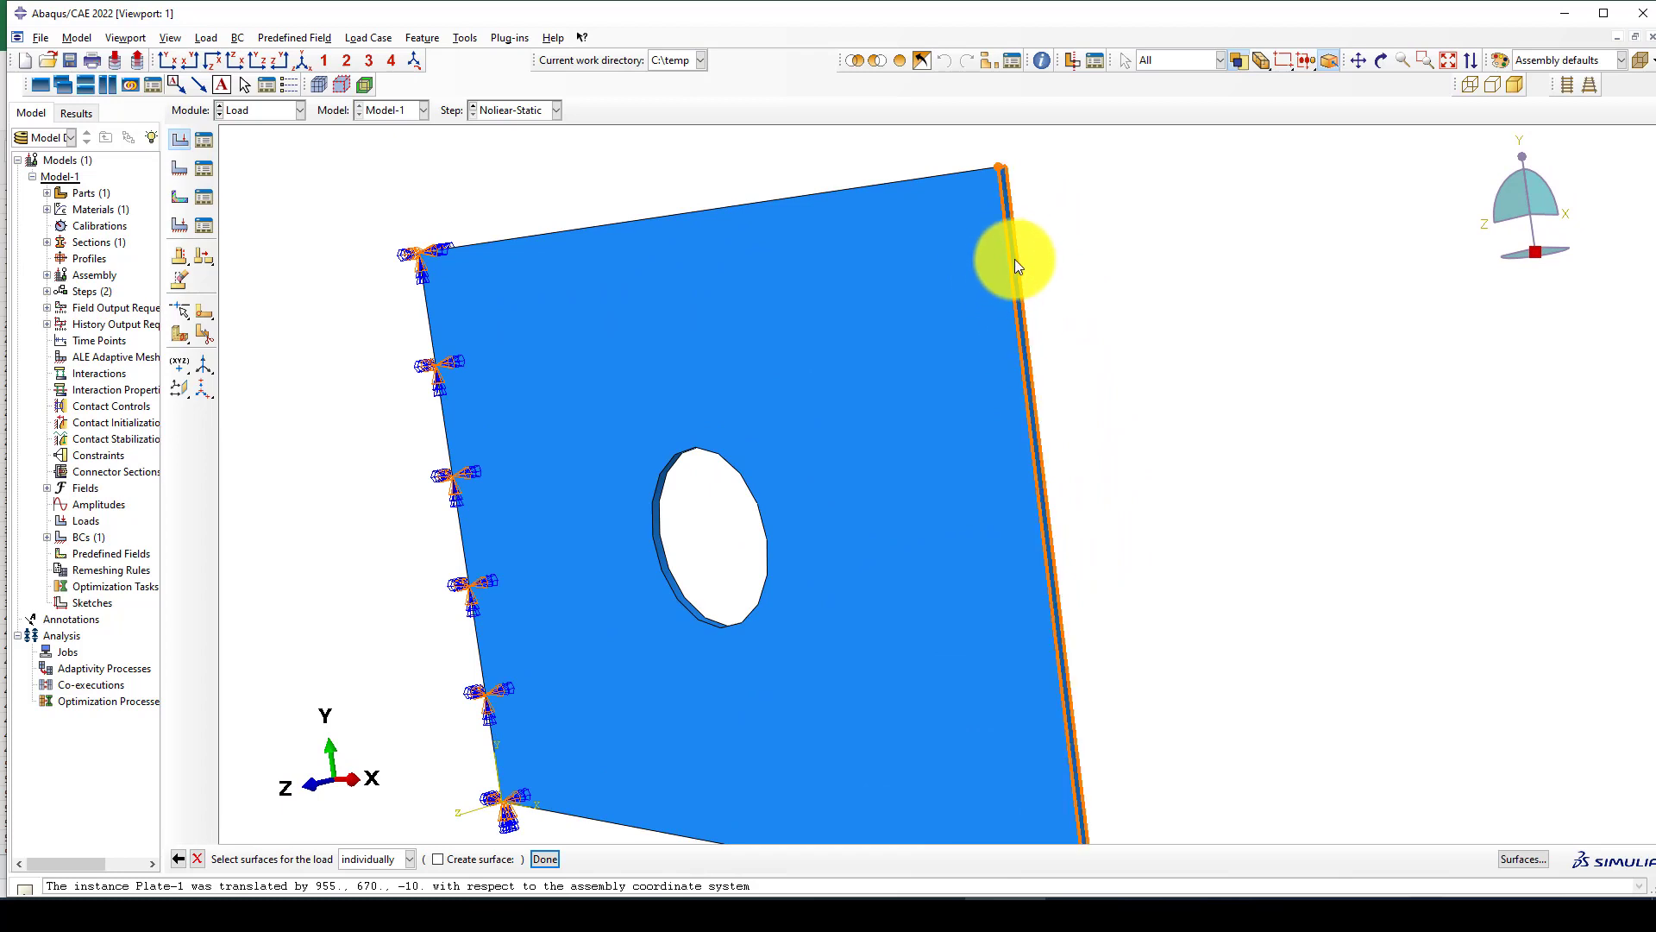
pyautogui.scroll(-2, 1014, 233)
pyautogui.click(1009, 231)
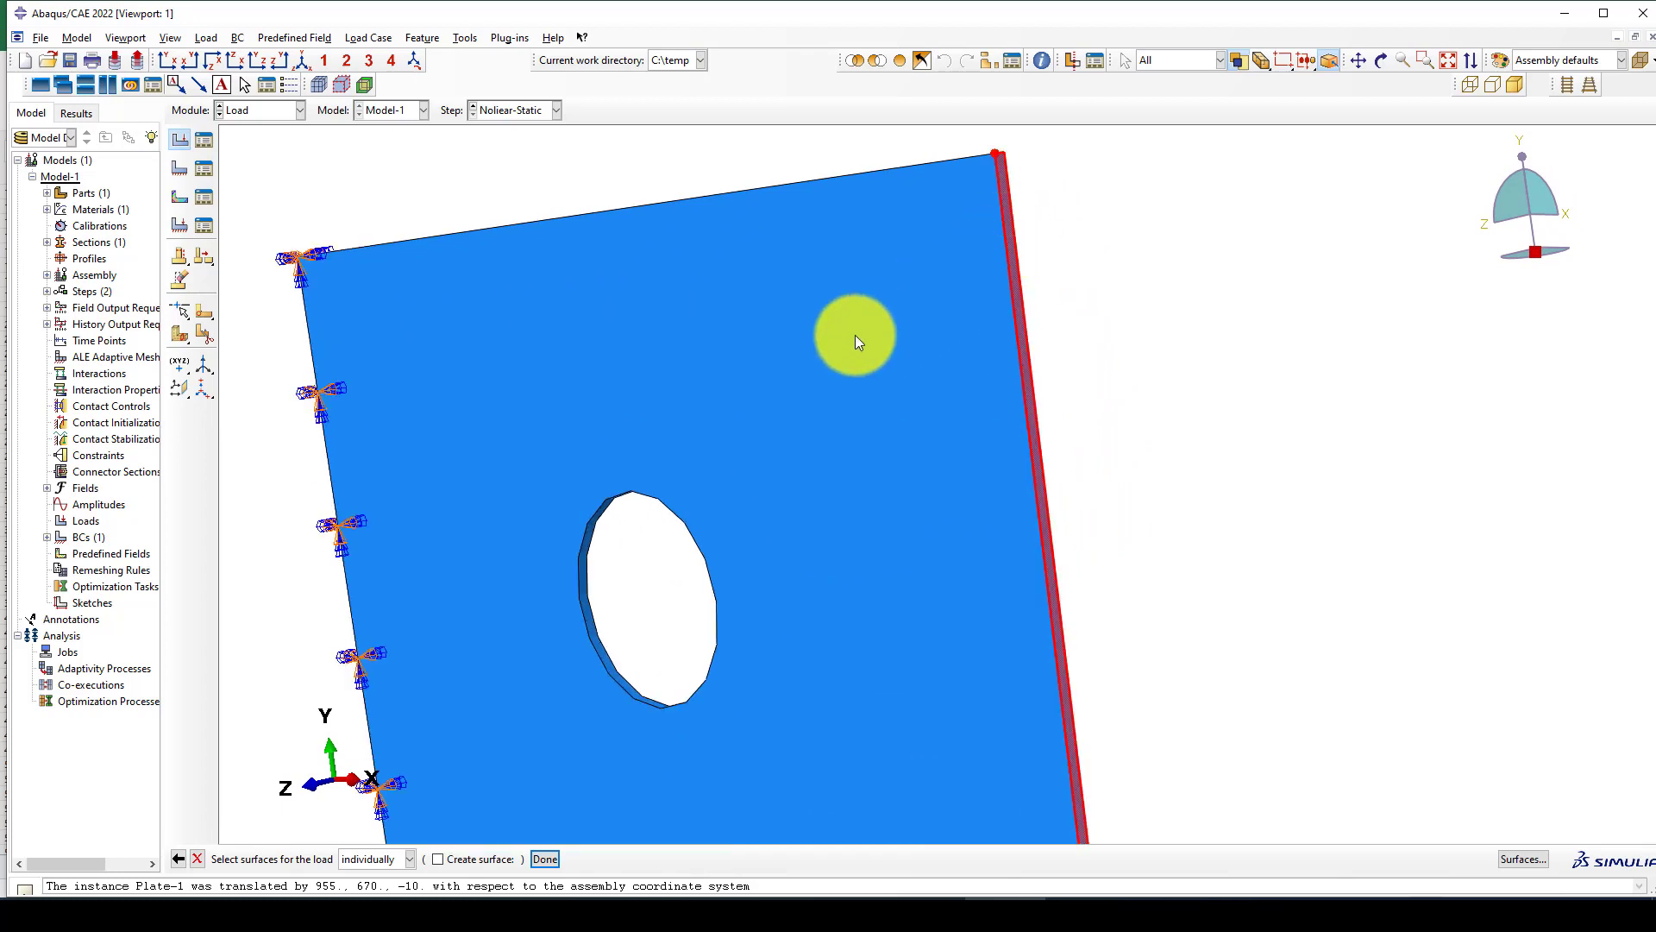
pyautogui.middleClick(849, 343)
# Set the uniform pressure magnitude to -0.125, create the load and show the plate in the front XY view.
pyautogui.click(266, 357)
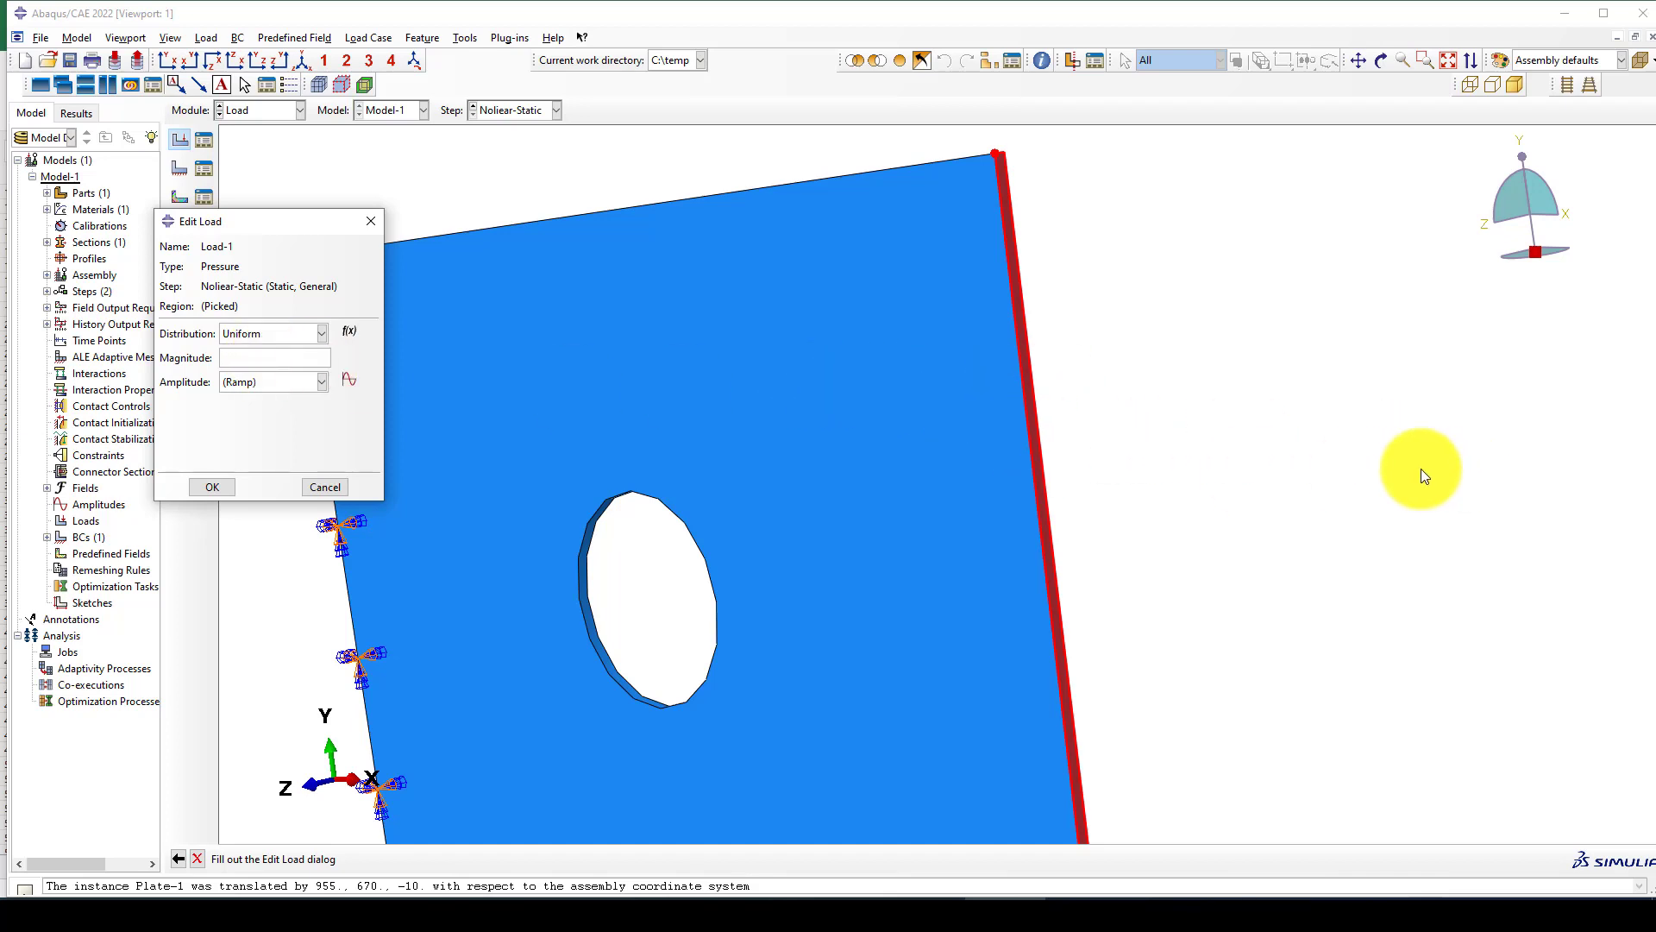
pyautogui.write('-0.125')
pyautogui.click(214, 485)
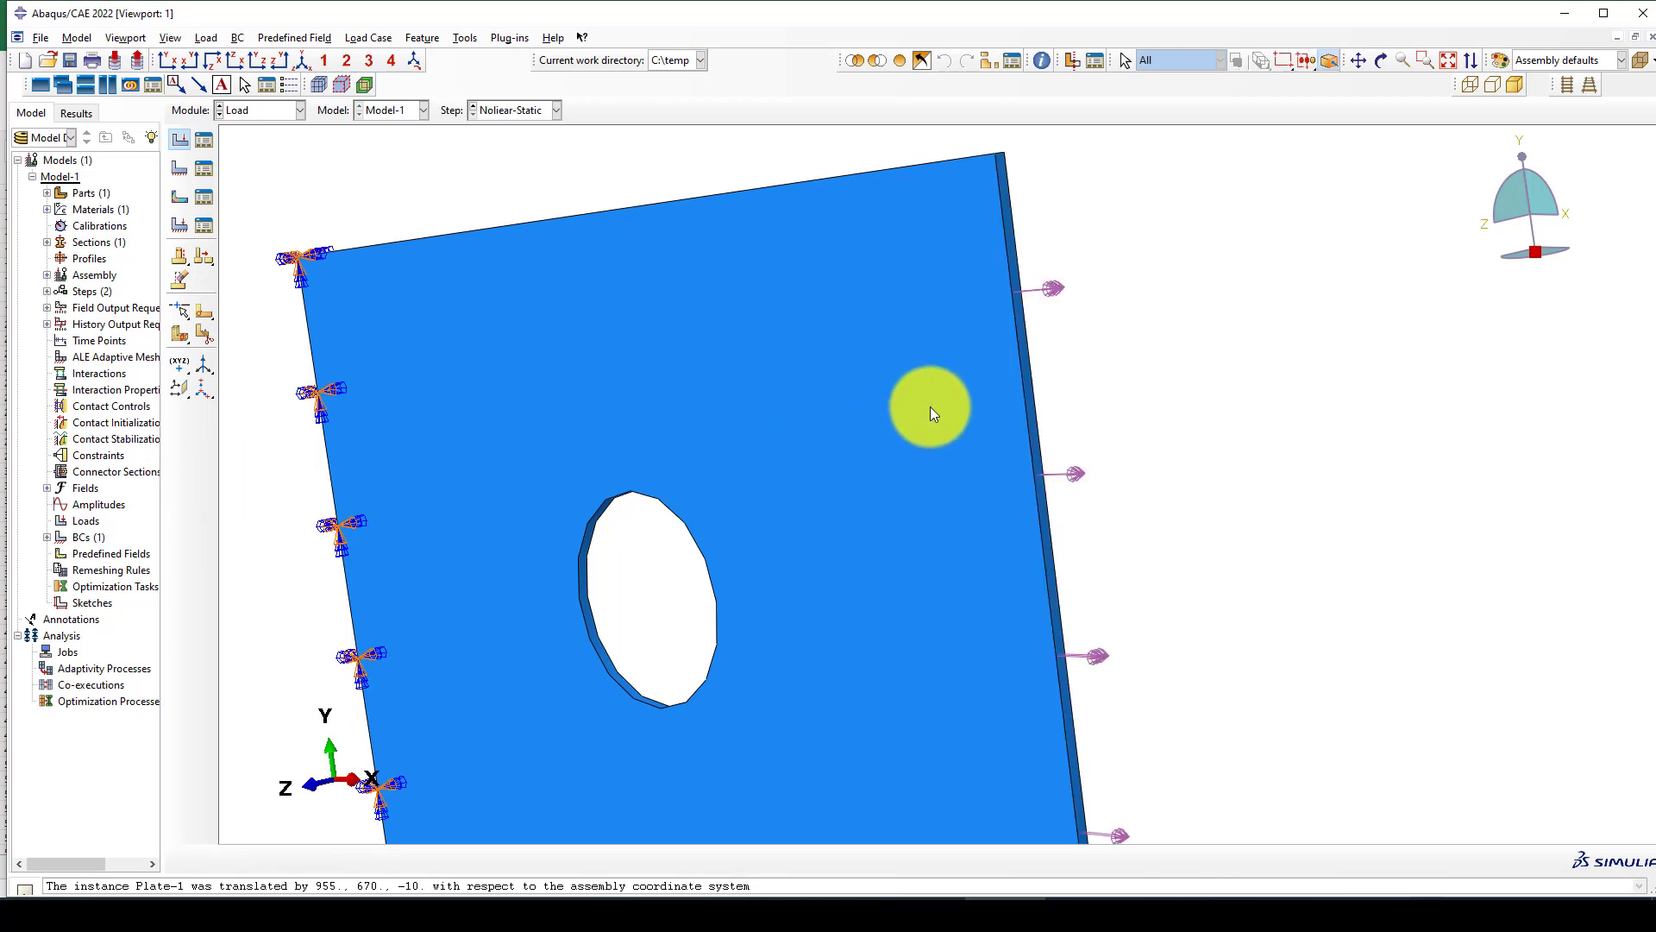
pyautogui.scroll(-5, 930, 407)
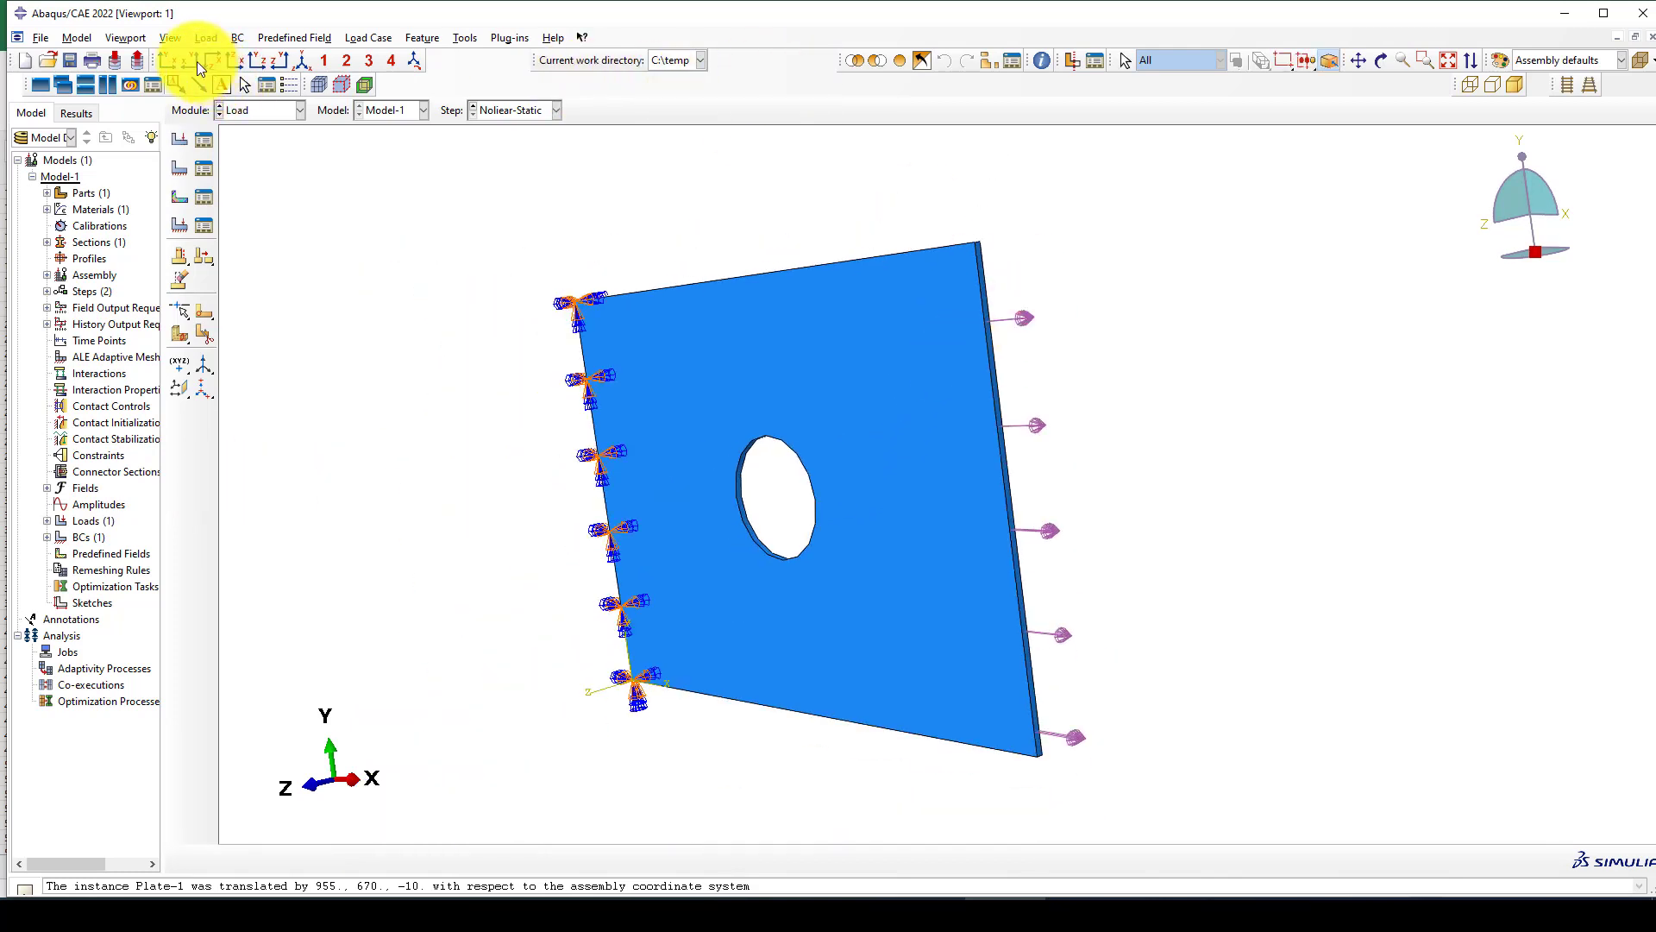
pyautogui.click(172, 64)
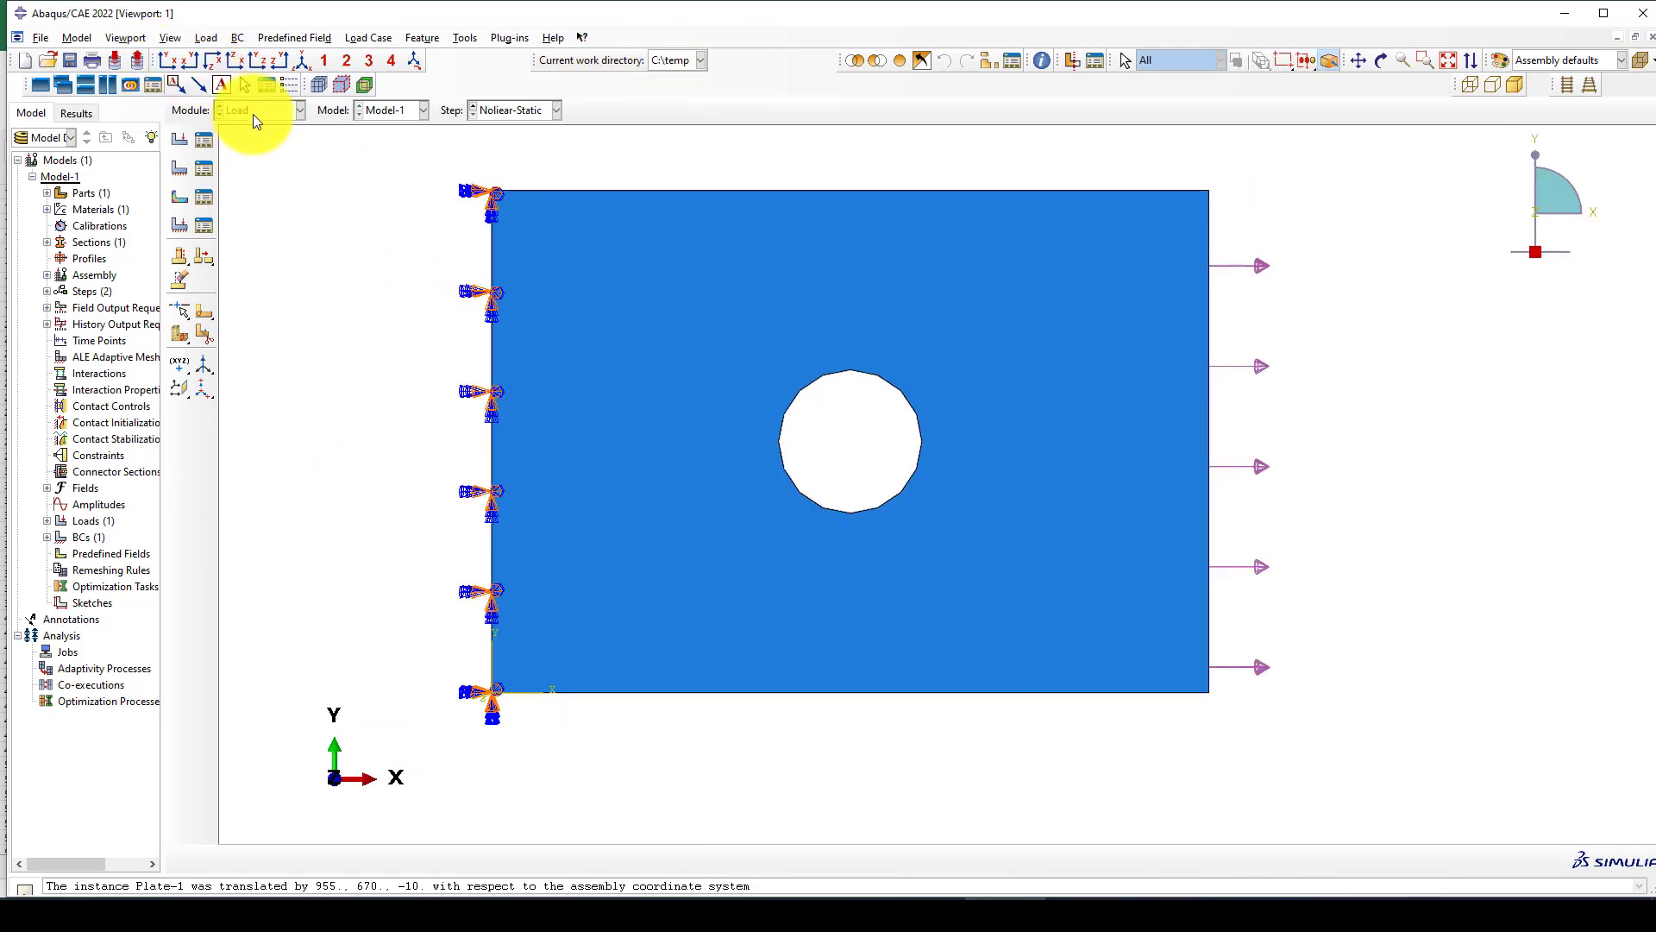
pyautogui.click(254, 115)
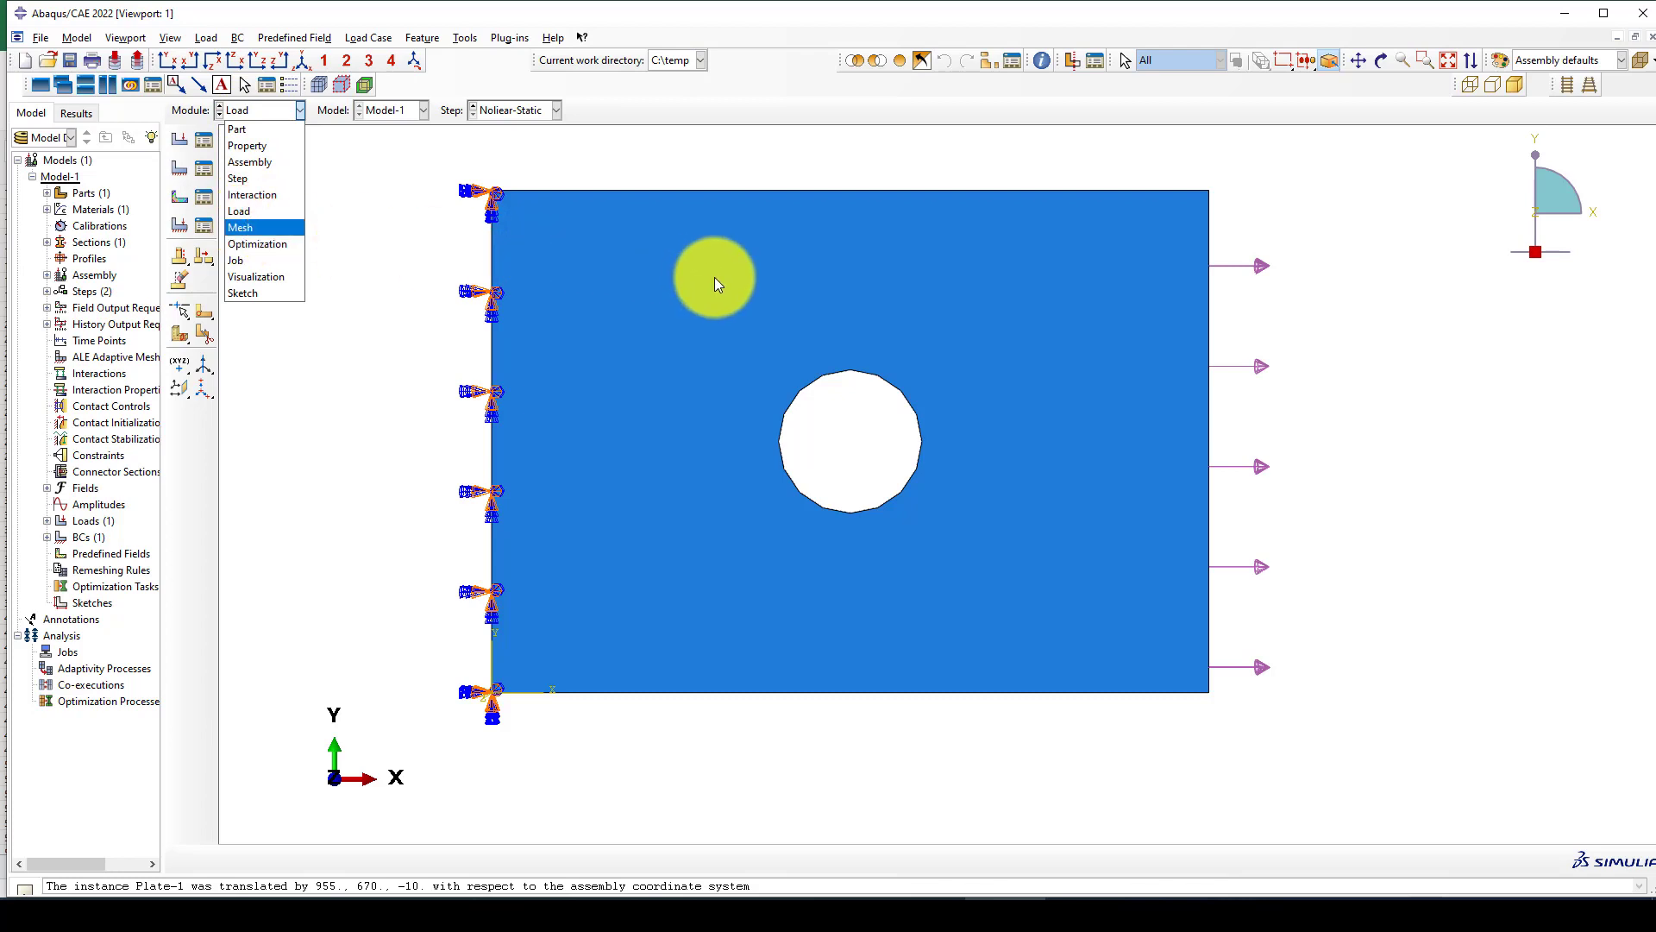
pyautogui.click(545, 251)
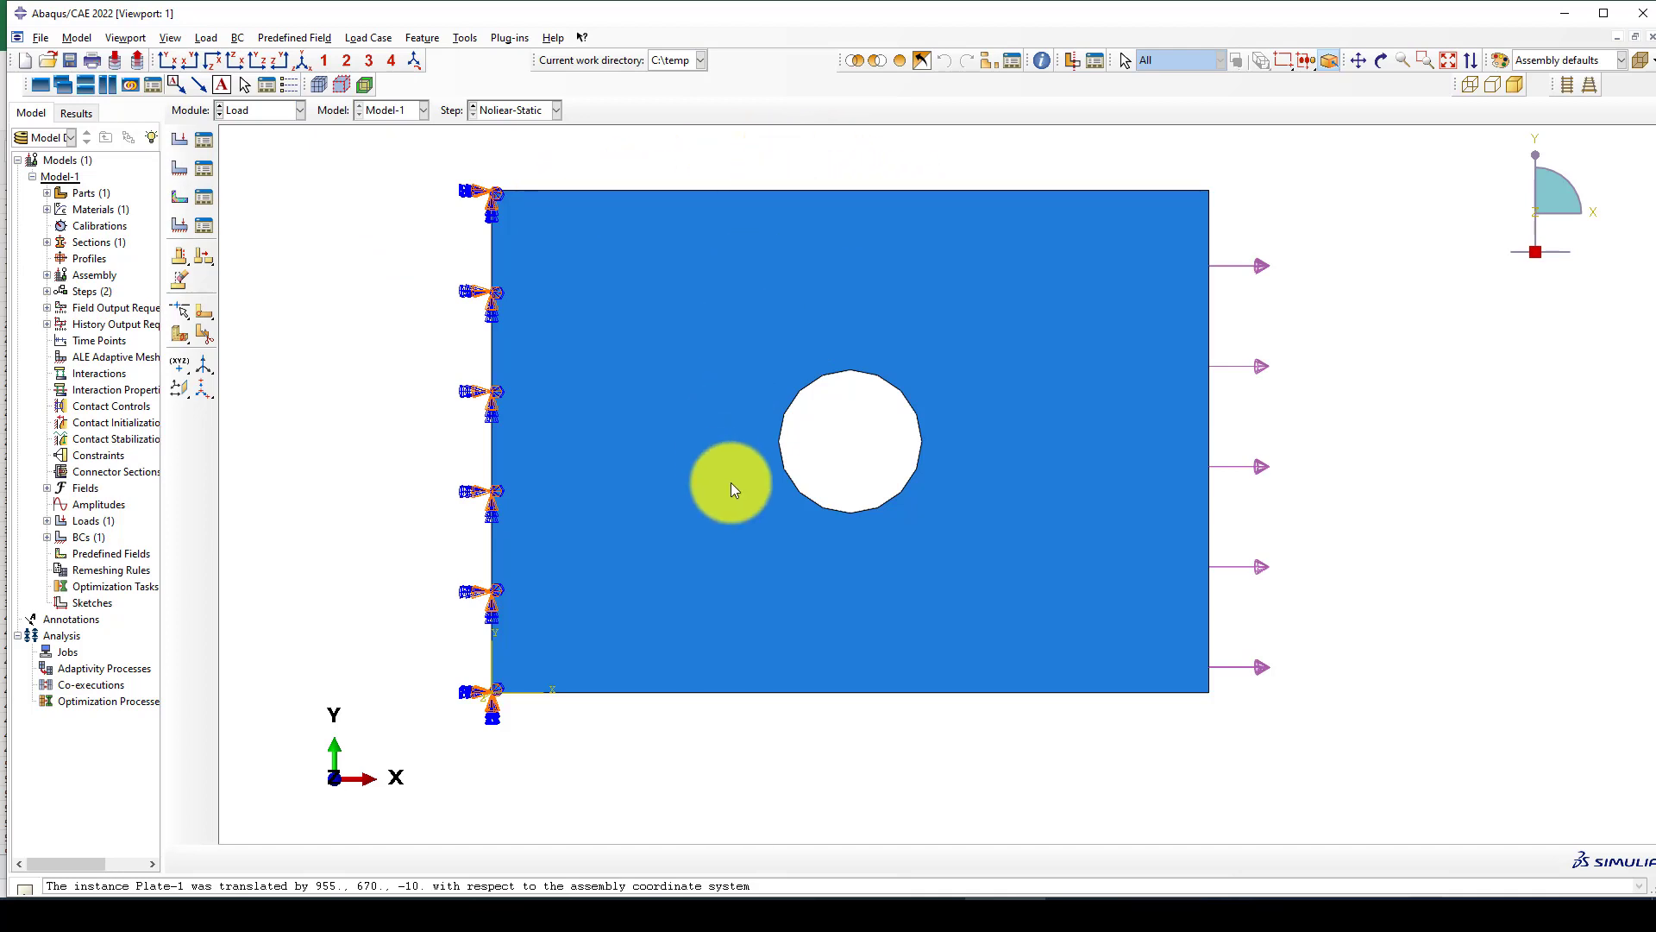
# Start a mechanical Displacement/Rotation boundary condition named U3 in the Initial step.
pyautogui.click(179, 167)
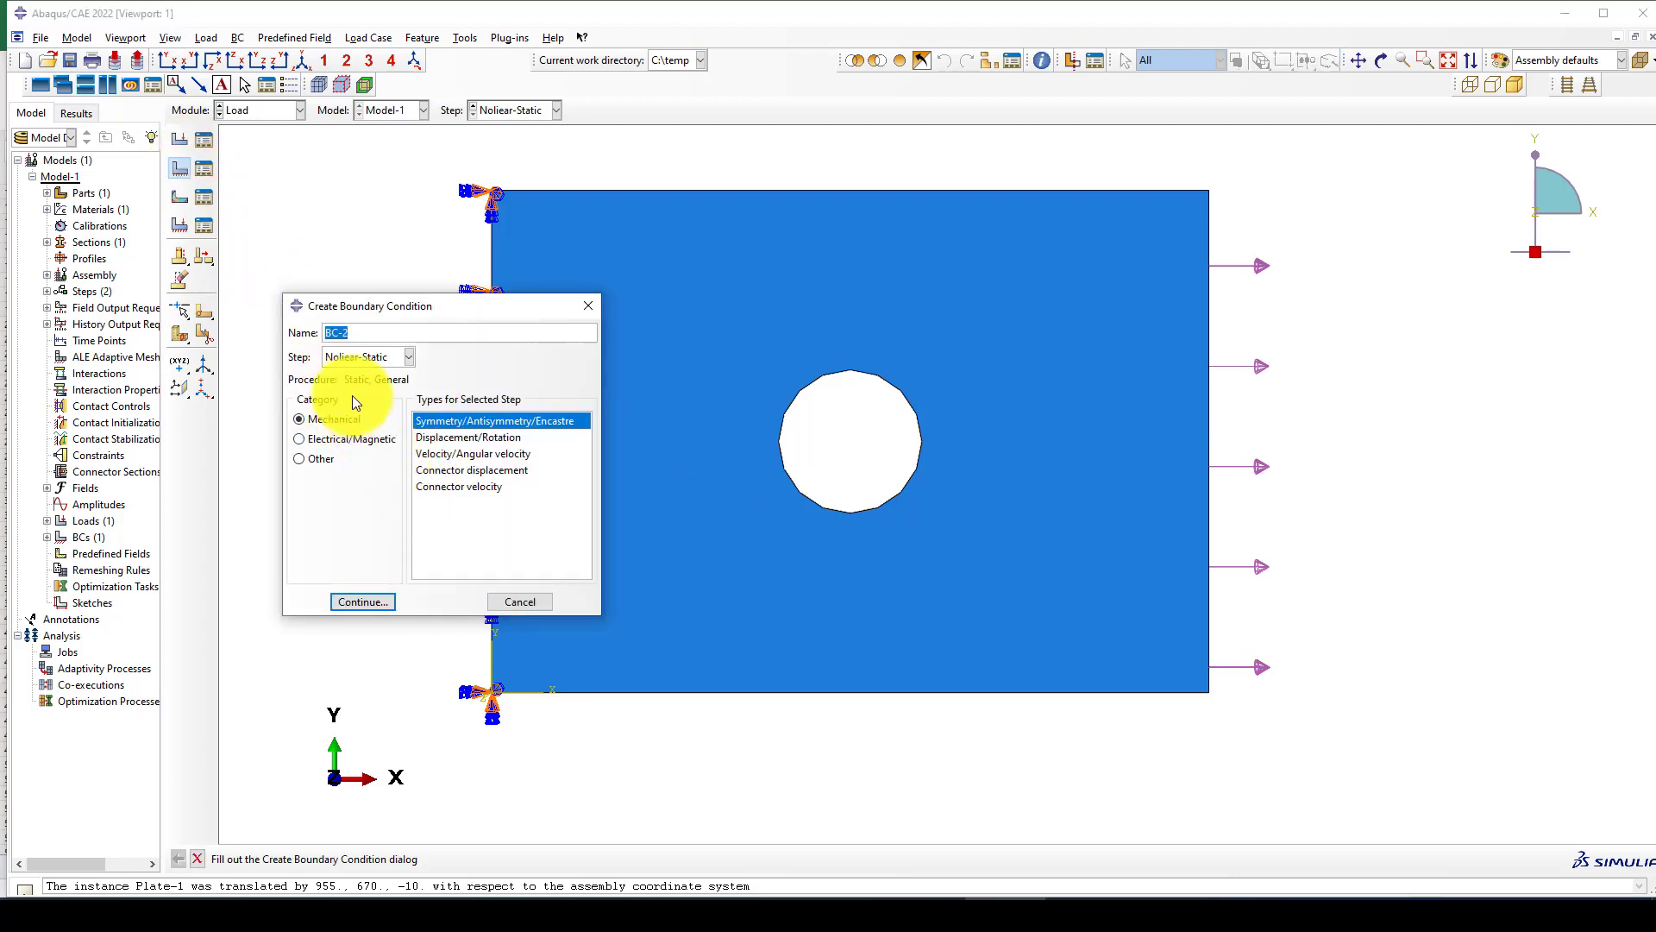
pyautogui.click(340, 358)
pyautogui.click(340, 374)
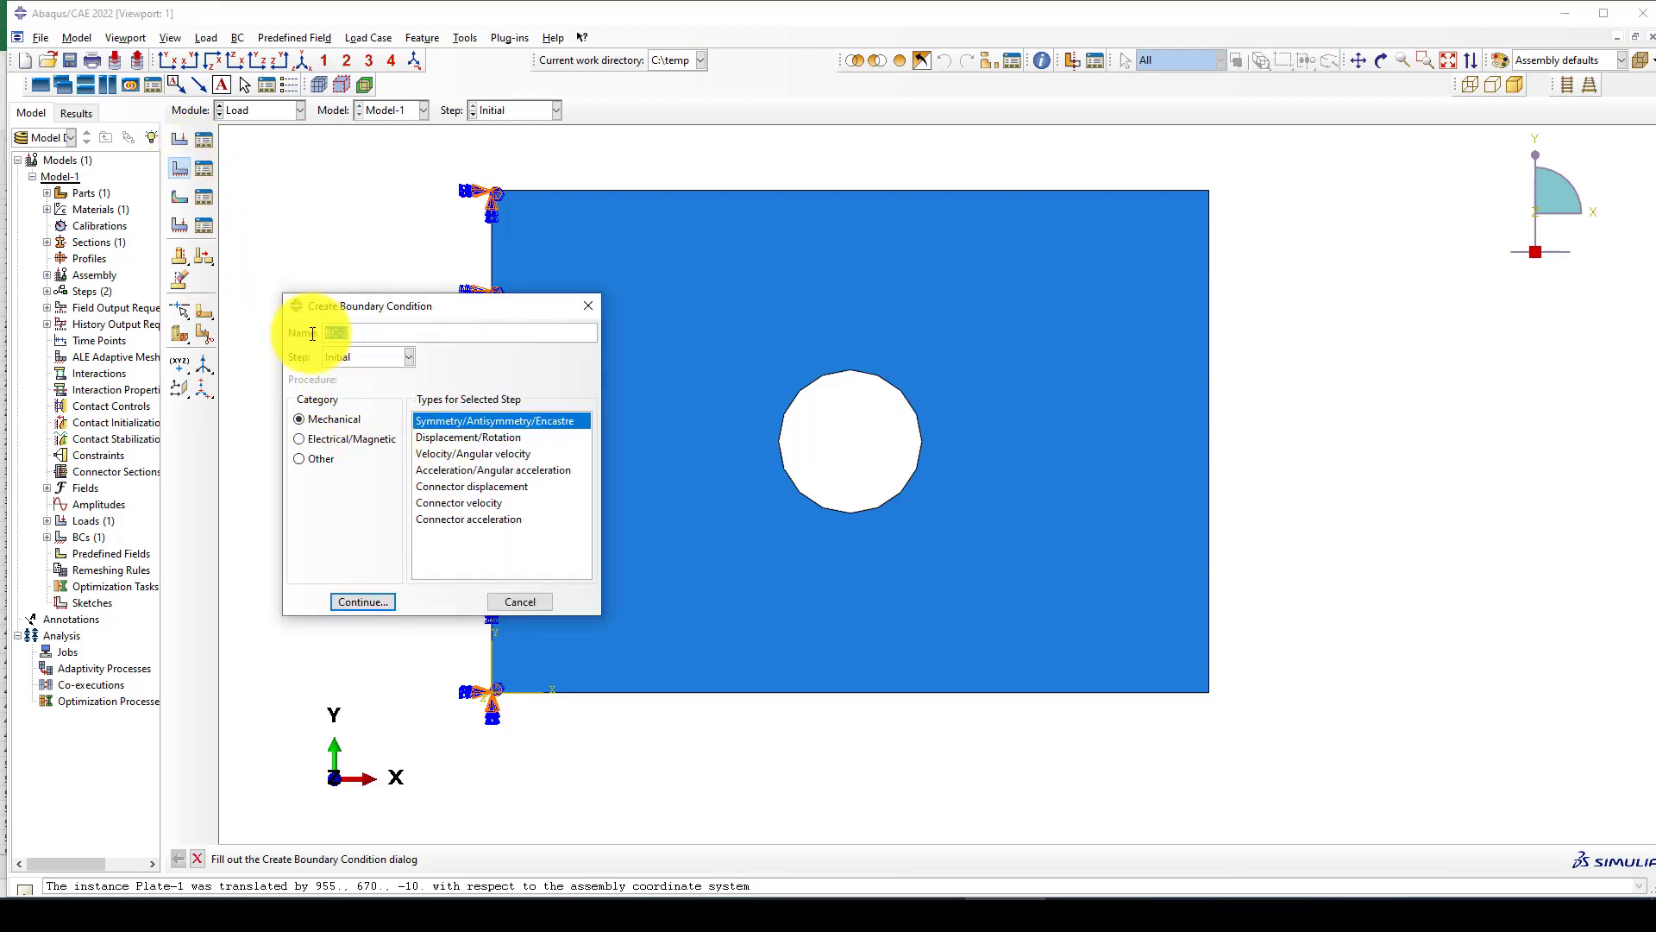
pyautogui.write('U3')
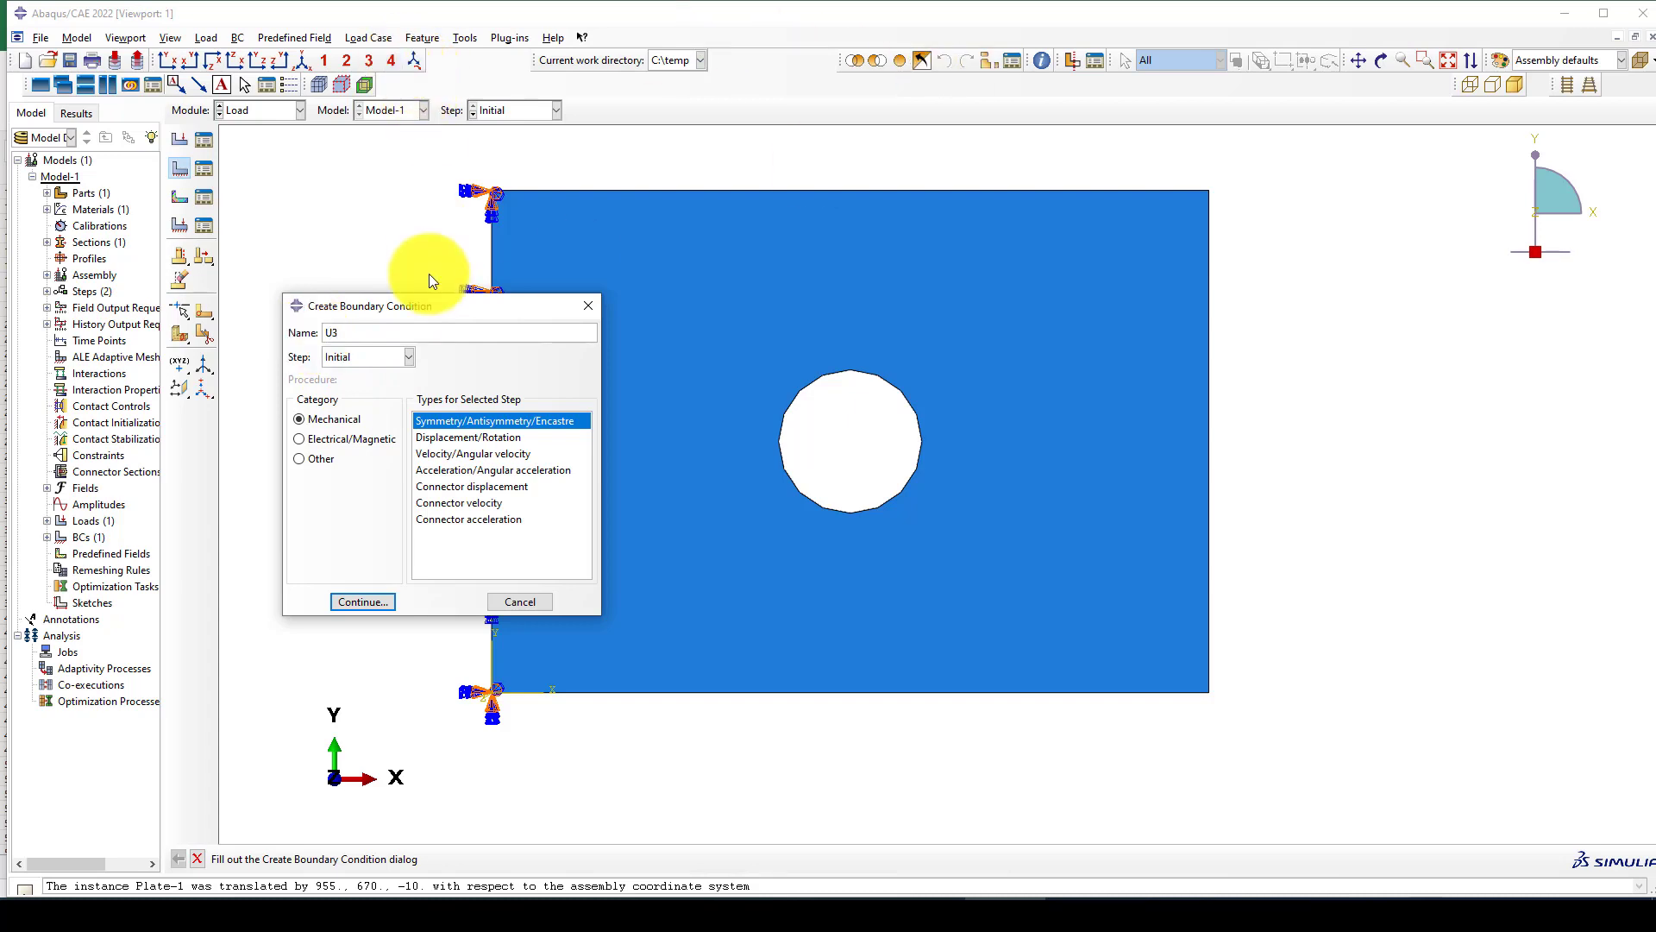
pyautogui.click(421, 437)
pyautogui.click(363, 601)
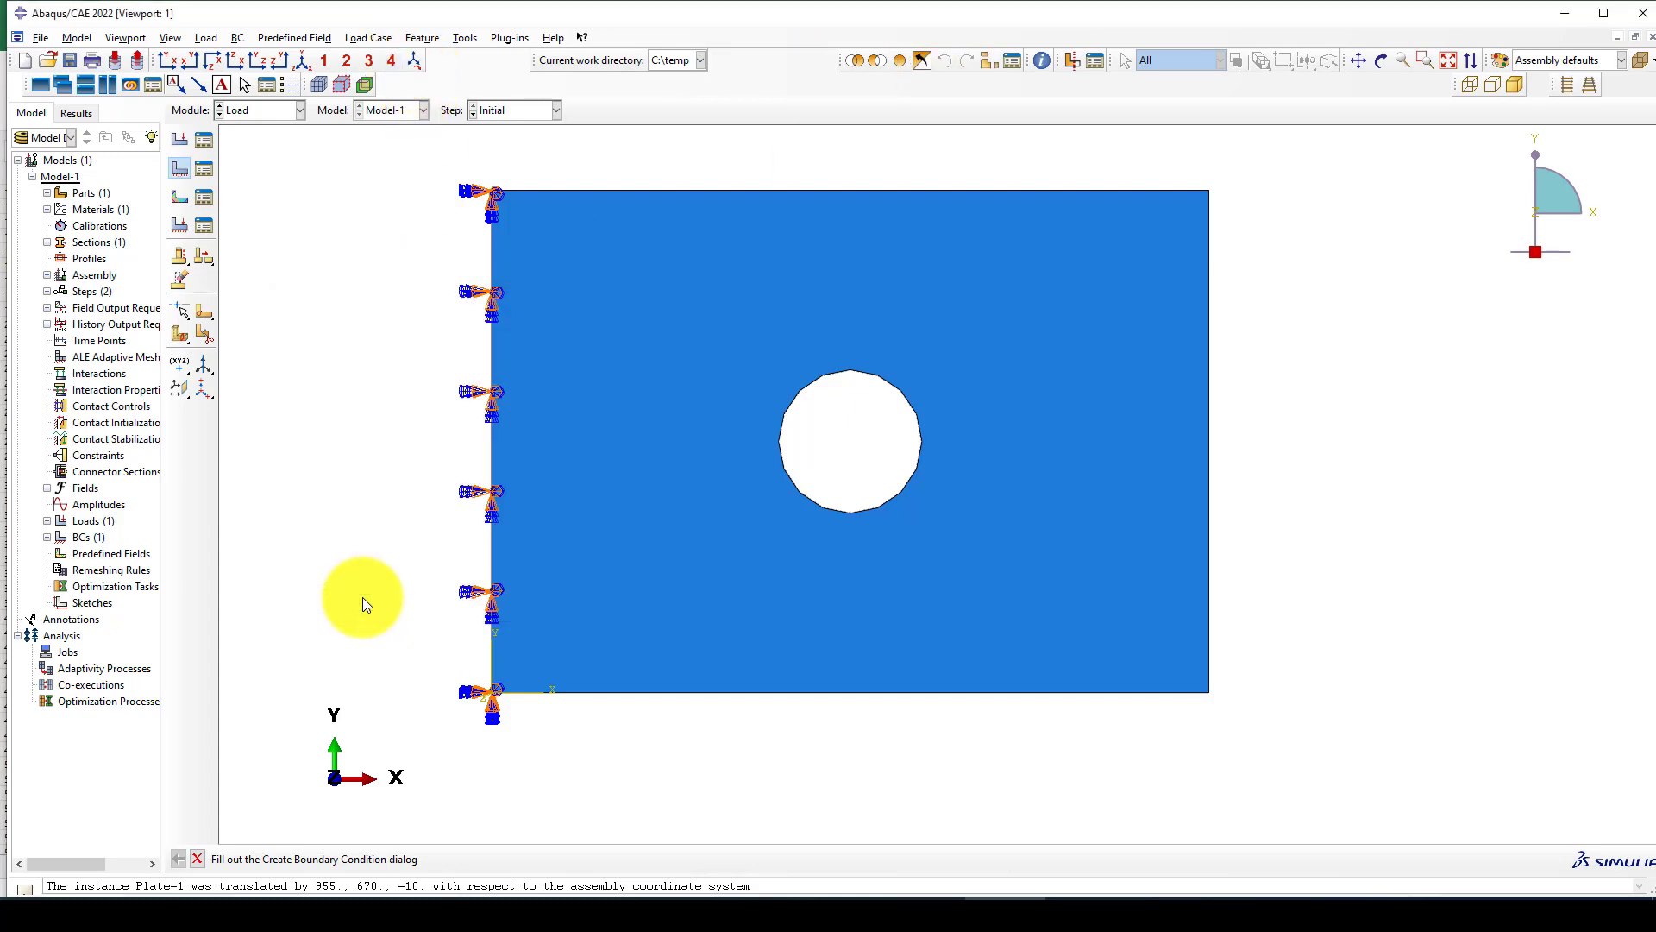
# Apply the boundary condition to the plate's large face around the hole, restraining only the U3 displacement.
pyautogui.click(306, 60)
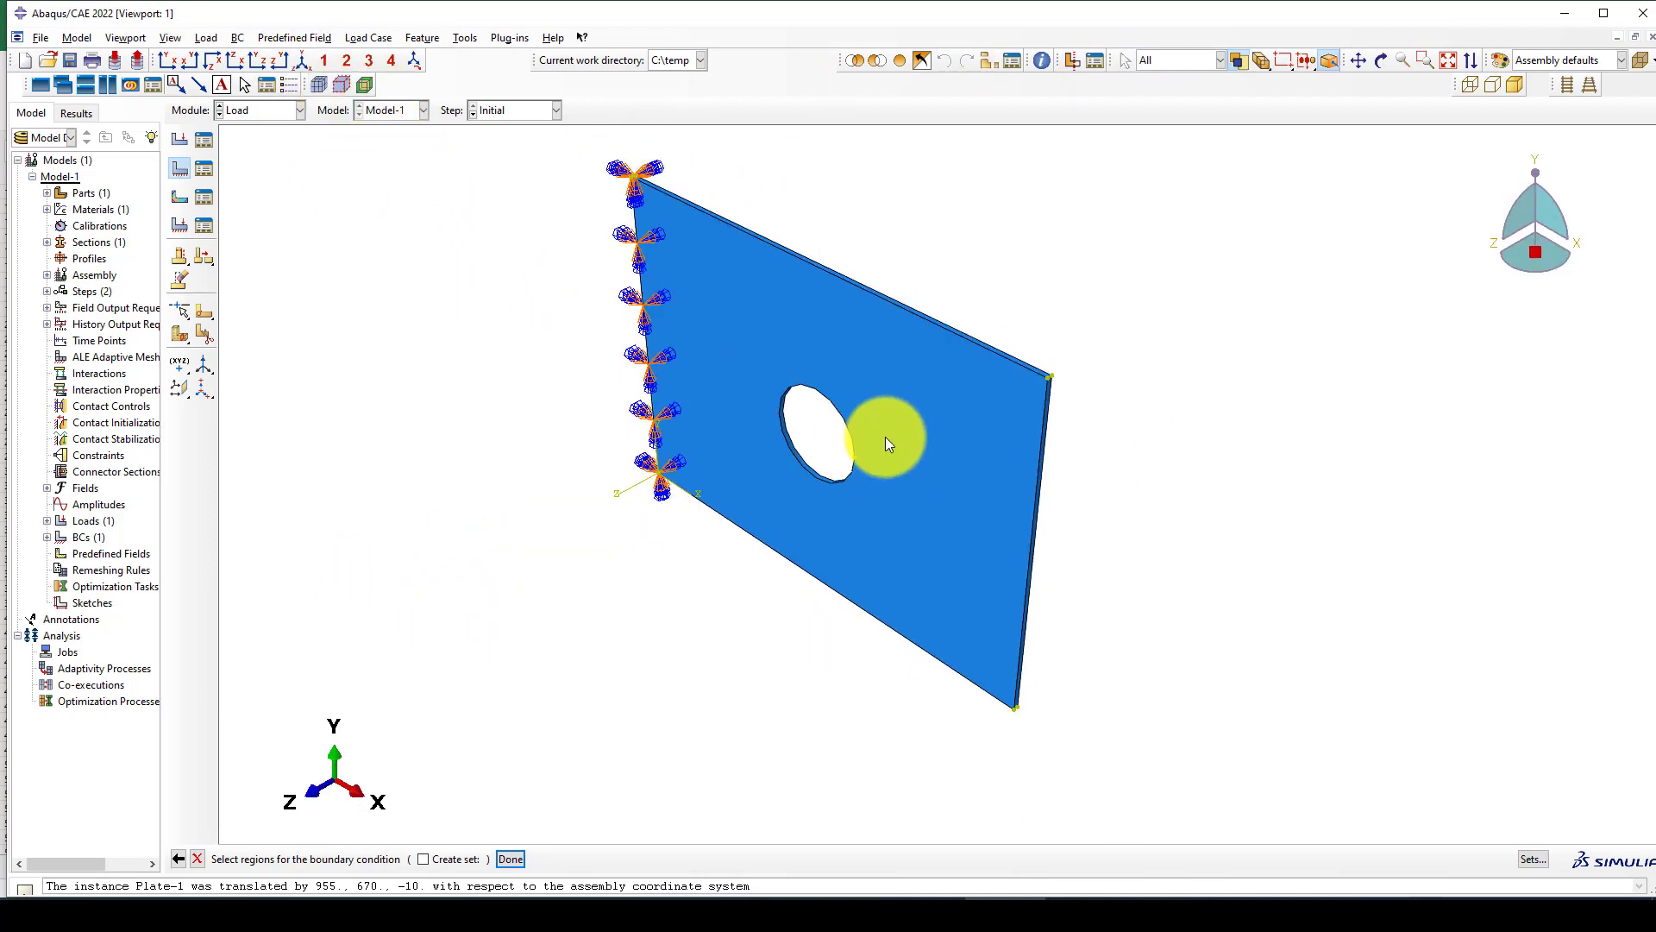
pyautogui.keyDown('ctrl'); pyautogui.keyDown('alt'); pyautogui.moveTo(886, 437); pyautogui.dragTo(929, 463); pyautogui.keyUp('alt'); pyautogui.keyUp('ctrl')
pyautogui.click(829, 373)
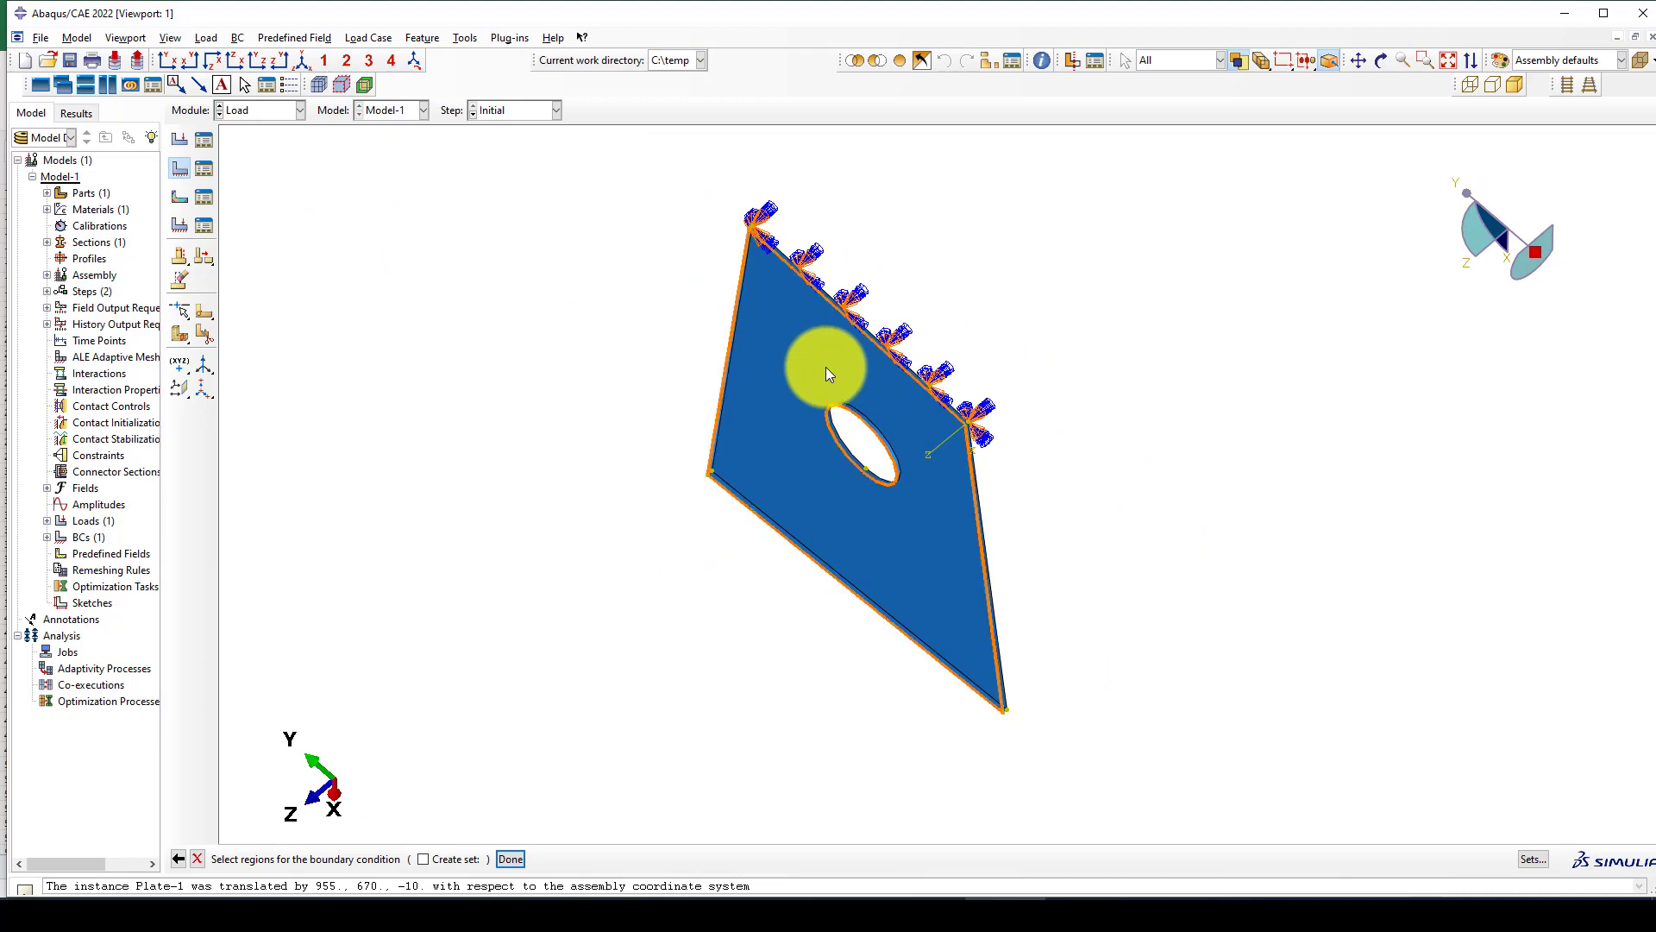
pyautogui.scroll(-5, 712, 475)
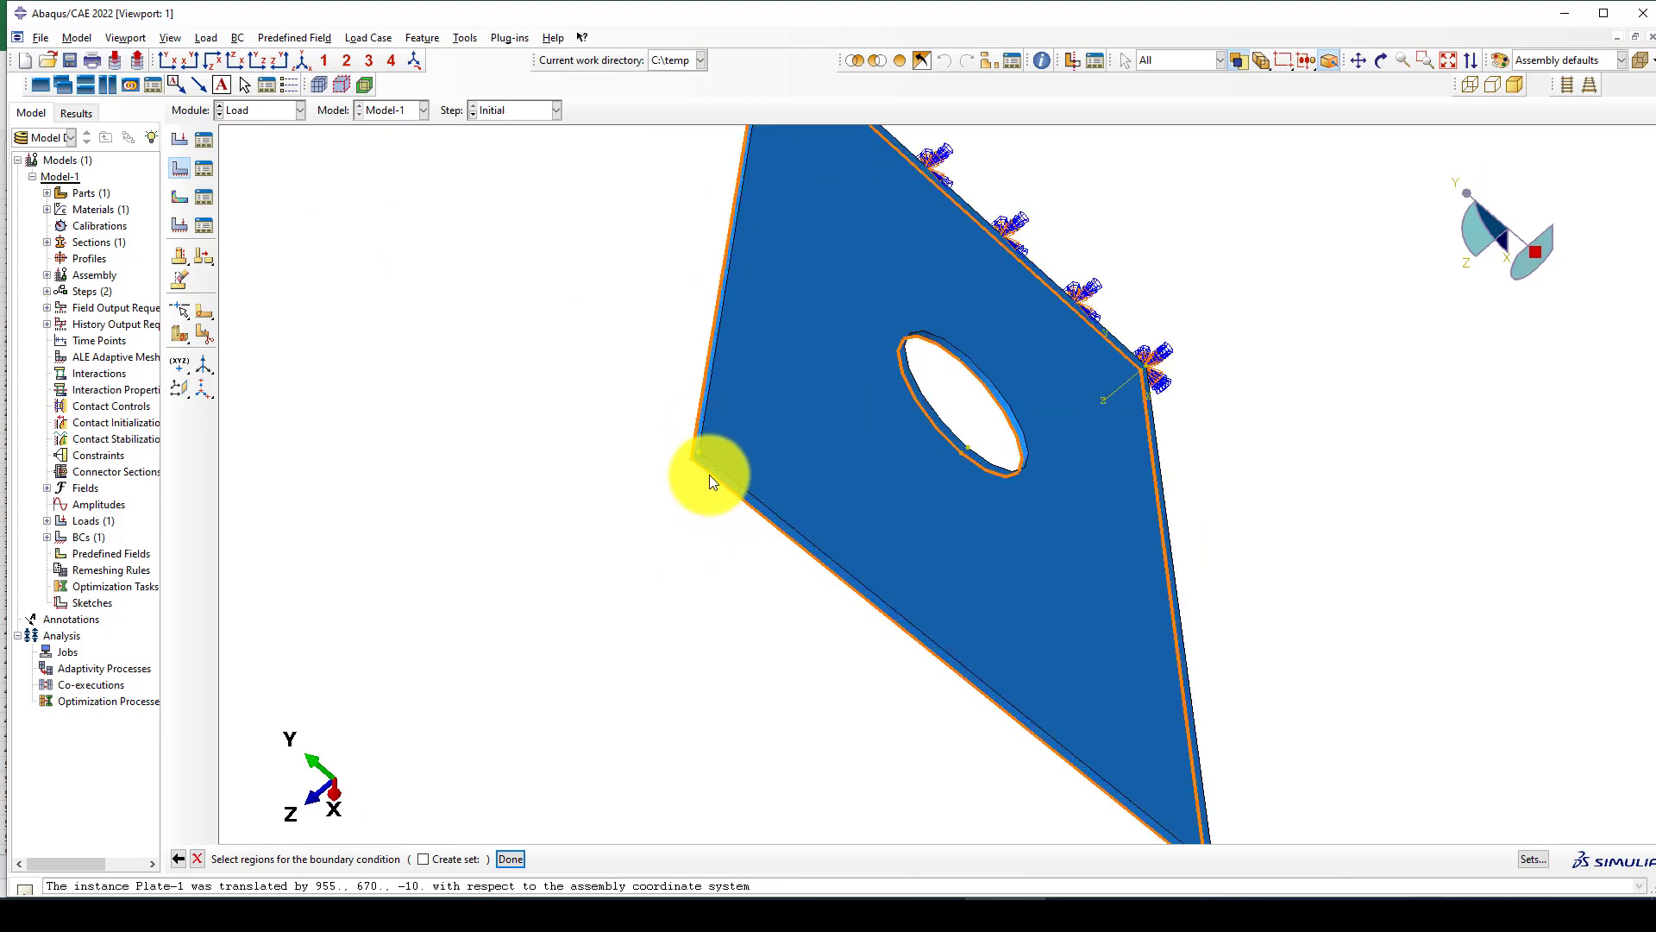
pyautogui.middleClick(751, 416)
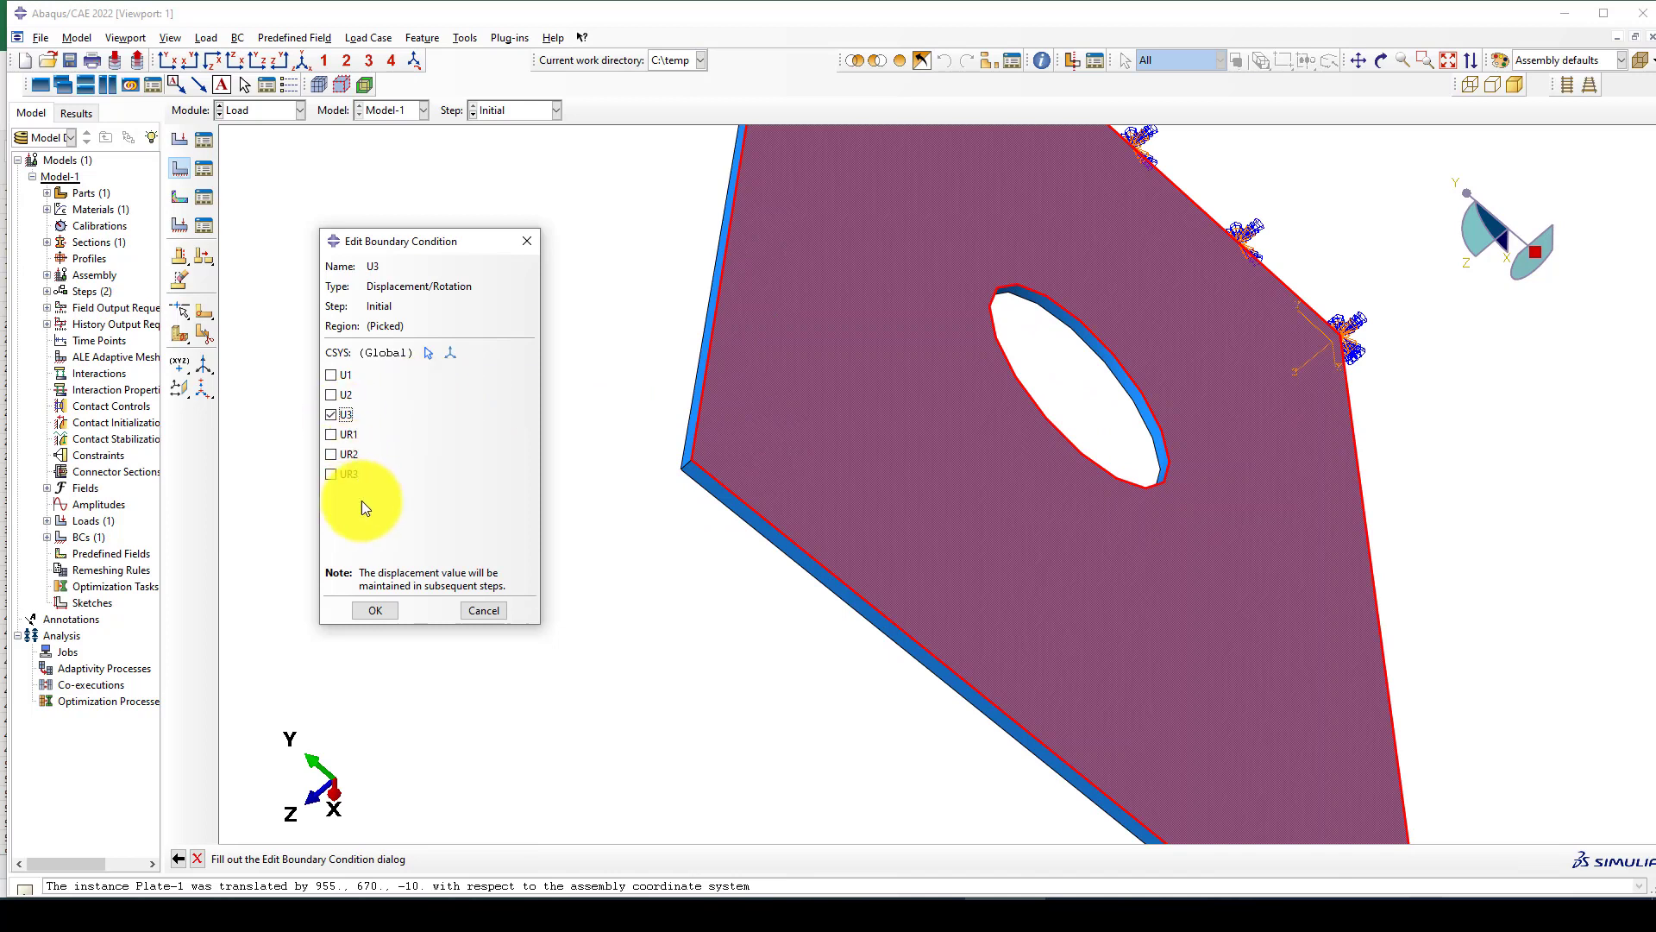
pyautogui.click(375, 611)
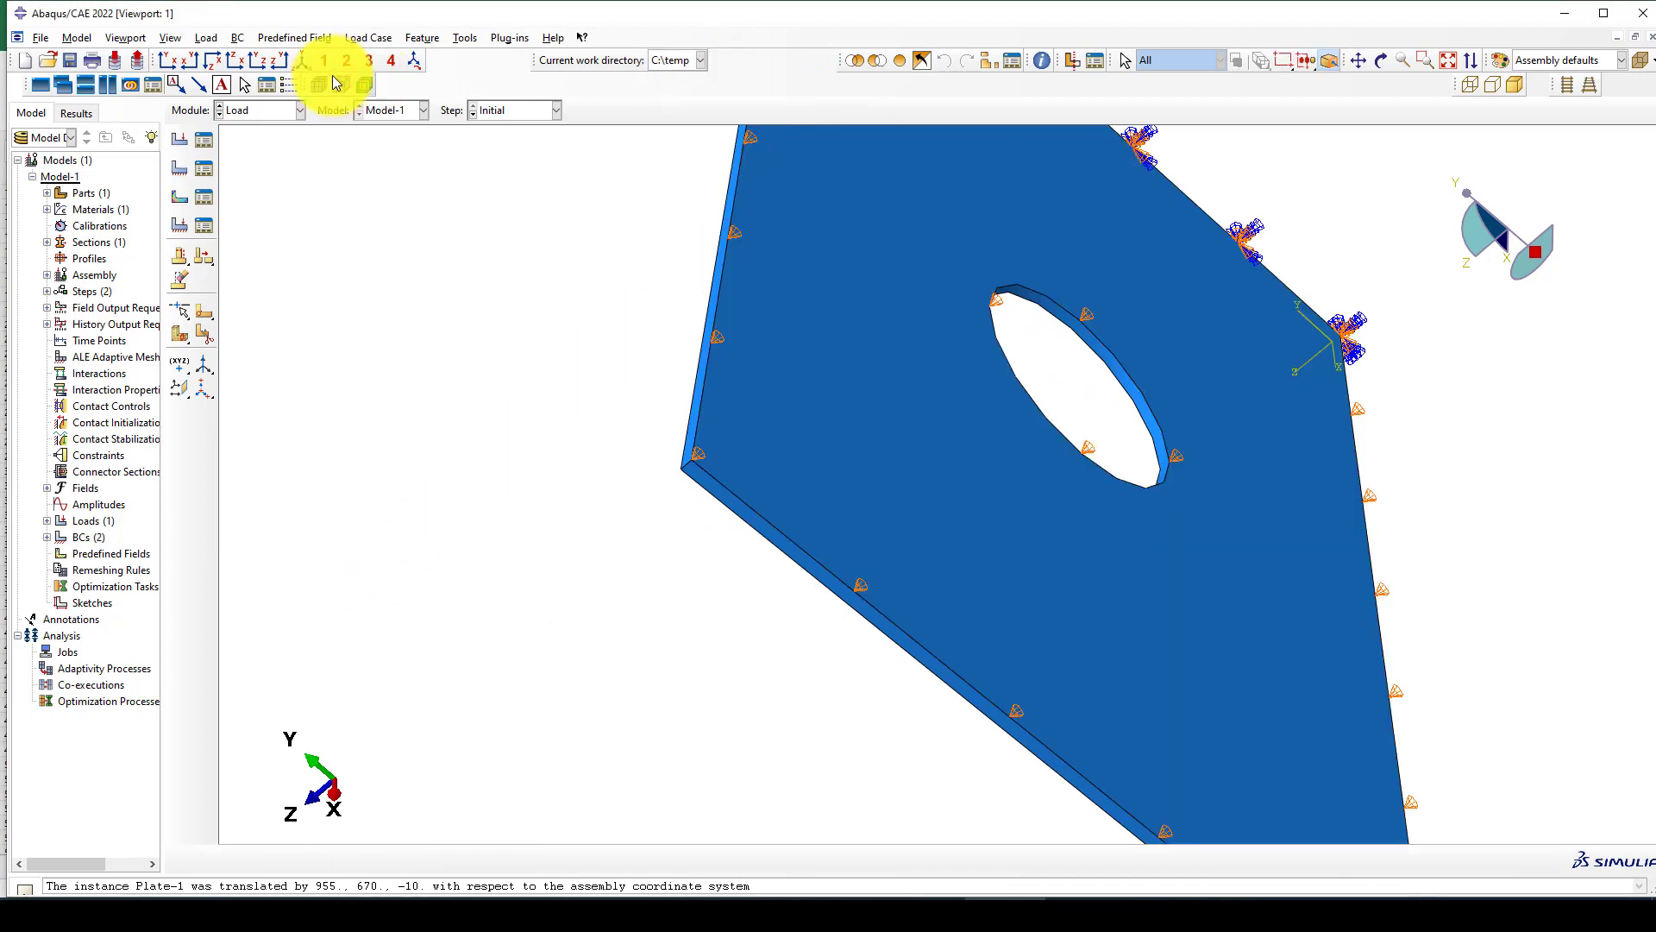
# Return to the front XY view and switch to the Mesh module with the Plate part as the object.
pyautogui.click(167, 59)
pyautogui.scroll(3, 634, 380)
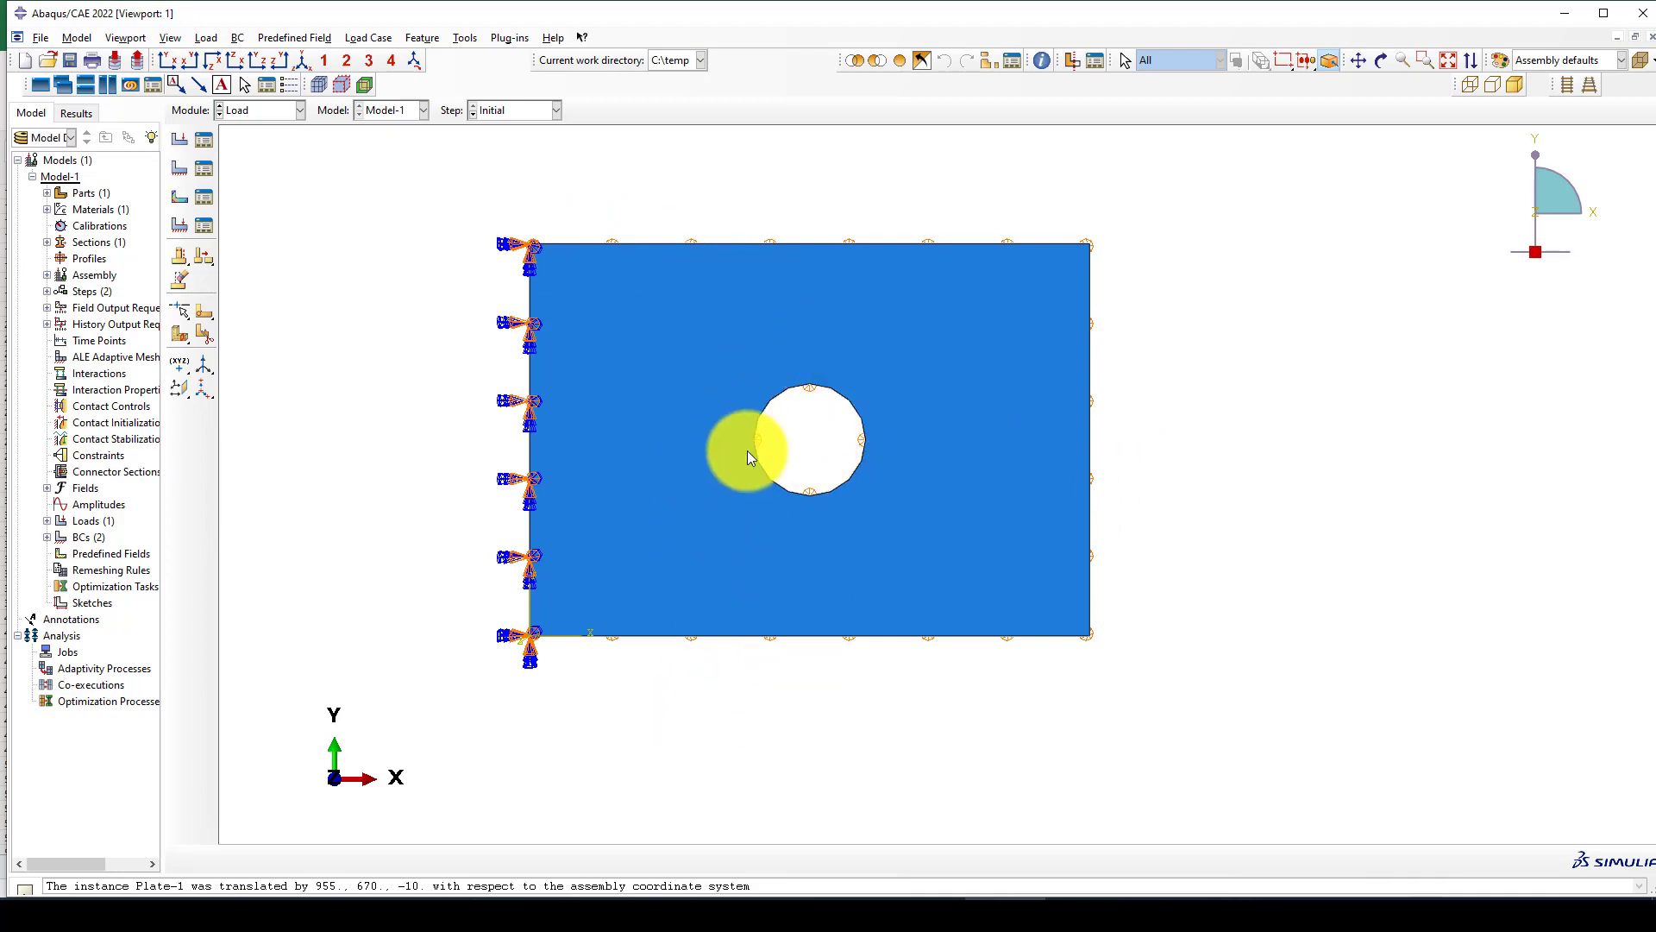
pyautogui.click(238, 111)
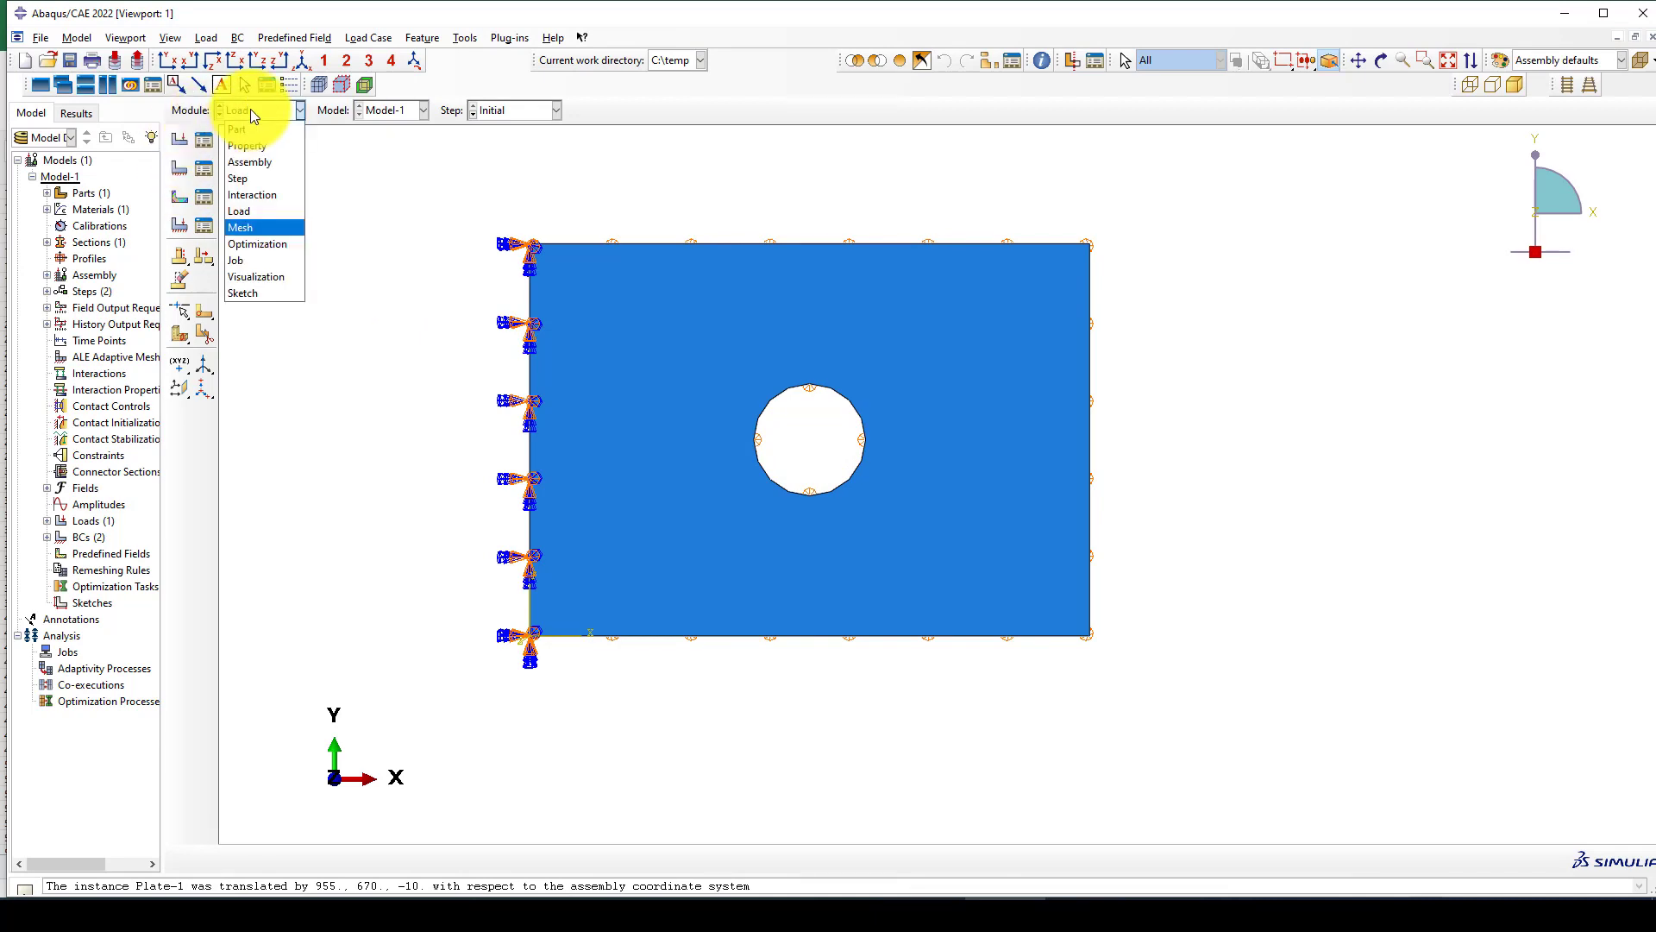
pyautogui.click(242, 228)
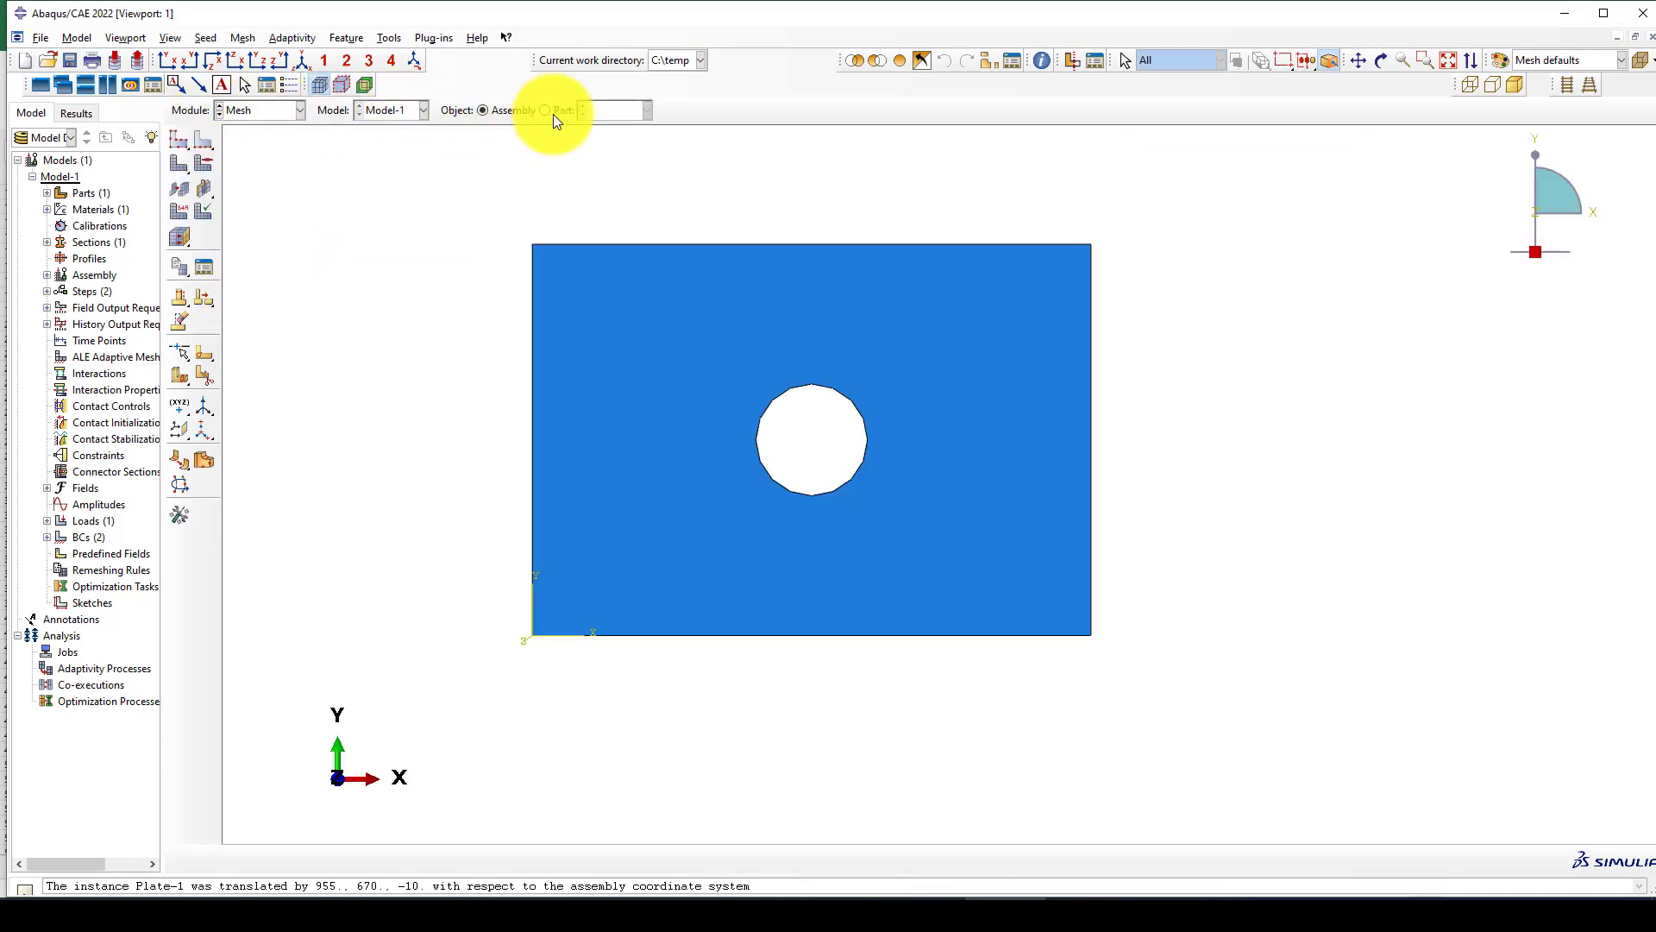
pyautogui.click(549, 111)
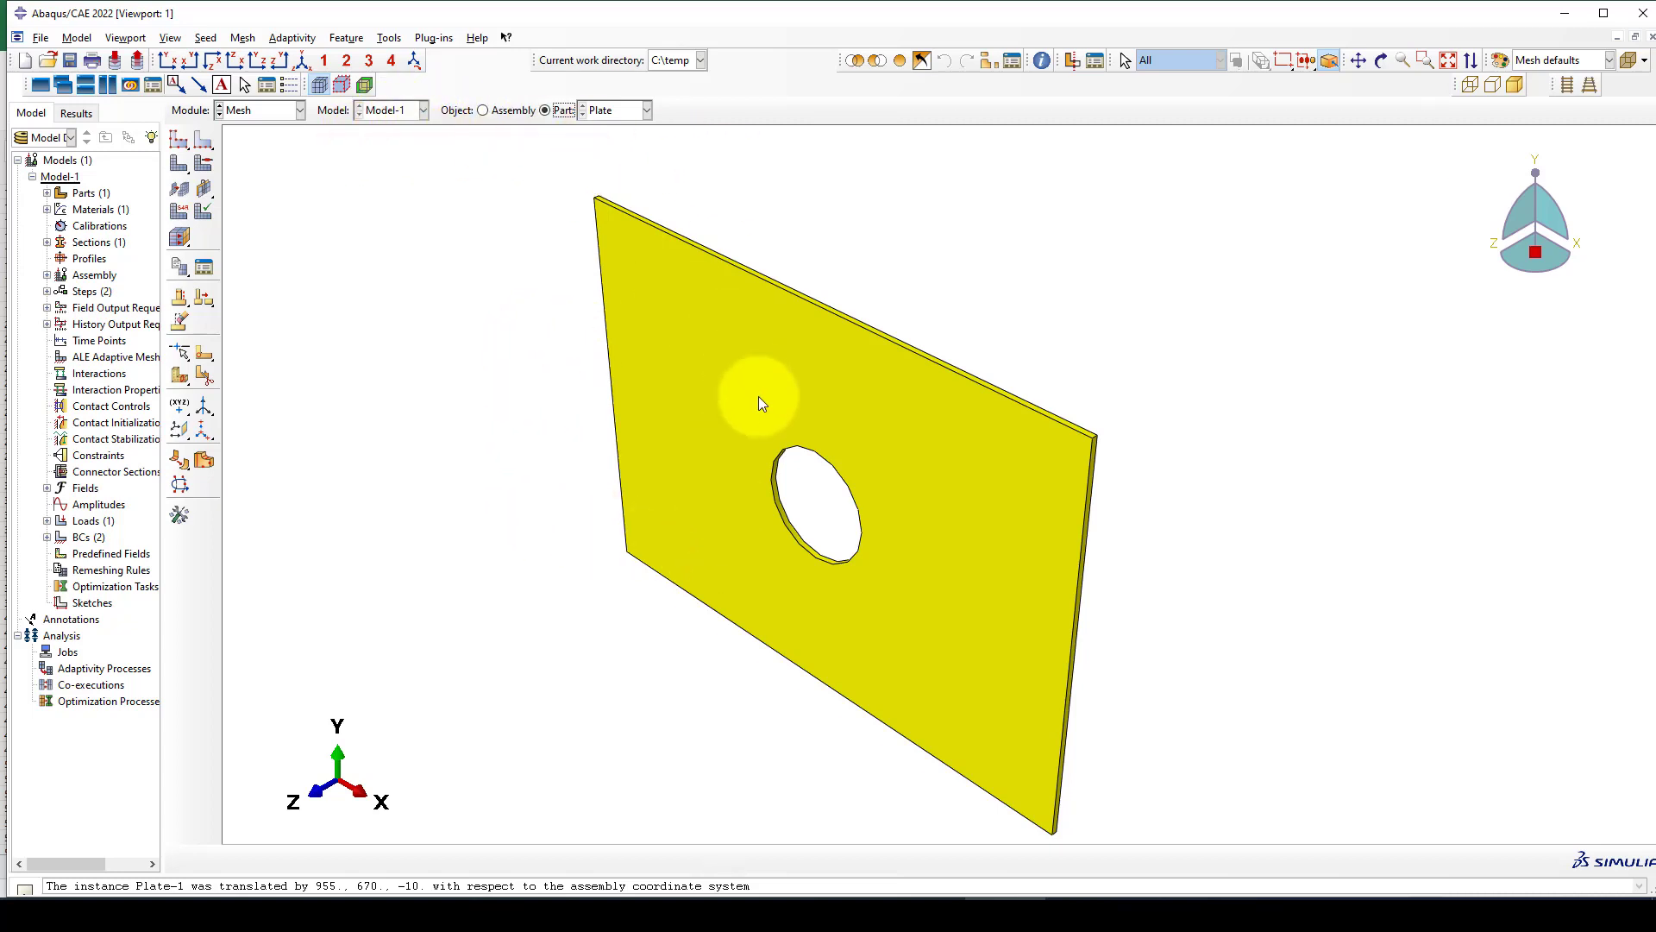
# Seed the Plate part with an approximate global size of 25.
pyautogui.click(175, 142)
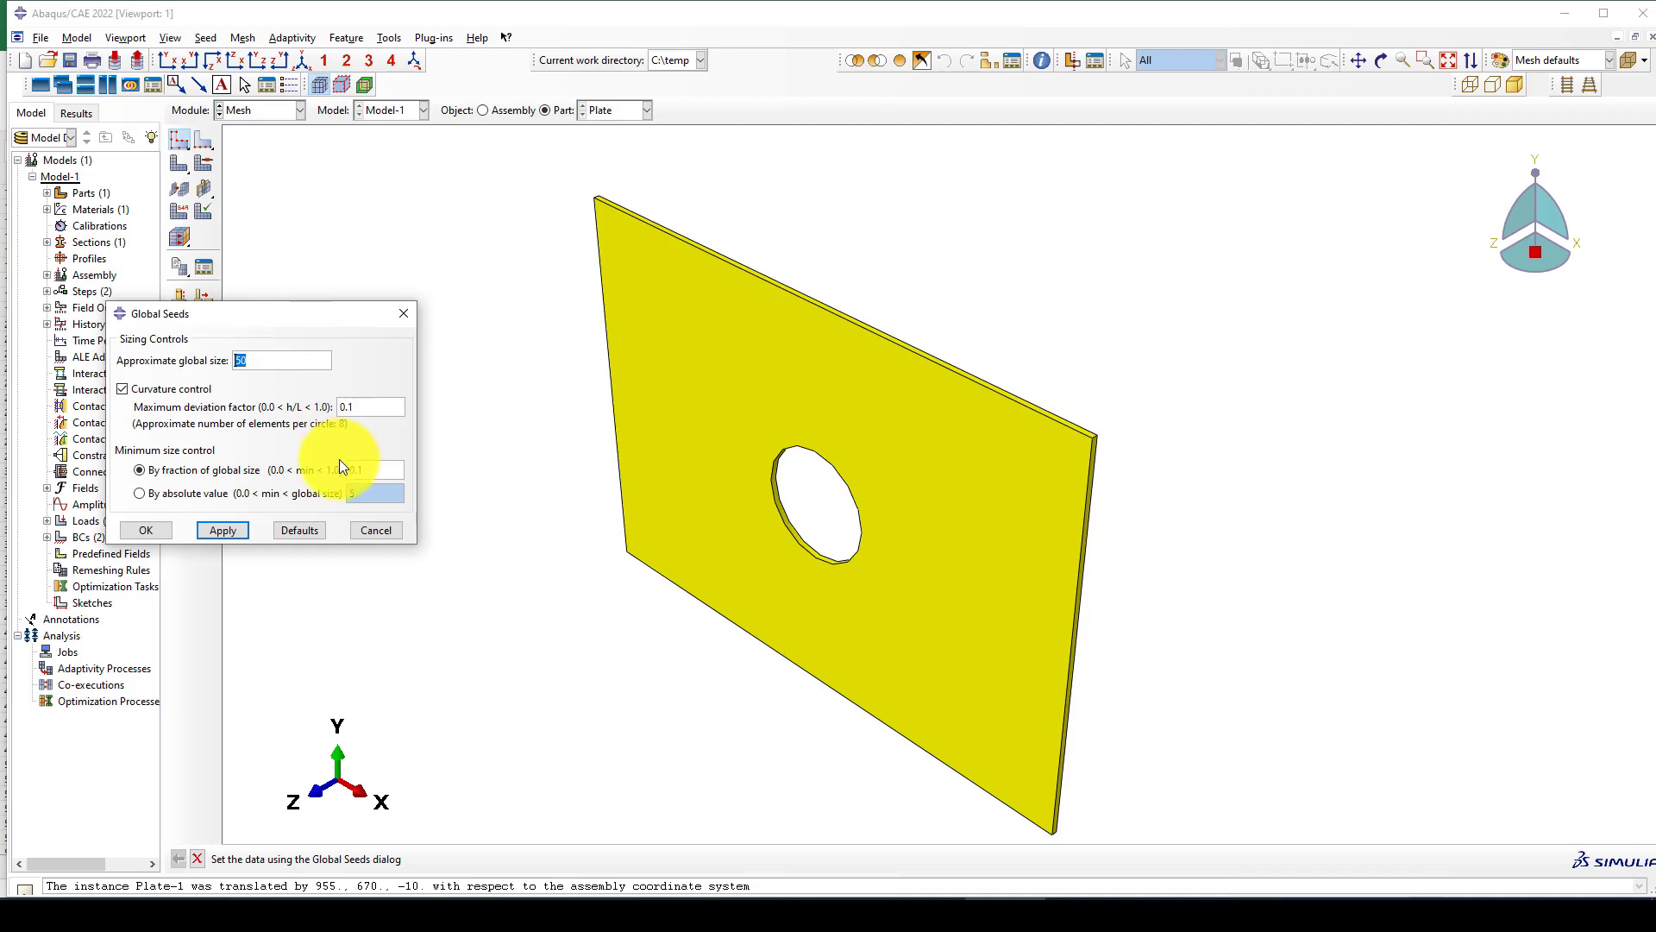
pyautogui.write('2')
pyautogui.click(220, 529)
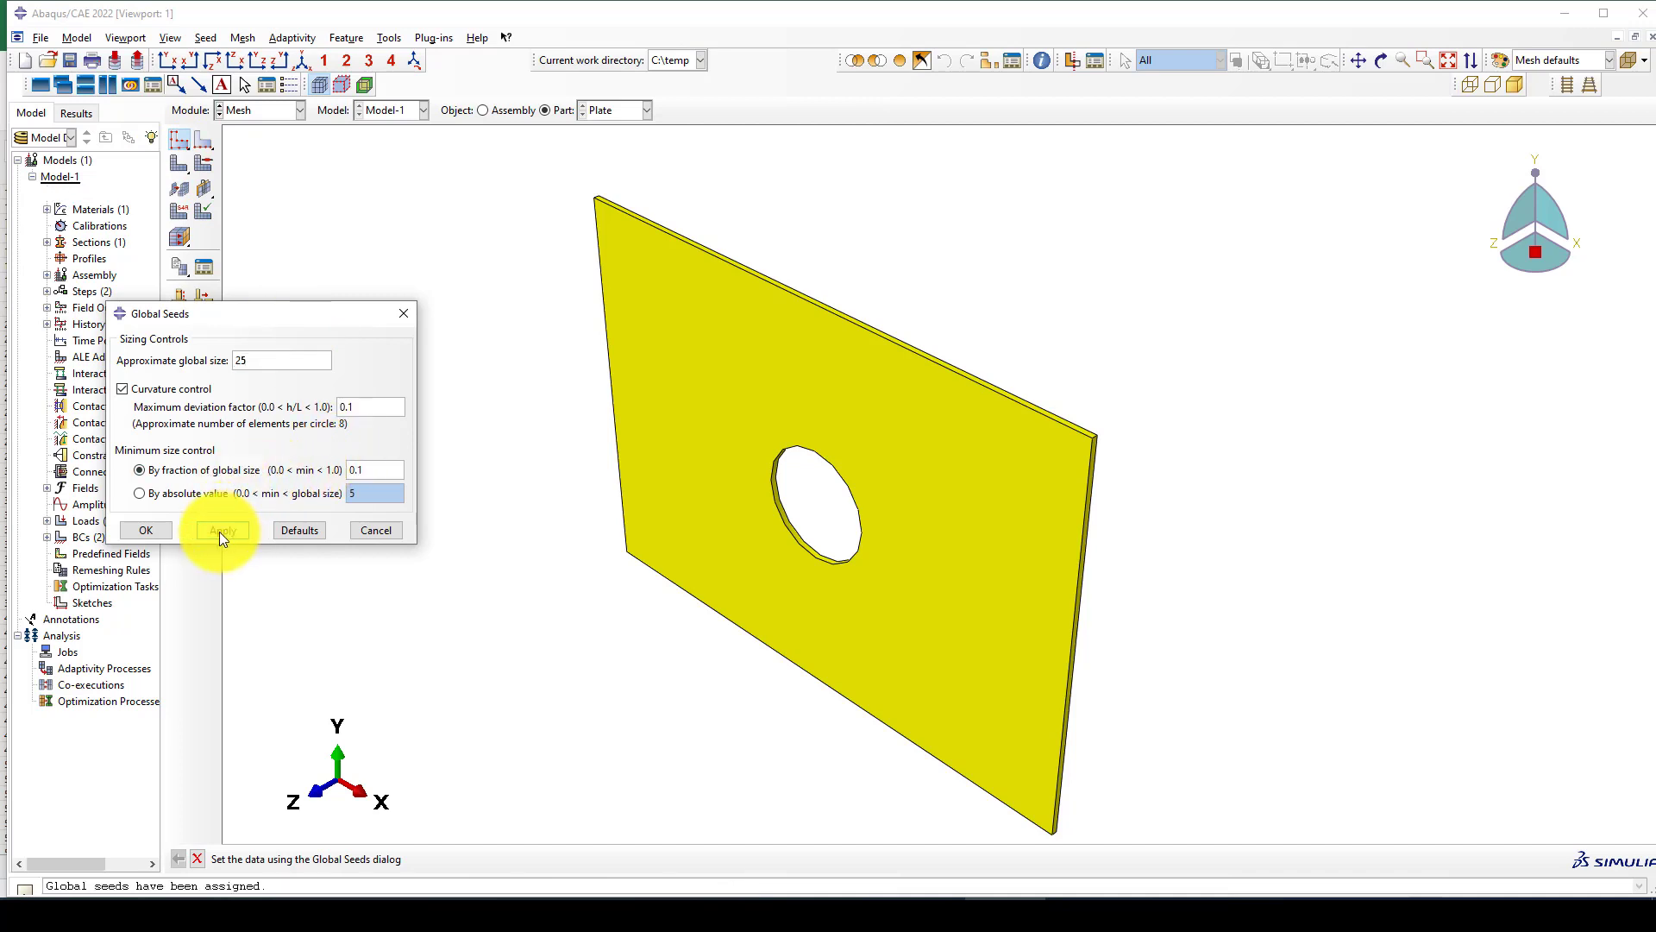
pyautogui.click(146, 528)
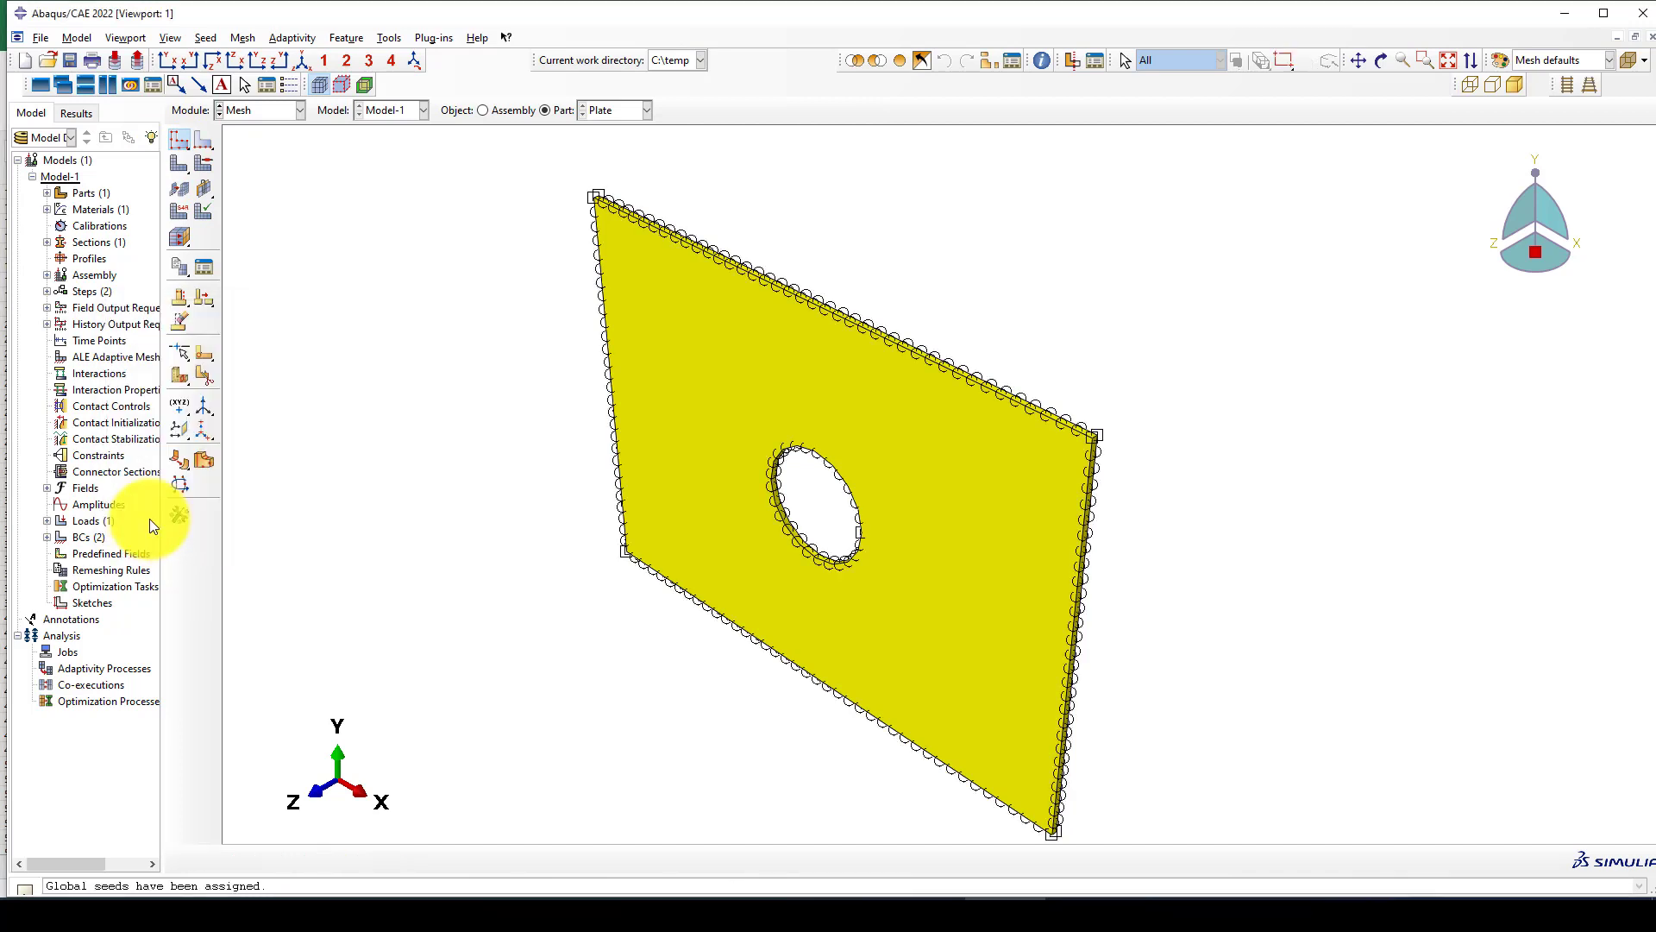
# Accept Hex elements with the Sweep technique and Advancing front algorithm, and mesh the Plate part.
pyautogui.click(201, 164)
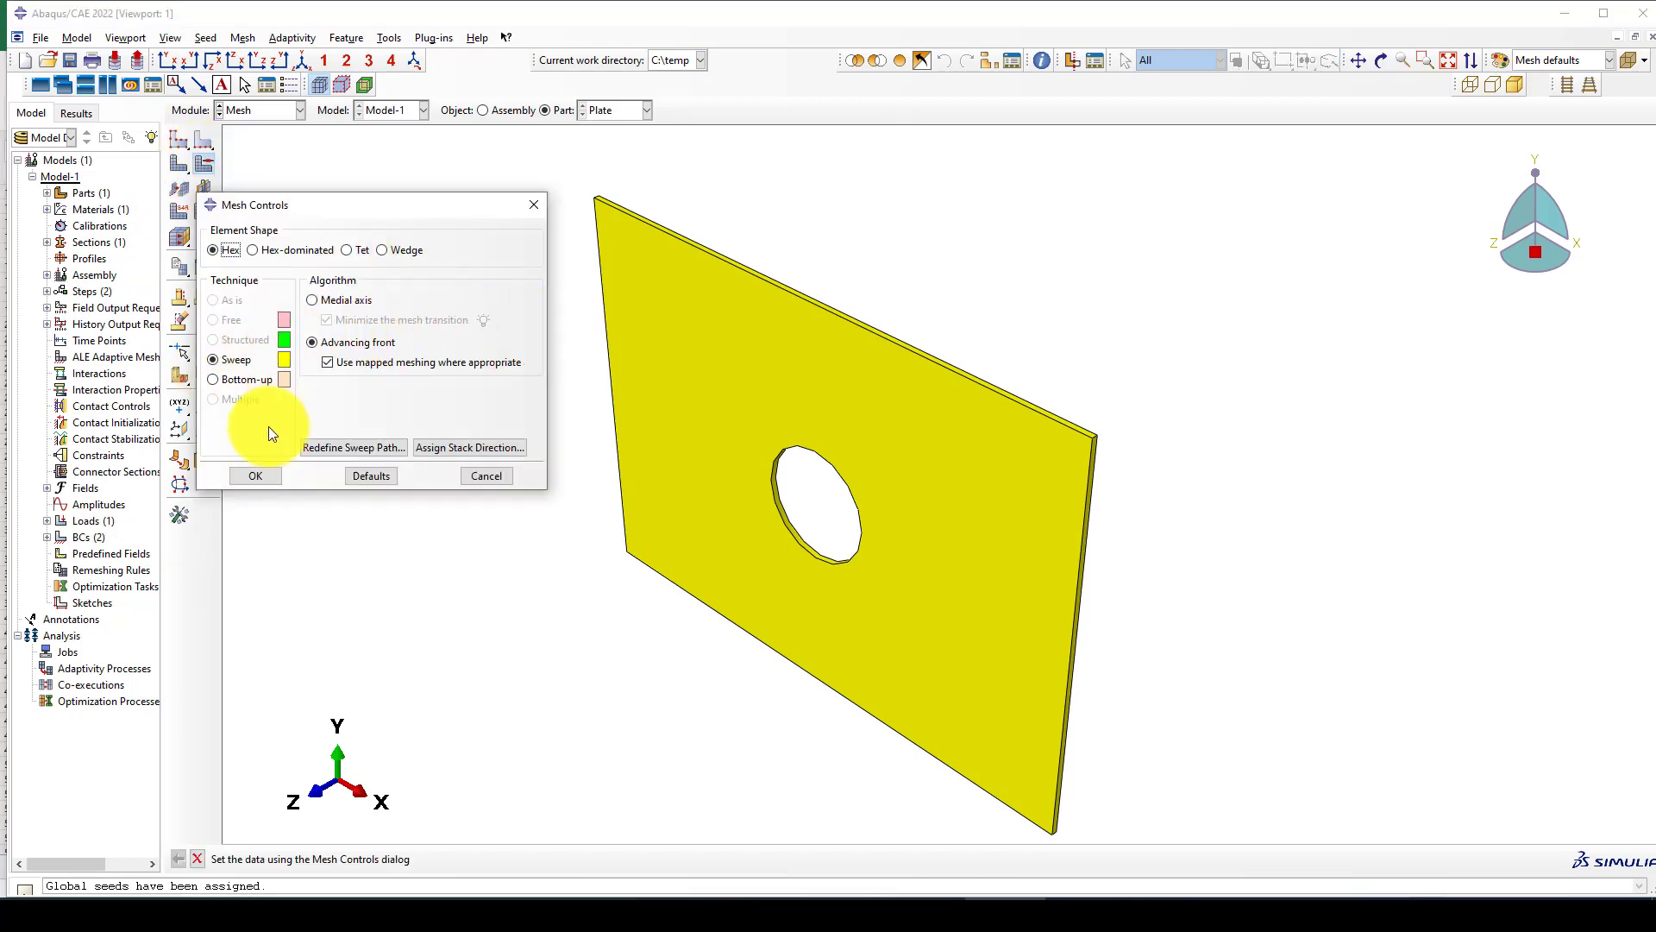
pyautogui.click(266, 477)
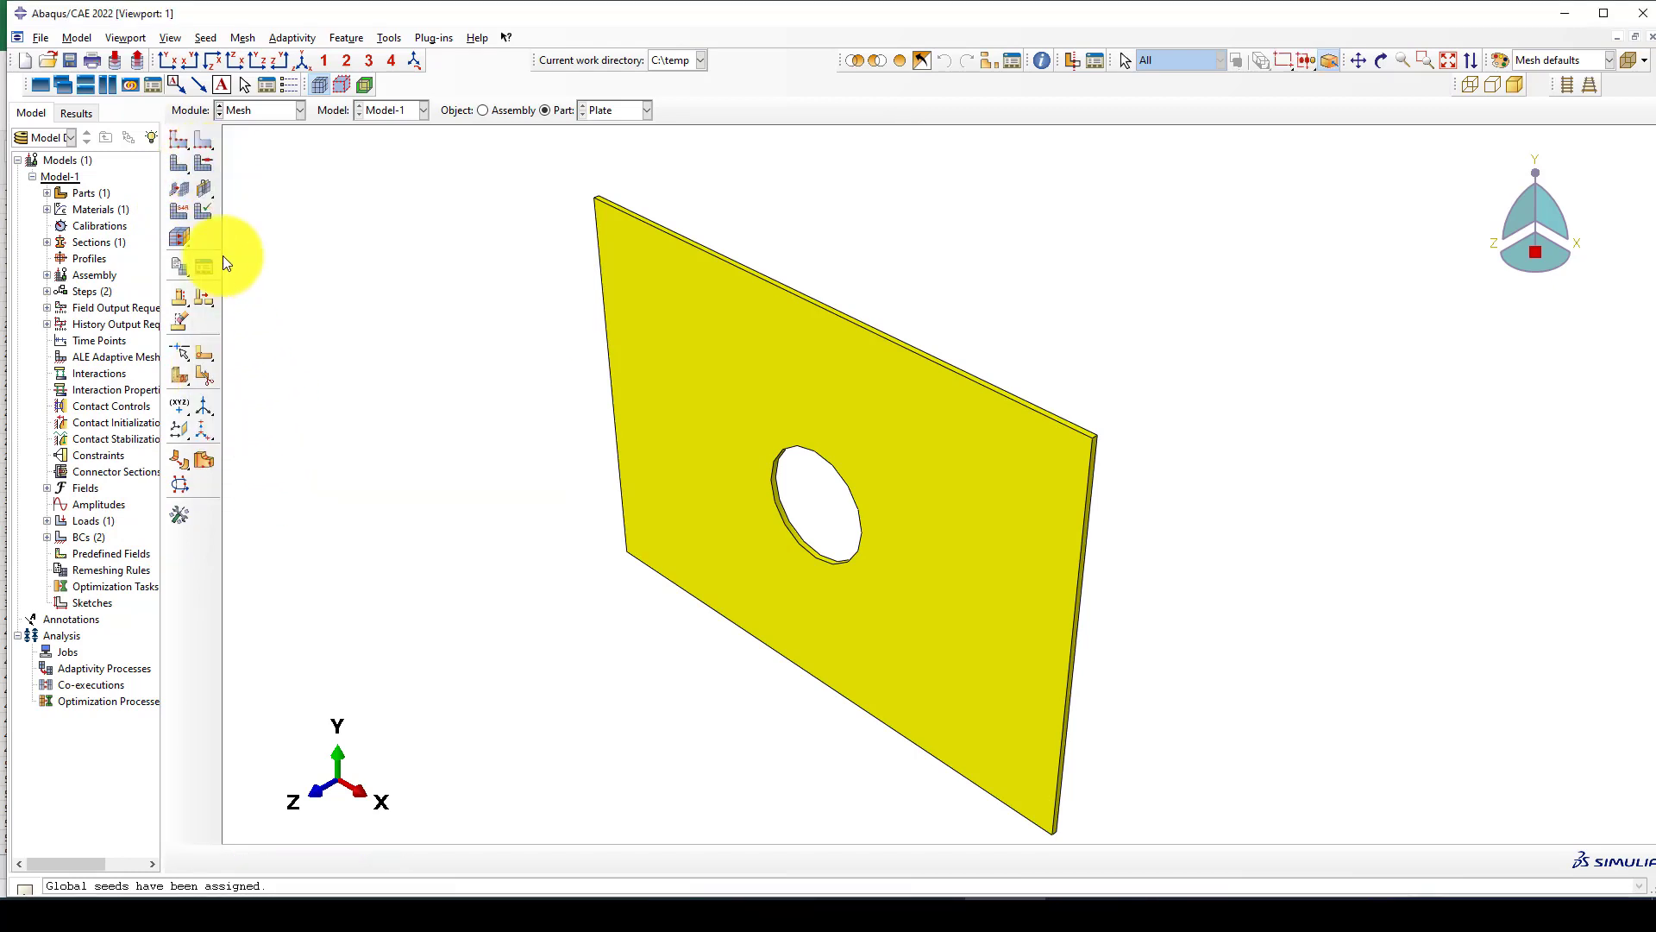
pyautogui.click(181, 171)
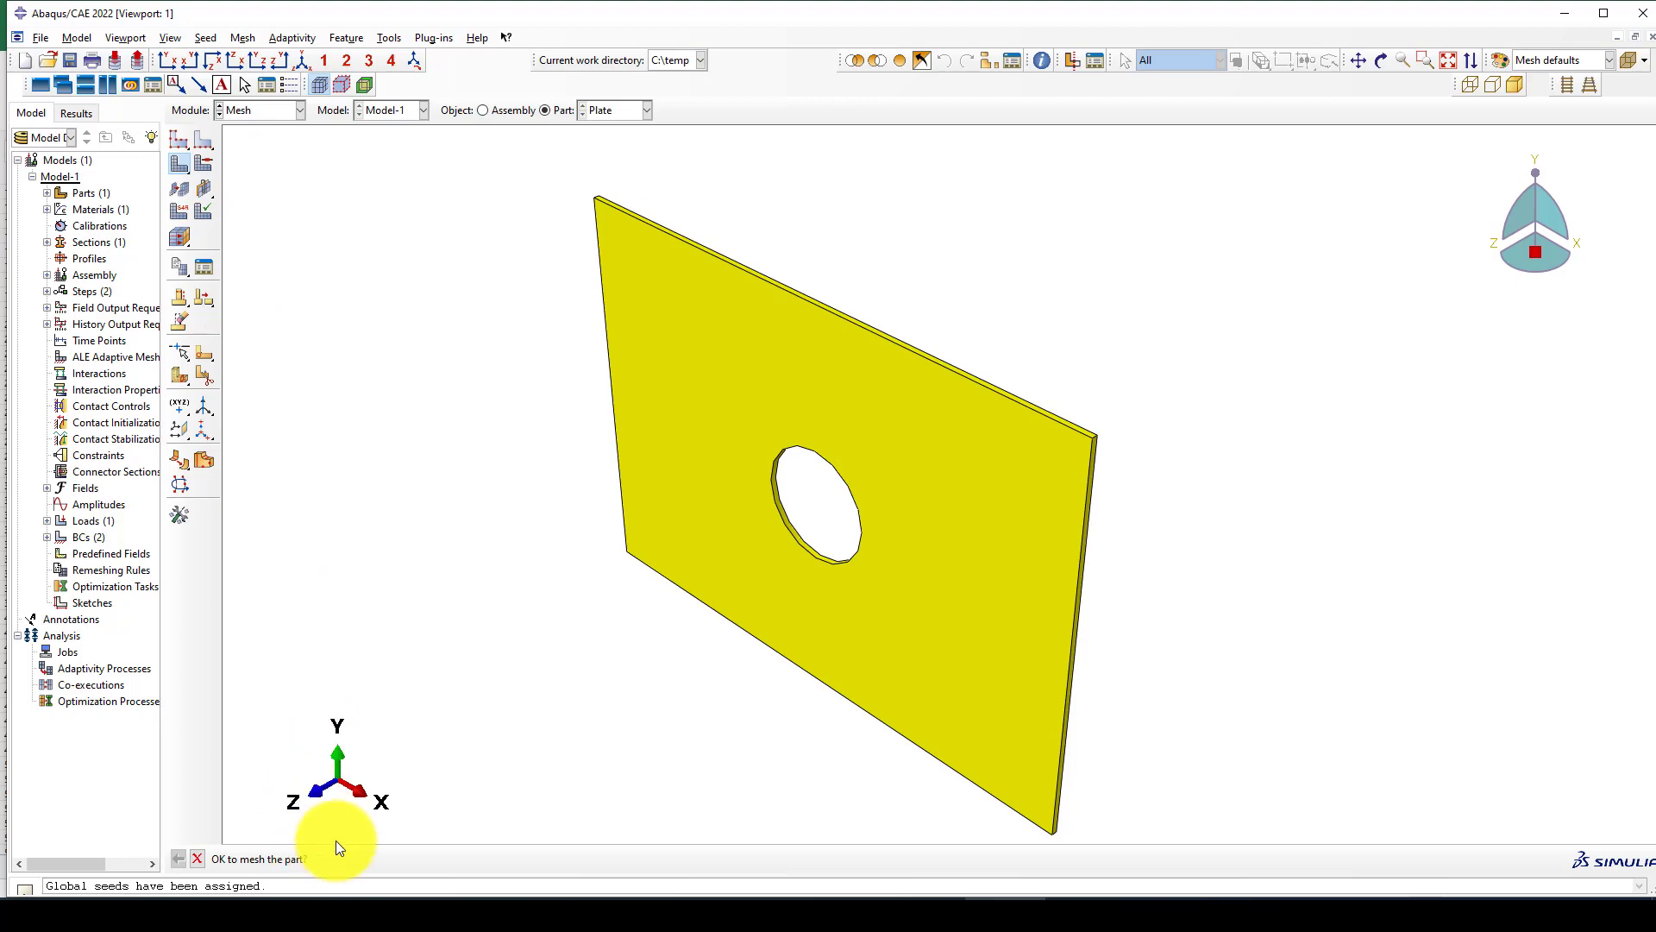
pyautogui.click(336, 849)
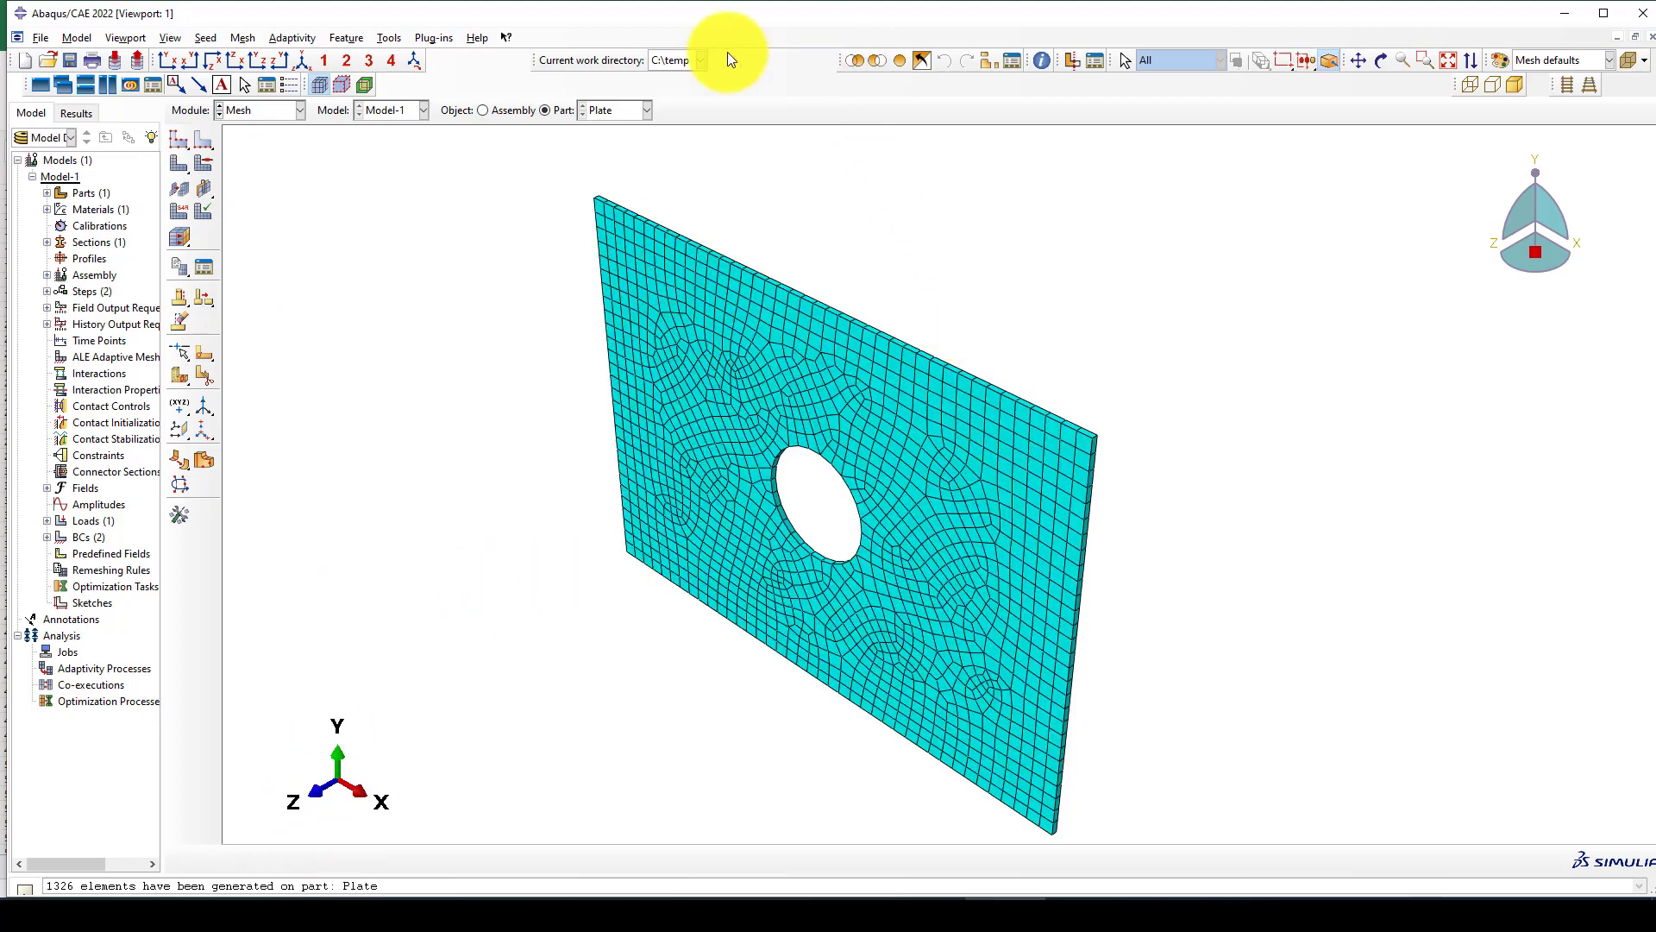
# Inspect the generated mesh of the plate around the central hole in the front XY view.
pyautogui.click(171, 60)
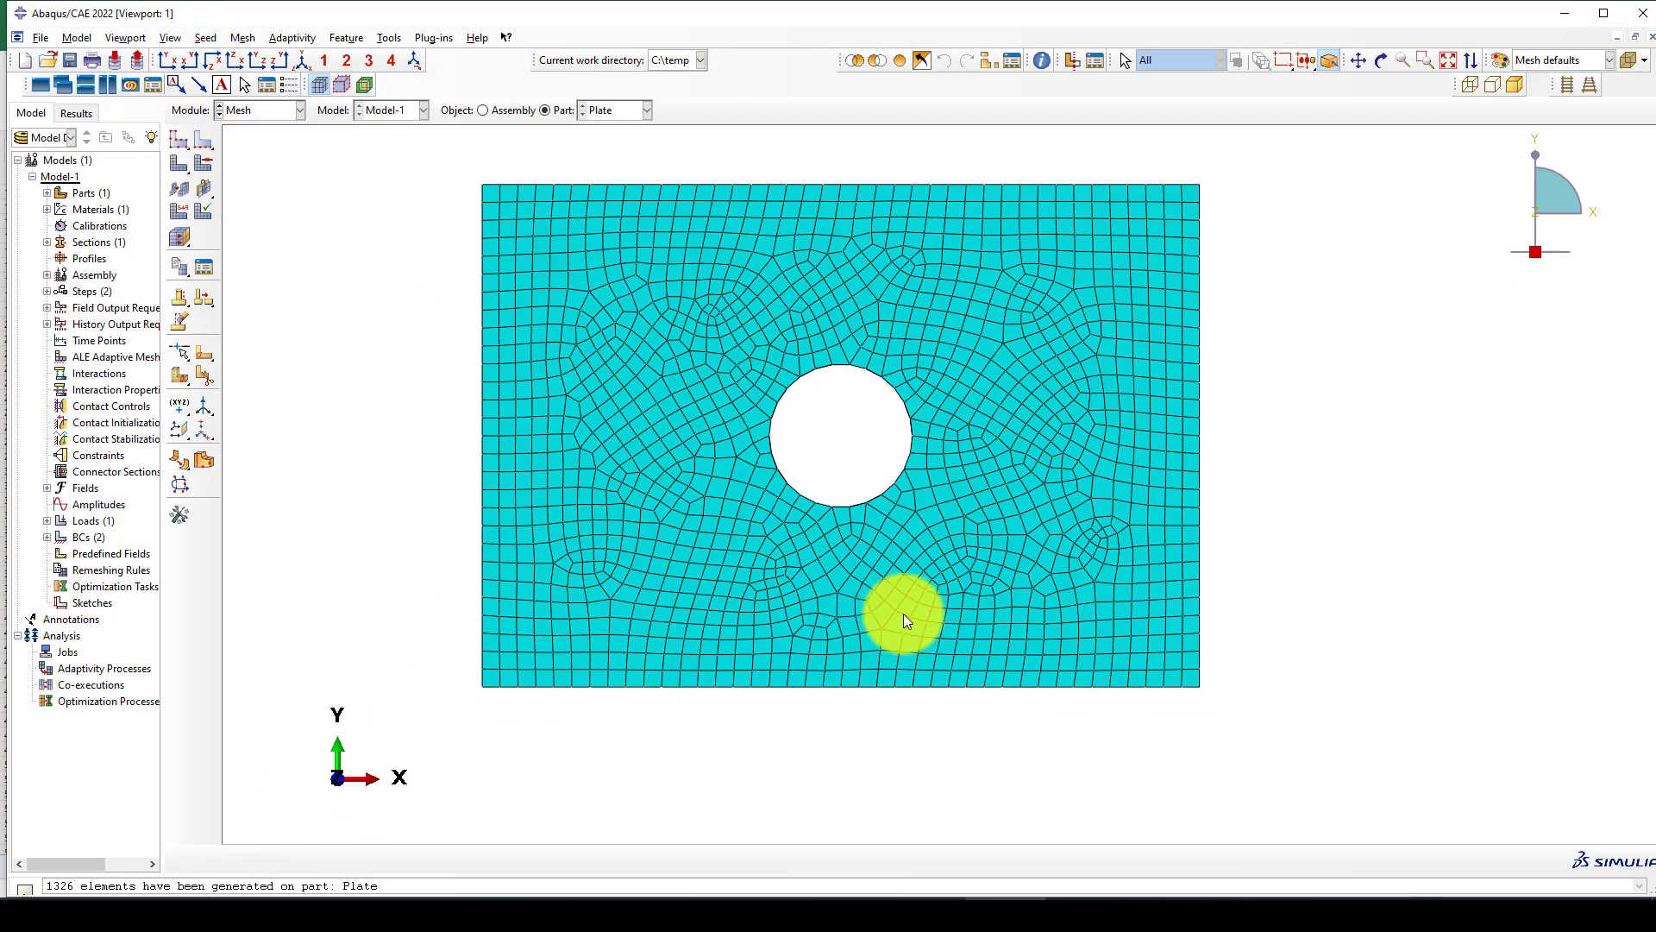
pyautogui.scroll(2, 945, 566)
pyautogui.scroll(-1, 980, 443)
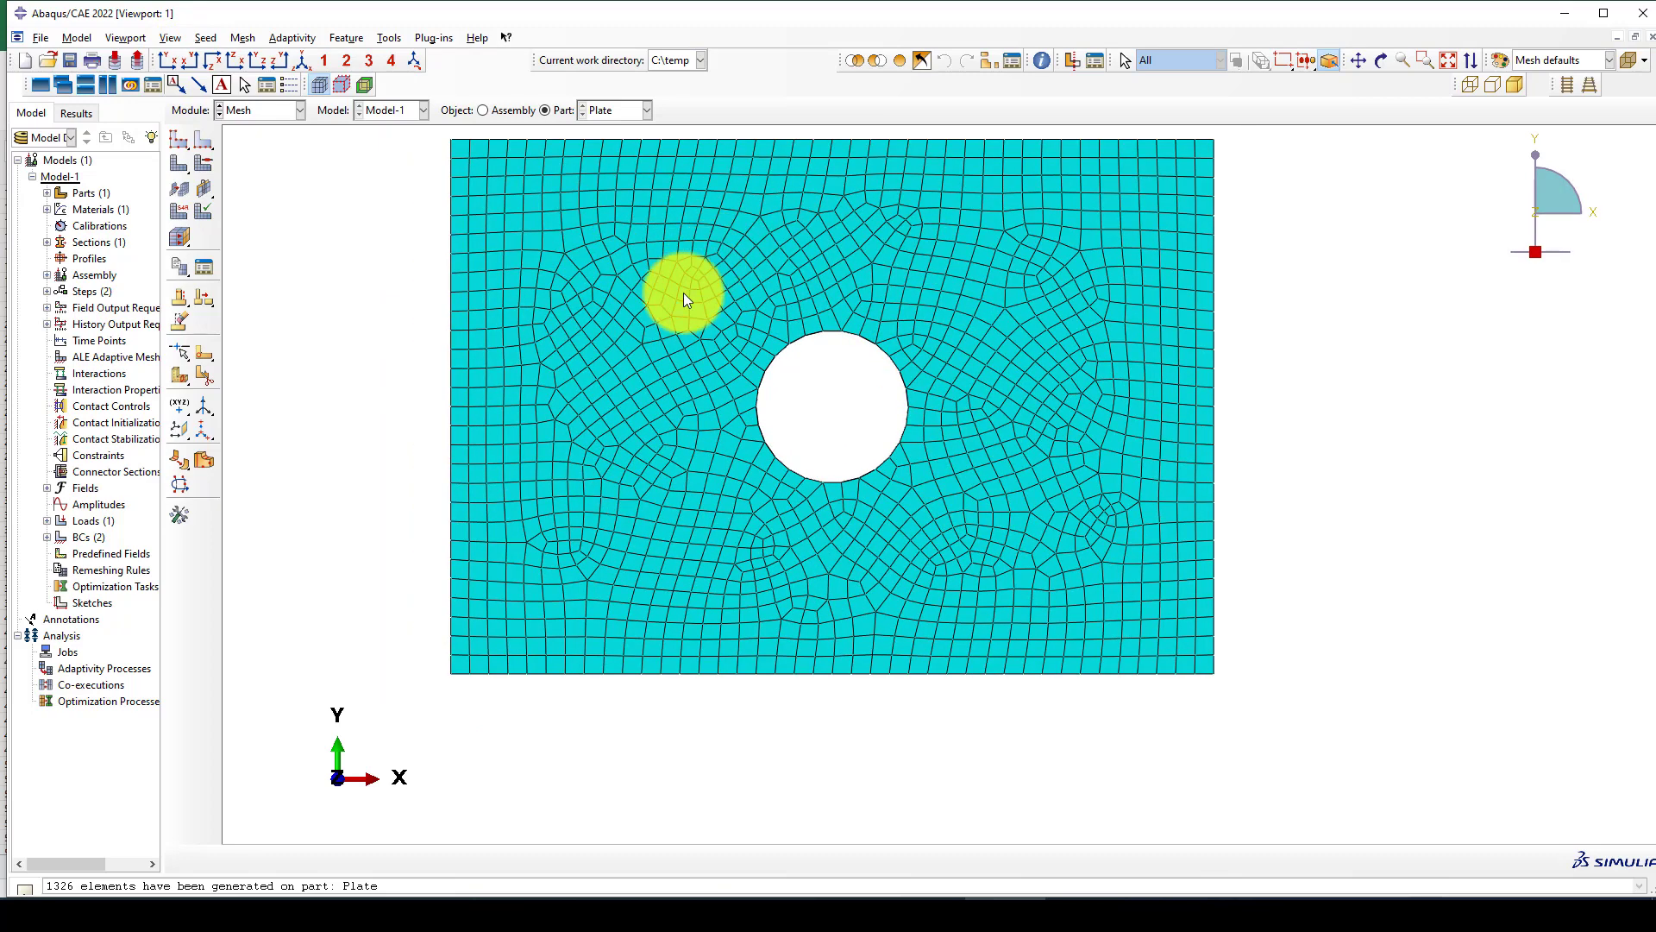
pyautogui.scroll(-1, 755, 470)
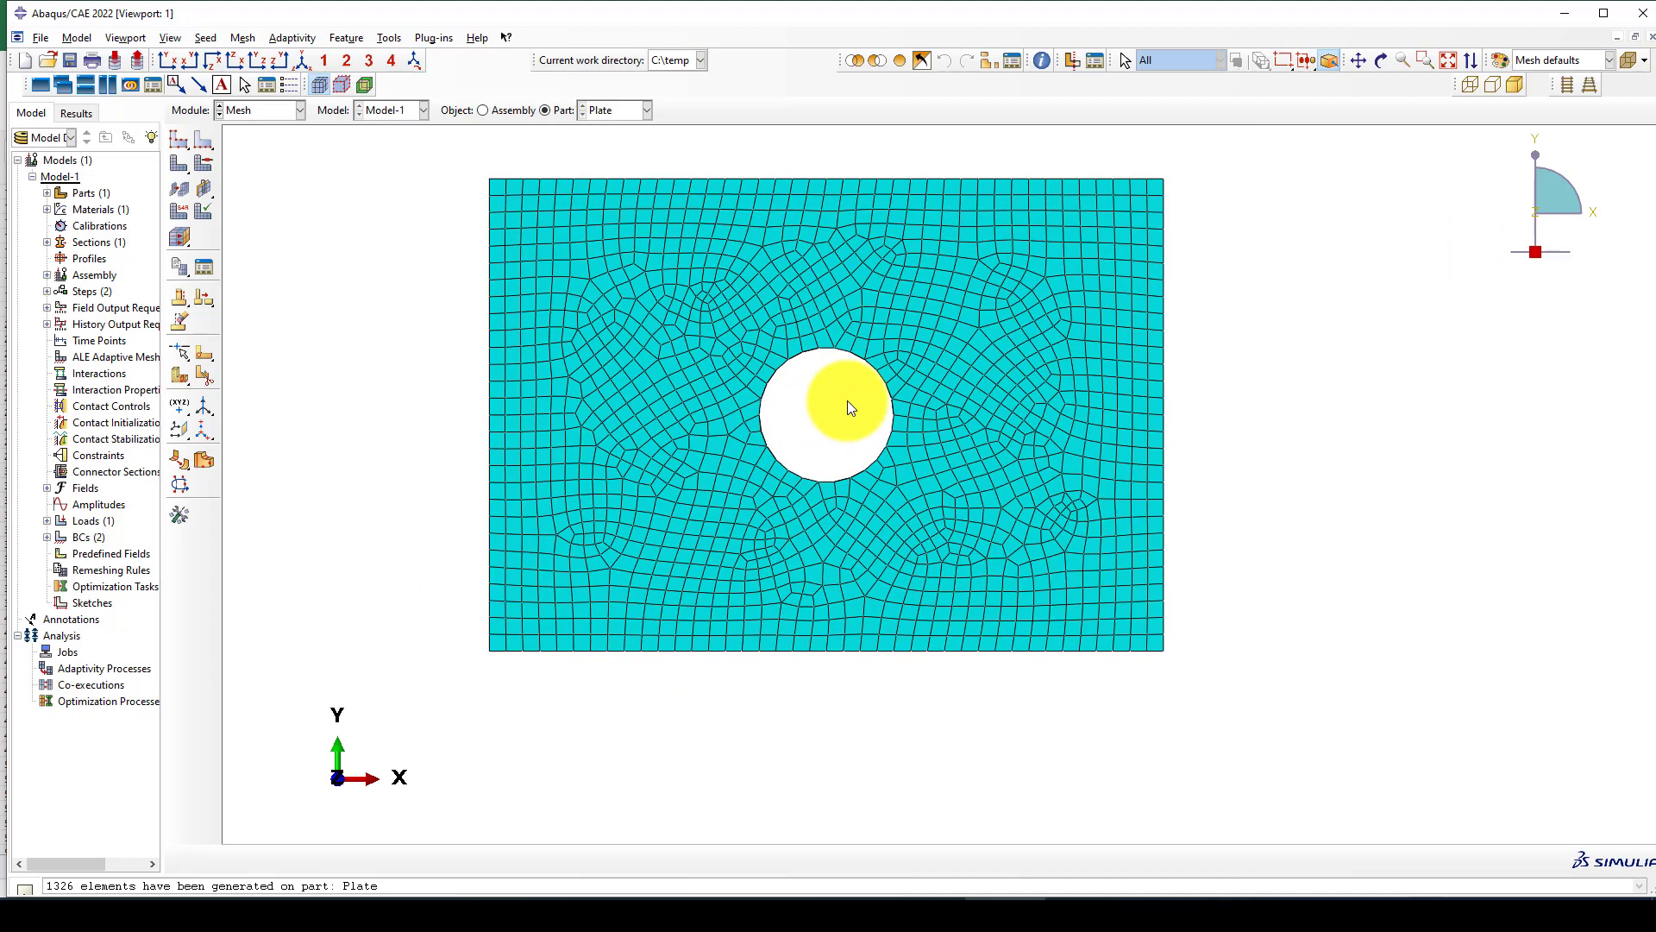
pyautogui.scroll(1, 702, 312)
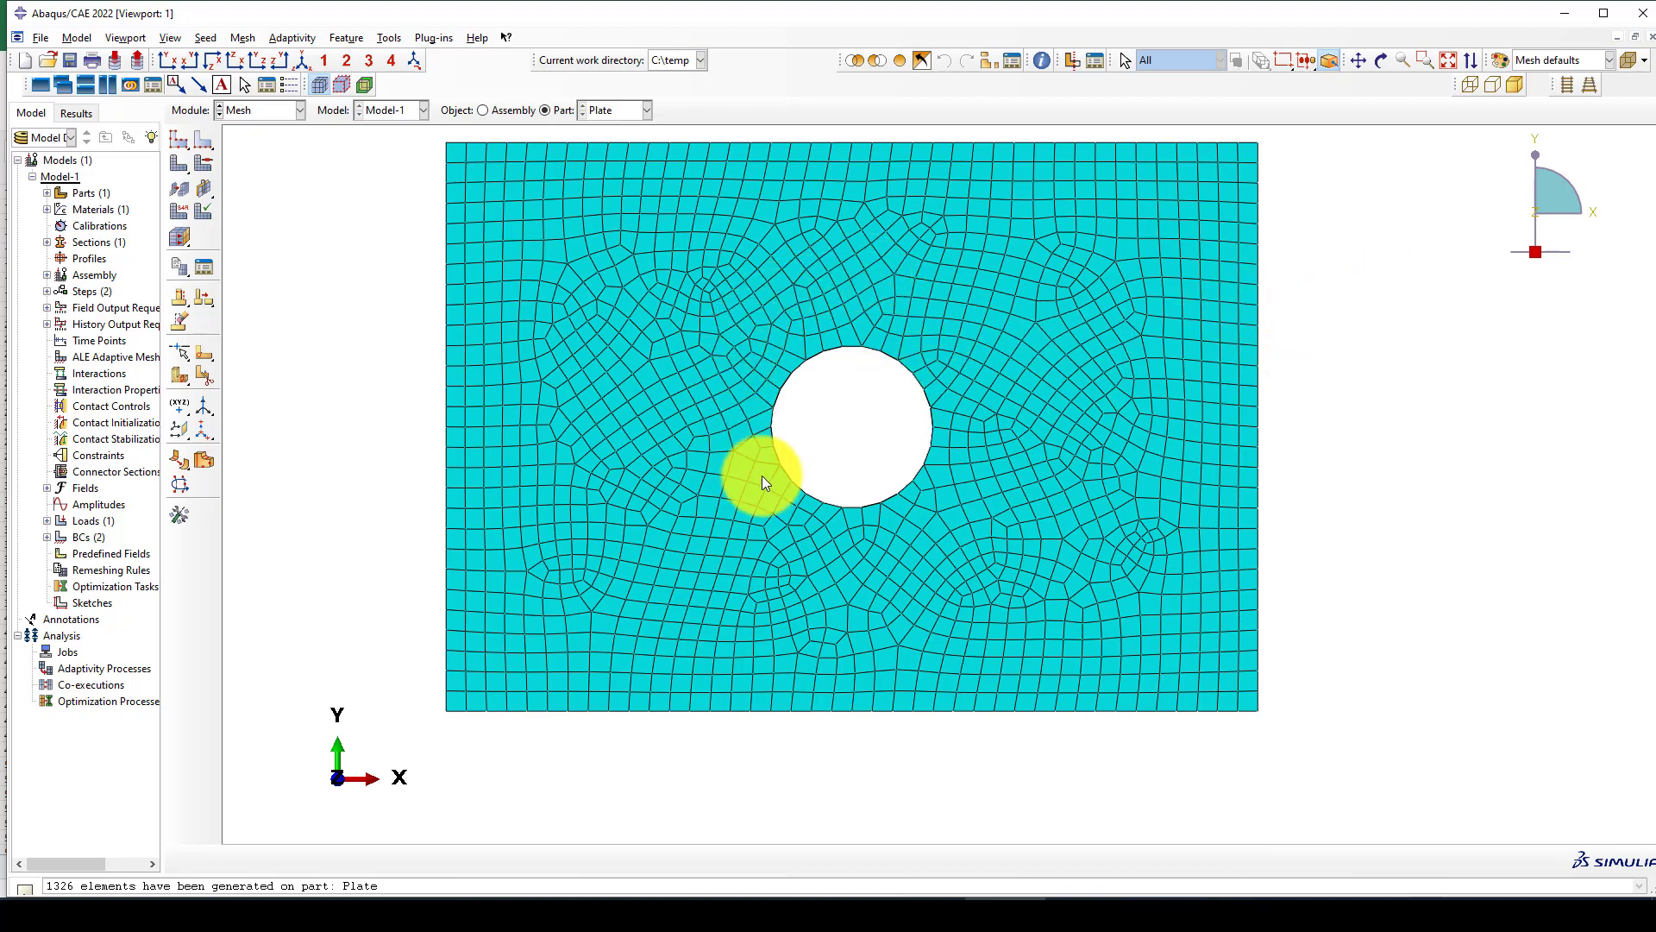
pyautogui.scroll(-1, 543, 401)
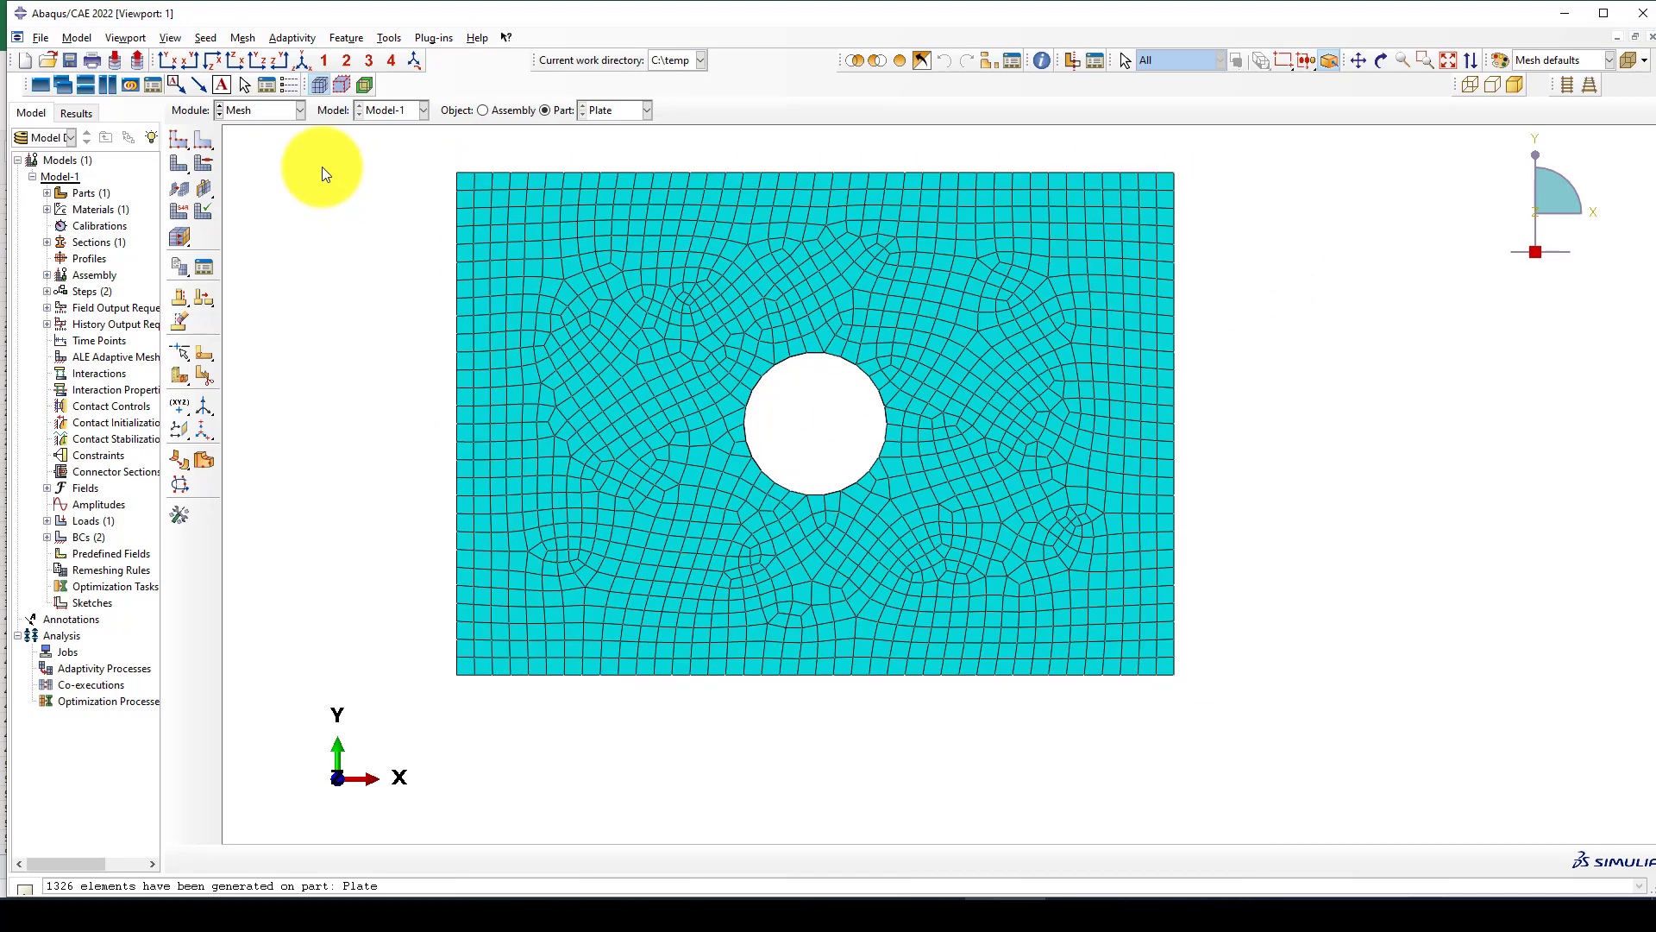
# Switch to the Job module and create a full analysis job named Stress-strain for Model-1 with the default settings.
pyautogui.click(258, 111)
pyautogui.click(247, 261)
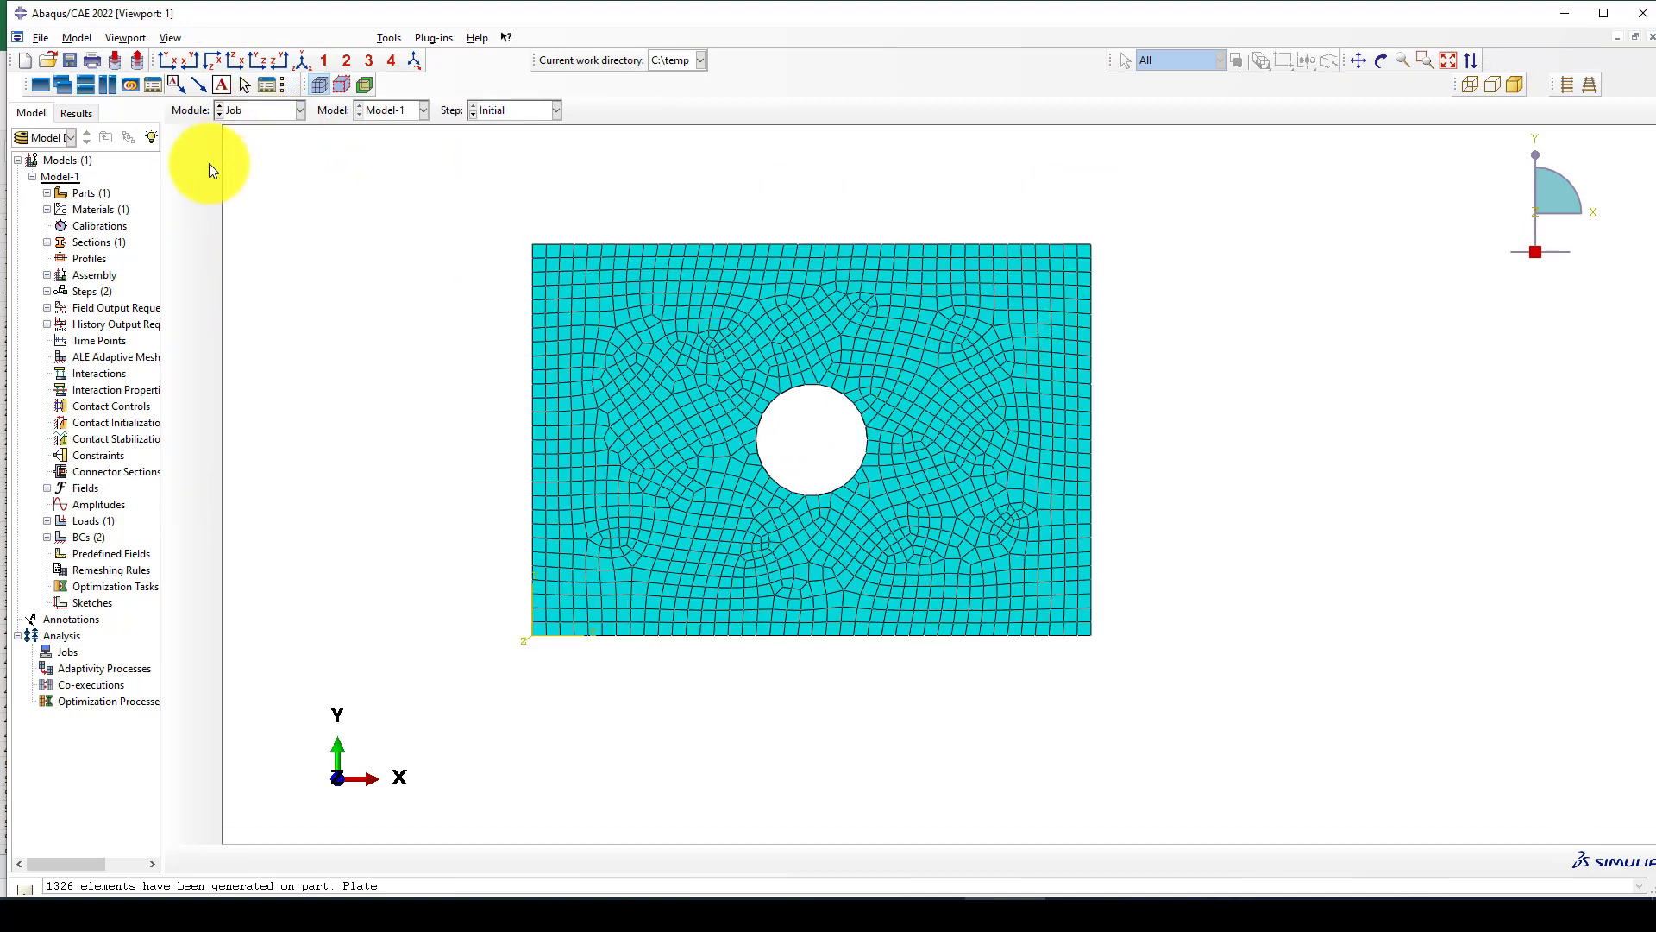
pyautogui.click(181, 140)
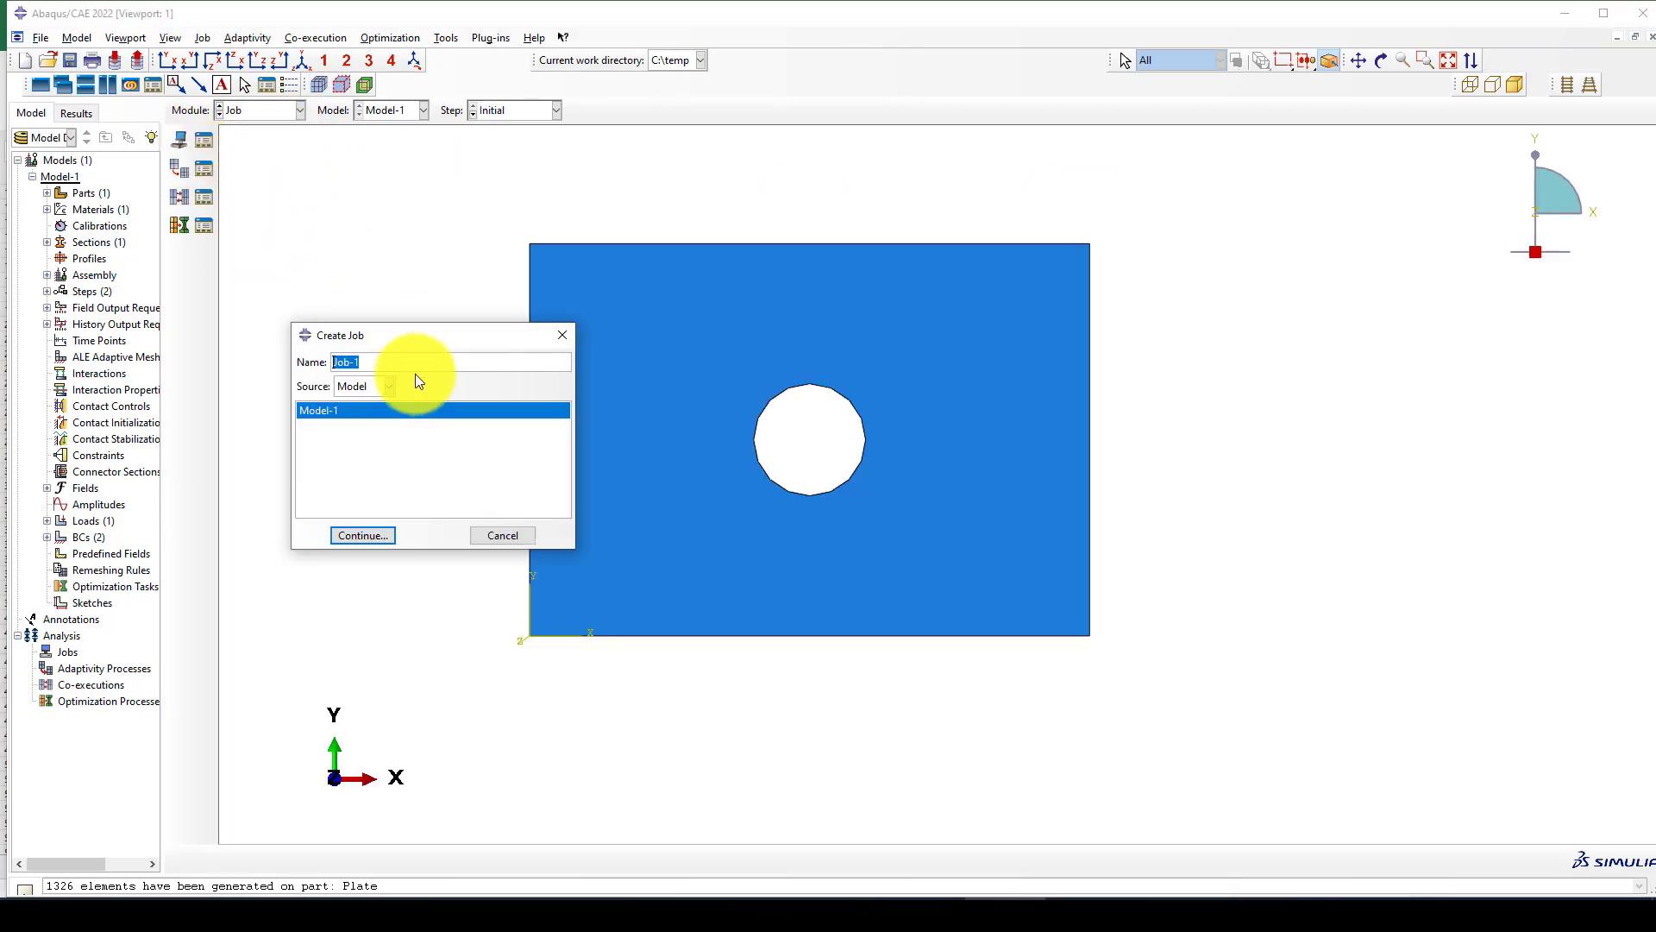
pyautogui.write('Stra')
pyautogui.press('BackSpace')
pyautogui.press('BackSpace')
pyautogui.press('BackSpace')
pyautogui.write('tress')
pyautogui.click(361, 537)
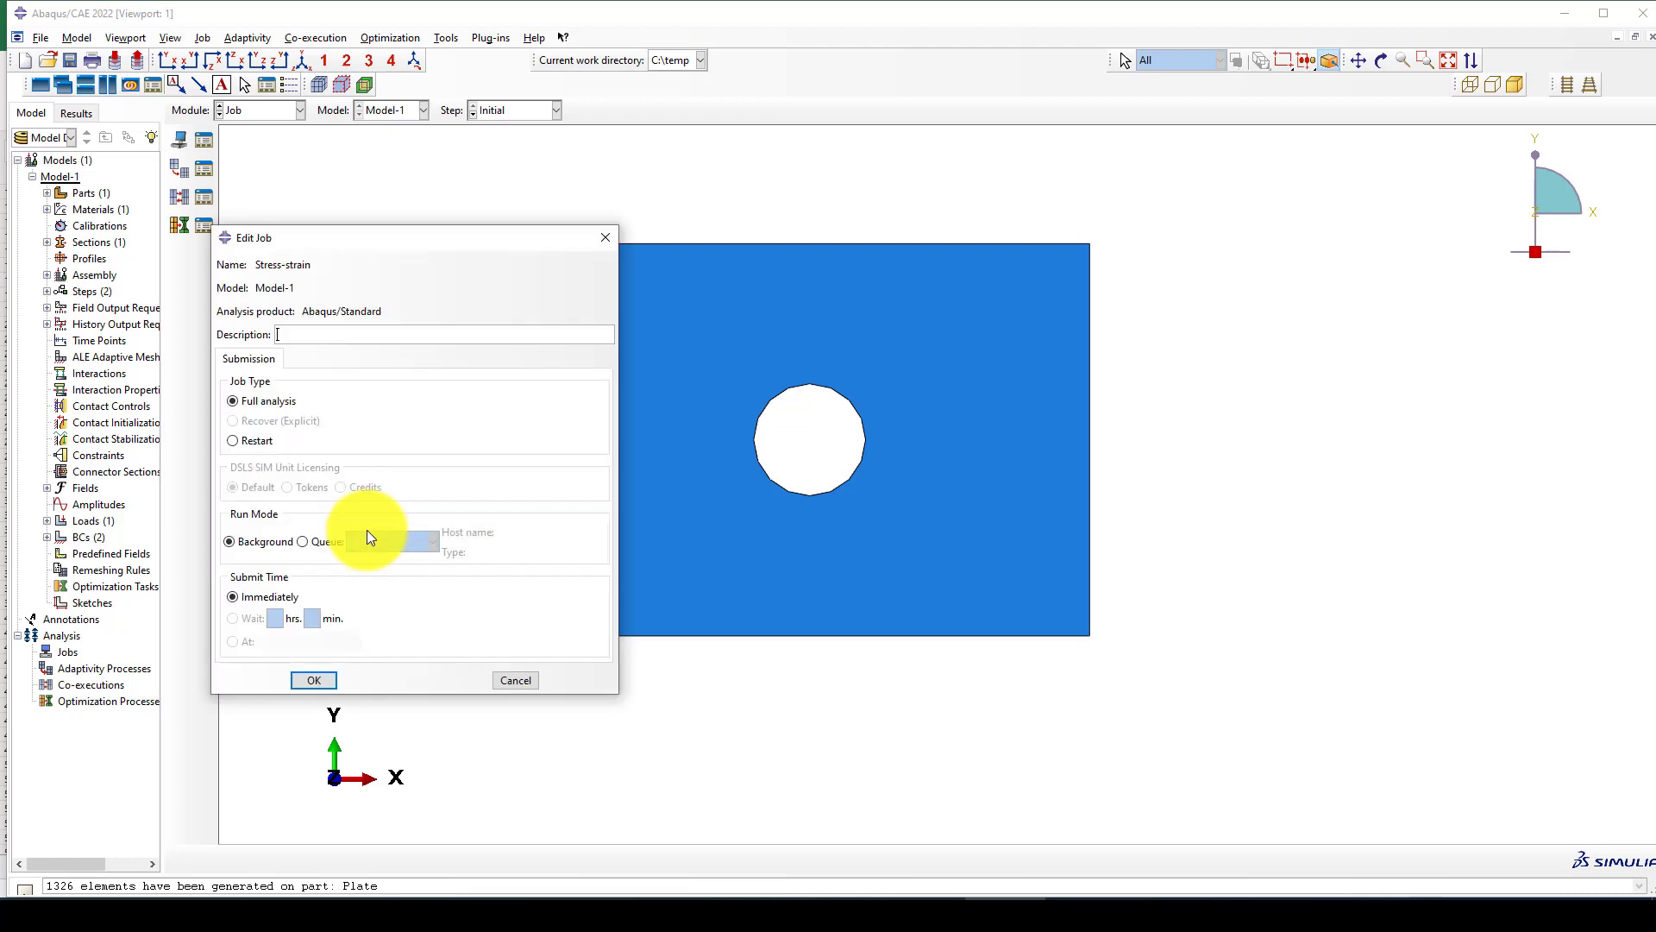
pyautogui.click(318, 681)
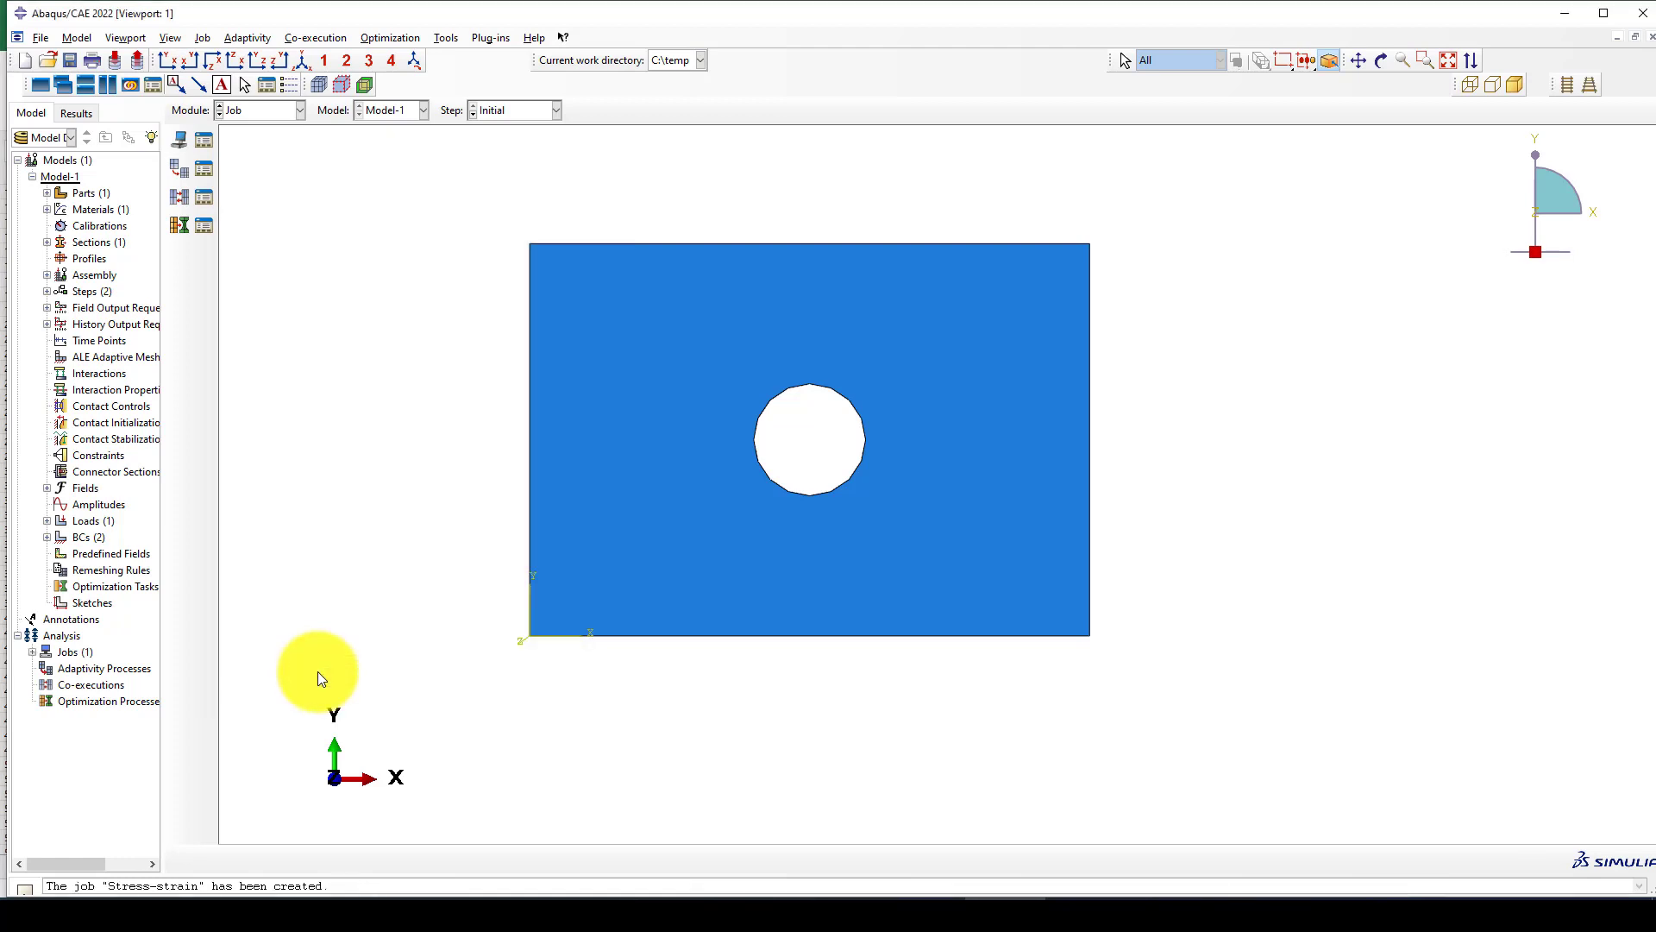
# Submit the Stress-strain job for analysis and monitor its increments and log until the solver completes.
pyautogui.click(207, 139)
pyautogui.click(866, 474)
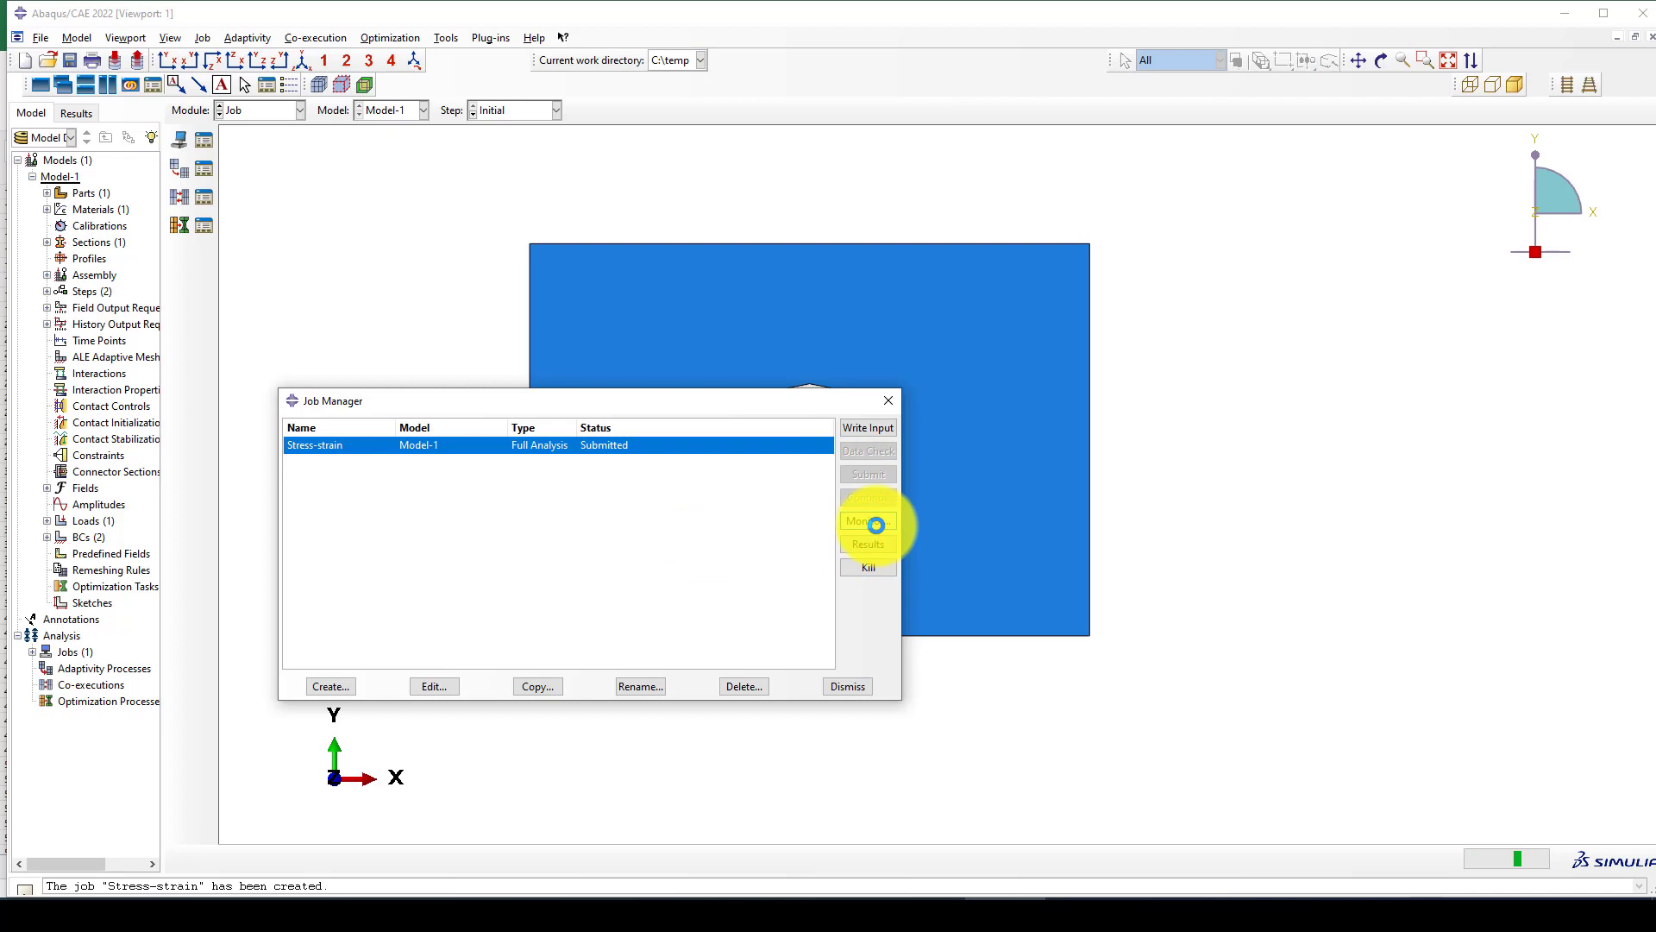
pyautogui.click(866, 520)
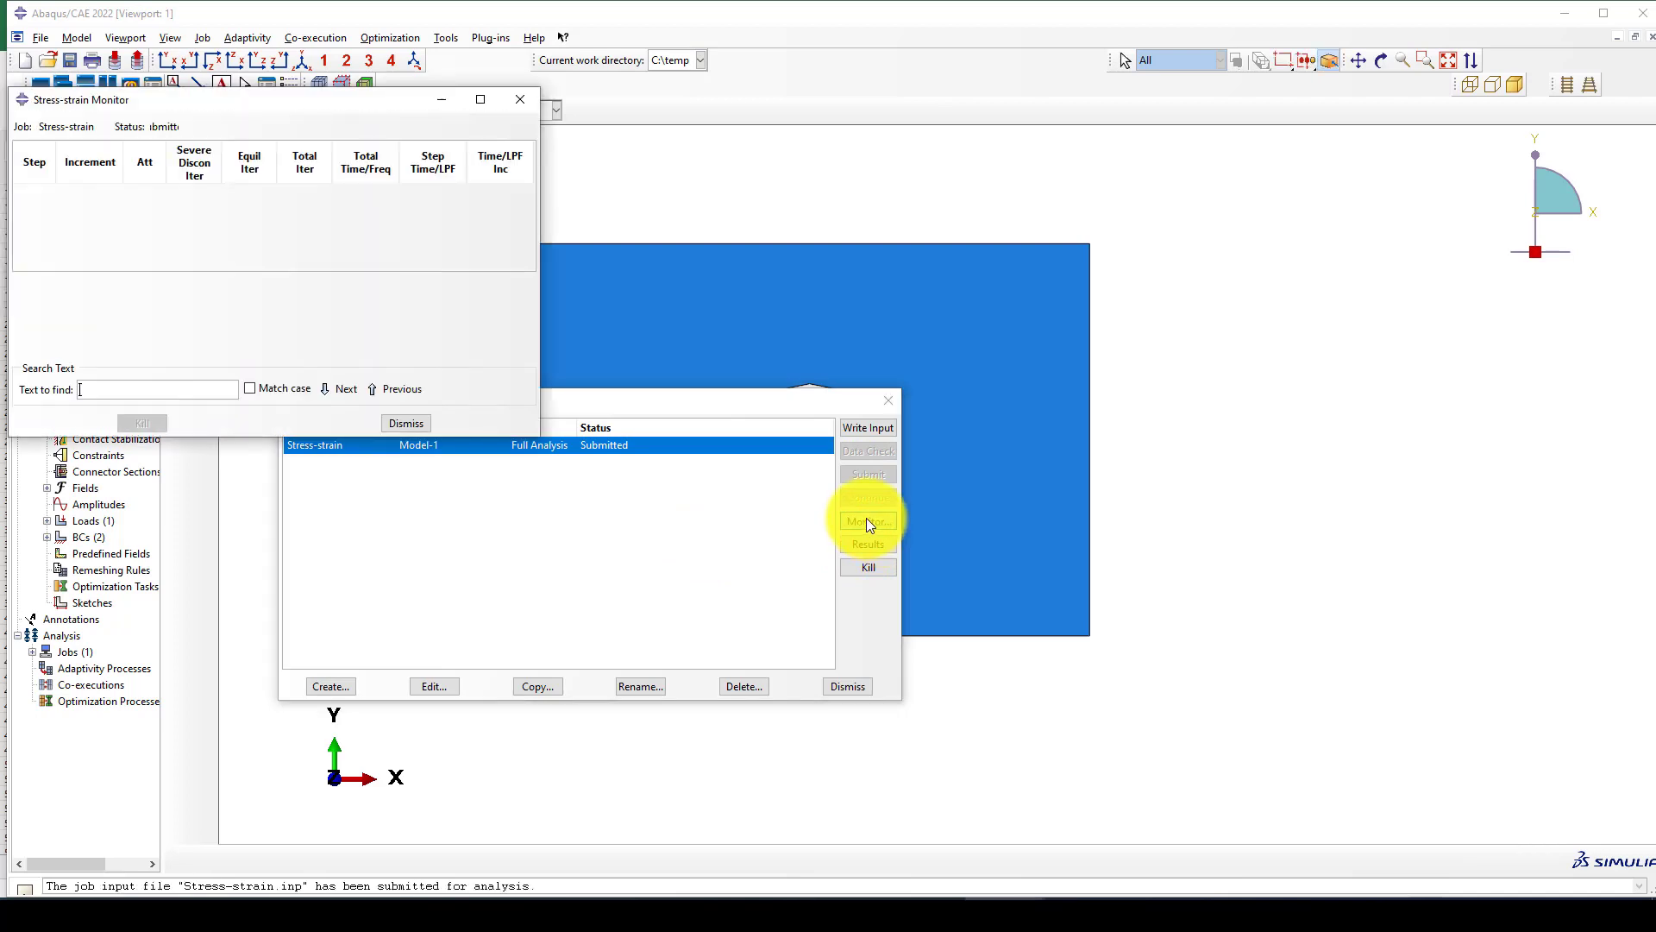
pyautogui.moveTo(385, 105); pyautogui.dragTo(630, 215)
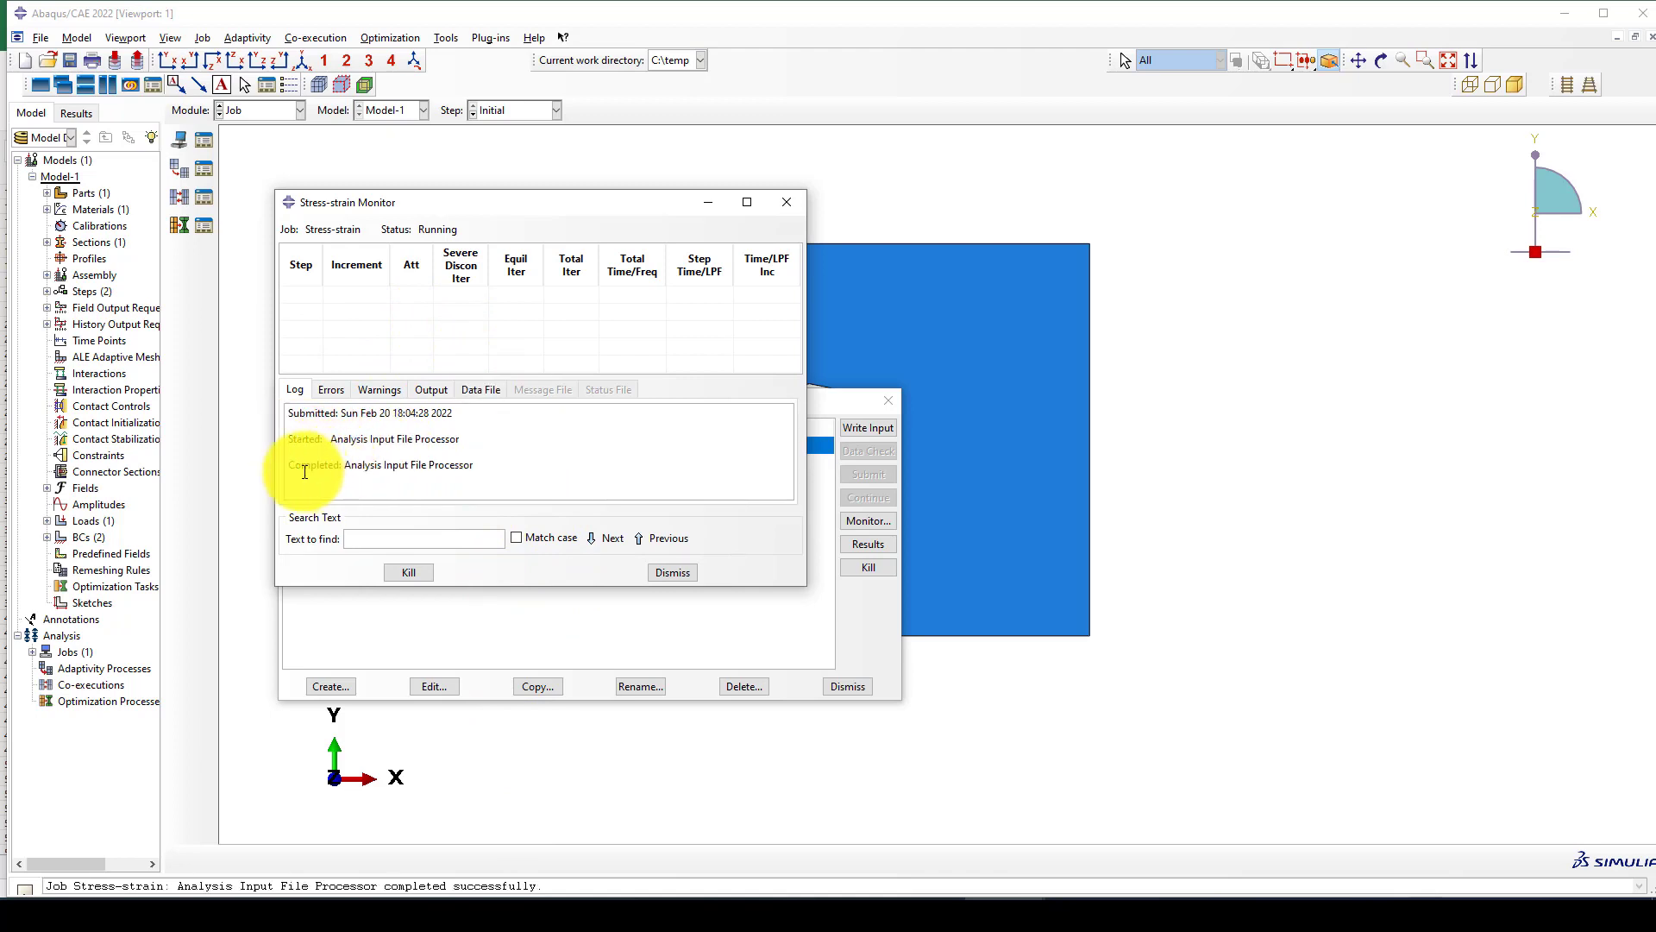
pyautogui.moveTo(301, 465); pyautogui.dragTo(405, 457)
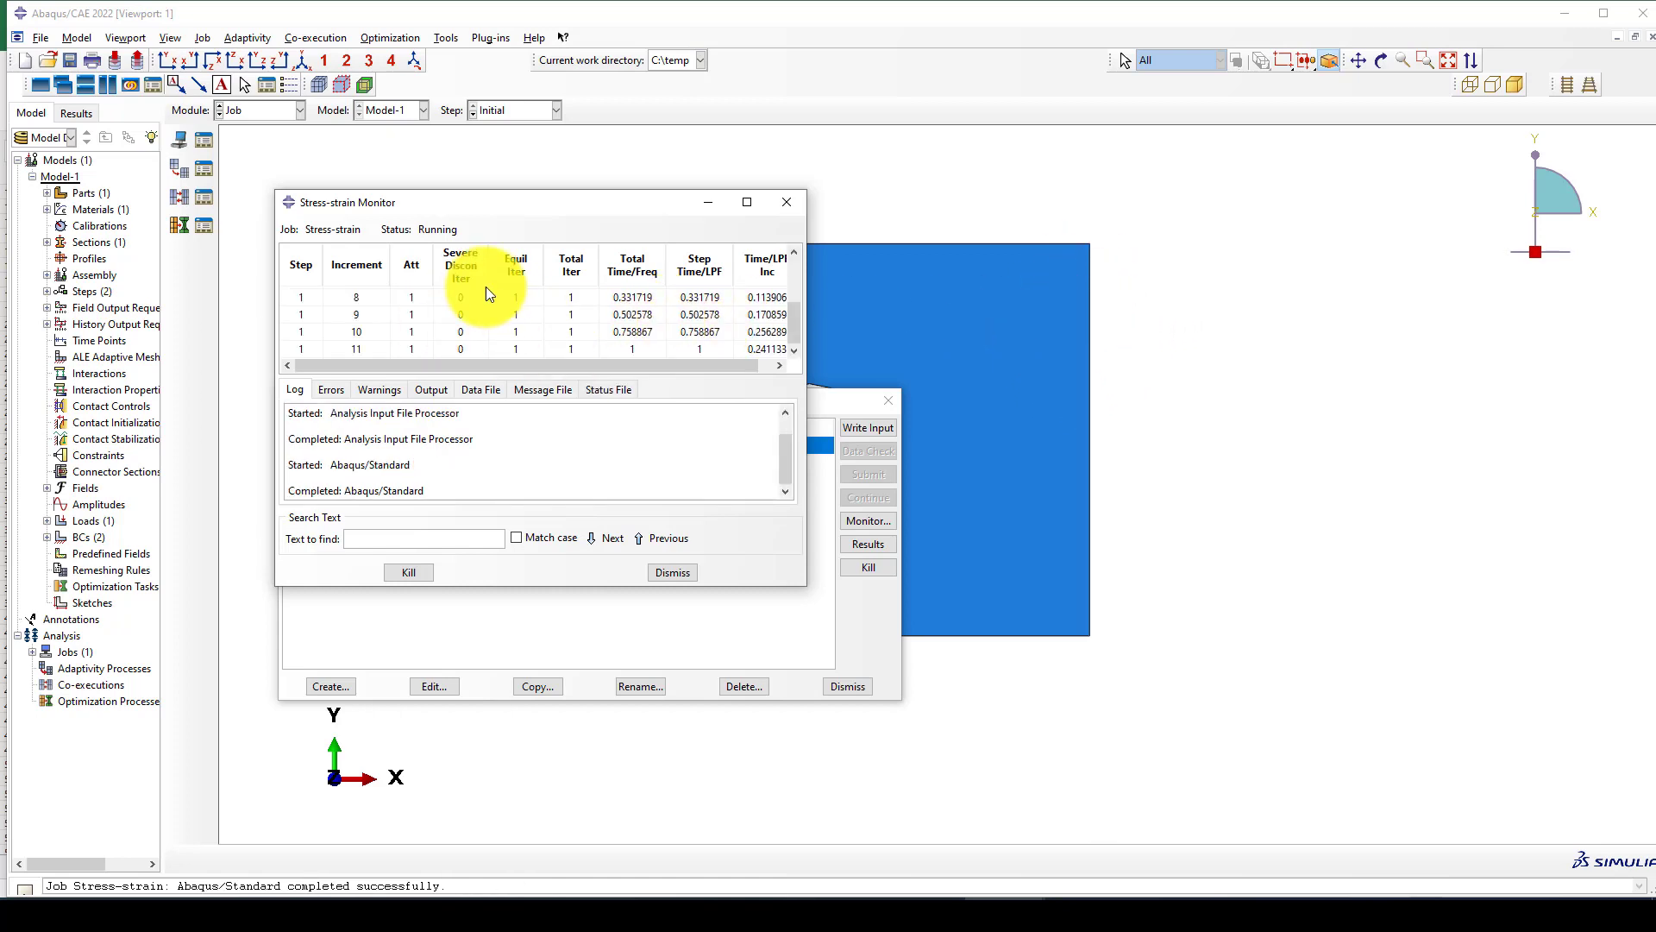
pyautogui.click(675, 573)
# Open the Stress-strain results and examine the Mises stress contours on the deformed plate in the front XY view.
pyautogui.click(854, 545)
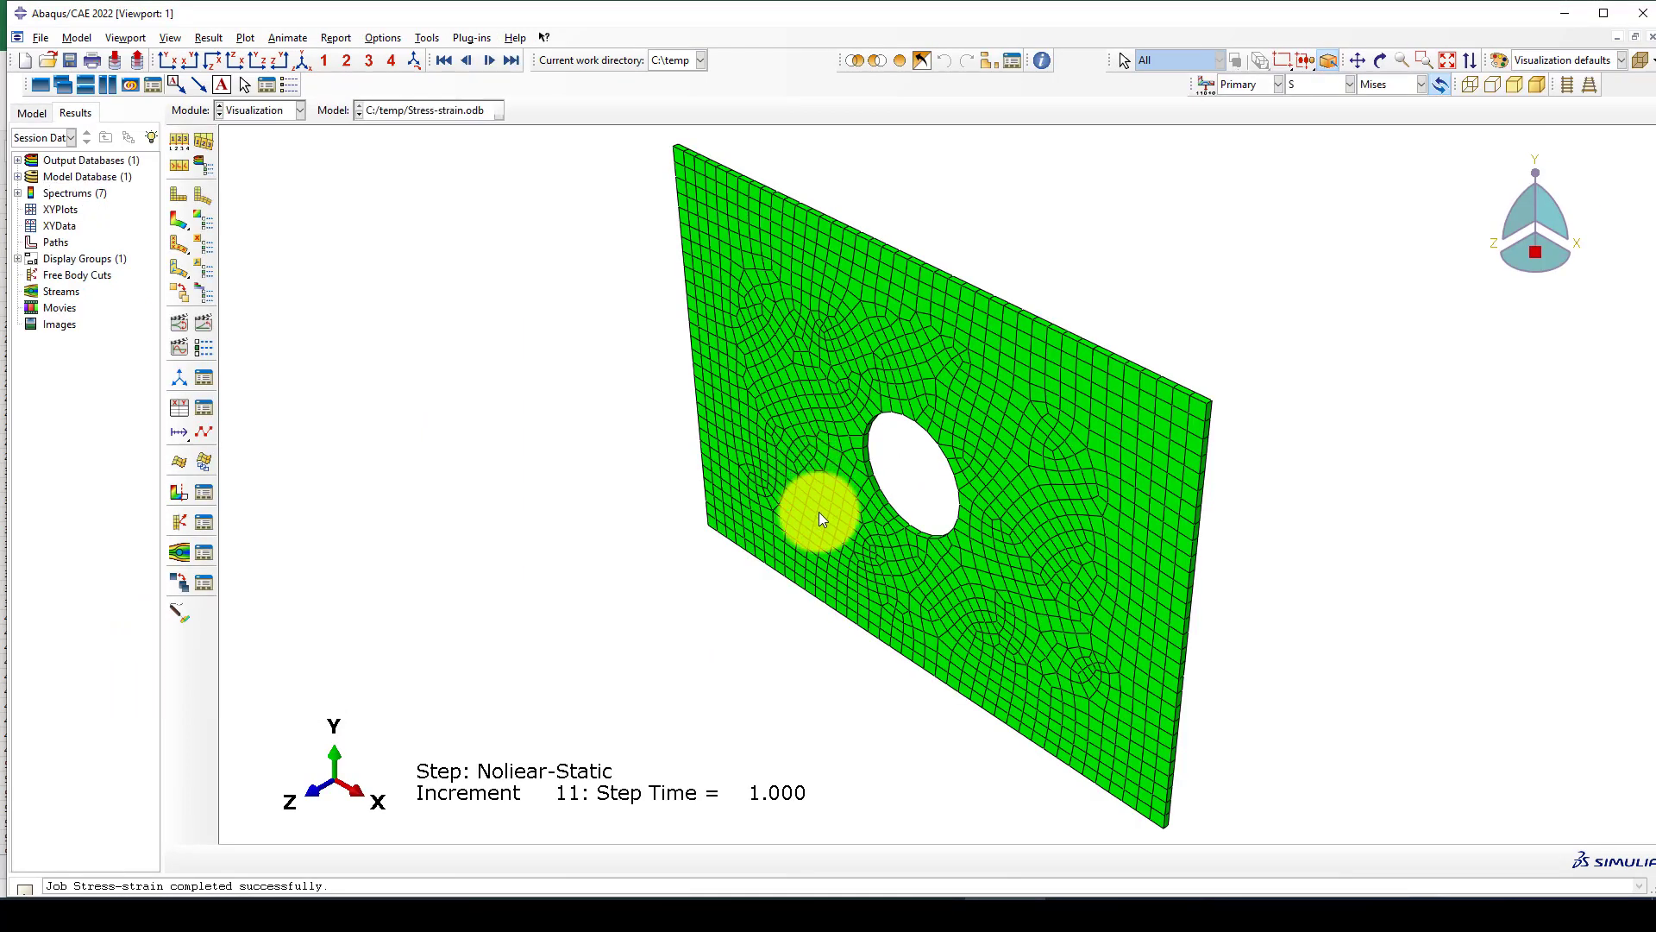
pyautogui.click(173, 58)
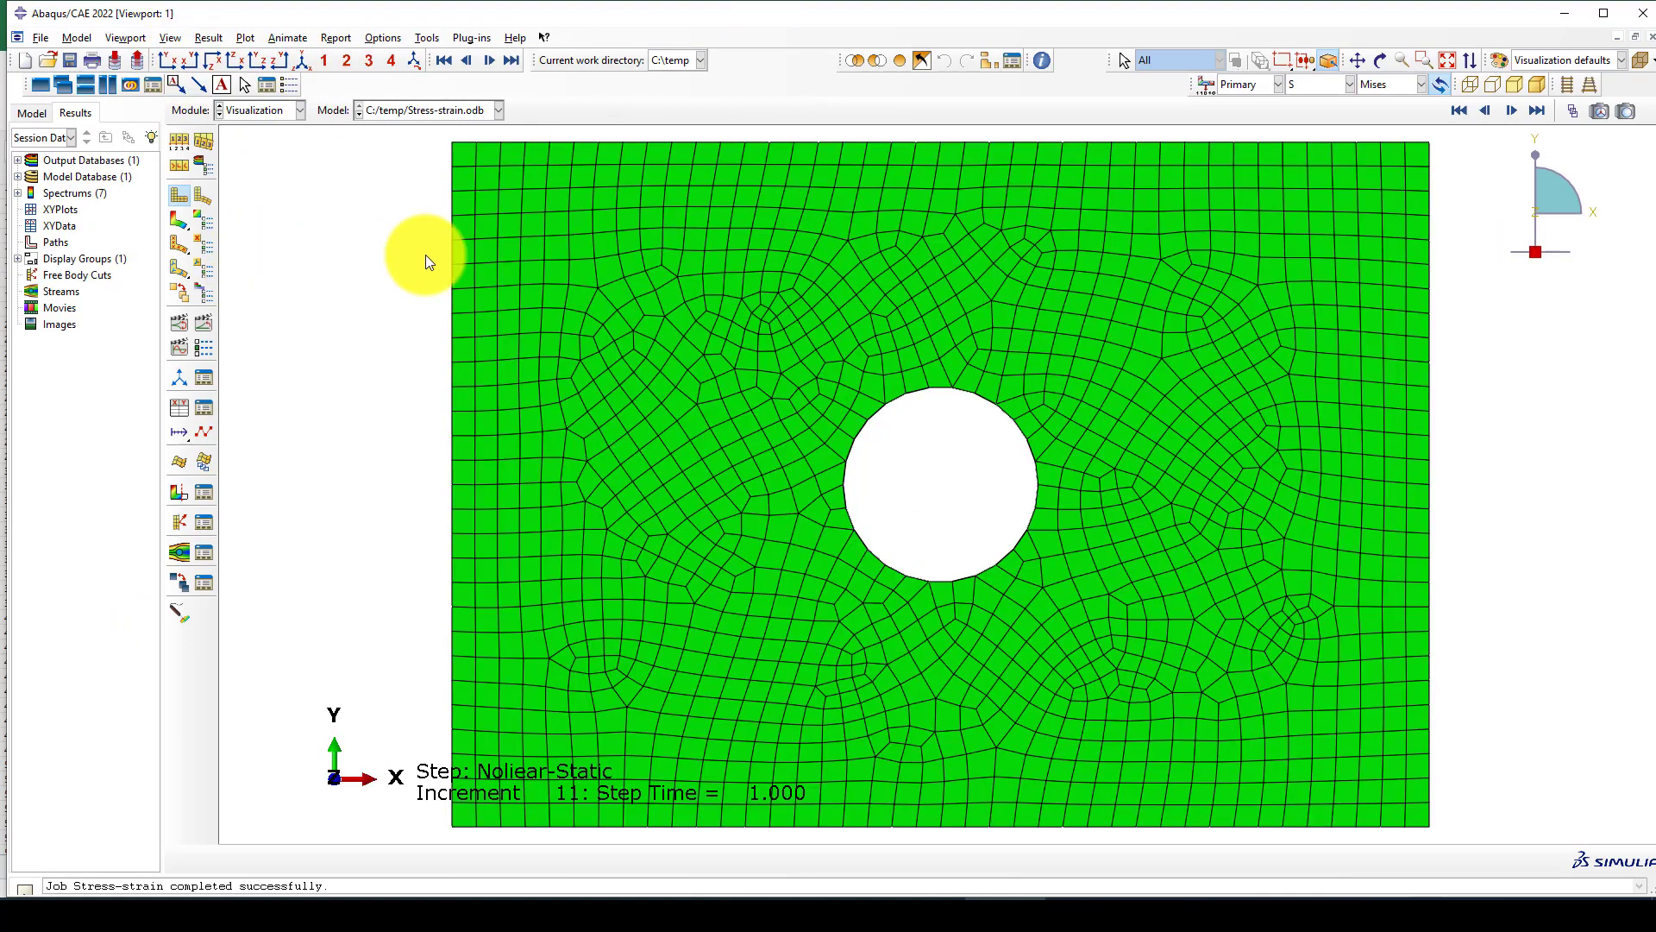
pyautogui.click(179, 221)
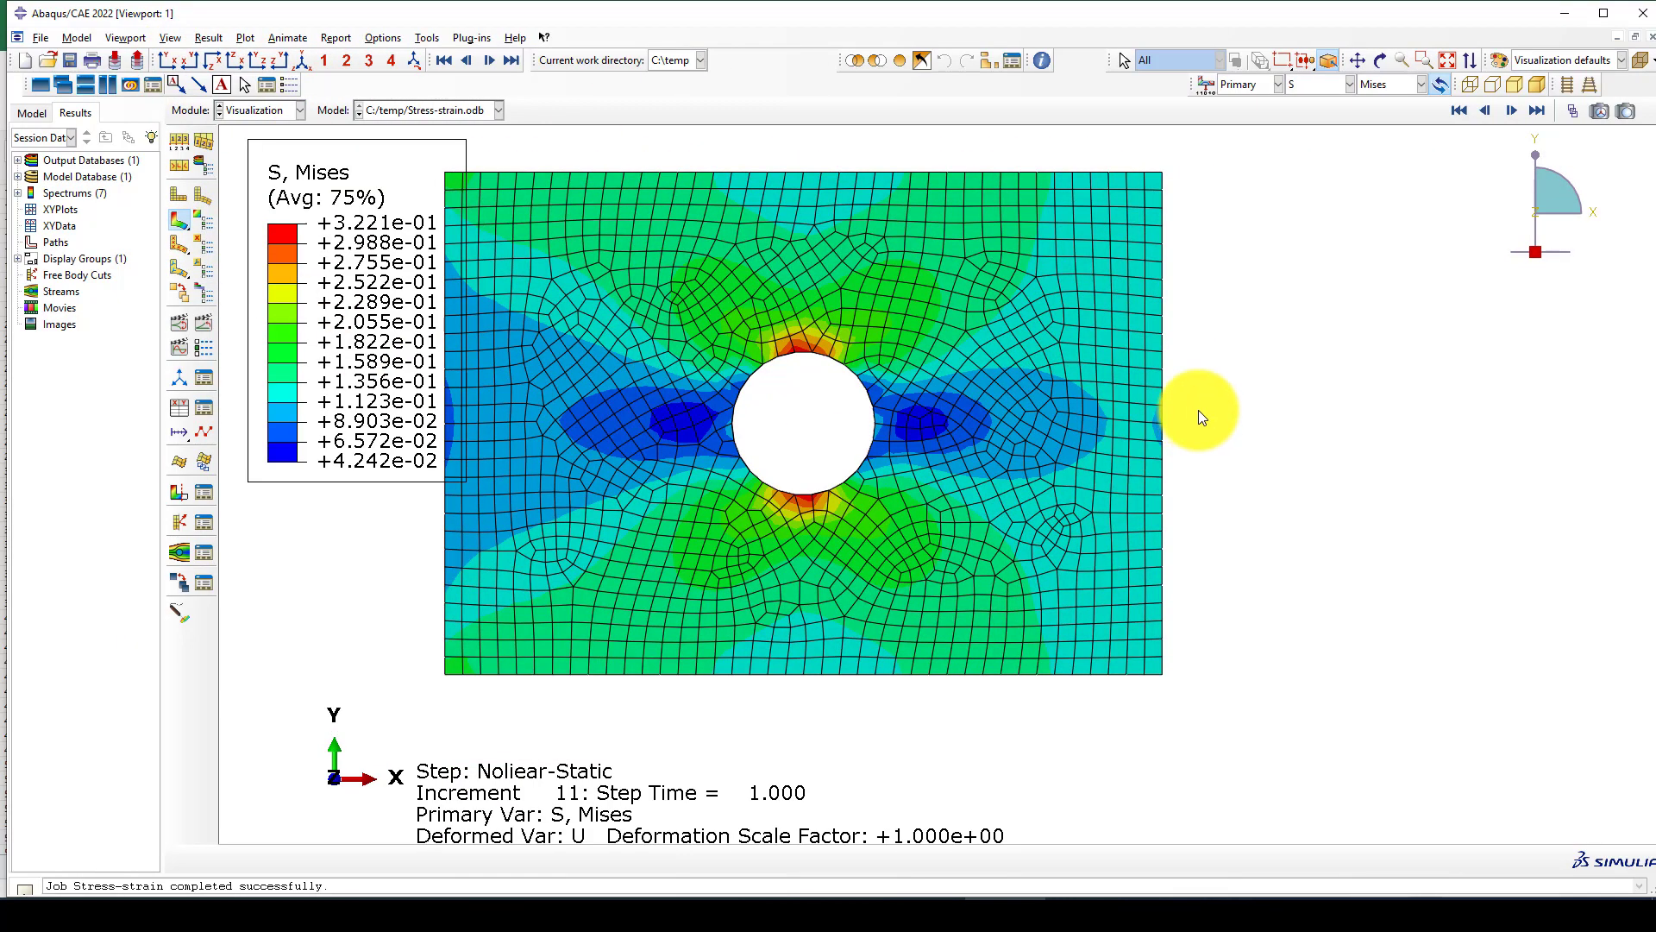
pyautogui.scroll(1, 1200, 412)
pyautogui.scroll(-1, 838, 549)
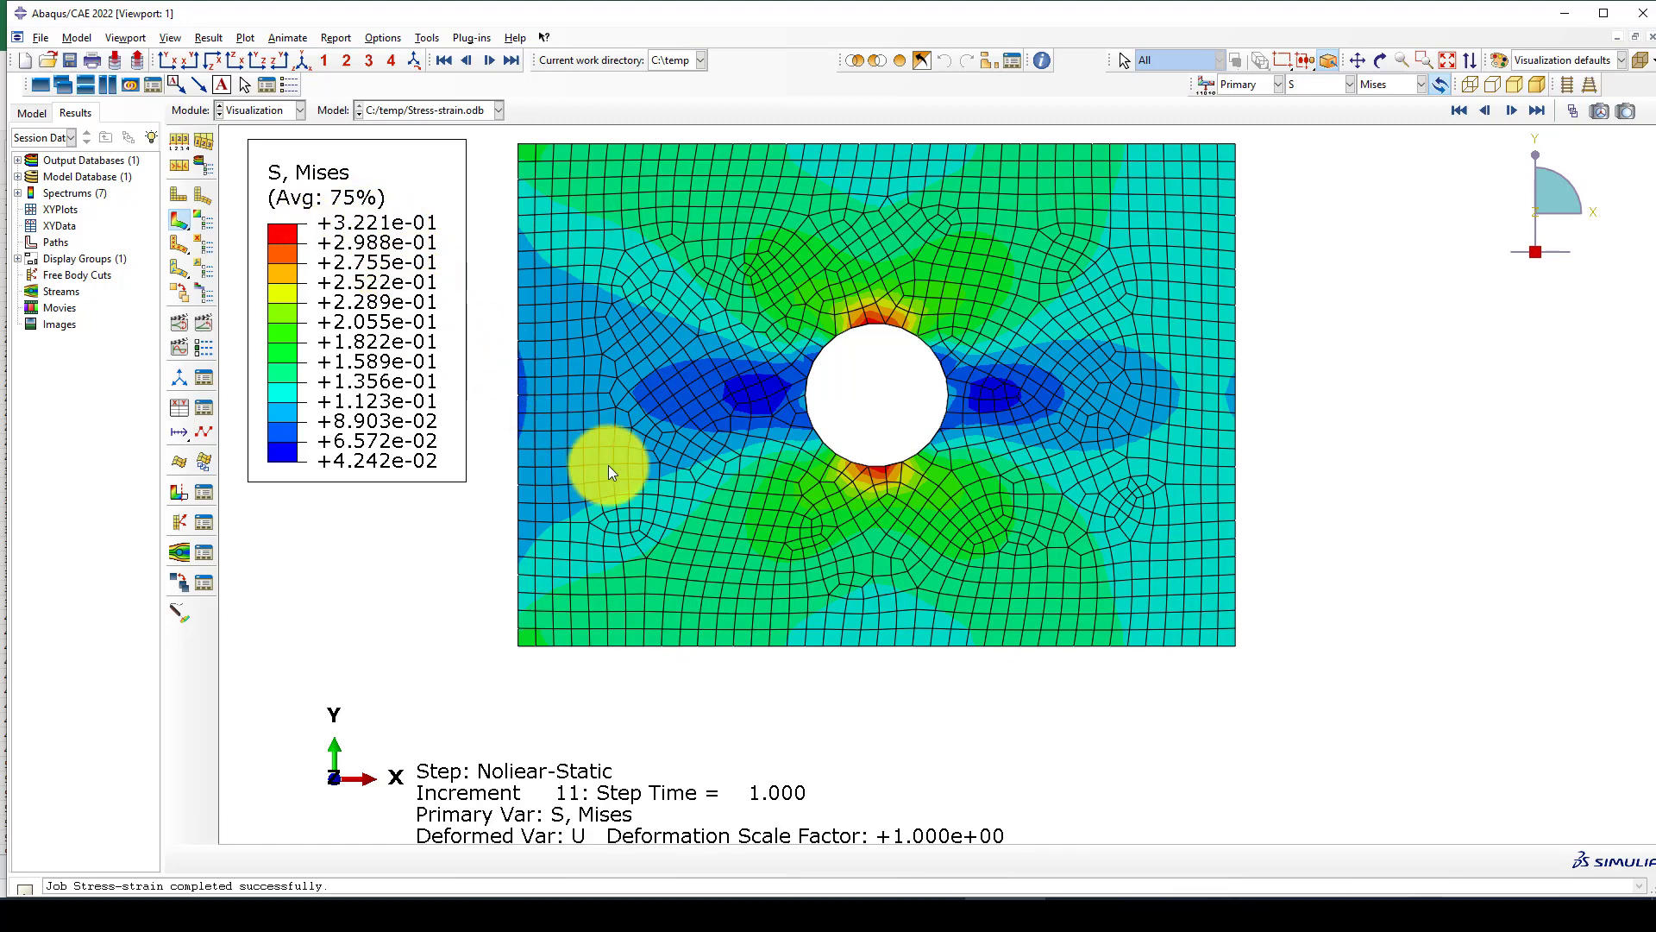
pyautogui.scroll(1, 608, 464)
# Return to the Load module and change the pressure magnitude of Load-1 to -0.125*20.
pyautogui.click(252, 120)
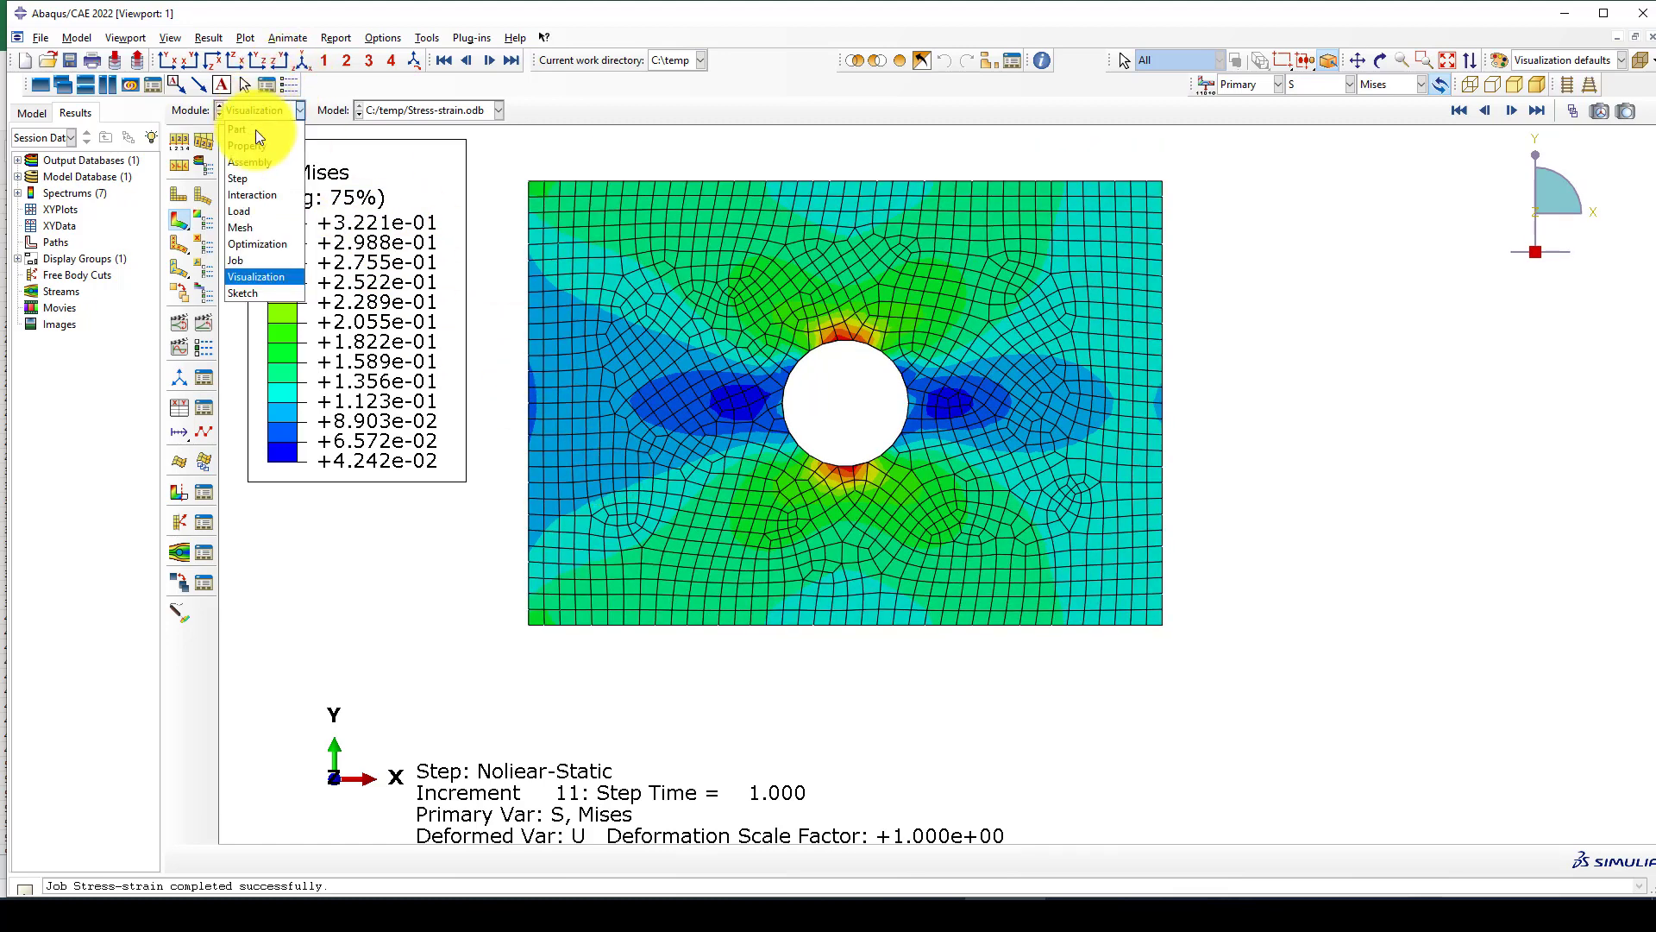
pyautogui.click(261, 210)
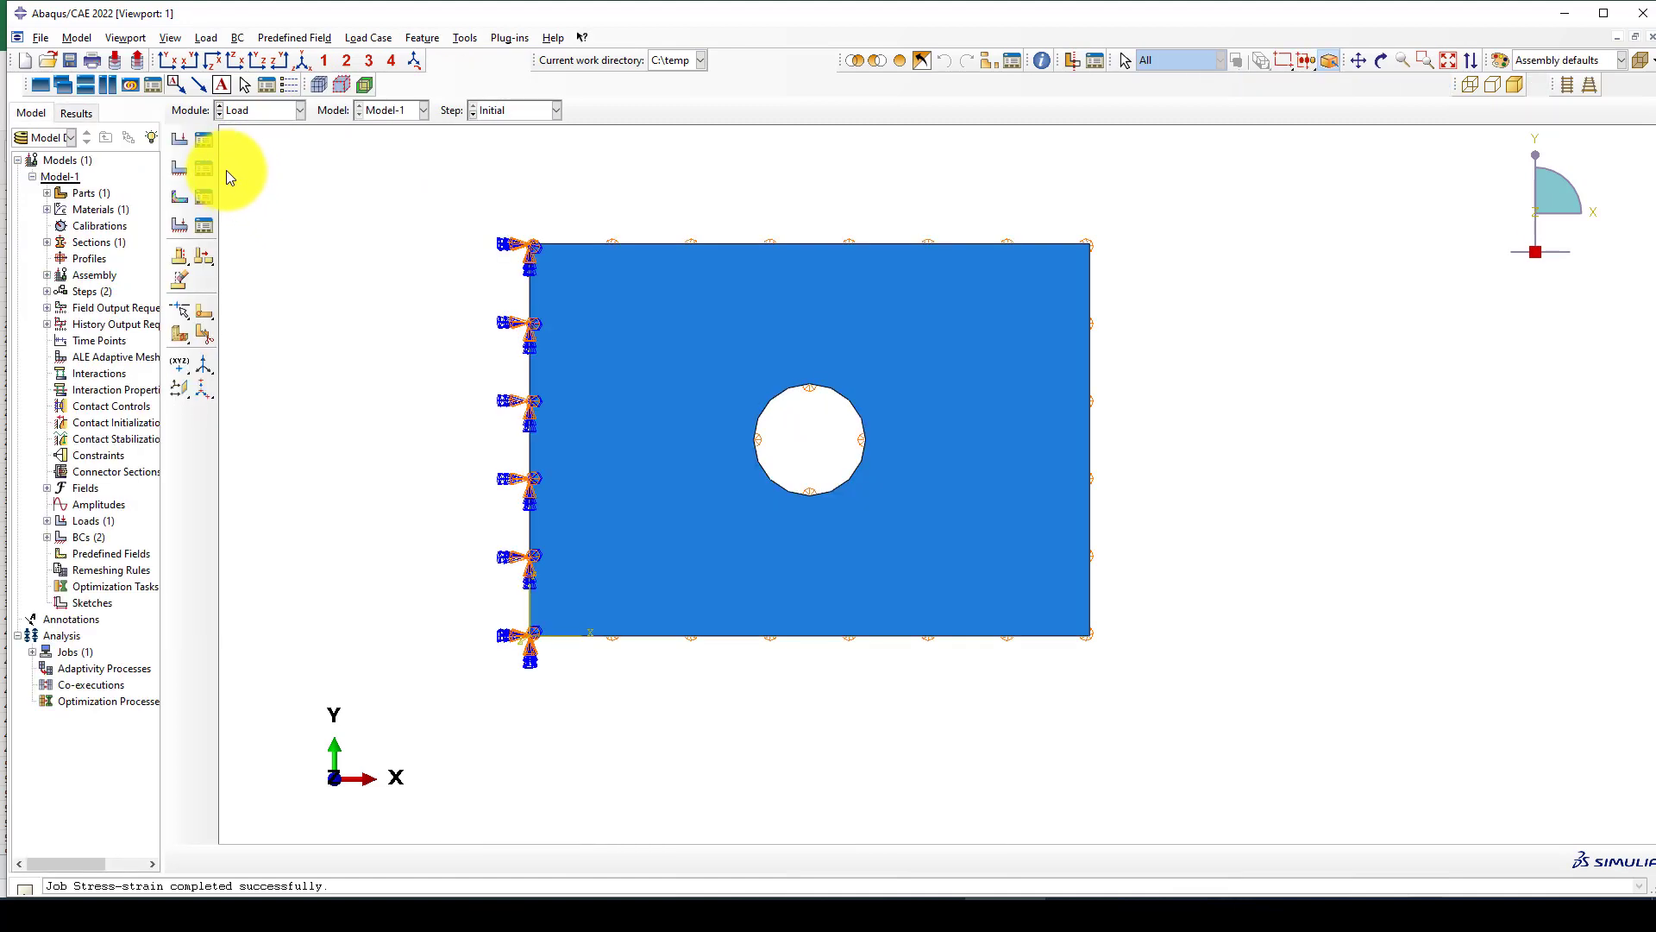
pyautogui.click(205, 143)
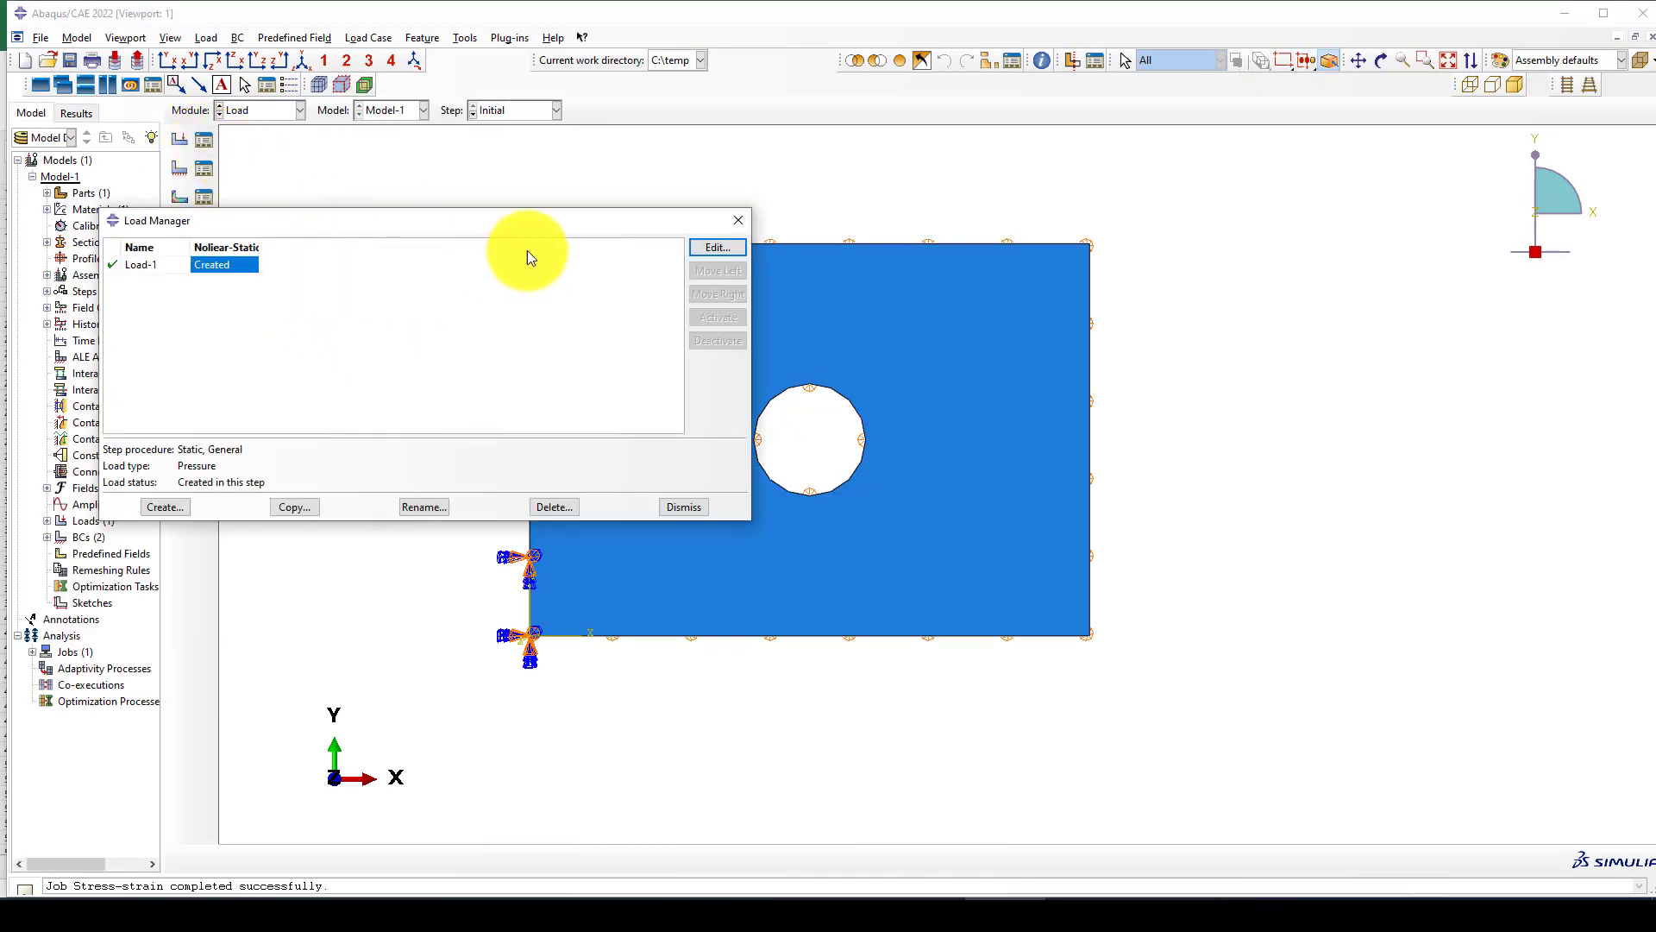
pyautogui.click(706, 250)
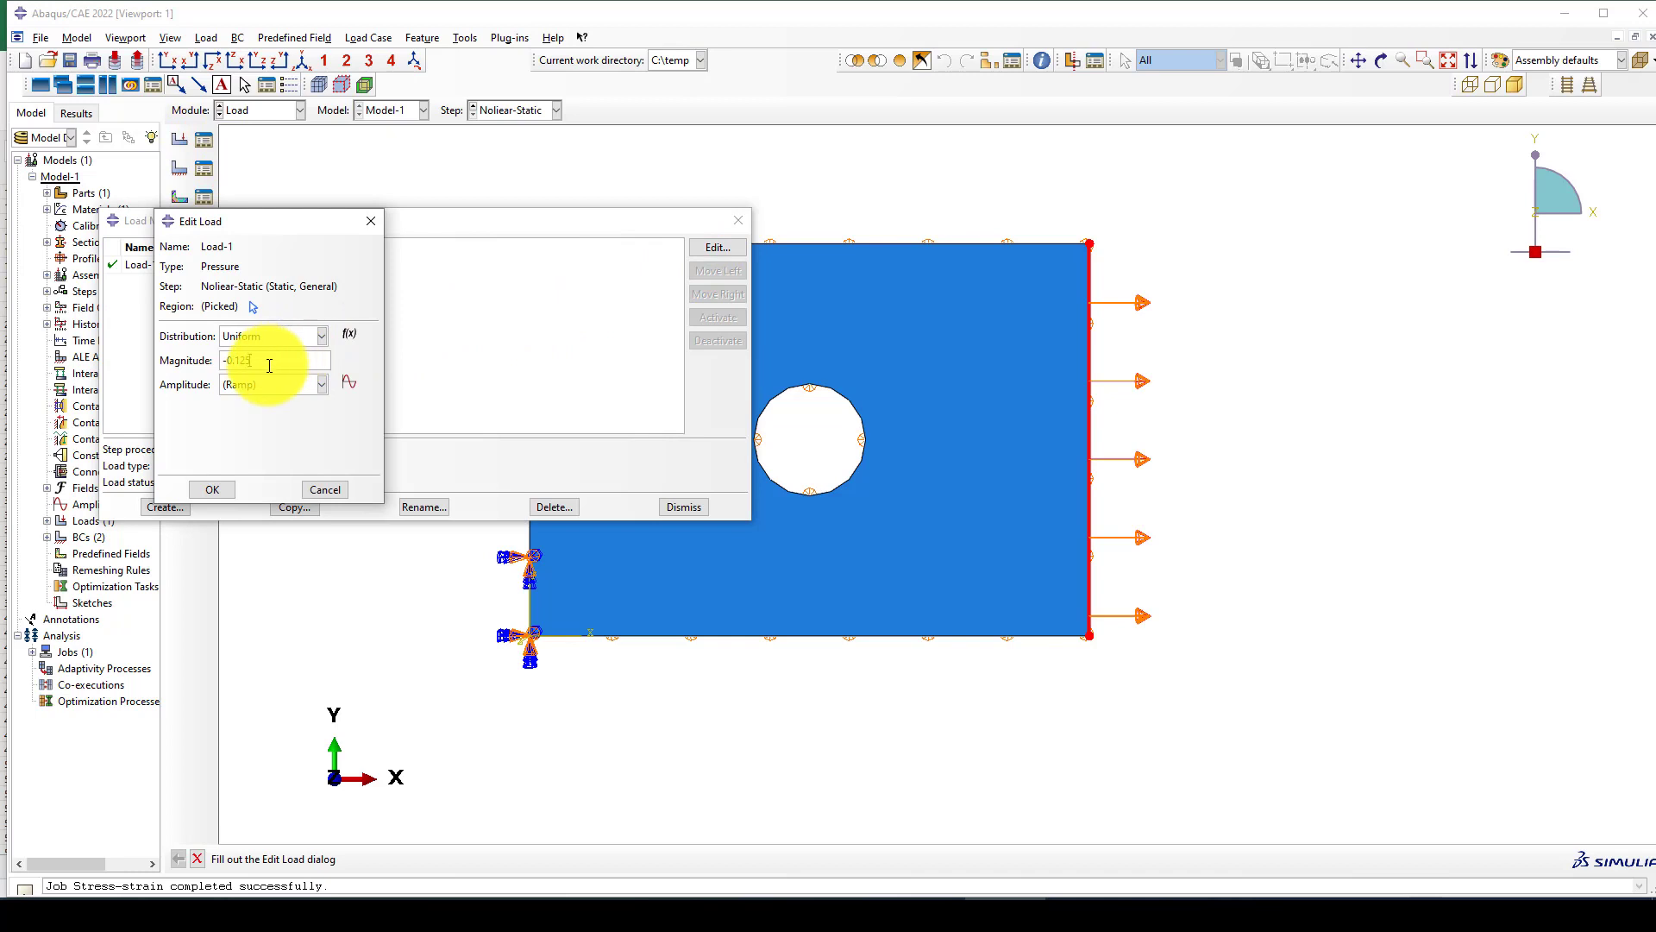
pyautogui.write('*20')
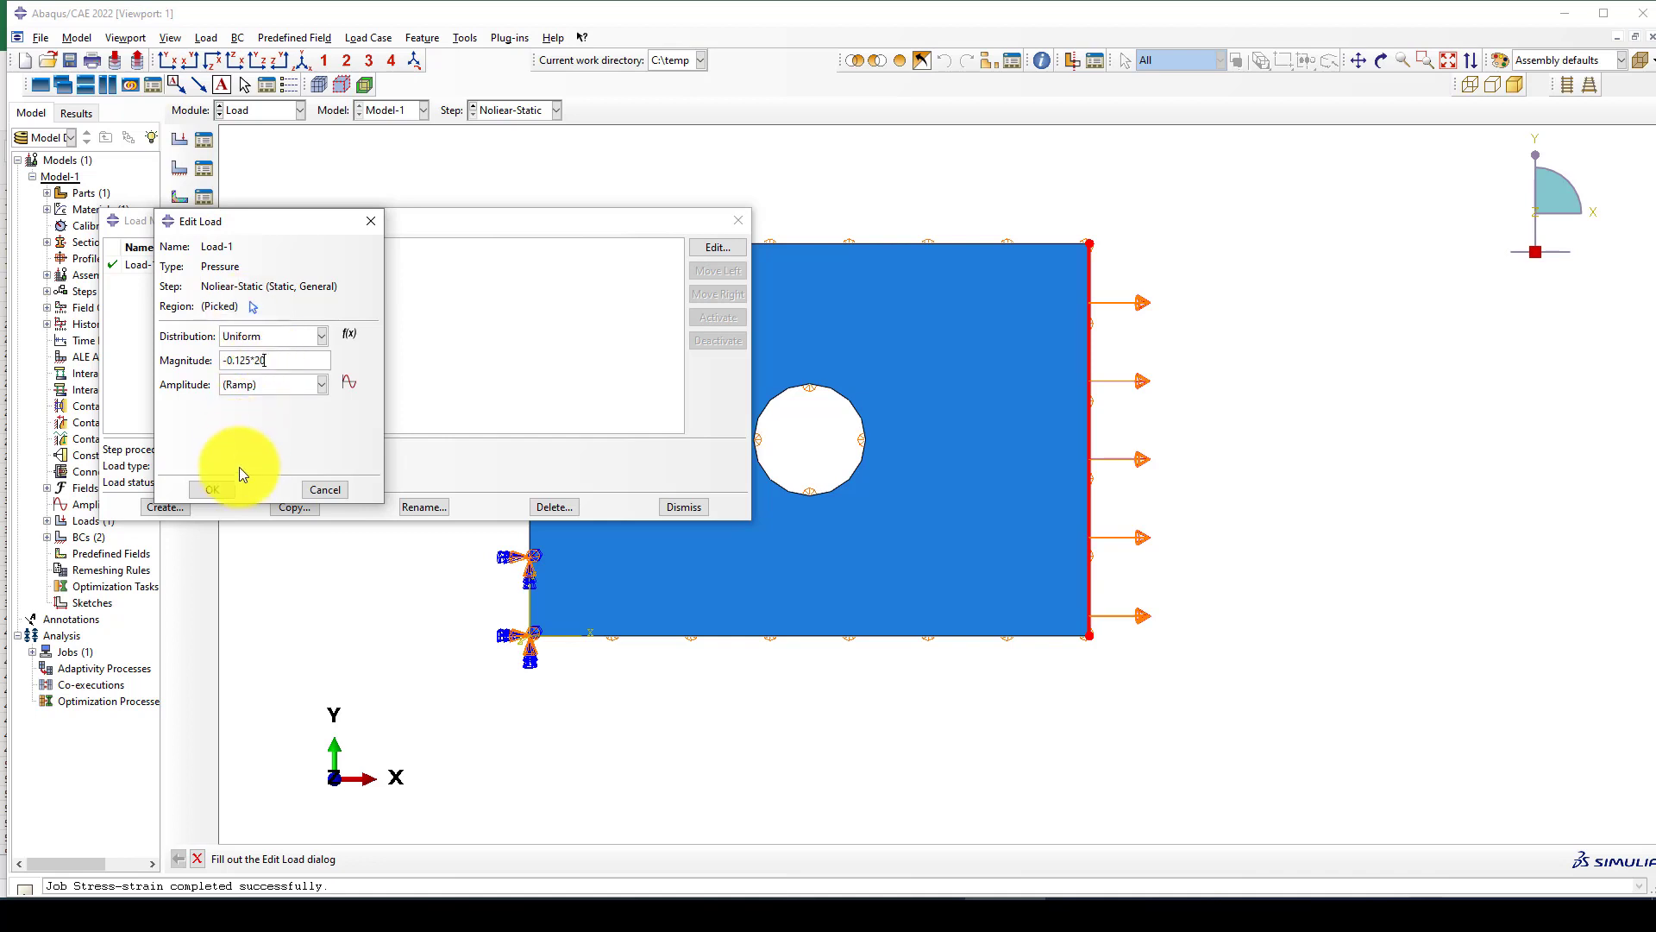
pyautogui.click(212, 489)
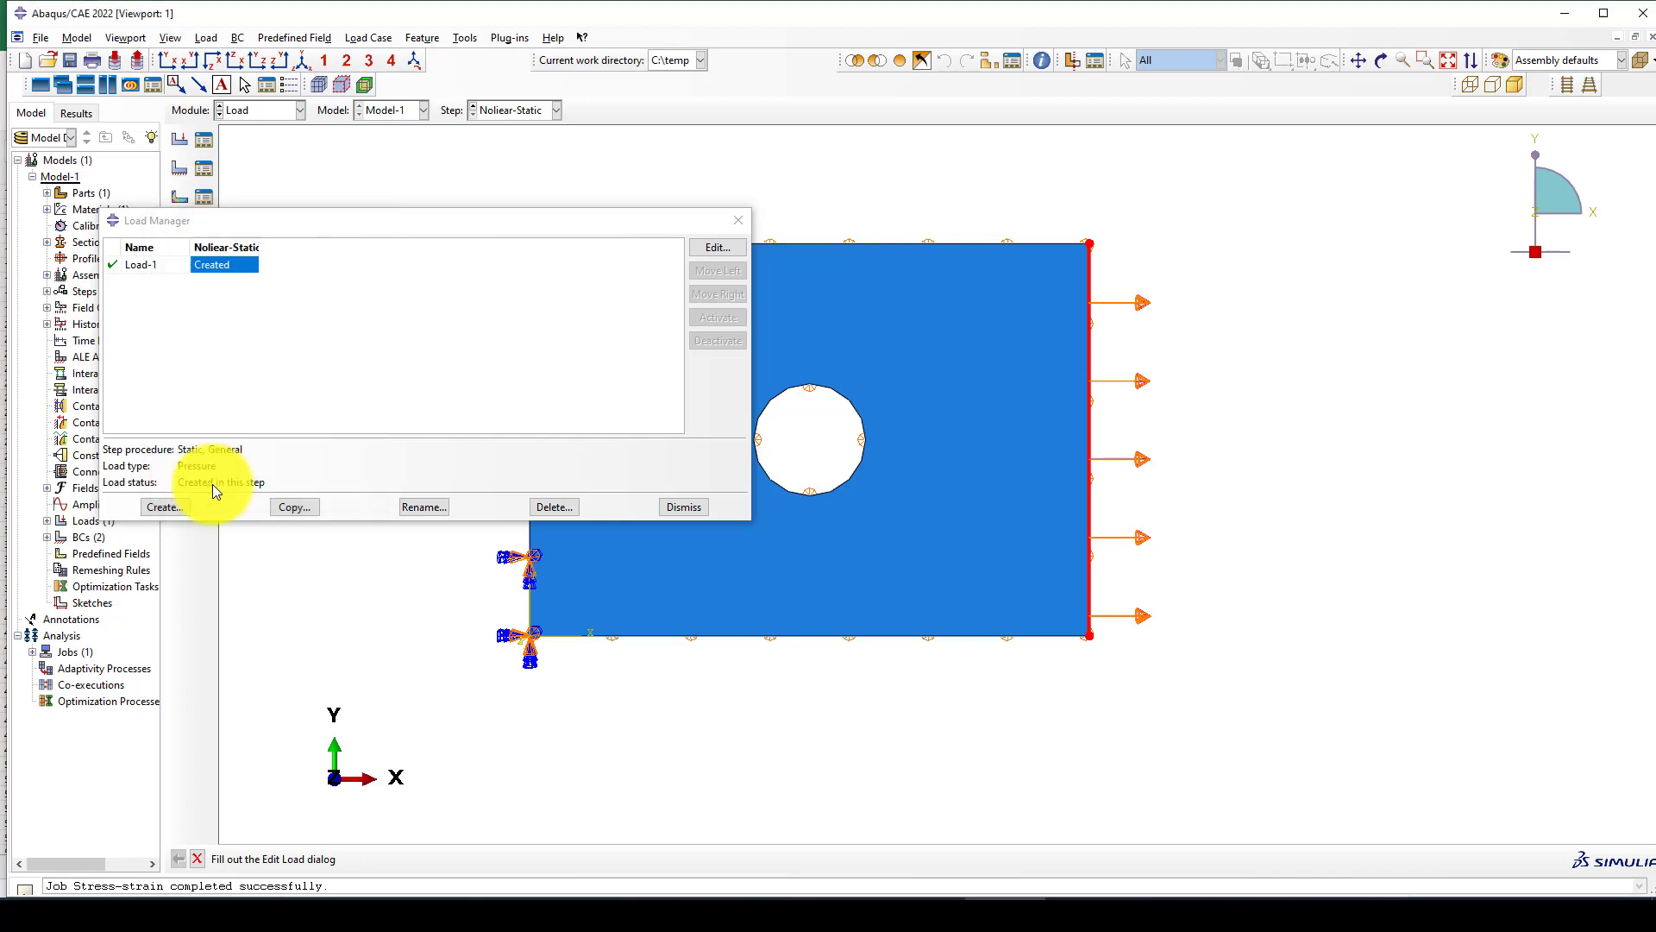
pyautogui.click(742, 221)
# Resubmit the Stress-strain job from the Job module, overwriting its existing files, and monitor the run until the solver completes.
pyautogui.click(276, 109)
pyautogui.click(256, 262)
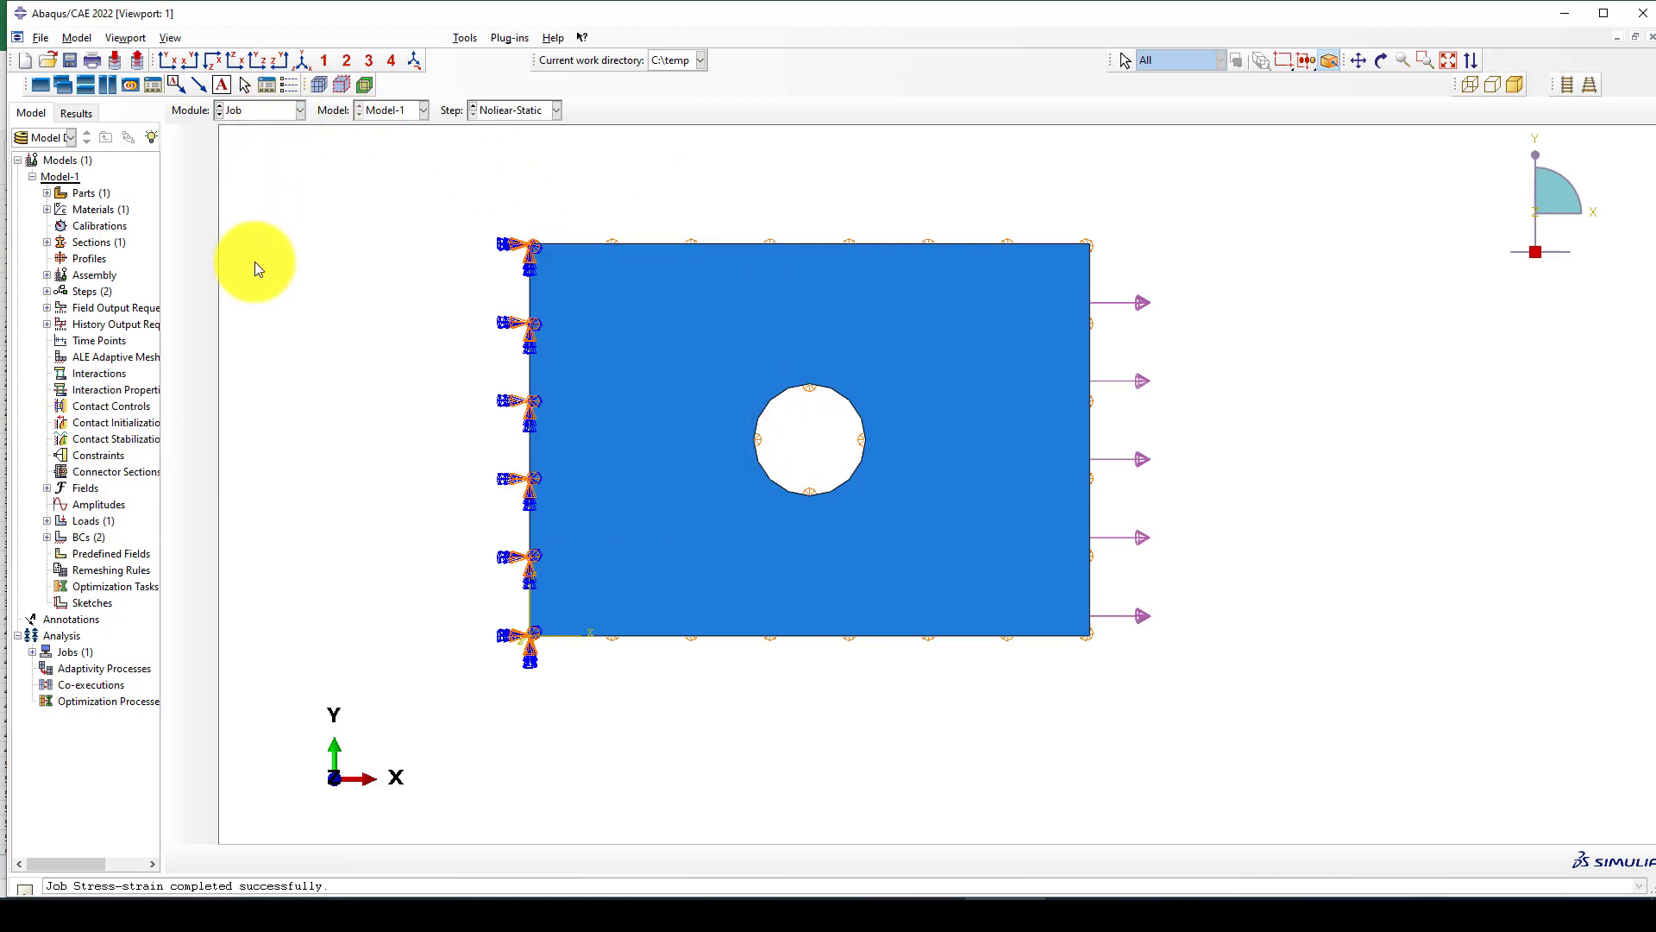
pyautogui.click(868, 475)
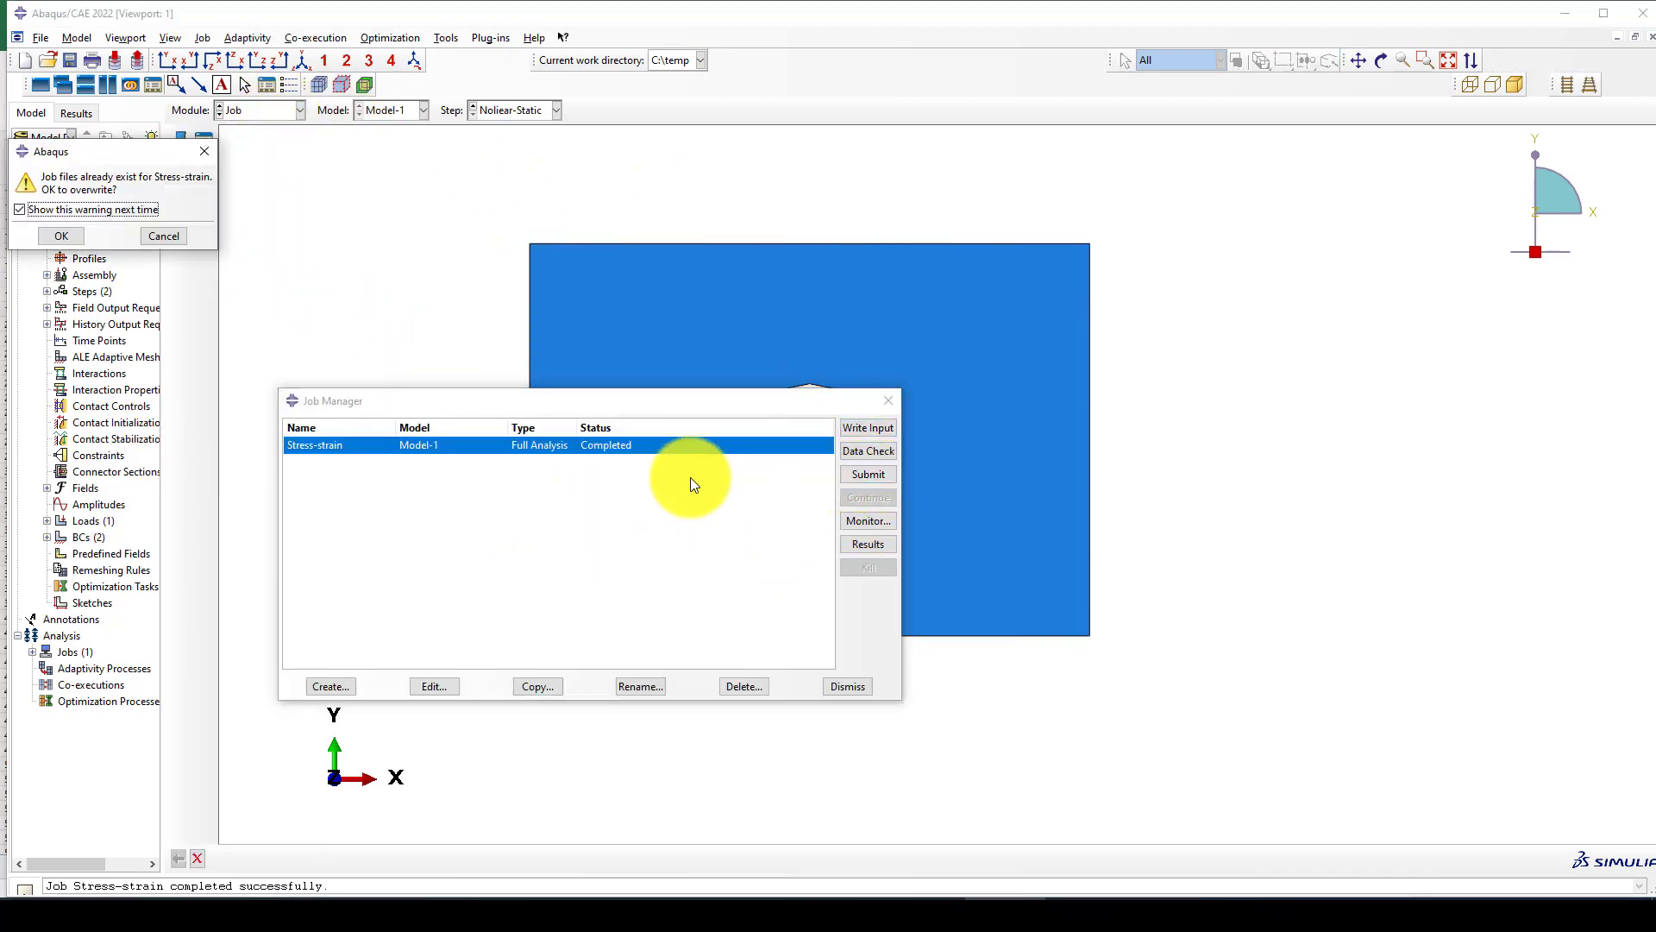
pyautogui.click(57, 236)
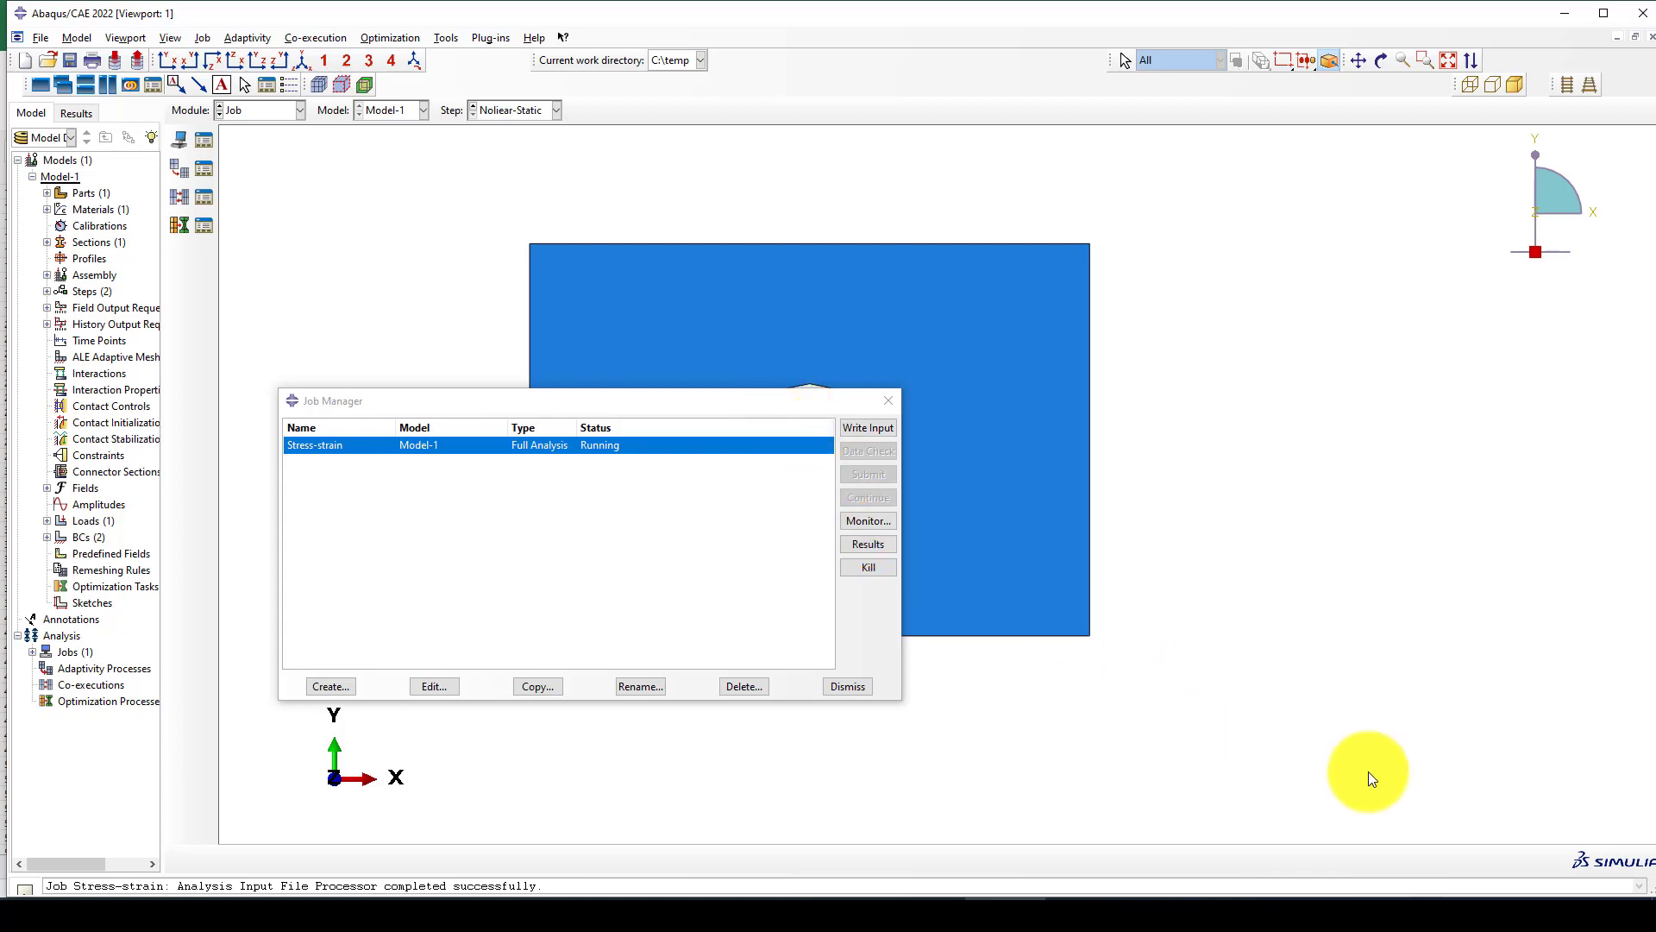
pyautogui.click(861, 521)
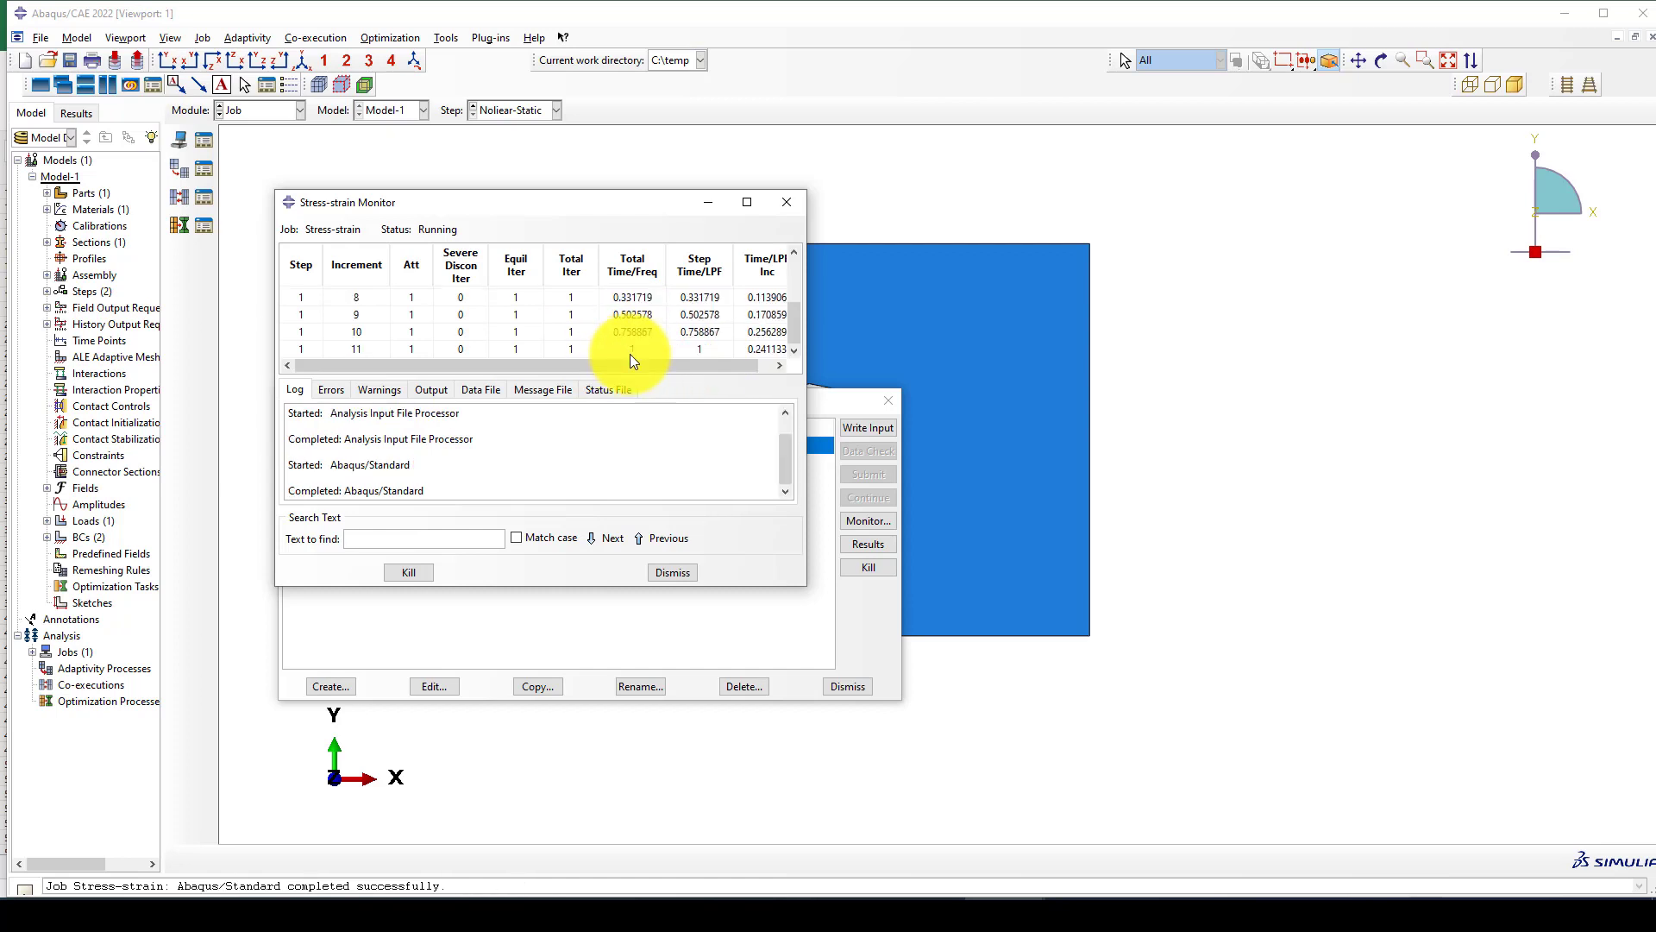
pyautogui.click(672, 573)
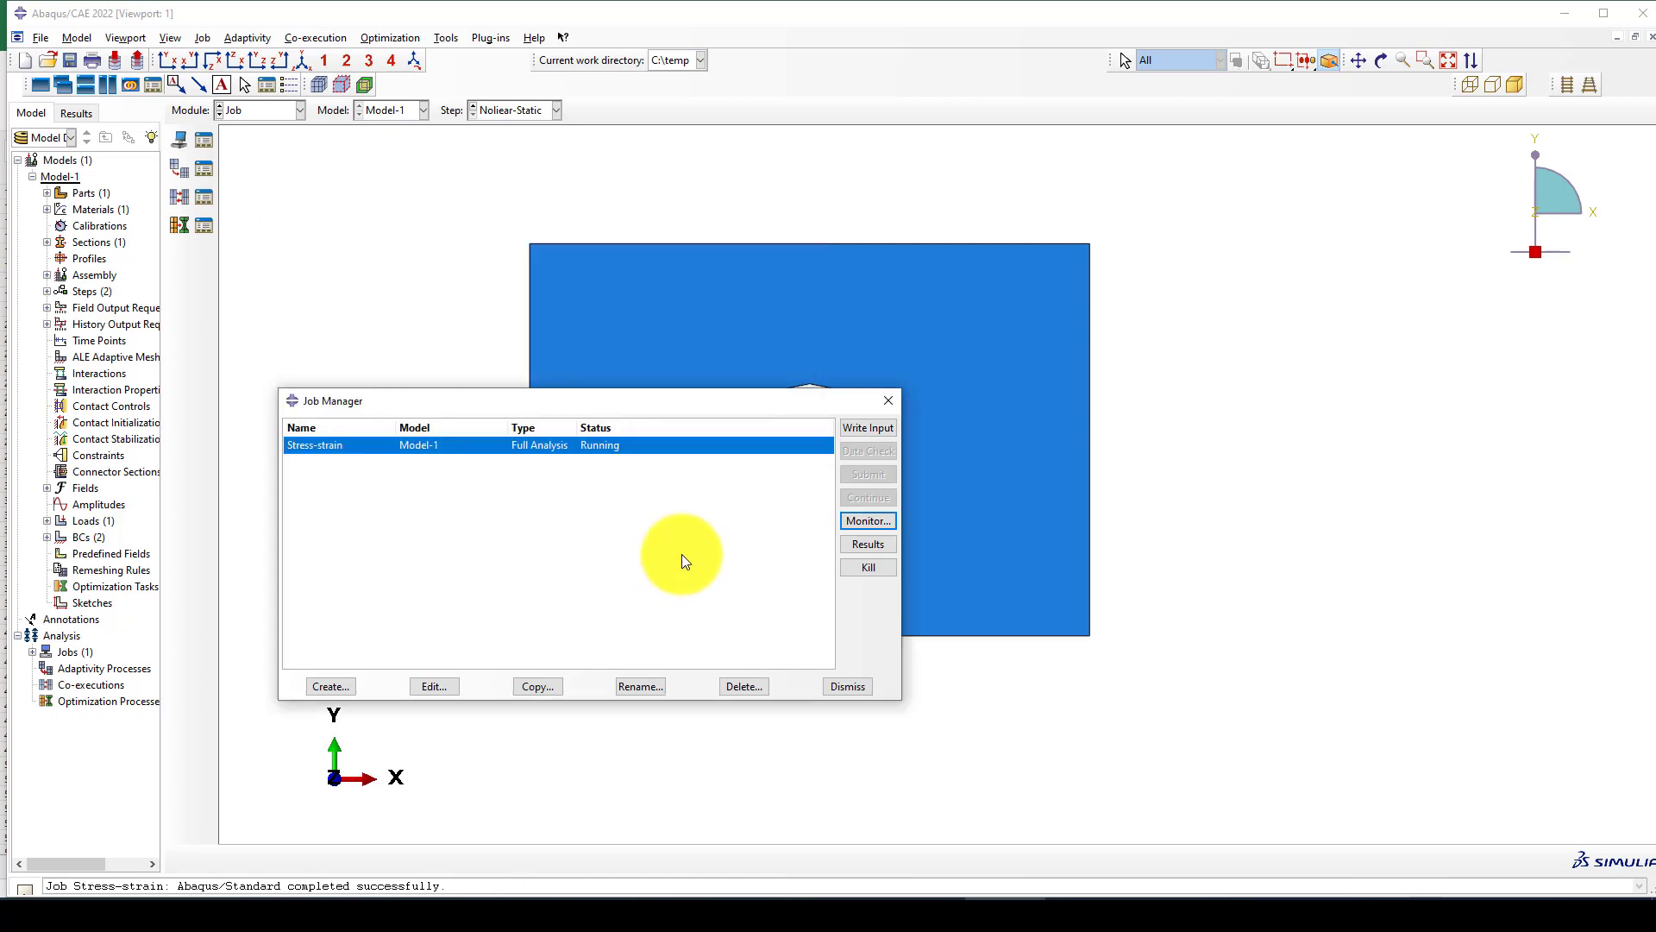
# Open the results of the rerun job and plot the Mises stress contours on the deformed plate in the front XY view.
pyautogui.click(859, 546)
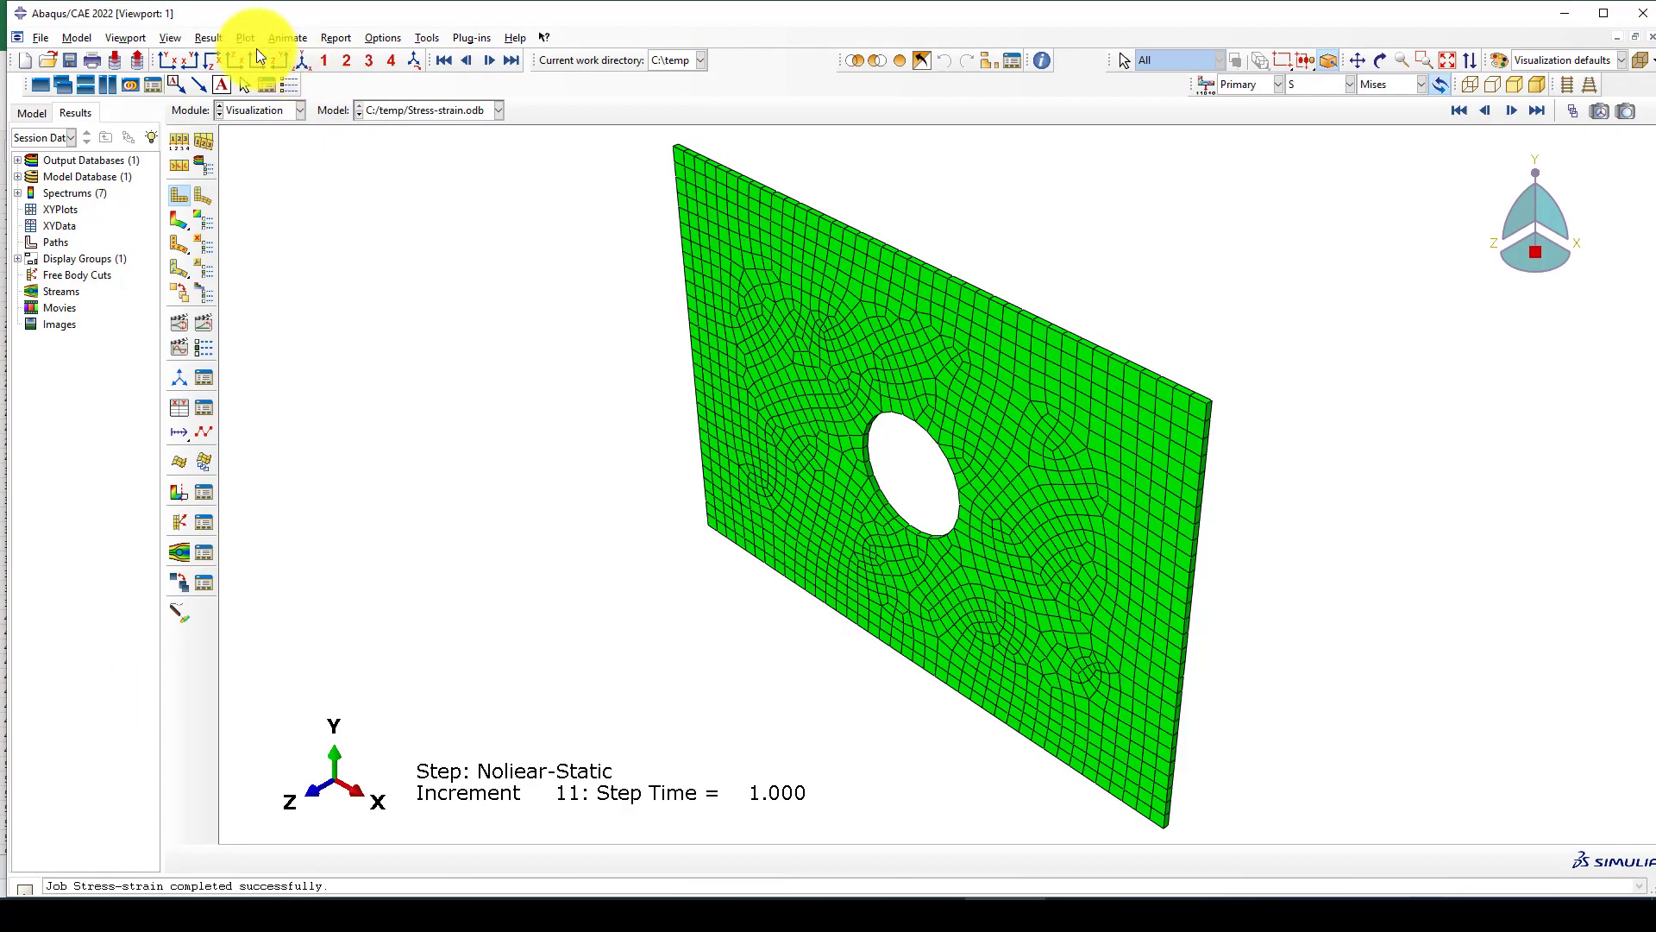
pyautogui.click(172, 63)
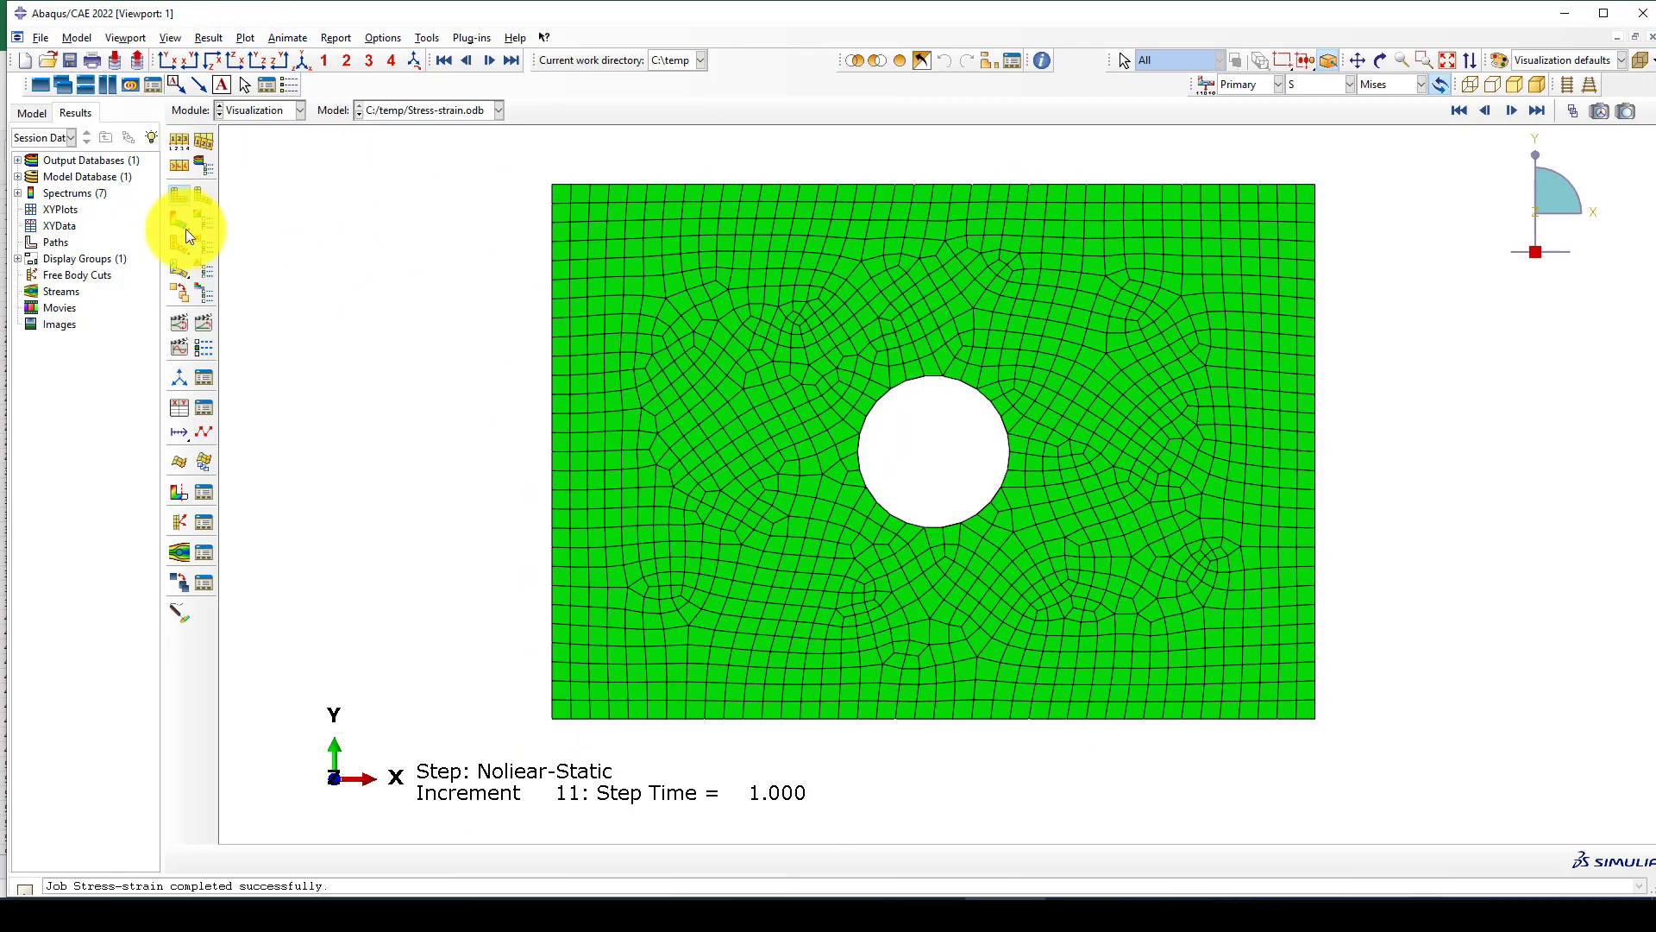
pyautogui.click(179, 221)
pyautogui.scroll(1, 825, 395)
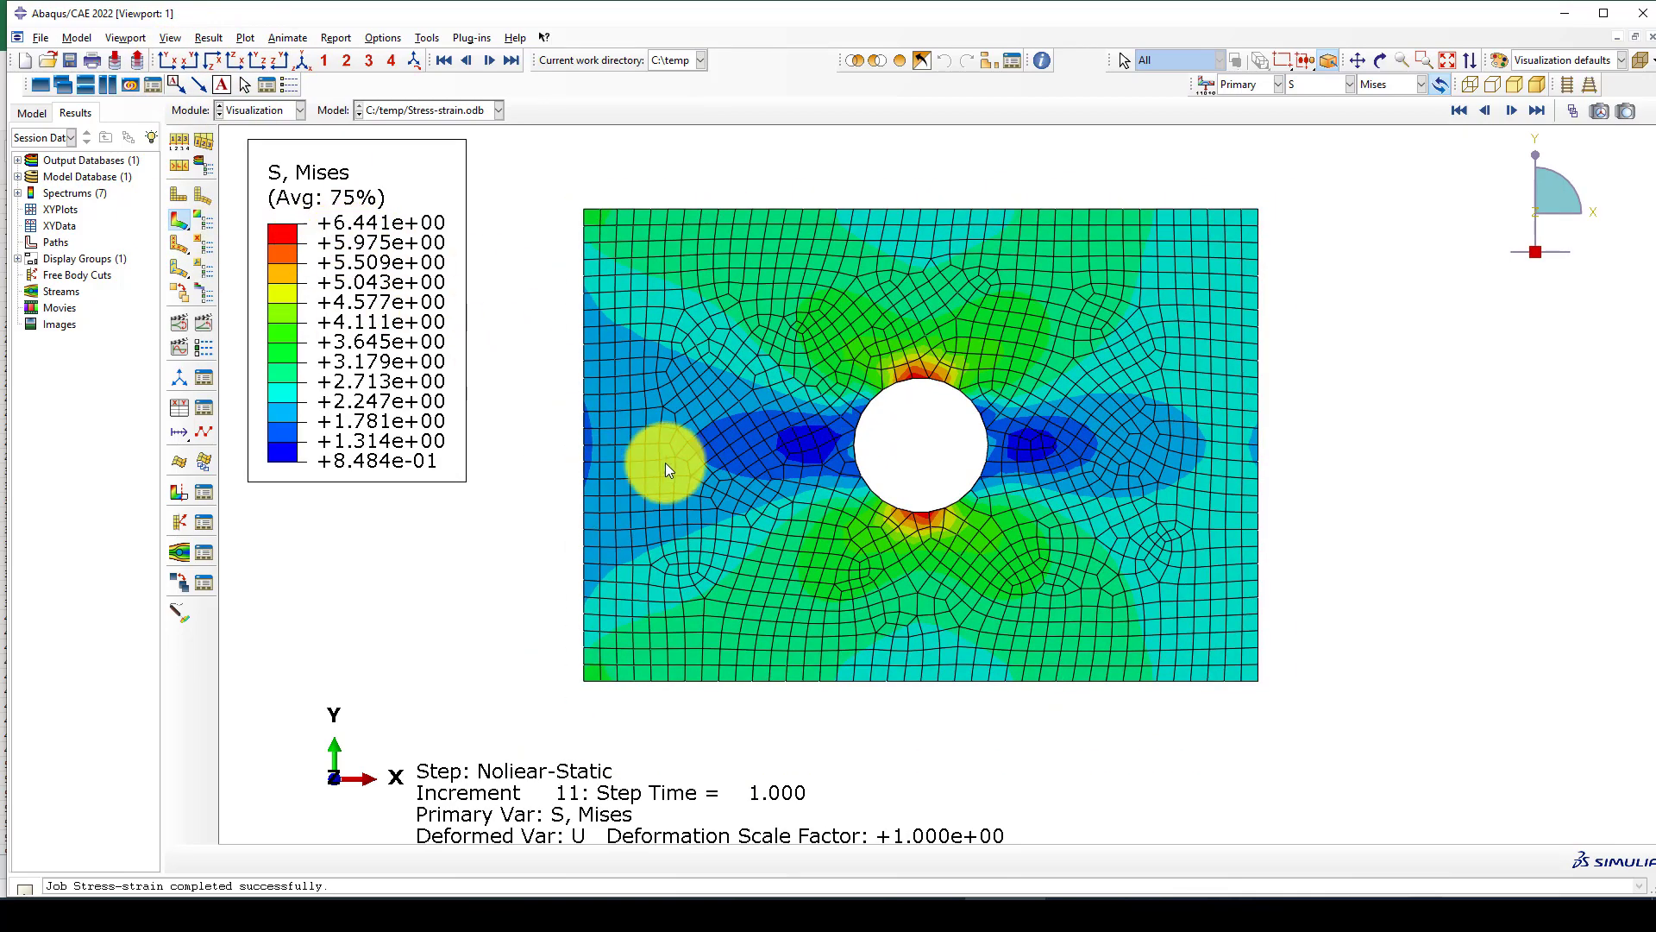
pyautogui.scroll(-1, 856, 551)
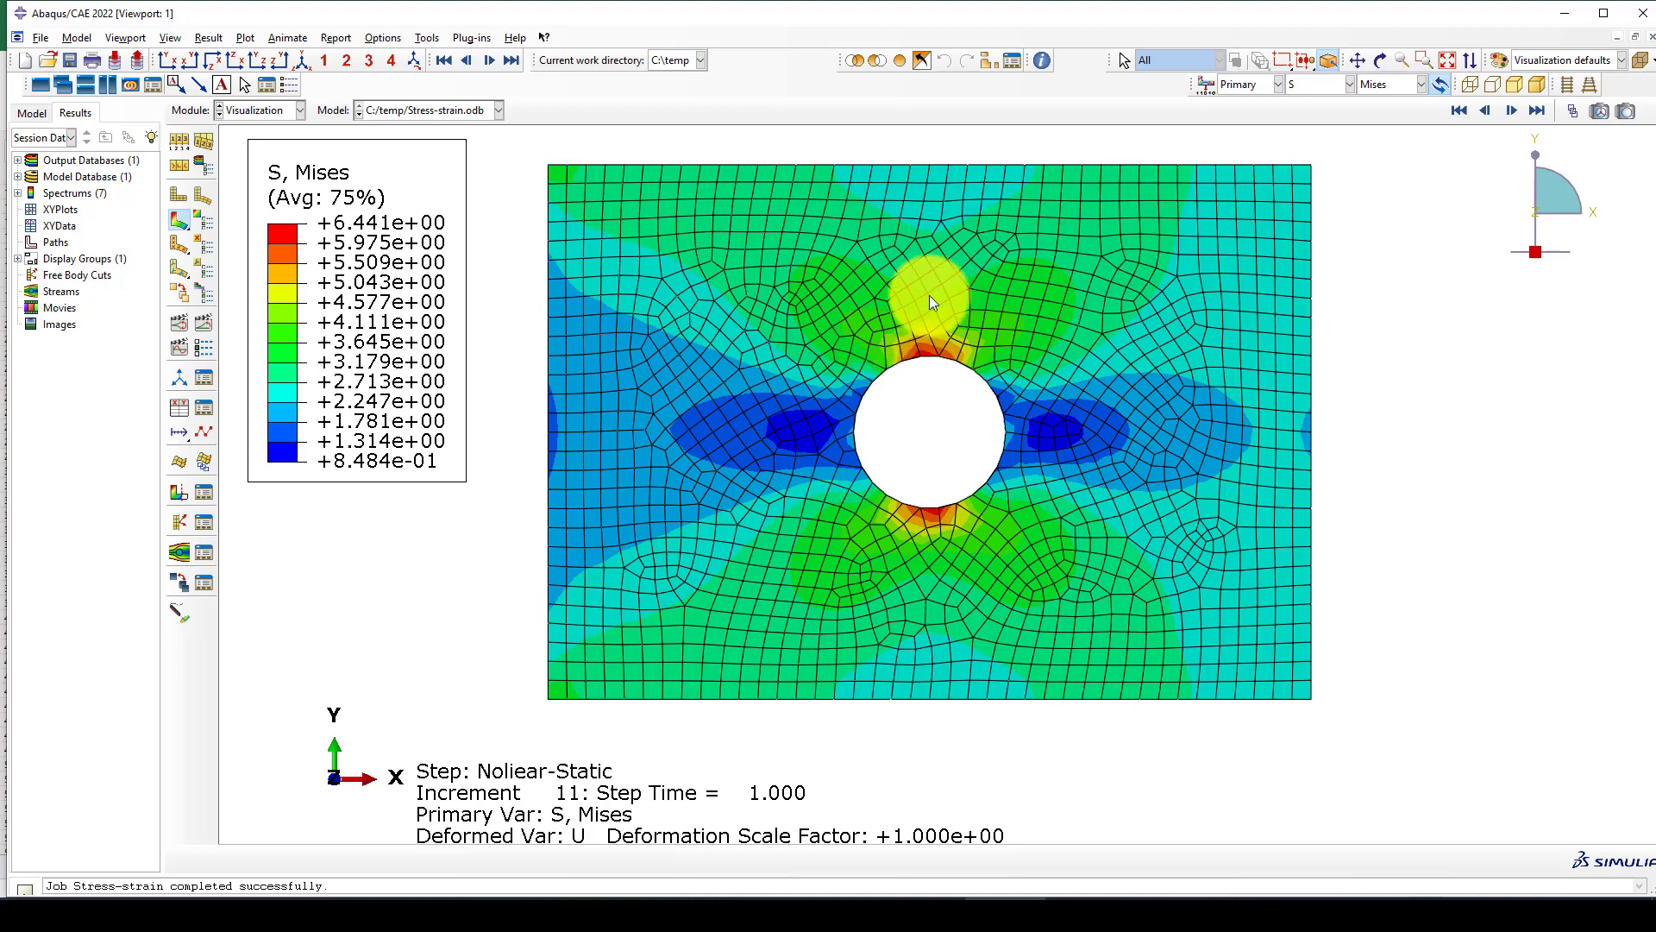
# Set the common plot options to show only feature edges, hiding the mesh lines on the contour plot.
pyautogui.click(430, 37)
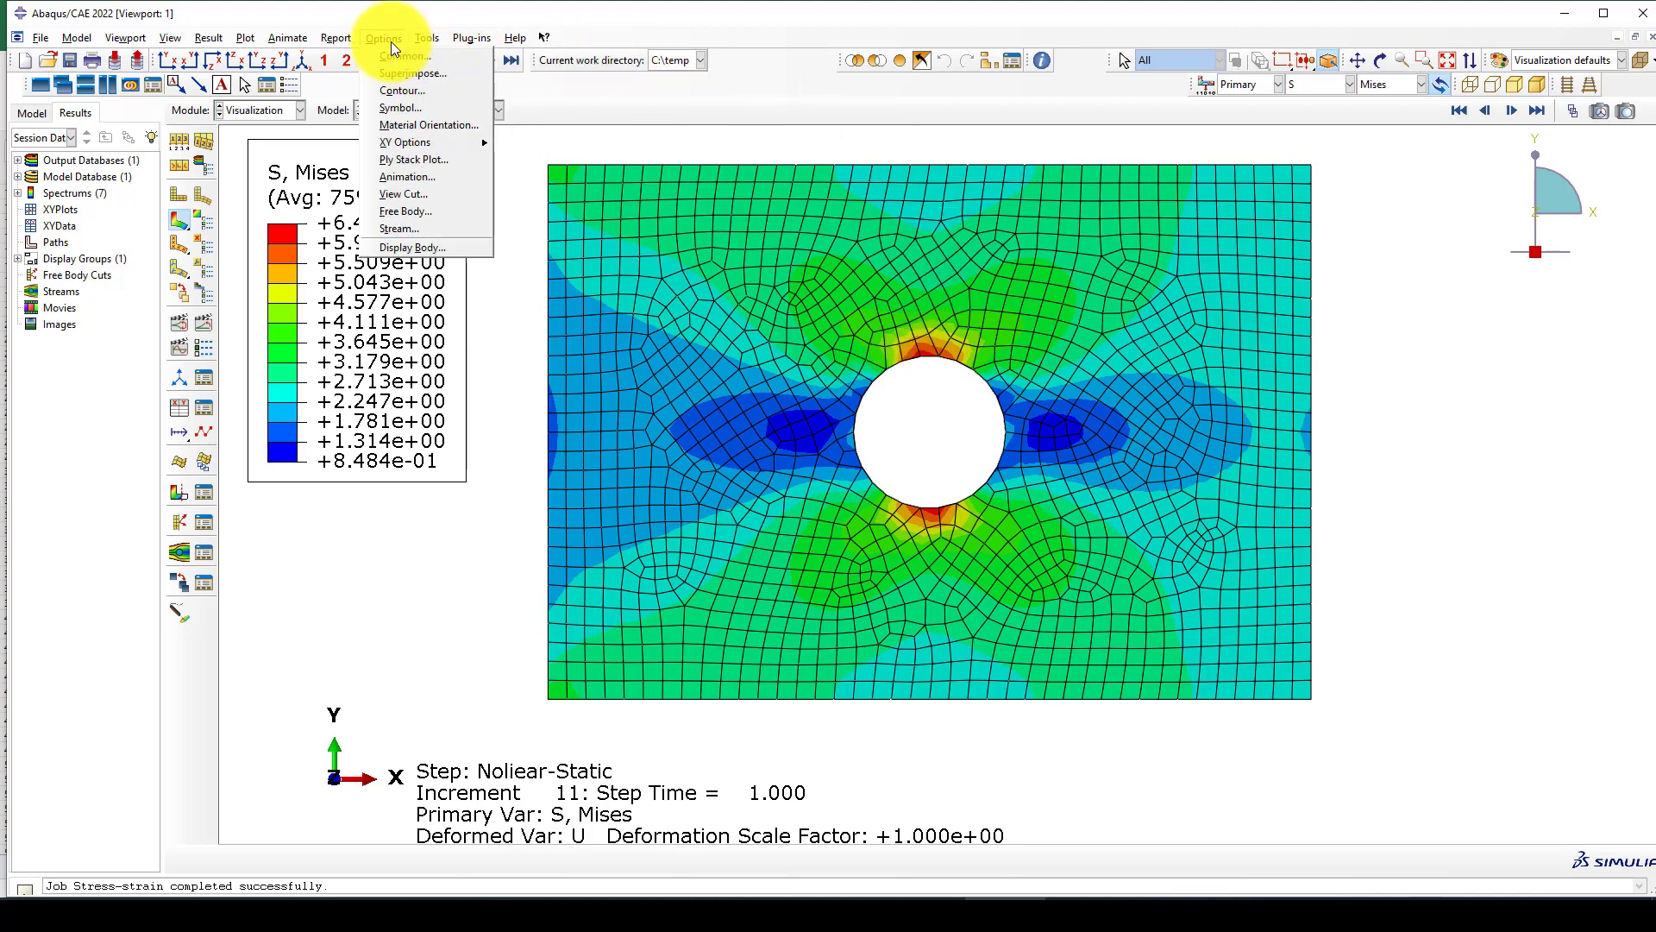
pyautogui.click(401, 58)
pyautogui.click(276, 341)
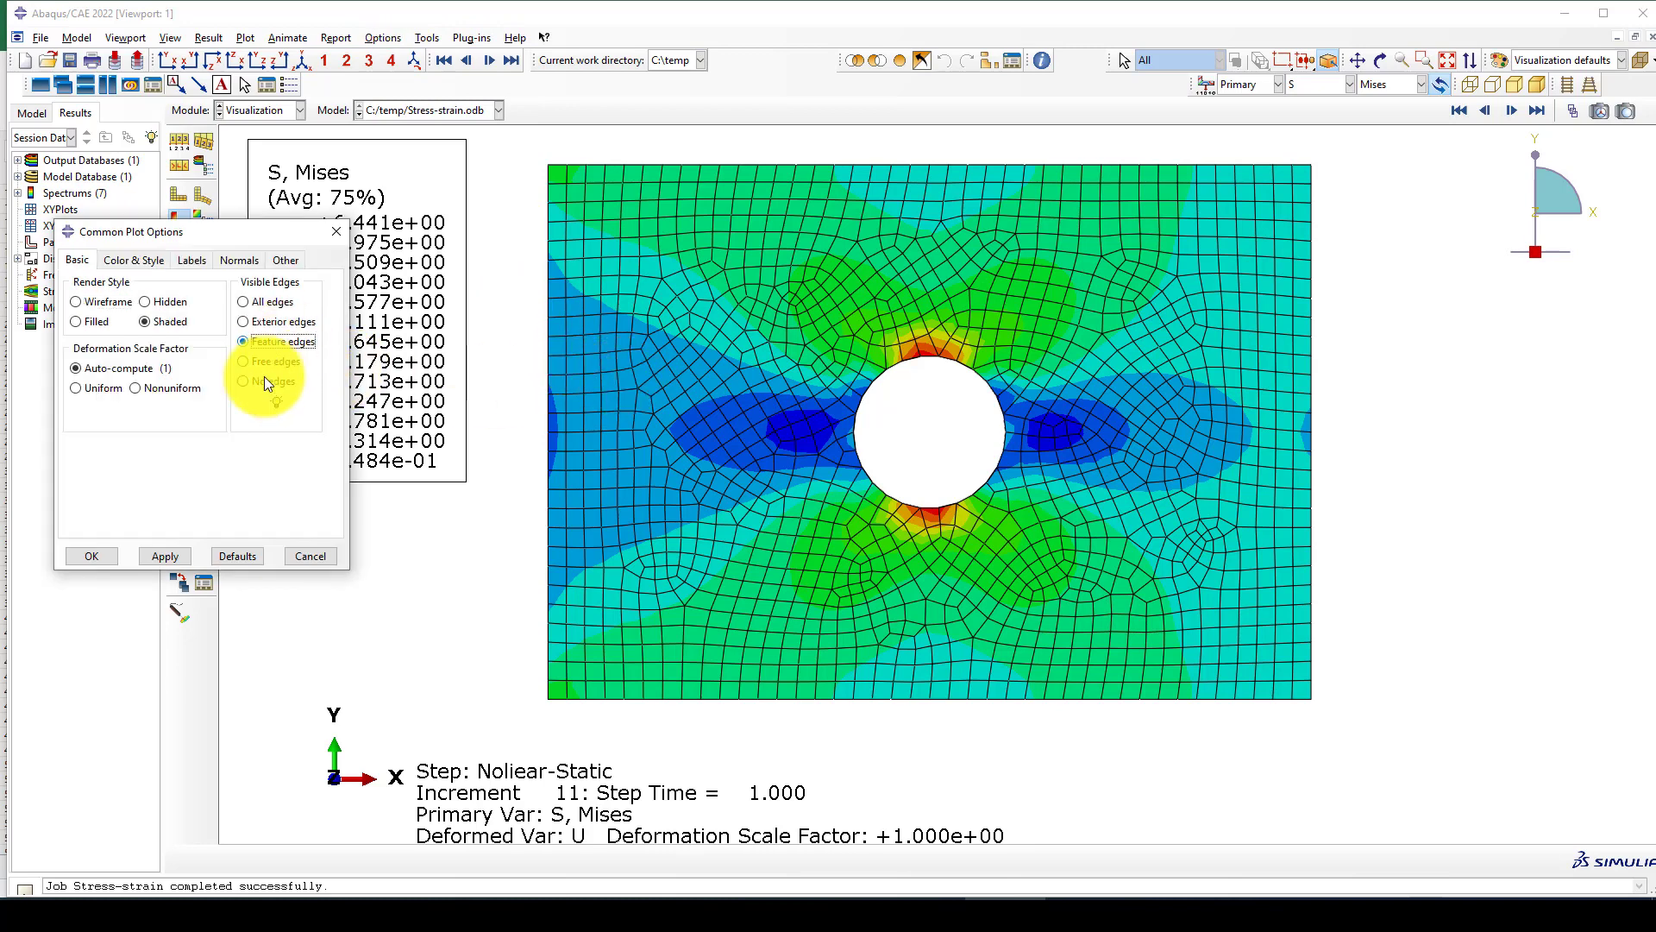
pyautogui.click(165, 556)
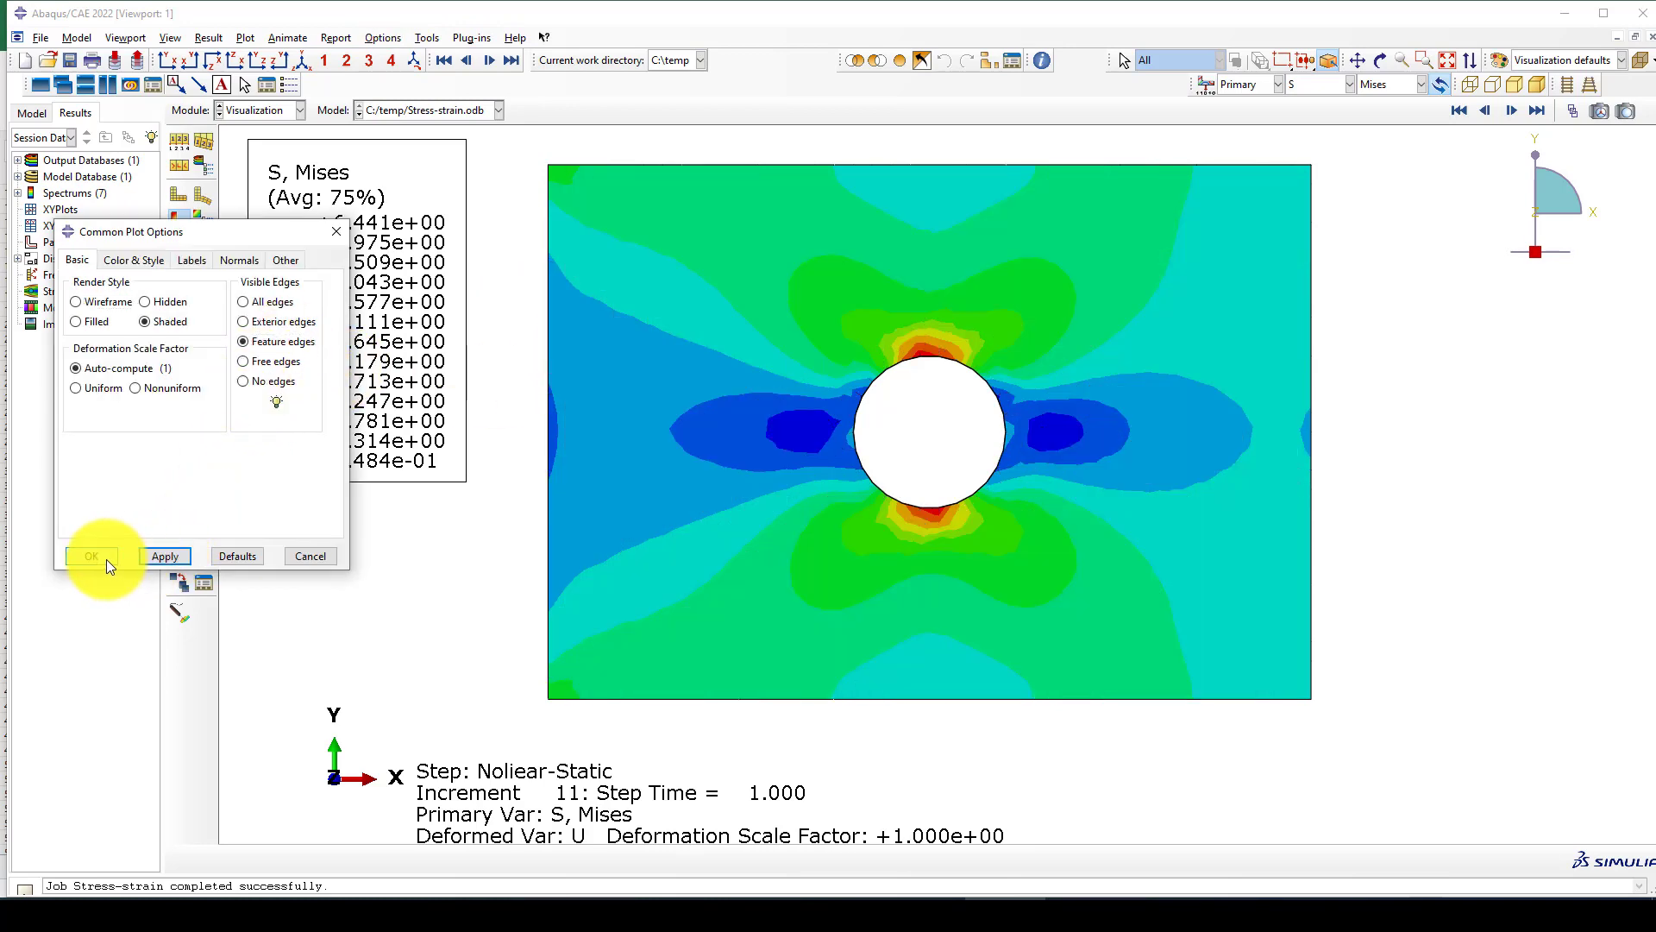
# Confirm the common plot options and examine the Mises stress contours around the plate's central hole.
pyautogui.click(106, 557)
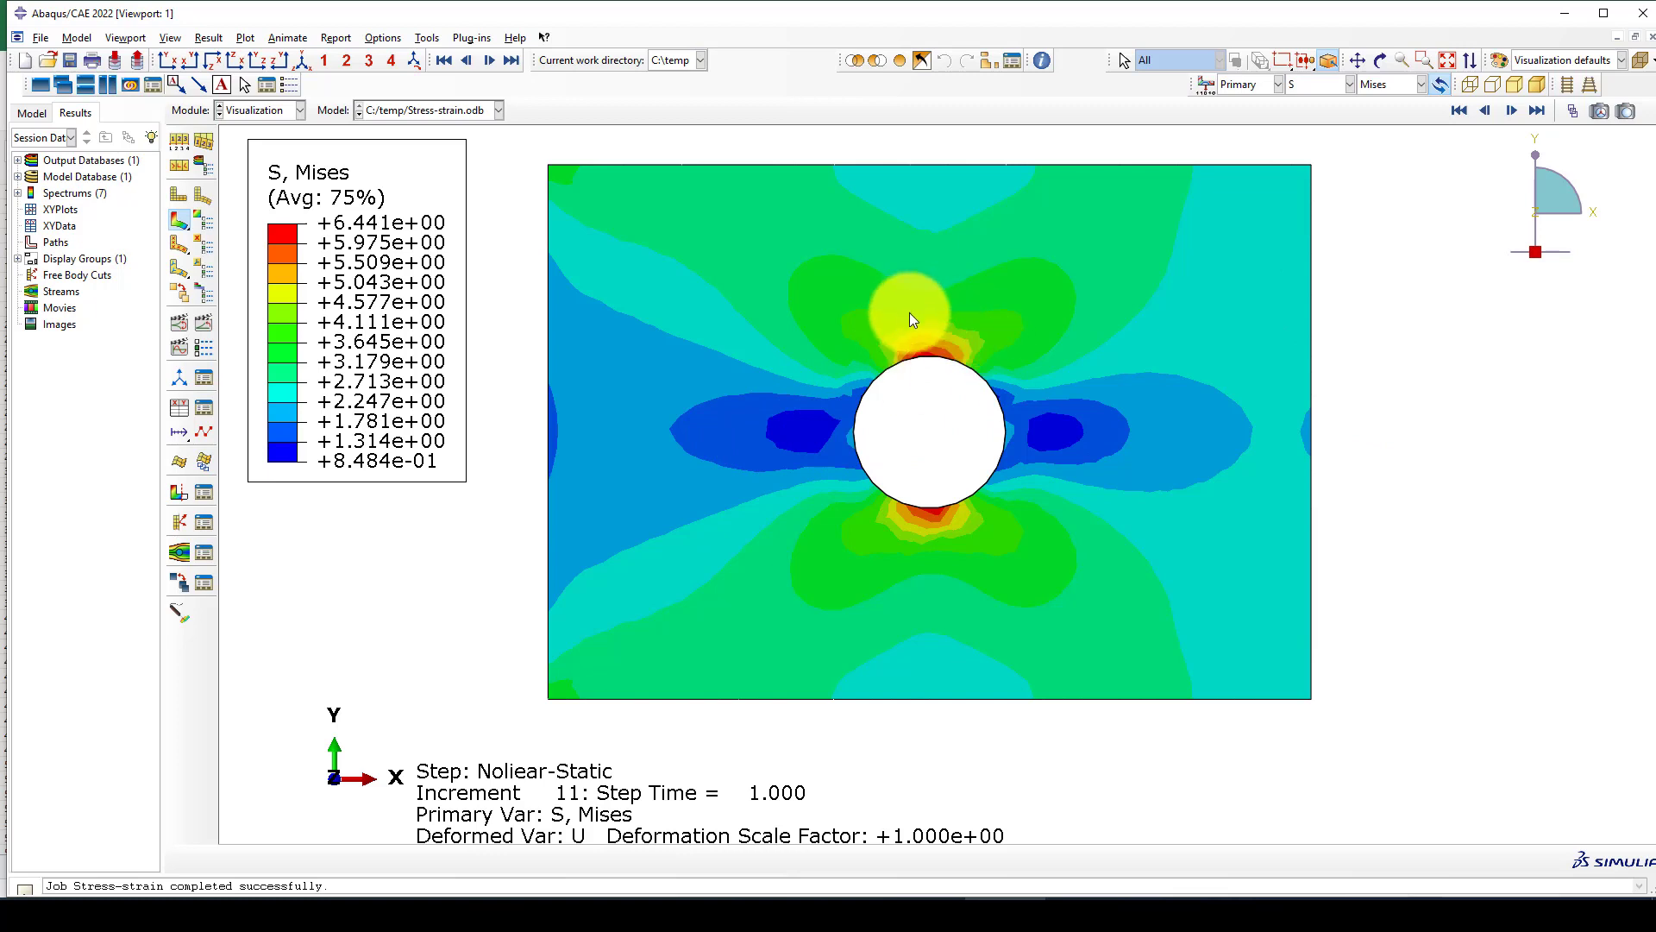
pyautogui.scroll(2, 930, 471)
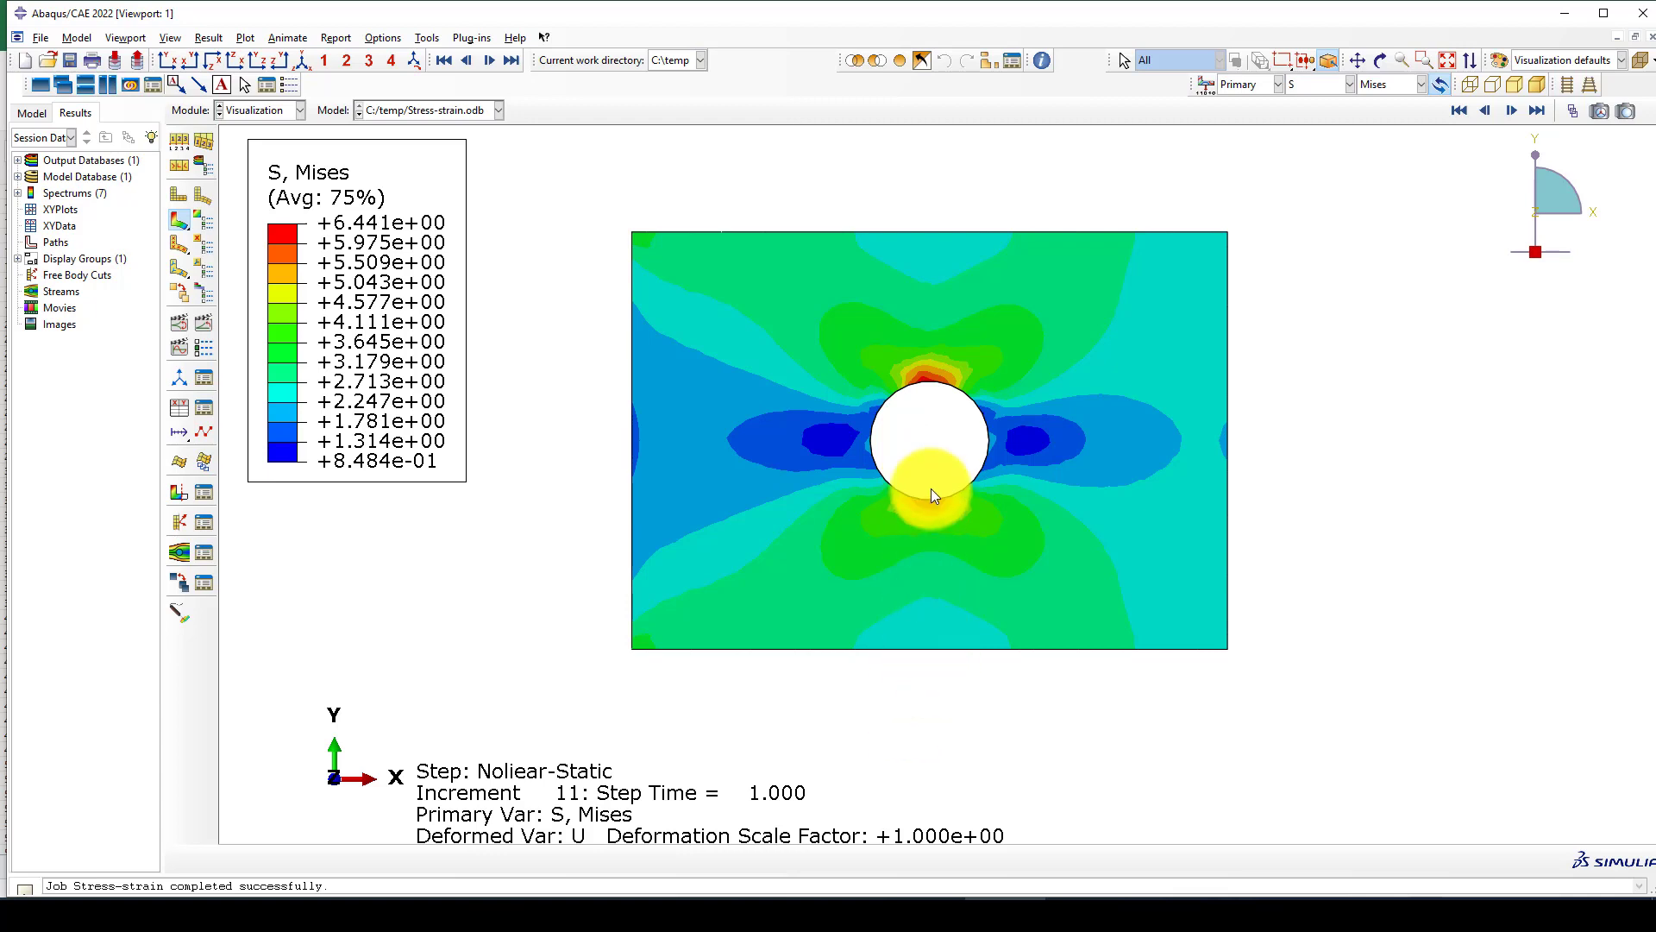
pyautogui.scroll(-2, 937, 381)
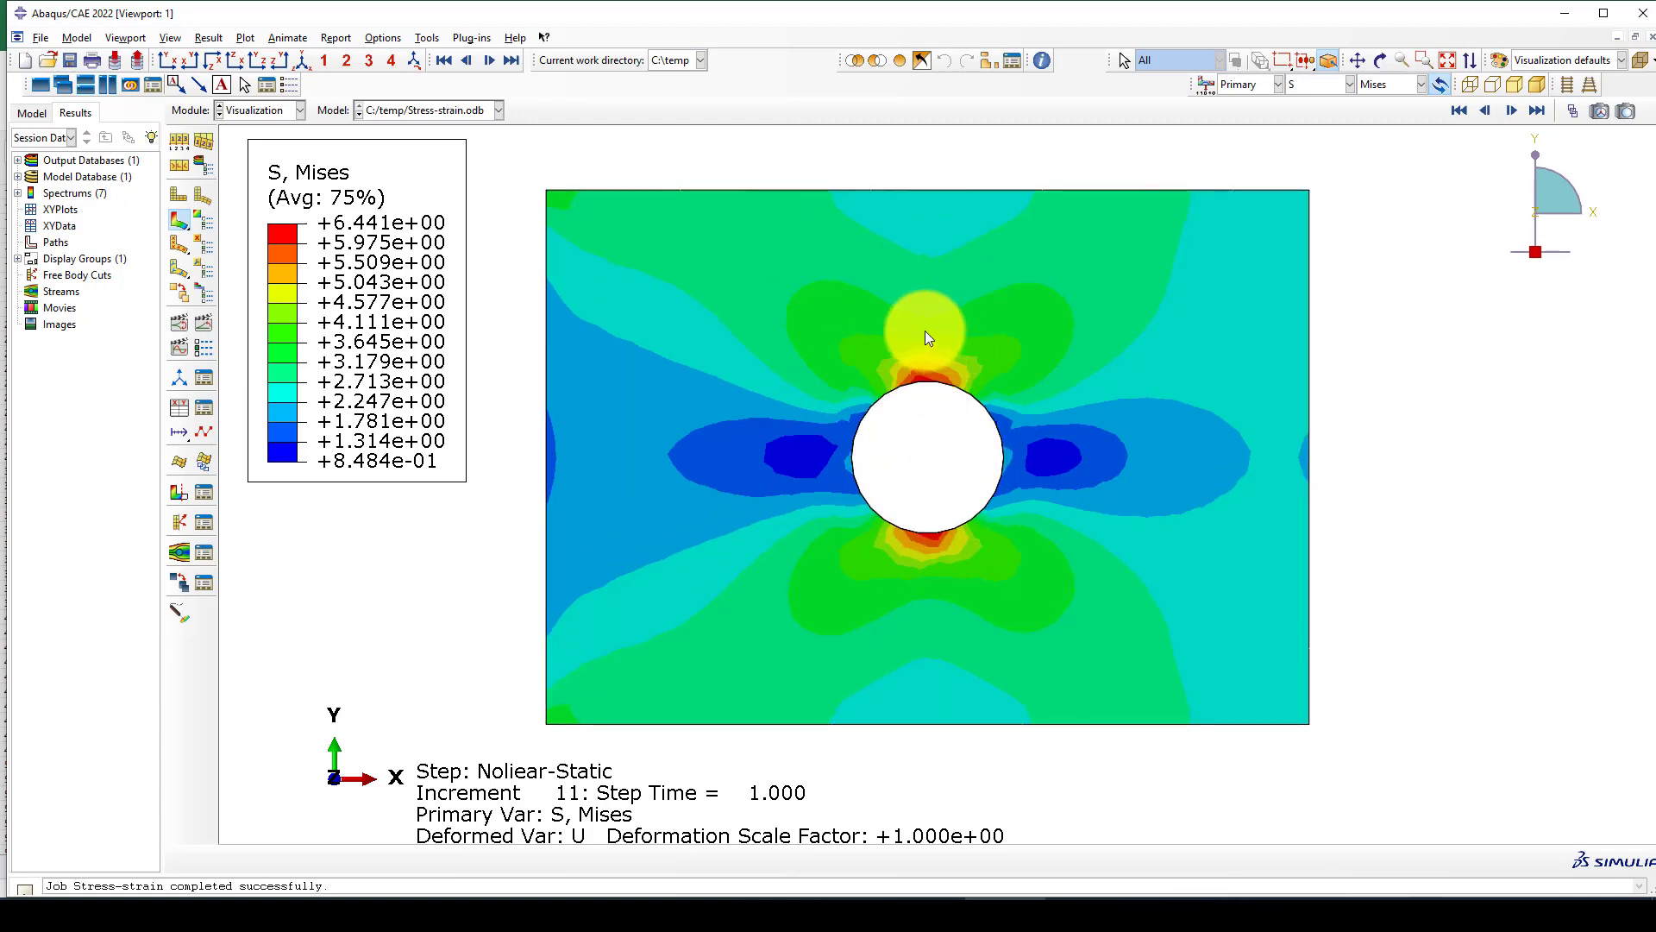
pyautogui.scroll(1, 932, 418)
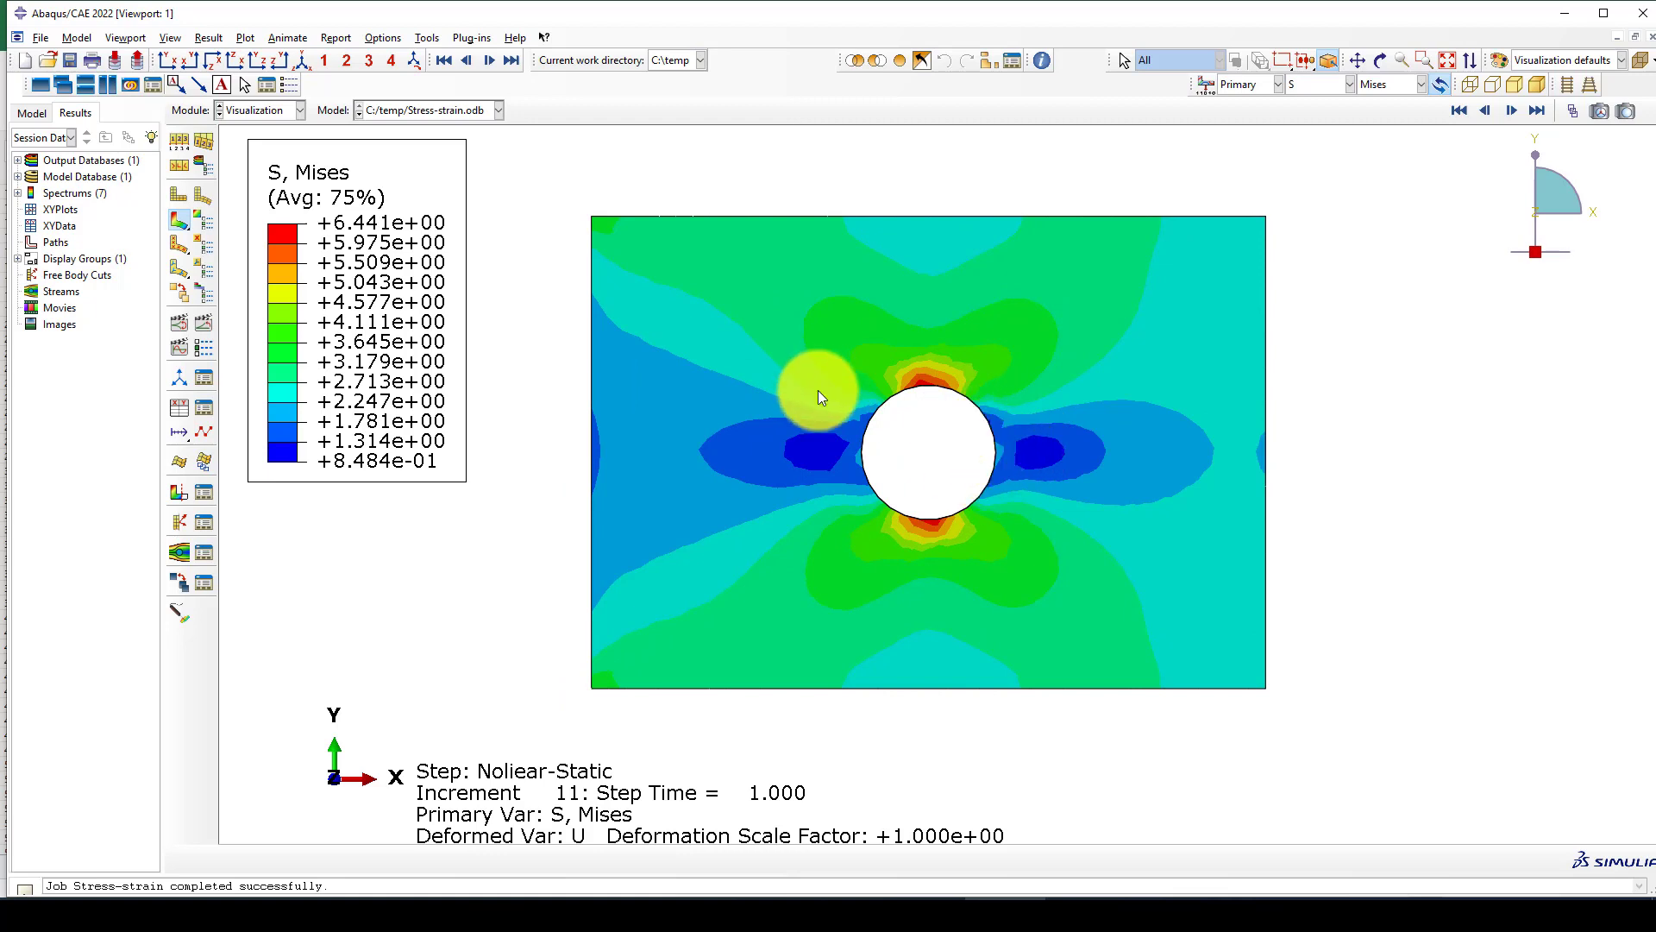
# Create XY data from ODB field output at integration points, selecting the Mises stress and the LE11 logarithmic strain component.
pyautogui.click(179, 406)
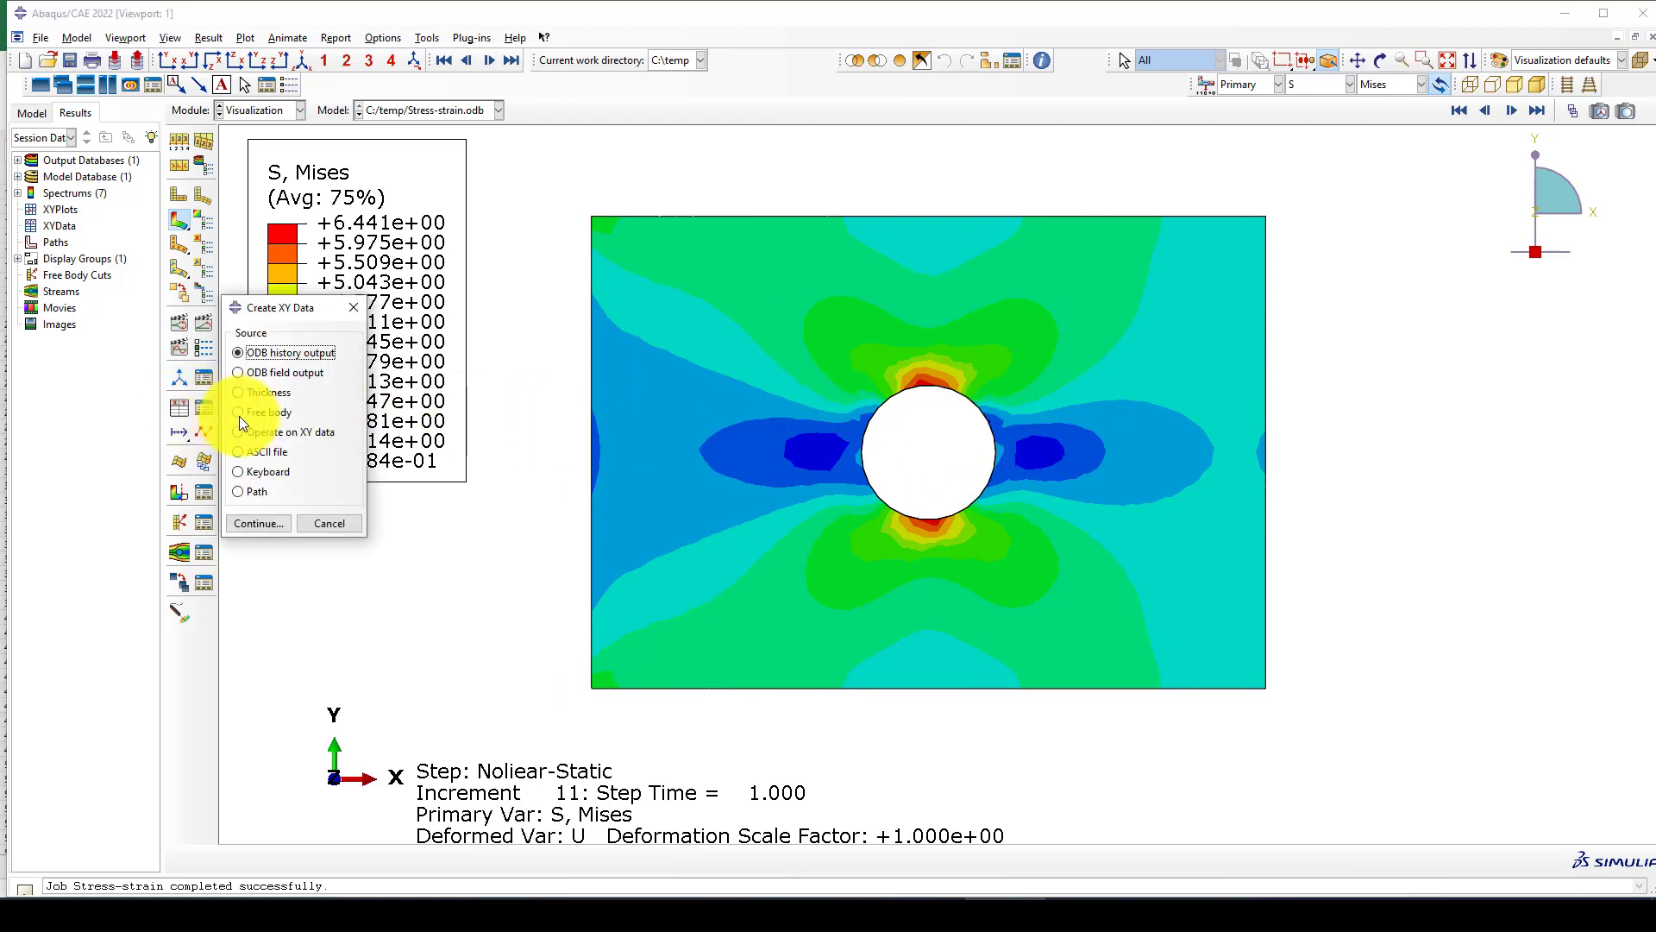
pyautogui.click(257, 376)
pyautogui.click(252, 523)
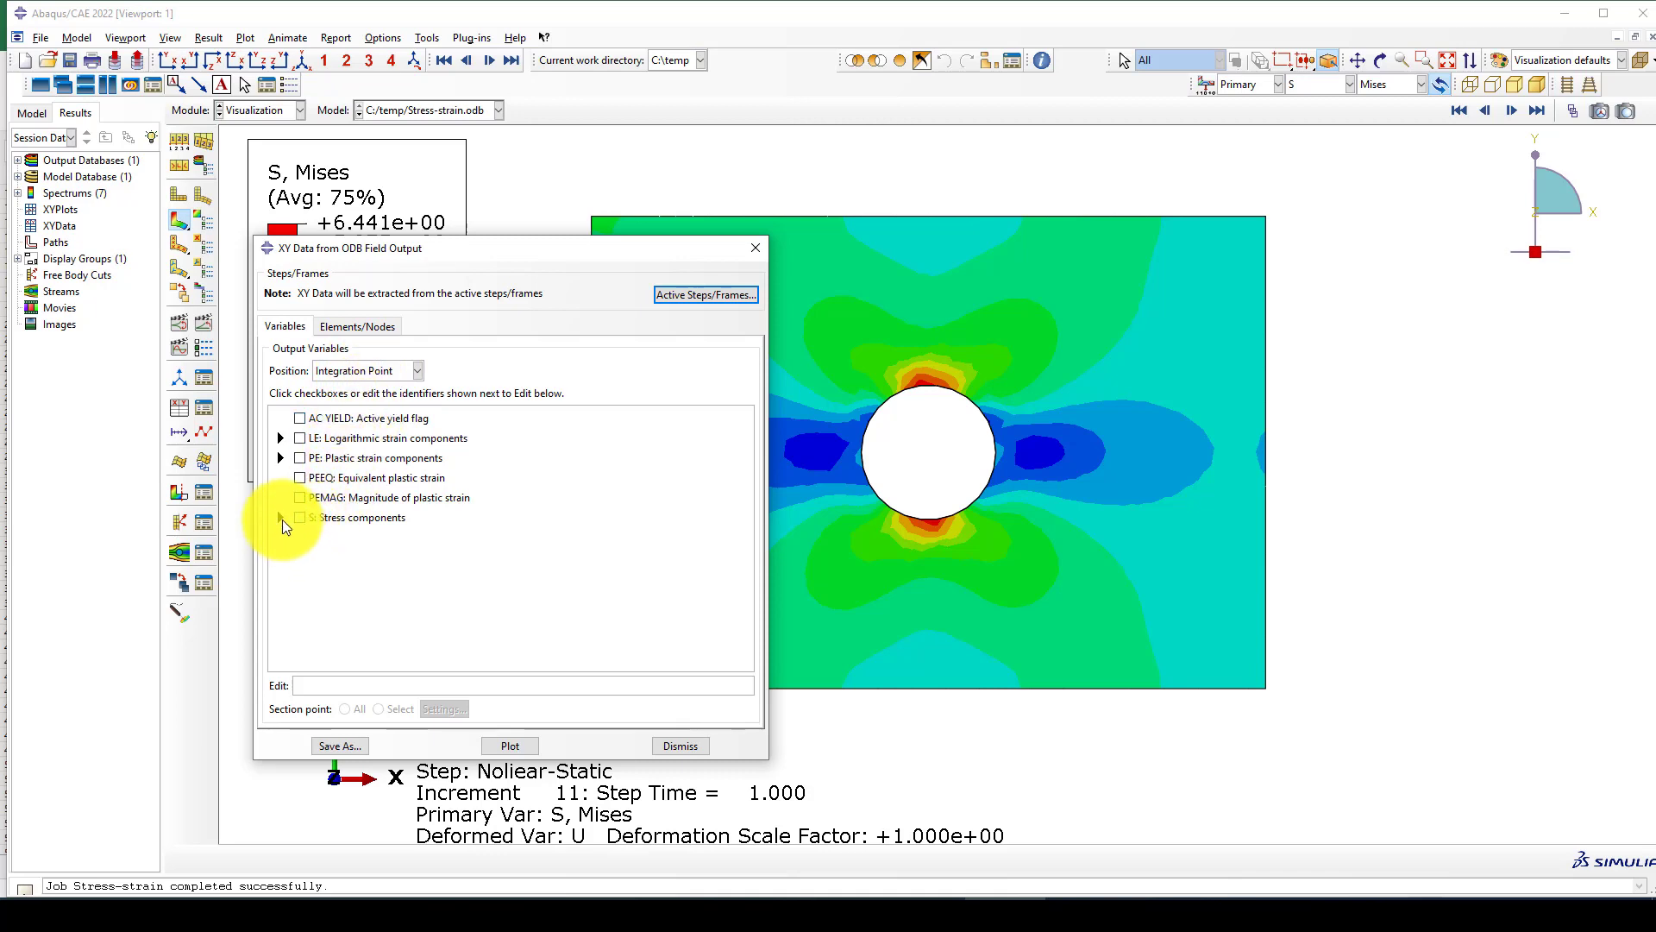
pyautogui.click(280, 517)
pyautogui.click(321, 534)
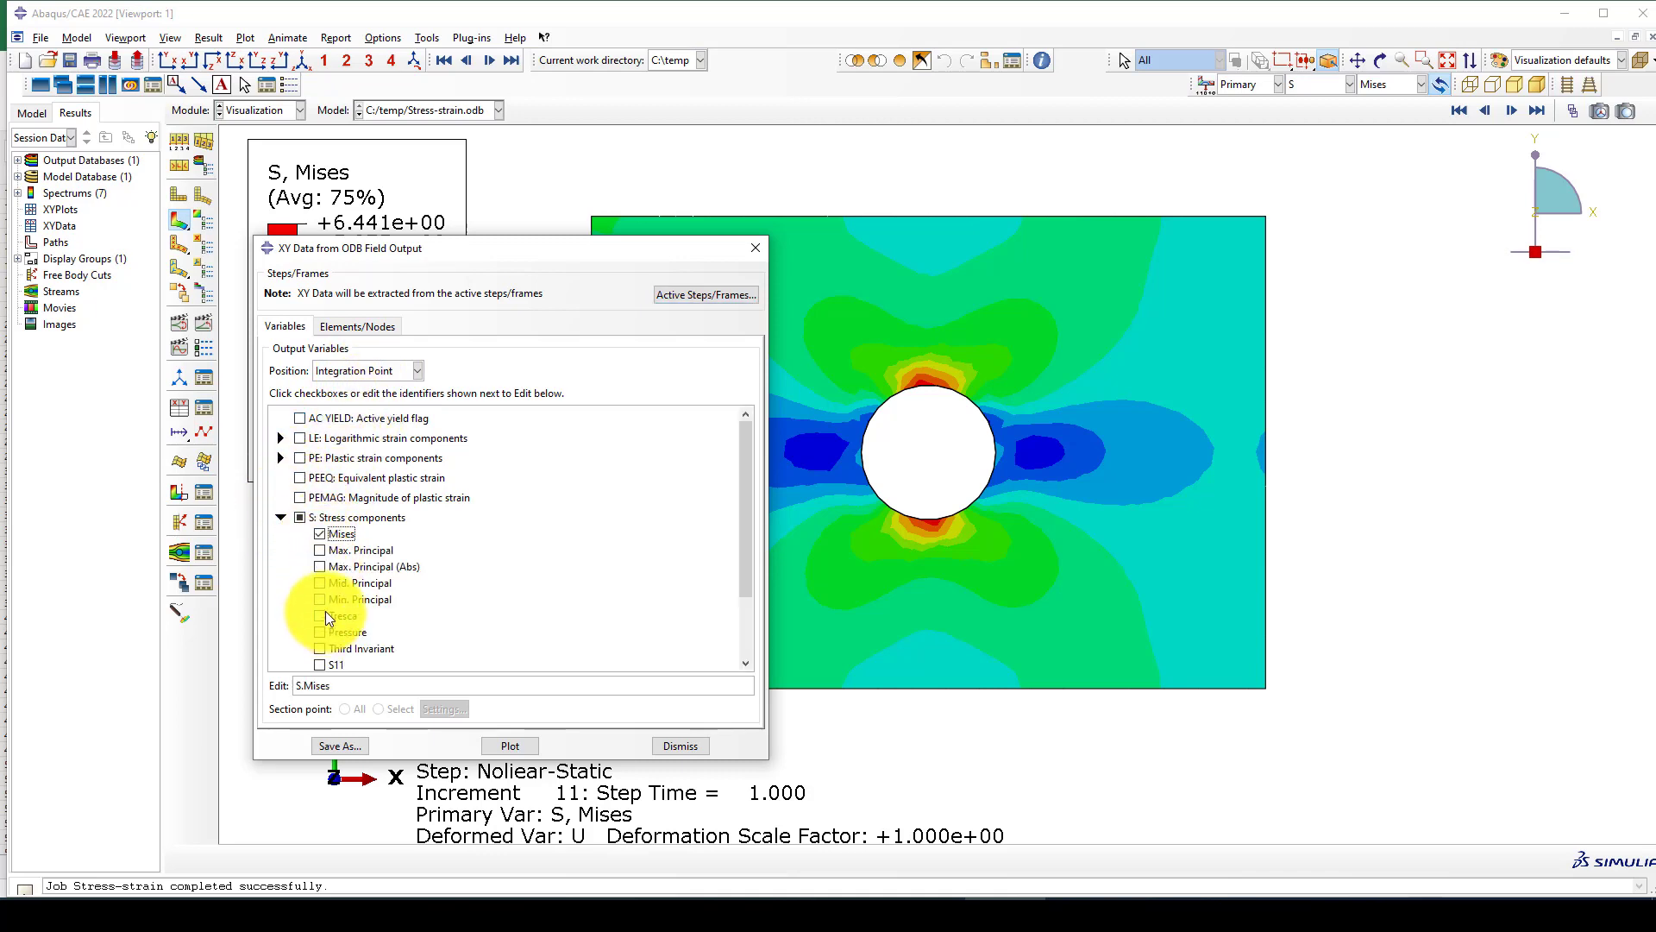
pyautogui.click(281, 437)
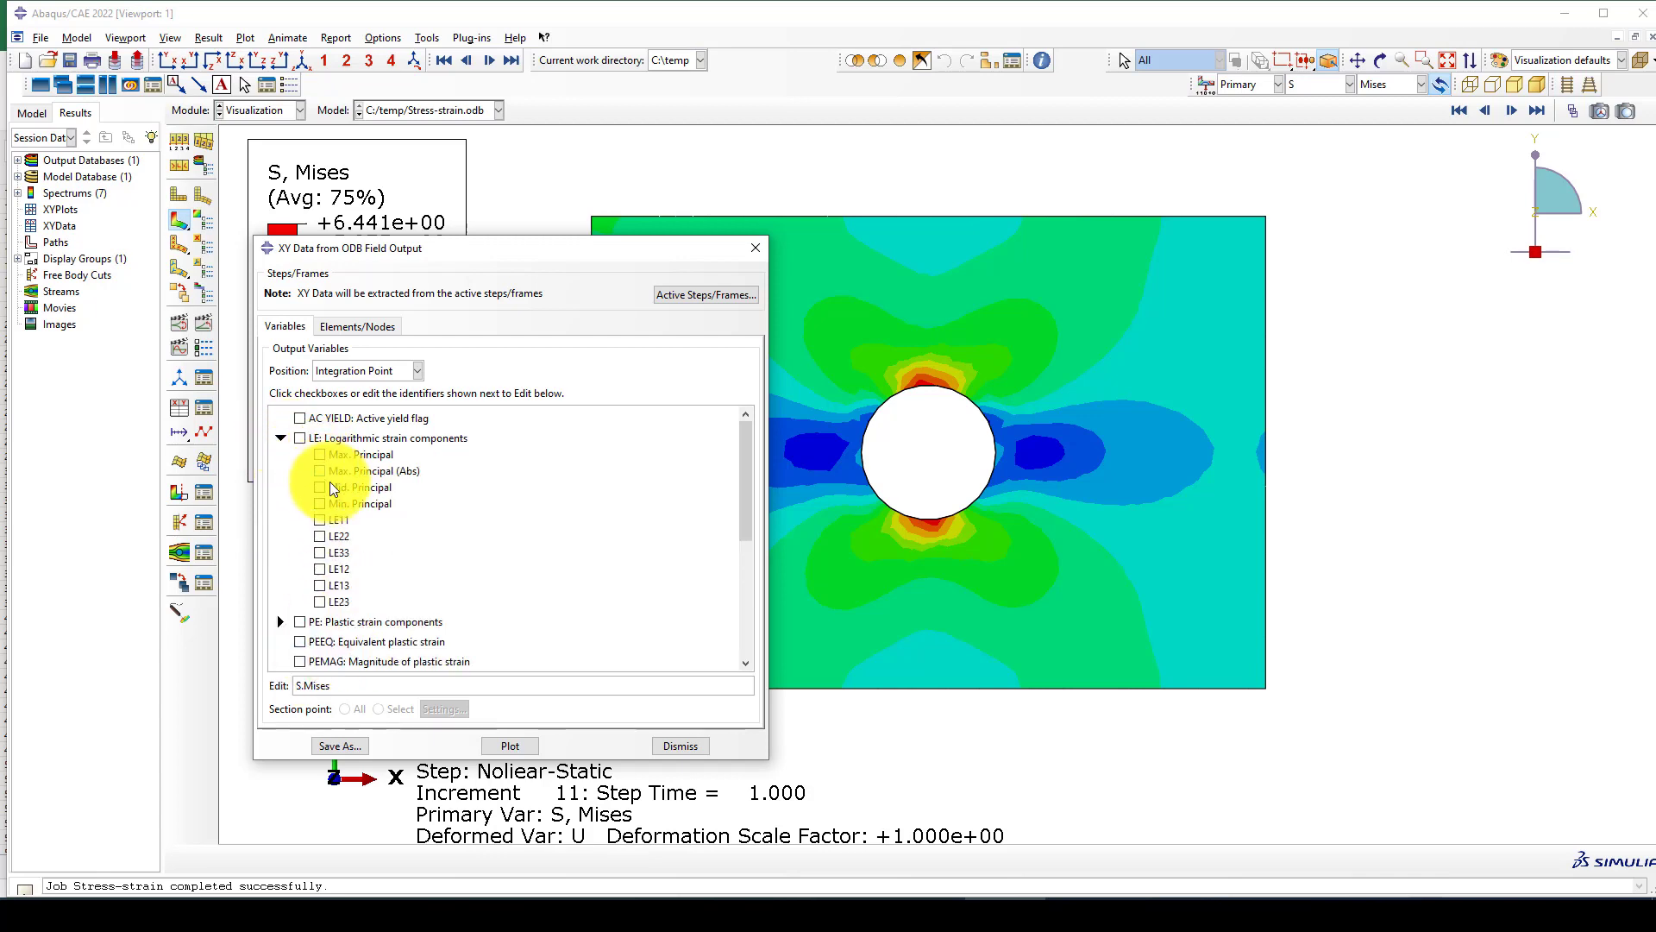
pyautogui.click(320, 519)
# Pick the element at the top edge of the hole and plot its Mises stress and LE11 strain over time.
pyautogui.click(356, 327)
pyautogui.click(425, 373)
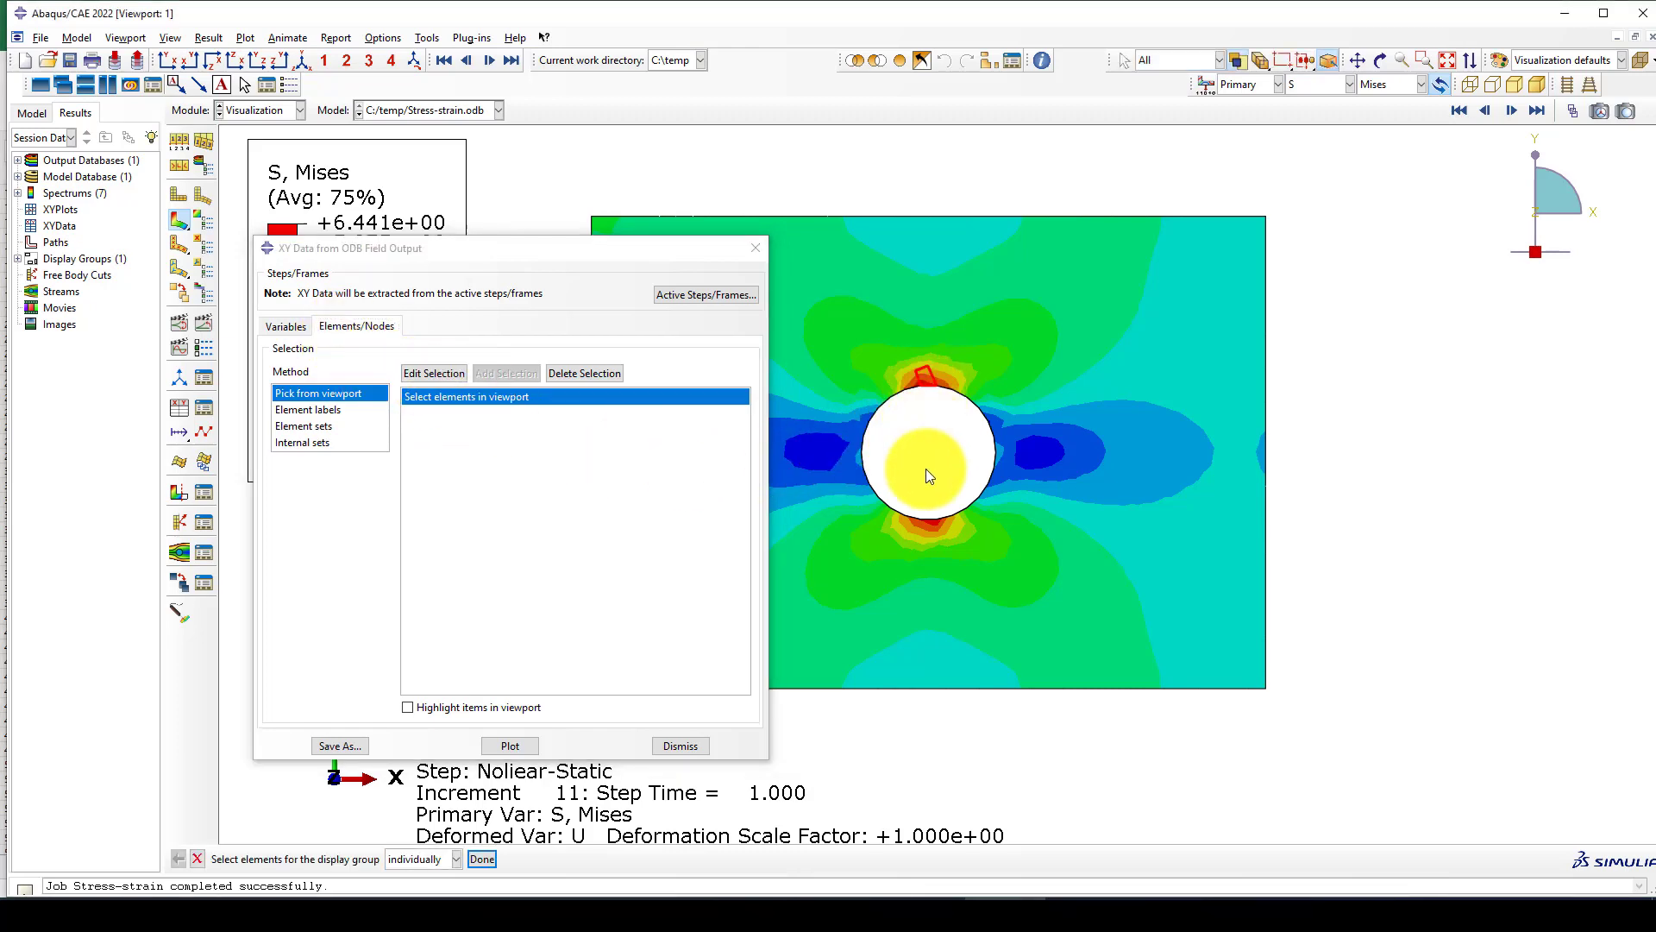
pyautogui.click(506, 748)
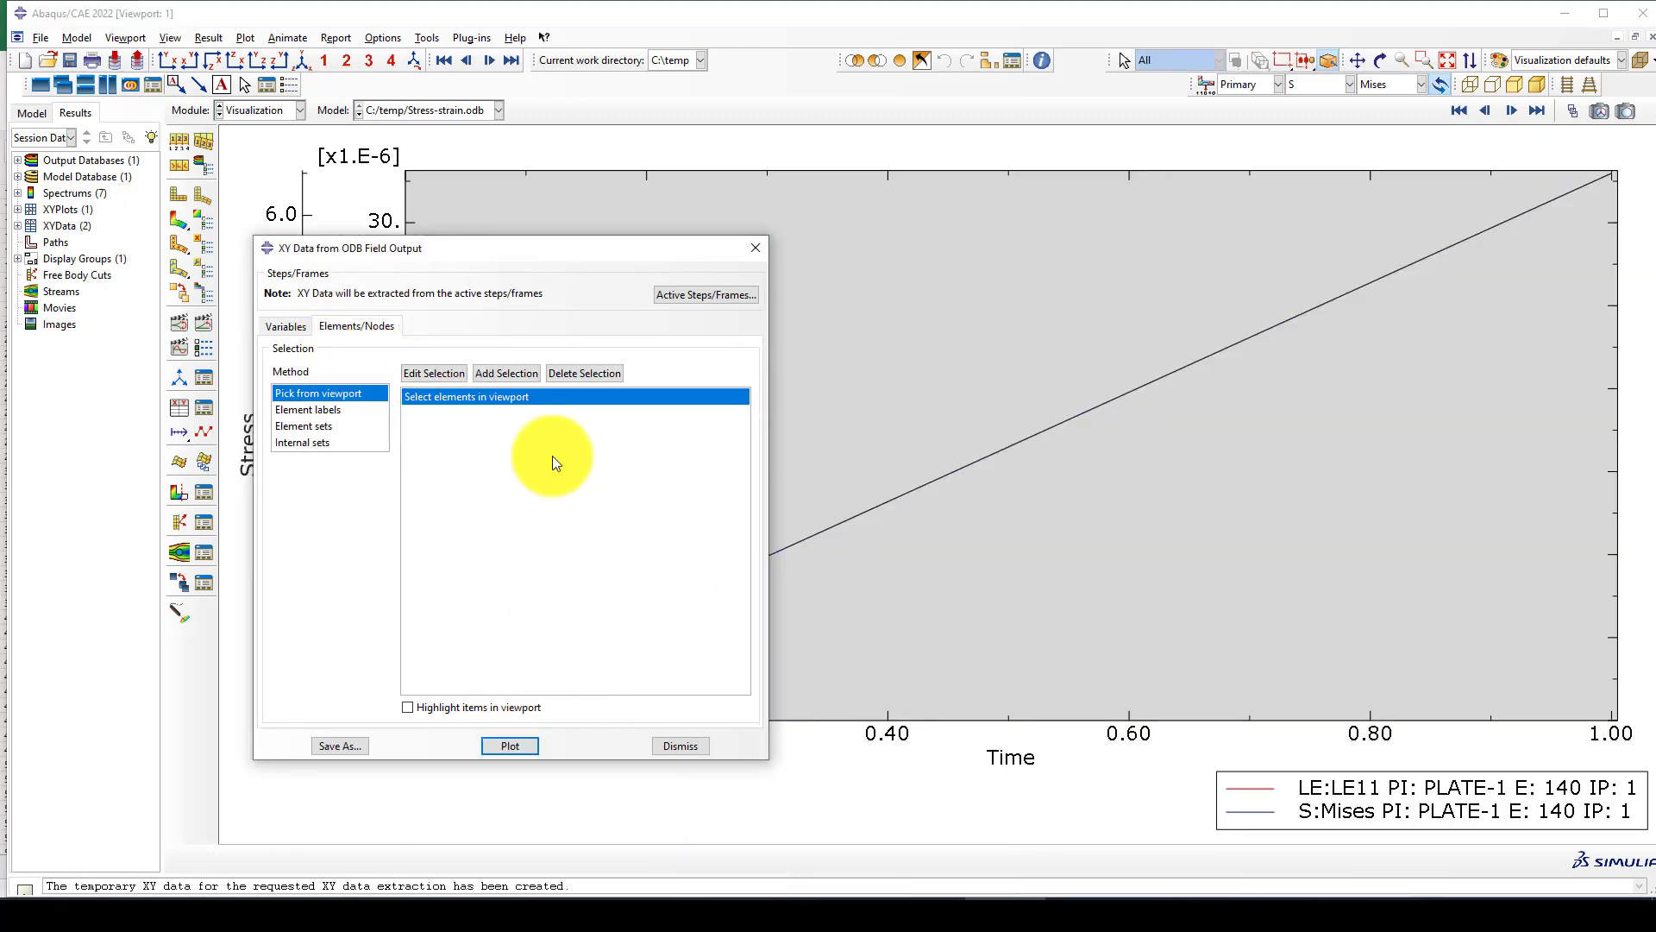
pyautogui.click(756, 249)
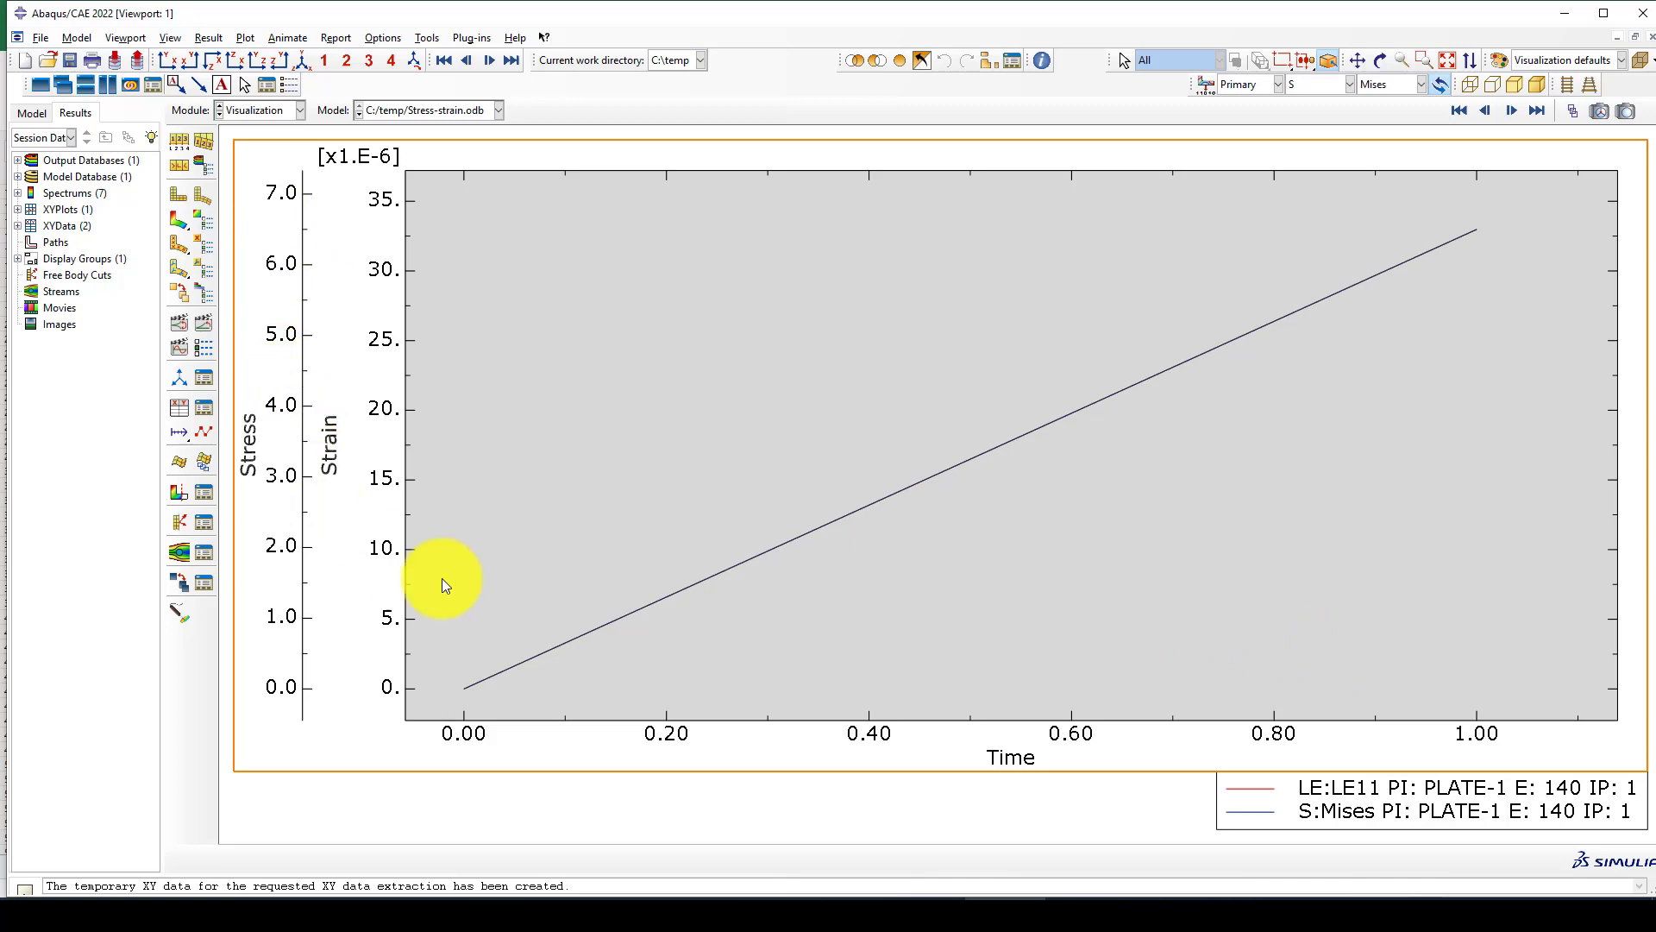
# From the XY data manager, start a new data set that operates on existing XY data.
pyautogui.click(205, 408)
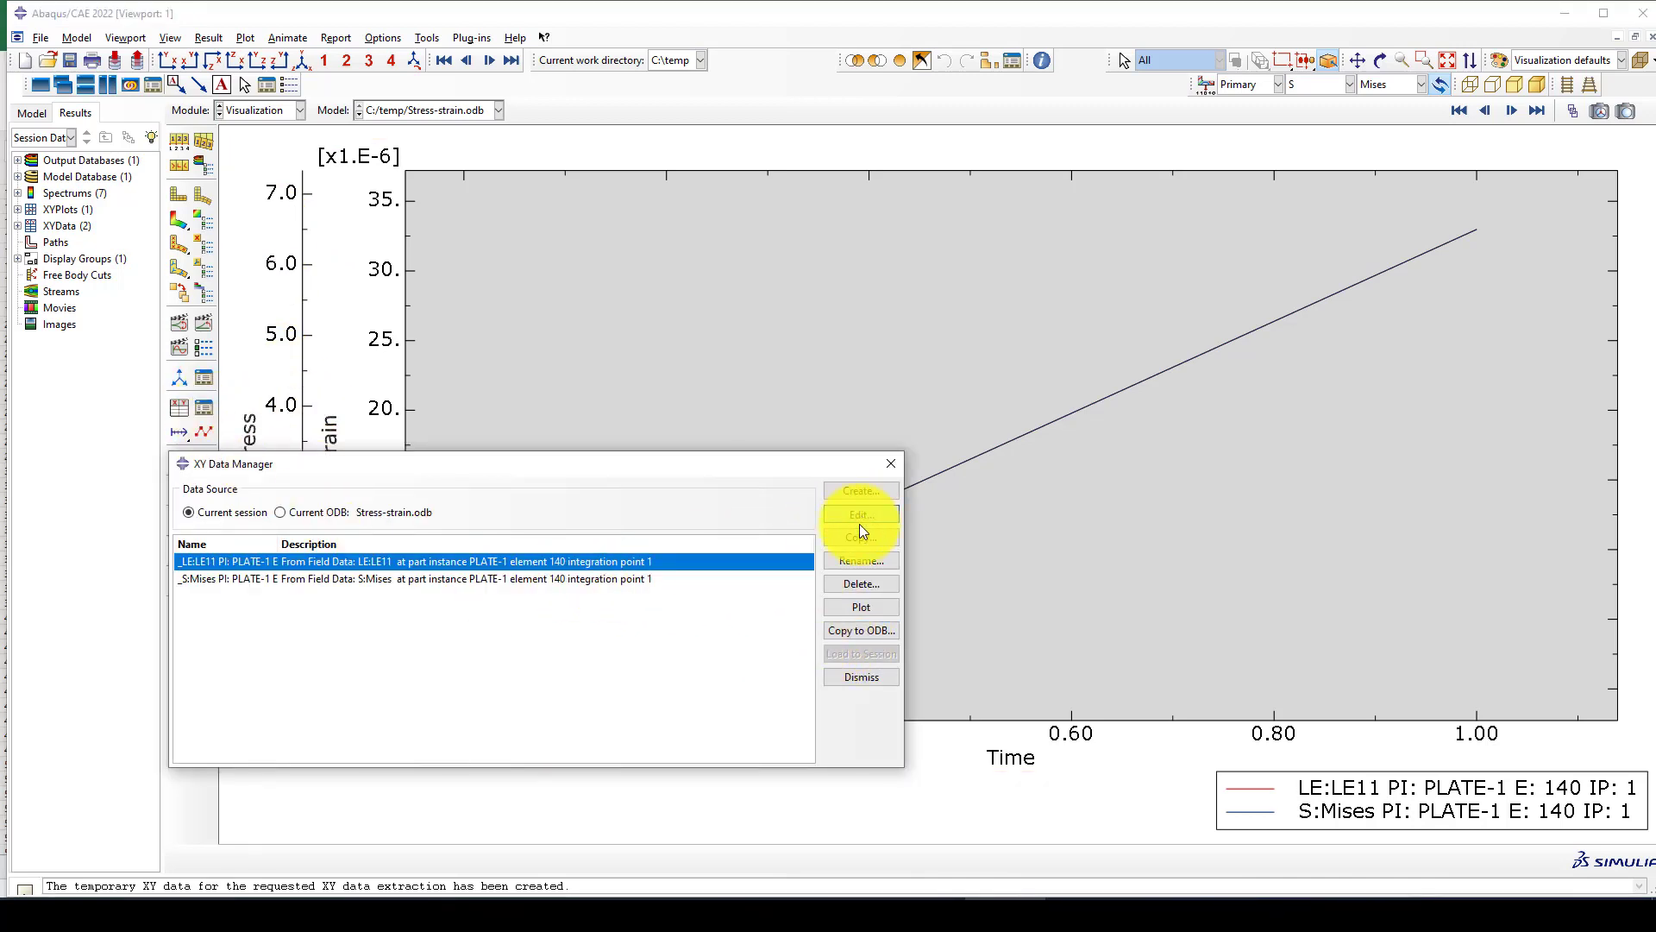
pyautogui.click(858, 489)
pyautogui.click(264, 432)
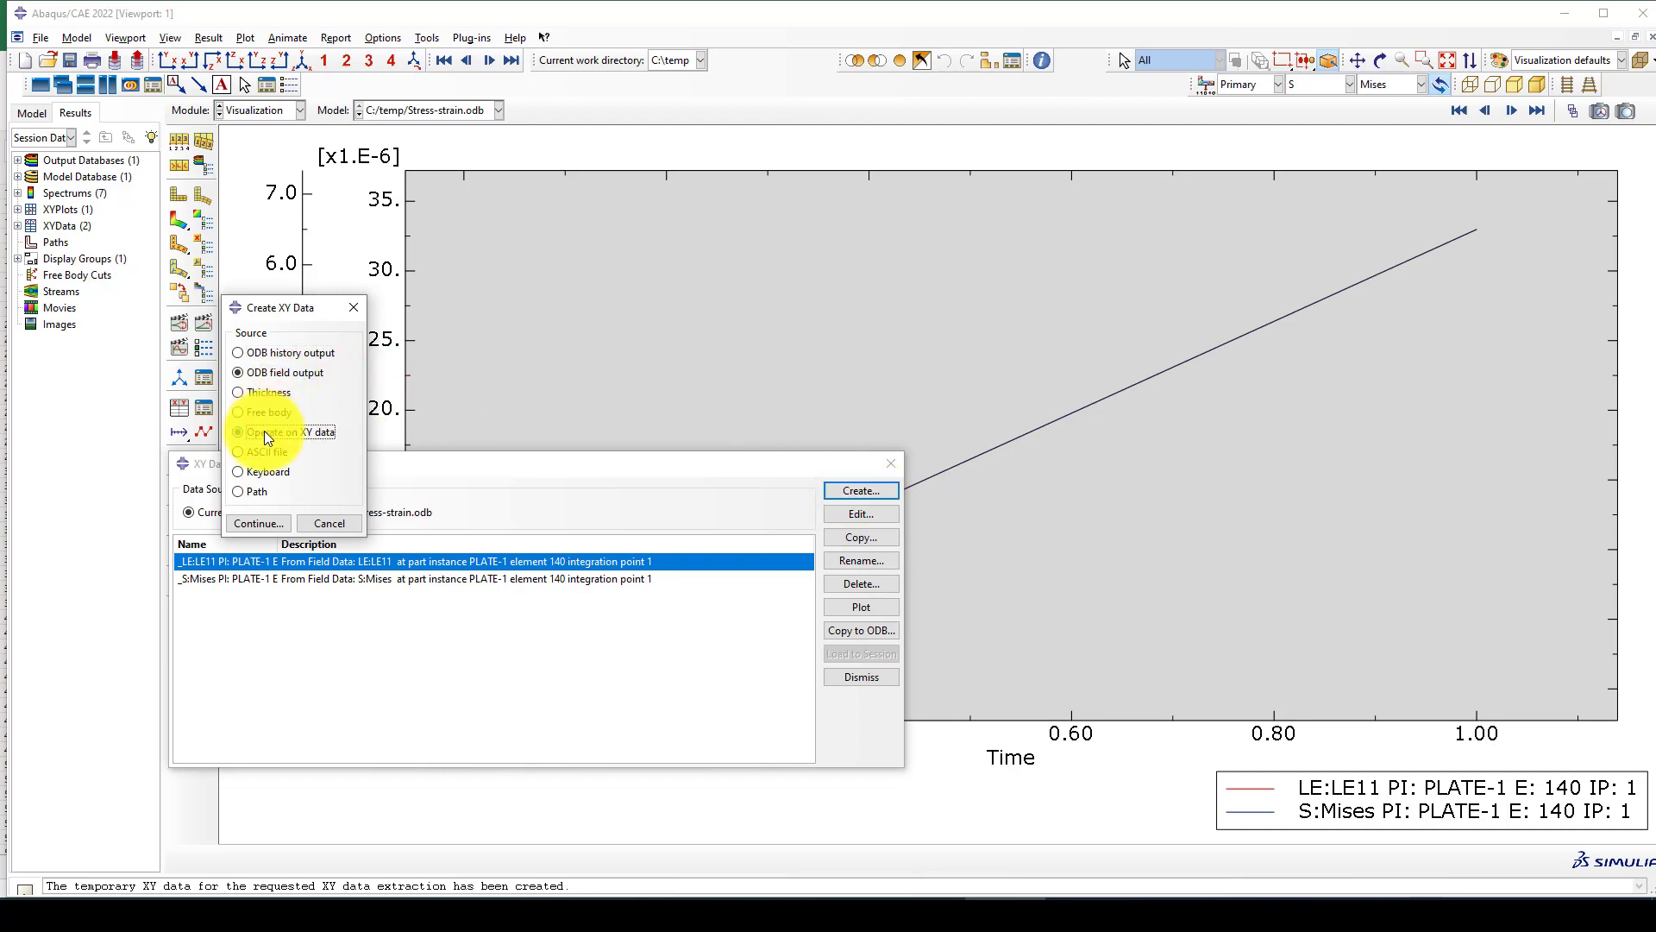
pyautogui.click(255, 525)
pyautogui.scroll(-1, 906, 507)
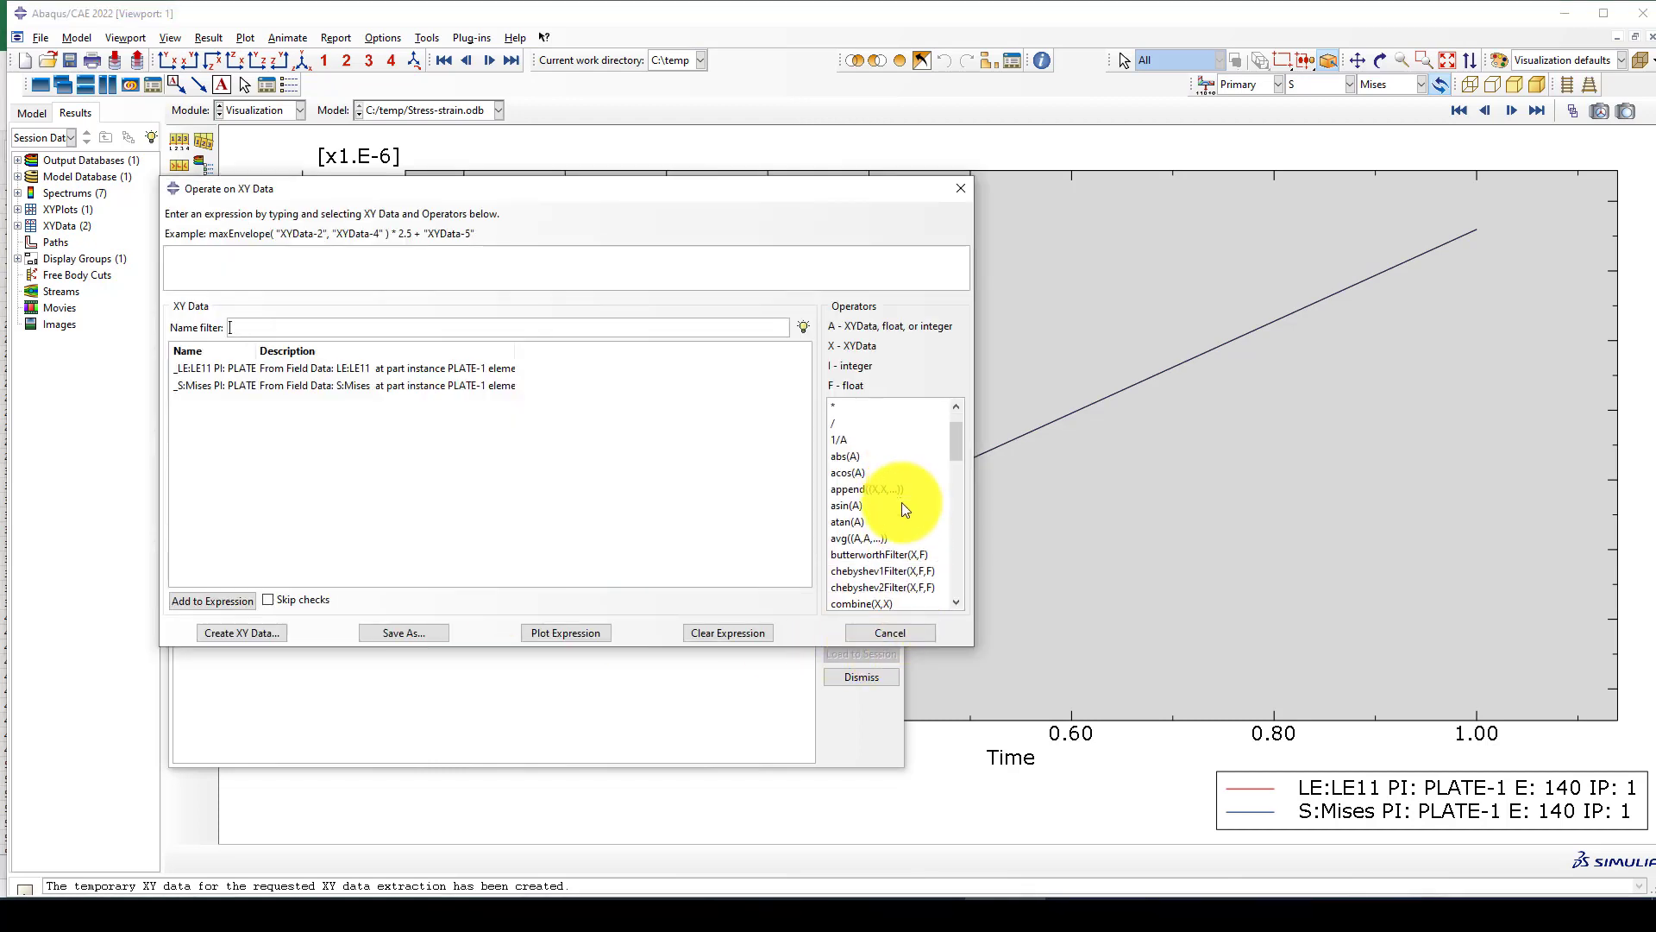
pyautogui.click(850, 604)
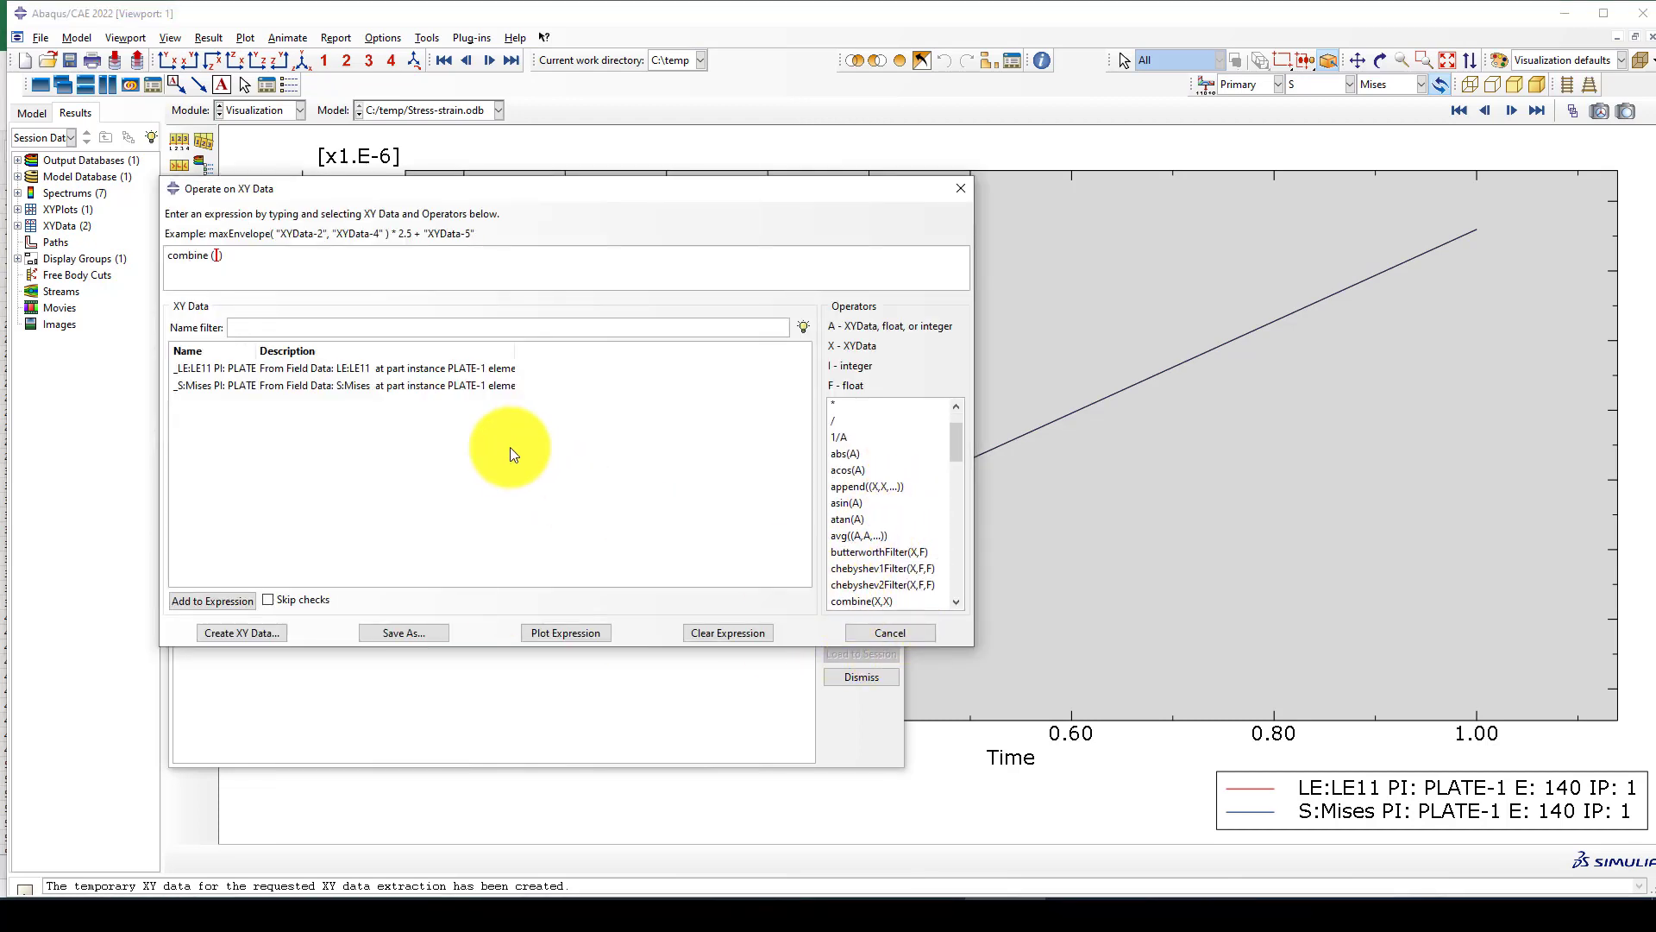
pyautogui.click(442, 385)
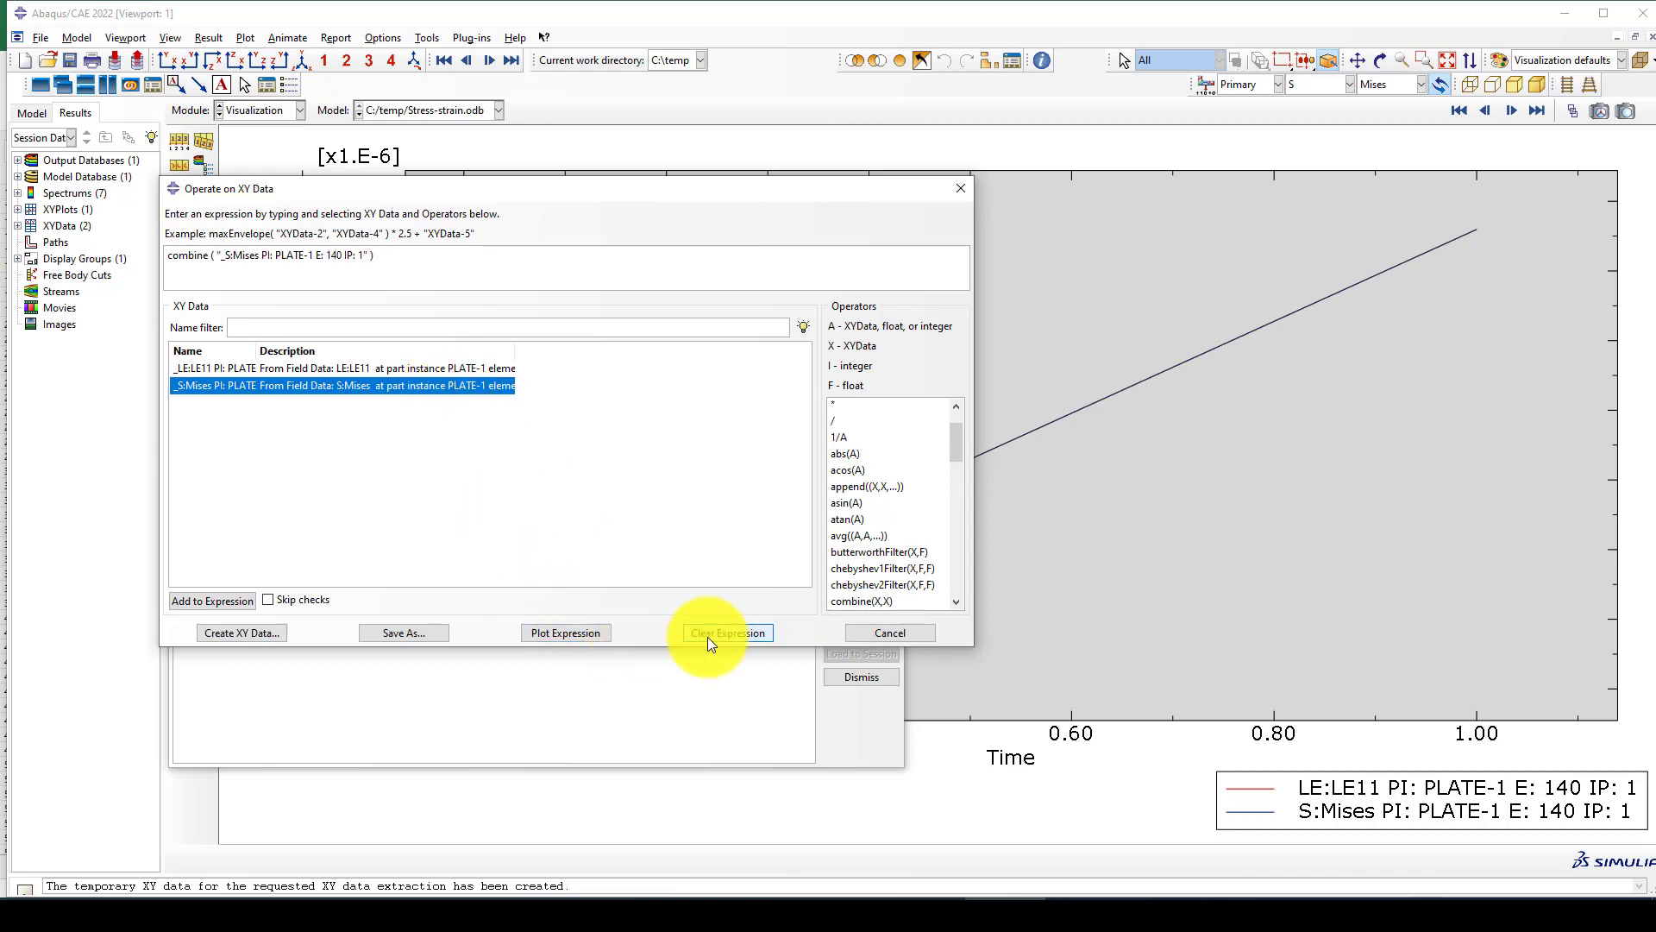
pyautogui.click(729, 632)
# Combine the LE11 strain data with the Mises stress data, in that order, and save the result as Stress-Strain.
pyautogui.click(856, 602)
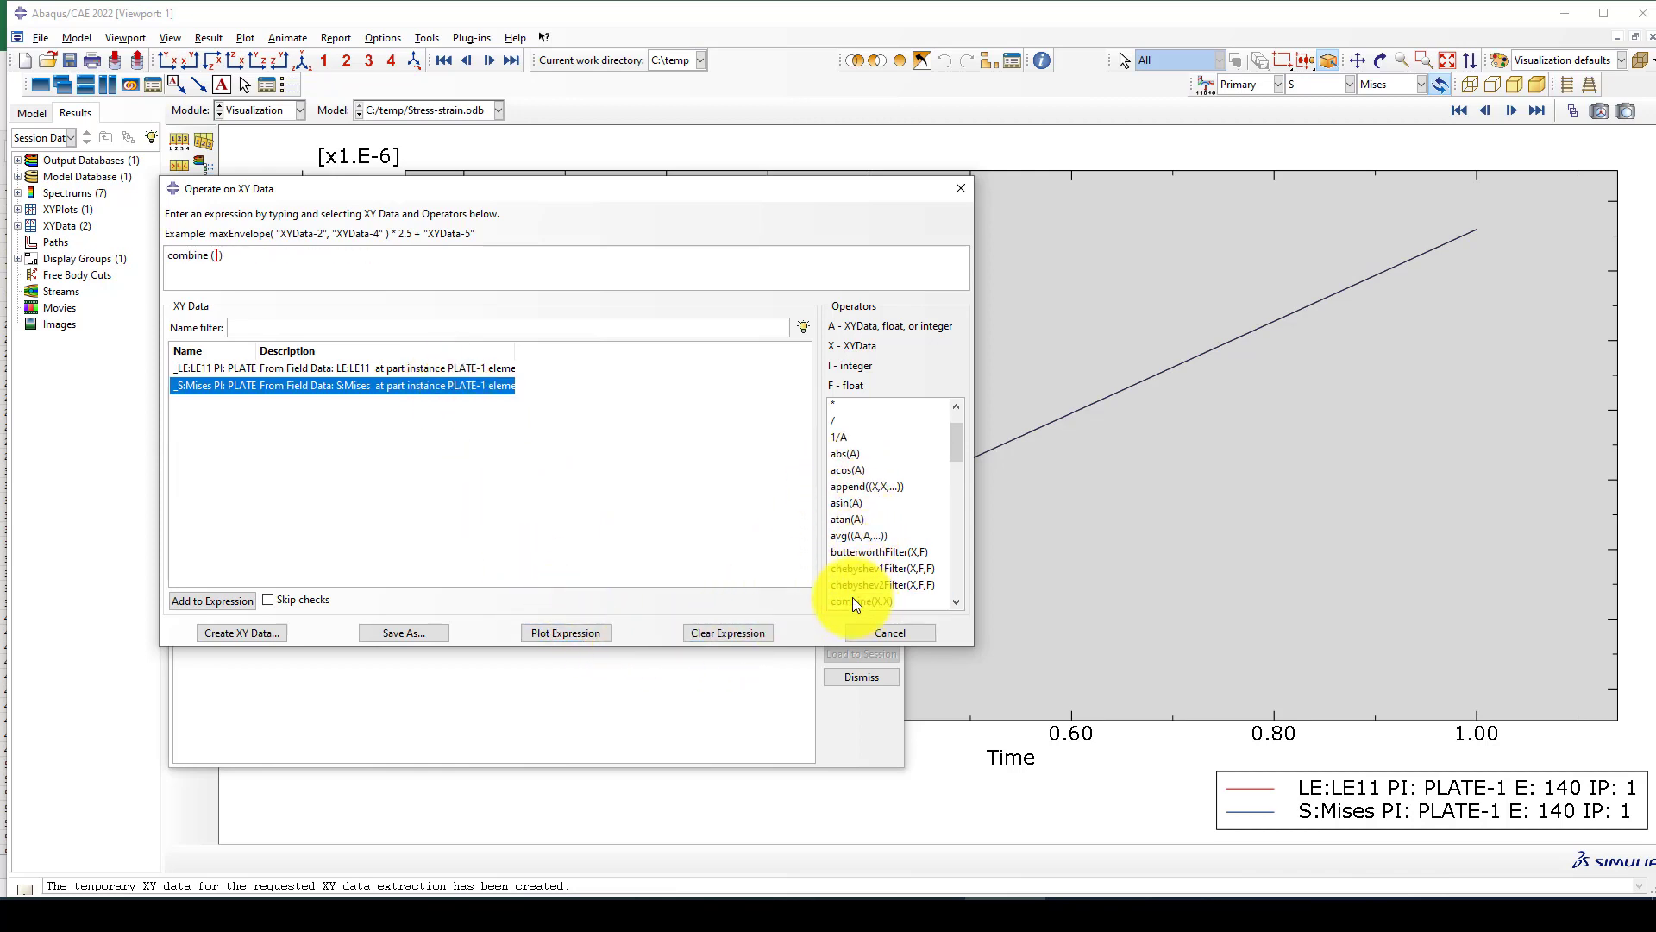
pyautogui.click(303, 369)
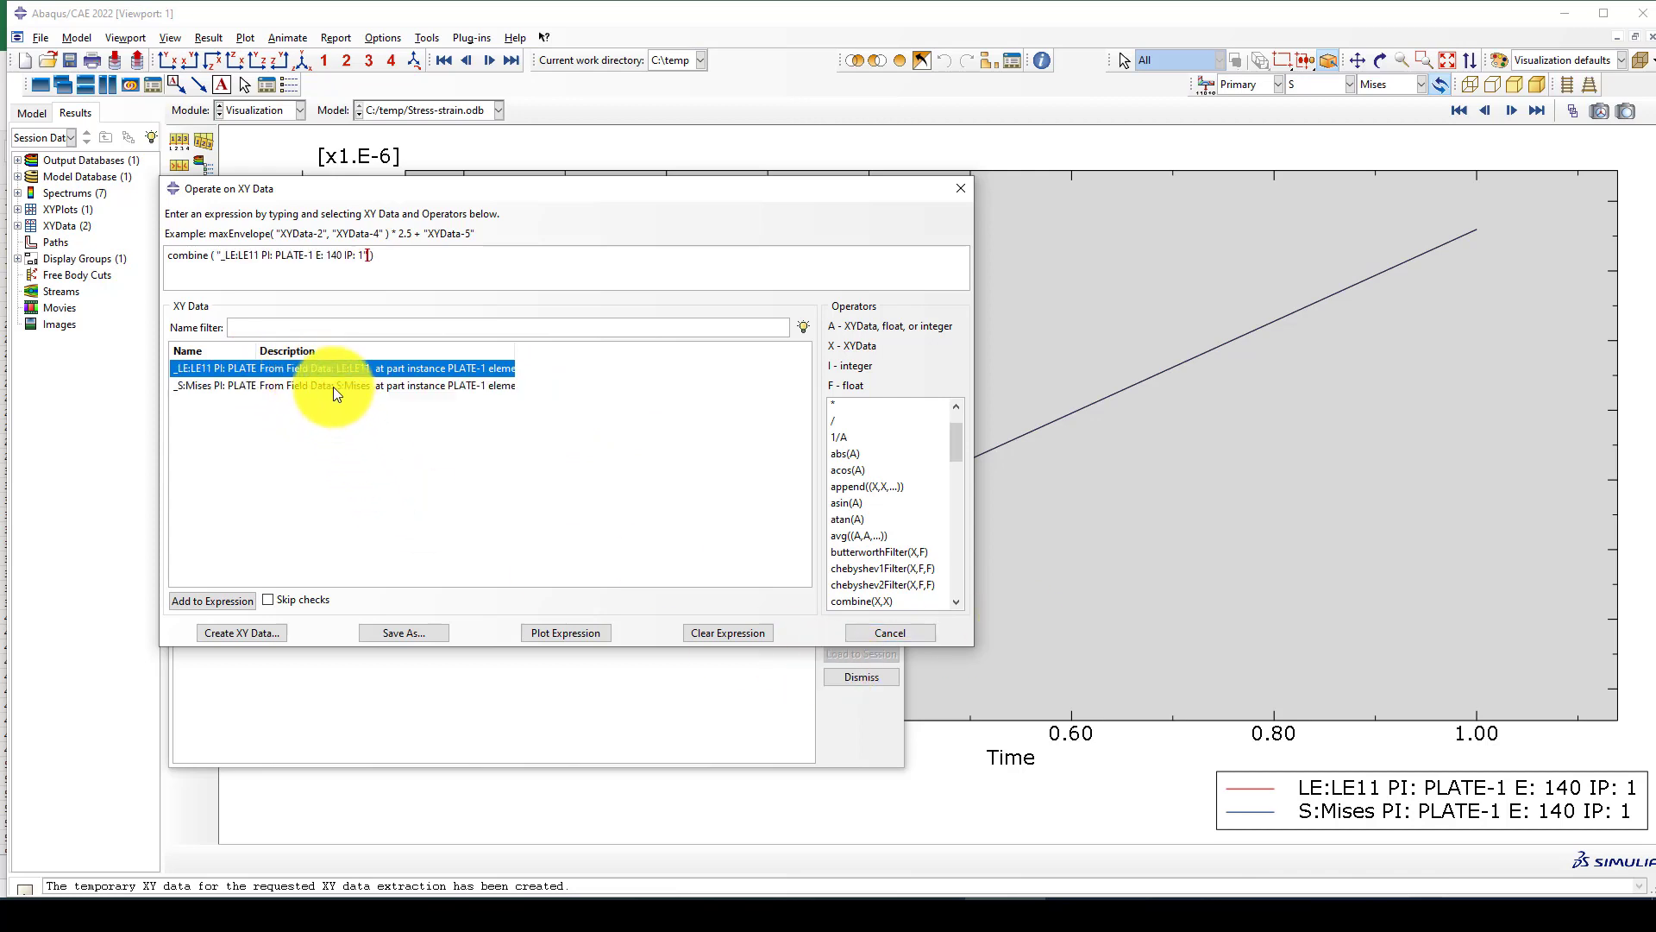
pyautogui.click(333, 387)
pyautogui.click(386, 633)
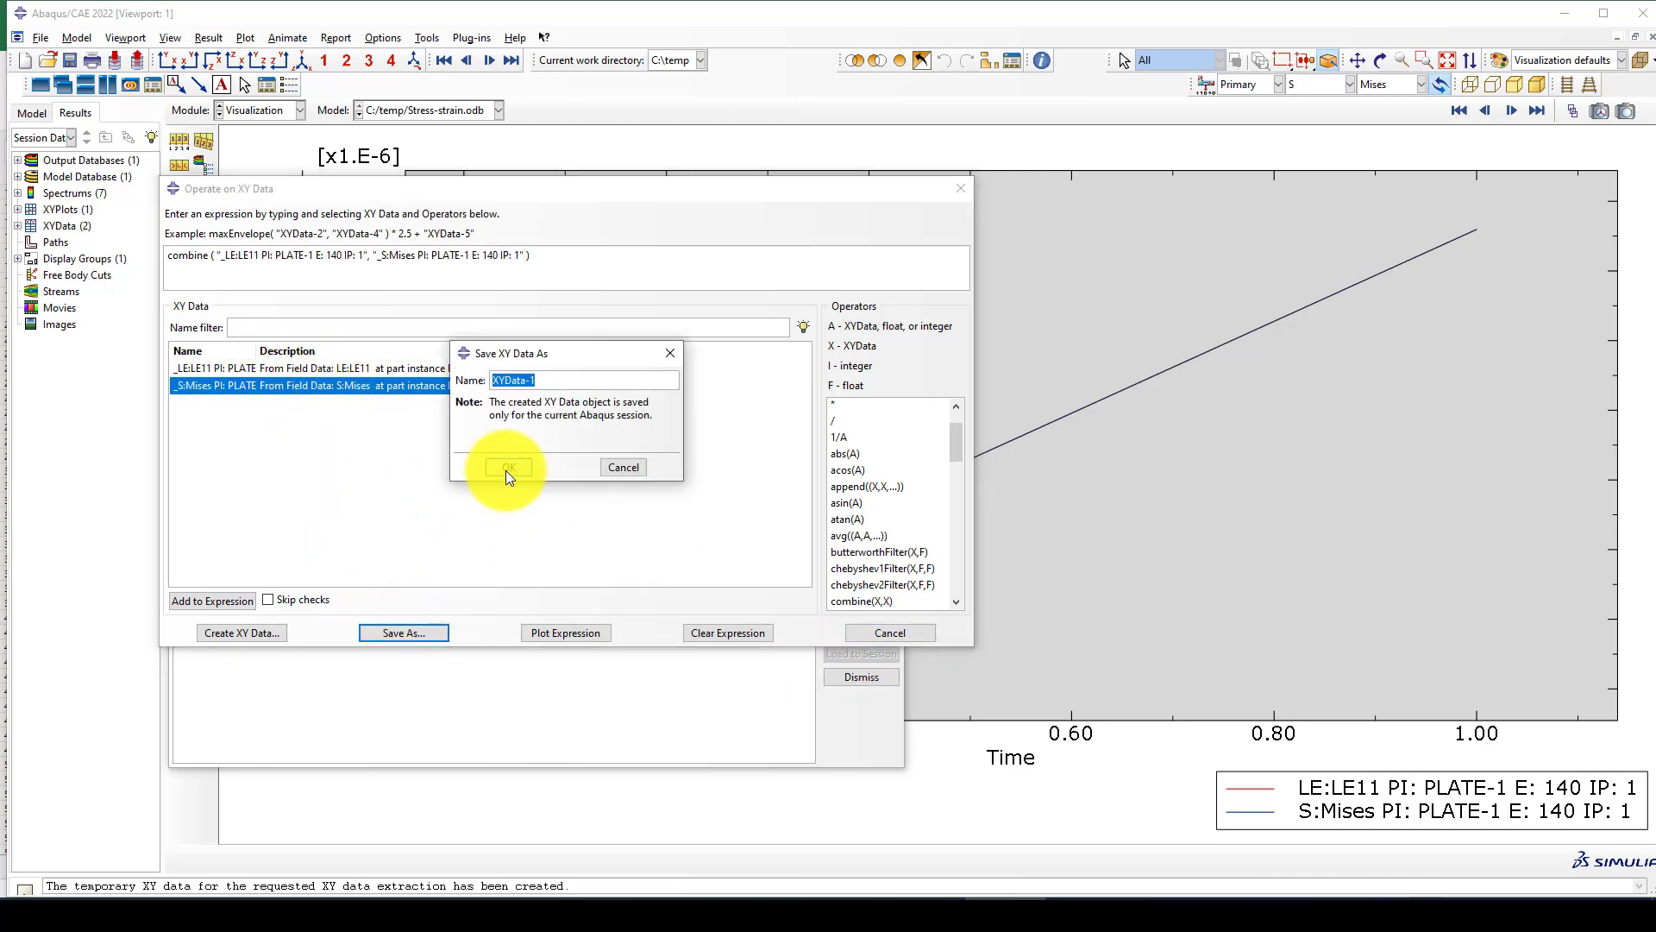
pyautogui.write('Stree')
pyautogui.press('BackSpace')
pyautogui.write('ss-Strain')
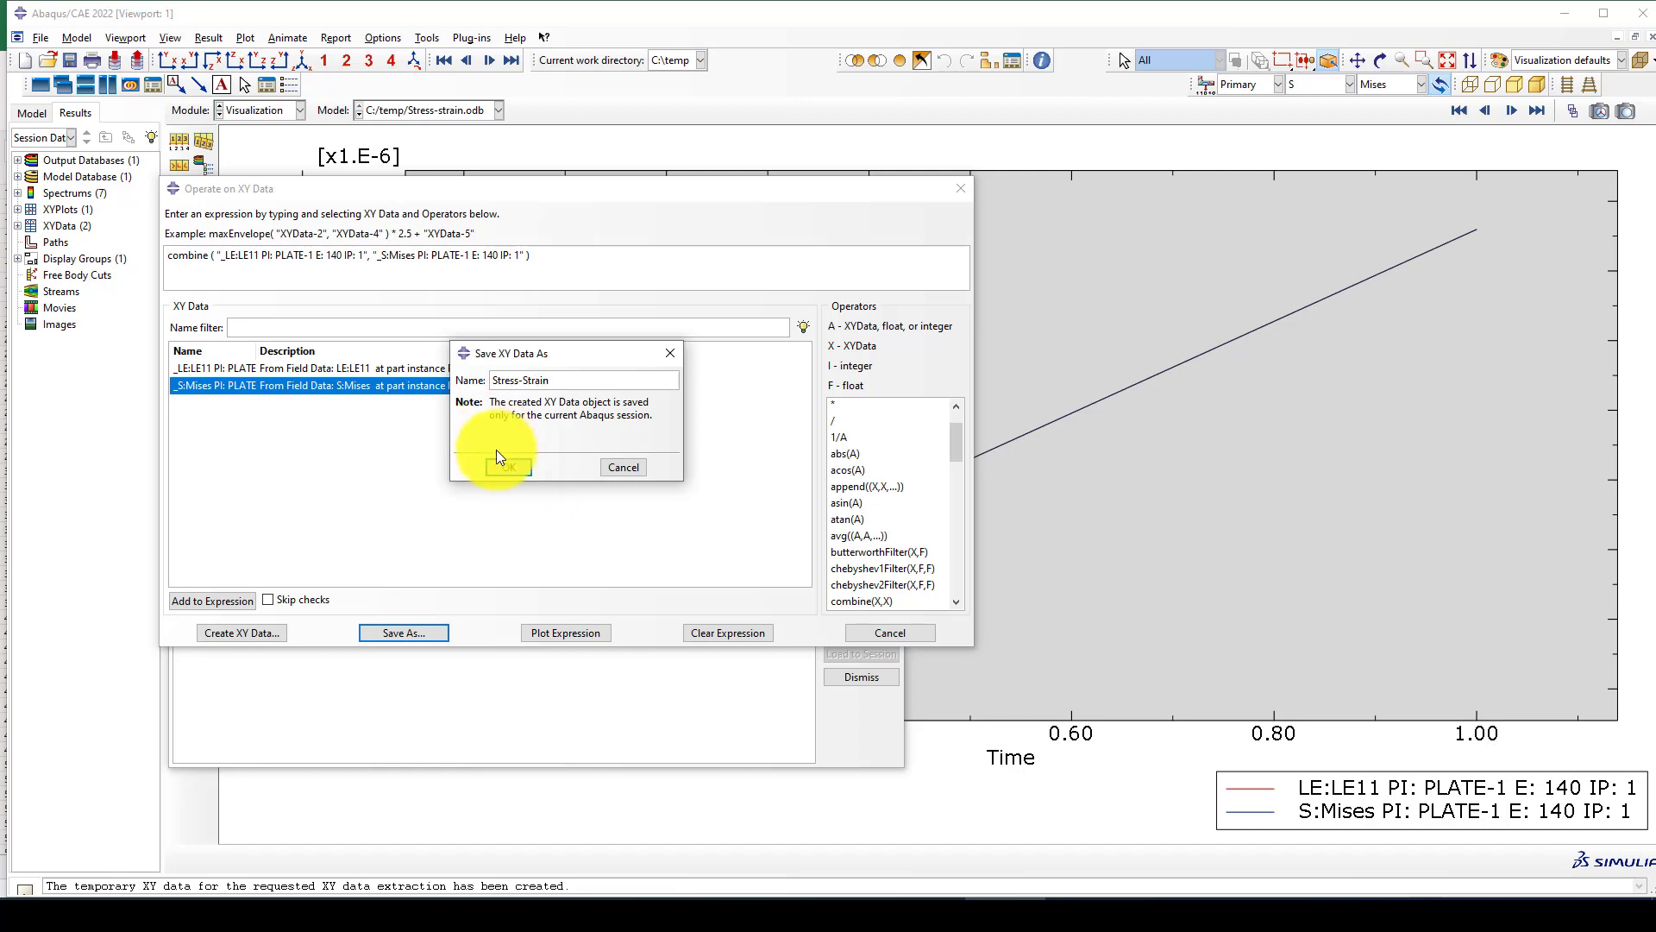
pyautogui.click(503, 471)
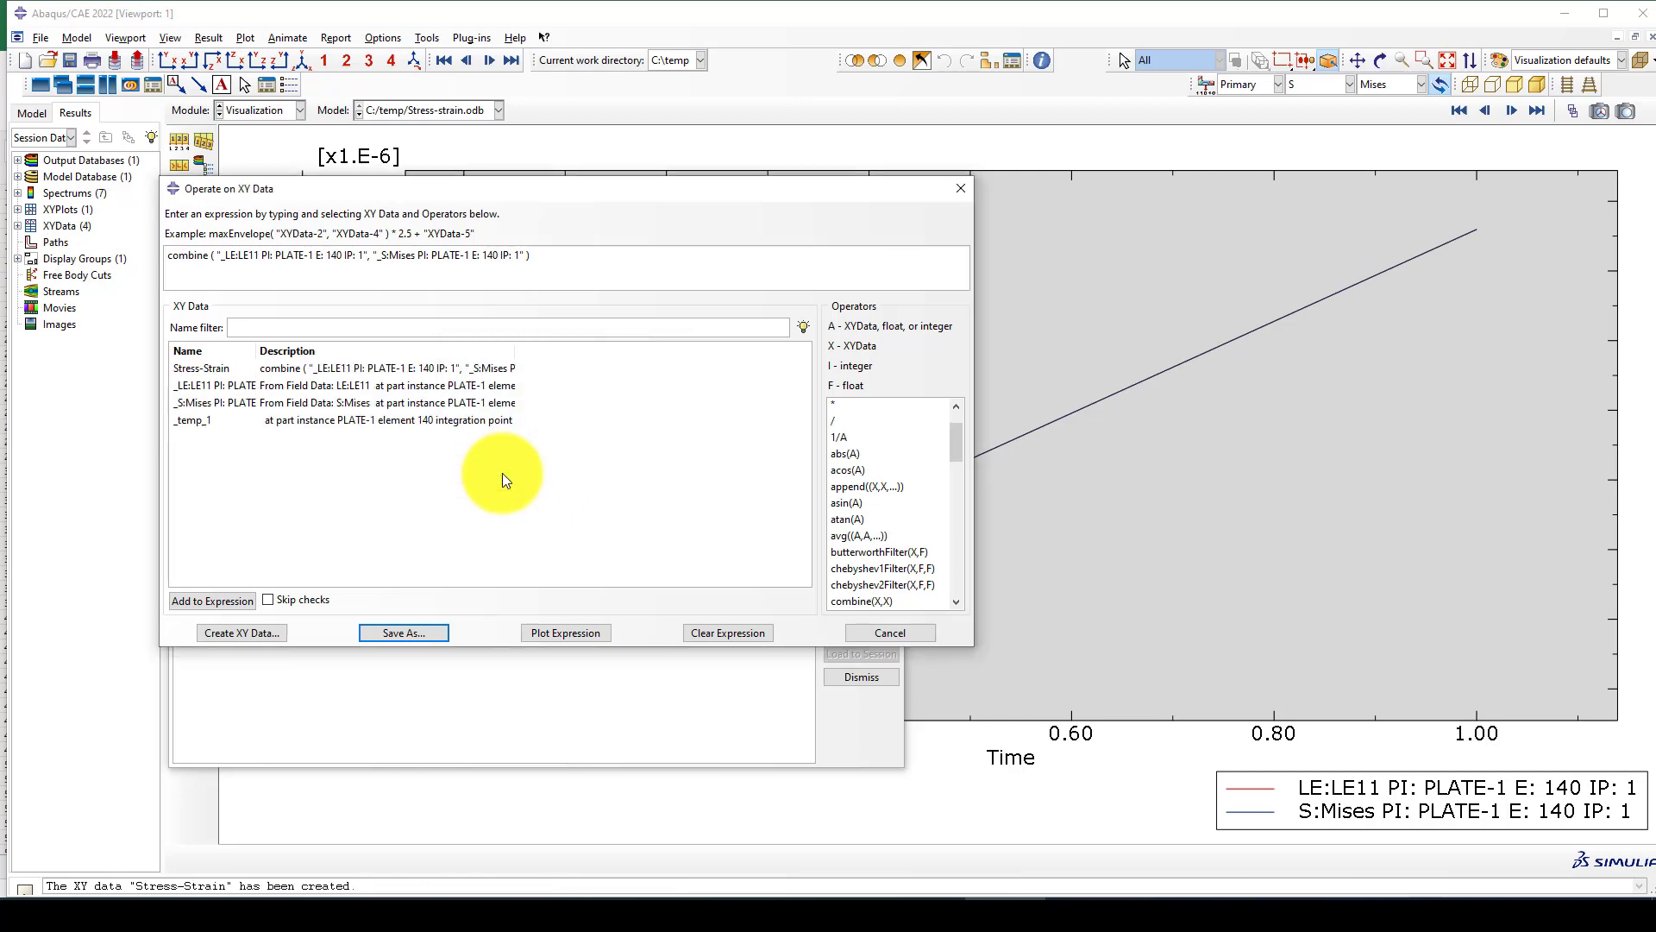
pyautogui.click(867, 639)
# Plot the Stress-Strain data set and inspect the resulting curve.
pyautogui.click(362, 615)
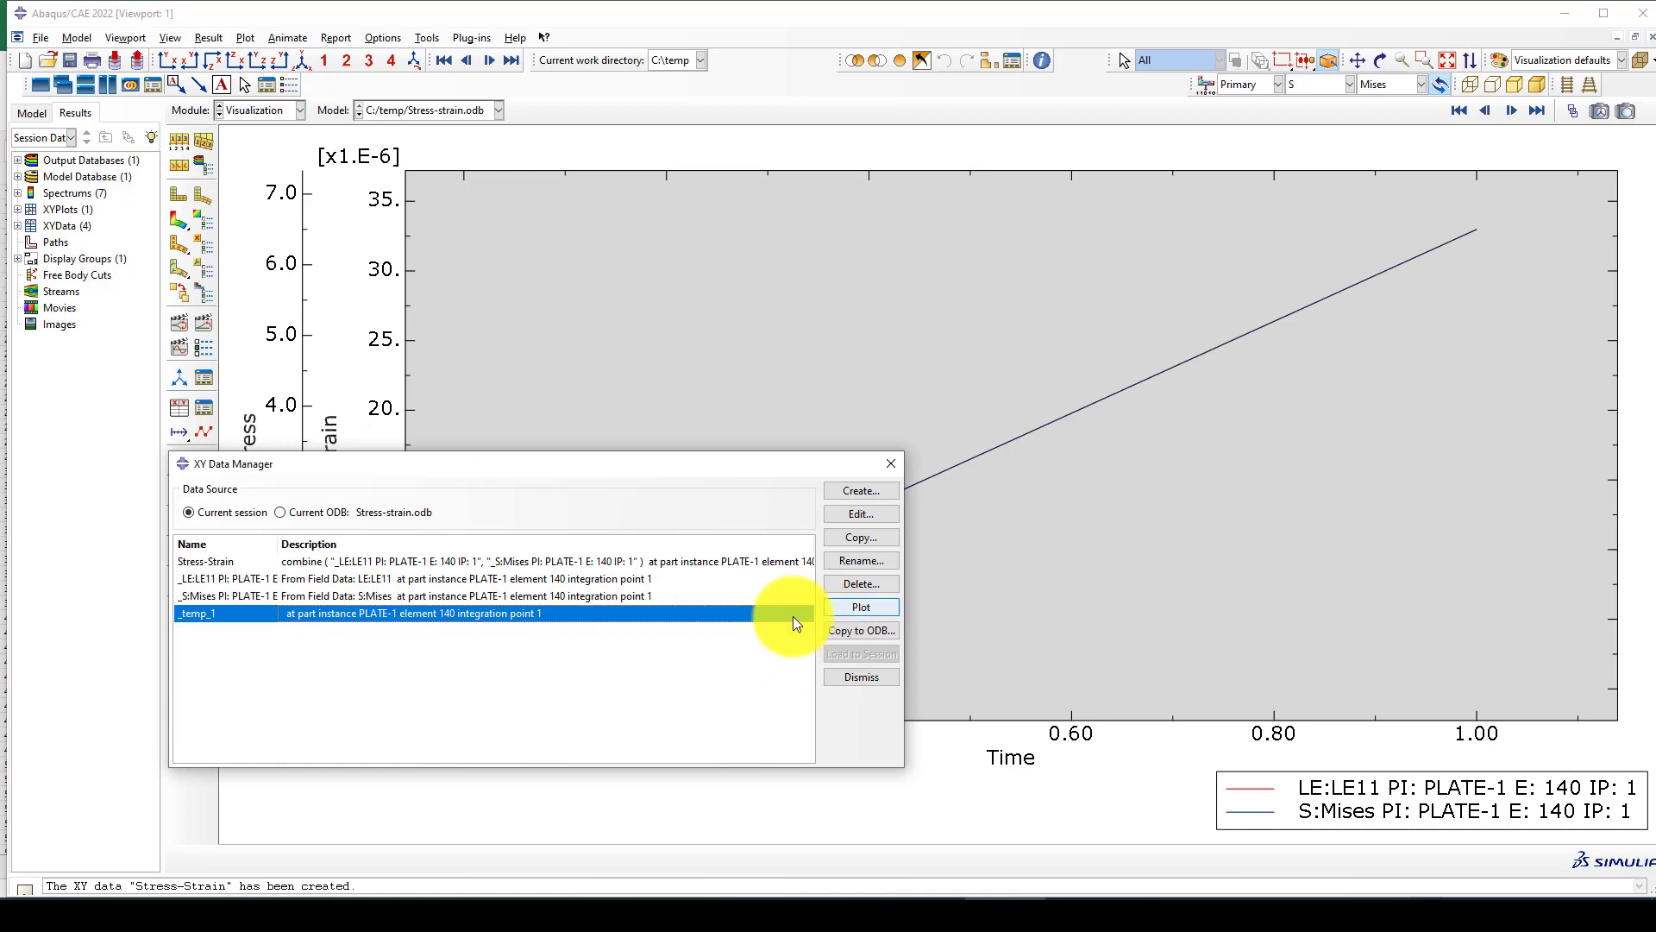
pyautogui.click(296, 561)
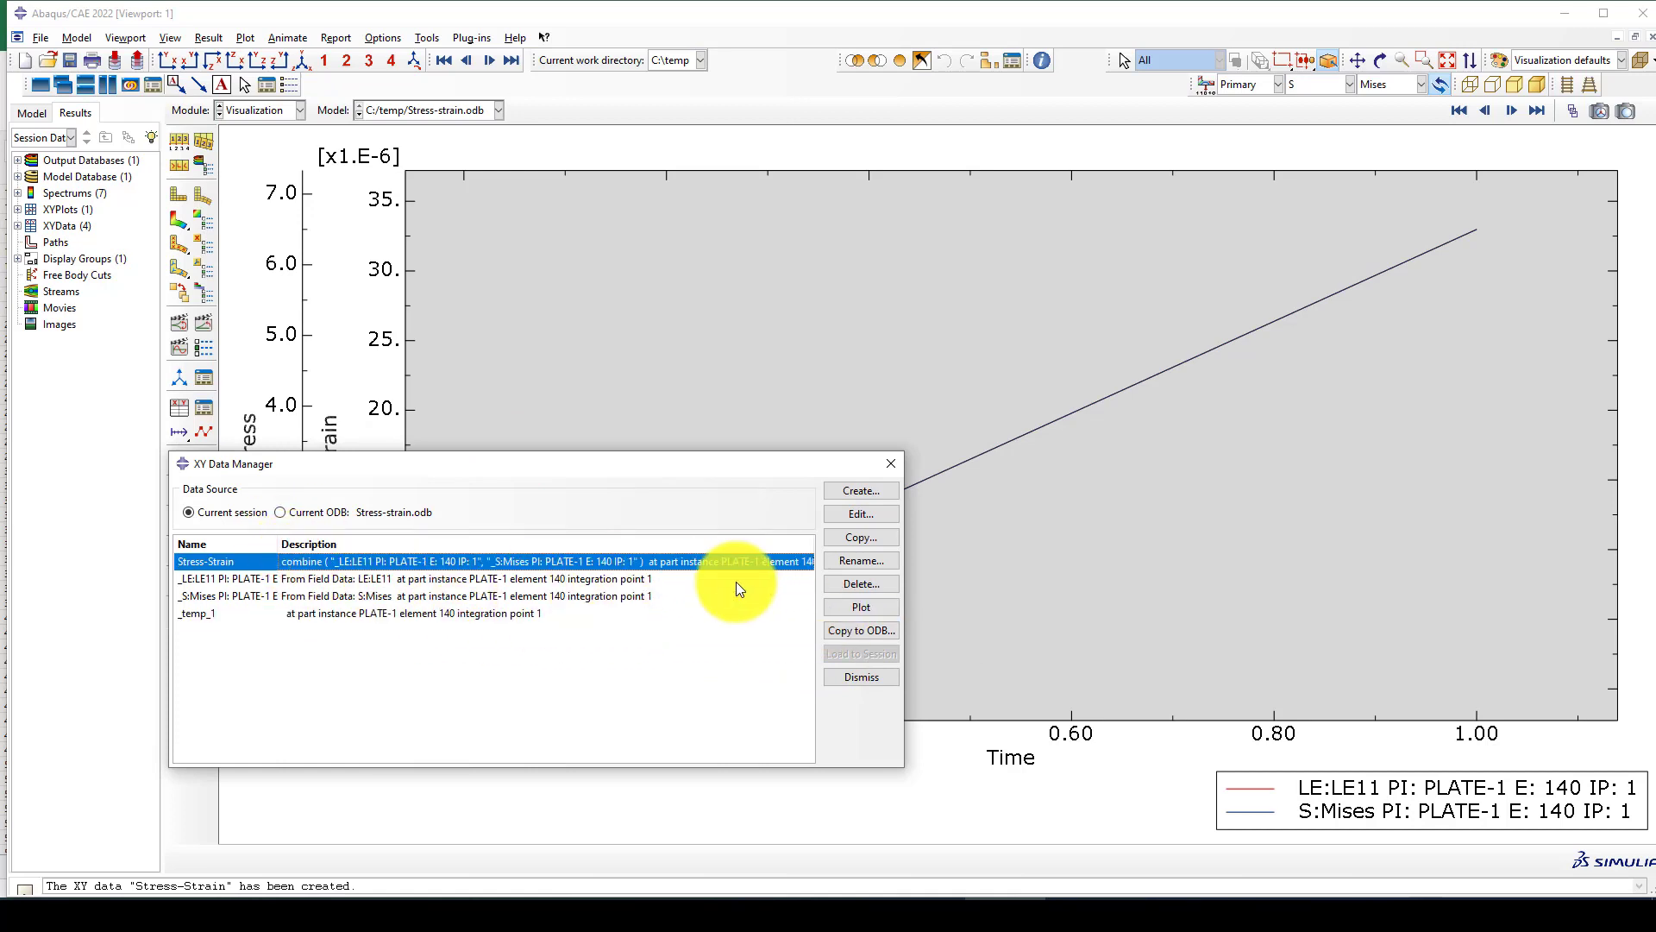
pyautogui.click(852, 609)
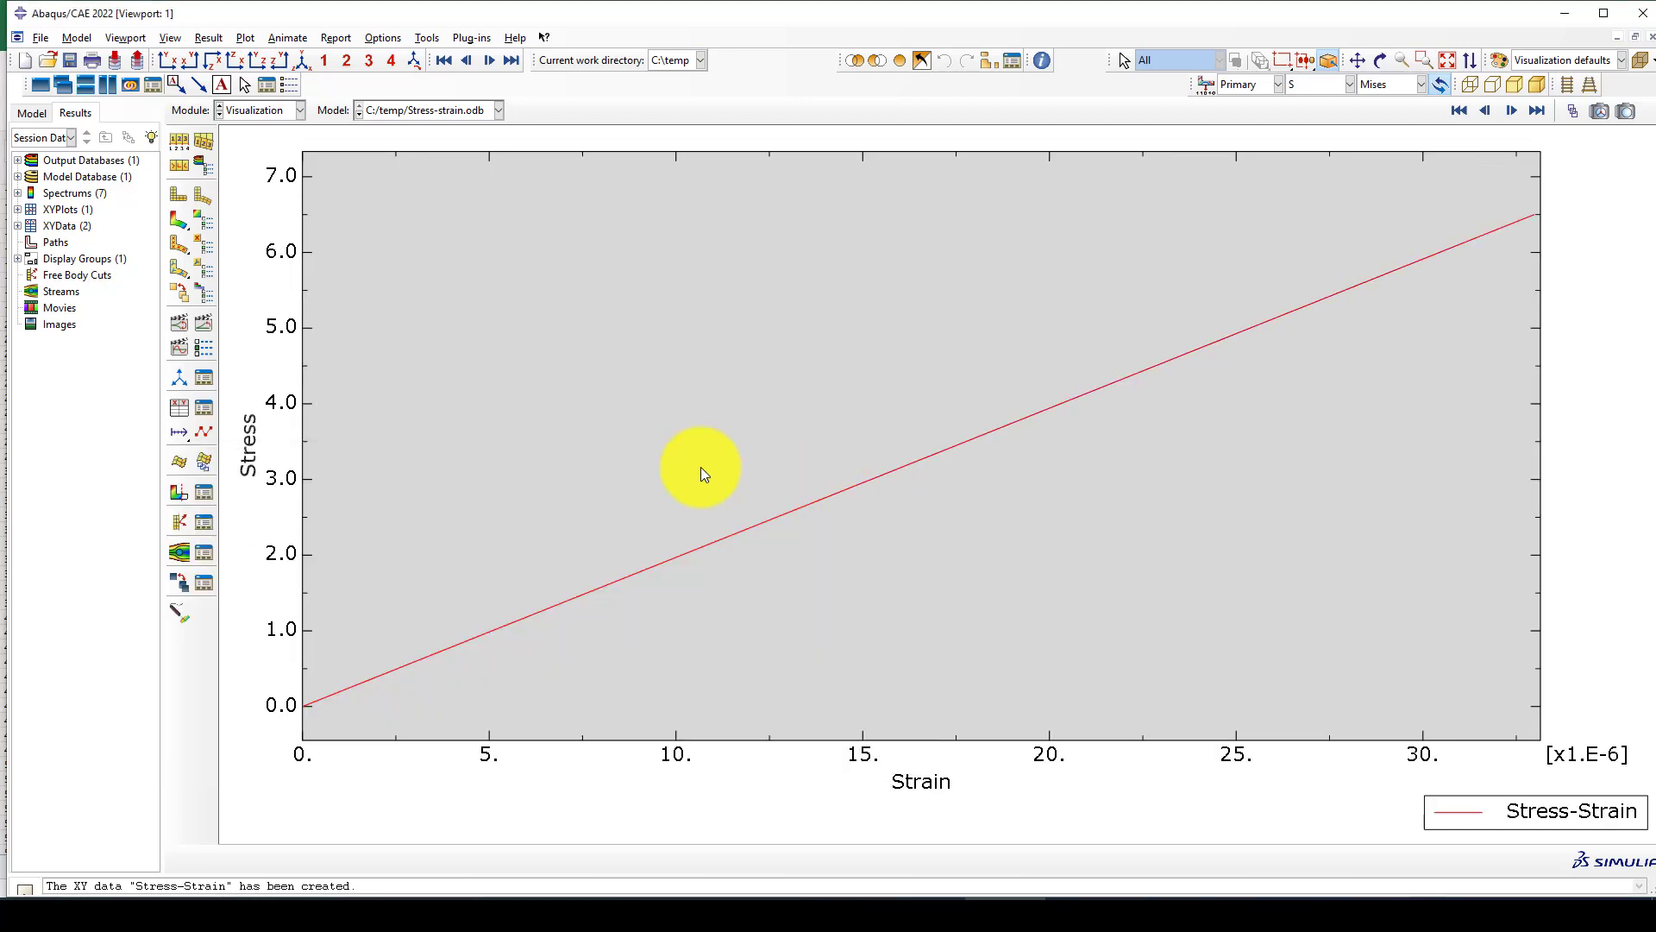
pyautogui.click(889, 464)
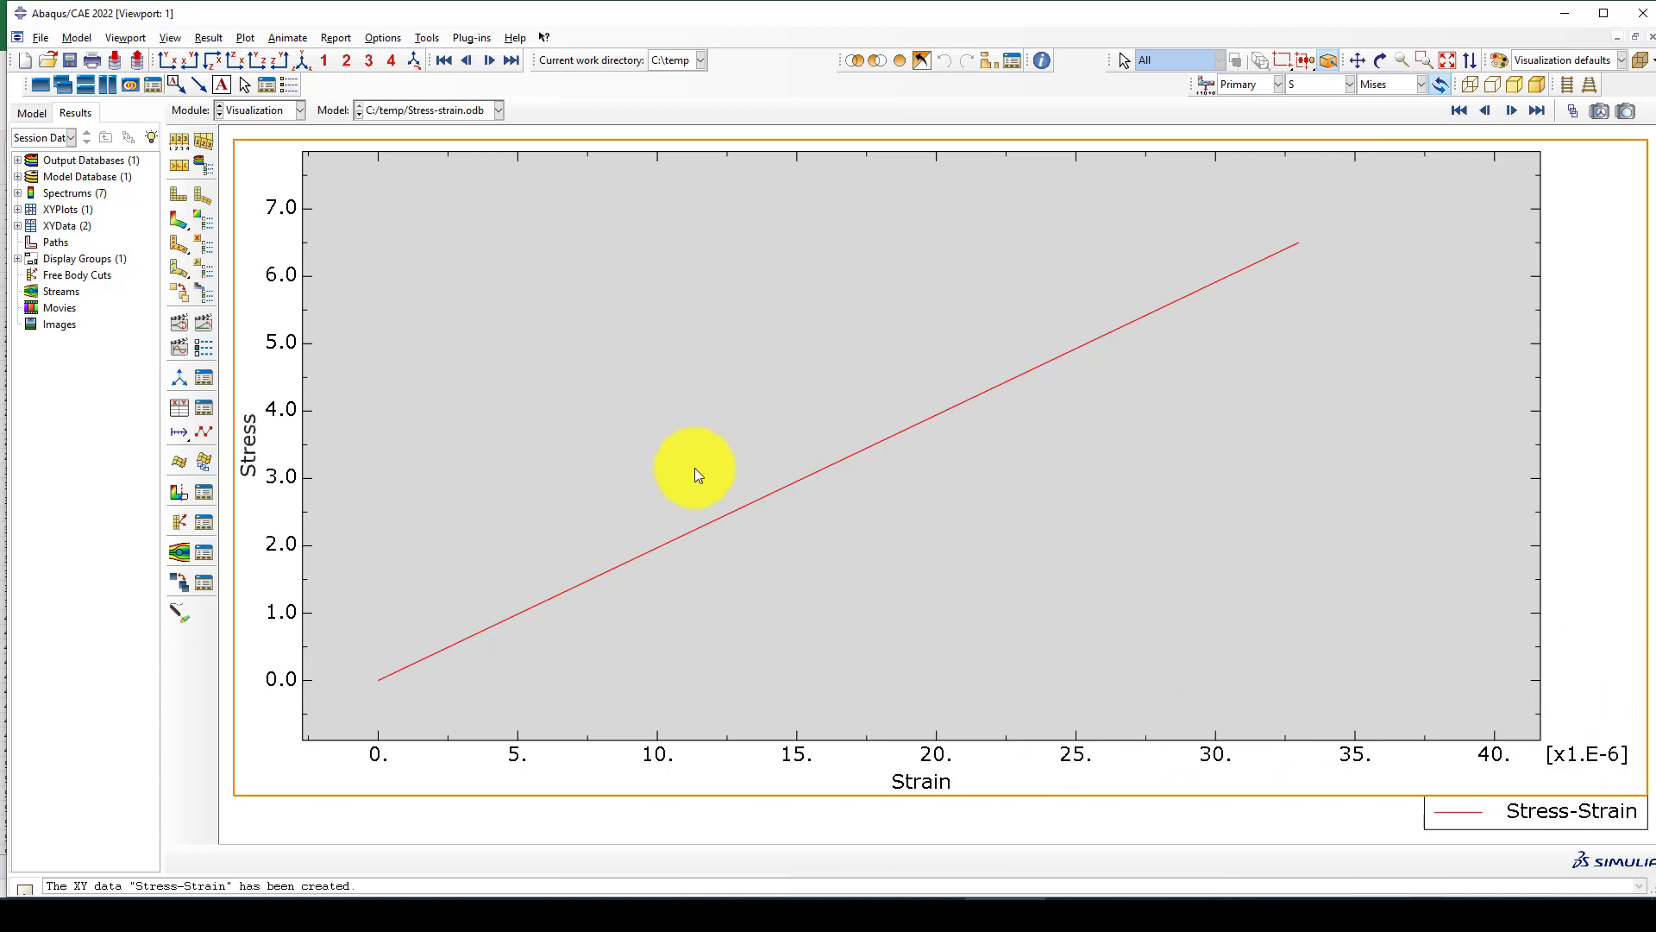
pyautogui.scroll(1, 697, 467)
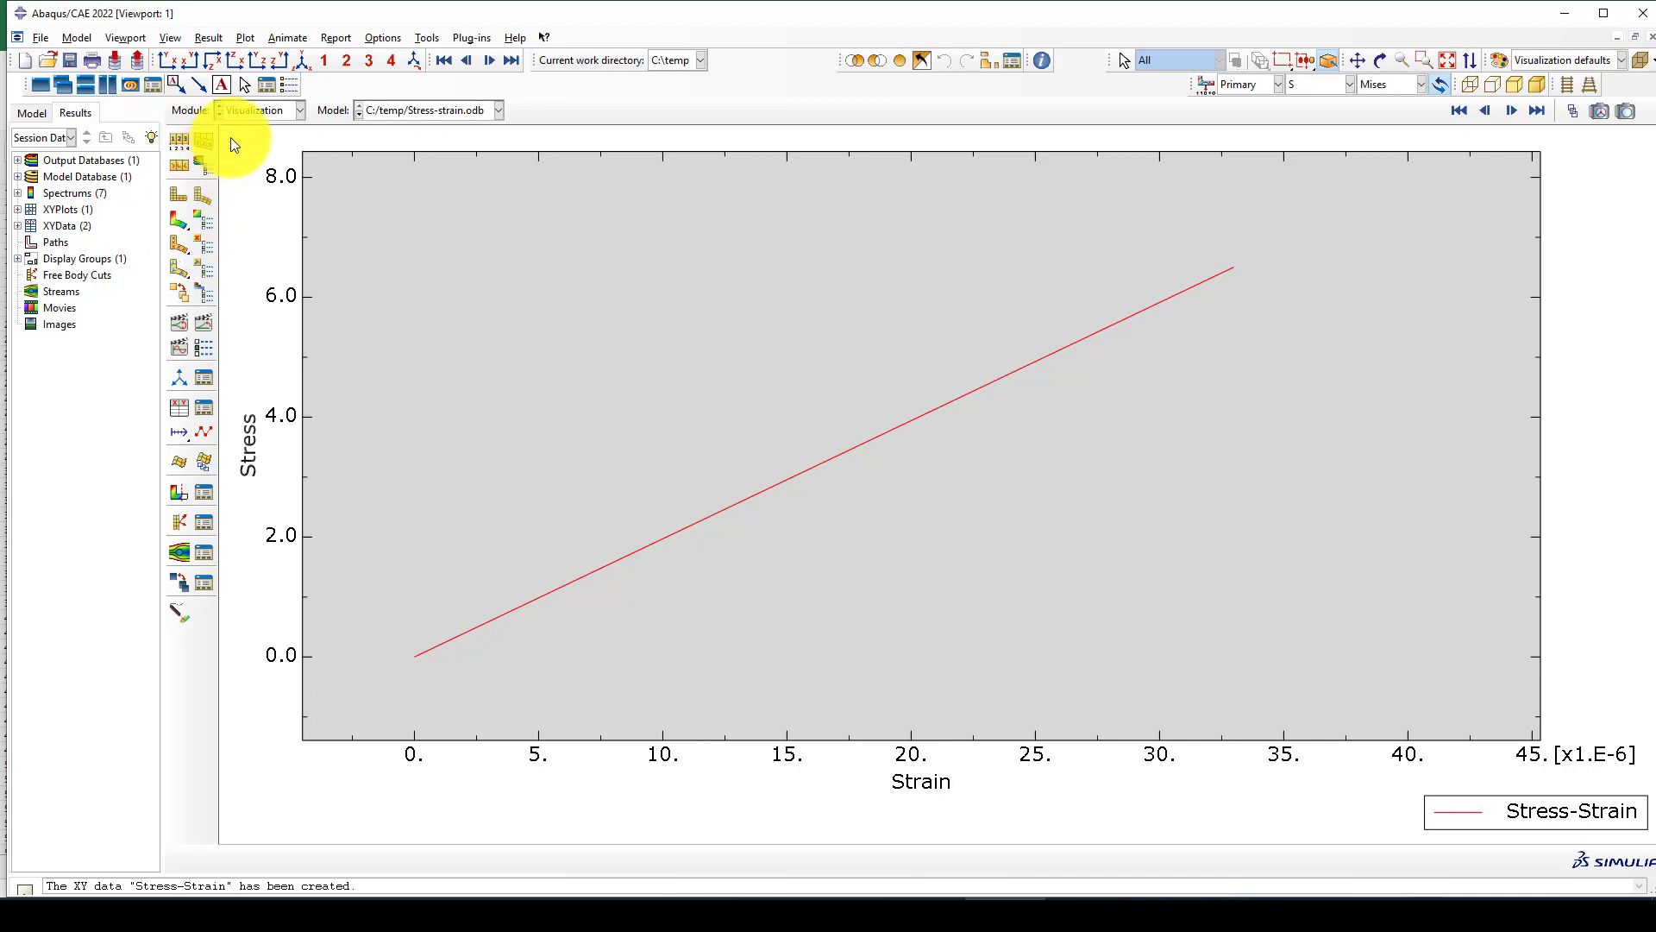
# Return to the Load module, set the pressure magnitude of Load-1 to -2500, and check the stored value.
pyautogui.click(247, 111)
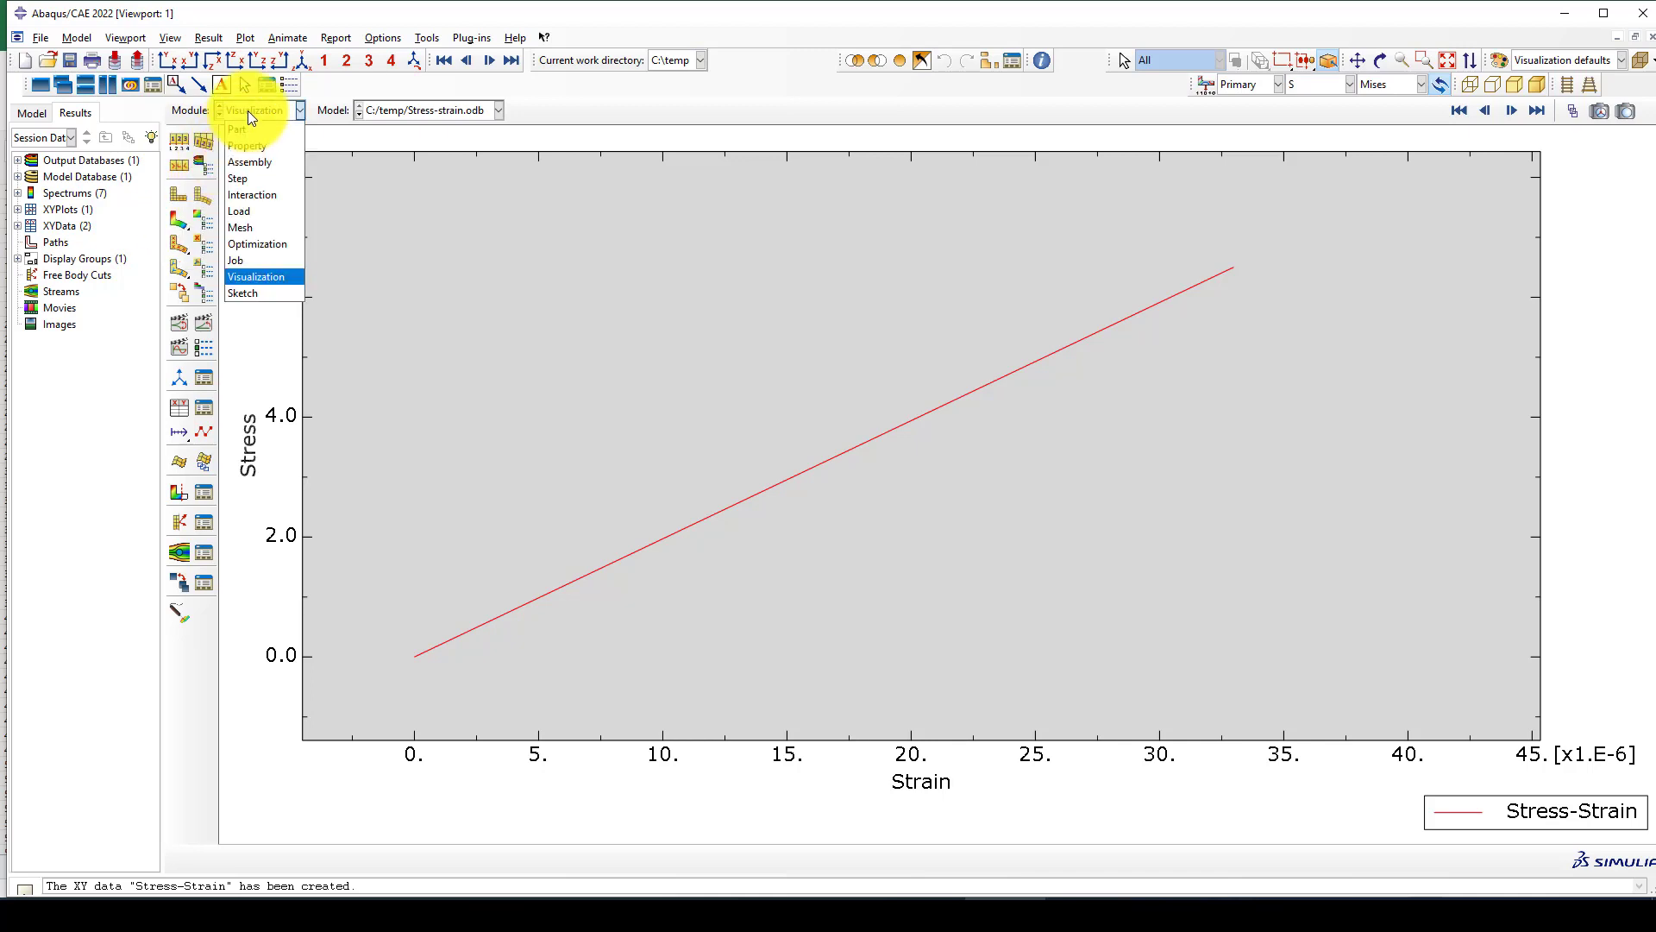
pyautogui.click(248, 212)
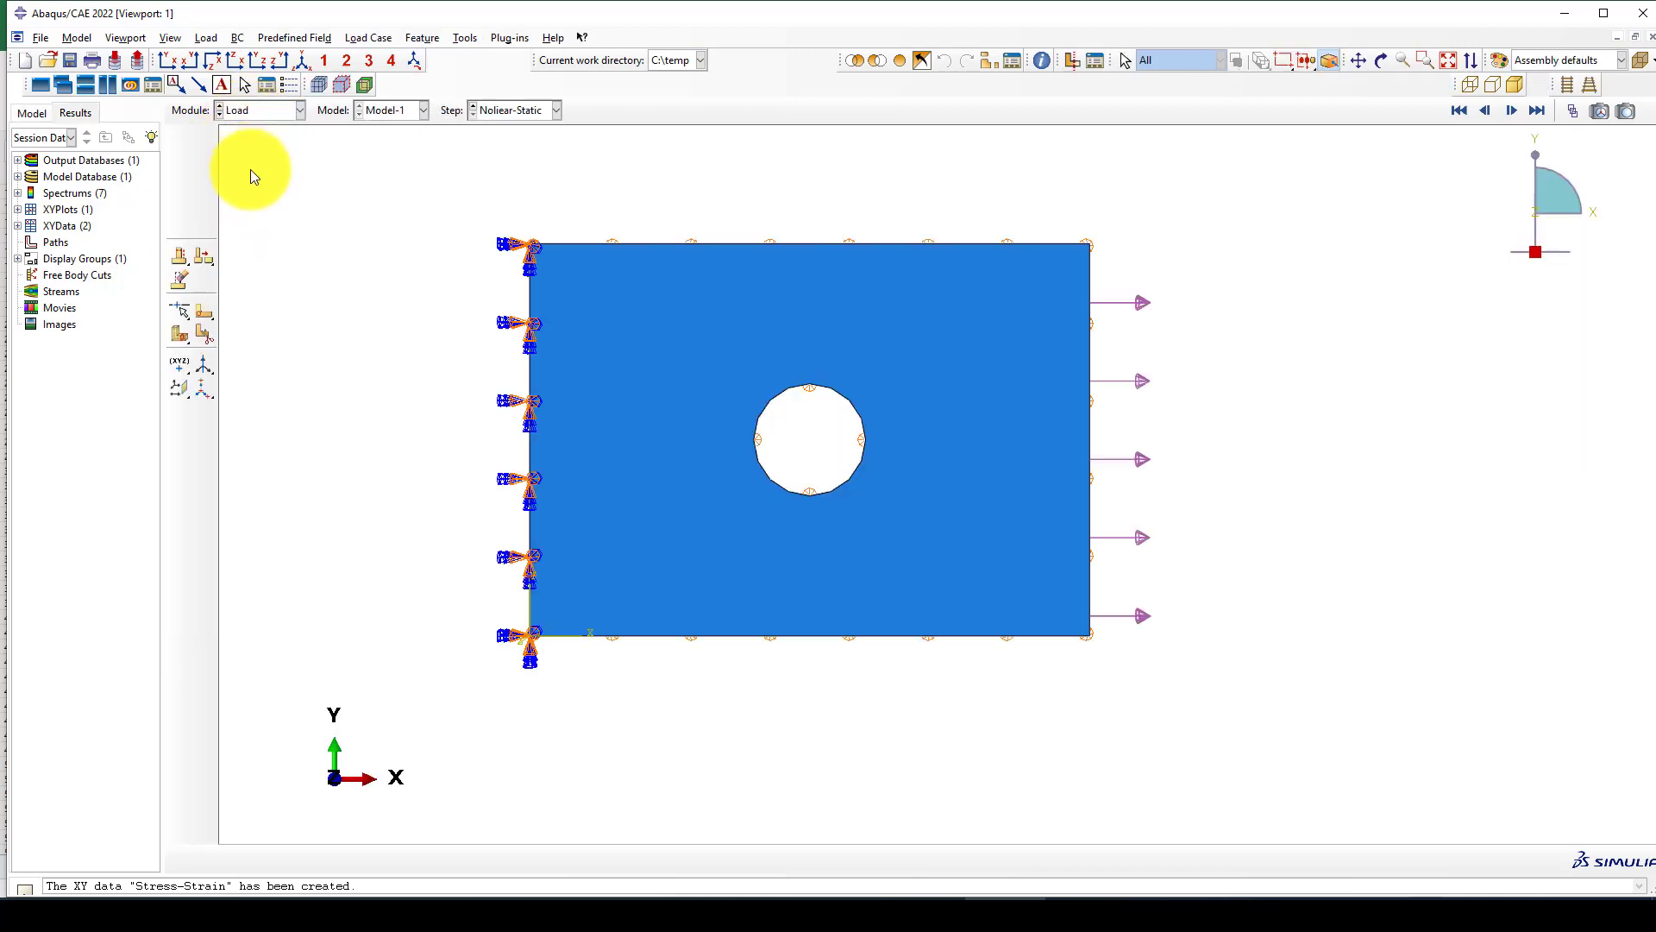
pyautogui.click(205, 139)
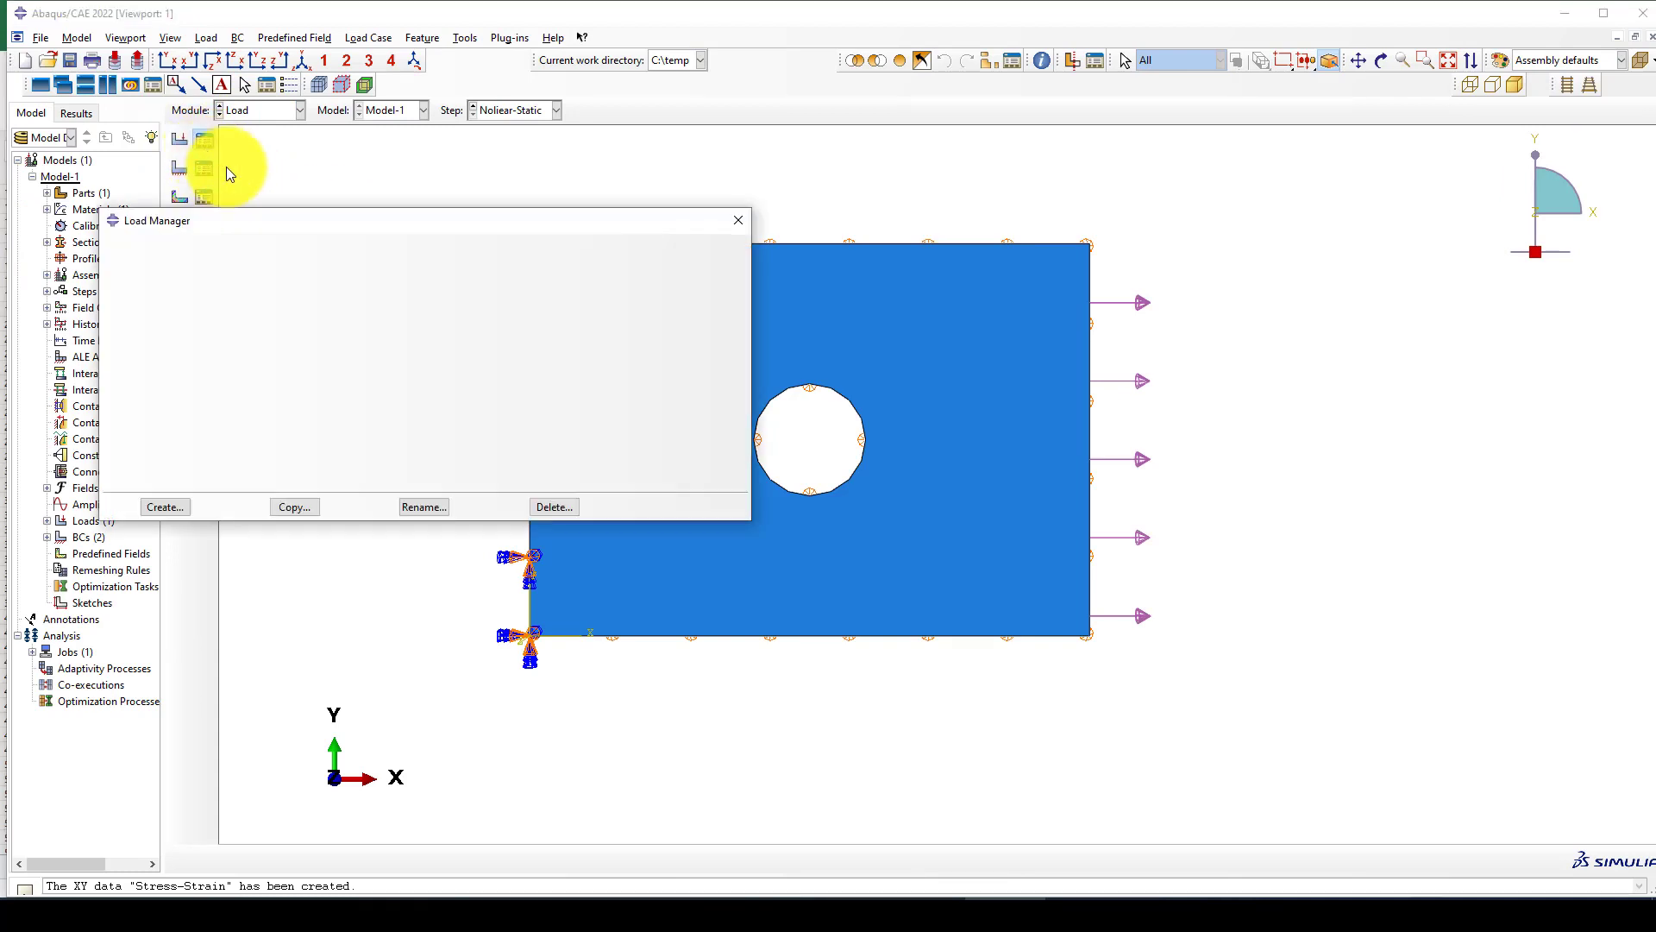
pyautogui.click(720, 250)
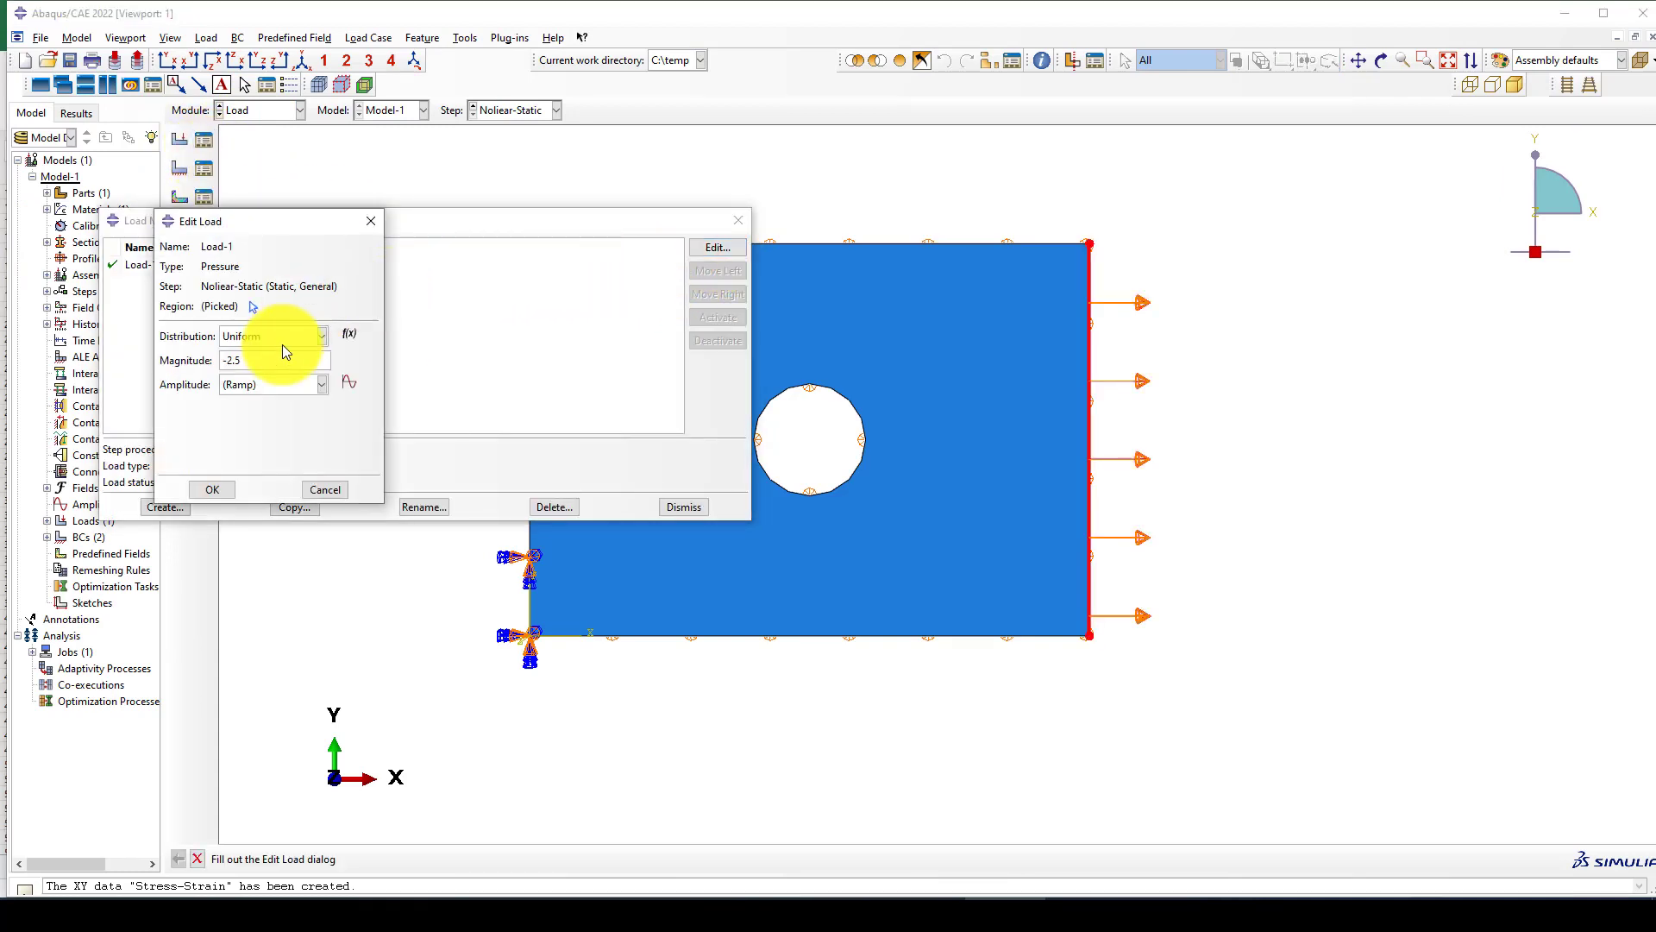
pyautogui.click(250, 360)
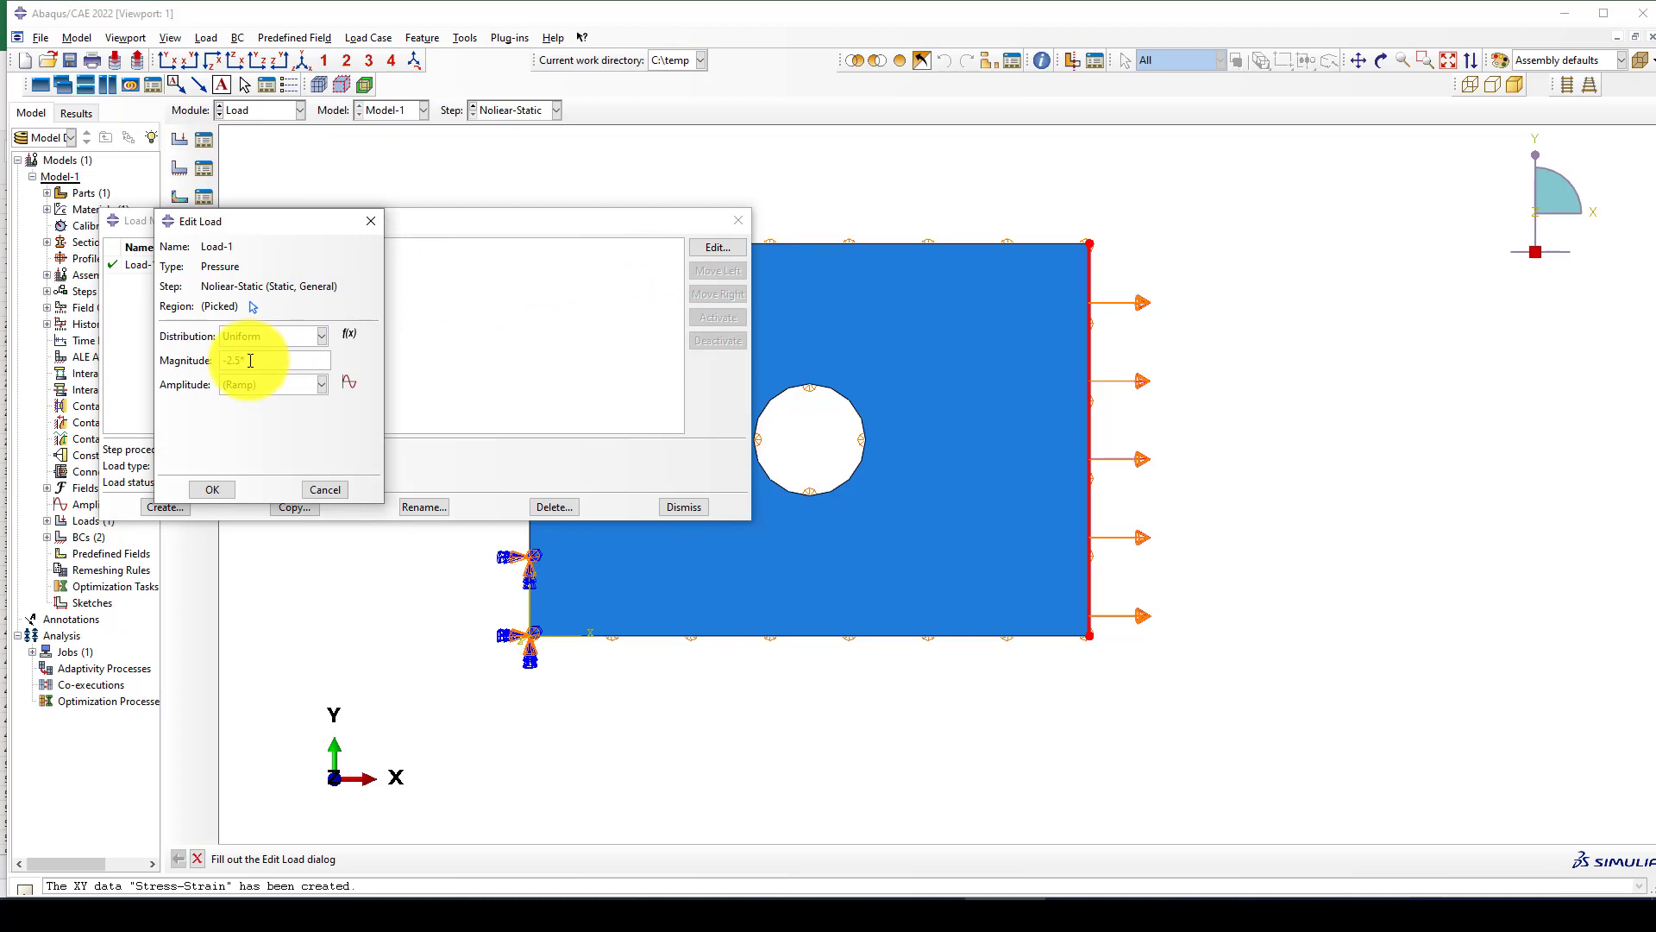
pyautogui.write('*1000')
pyautogui.click(226, 489)
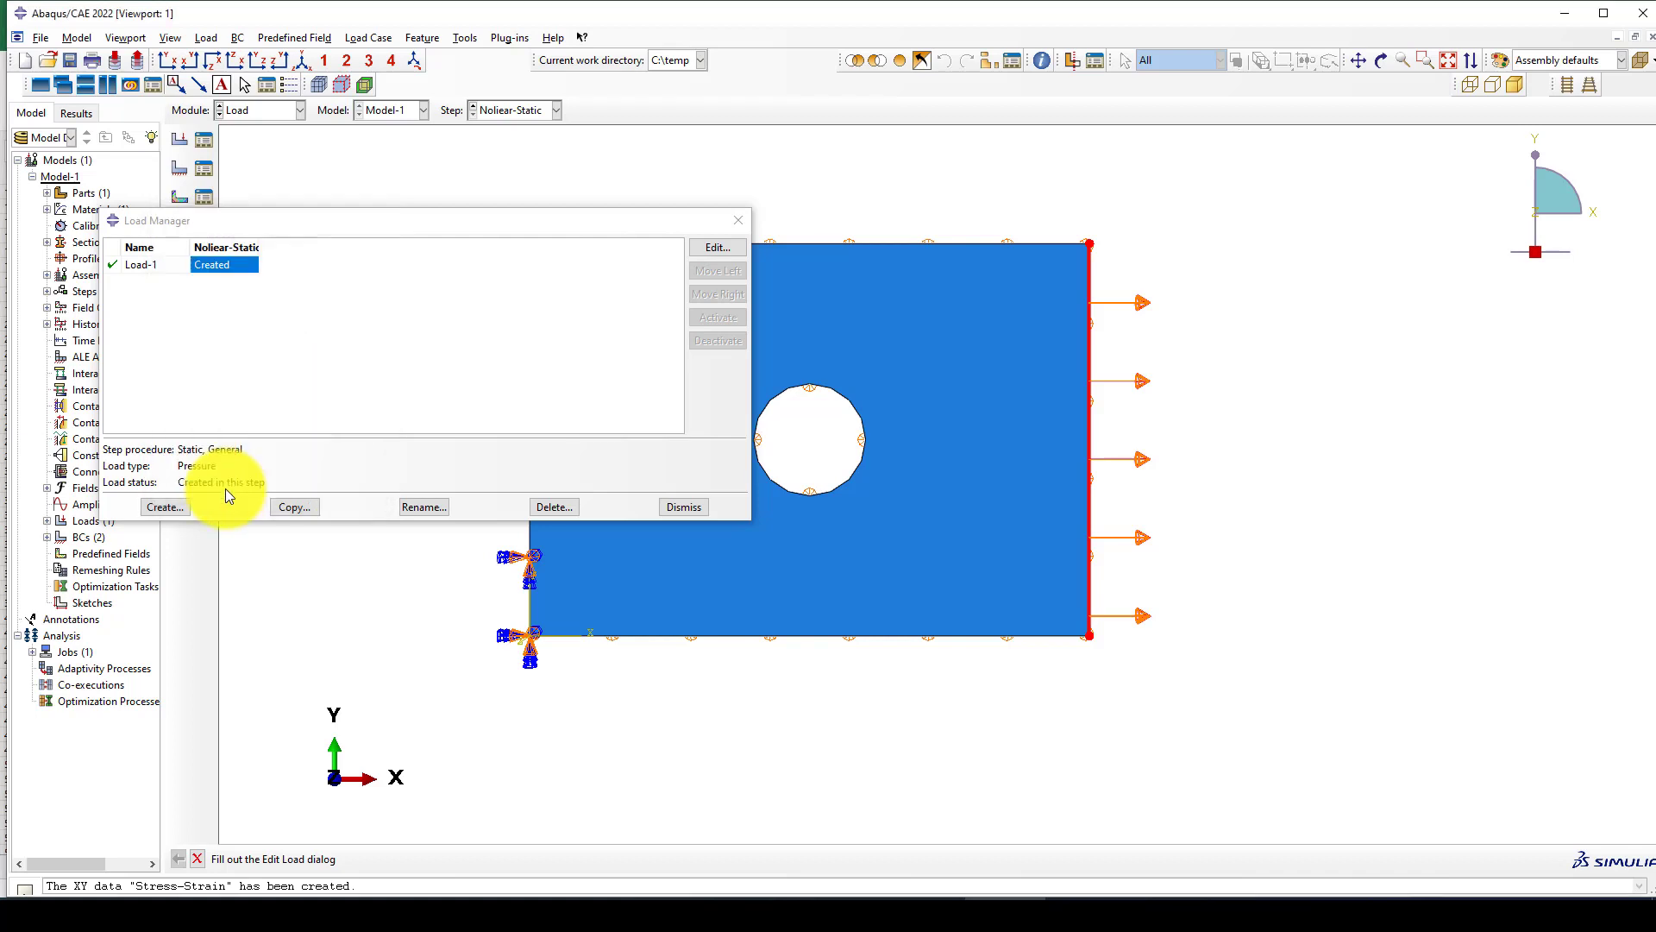
pyautogui.click(718, 247)
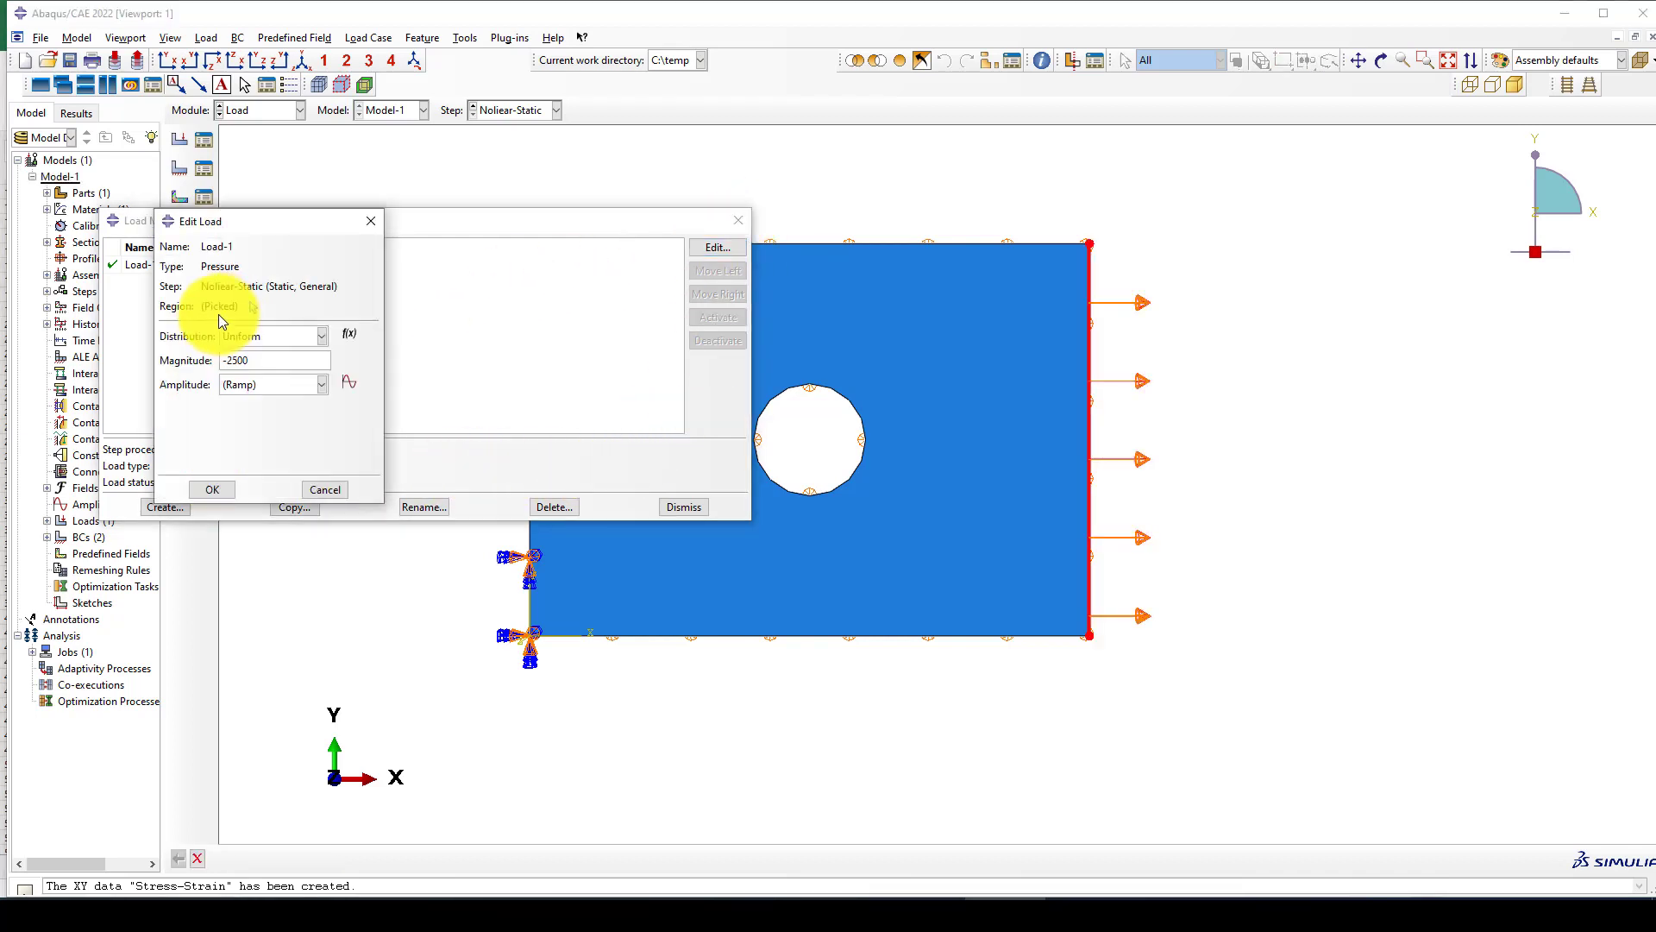
pyautogui.click(371, 221)
pyautogui.click(739, 220)
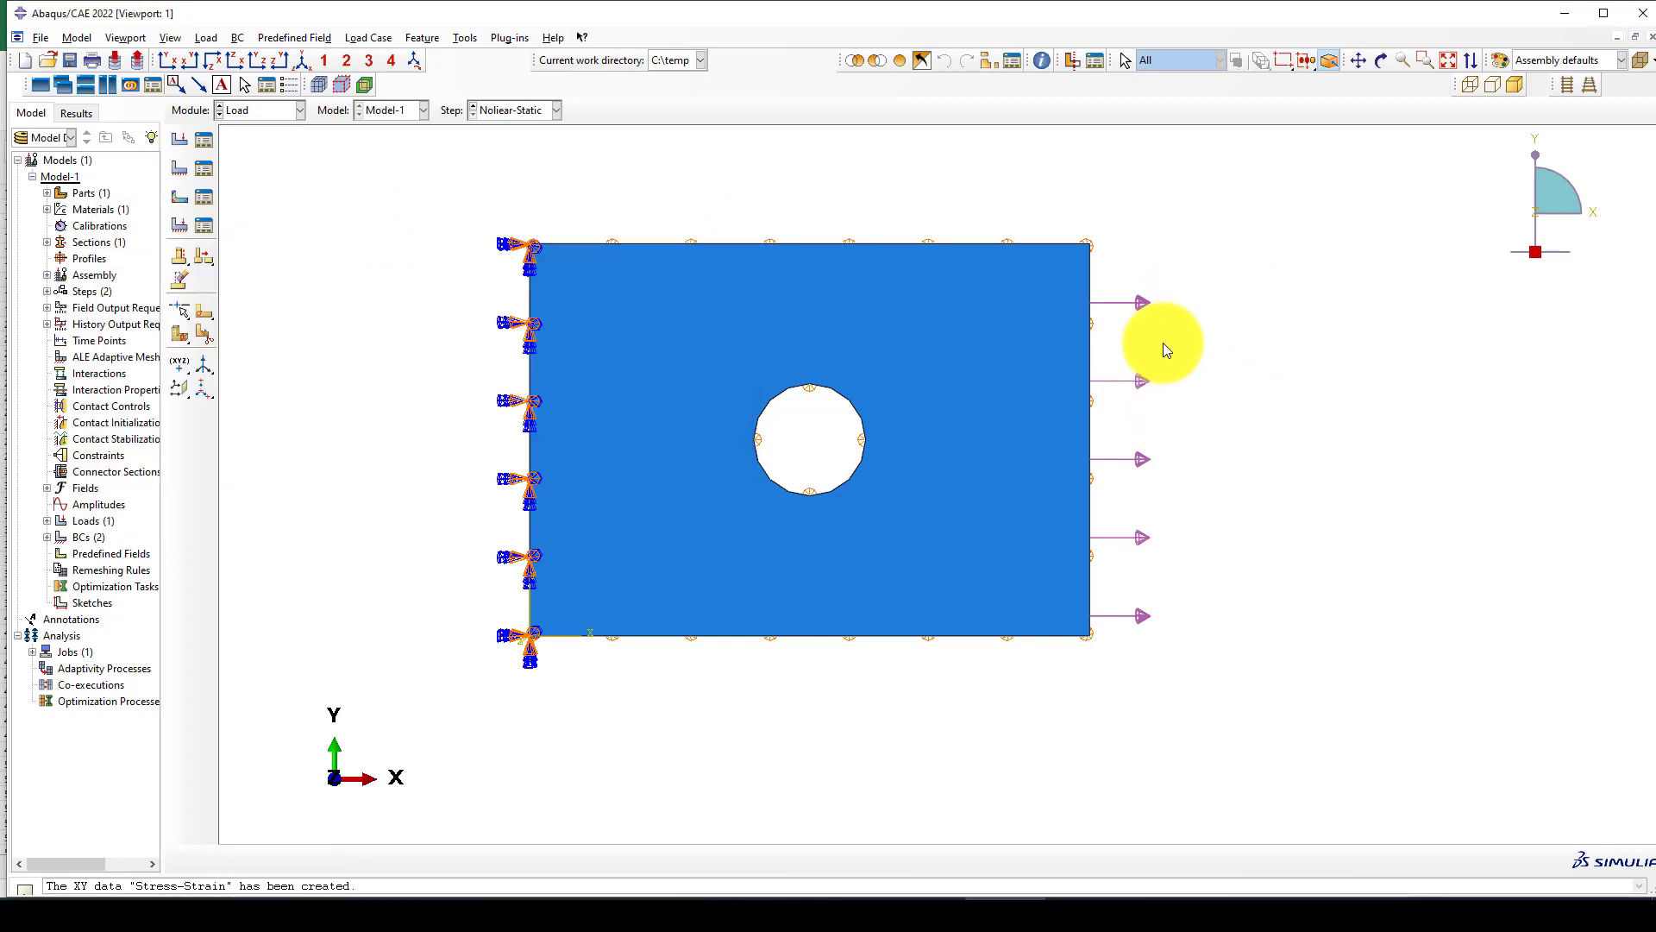
# Return to the Job module and resubmit the Stress-strain job, overwriting its existing results.
pyautogui.click(277, 110)
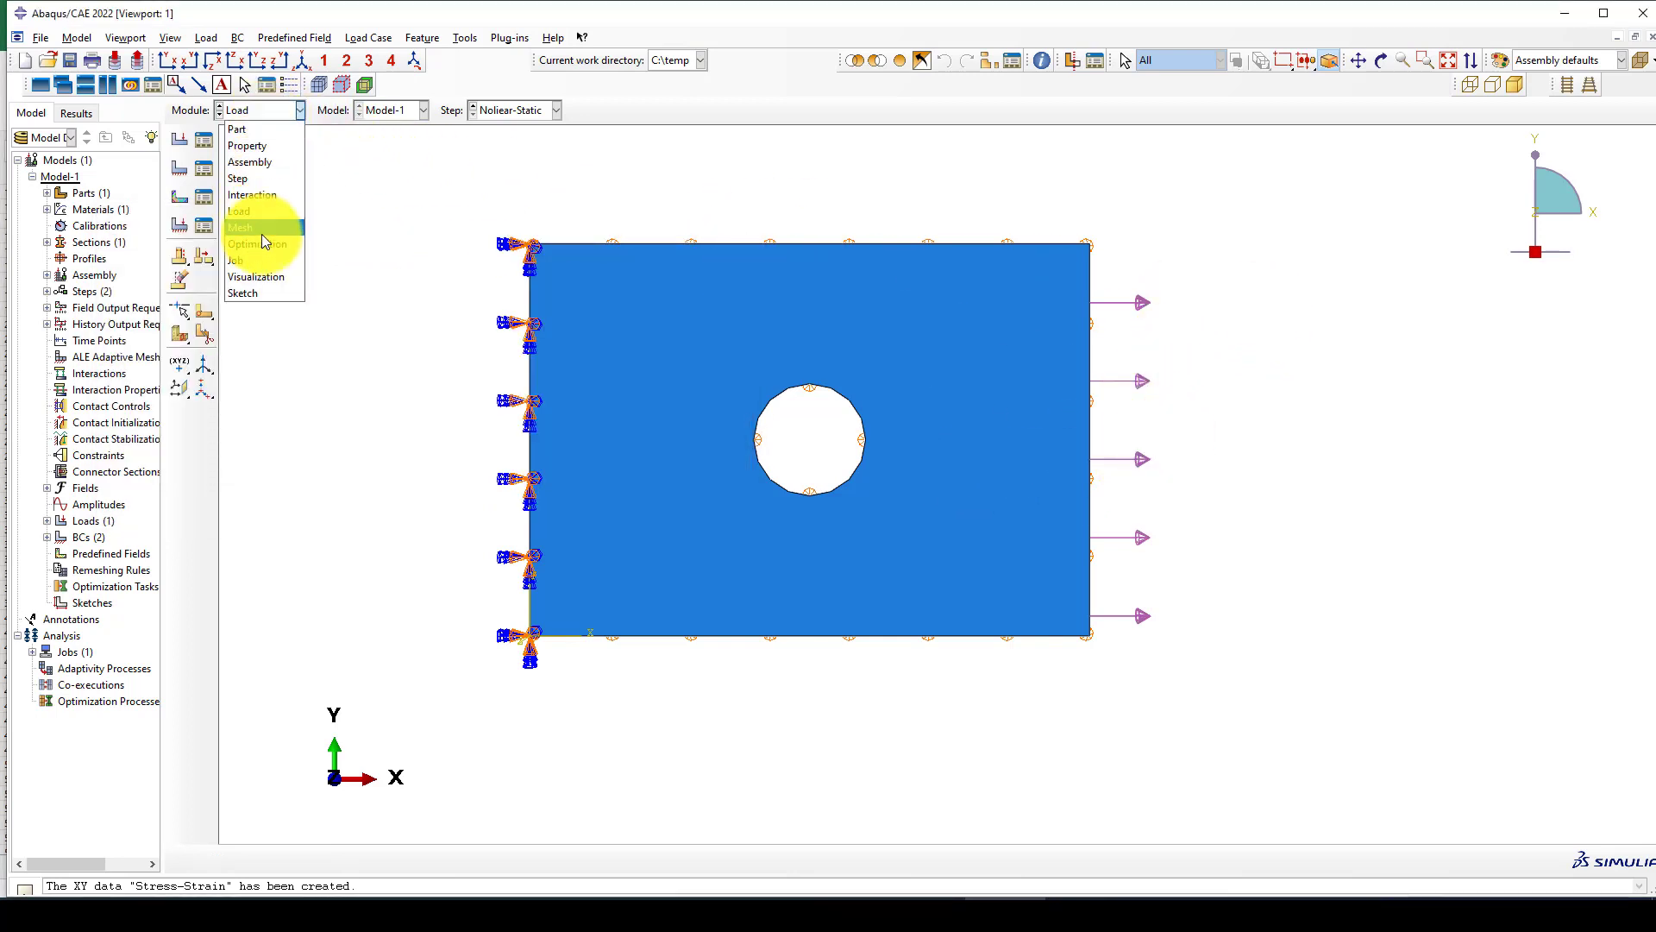
pyautogui.click(260, 261)
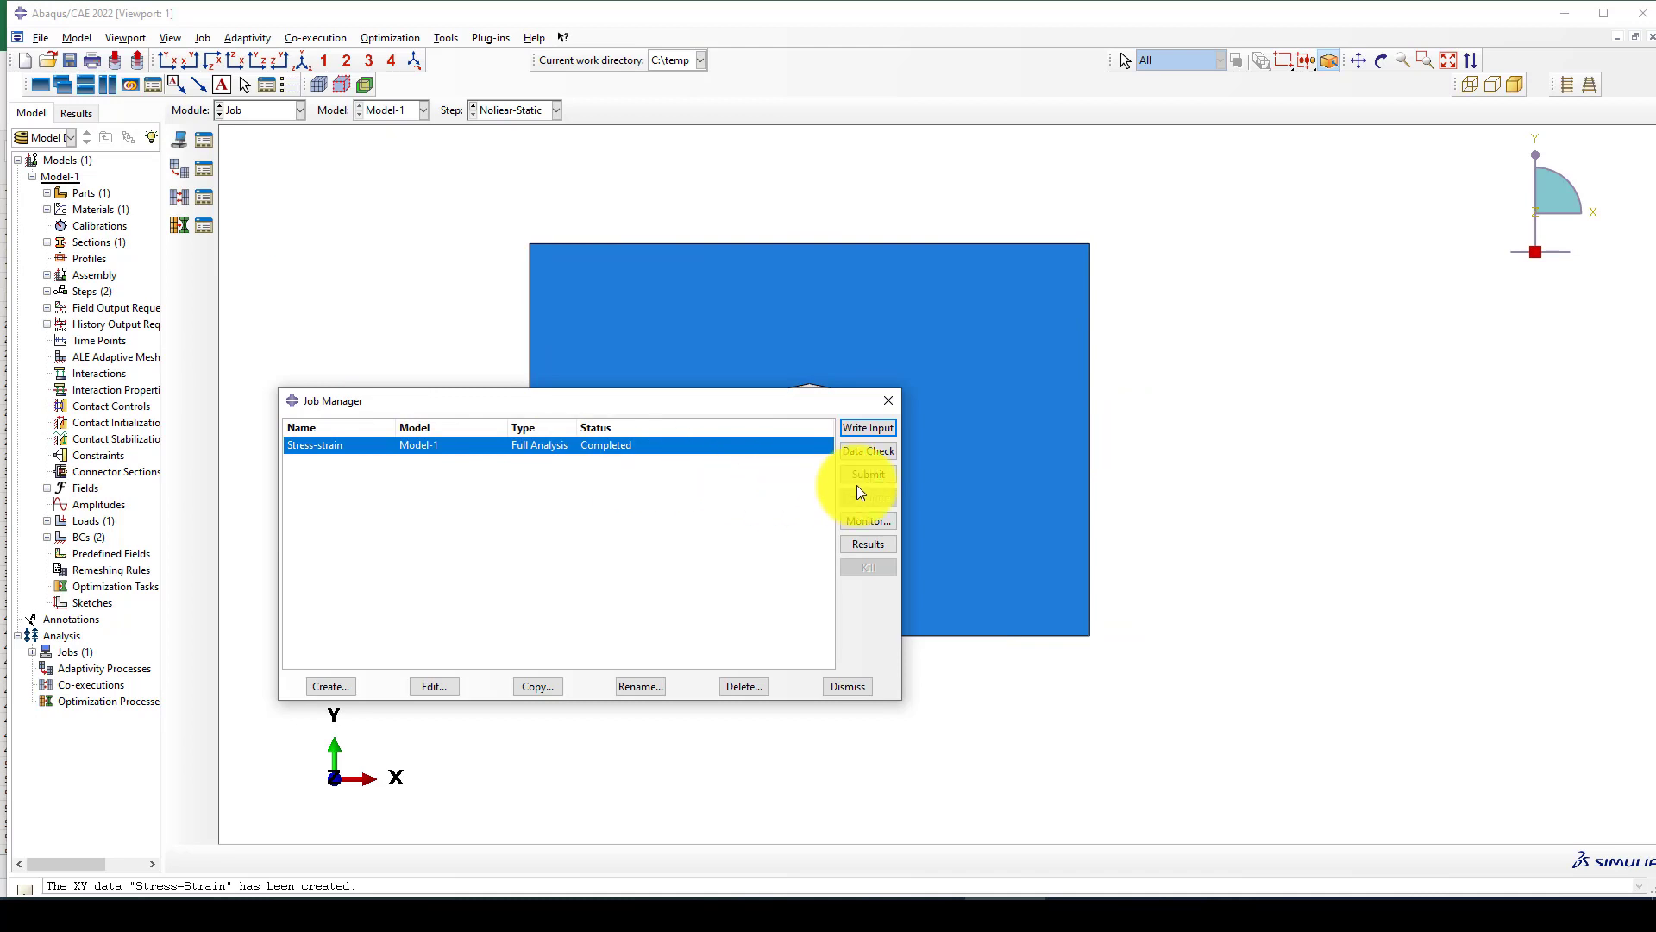
pyautogui.click(859, 478)
pyautogui.click(62, 230)
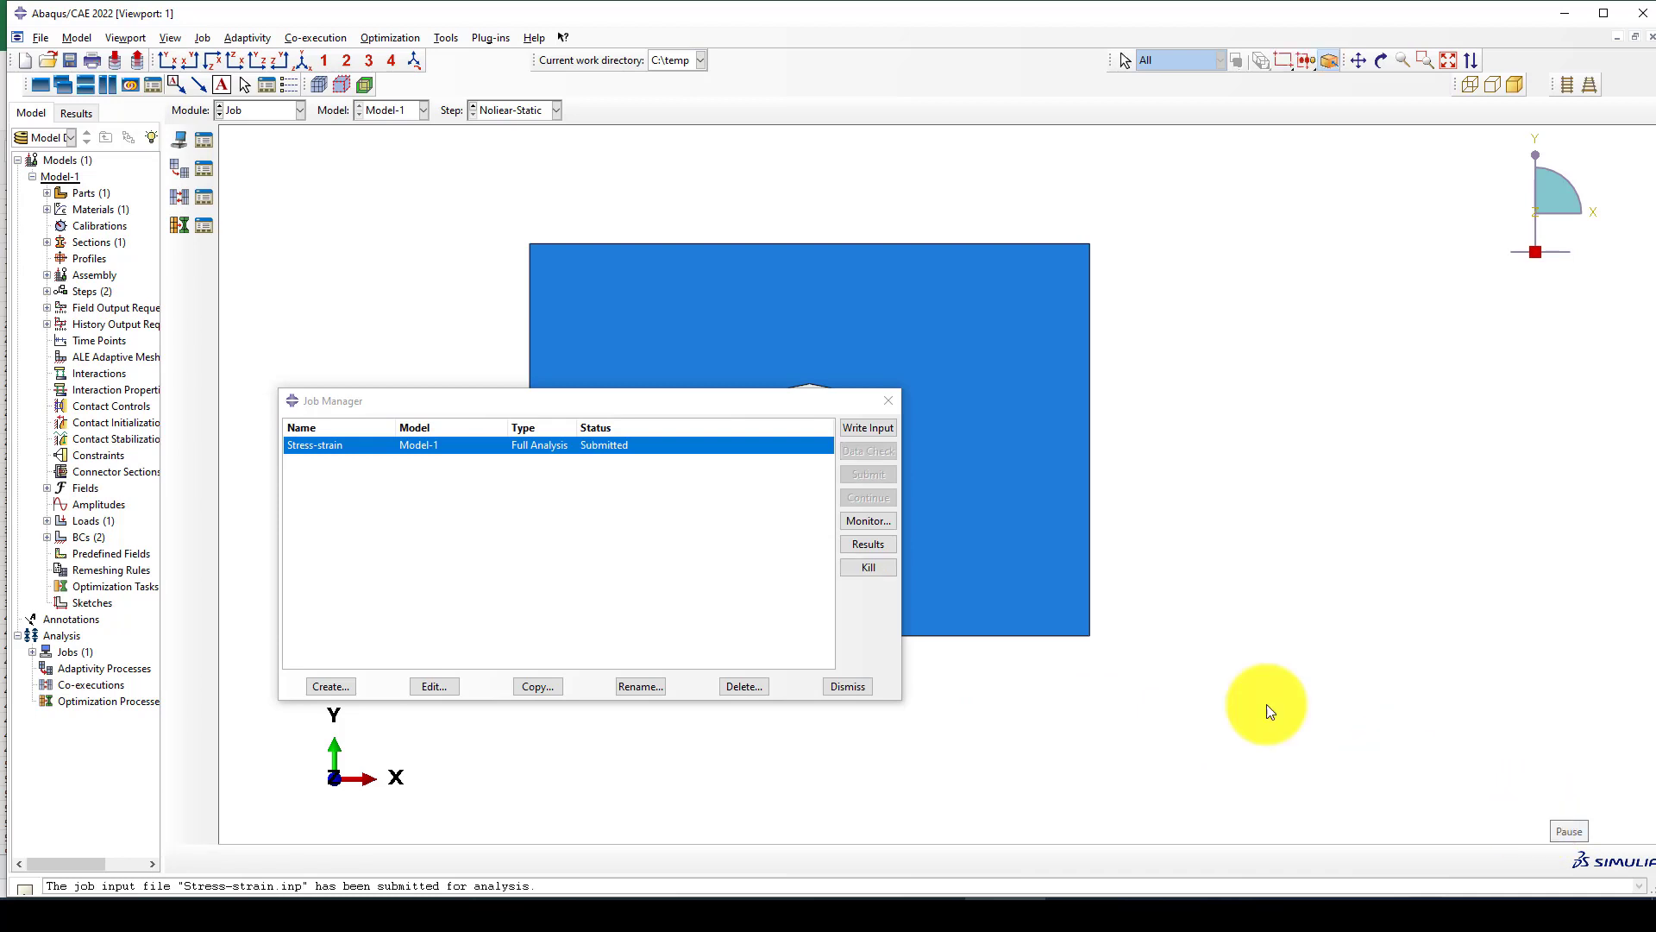
# Monitor the Stress-strain job and read its error messages and increment history.
pyautogui.click(869, 520)
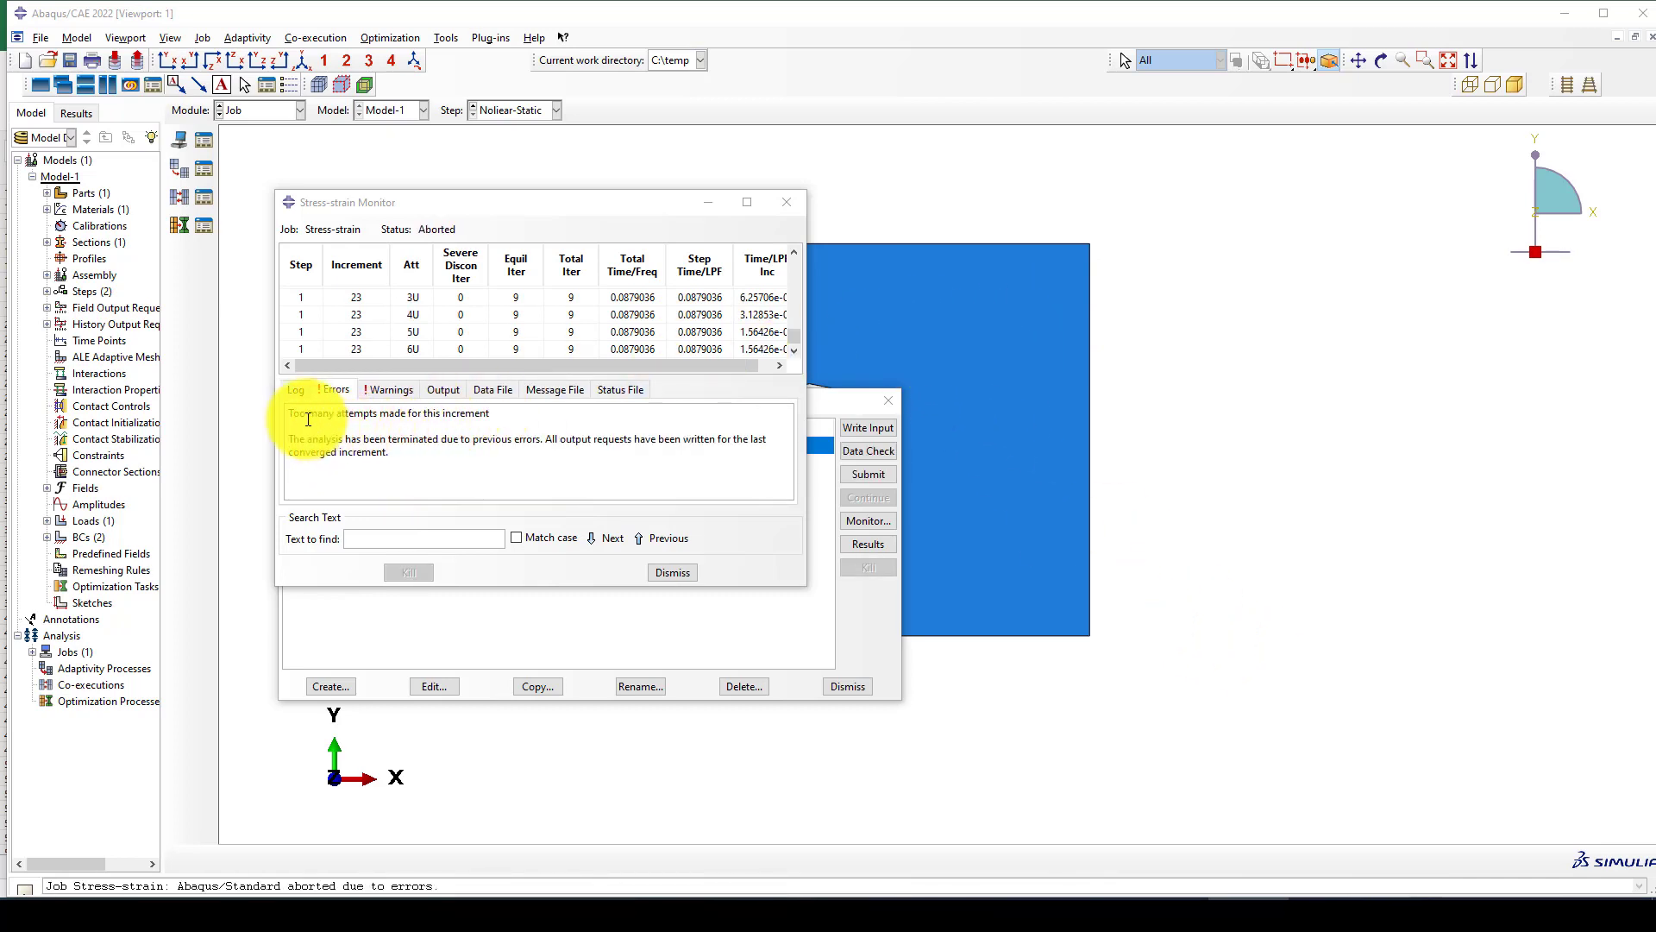
pyautogui.moveTo(307, 414); pyautogui.dragTo(479, 413)
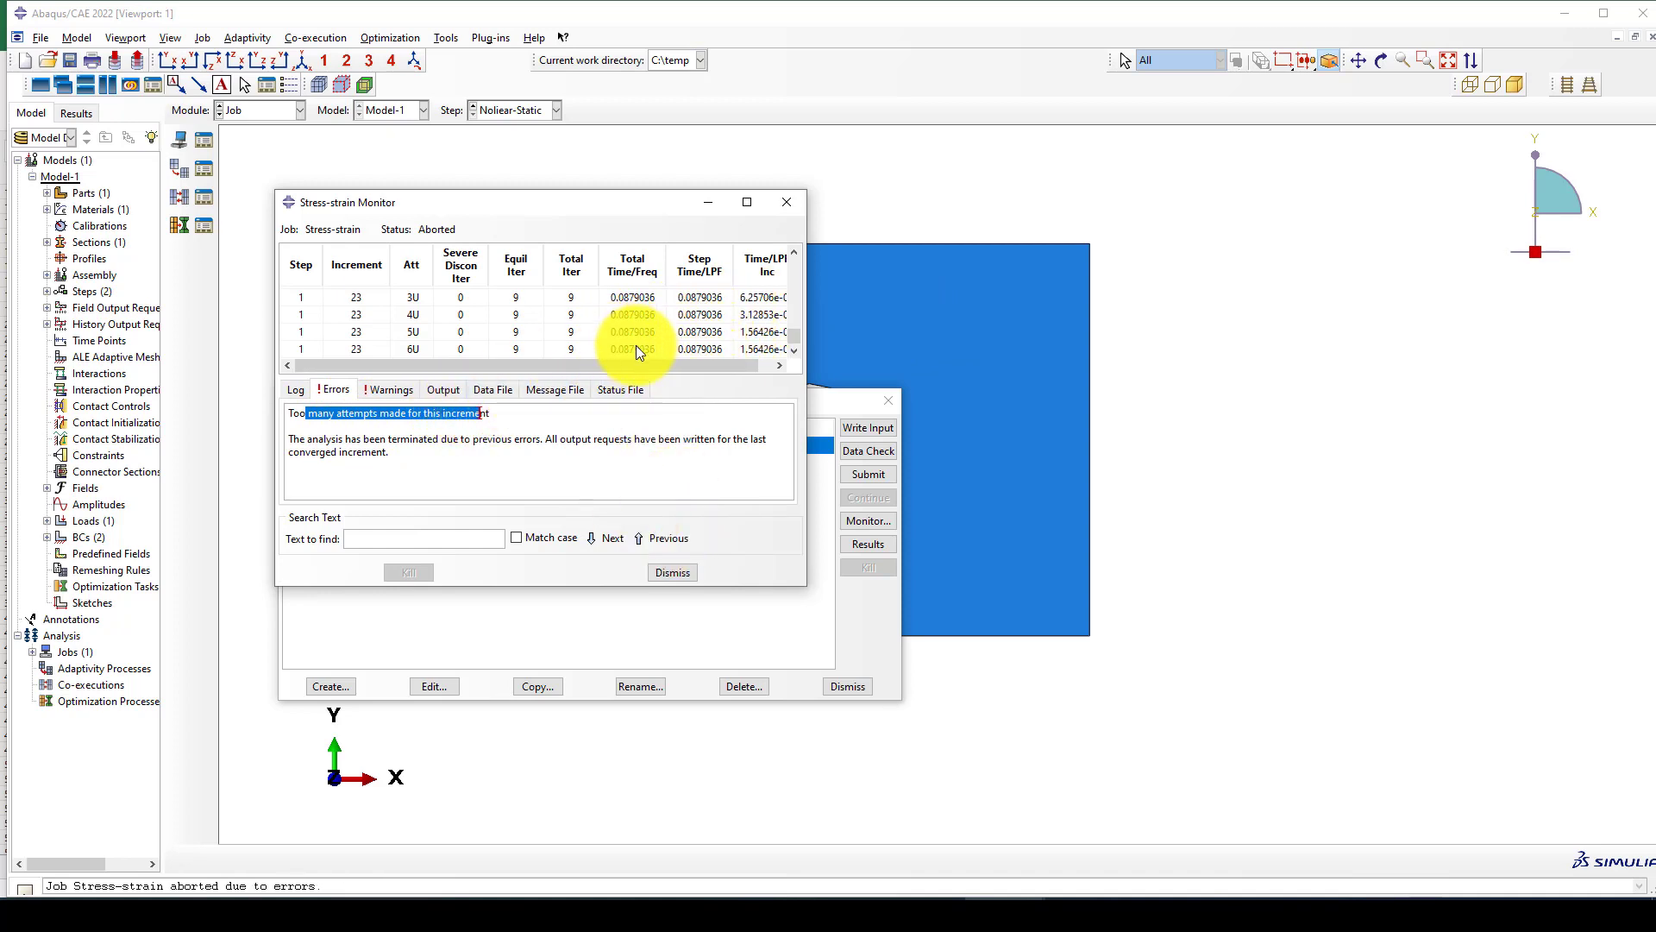
pyautogui.click(673, 573)
# Open the Stress-strain job's results and show the Mises stress contours on the deformed plate in the XY view.
pyautogui.click(866, 544)
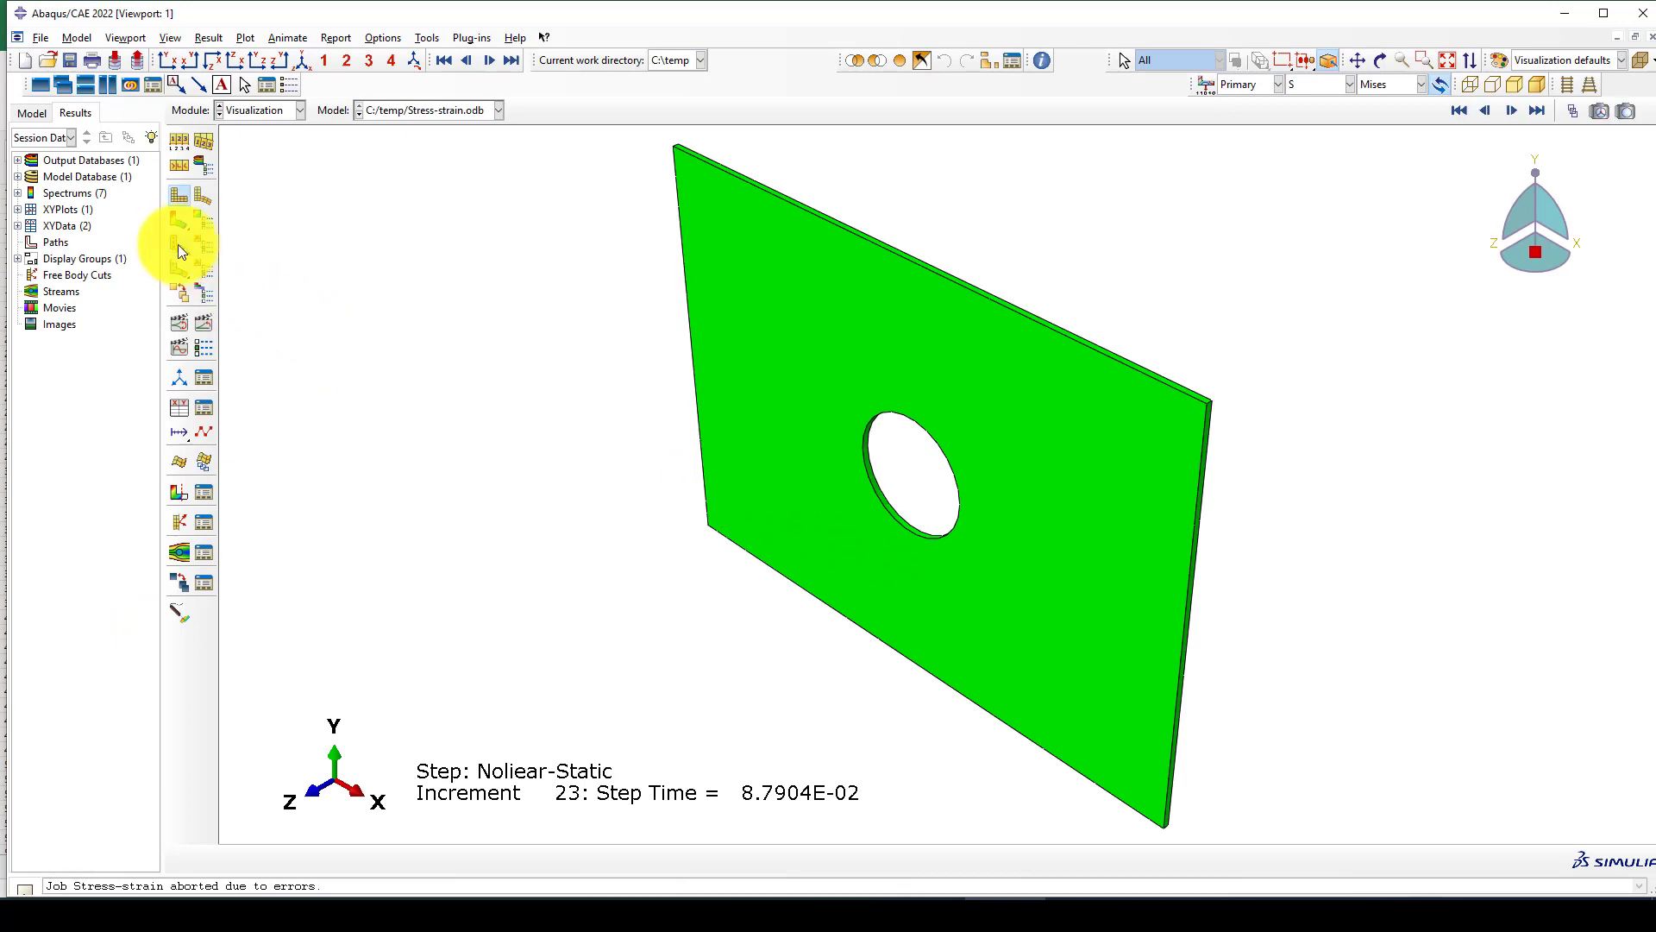
pyautogui.click(180, 222)
pyautogui.click(167, 59)
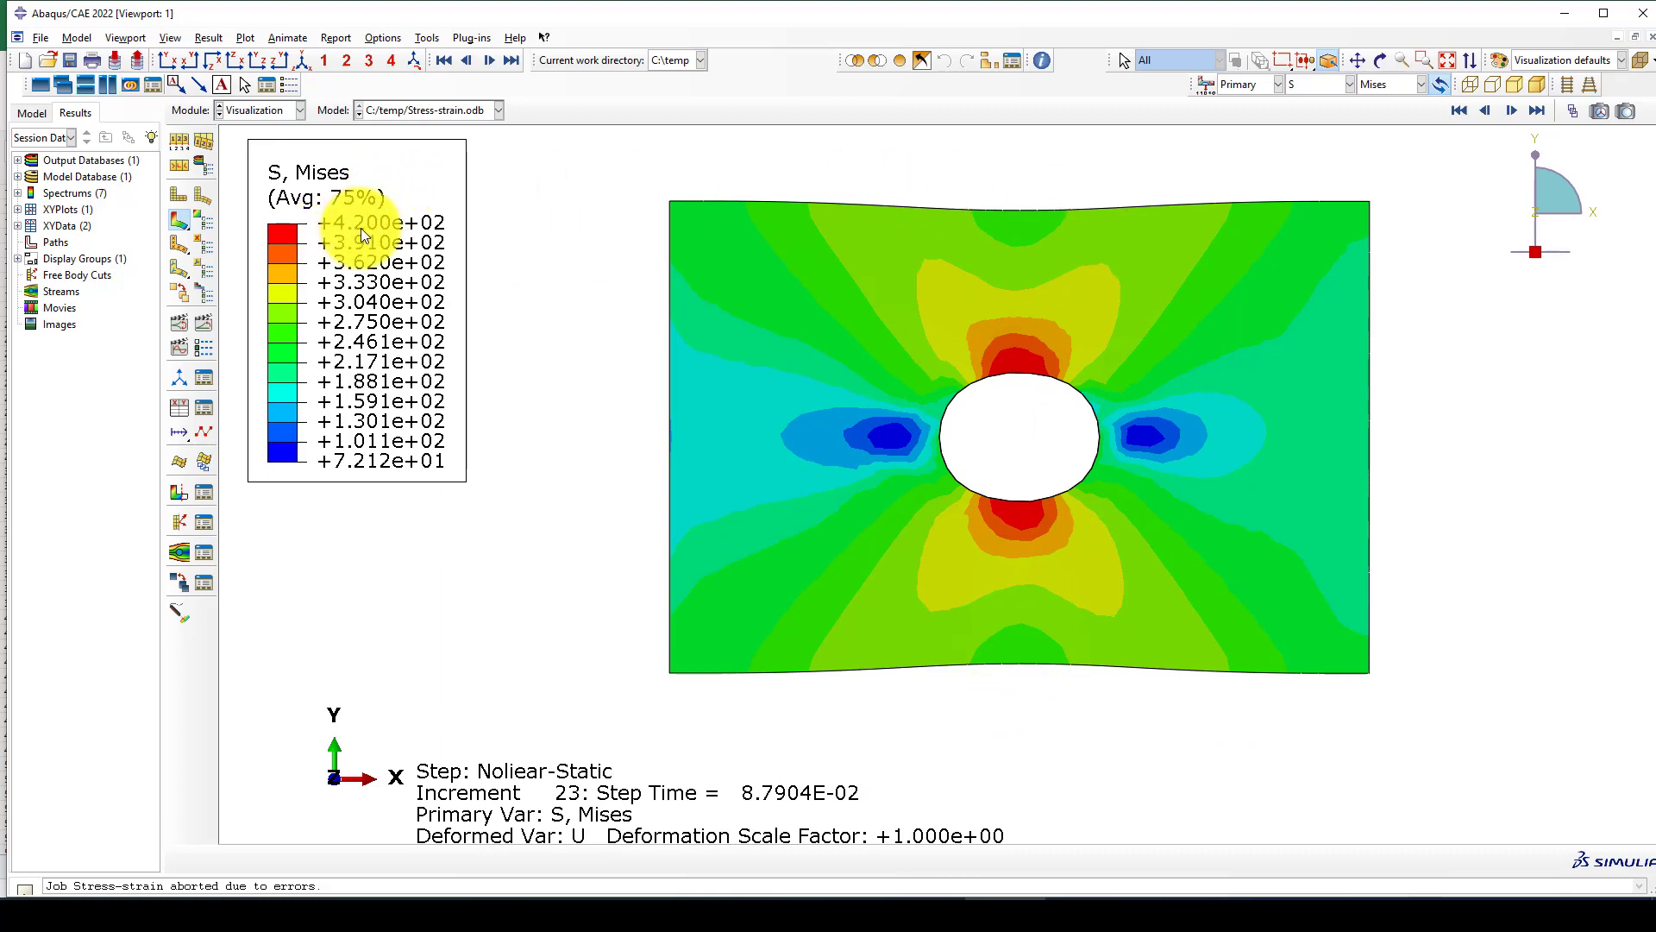
# Create XY data from ODB field output for S Mises and LE11 at the previously picked element, and plot both over time.
pyautogui.click(213, 411)
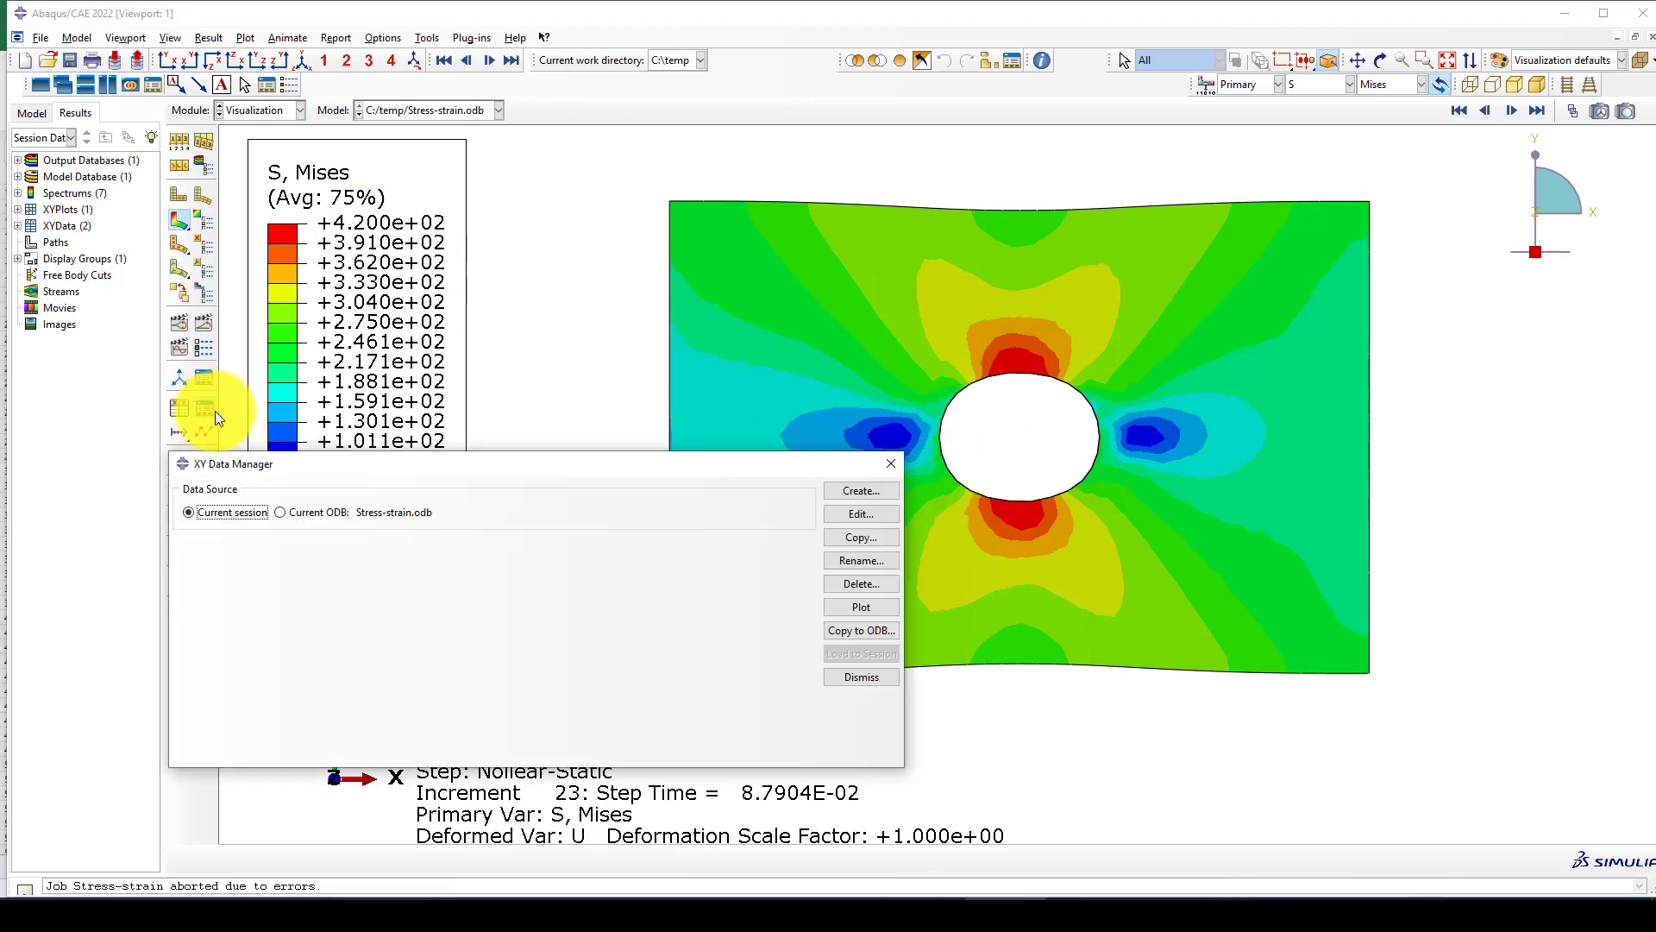
pyautogui.click(853, 492)
pyautogui.click(259, 375)
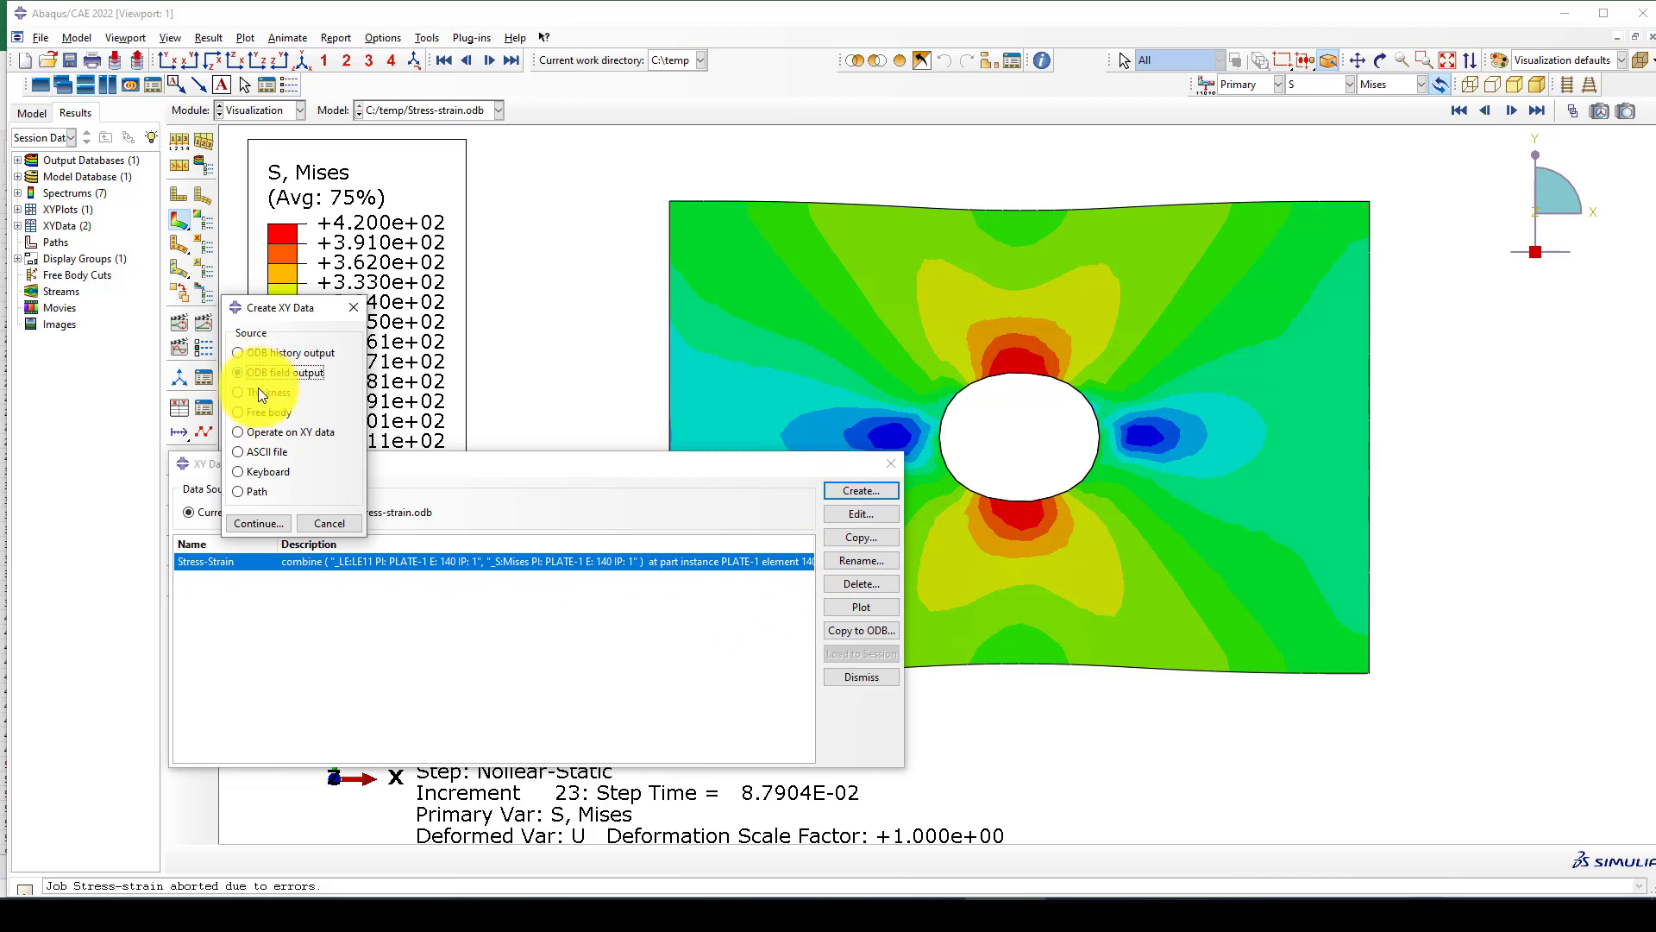
pyautogui.click(261, 527)
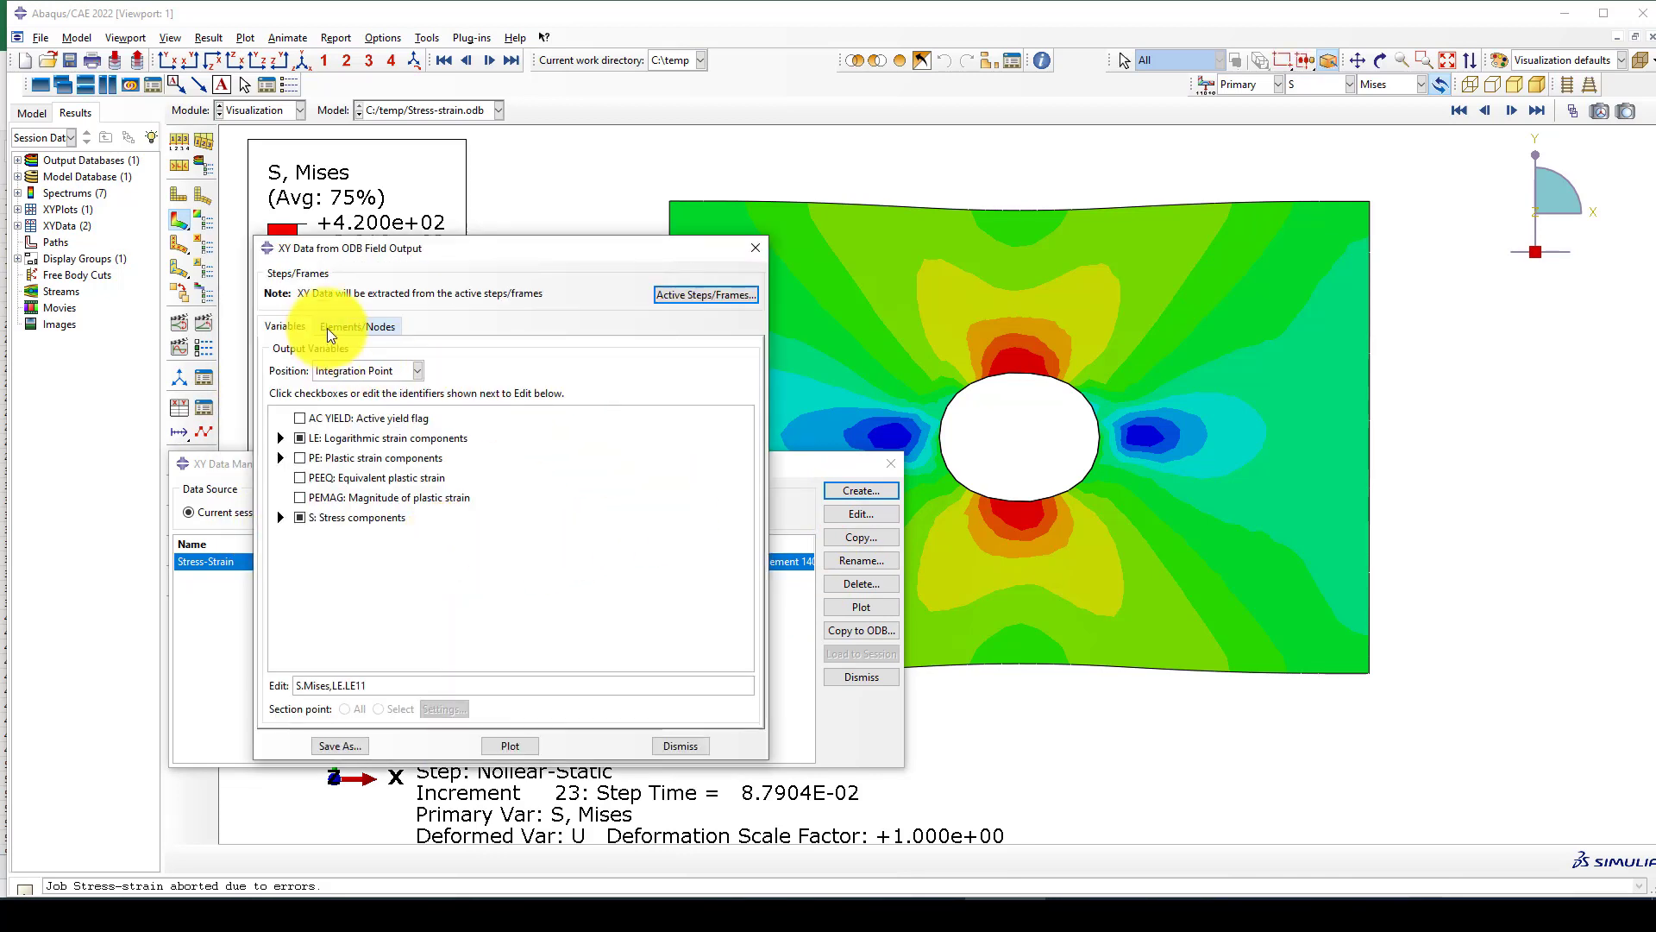
pyautogui.click(349, 326)
pyautogui.click(427, 377)
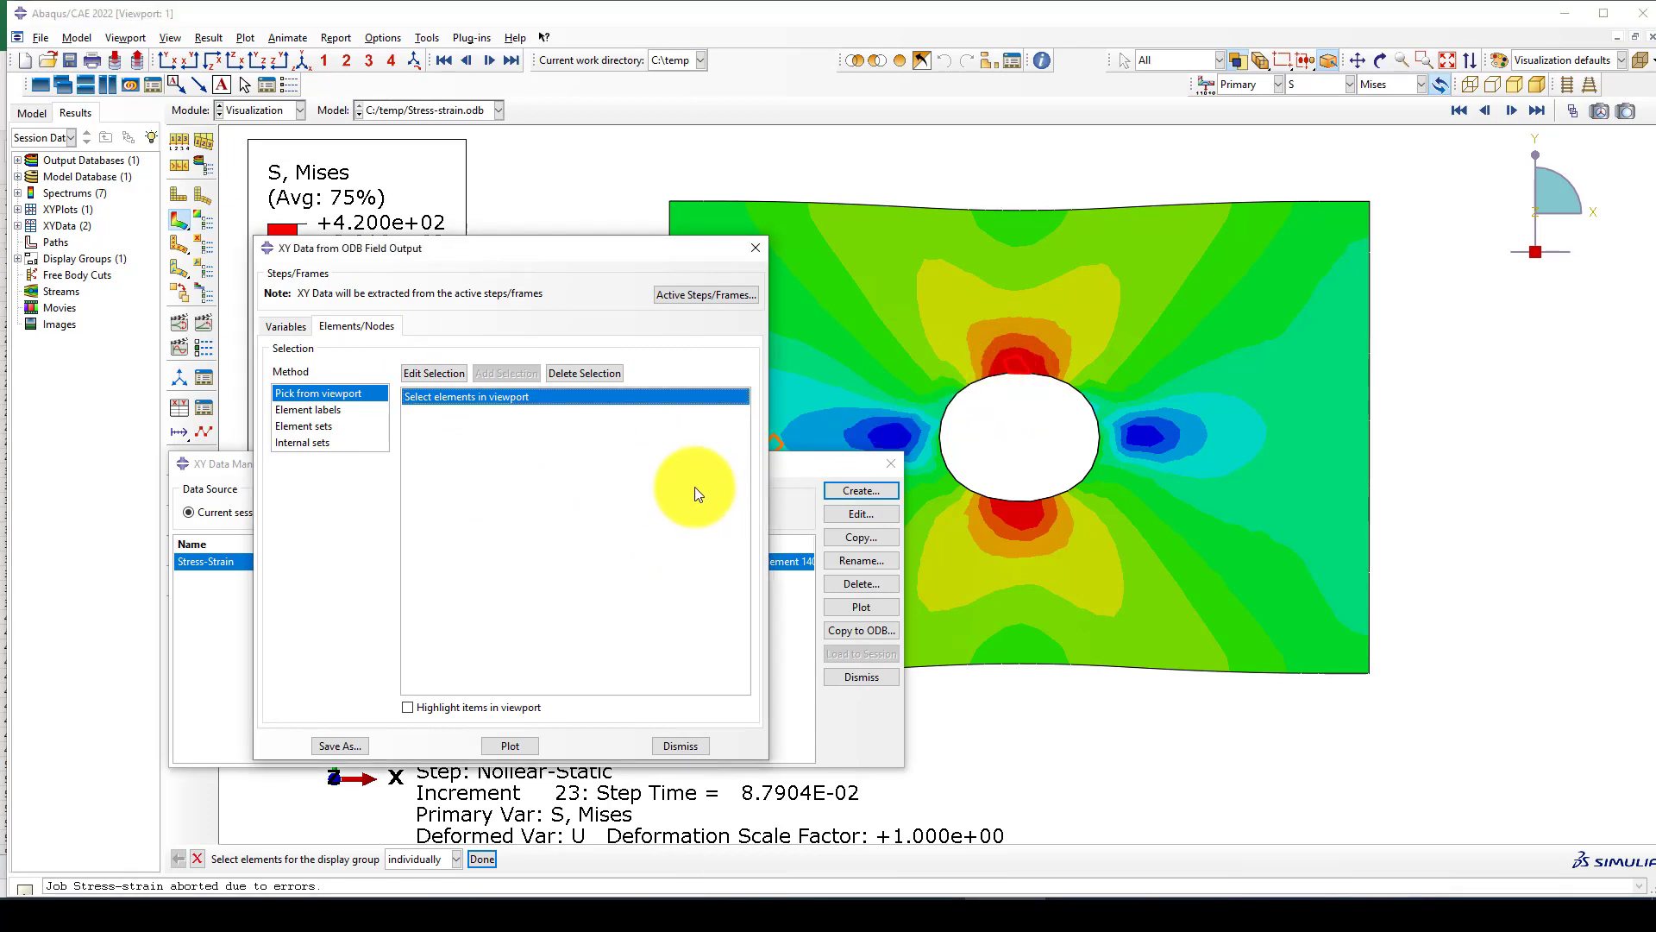
pyautogui.click(515, 744)
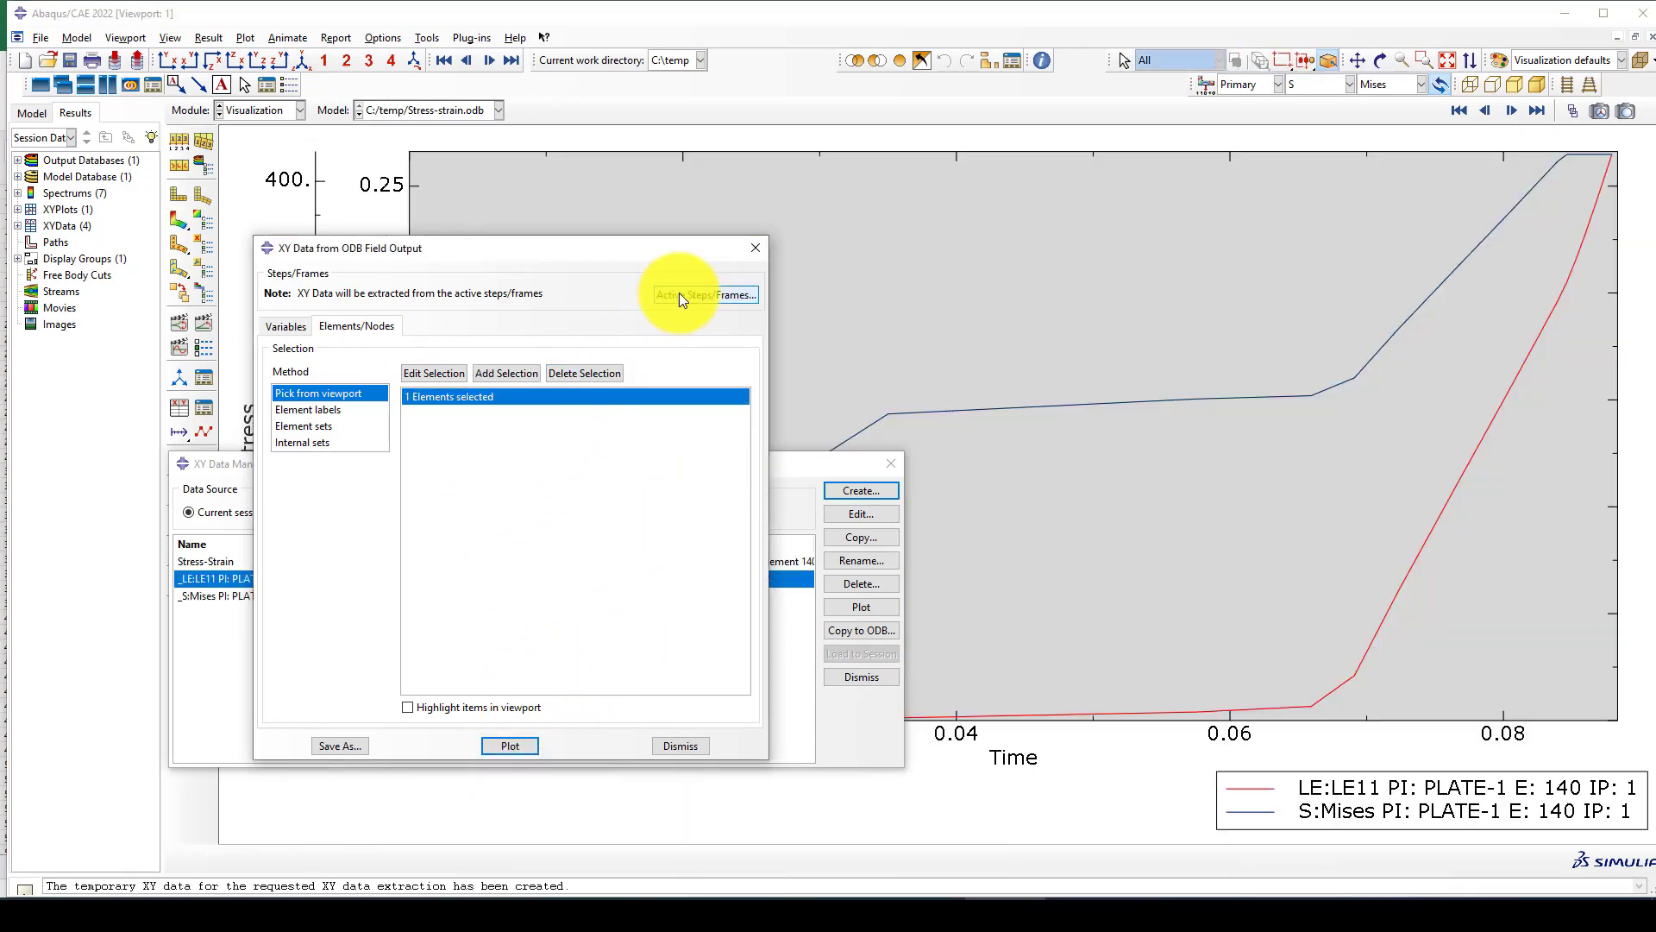
pyautogui.click(753, 247)
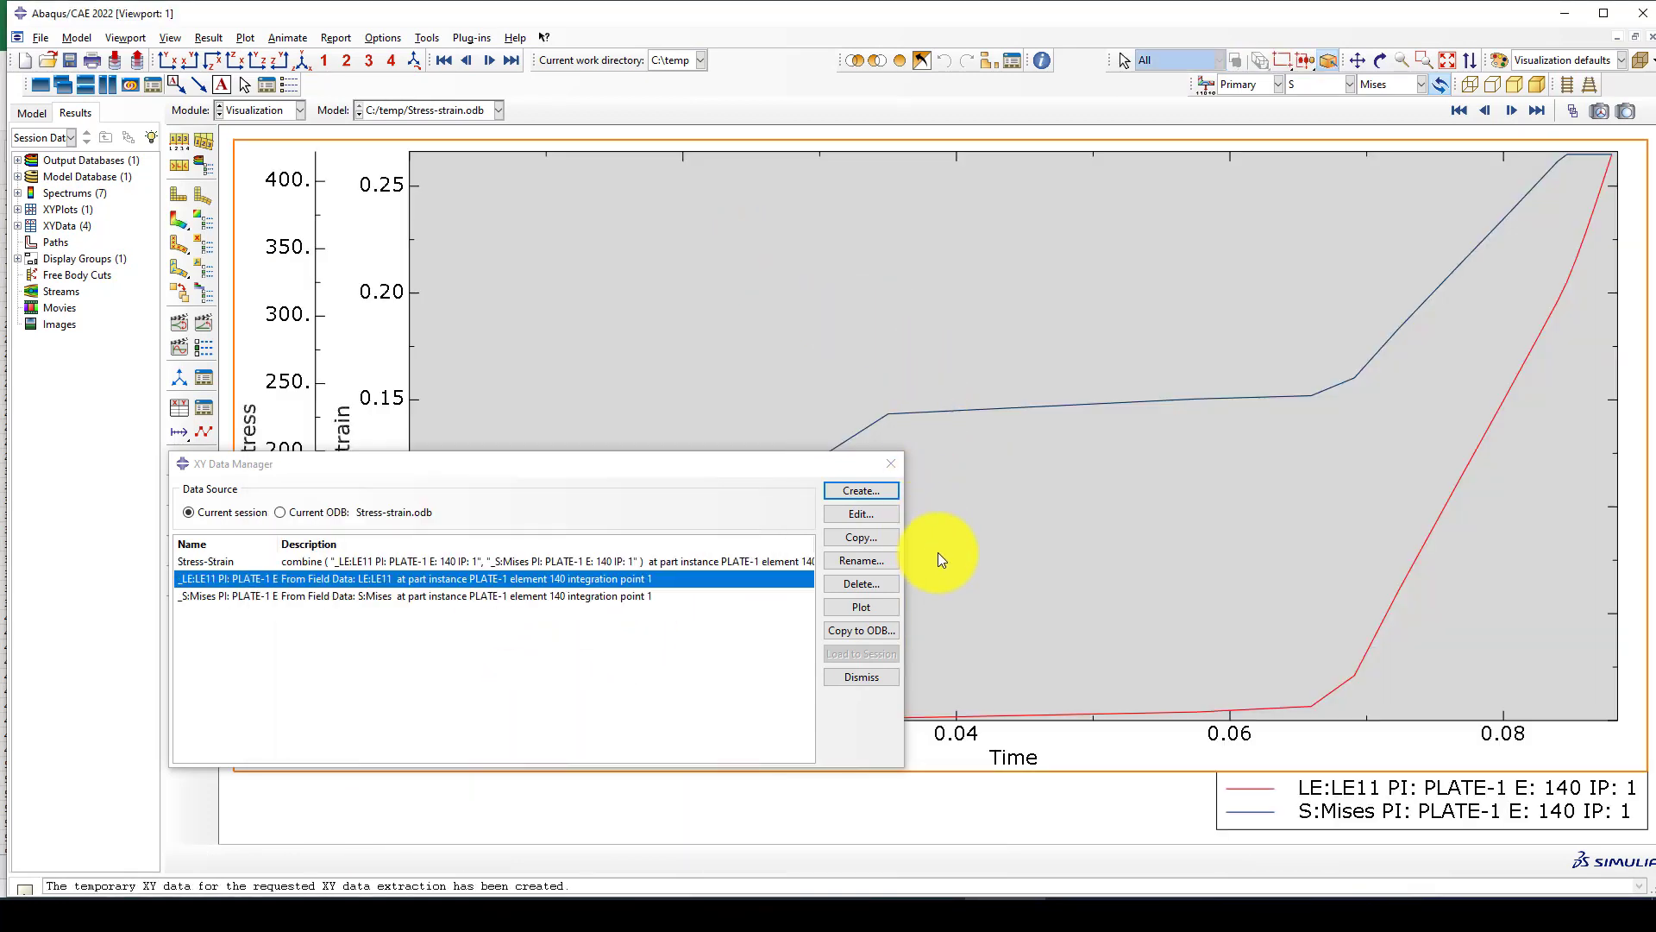
# Start an operation on XY data and build a combine expression from the LE11 strain and Mises stress data, in that order.
pyautogui.click(858, 491)
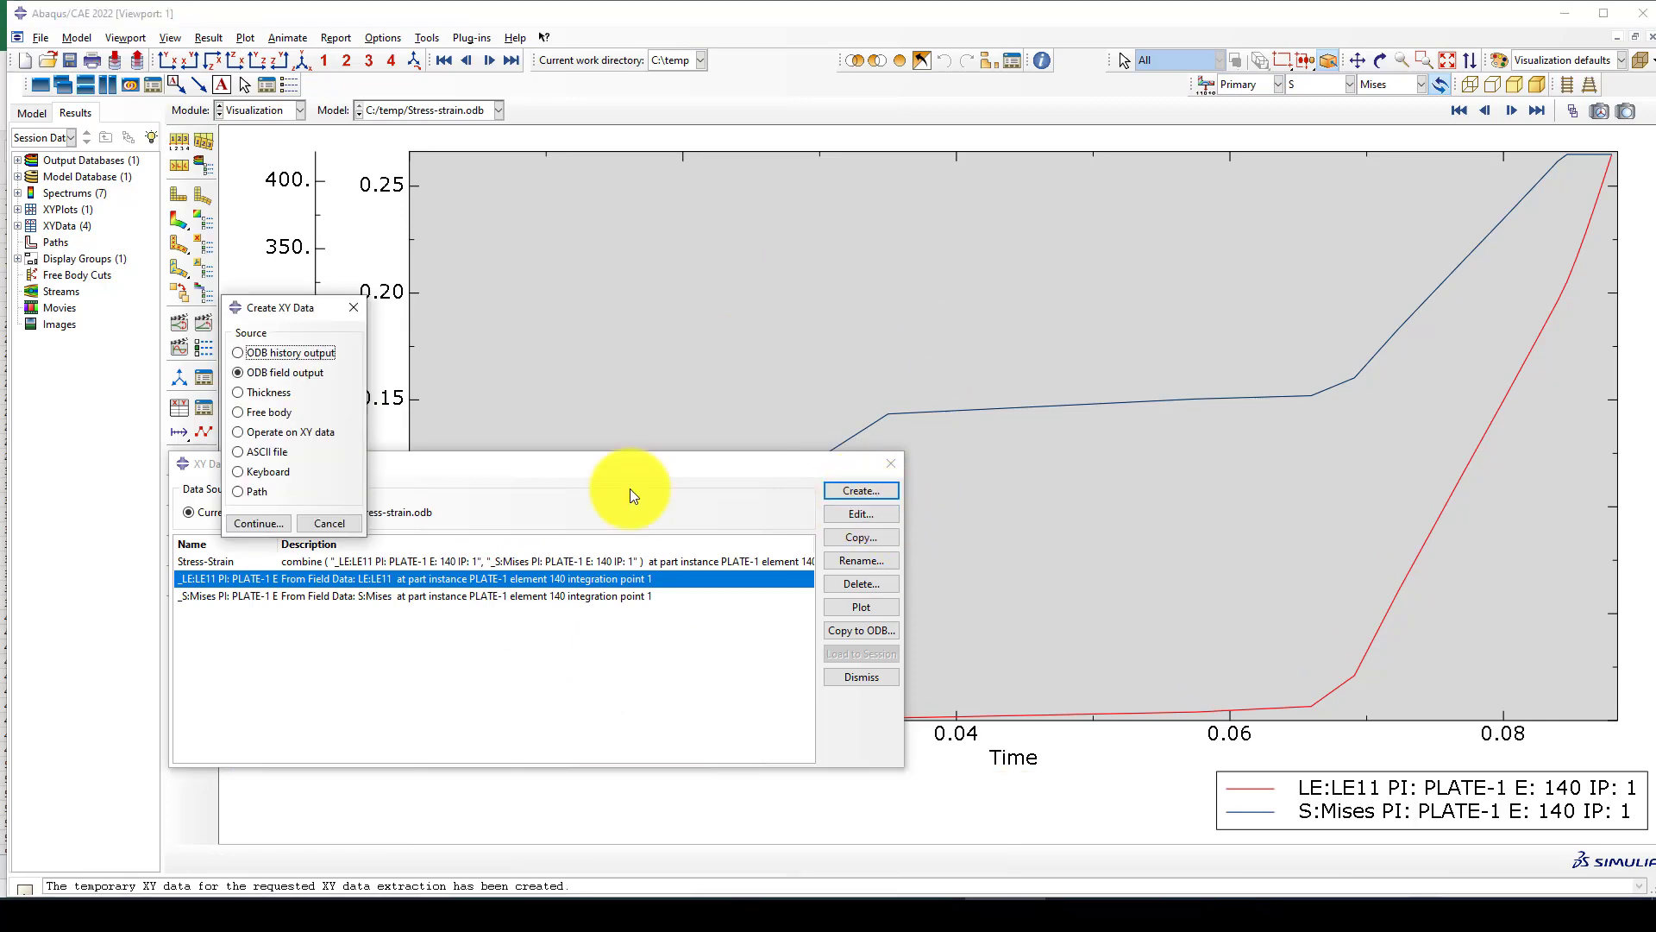
pyautogui.click(298, 433)
pyautogui.click(273, 523)
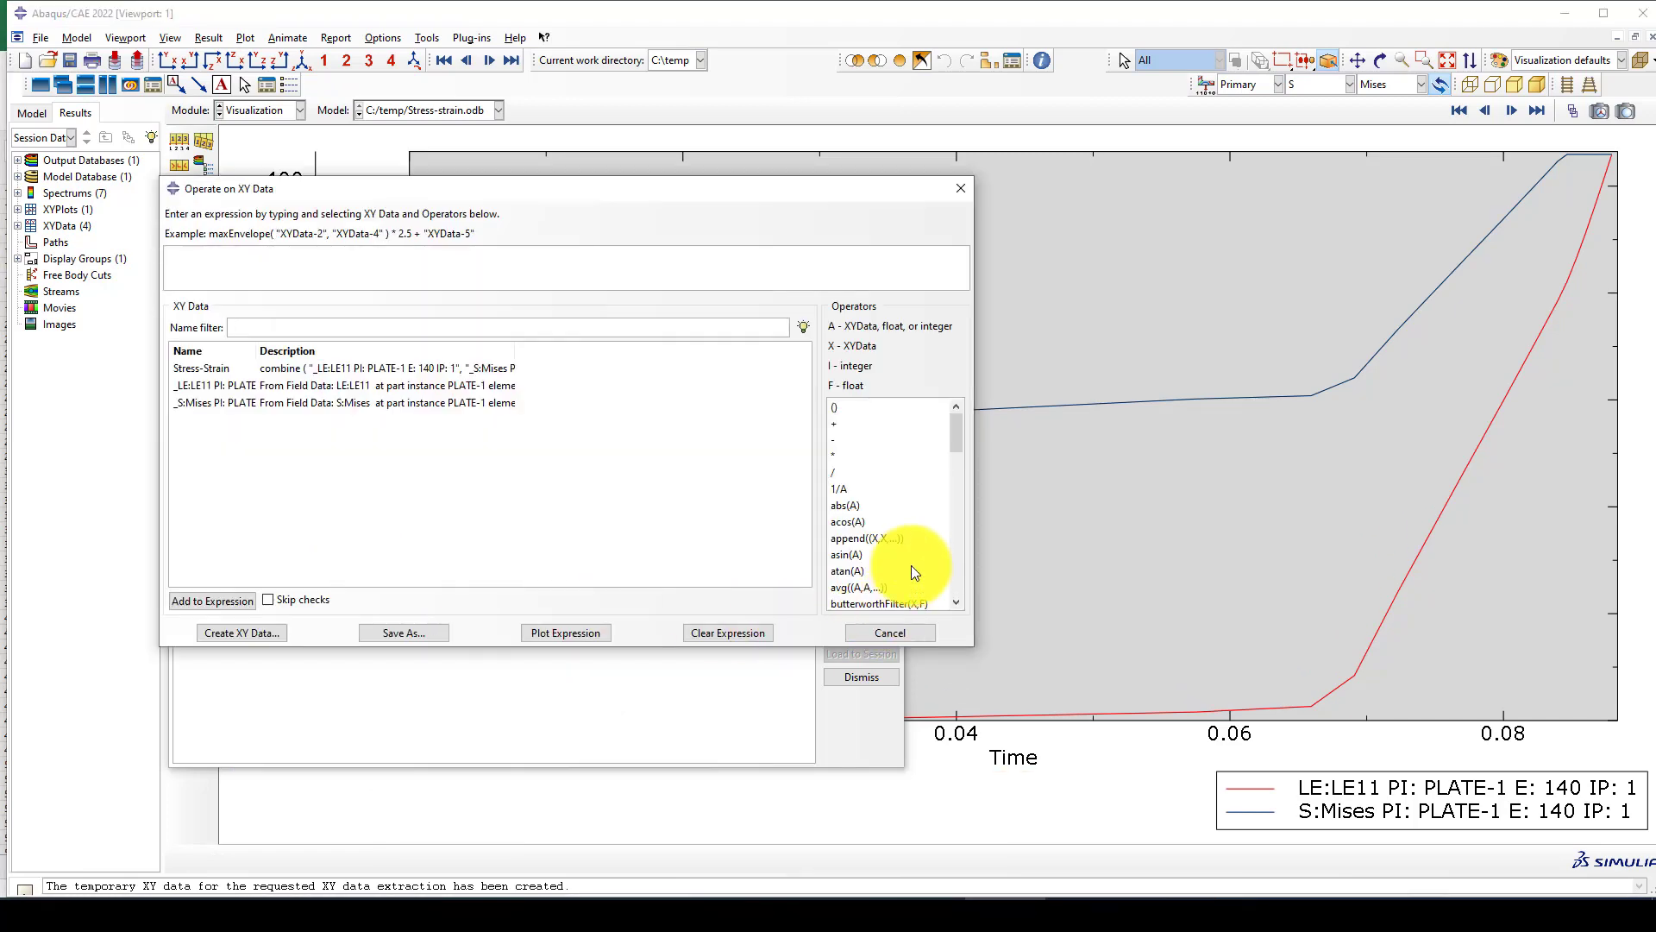
pyautogui.scroll(-1, 888, 518)
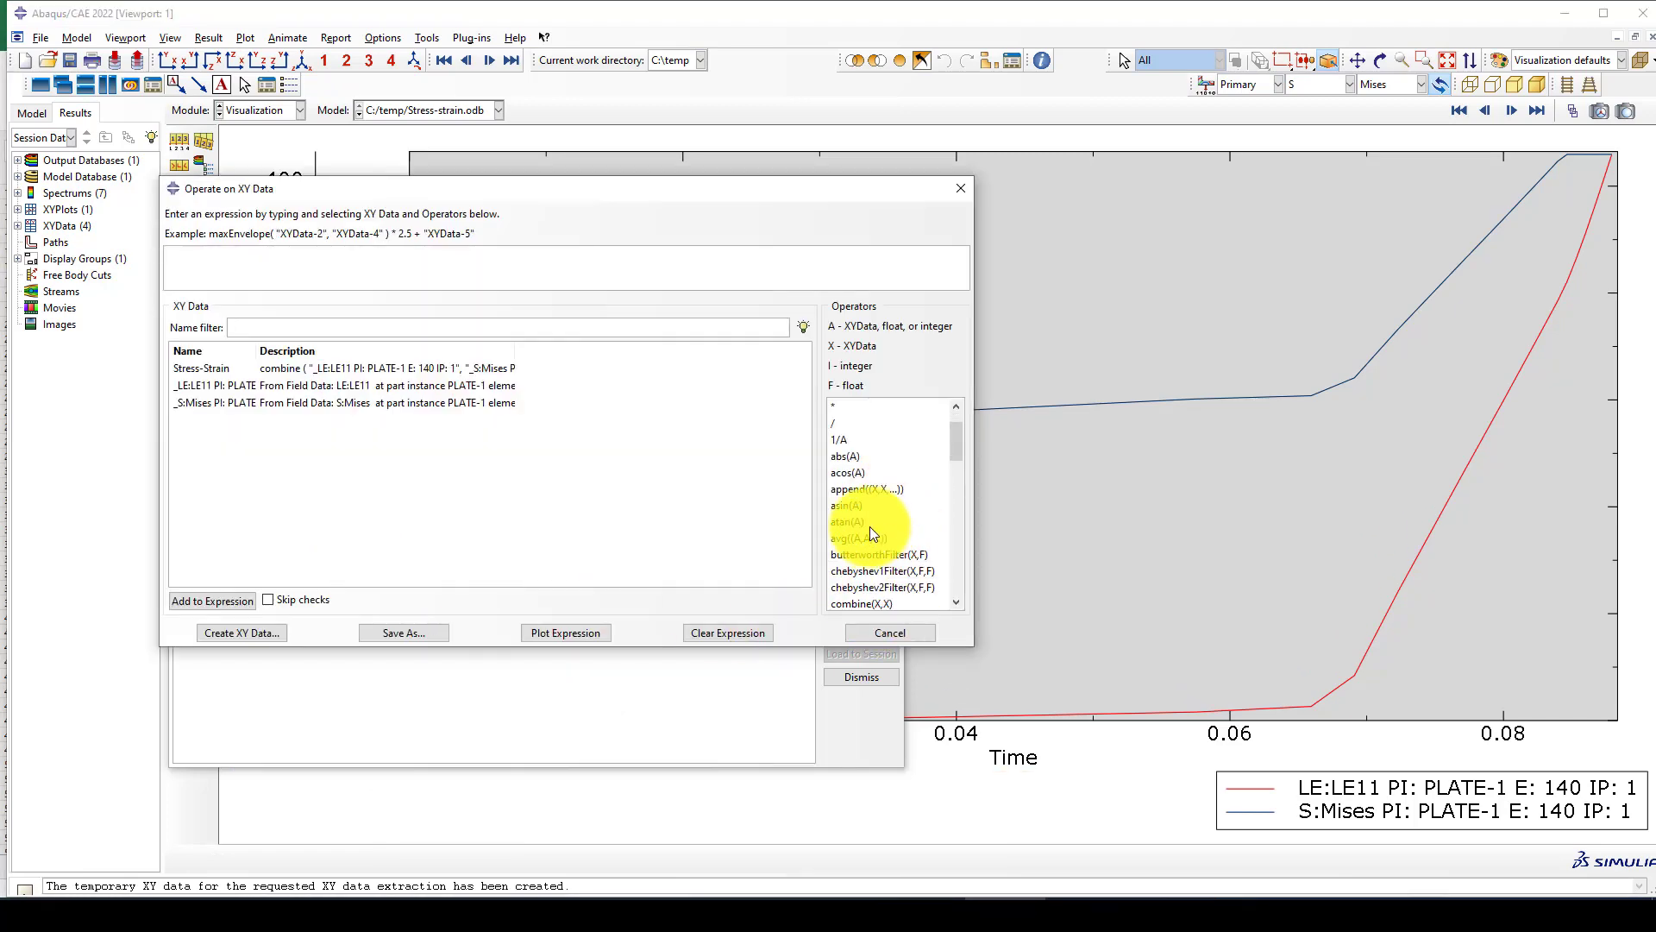
pyautogui.click(866, 603)
pyautogui.doubleClick(200, 387)
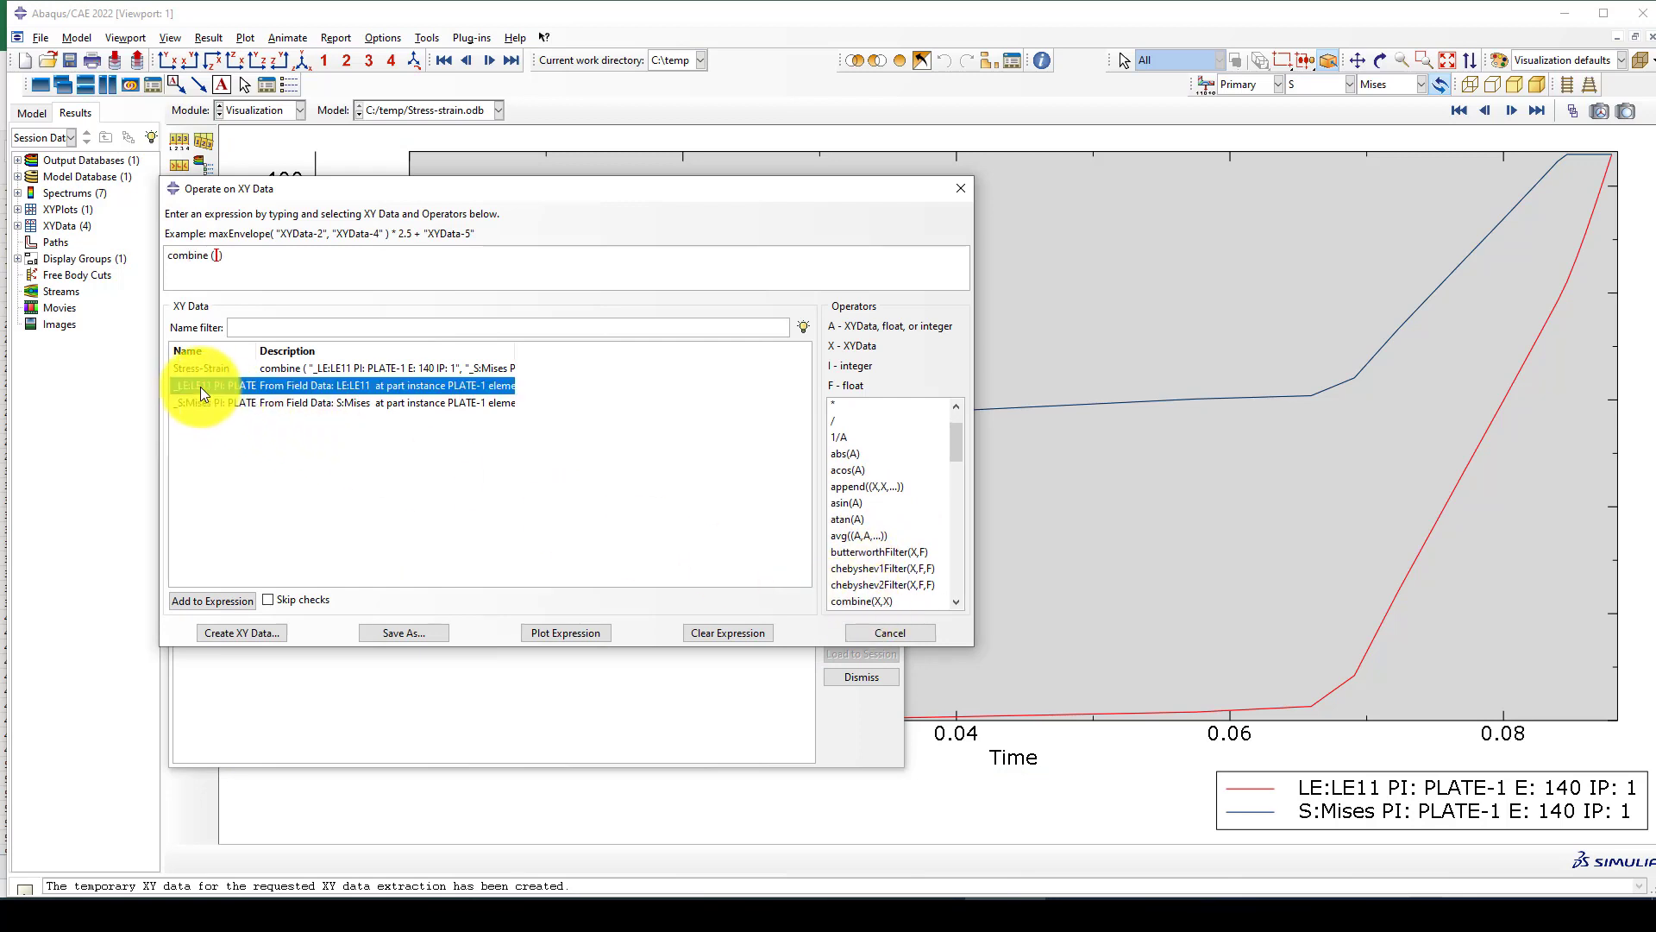
pyautogui.doubleClick(289, 405)
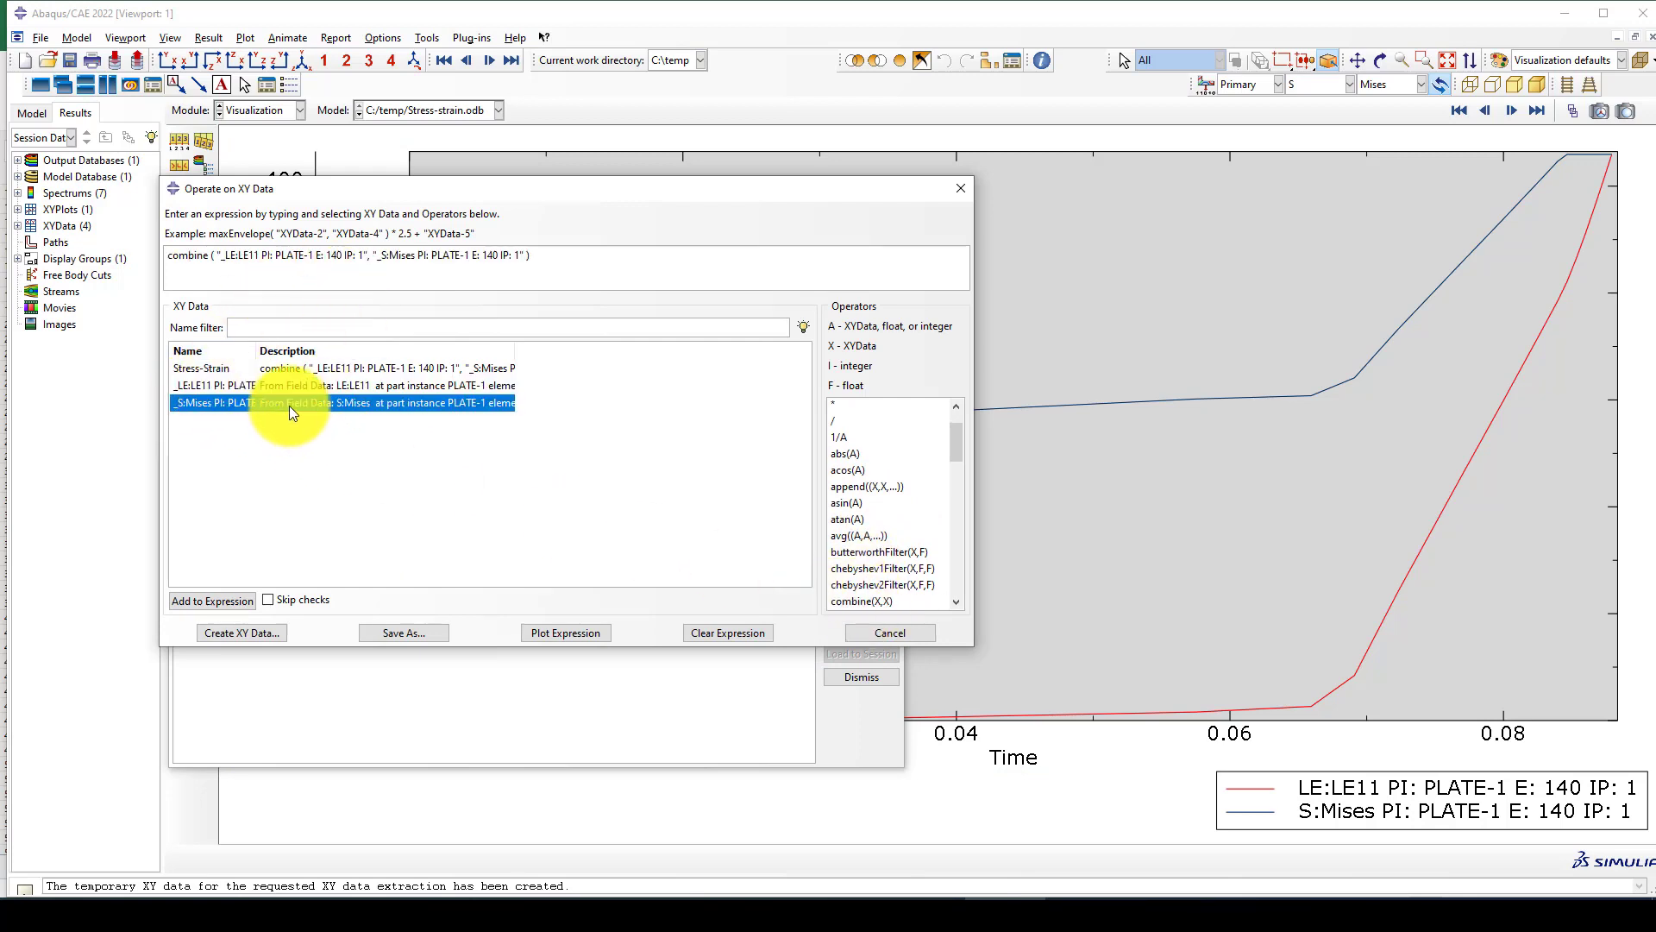
# Save the combined expression as Stress-Strain Curve and leave the expression dialog.
pyautogui.click(396, 631)
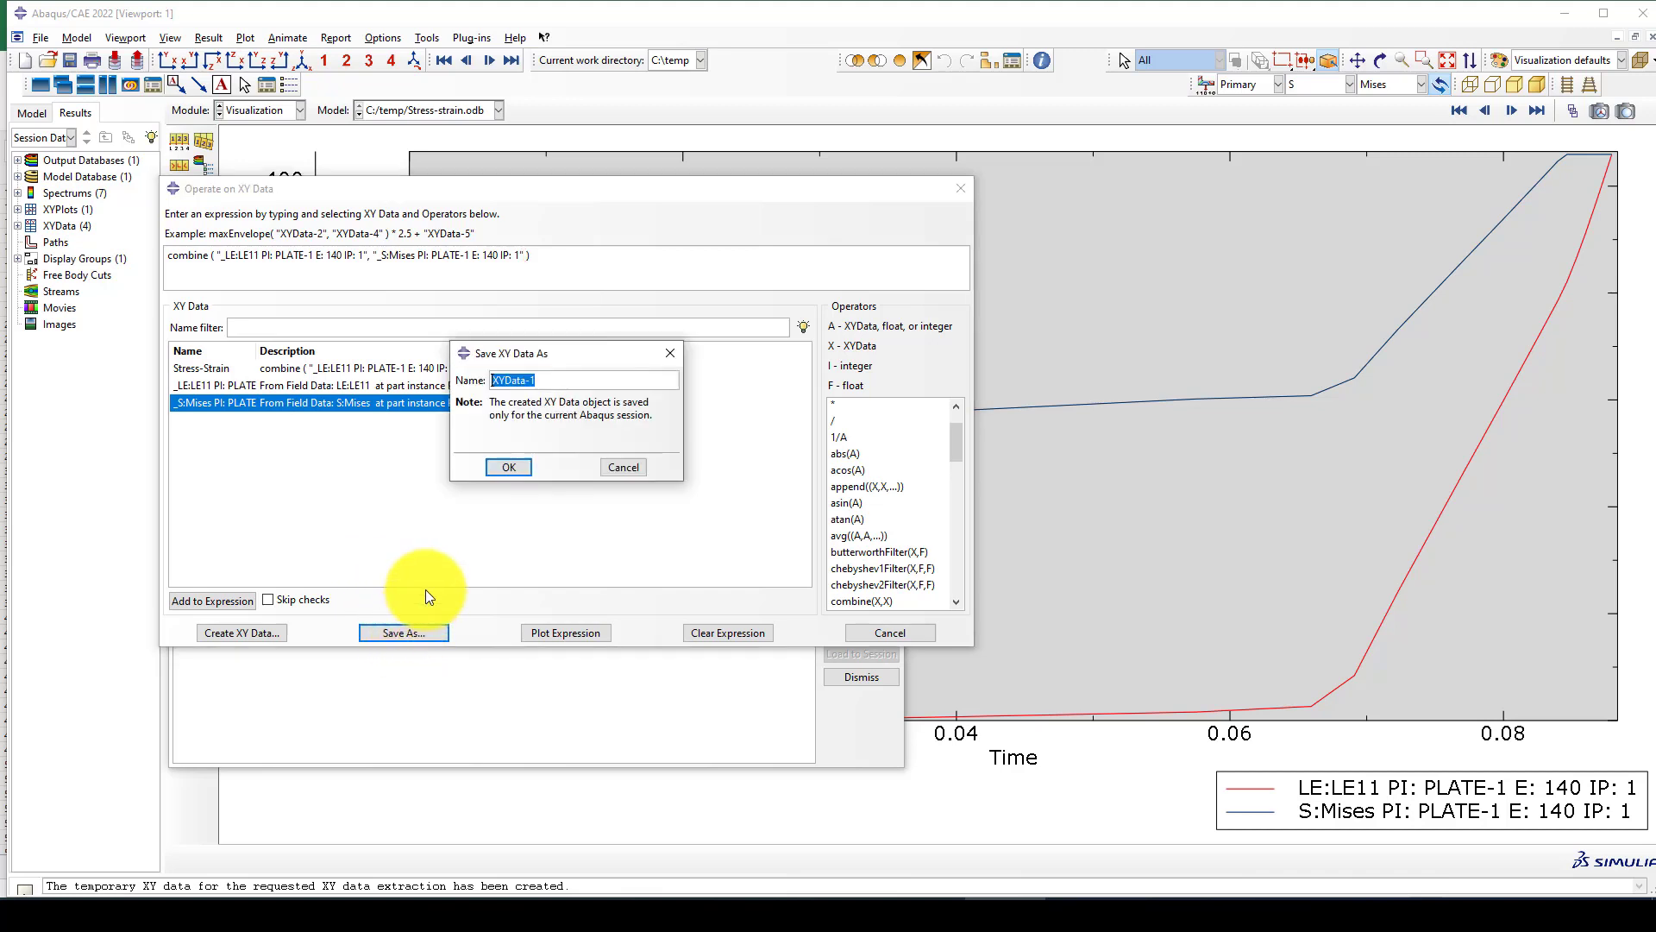
pyautogui.write('Stress-Strain Curve')
pyautogui.click(507, 467)
pyautogui.click(890, 632)
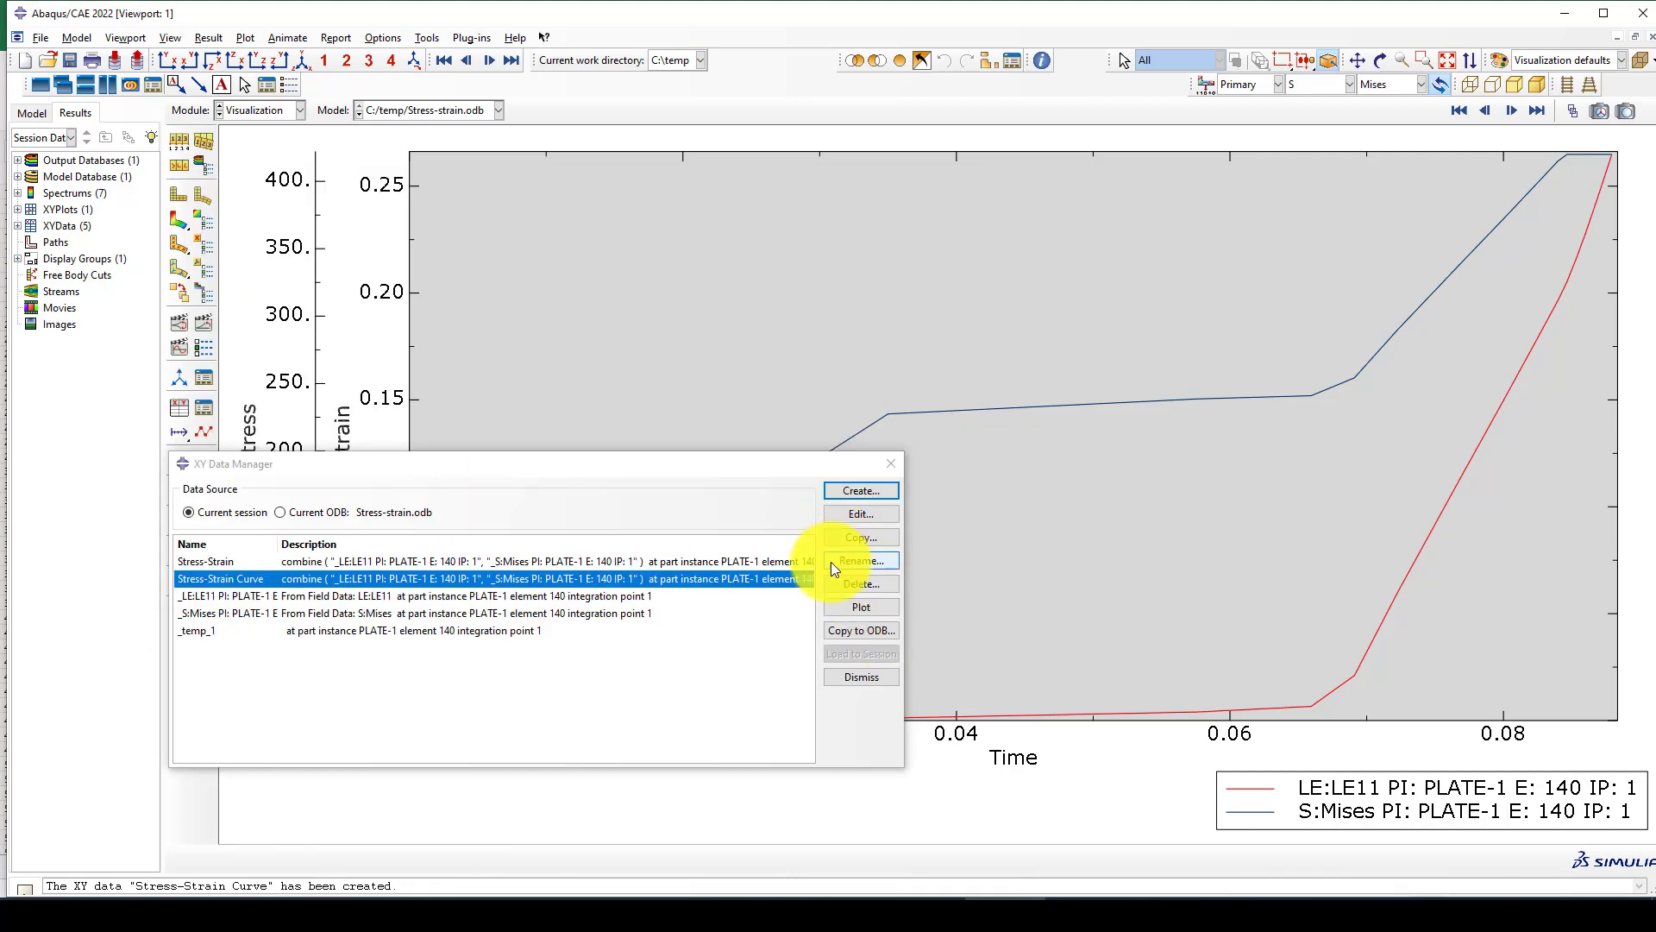
# Plot the Stress-Strain and Stress-Strain Curve data sets together in one graph.
pyautogui.click(307, 562)
pyautogui.keyDown('shift'); pyautogui.click(306, 573); pyautogui.keyUp('shift')
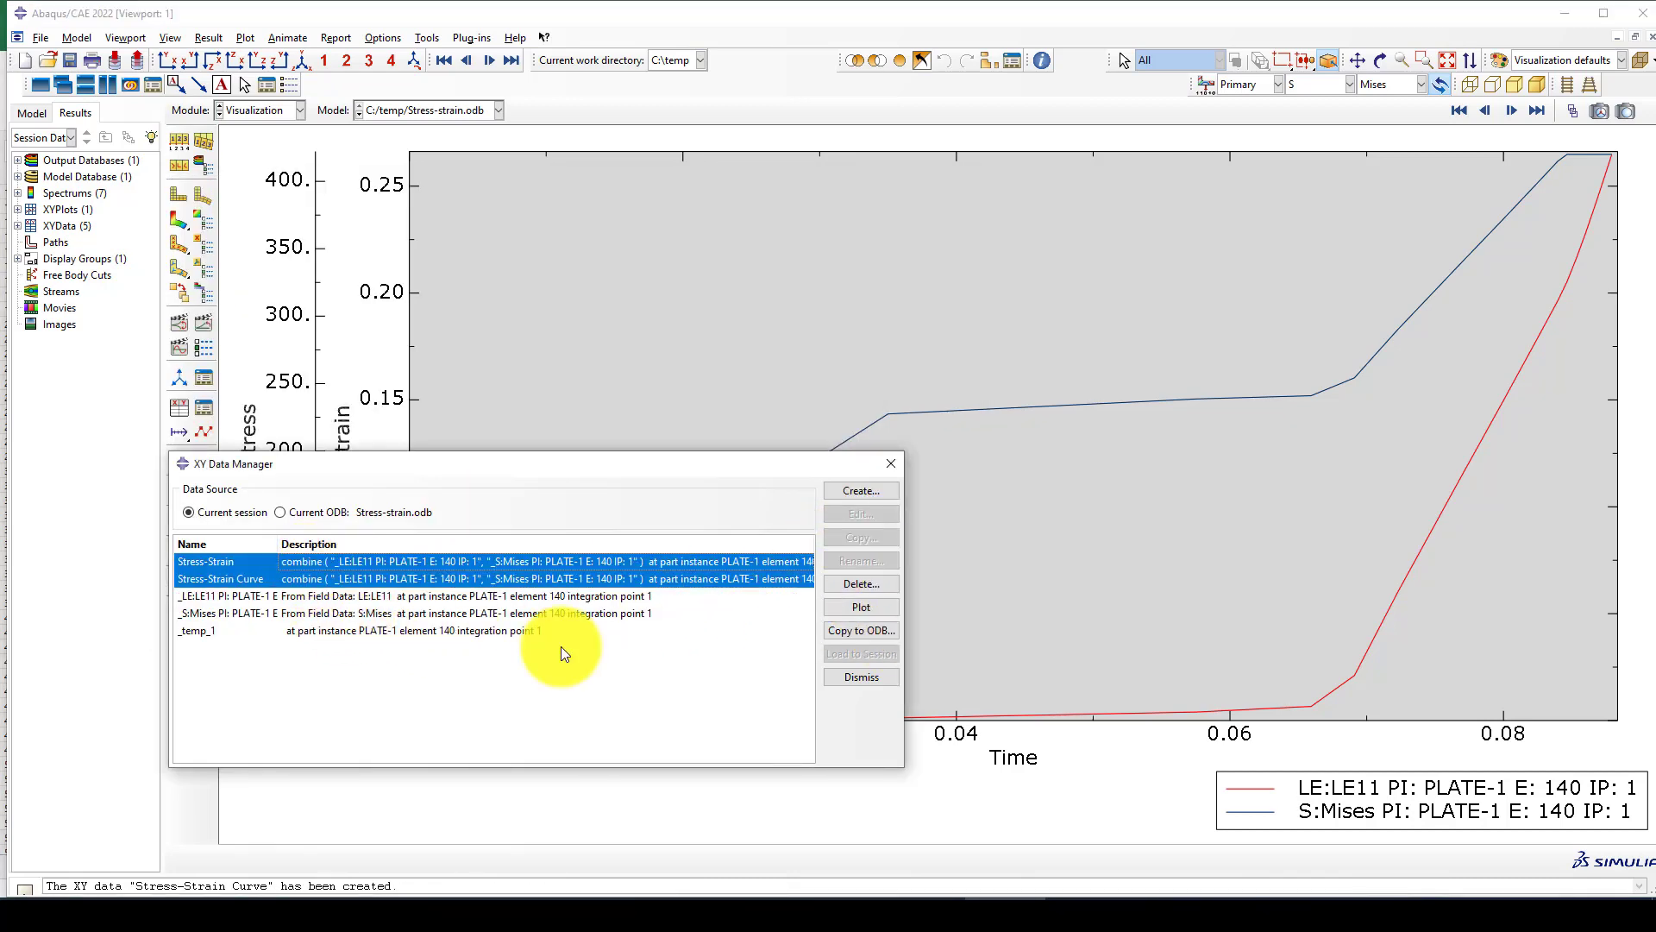
pyautogui.click(868, 607)
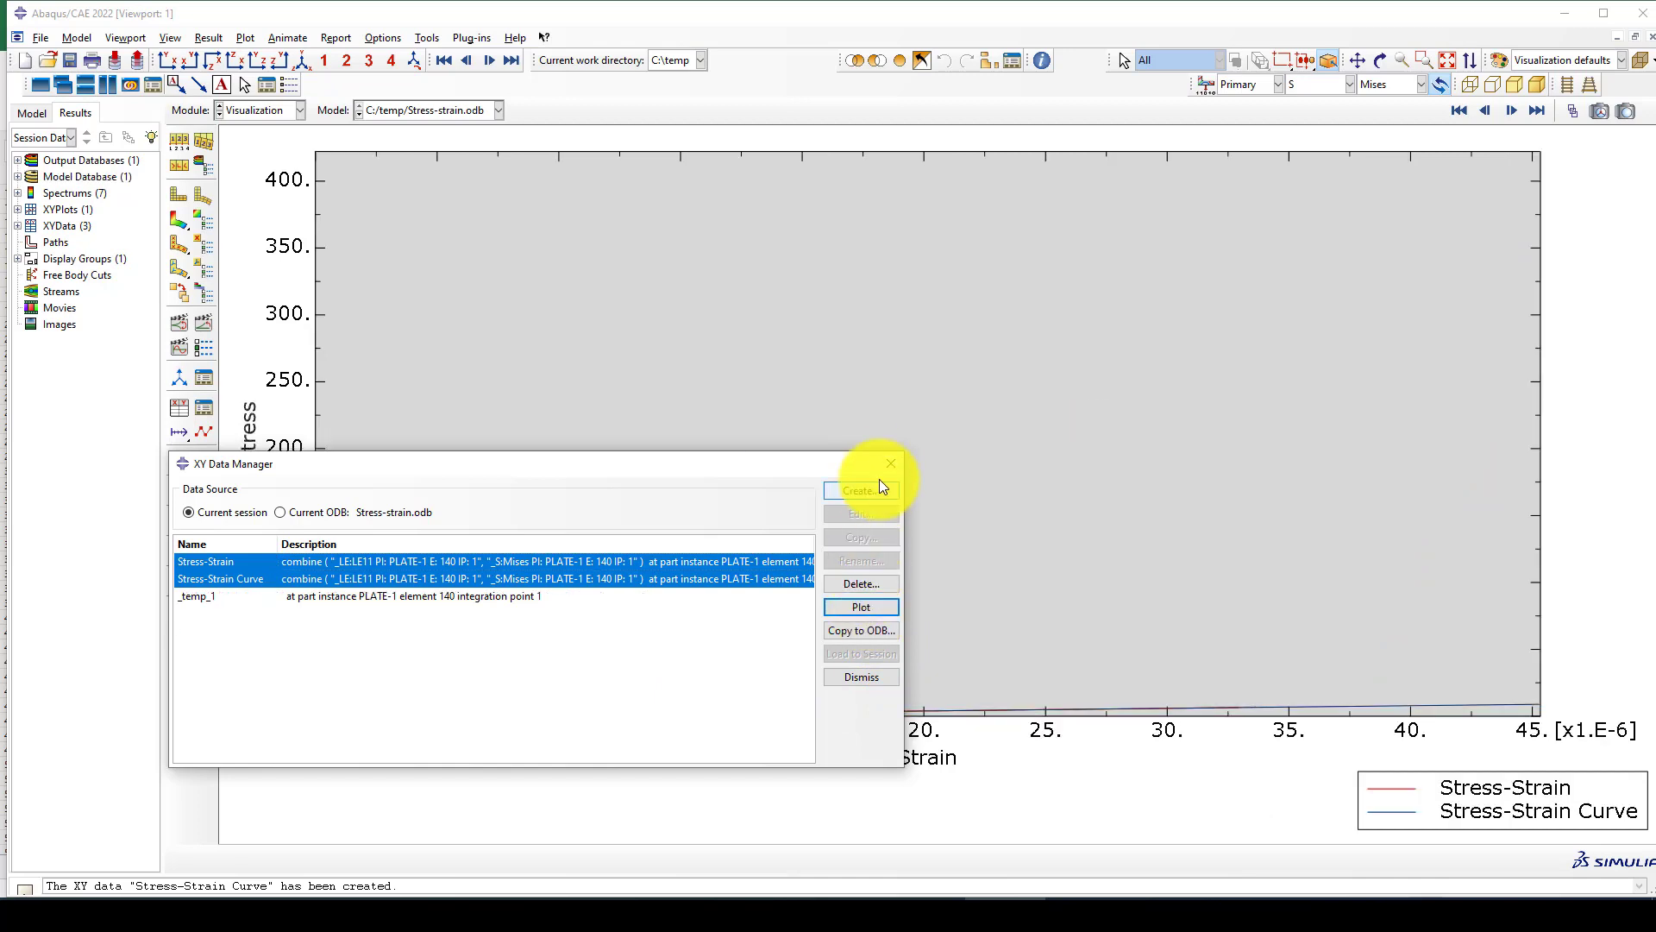
pyautogui.click(891, 464)
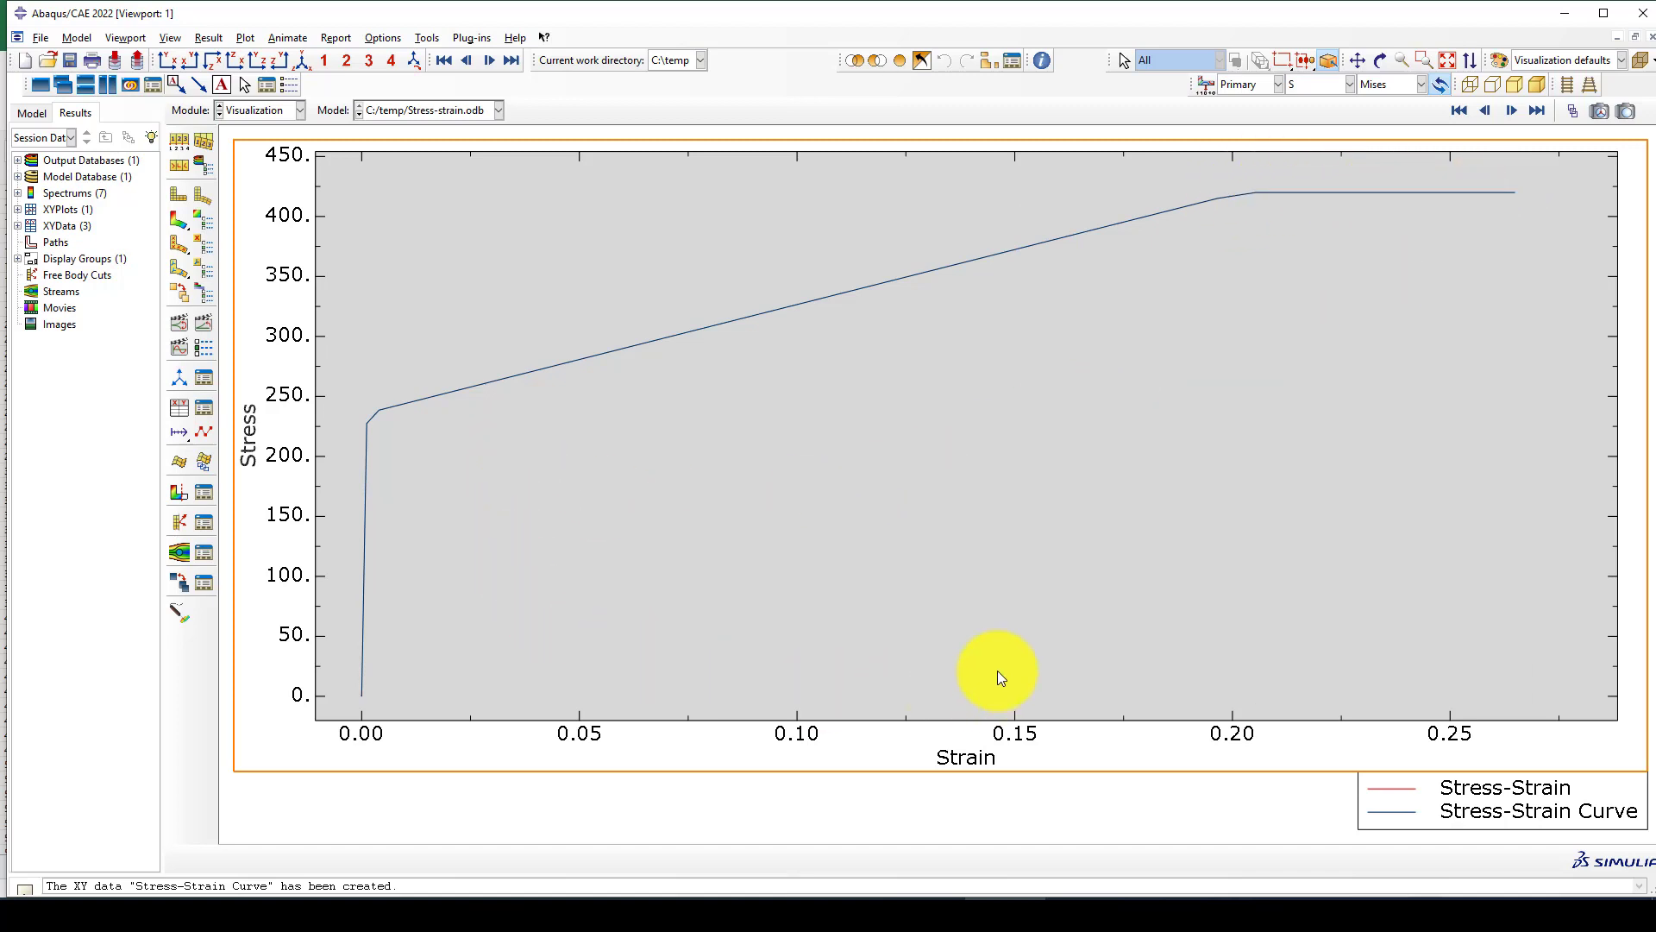
# Examine the two overlaid stress-strain curves as a whole and close up near the origin.
pyautogui.scroll(1, 502, 581)
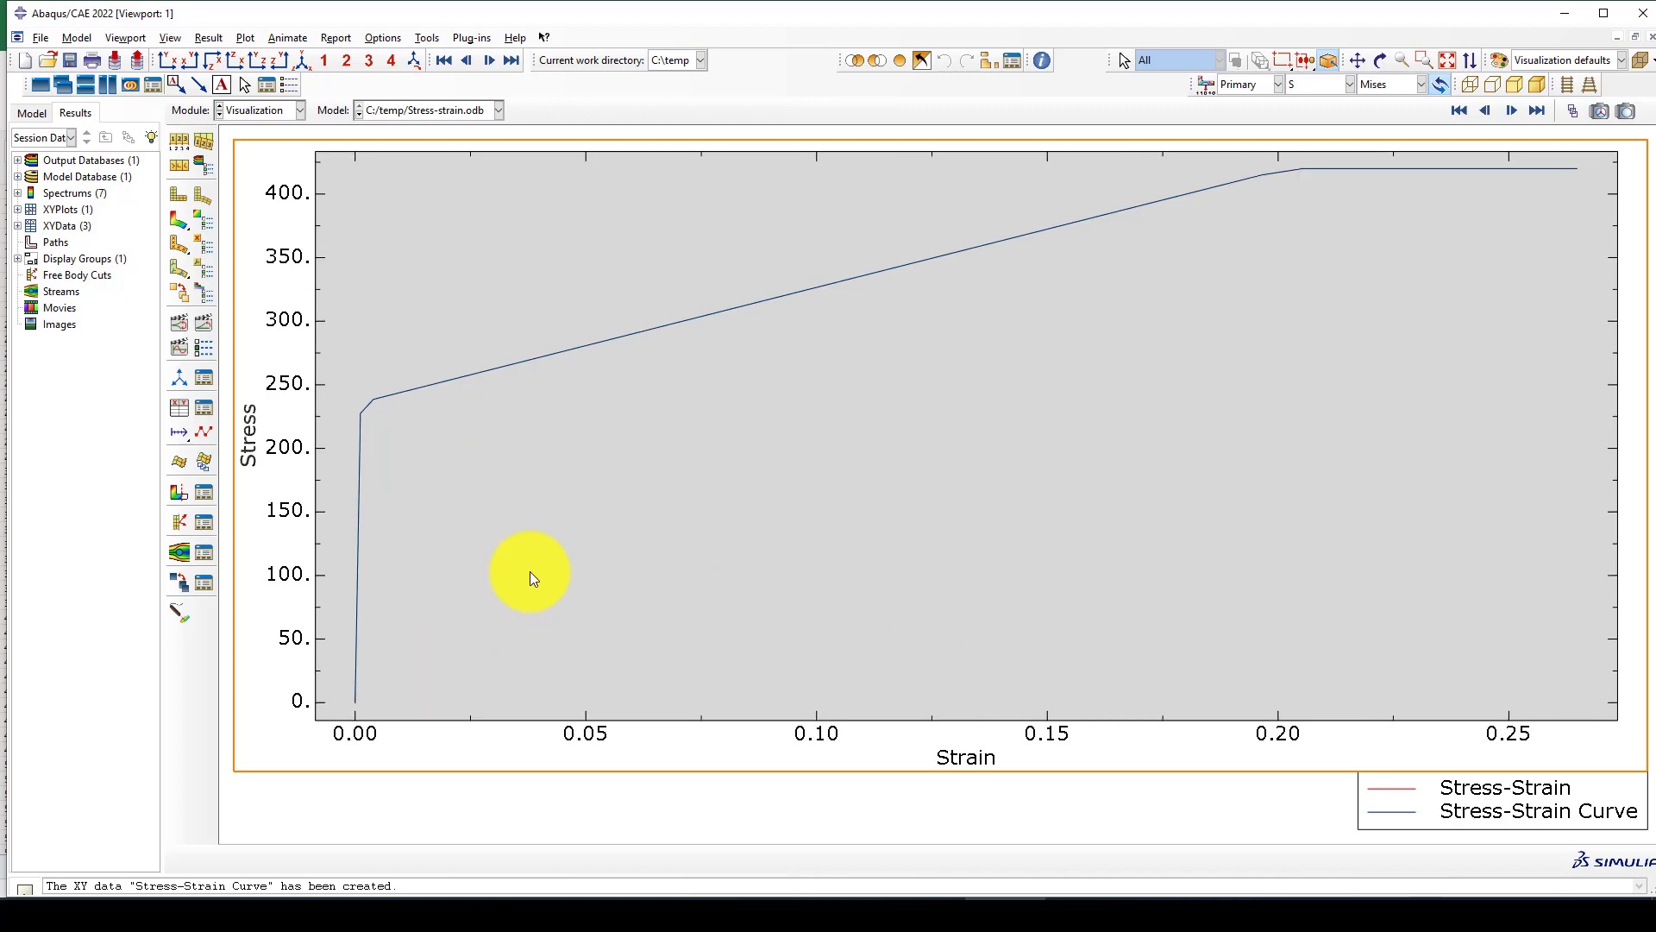
pyautogui.scroll(-1, 530, 570)
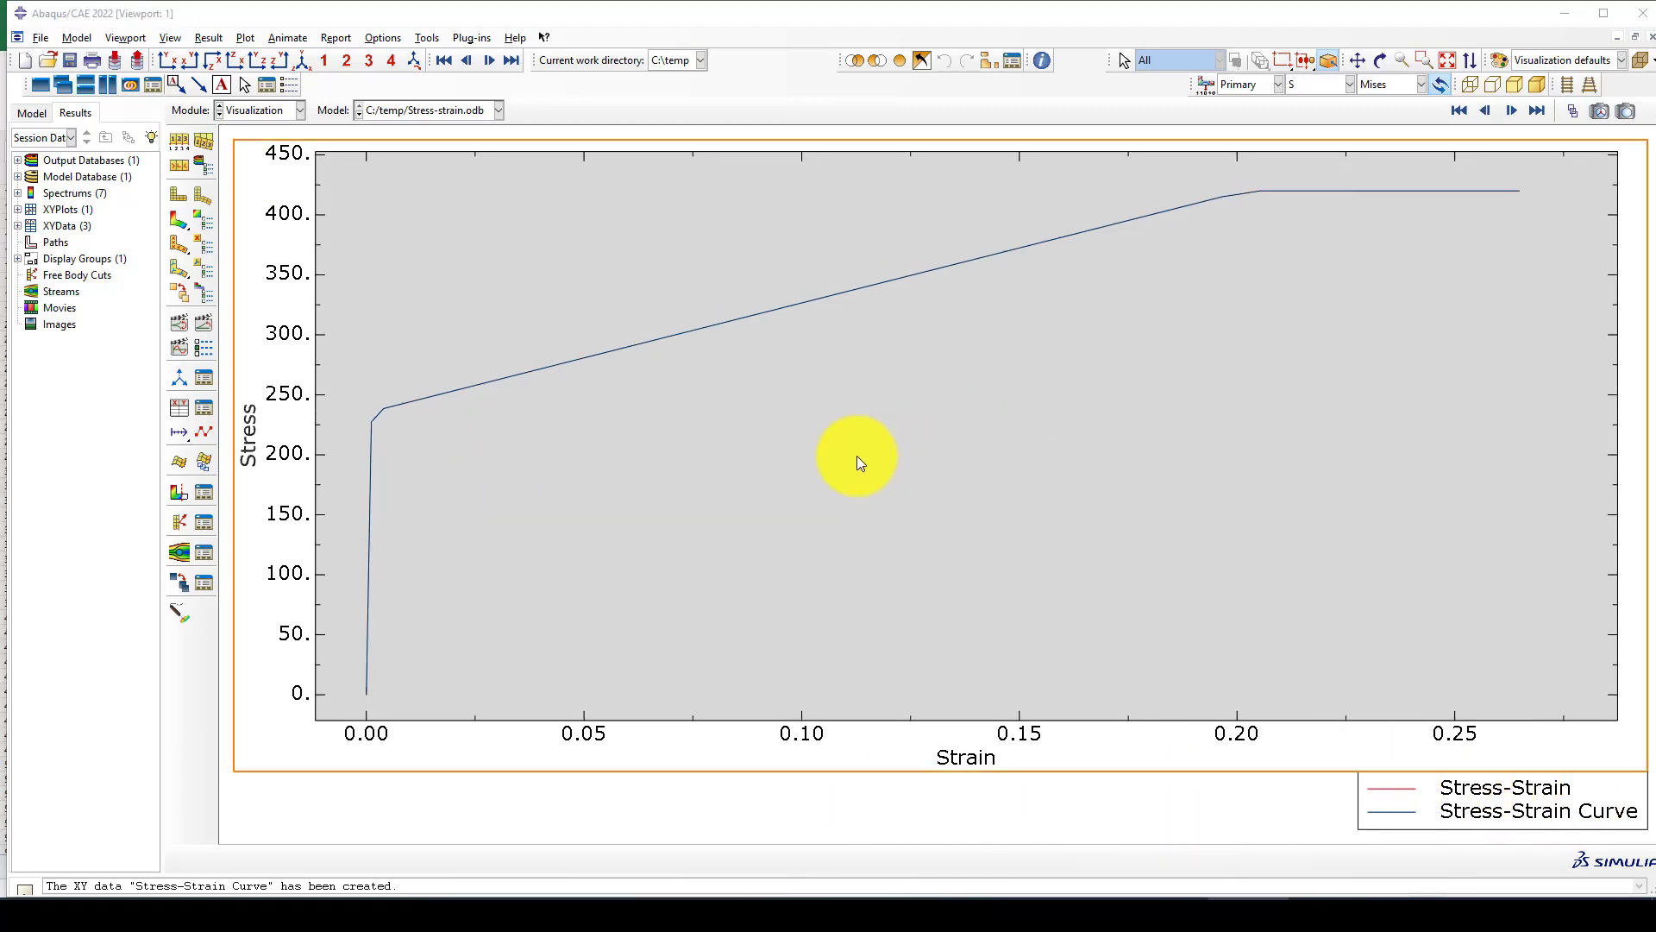
pyautogui.scroll(2, 857, 455)
pyautogui.scroll(-6, 856, 455)
pyautogui.scroll(-5, 857, 456)
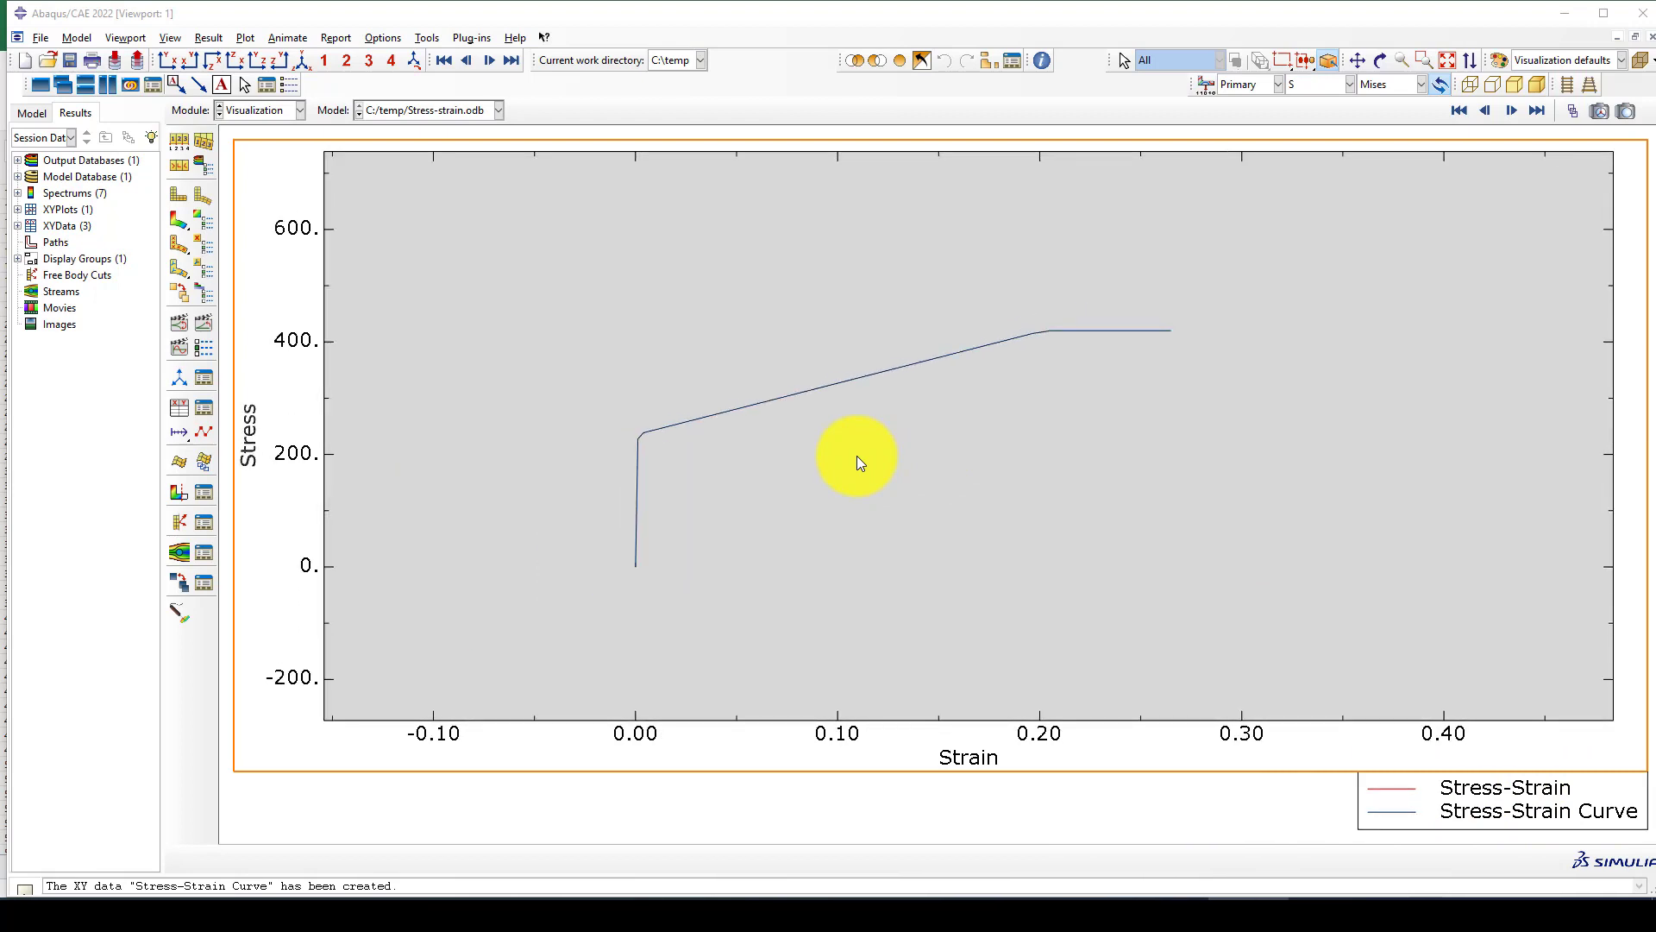
pyautogui.scroll(6, 756, 484)
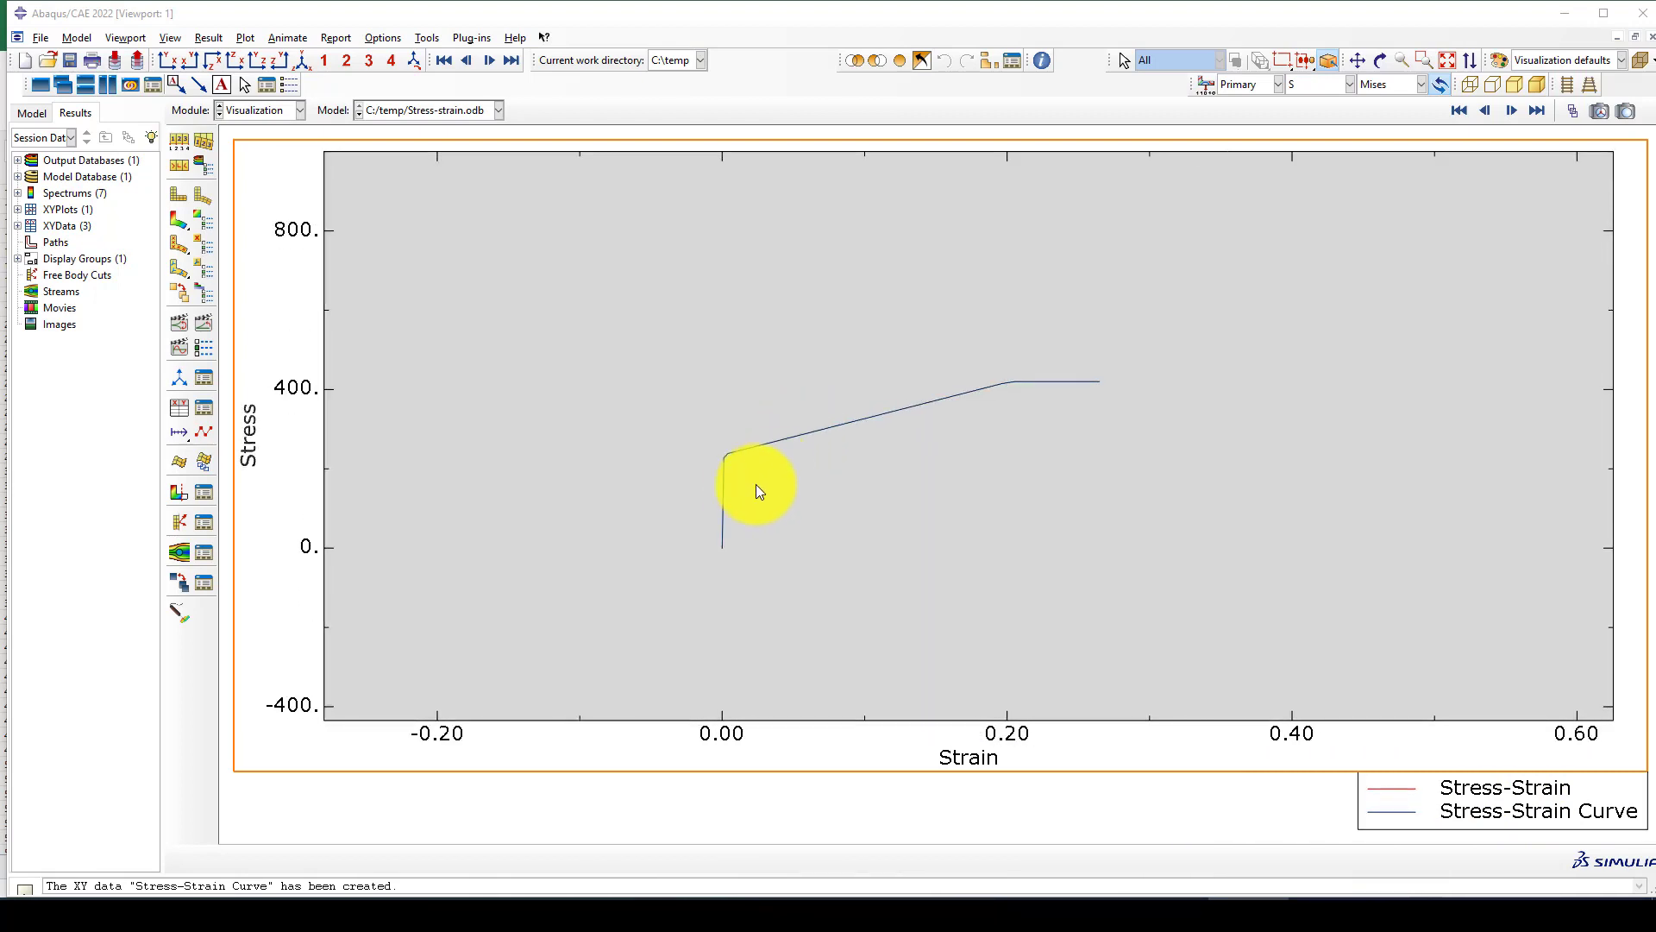
pyautogui.scroll(6, 733, 556)
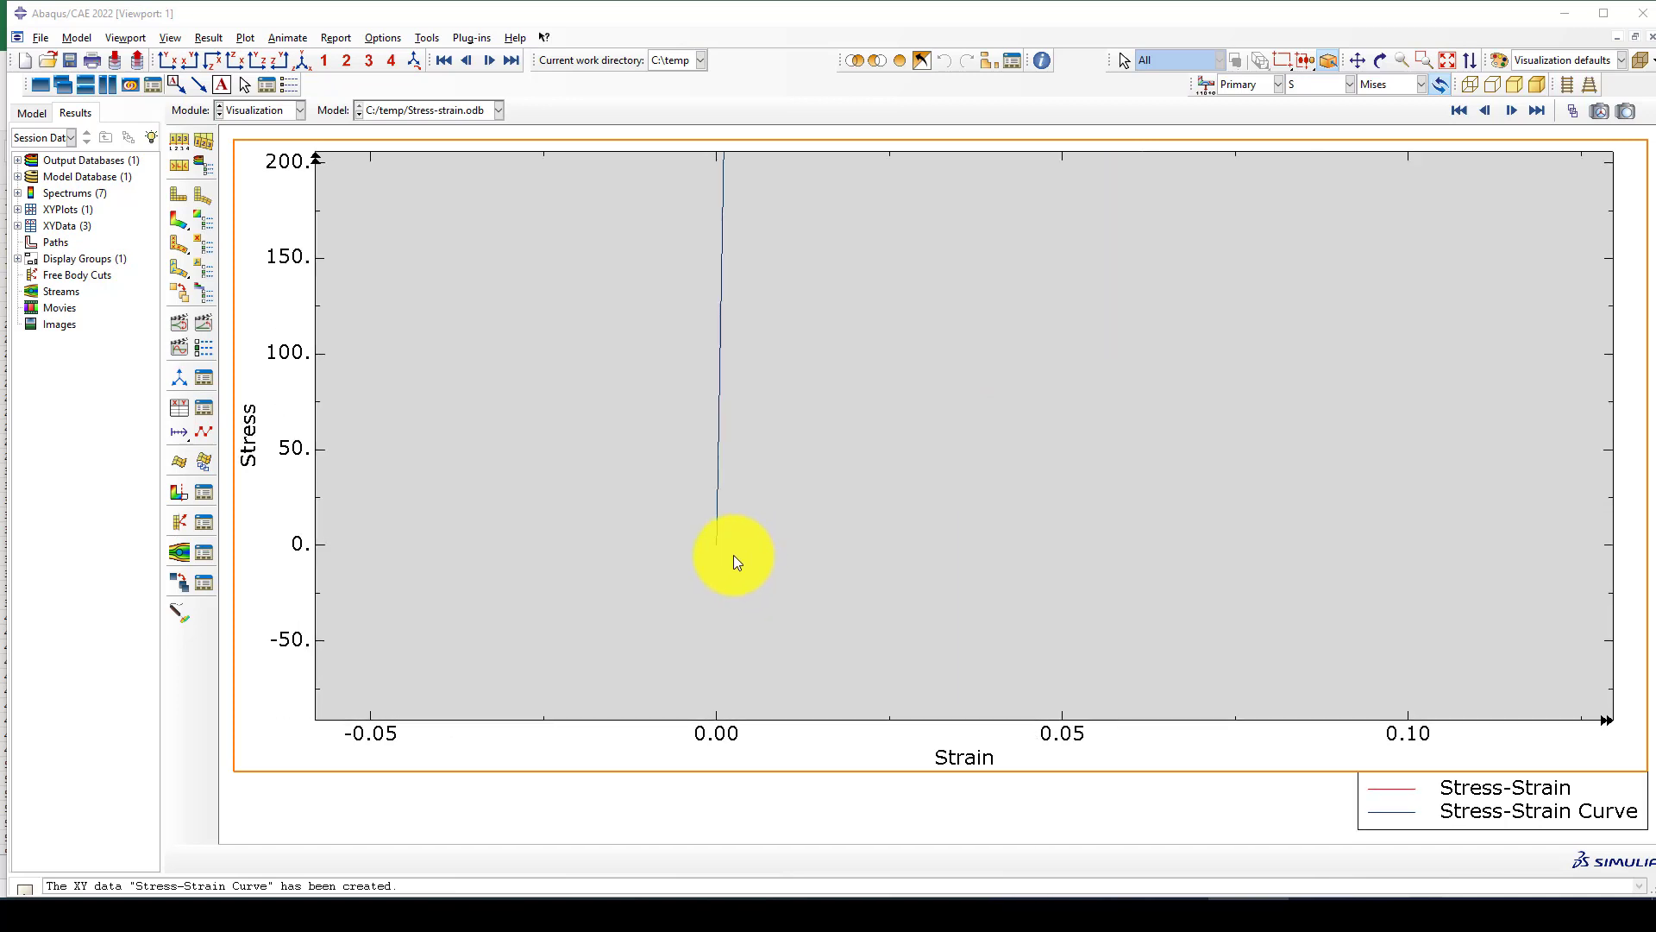
pyautogui.scroll(5, 726, 535)
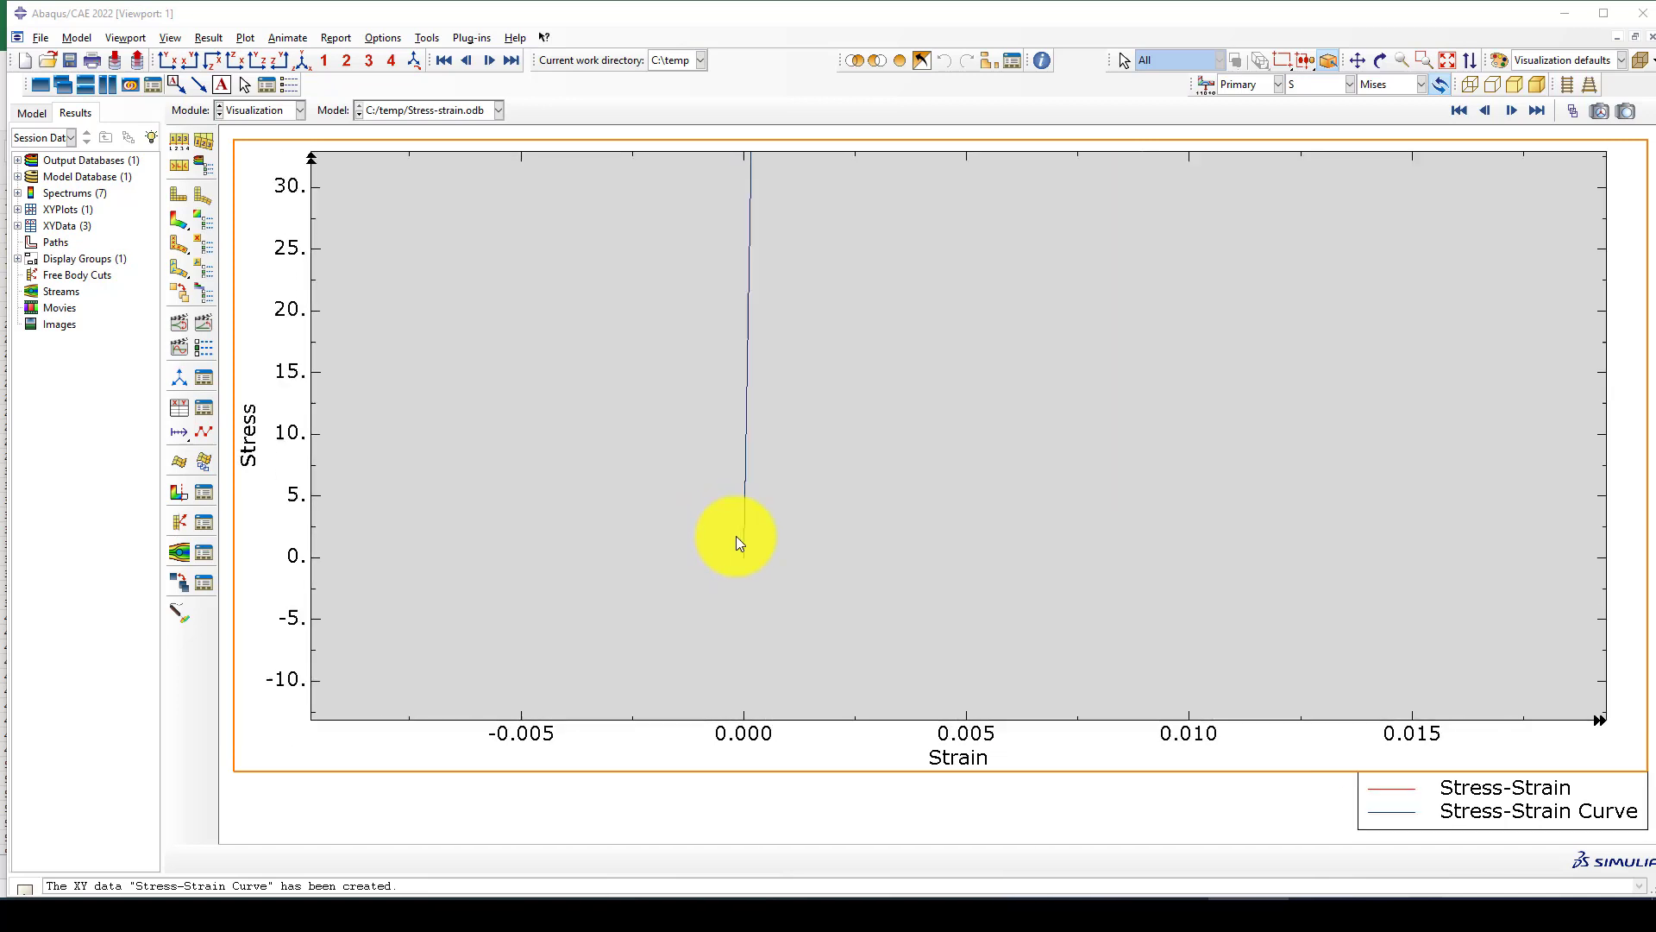
pyautogui.scroll(1, 720, 516)
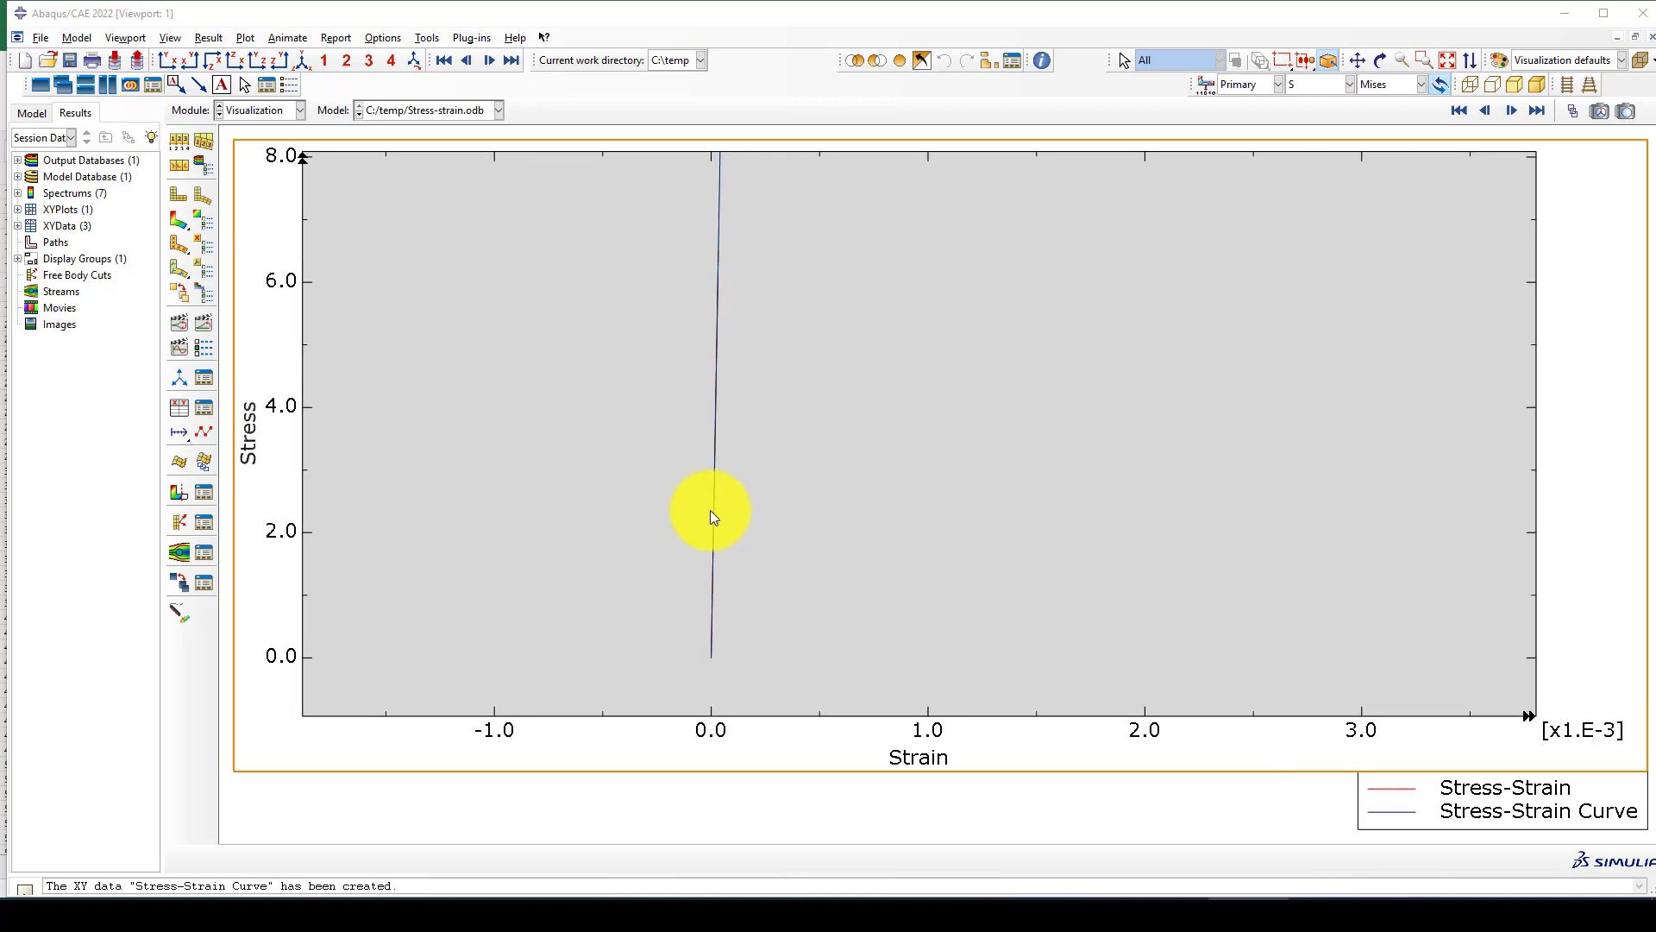
# In the curve options, give the Stress-Strain curve a solid line style and a thick line, and compare it with the full plot.
pyautogui.click(207, 429)
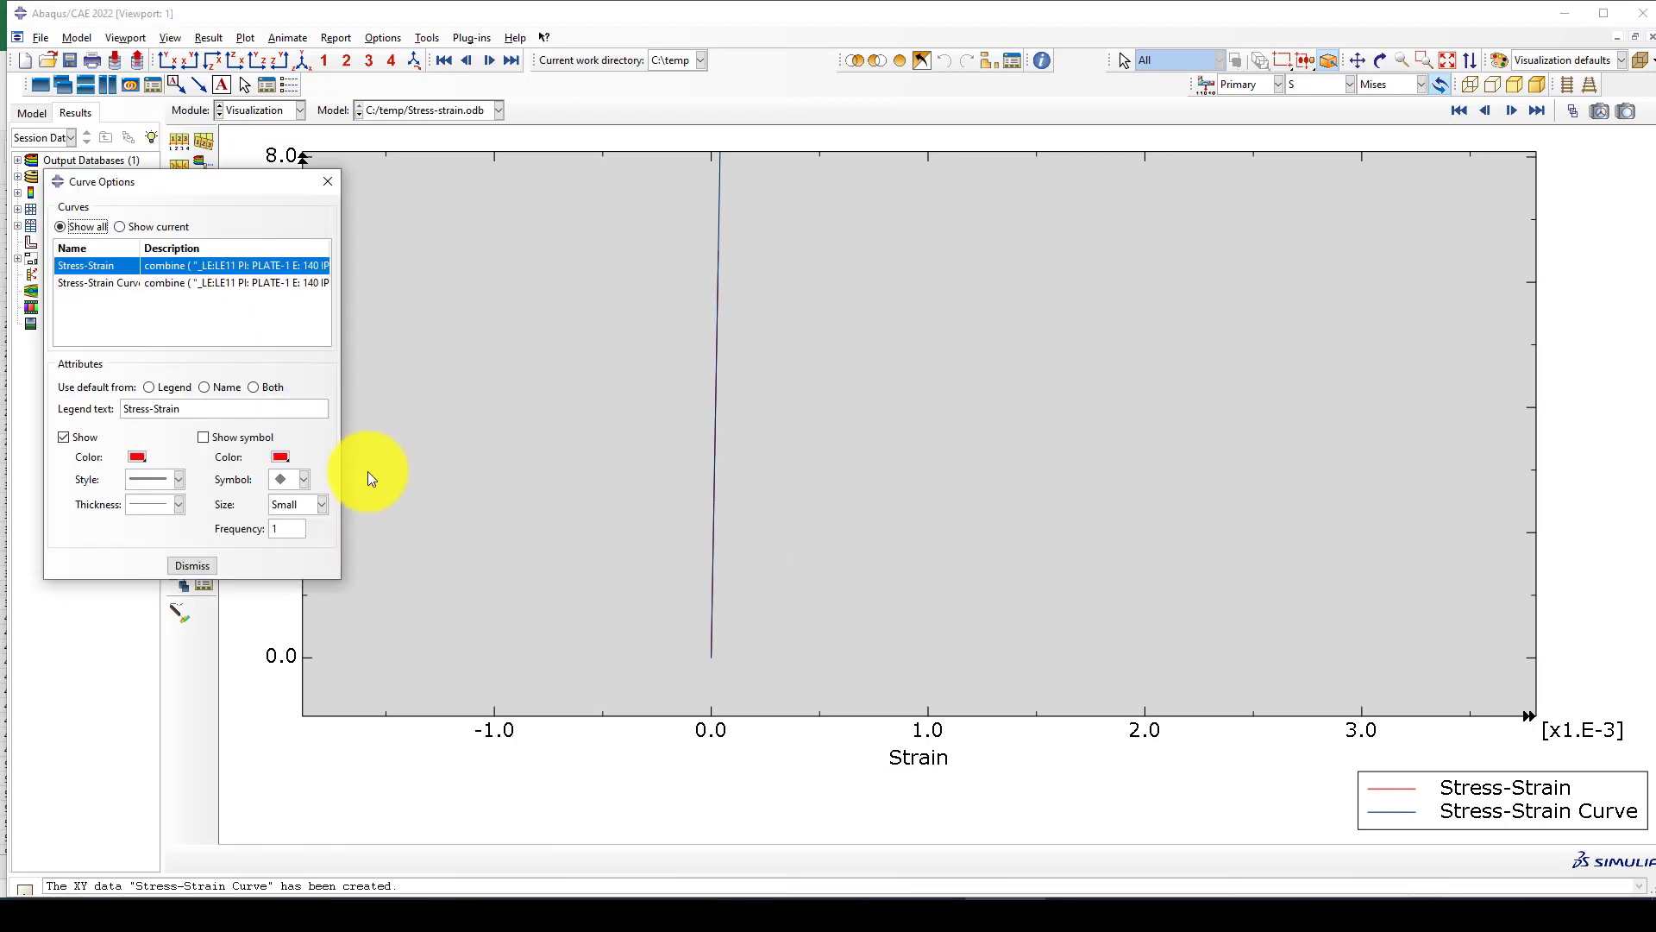
pyautogui.click(164, 479)
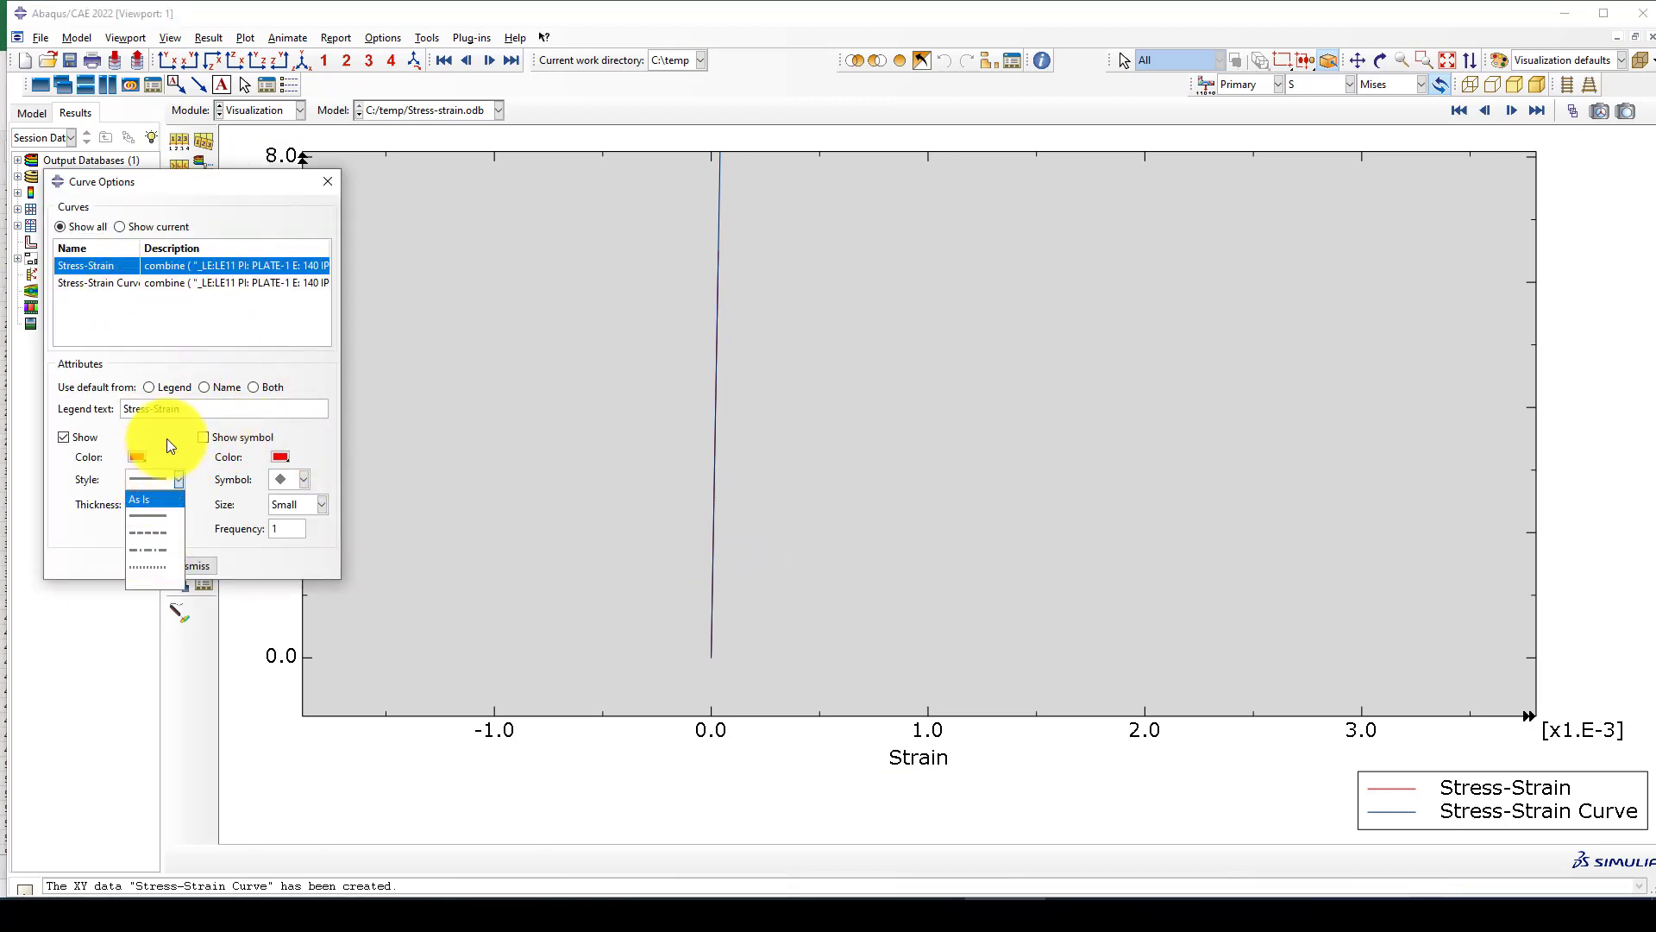
pyautogui.click(151, 515)
pyautogui.click(165, 504)
pyautogui.click(148, 590)
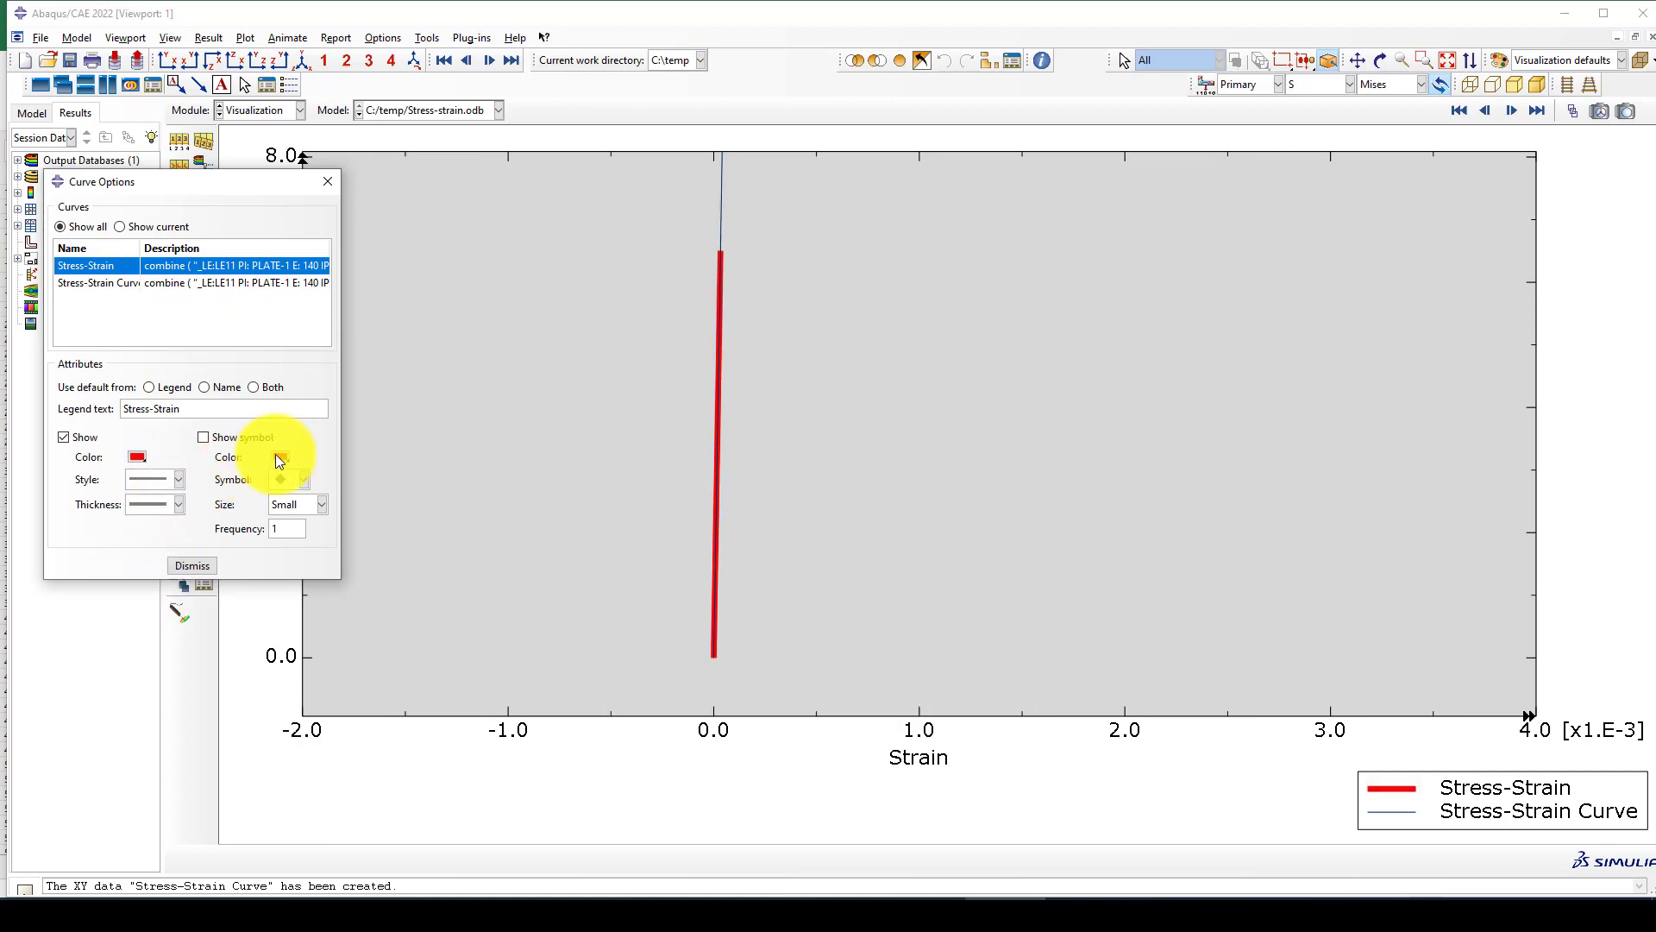
pyautogui.click(328, 183)
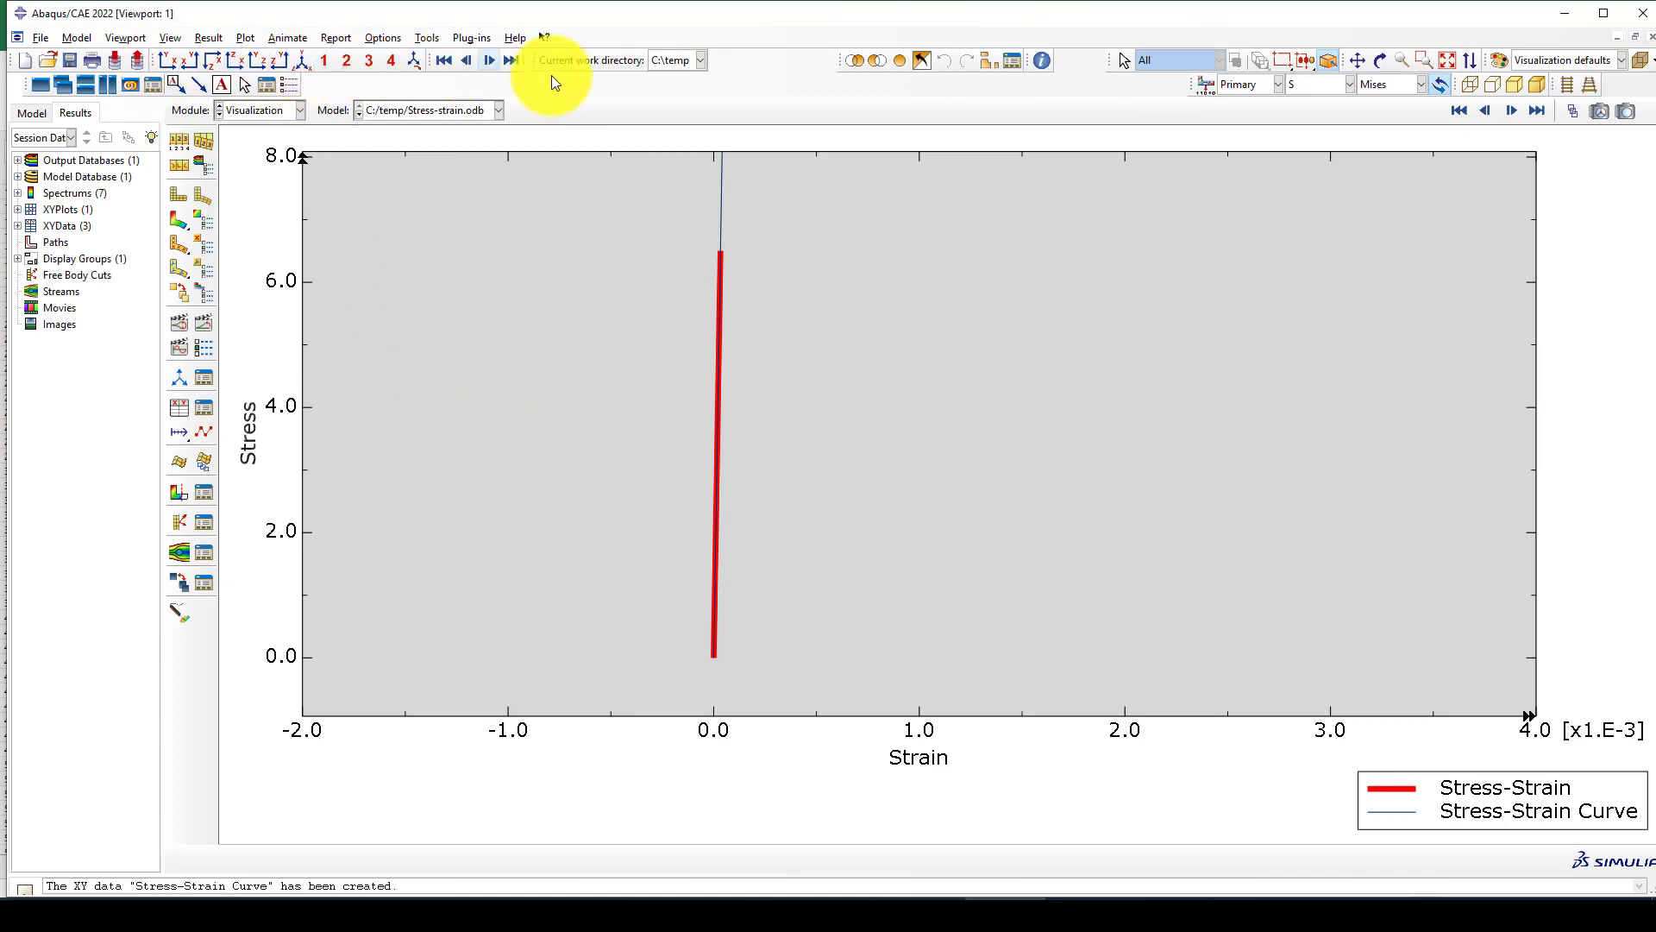
pyautogui.click(1425, 59)
pyautogui.click(1447, 60)
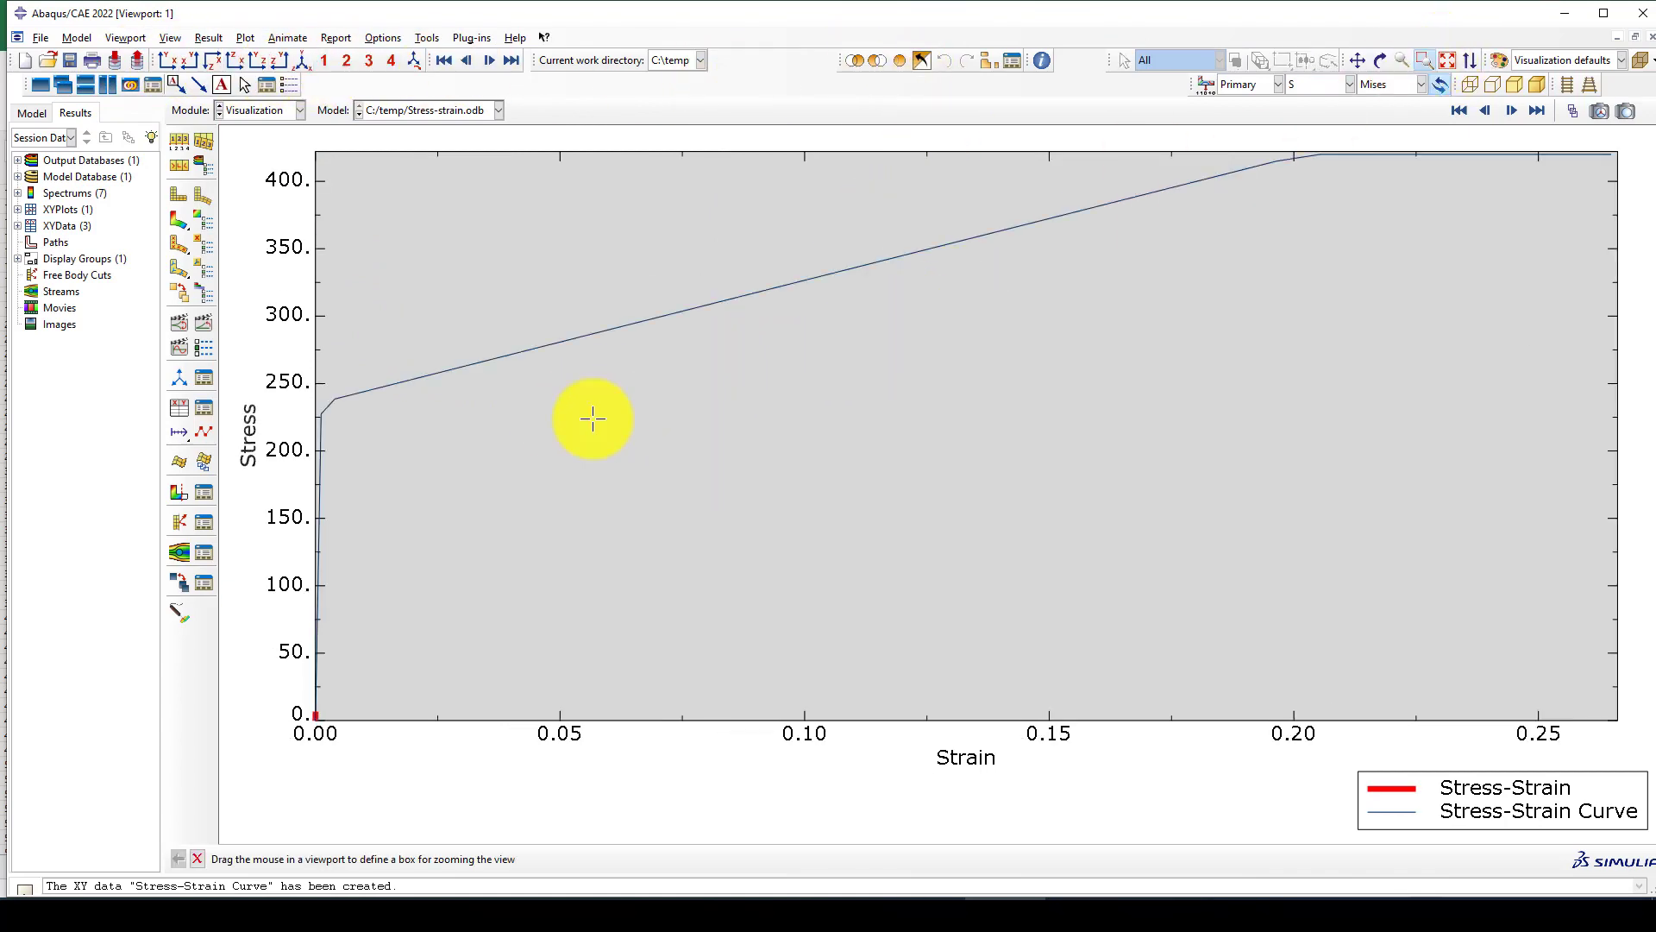
# Show the von Mises stress contours on the deformed plate, play the time-history animation and stop it.
pyautogui.click(198, 229)
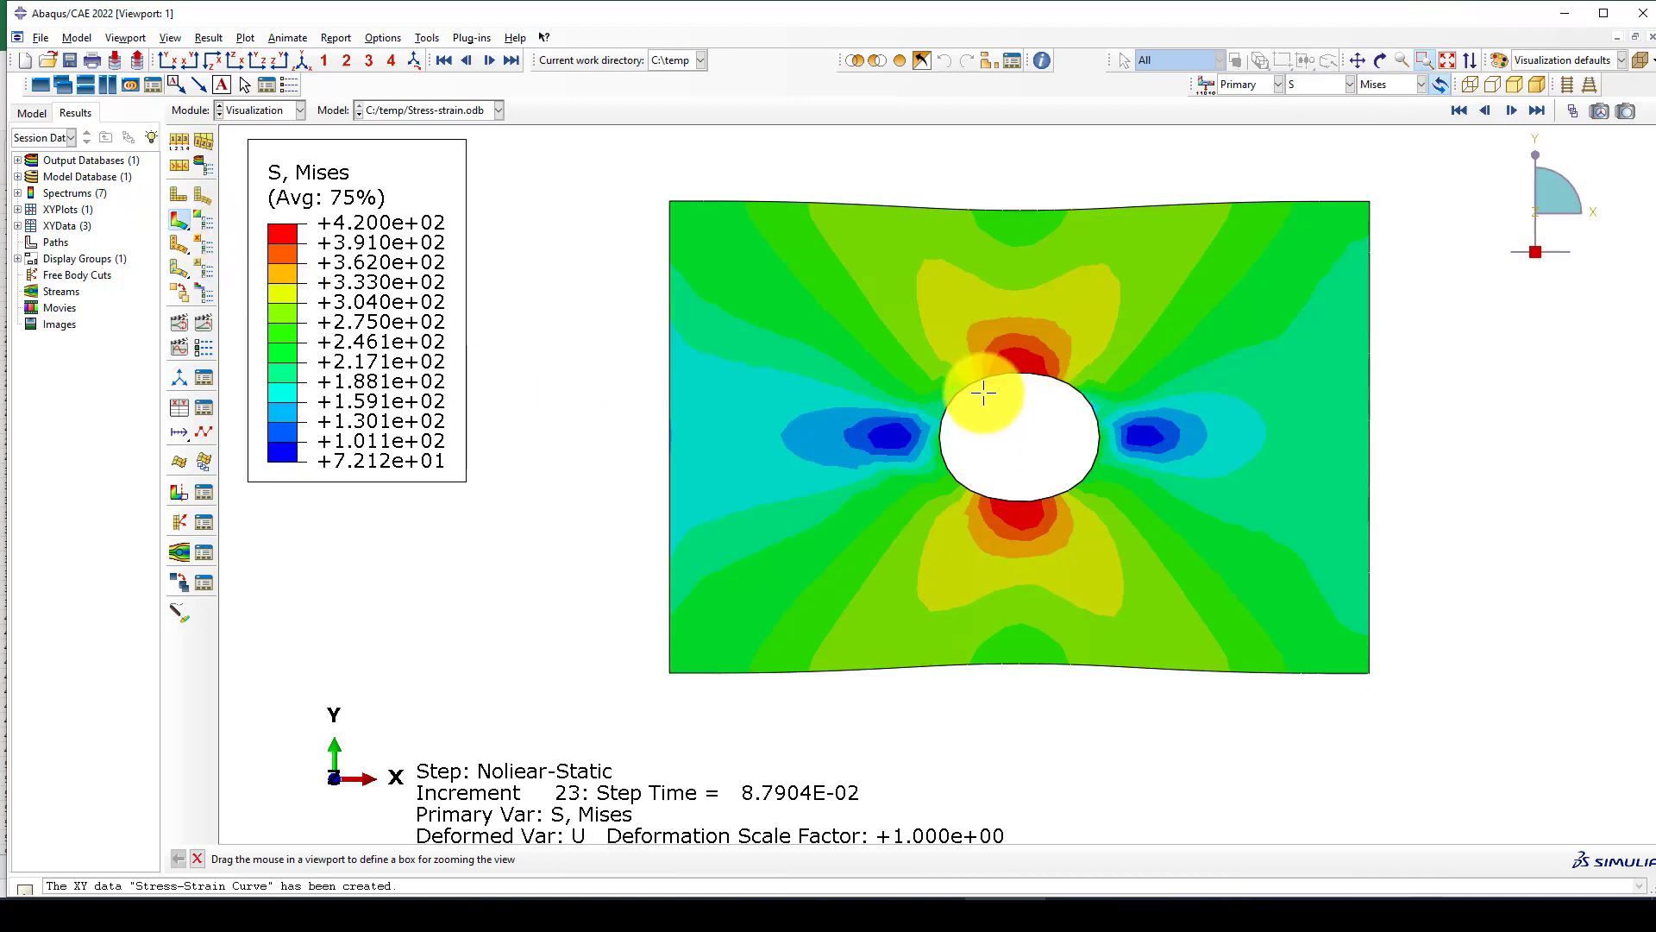
pyautogui.scroll(-1, 980, 389)
pyautogui.click(198, 326)
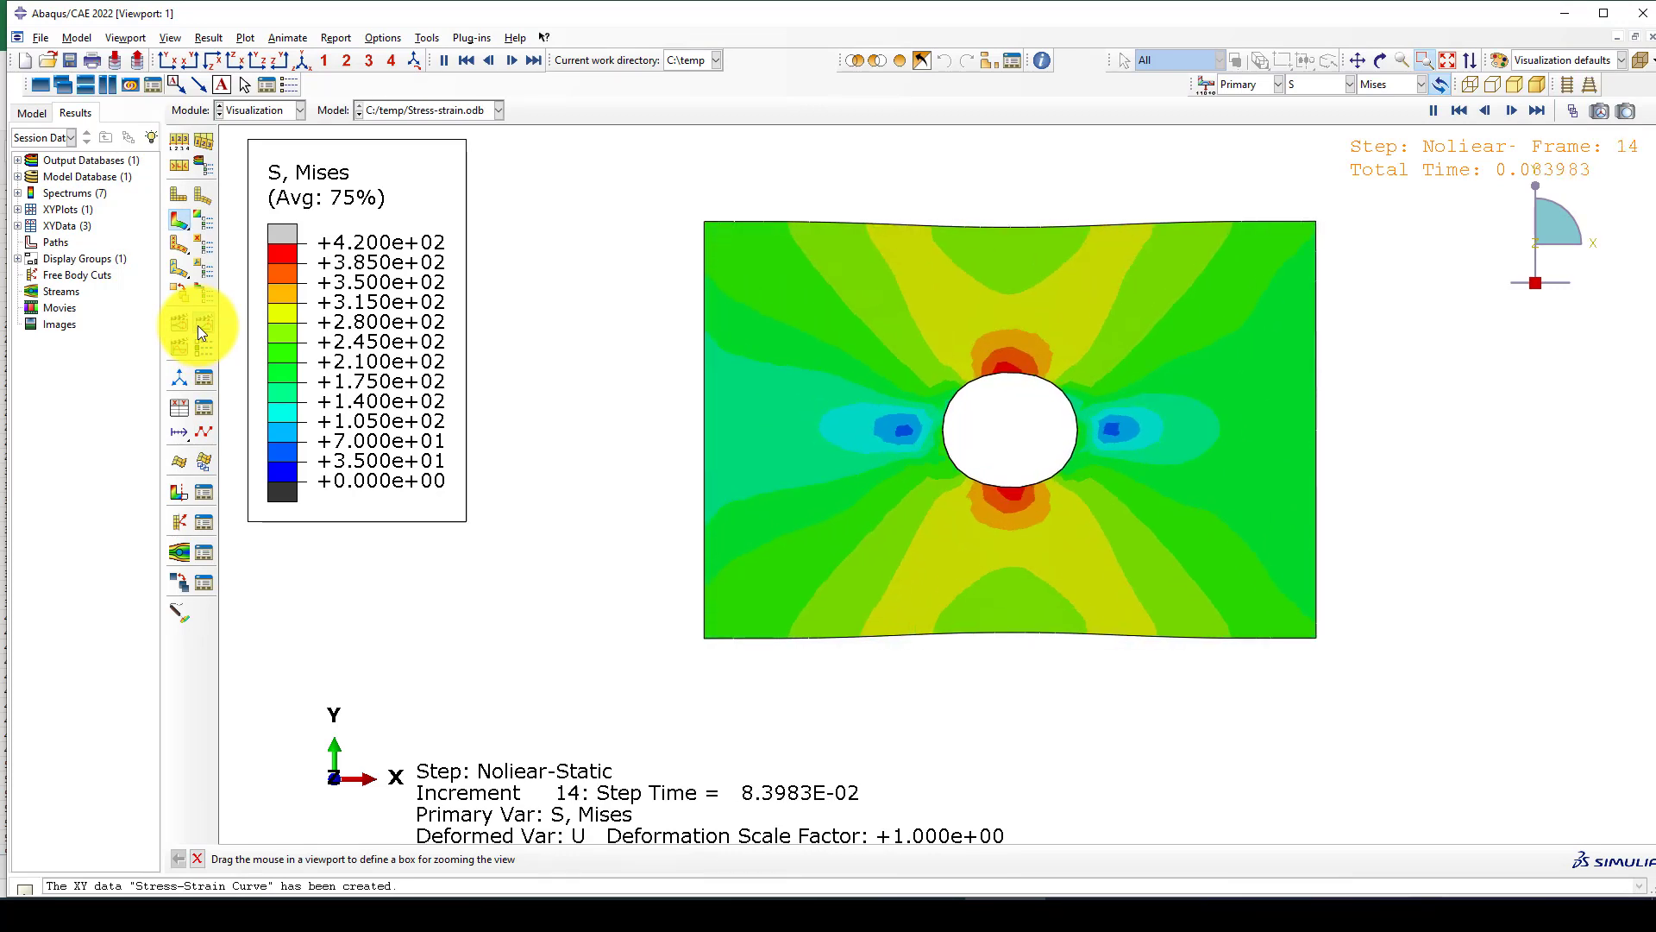
pyautogui.click(199, 324)
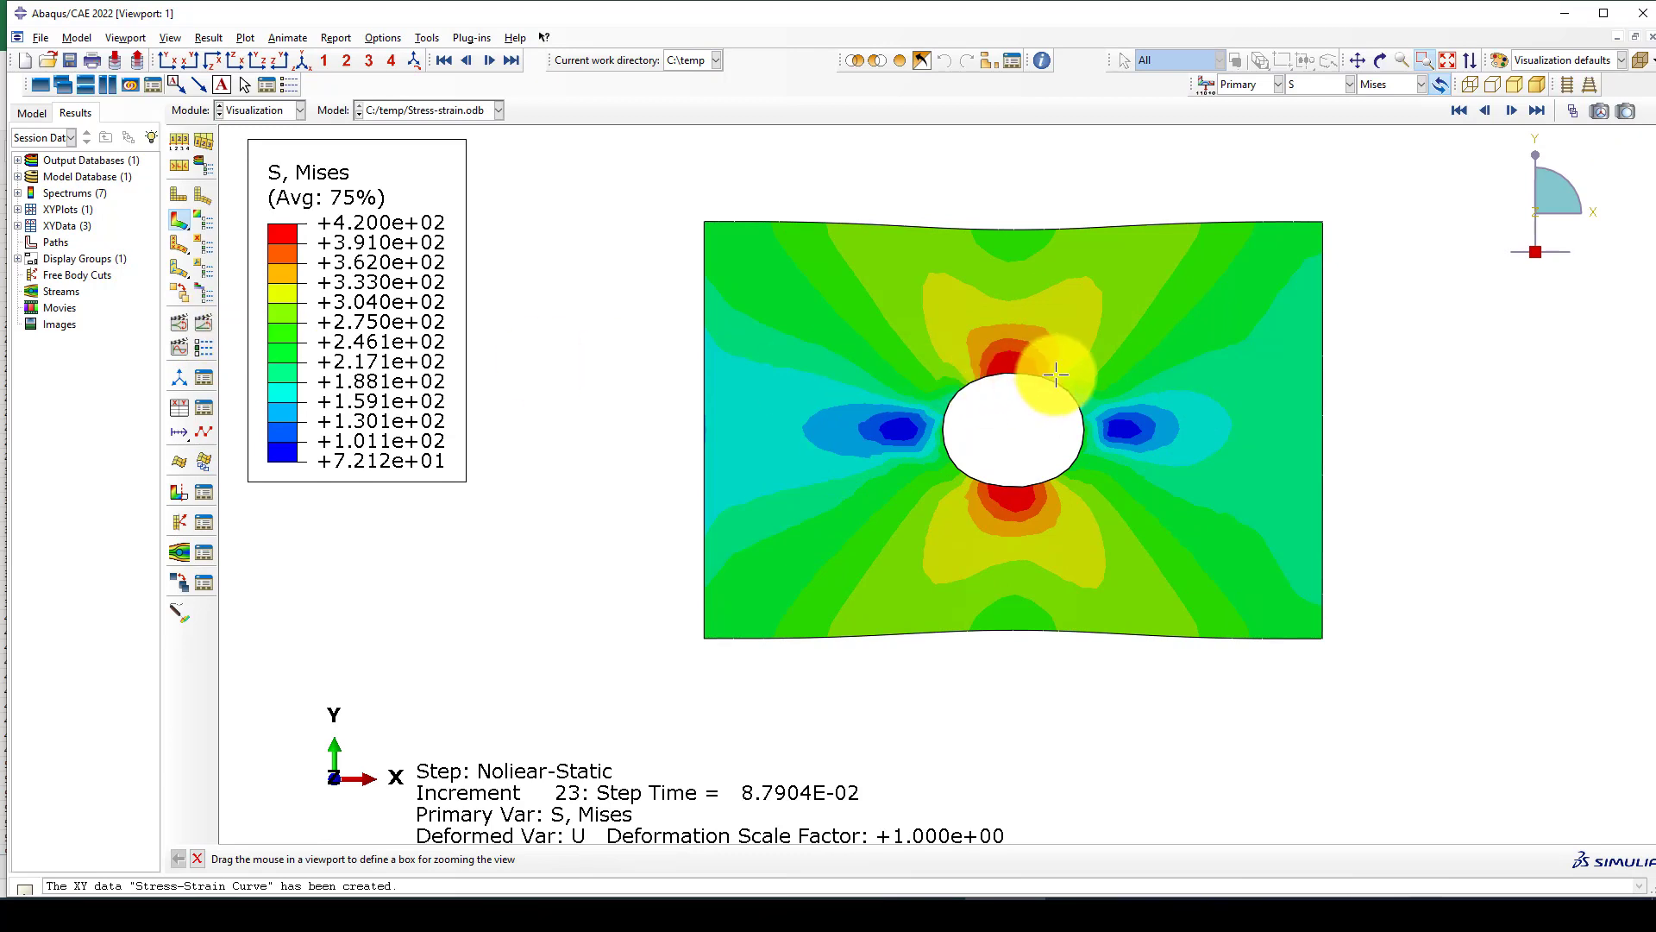
# Review the session's XY data sets in the XY Data Manager, close it and return to the plate's stress contours.
pyautogui.click(203, 409)
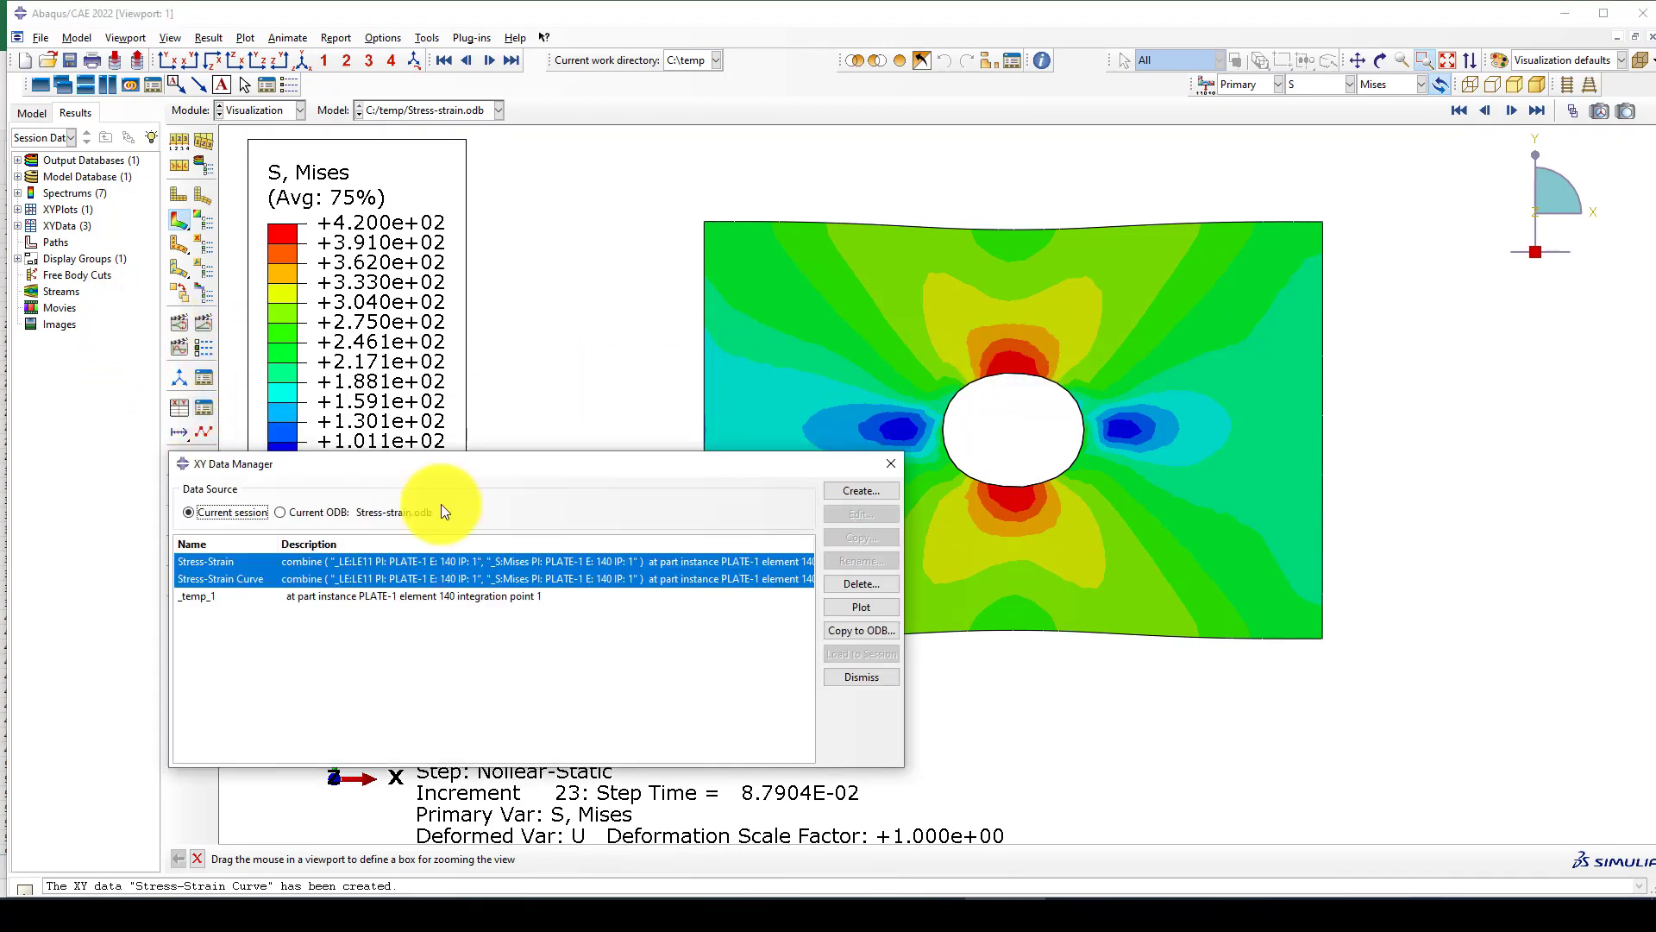
pyautogui.click(889, 471)
pyautogui.scroll(1, 1174, 488)
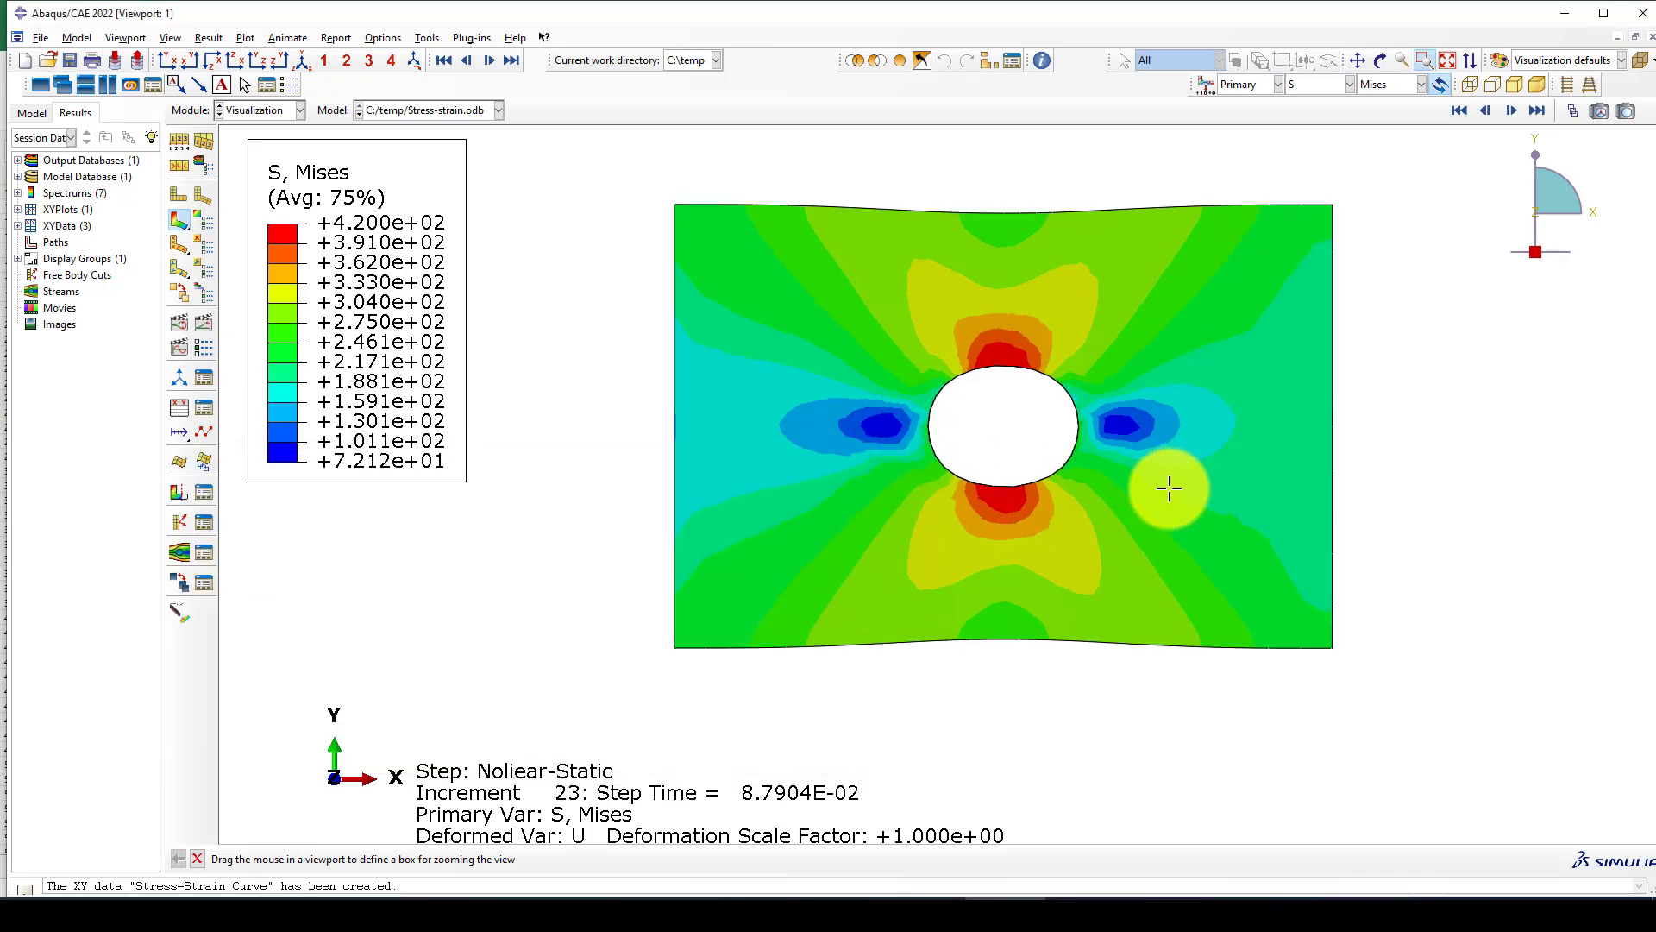
pyautogui.moveTo(898, 794); pyautogui.dragTo(1126, 704)
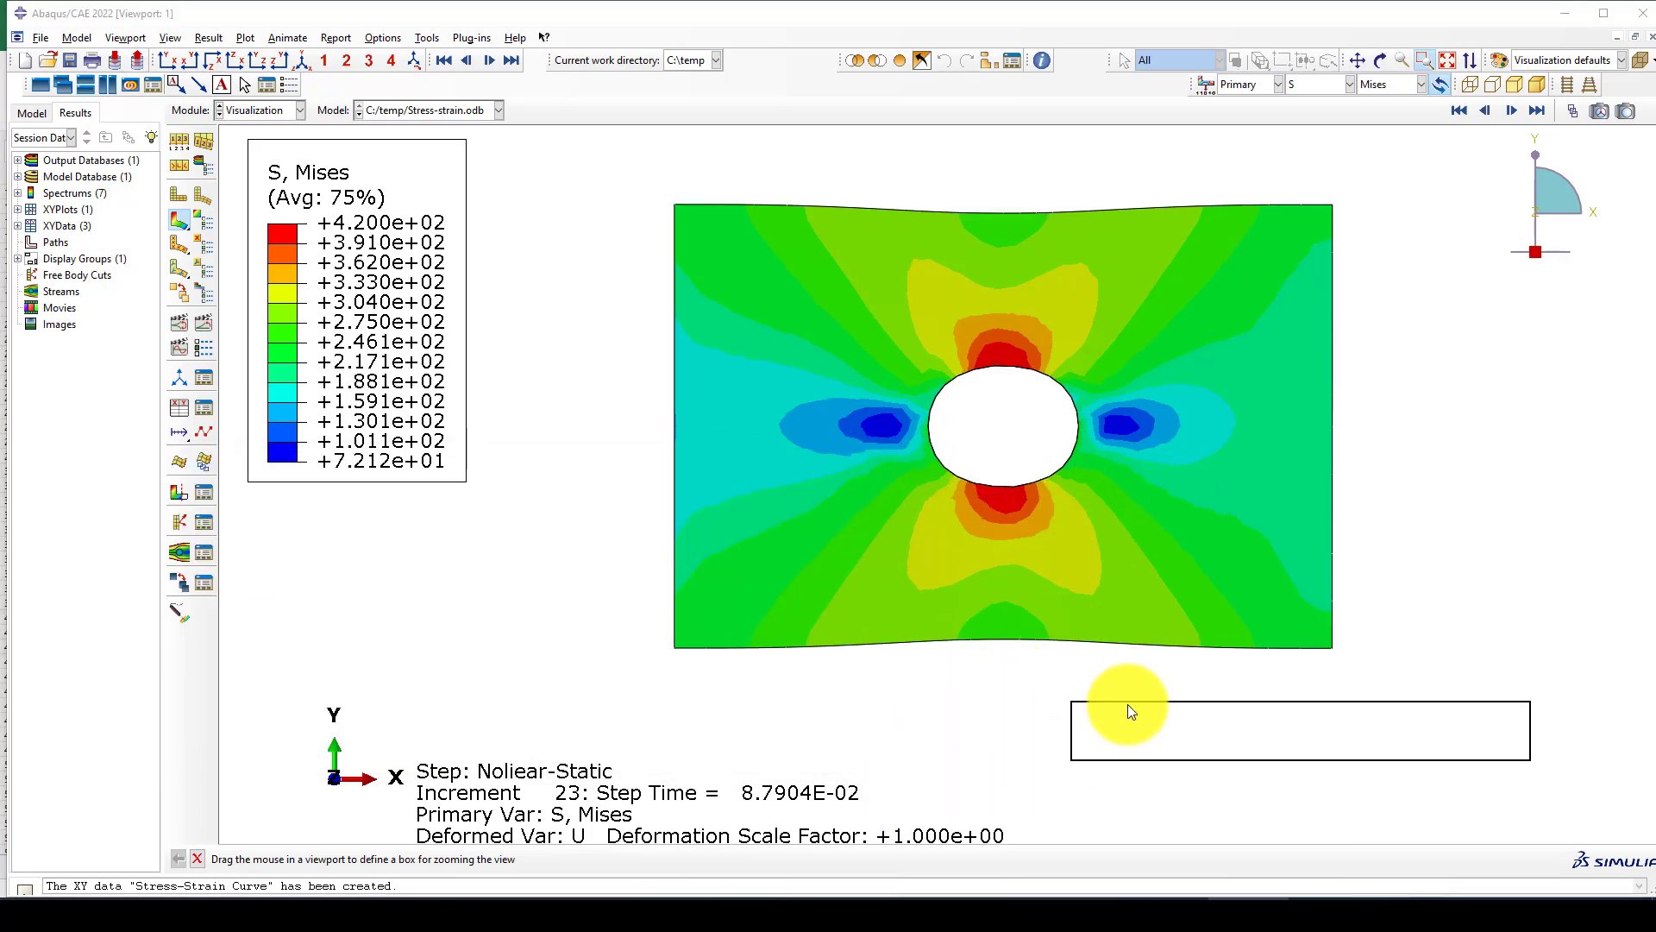